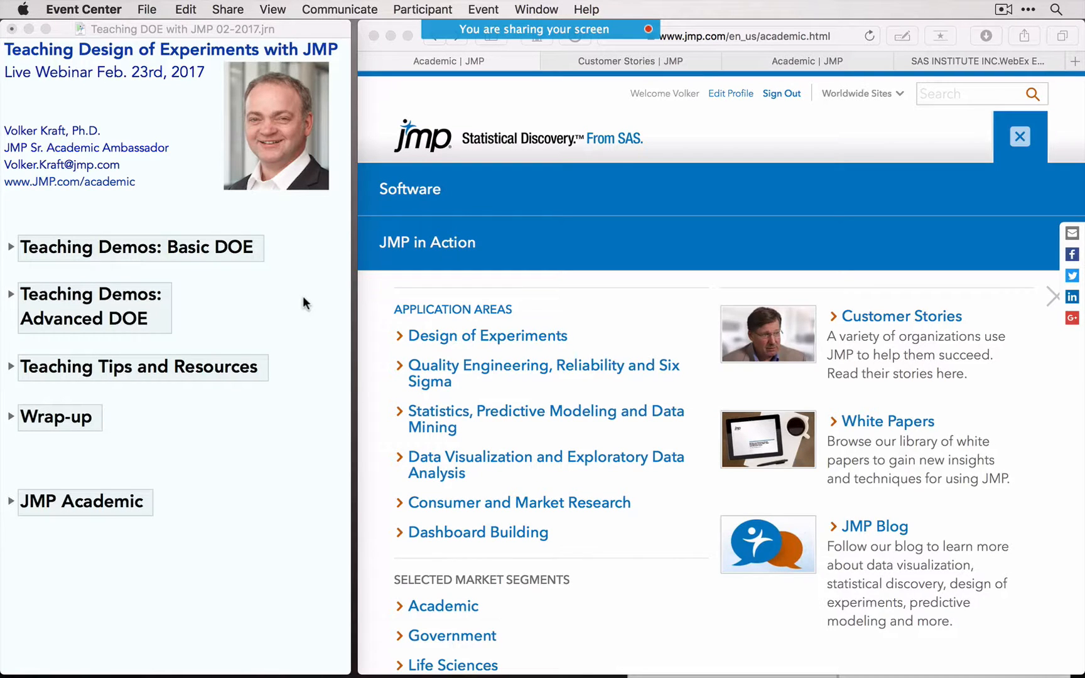
Step: Open the Design of Experiments application page, and show the customer stories for the Design of Experiments application area
click(521, 337)
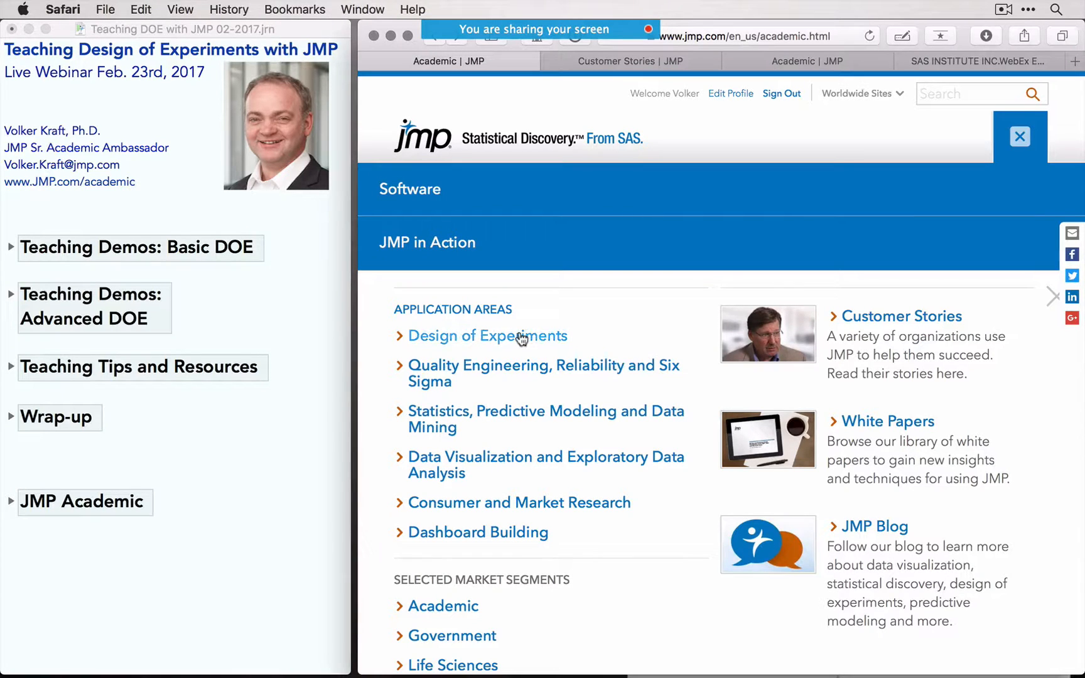
click(521, 338)
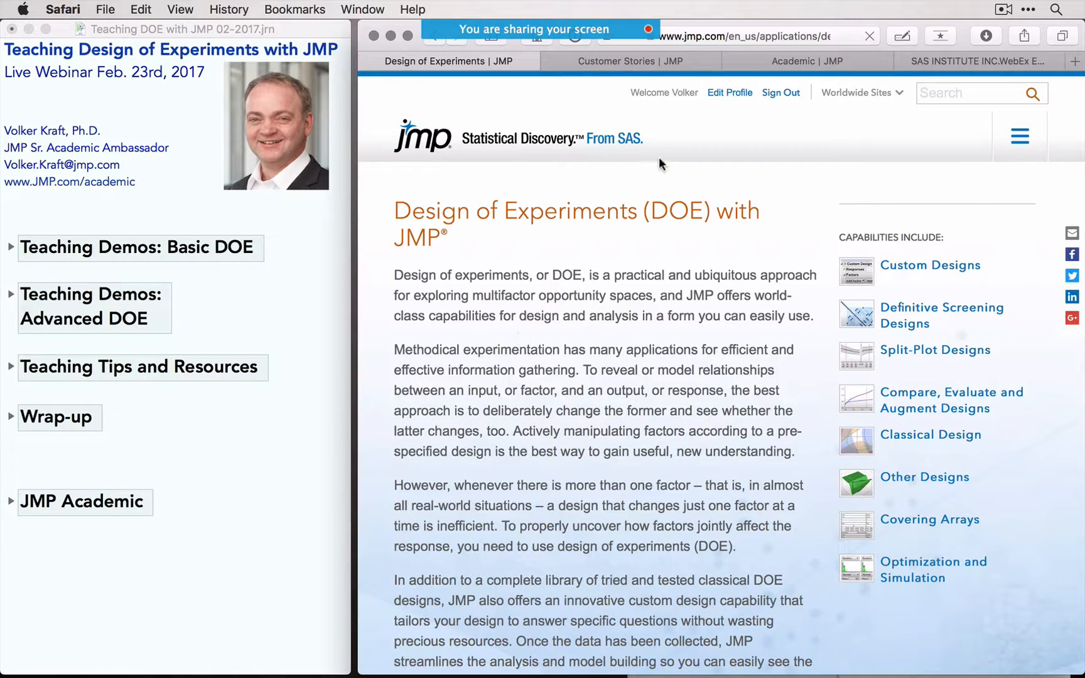
click(631, 55)
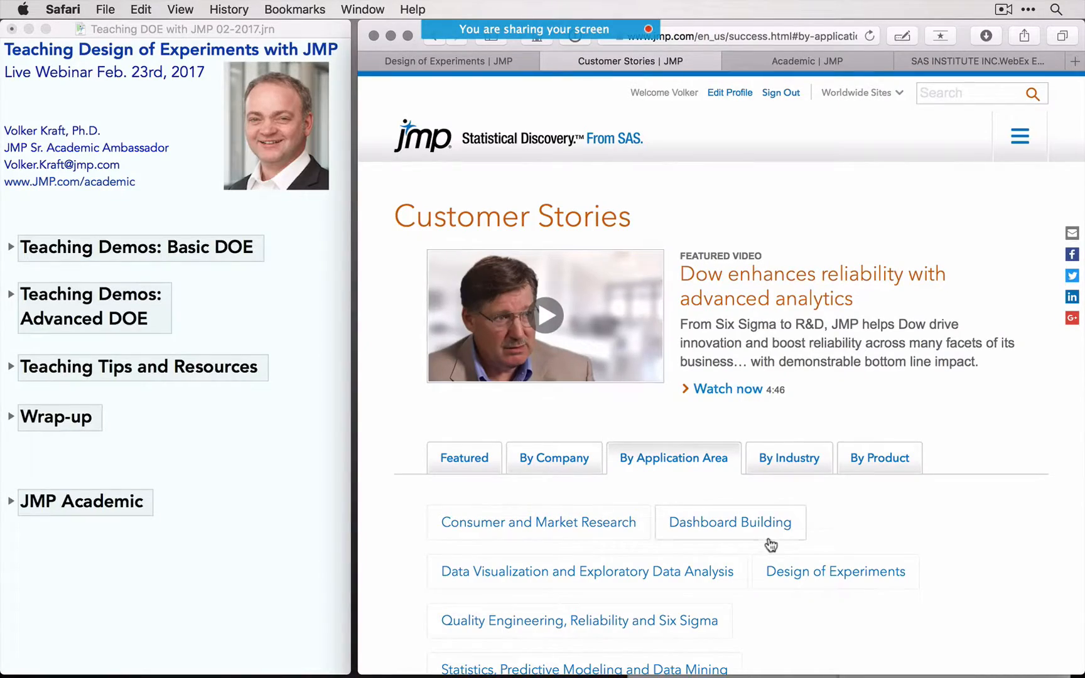
click(803, 573)
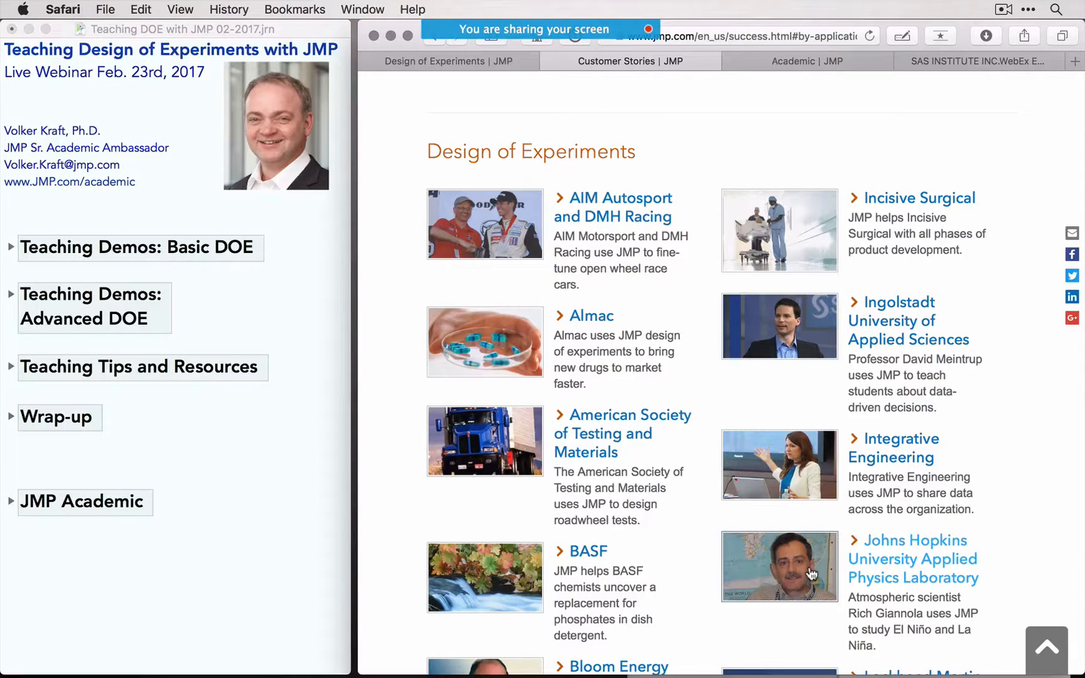
Step: Switch to the JMP journal and look over the subsections of the Basic DOE and Advanced DOE teaching demos, leaving both collapsed
click(143, 212)
mouse_move(18, 214)
mouse_down()
mouse_move(7, 263)
mouse_move(19, 405)
mouse_move(128, 301)
mouse_move(32, 215)
mouse_up()
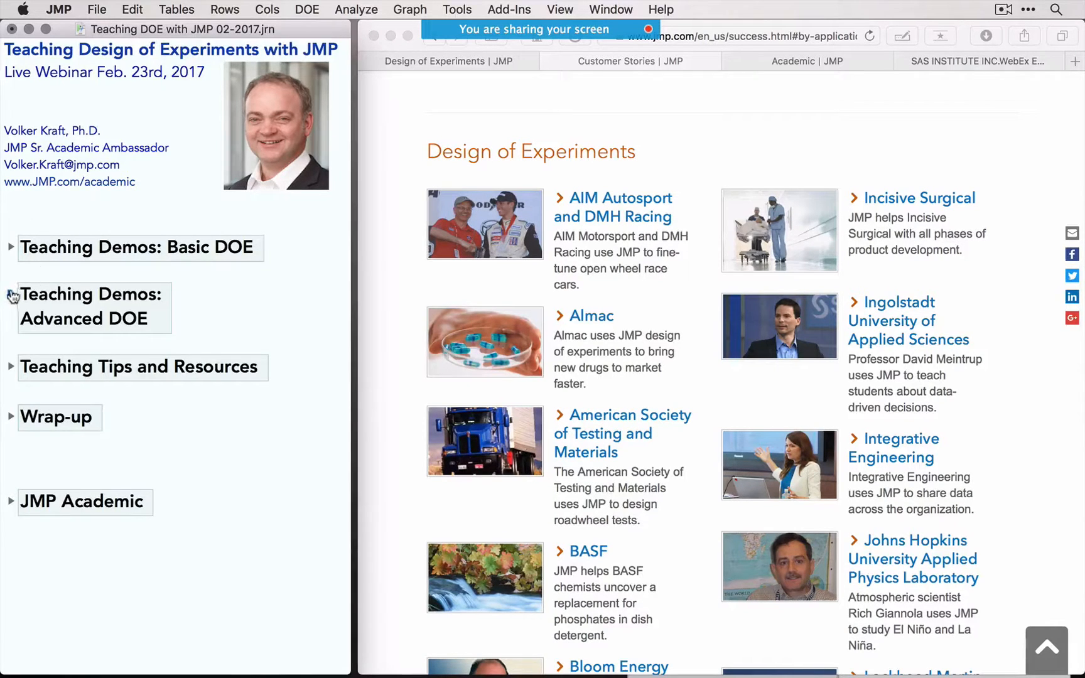
click(11, 247)
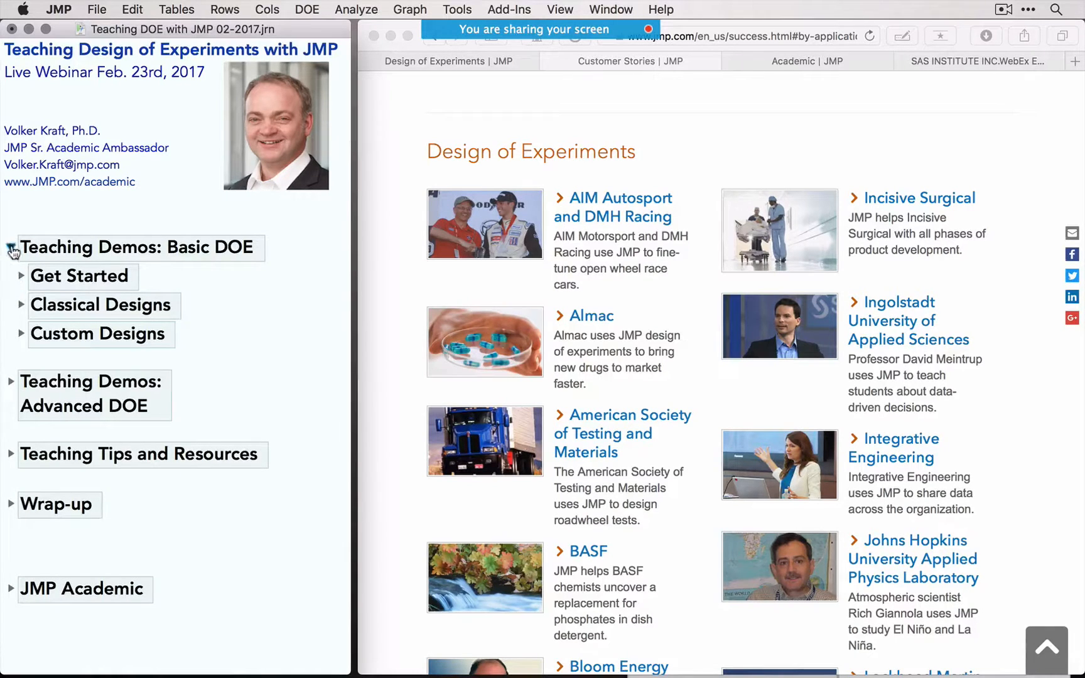
click(11, 248)
click(11, 294)
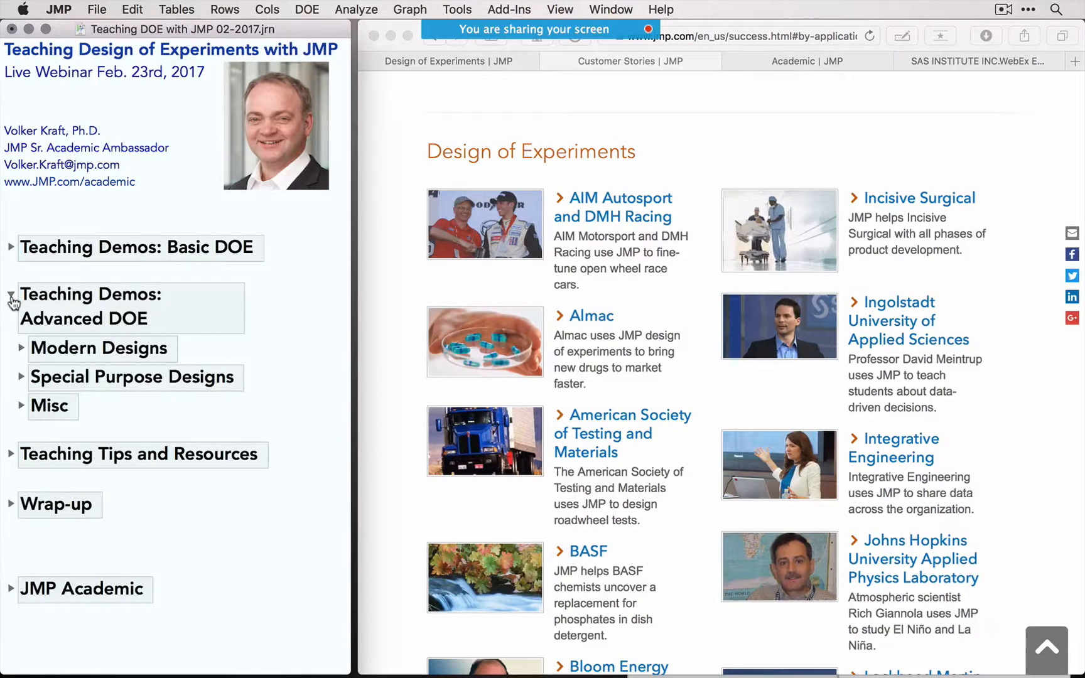
click(12, 295)
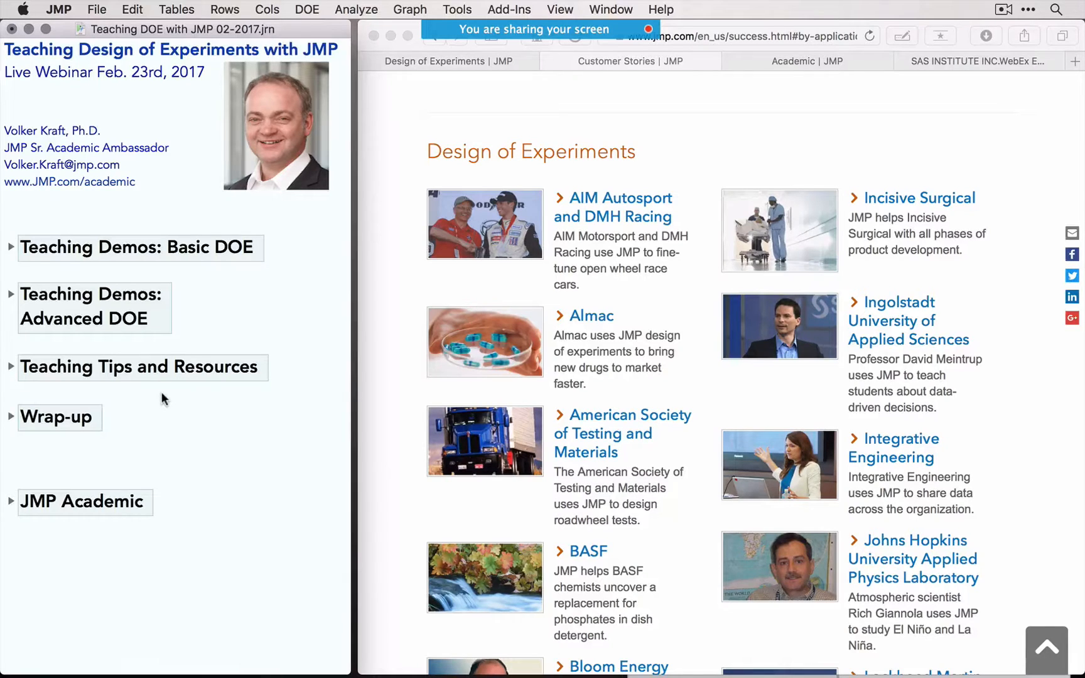
Step: Switch to the Academic page in Safari and open the Academic Webinar Library from its learning resources
click(808, 63)
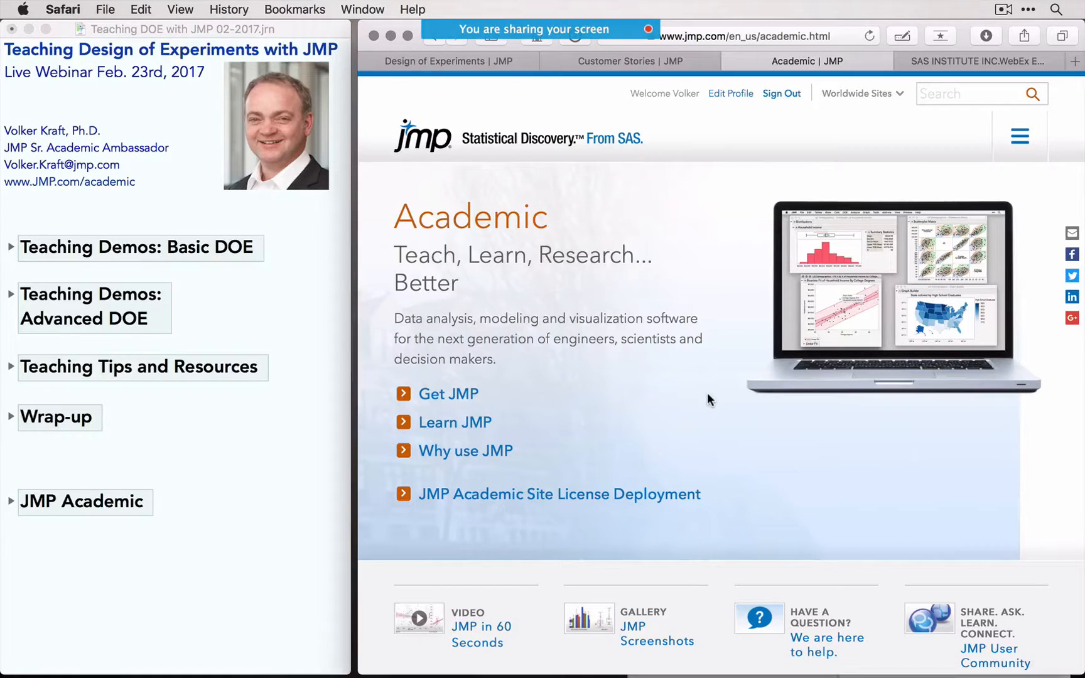
scroll(707, 399, down, 5)
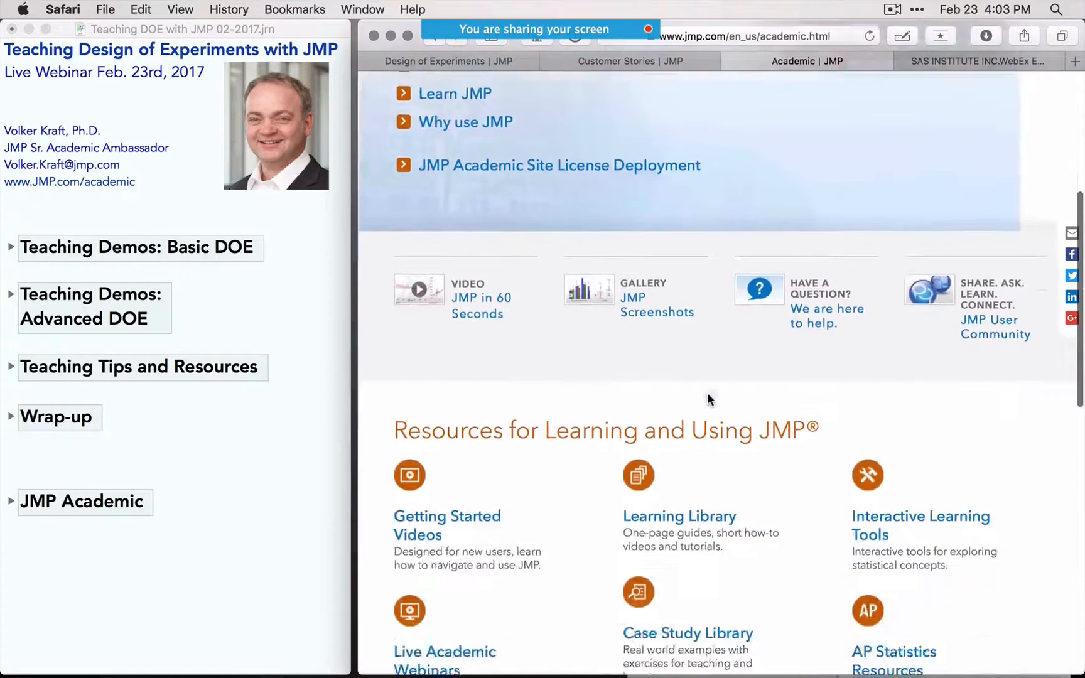
scroll(707, 395, down, 5)
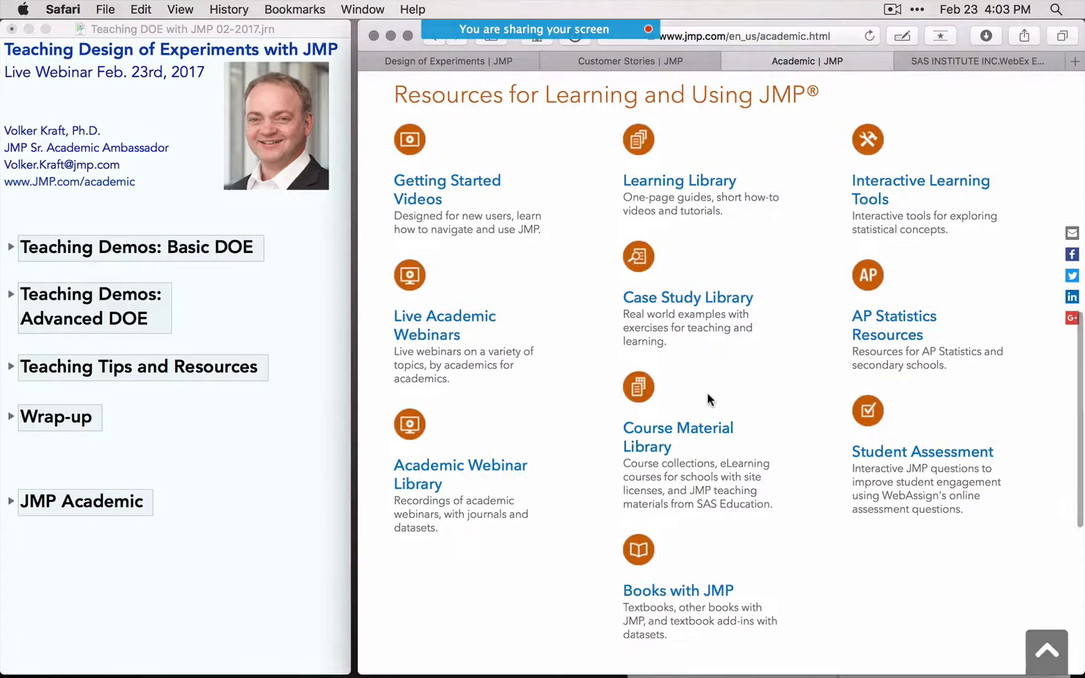
click(490, 468)
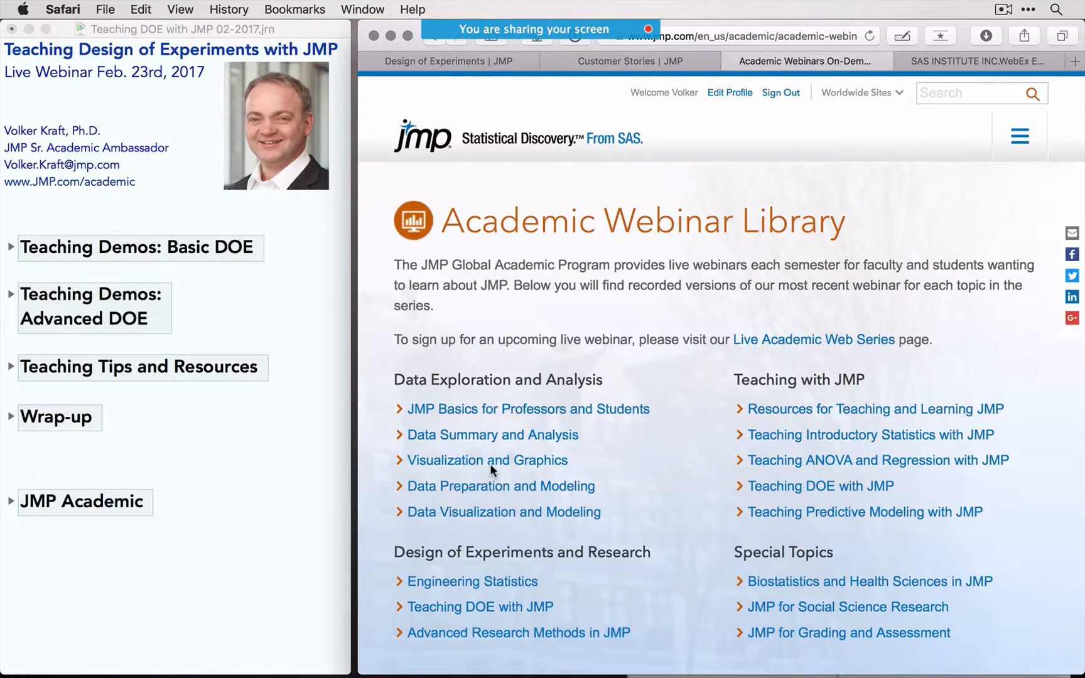
Step: Minimize the browser window, and expand Teaching Demos: Basic DOE and its Get Started section in the JMP journal
click(390, 35)
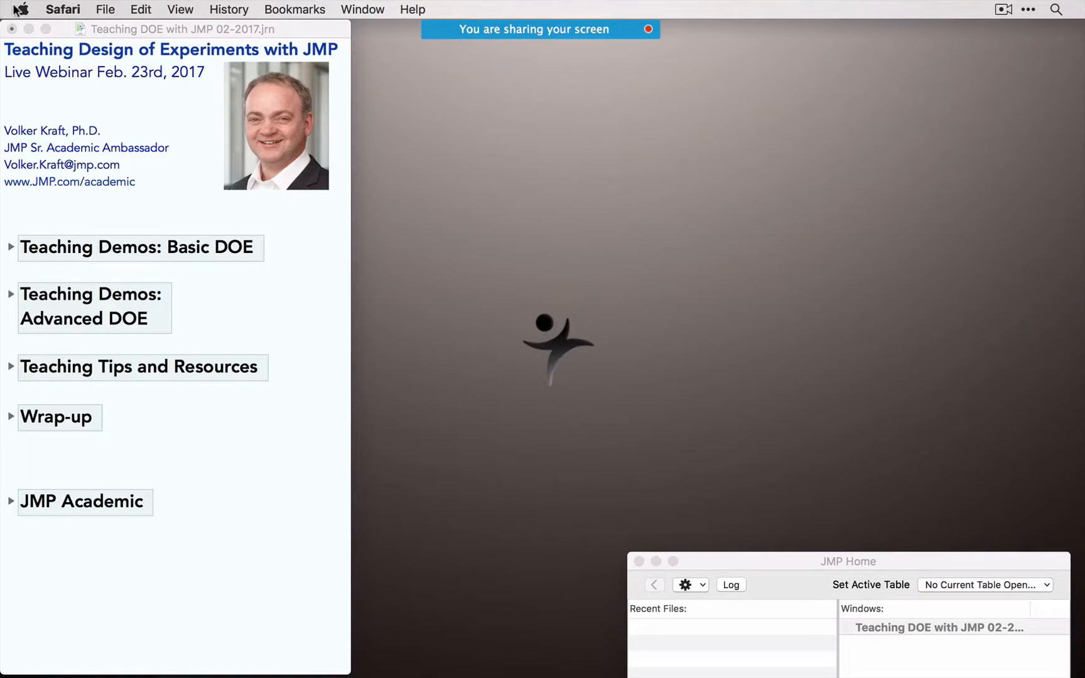
click(9, 250)
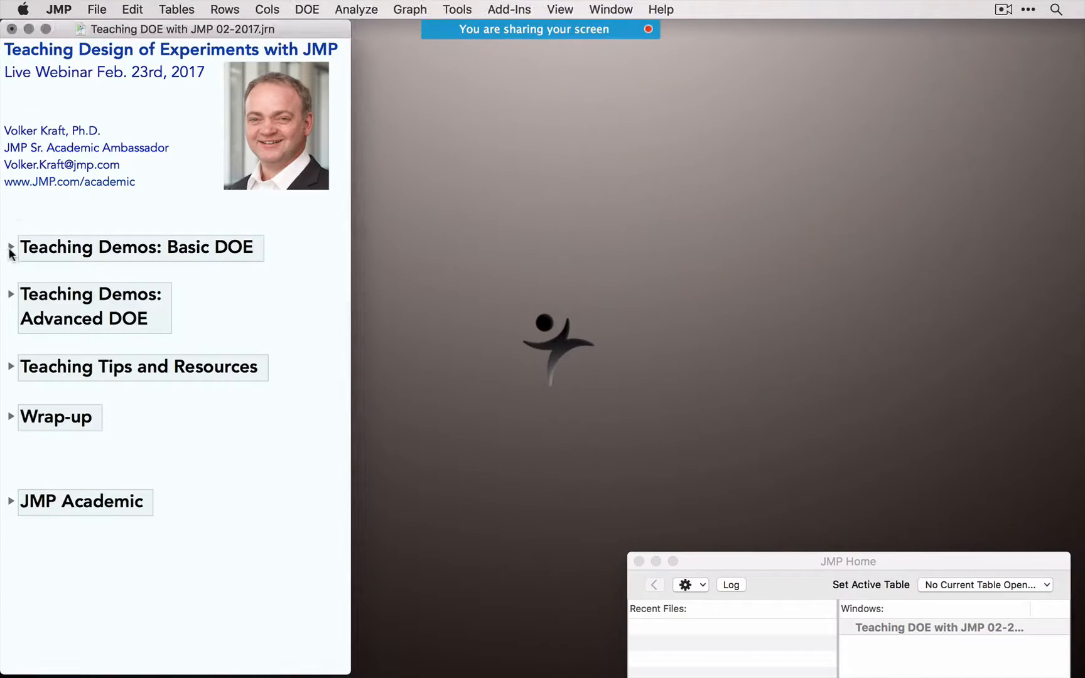
click(10, 248)
click(22, 280)
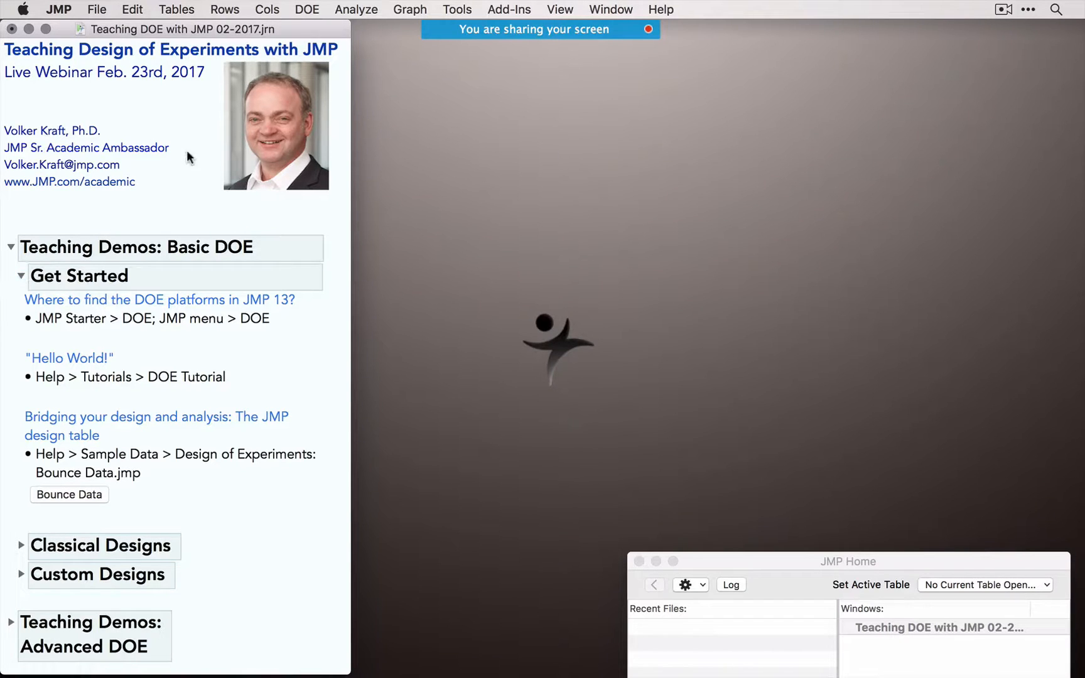
Step: Open the JMP Starter window
click(560, 10)
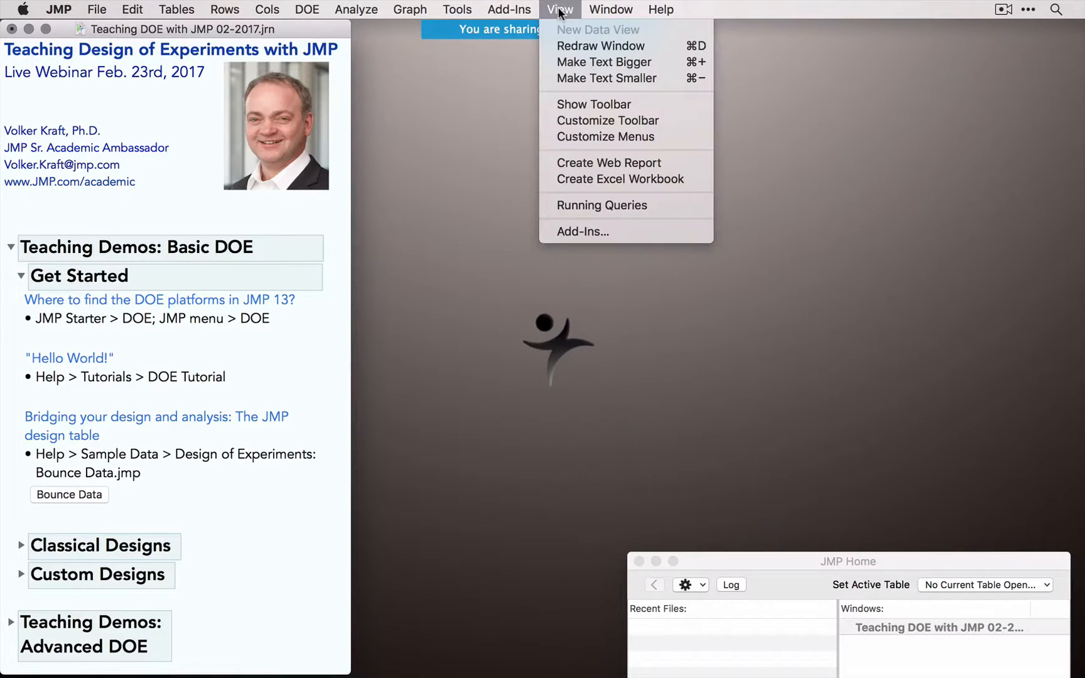
mouse_move(604, 11)
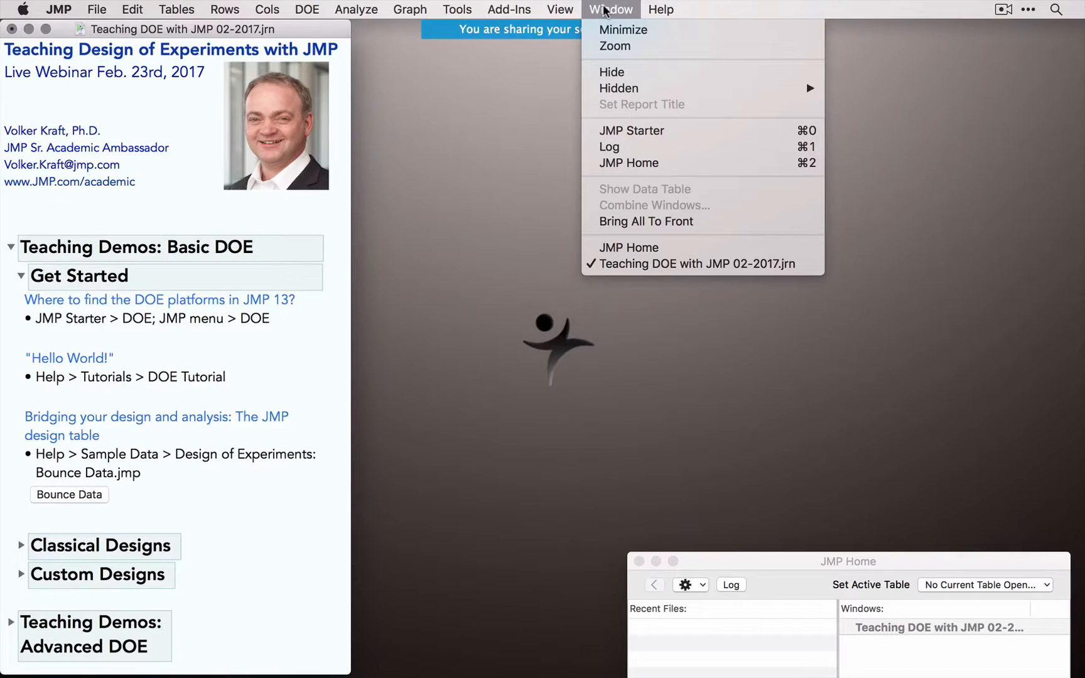
click(626, 130)
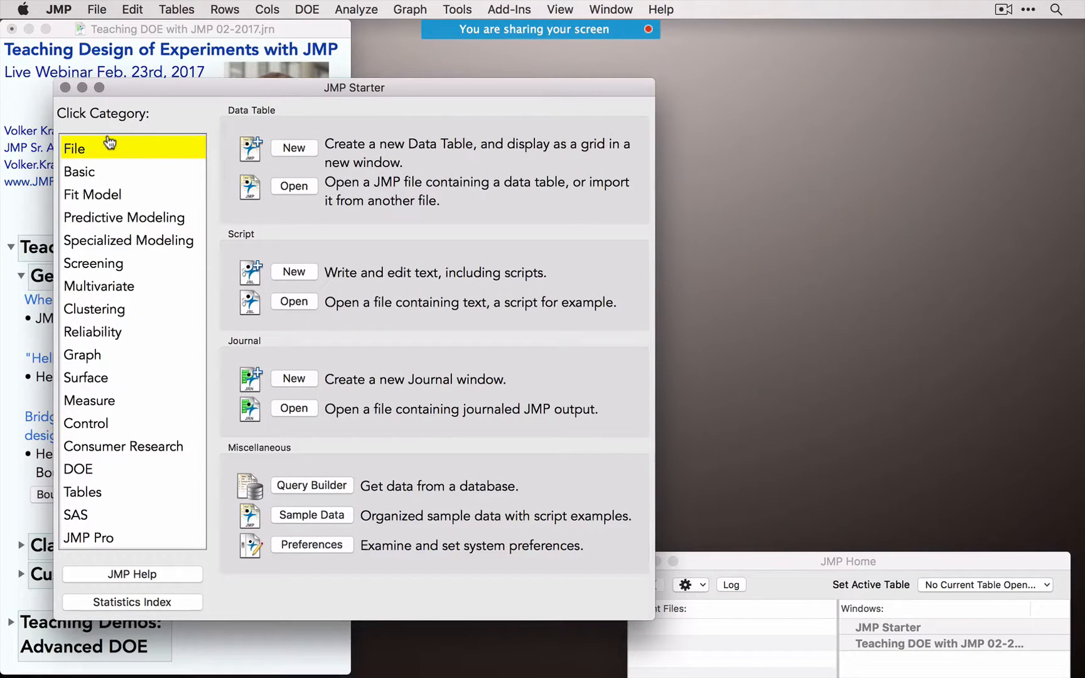
Step: Look through the Starter categories Basic, Fit Model, Predictive Modeling, Specialized Modeling and Screening, and show the DOE category
click(107, 176)
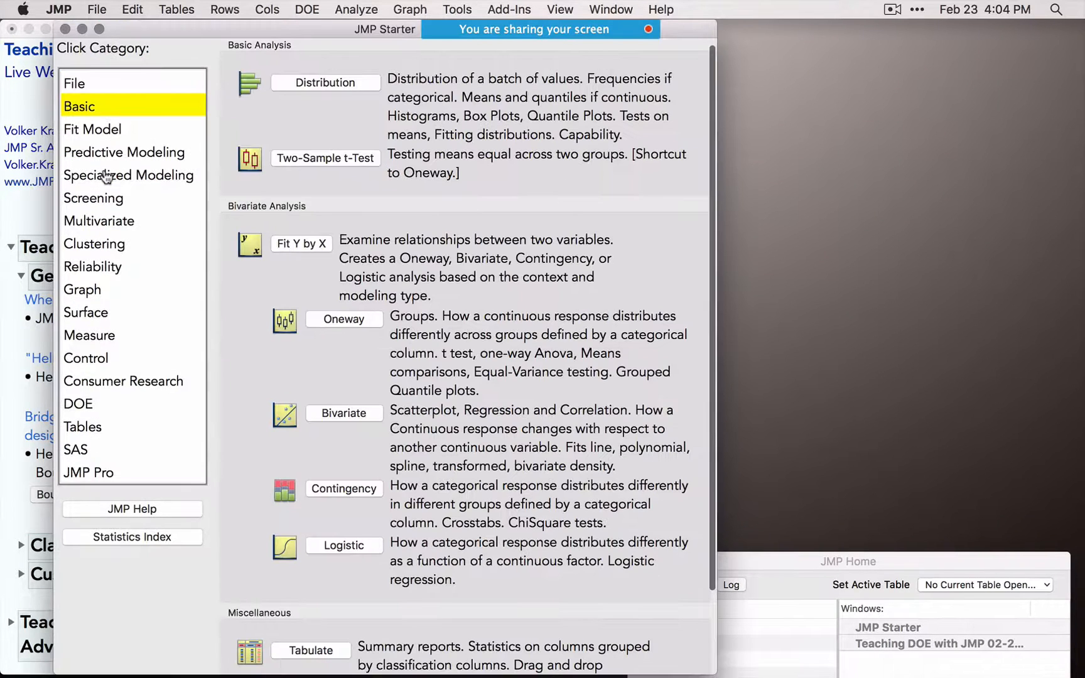
click(109, 134)
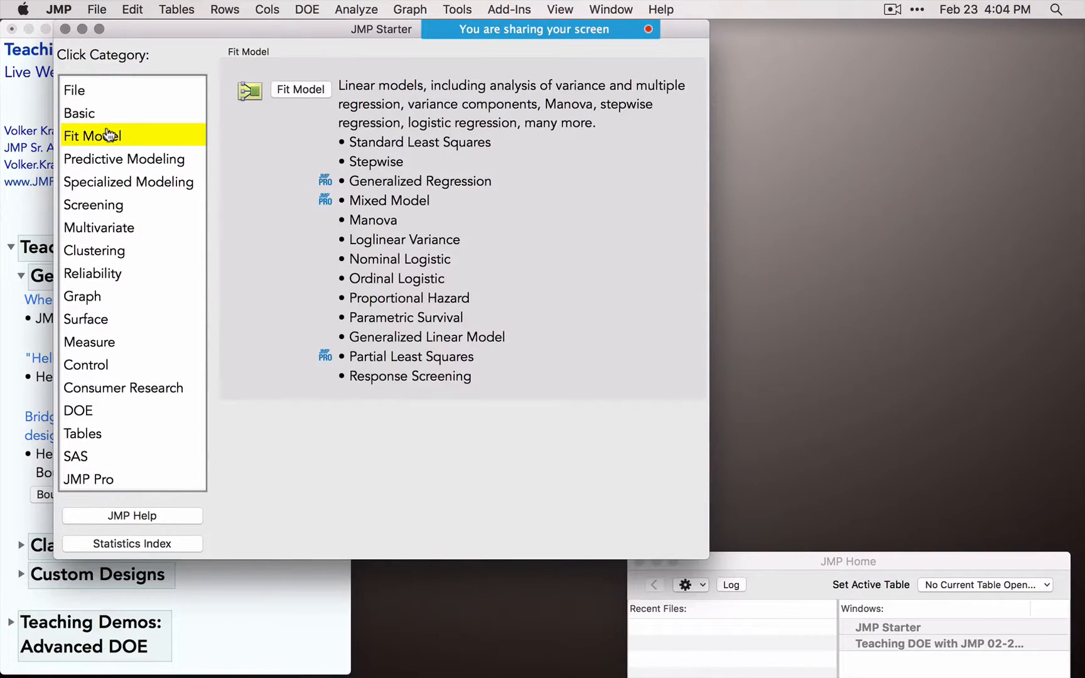
click(112, 159)
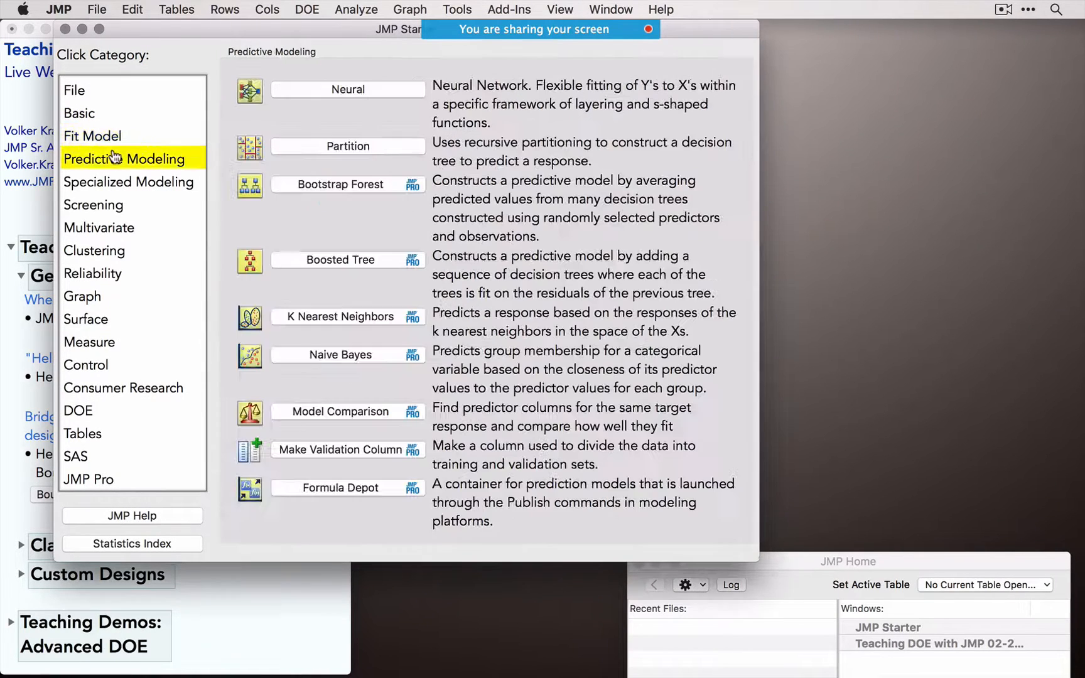
click(116, 182)
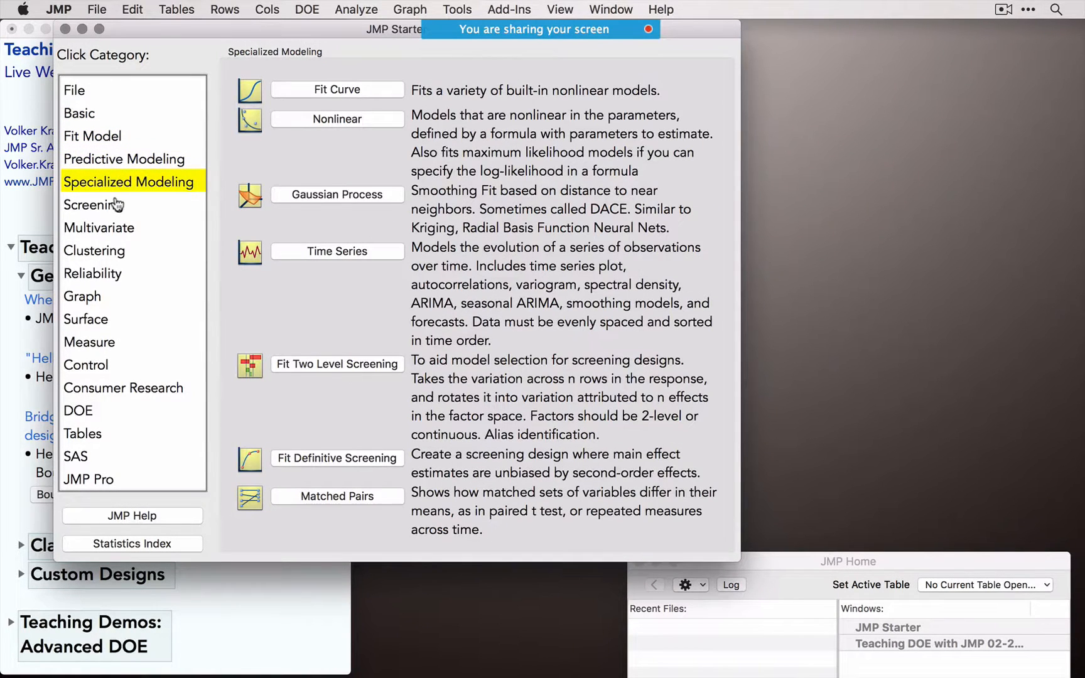
click(116, 204)
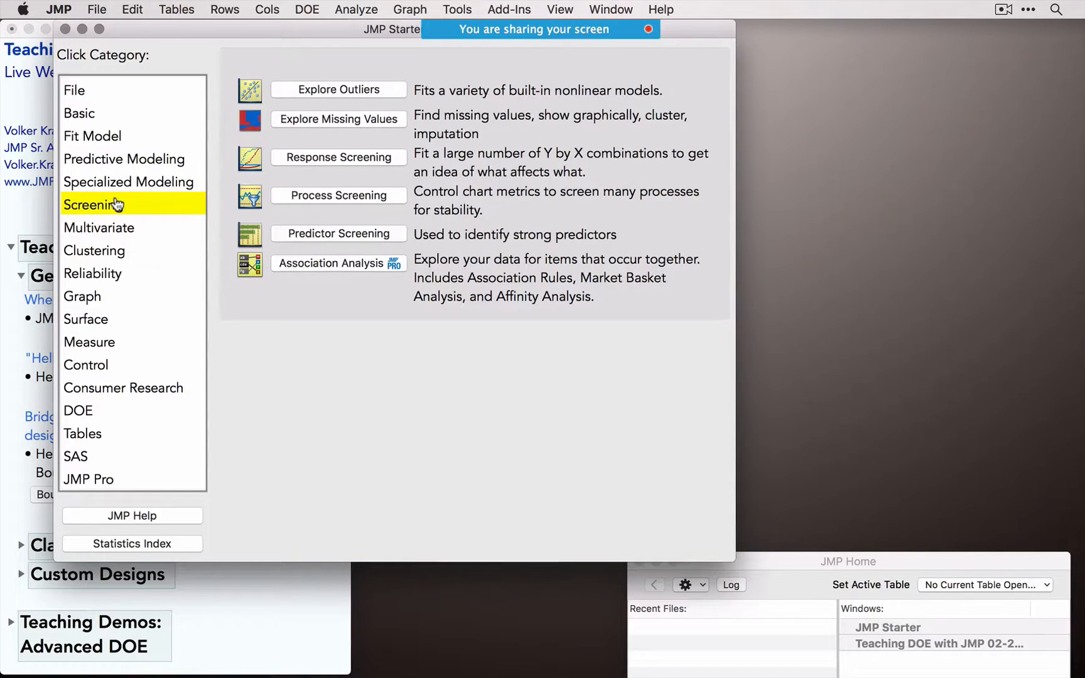
click(107, 413)
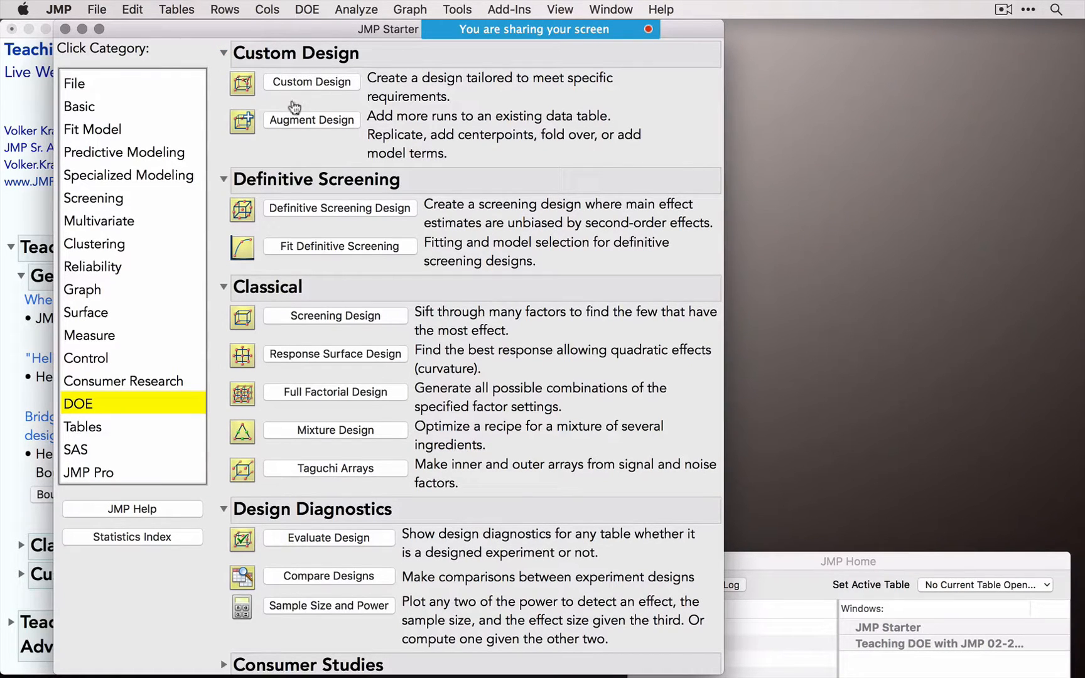
Step: Collapse the Definitive Screening and Design Diagnostics groups, and examine the Consumer Studies and Special Purpose designs before collapsing them again
click(224, 181)
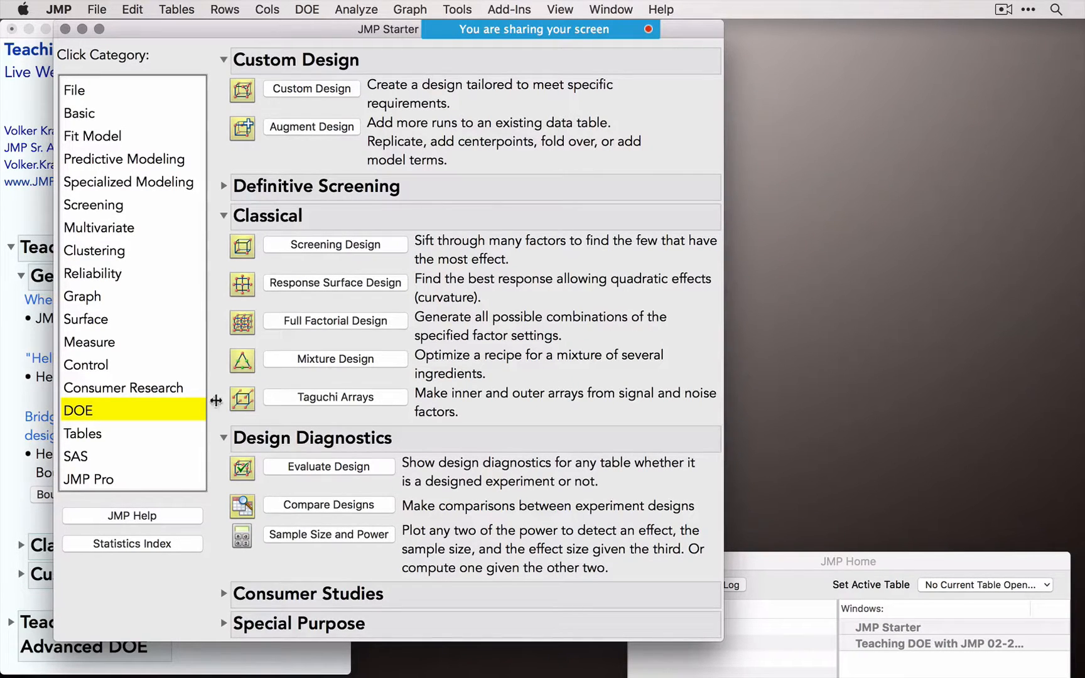
click(223, 438)
click(224, 469)
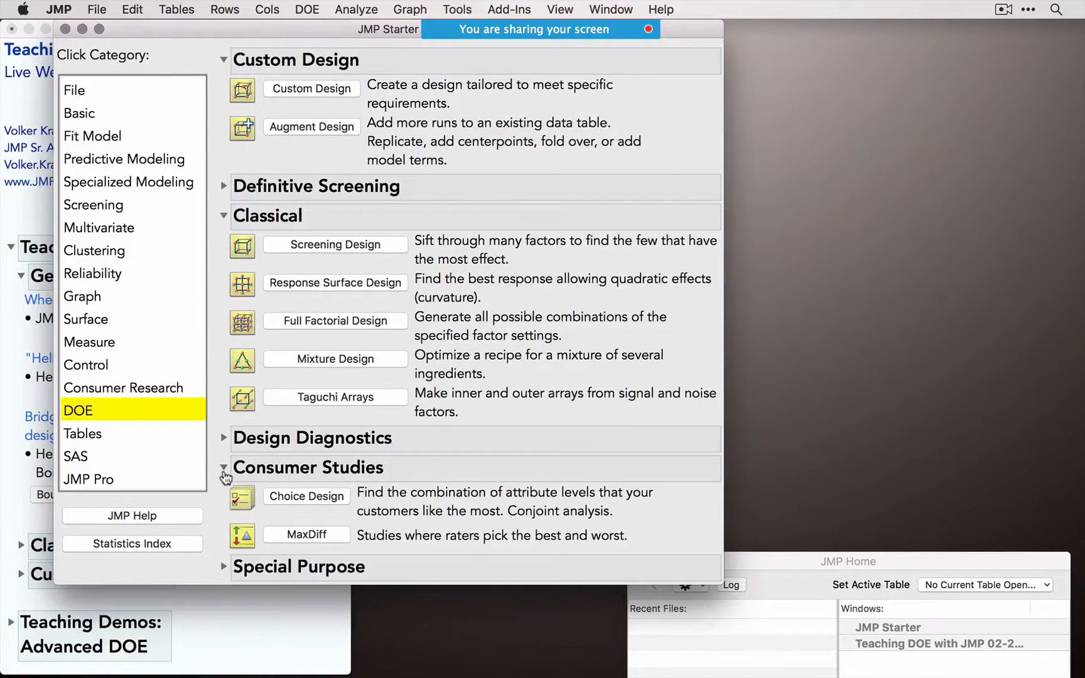
click(223, 469)
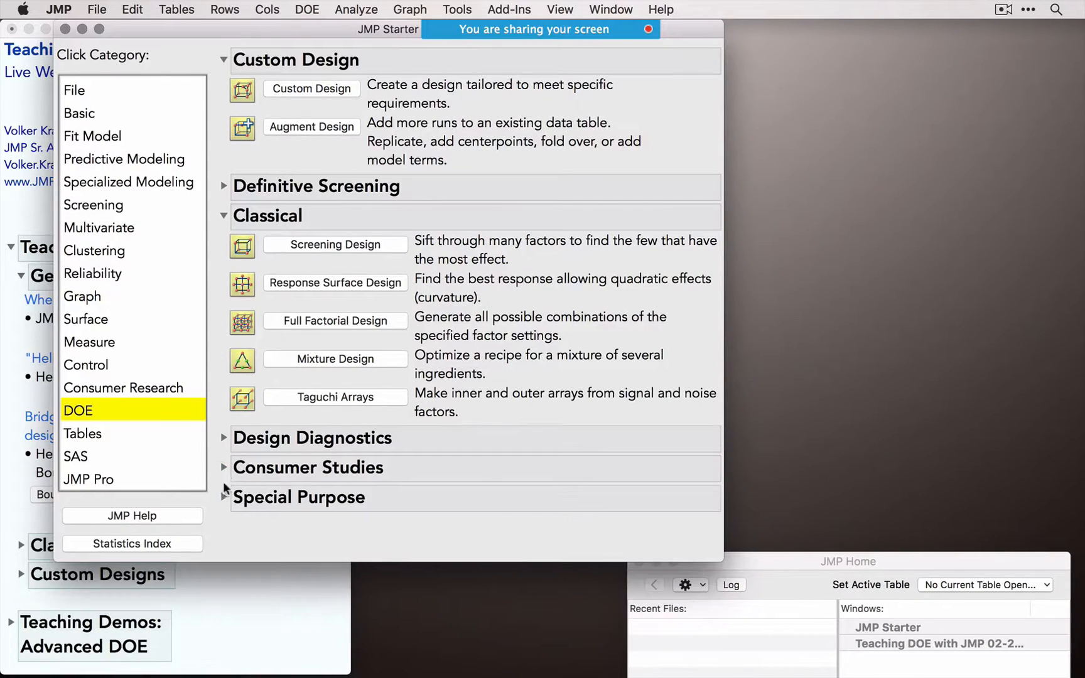
click(224, 498)
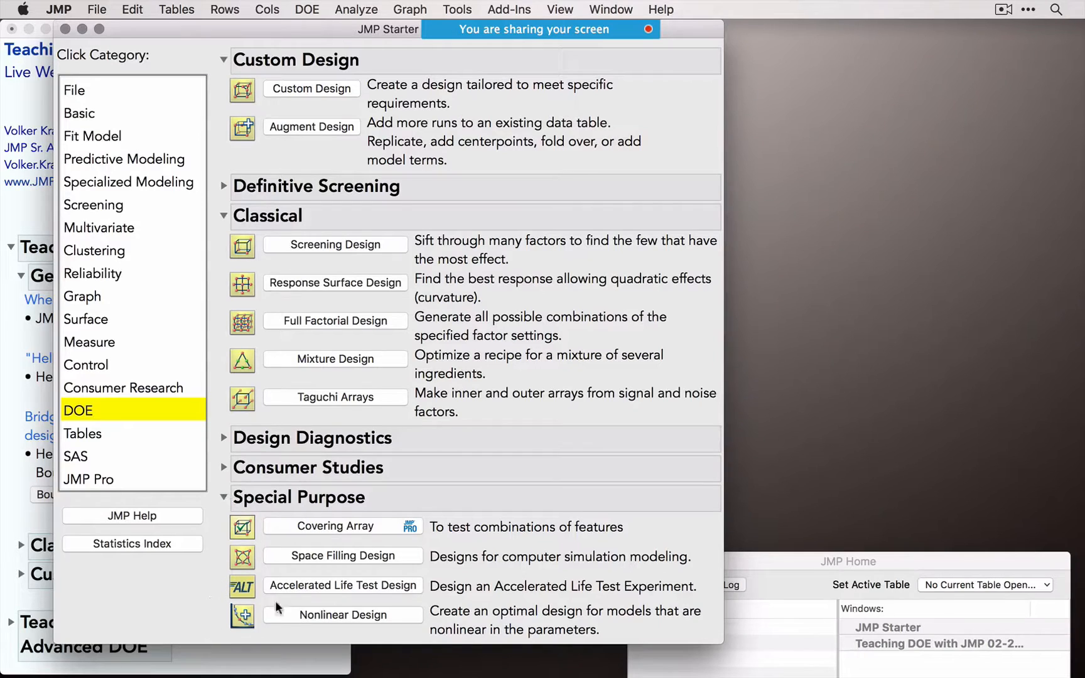
click(224, 498)
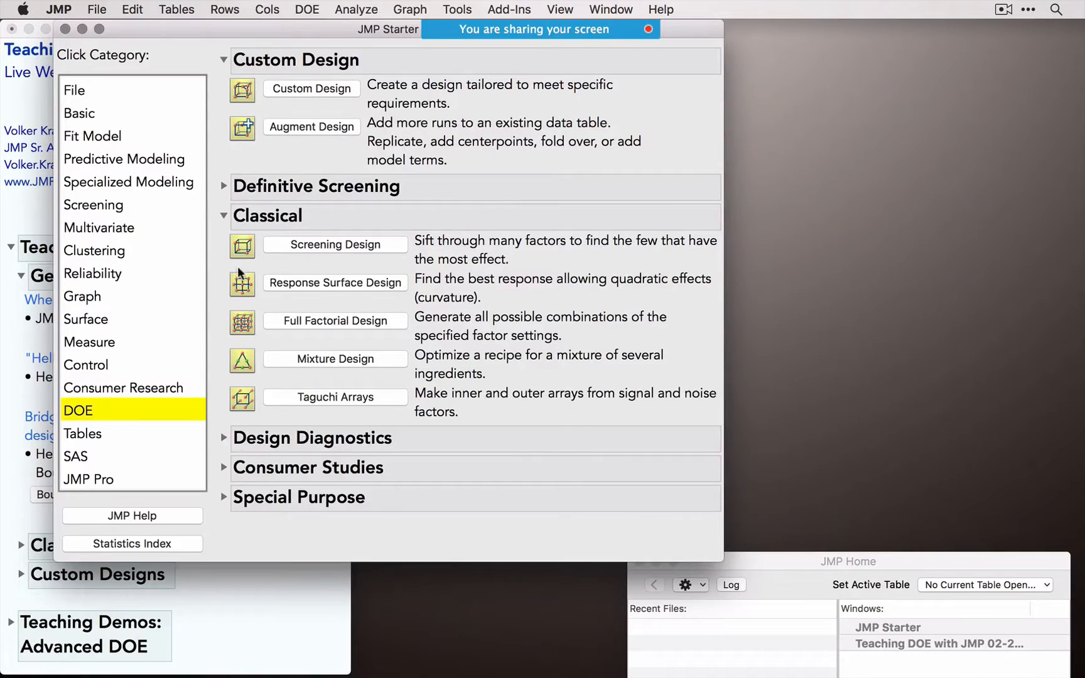
Step: Start a classical Screening Design and add five continuous factors with values from -1 to 1
click(320, 245)
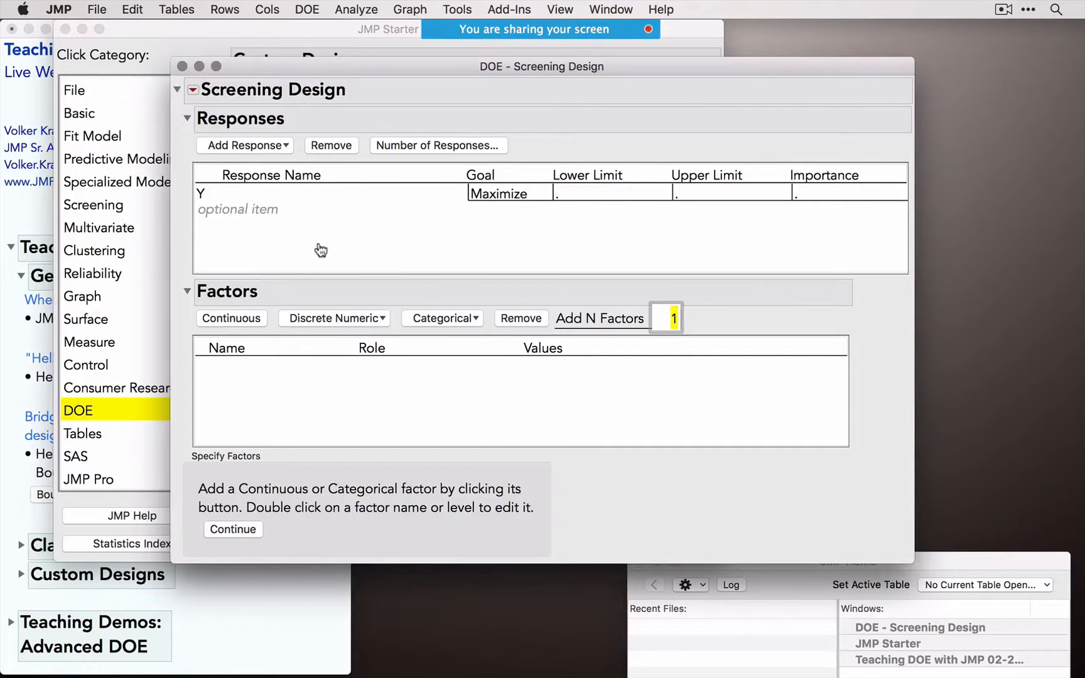
click(237, 323)
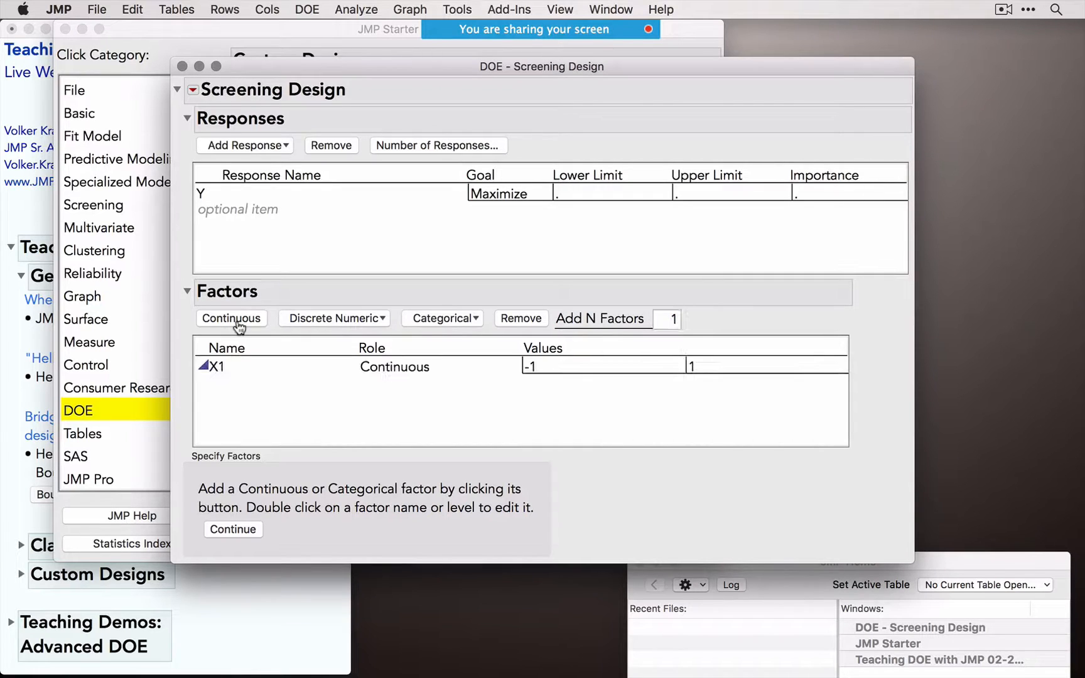
click(238, 324)
click(239, 324)
click(238, 323)
click(238, 324)
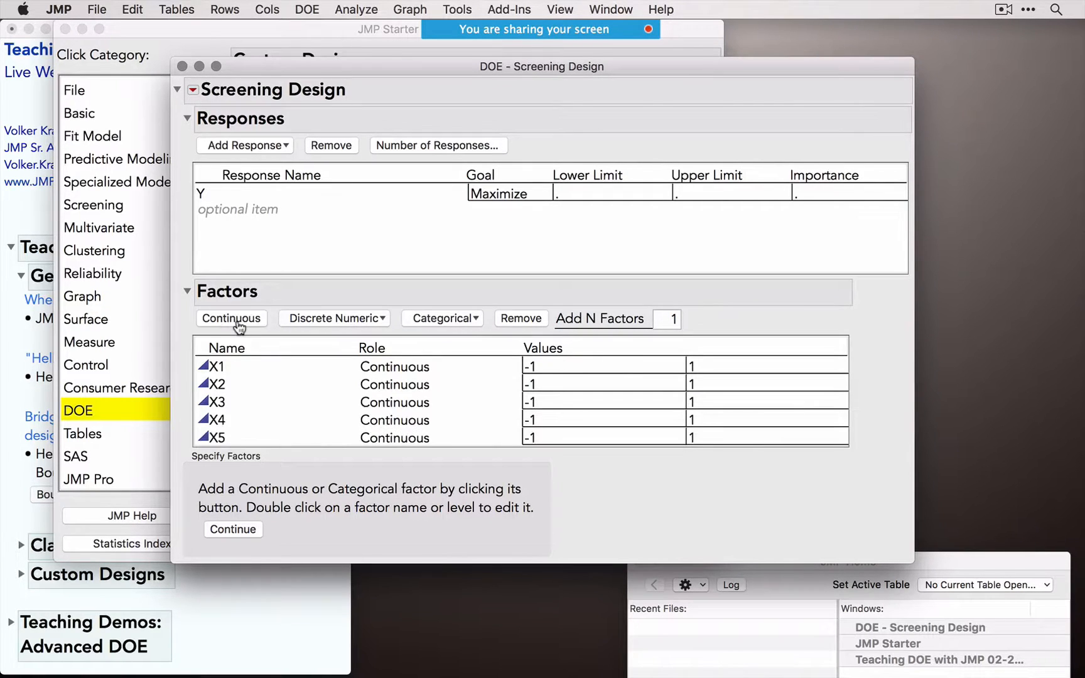
Step: Continue to the list of fractional factorial designs for the five factors, and close the Screening Design window
click(242, 529)
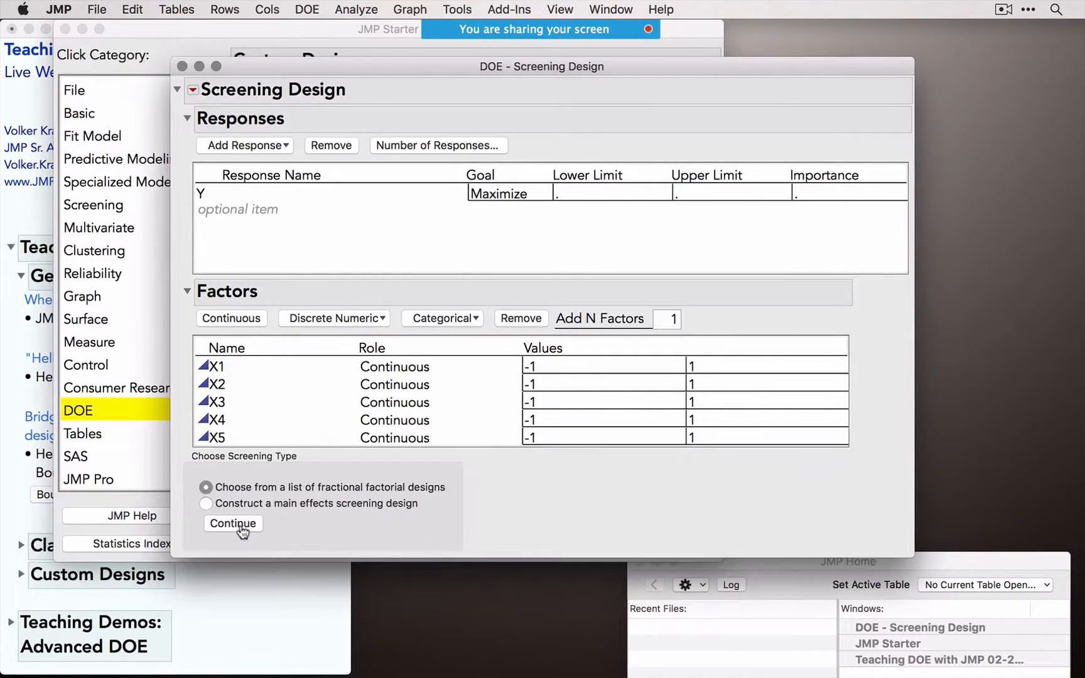
click(233, 523)
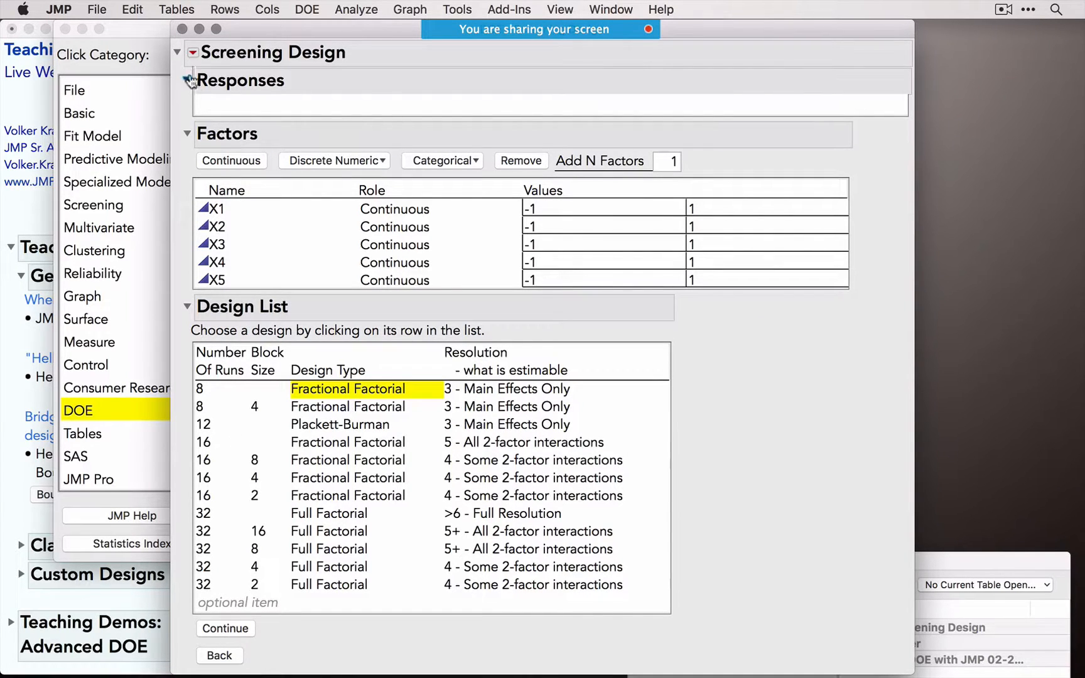
click(182, 29)
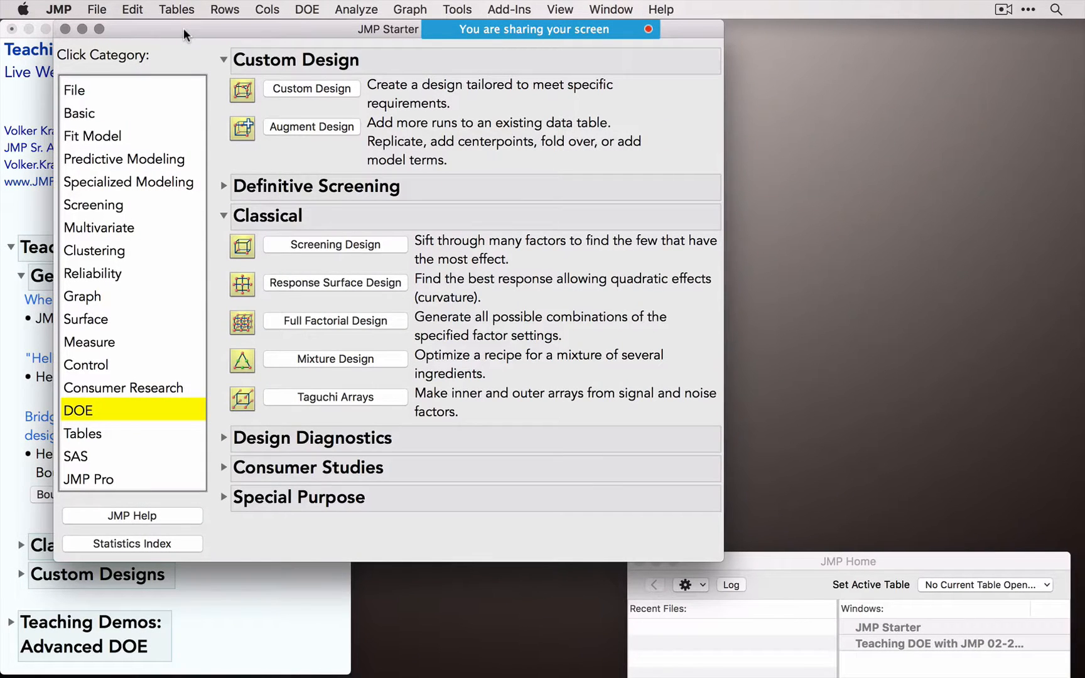
Step: Close the JMP Starter, highlight the DOE Tutorial line in the journal, and open the DOE Tutorial
click(65, 29)
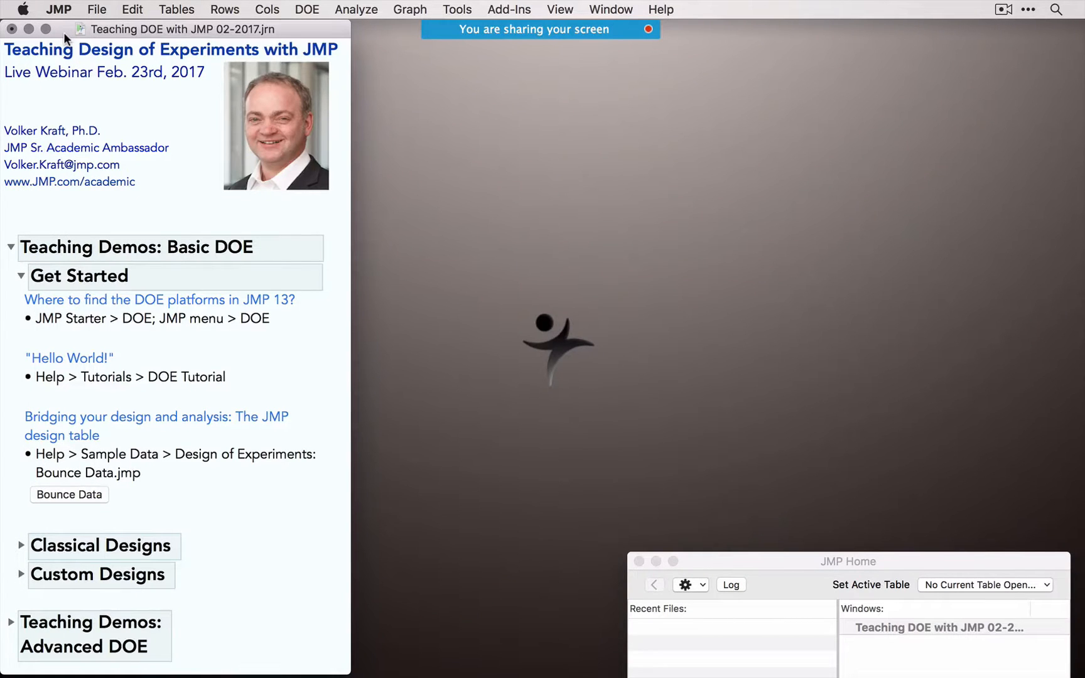
click(110, 378)
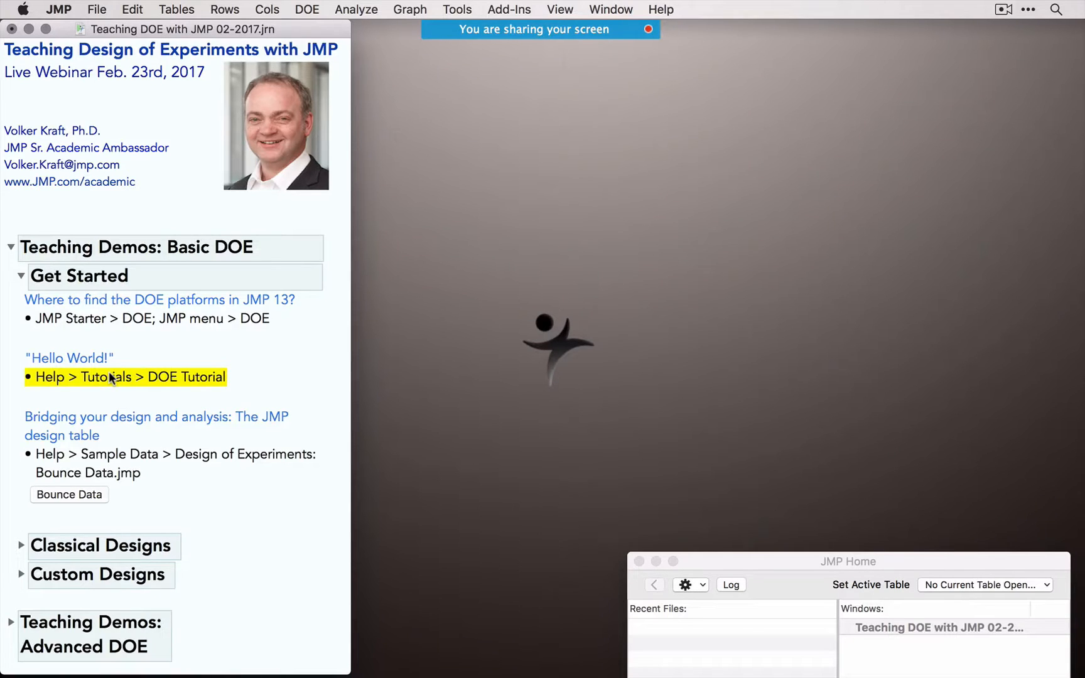
click(655, 9)
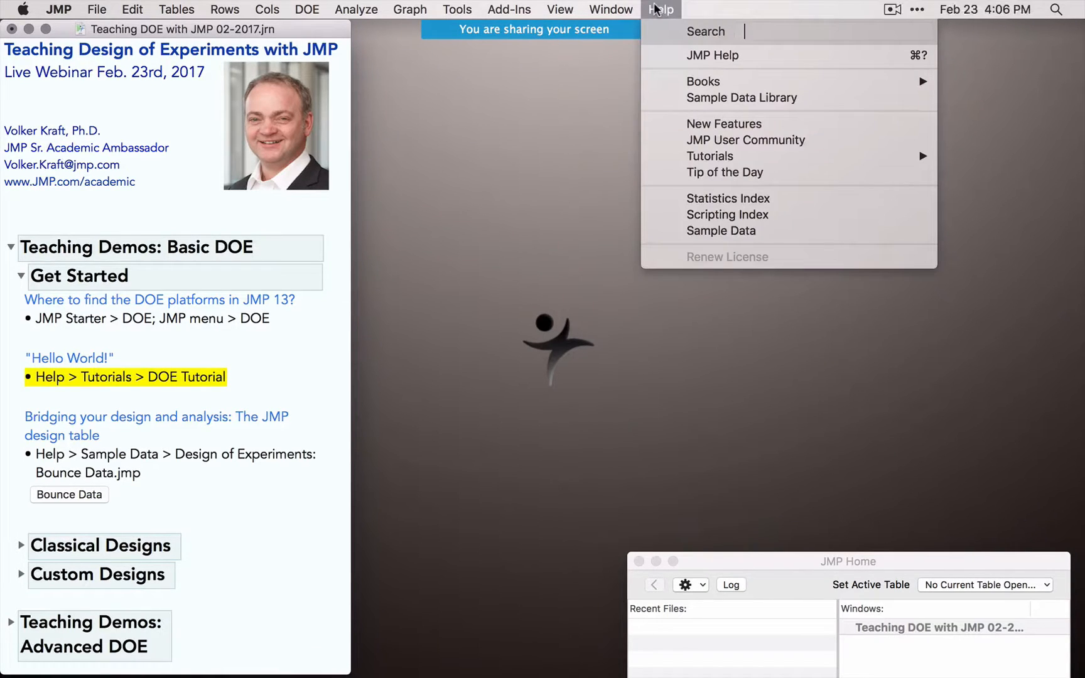
mouse_move(681, 154)
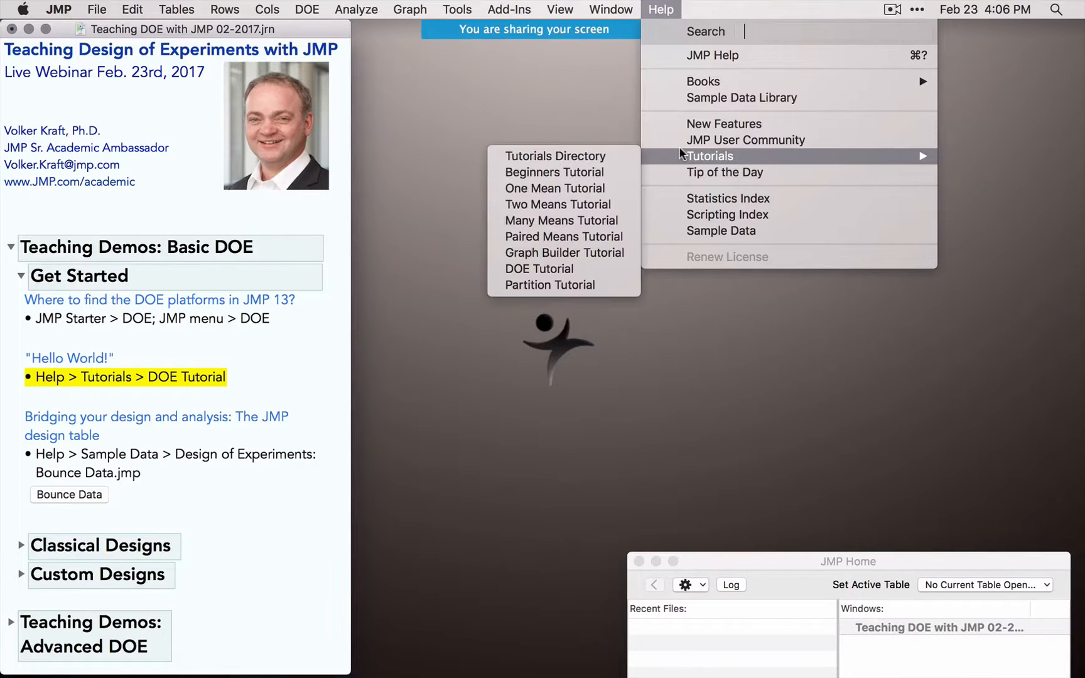
click(598, 267)
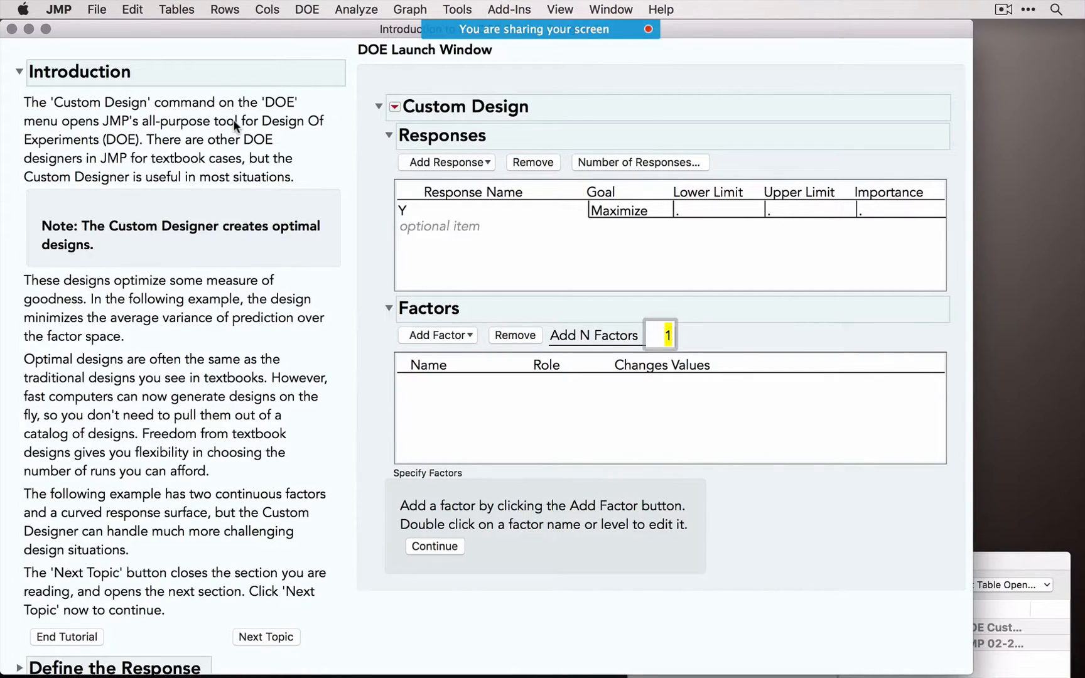
Step: Mark passages in the tutorial's introduction and examine the optimality criterion options of the Custom Design
mouse_move(237, 112)
mouse_down()
mouse_move(187, 96)
mouse_move(144, 158)
mouse_move(222, 98)
mouse_up()
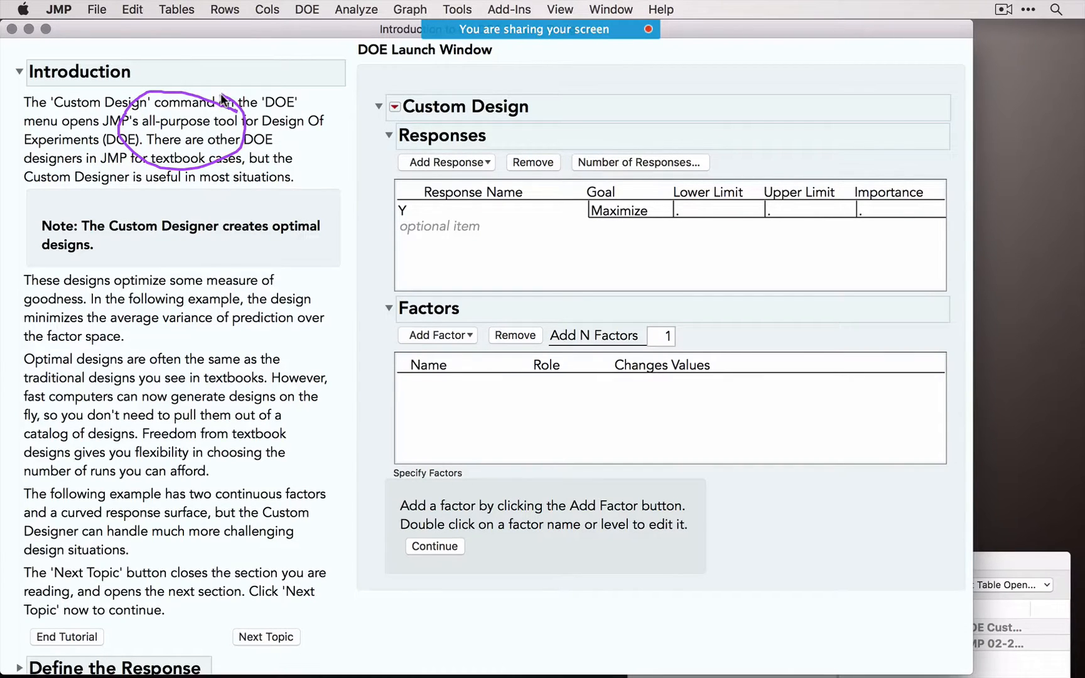
mouse_move(180, 165)
mouse_down()
mouse_move(113, 175)
mouse_move(325, 181)
mouse_move(152, 164)
mouse_up()
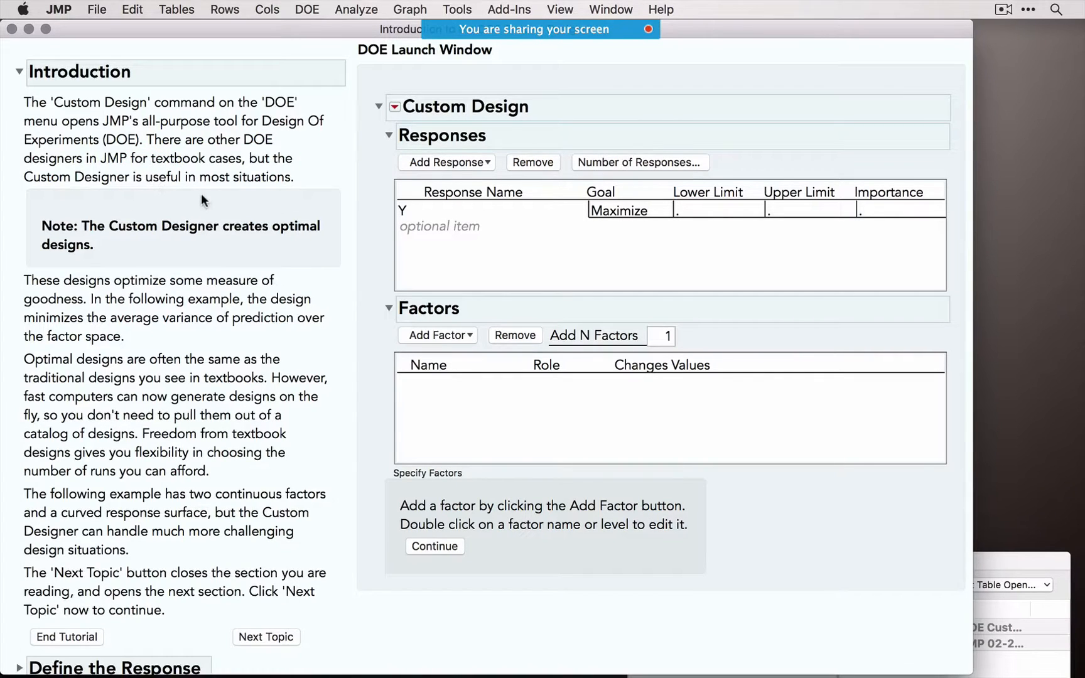
mouse_move(201, 195)
mouse_down()
mouse_move(305, 269)
mouse_move(201, 224)
mouse_up()
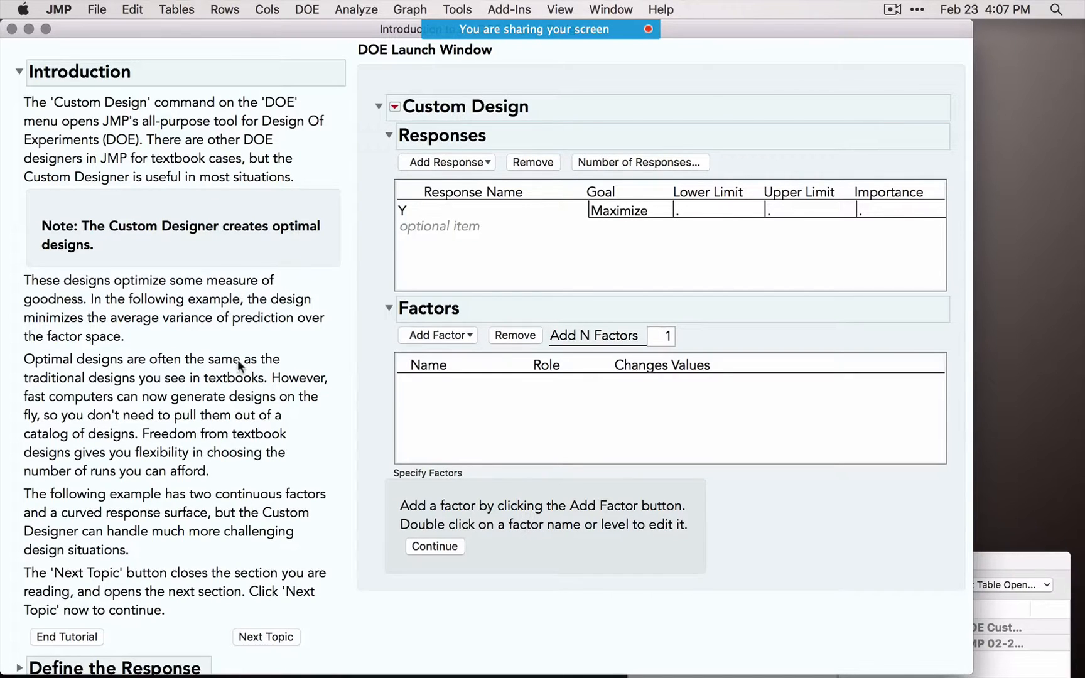
click(395, 107)
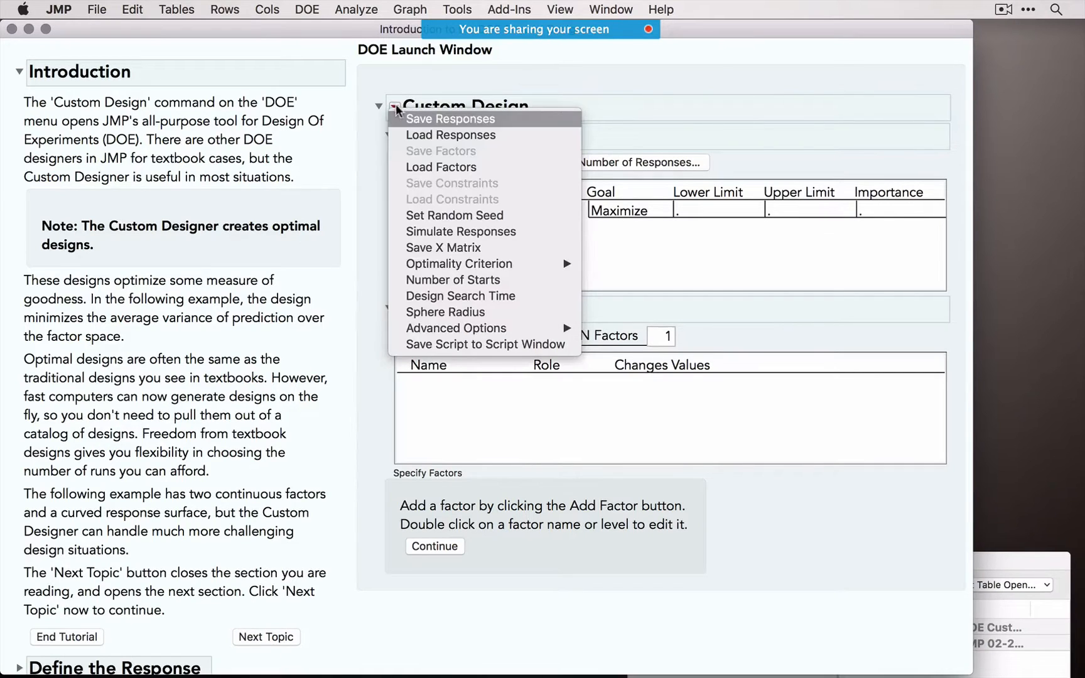
mouse_move(442, 259)
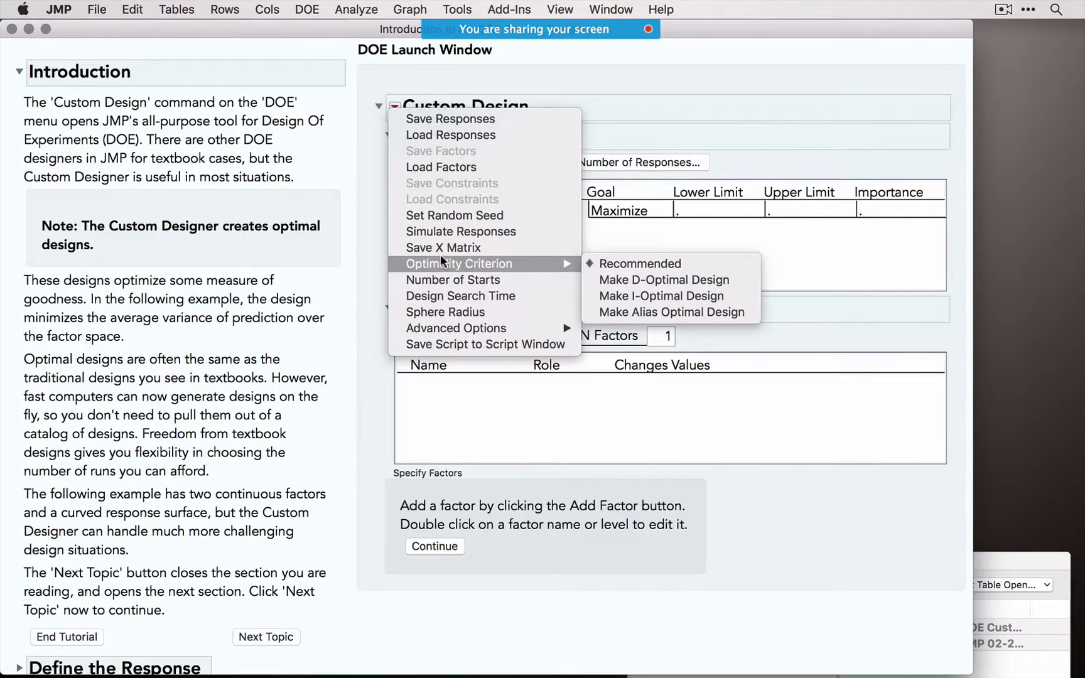
click(349, 281)
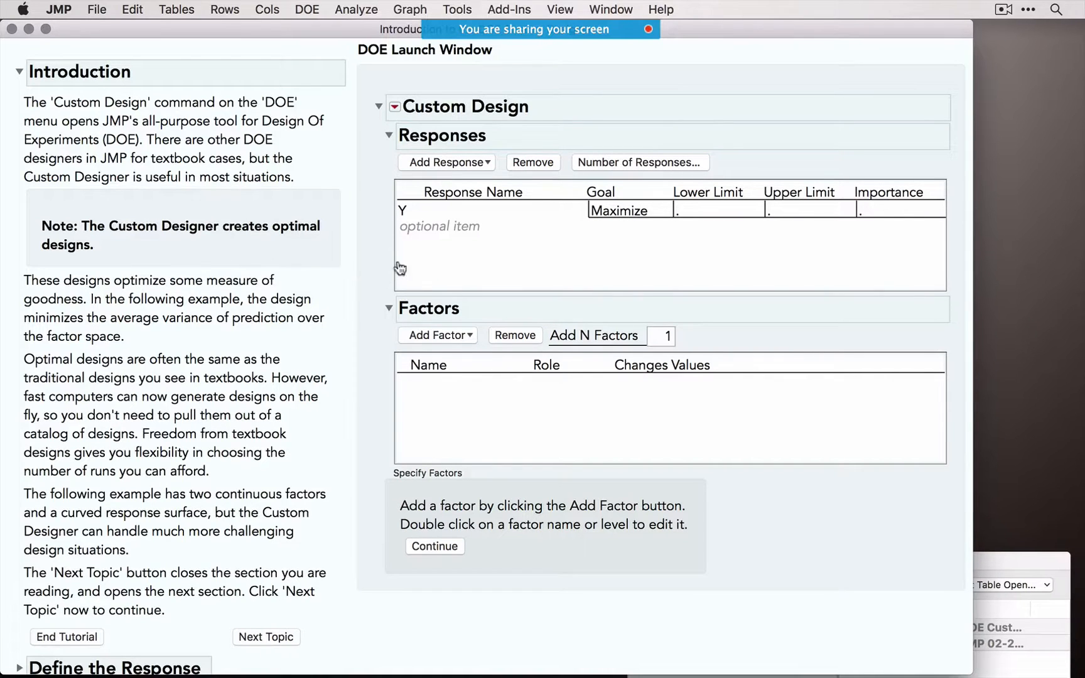
Step: Advance the tutorial to Define the Response, rename response Y as Yield, and collapse the Responses section
click(254, 638)
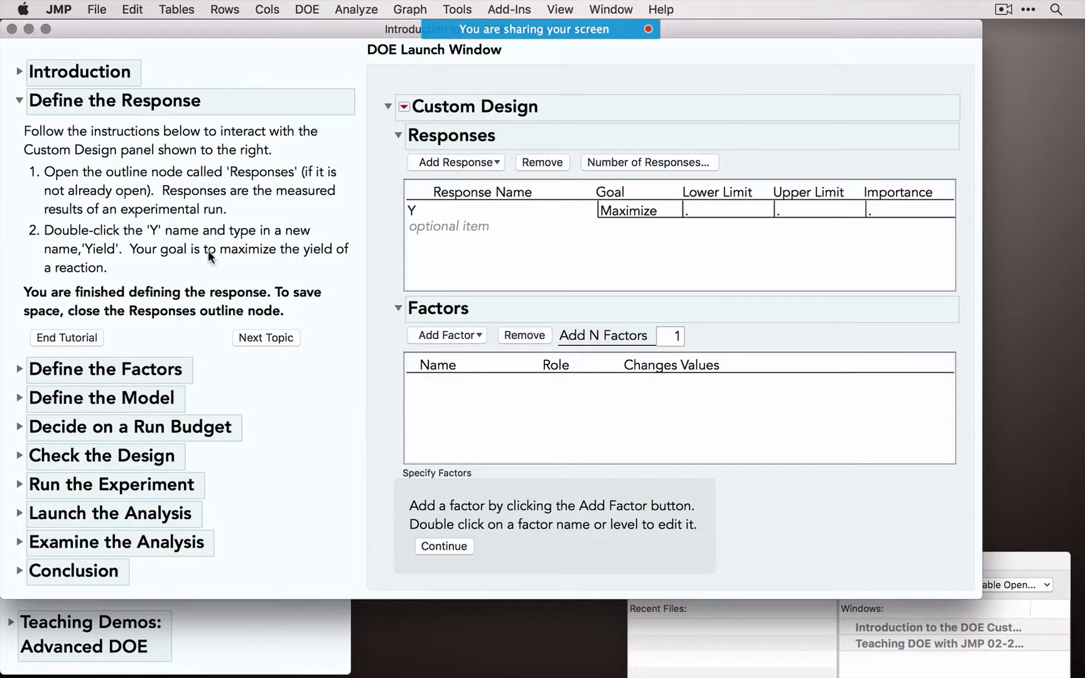
double_click(430, 208)
text(Yield)
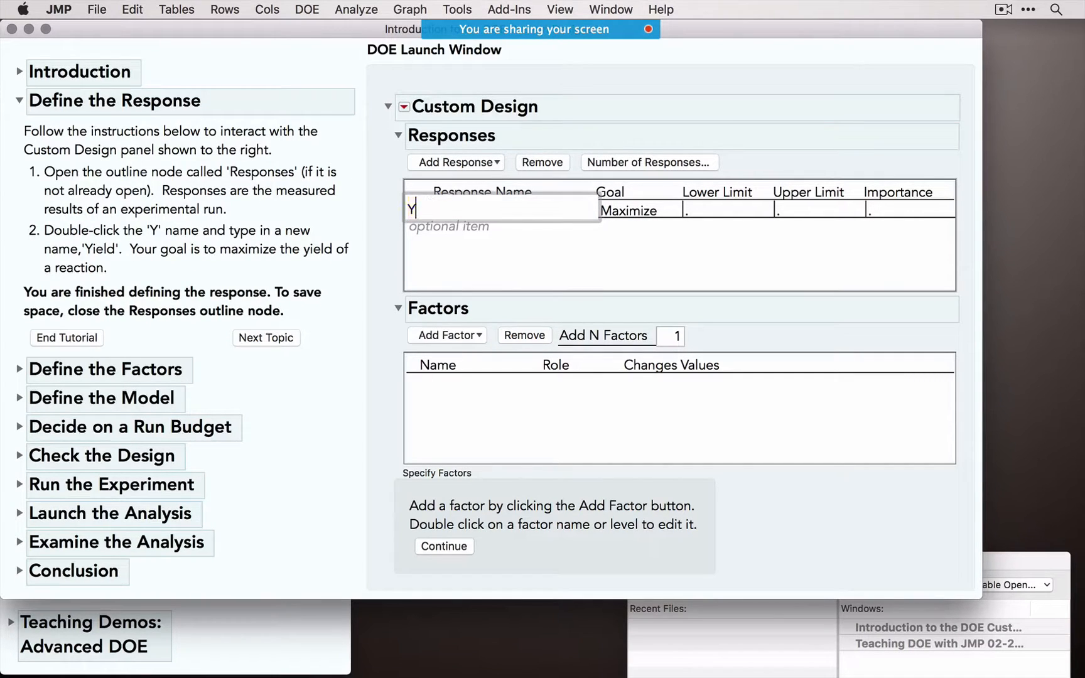
click(442, 252)
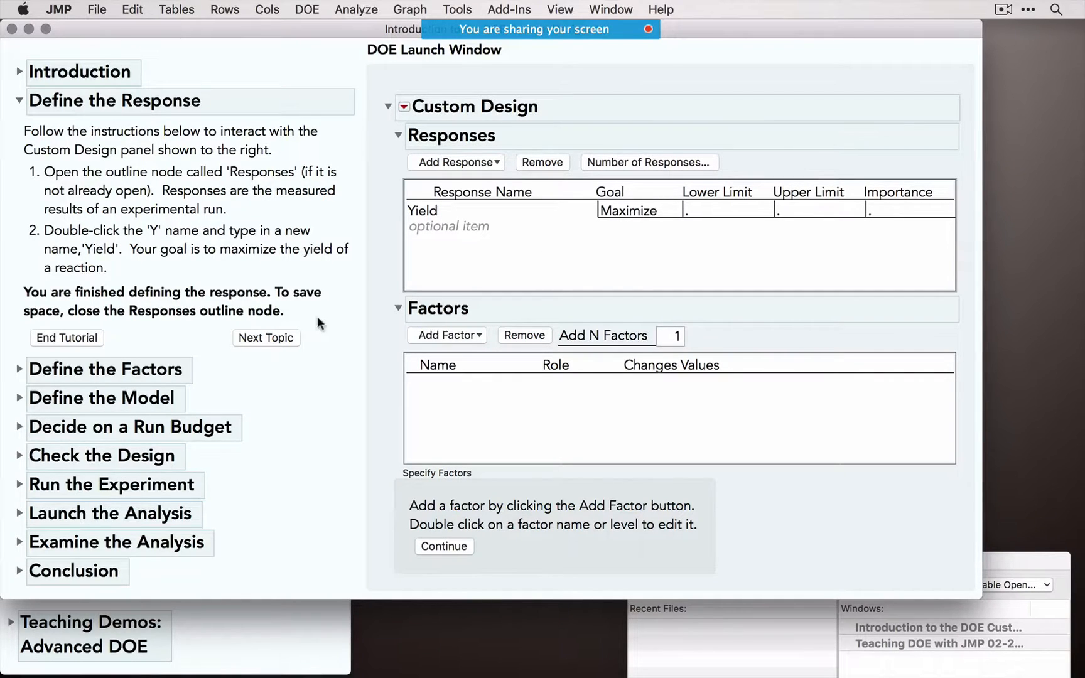
click(399, 136)
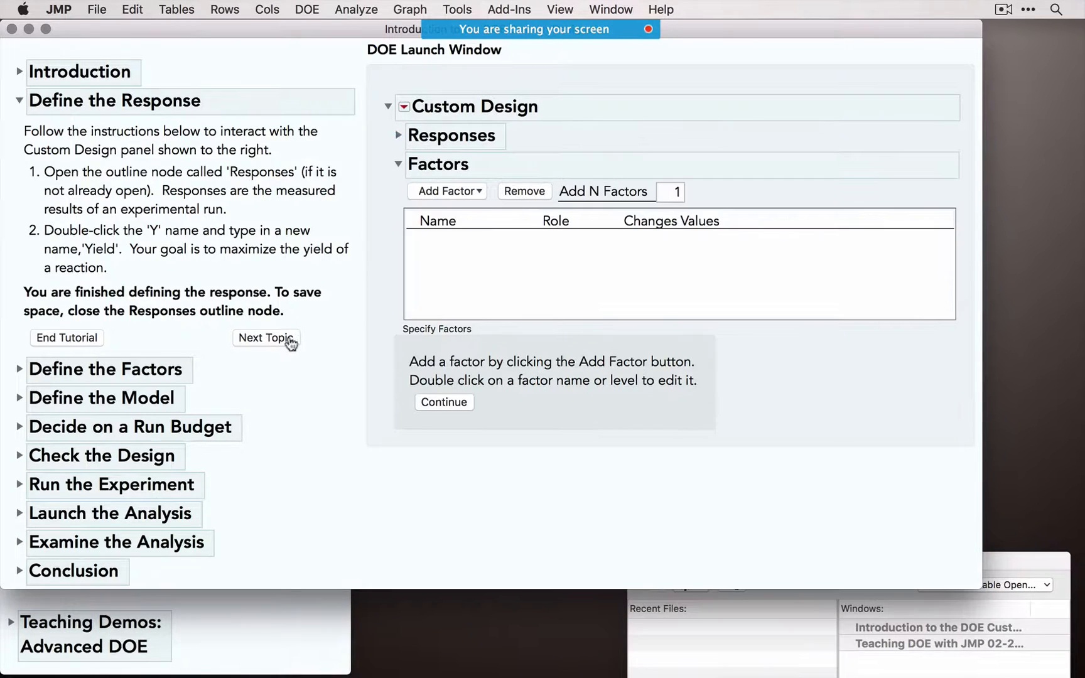
Step: Advance to Define the Factors and add a continuous factor named Die Position with values 120 and 140
click(265, 338)
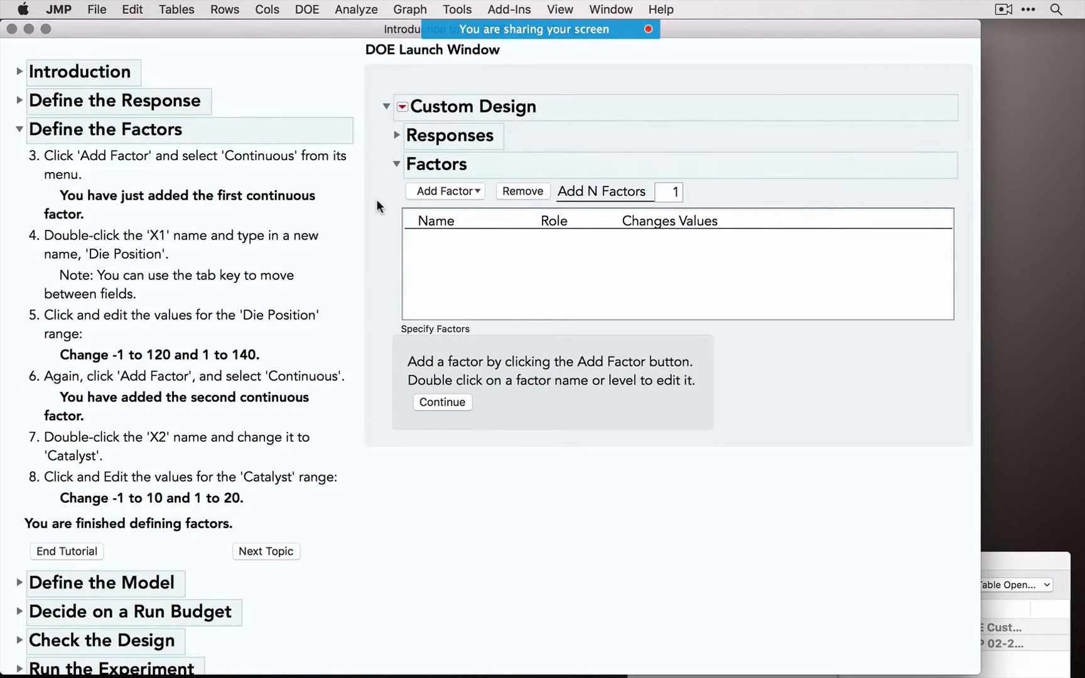
click(454, 191)
click(456, 214)
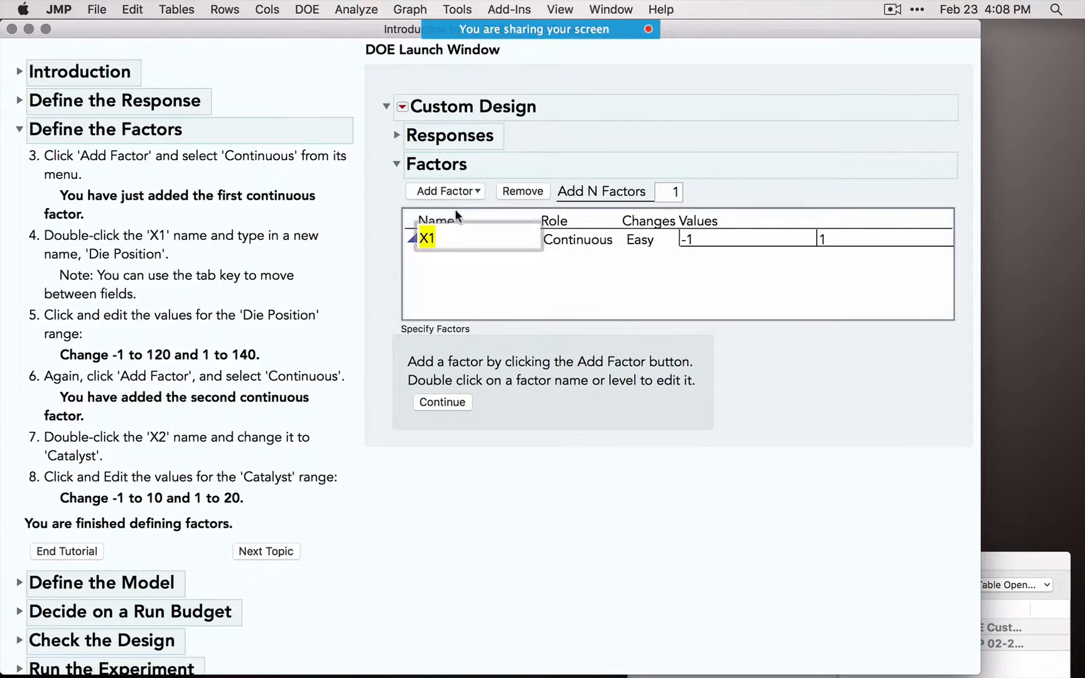
text(Die)
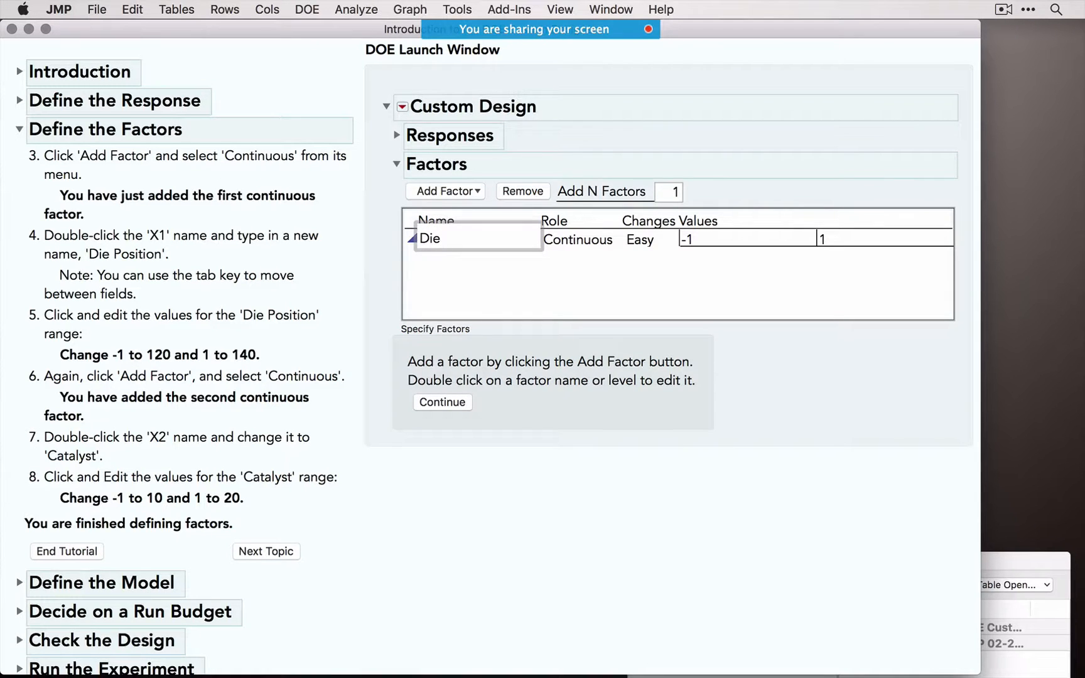
text( Position)
key(Tab)
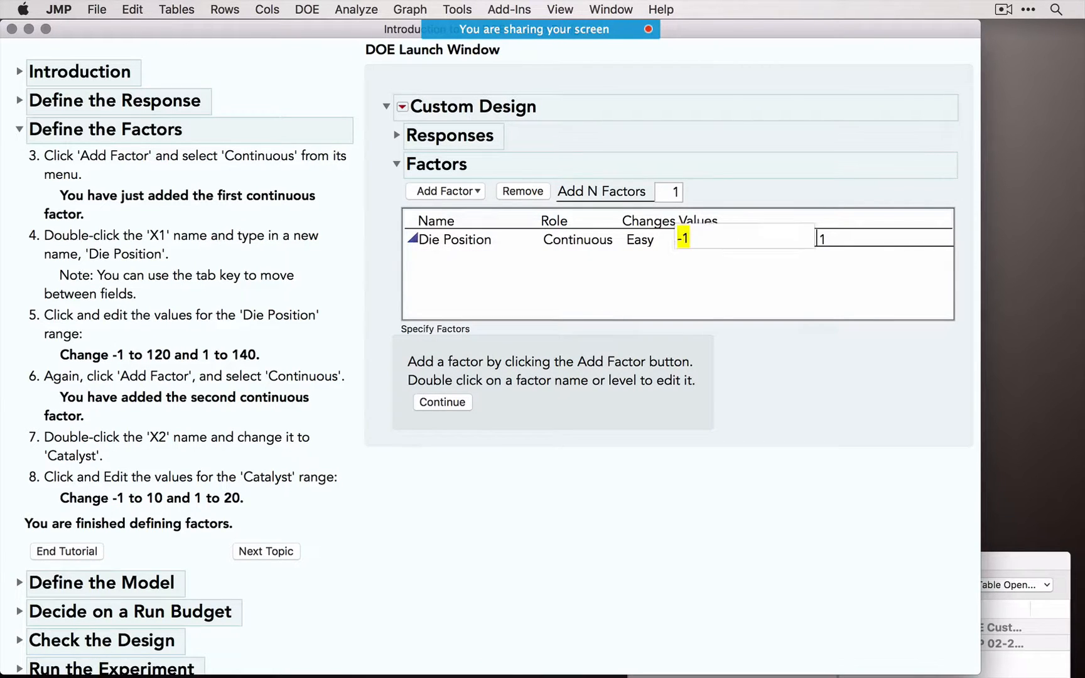
text(120)
key(Tab)
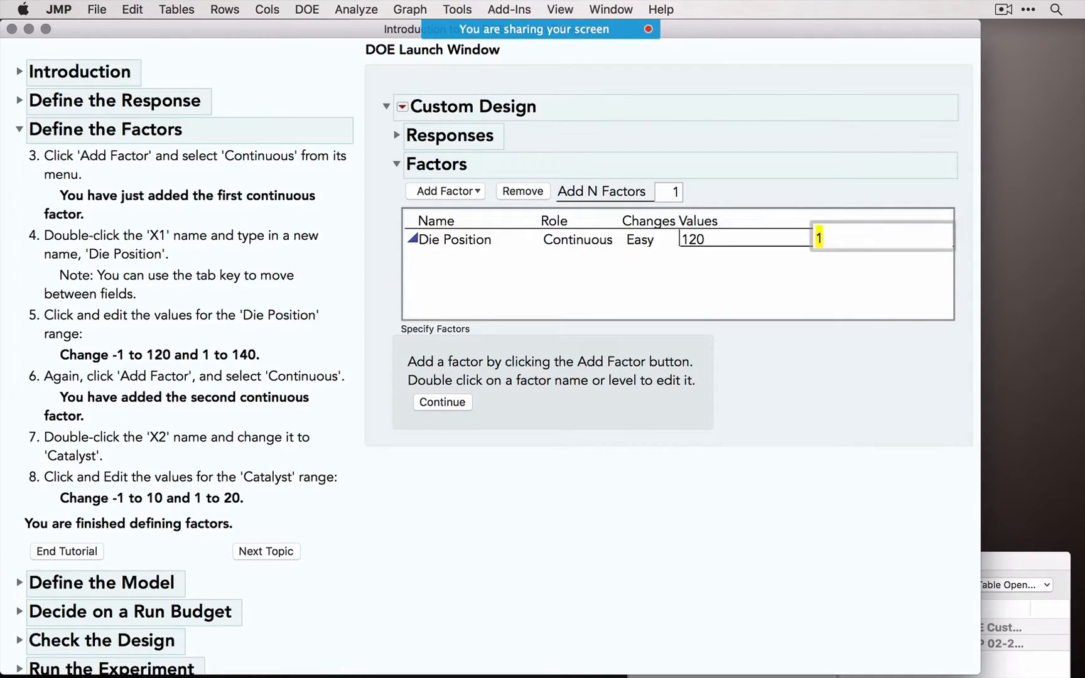
text(140)
Step: Add a second continuous factor named Catalyst with values 10 and 20
click(451, 192)
click(454, 213)
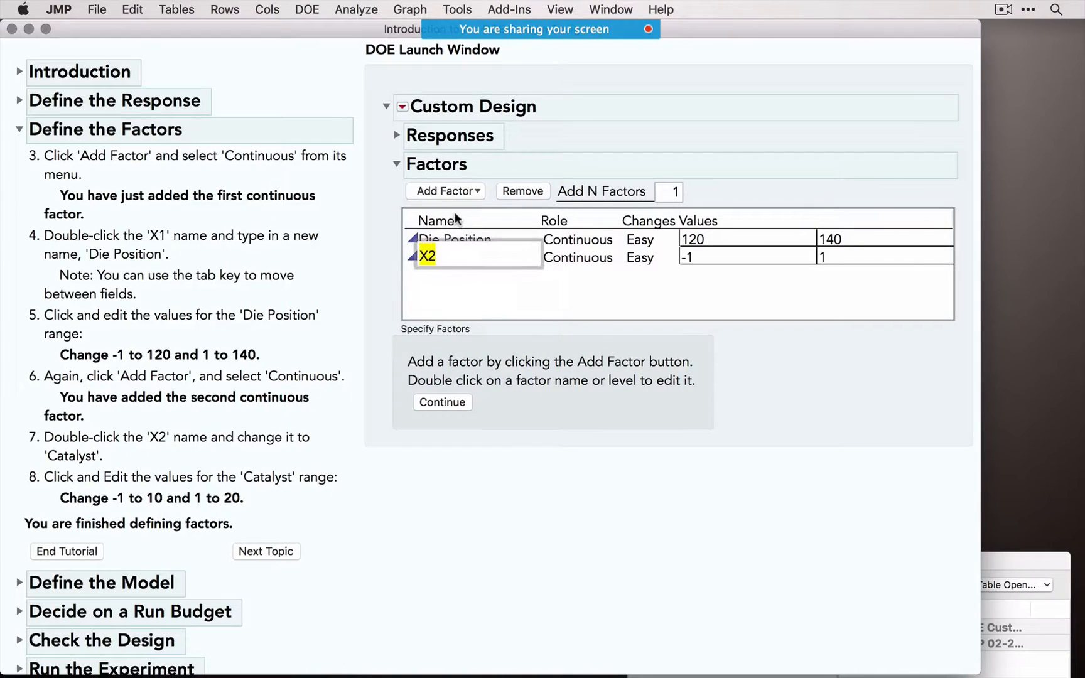
text(Catalyst)
key(Tab)
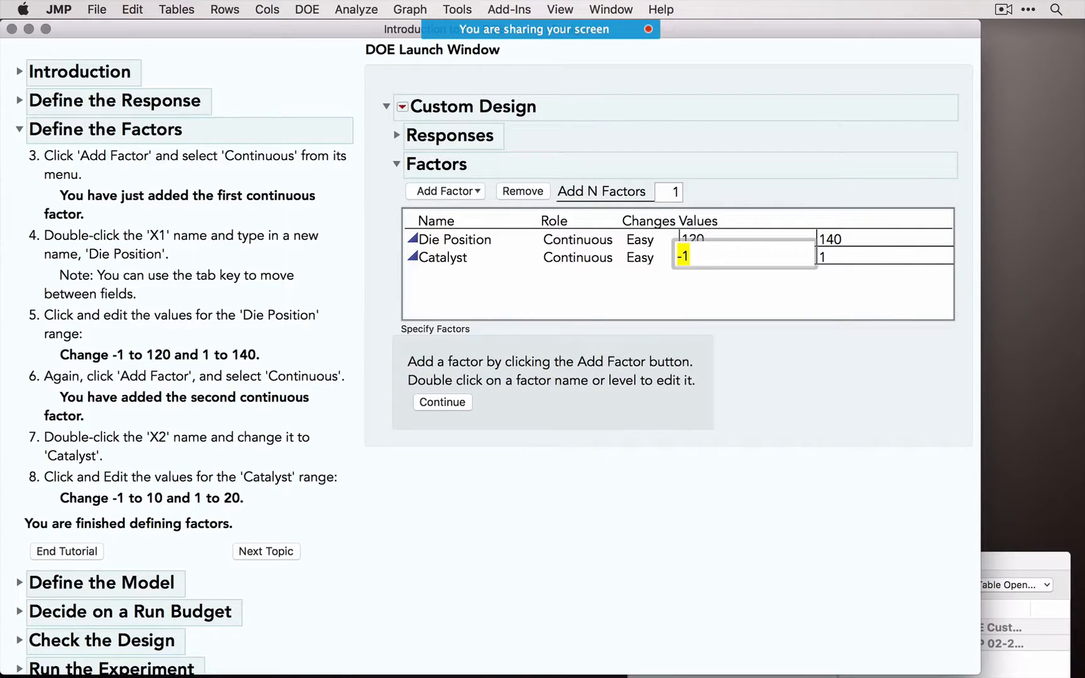
text(10)
key(Tab)
text(20)
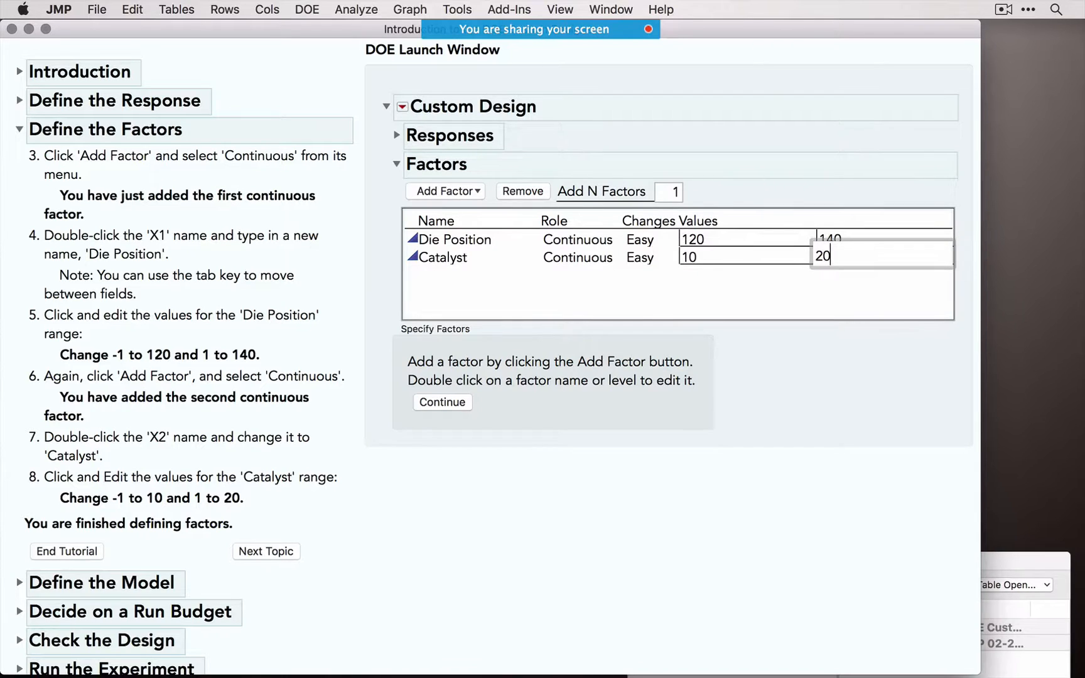
key(Return)
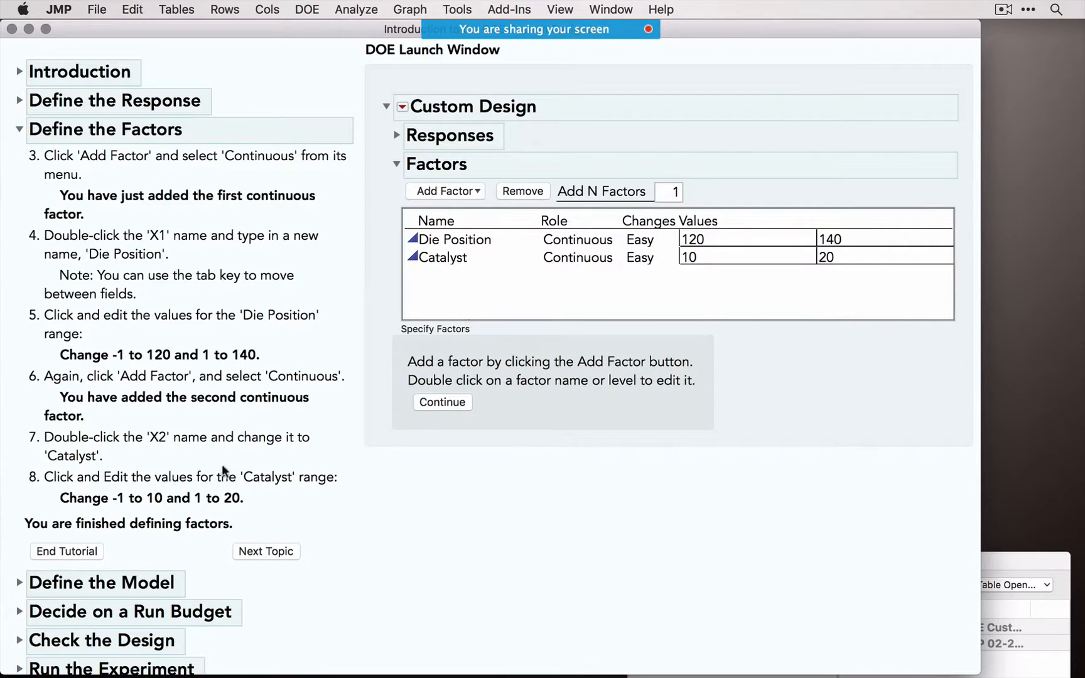
Step: Advance to Define the Model, continue past the factors, collapse the factor constraints, and add the response surface (RSM) terms to the model
click(279, 551)
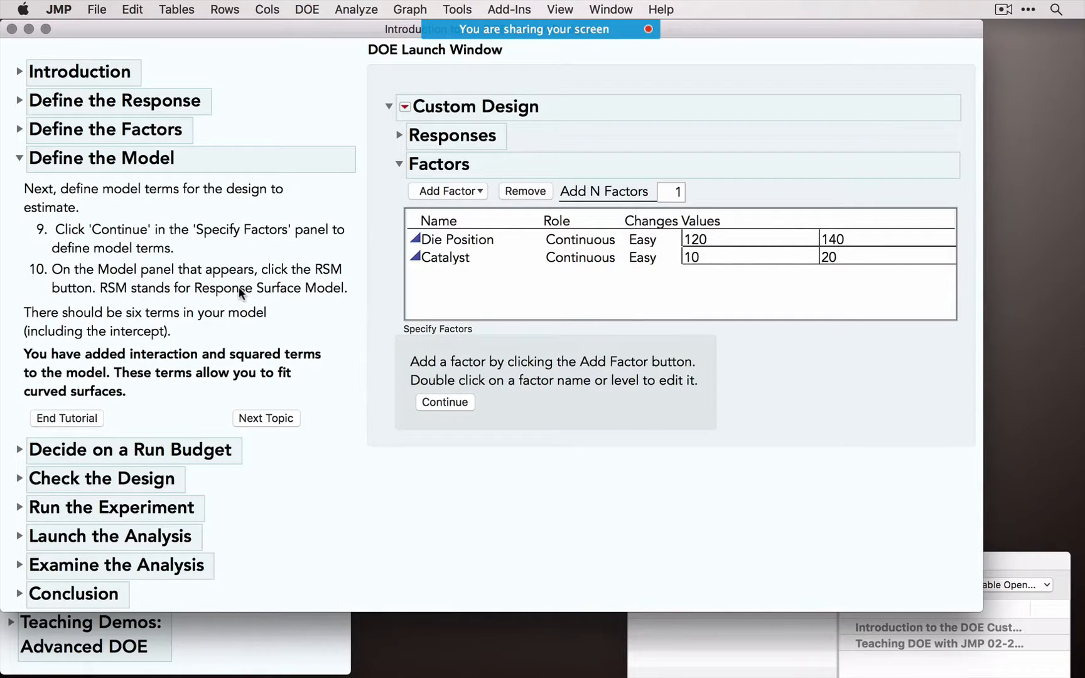
click(449, 403)
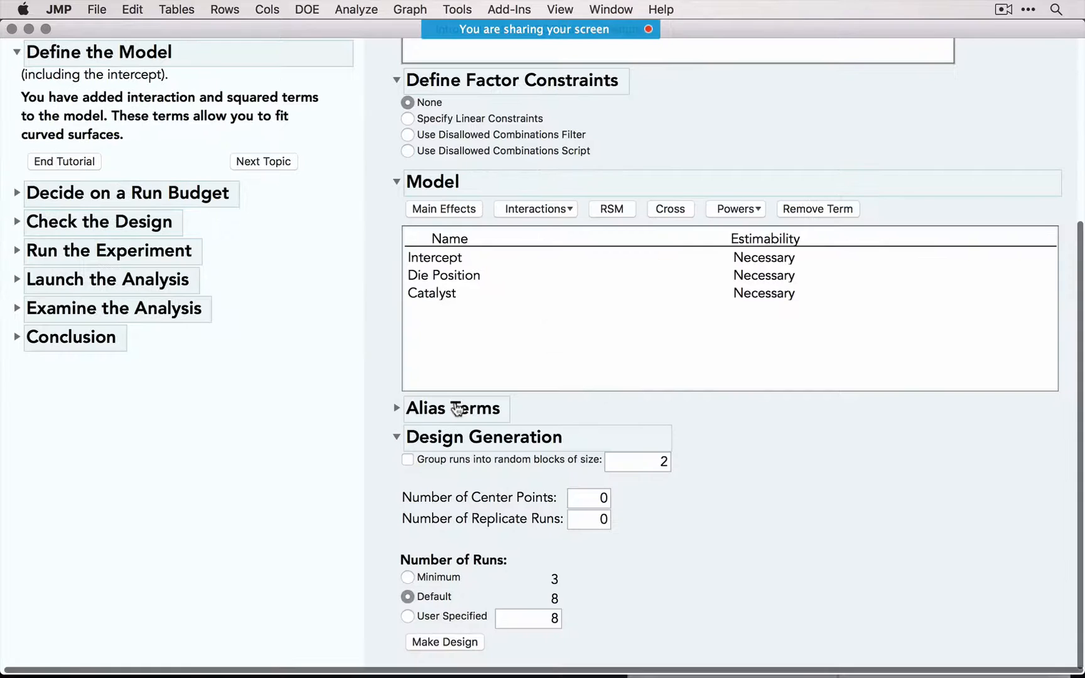
click(396, 80)
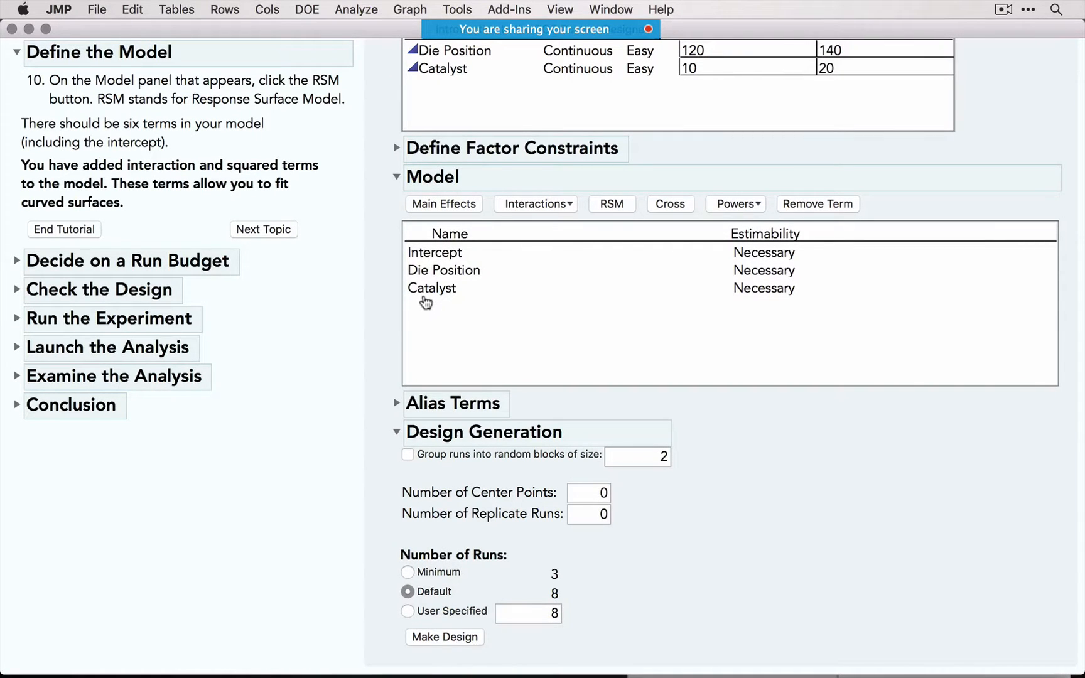
scroll(389, 242, up, 2)
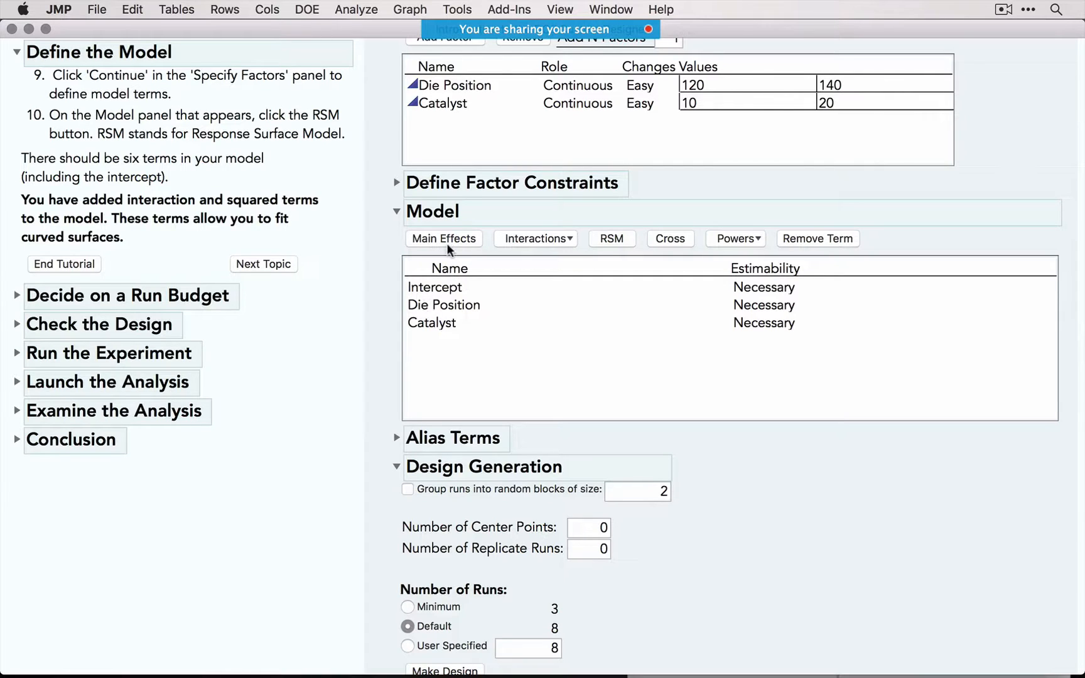
click(607, 236)
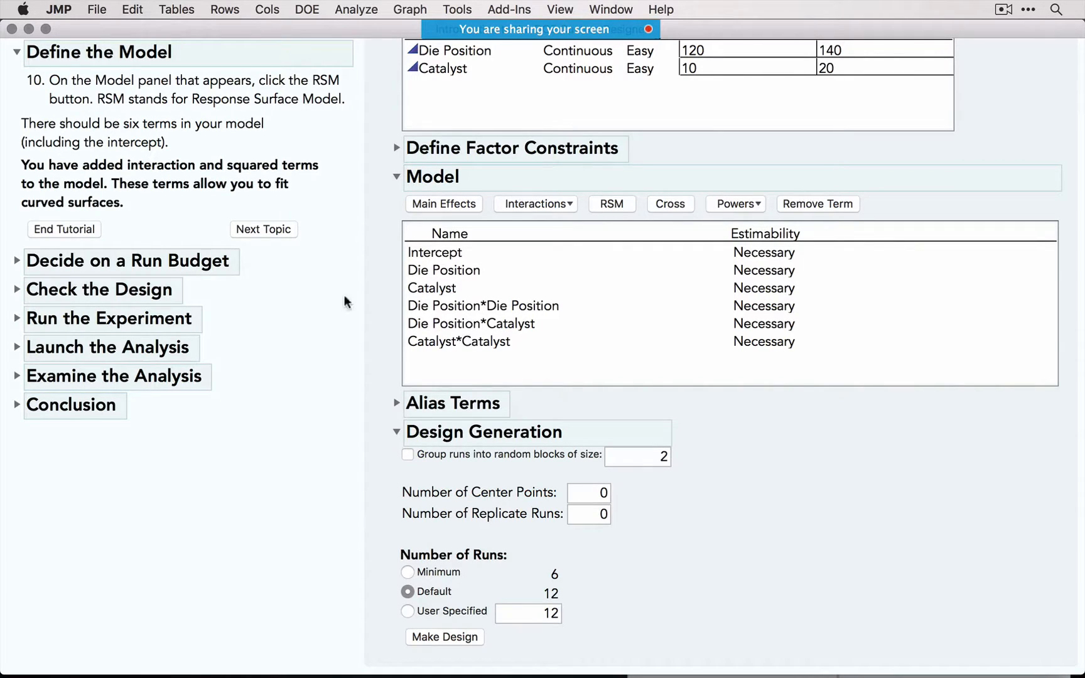
Step: Advance to Decide on a Run Budget, set a user-specified number of 10 runs, and make the design
click(279, 229)
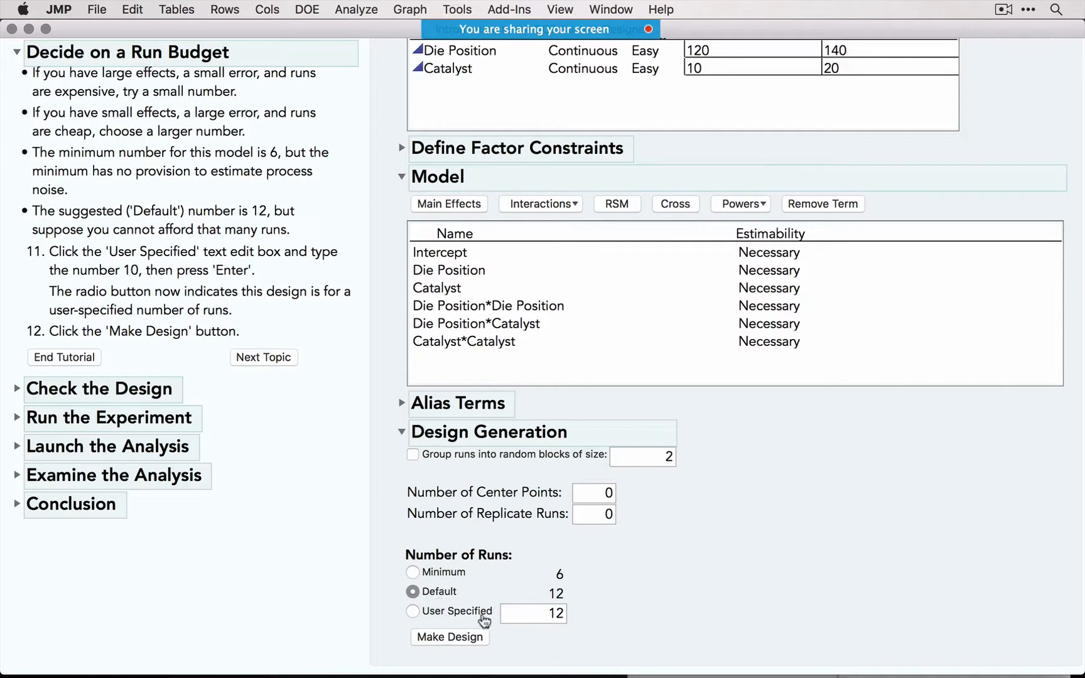
click(413, 614)
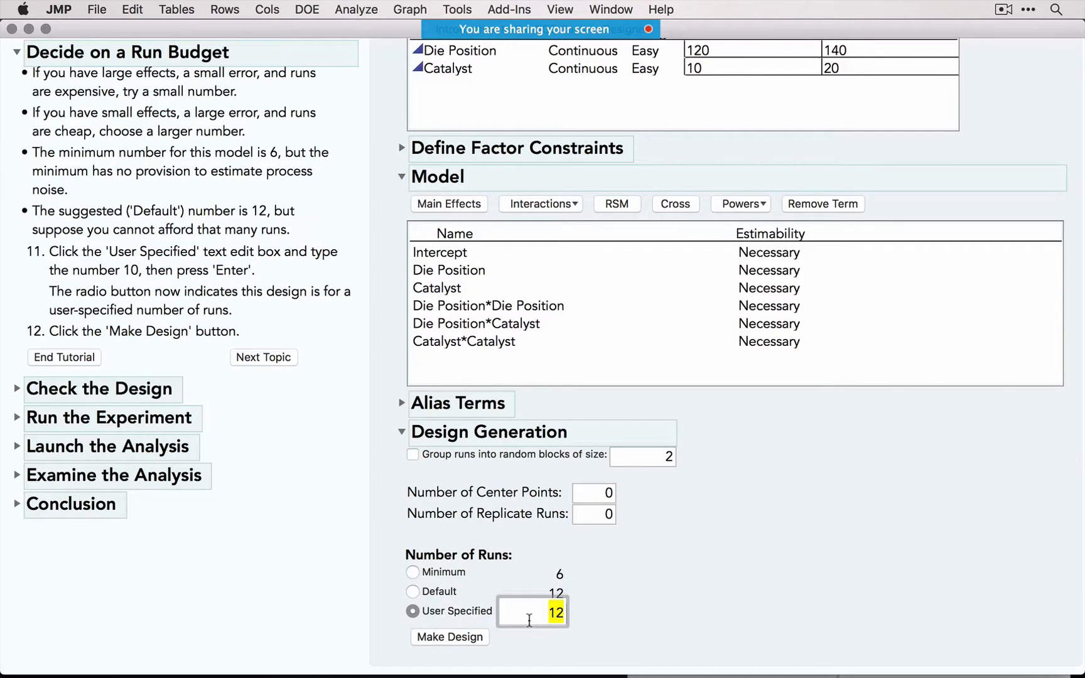
text(10)
key(Return)
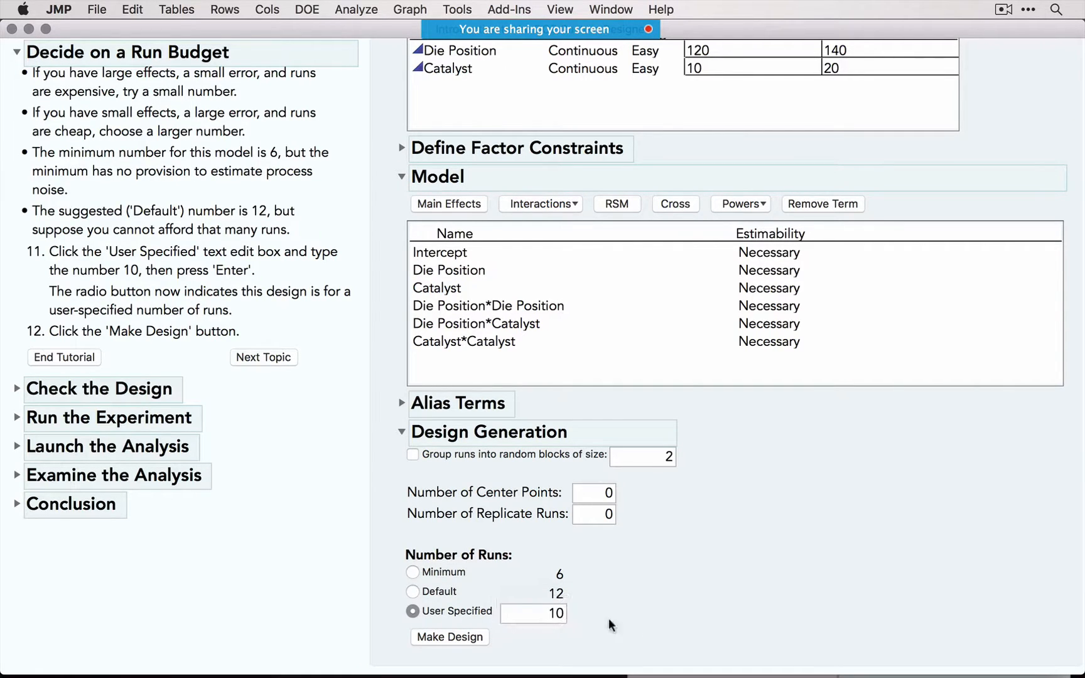
click(467, 637)
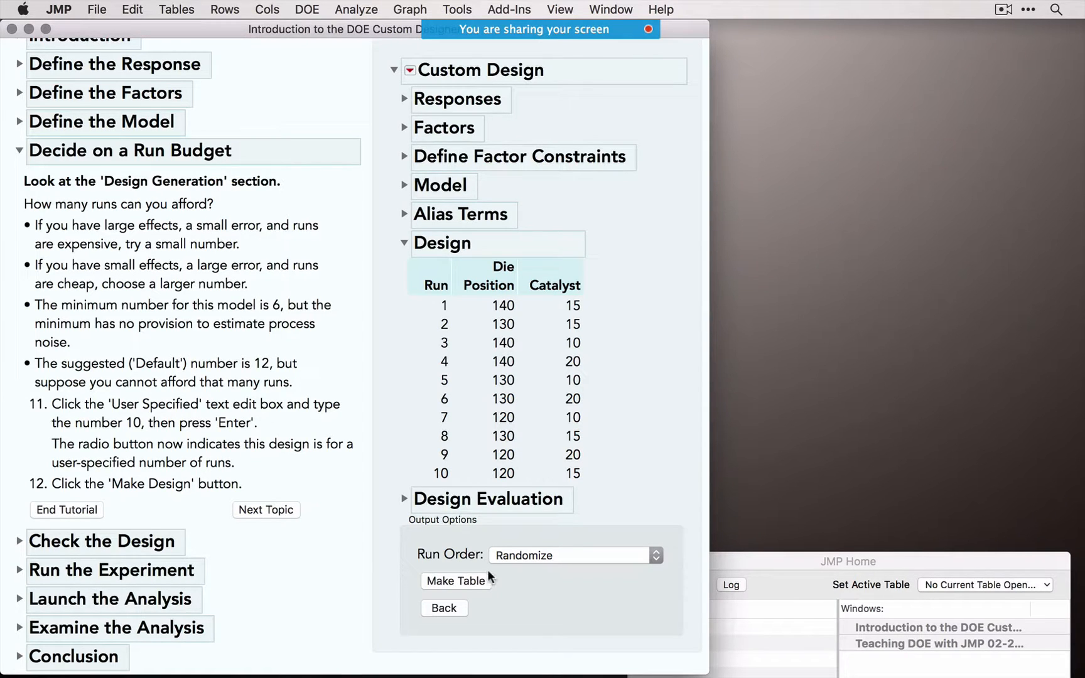
Step: Open the Prediction Variance Profile under Design Evaluation and explore it at a Die Position of about 129.7 and Catalyst of about 13.7
click(405, 499)
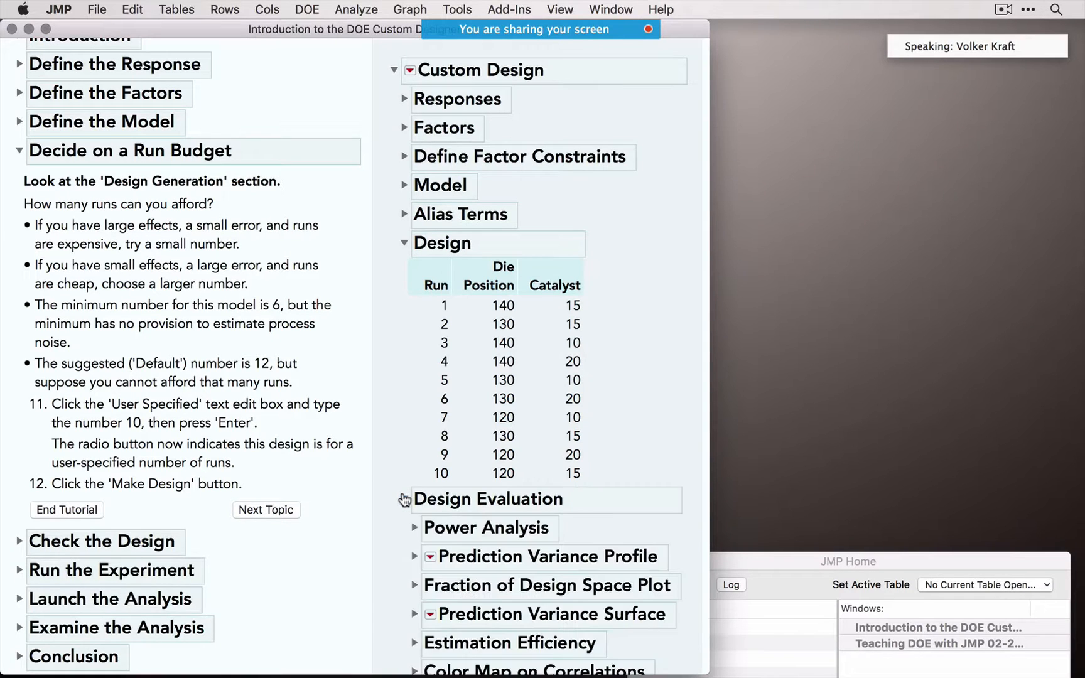
scroll(405, 499, down, 1)
scroll(405, 500, down, 5)
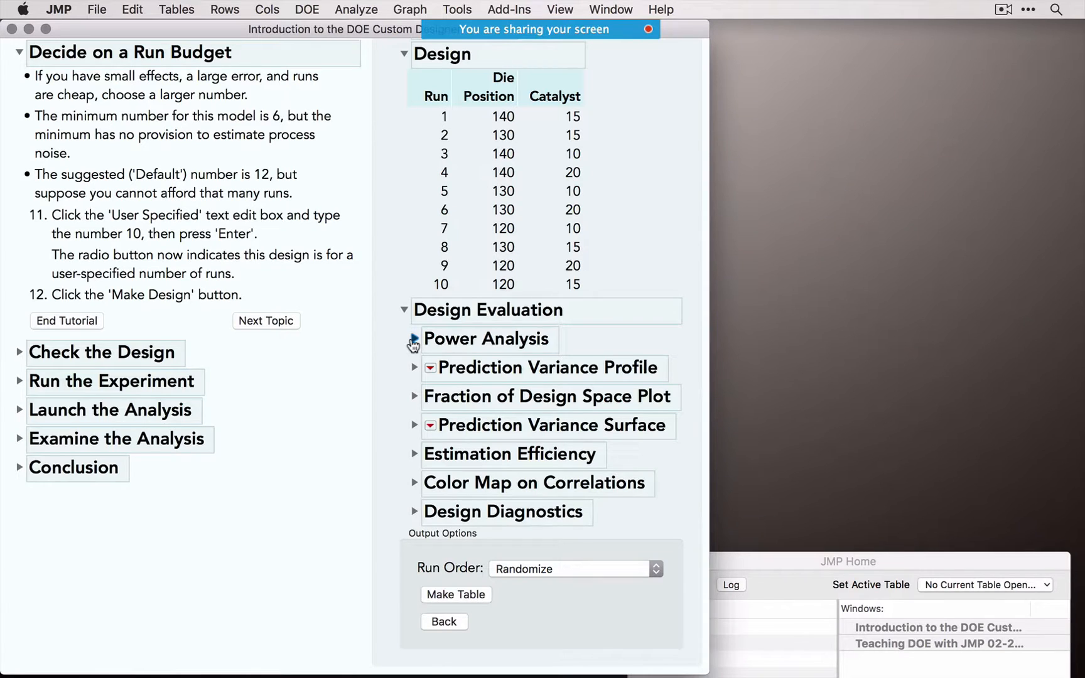
click(415, 369)
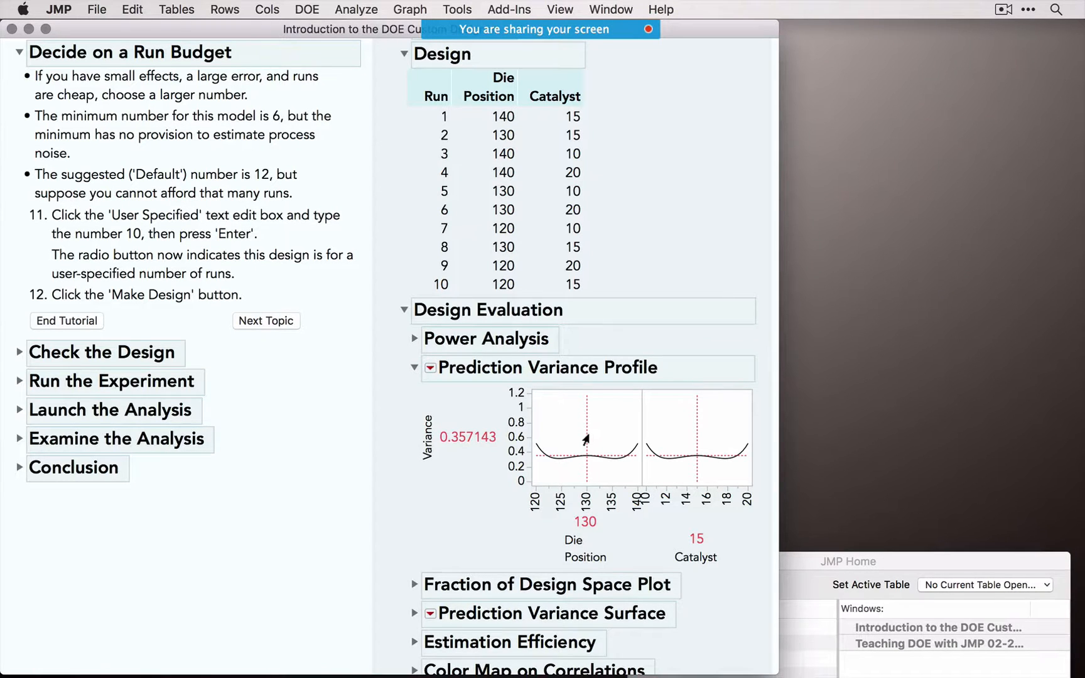
mouse_move(585, 439)
mouse_down()
mouse_move(537, 433)
mouse_move(638, 432)
mouse_move(541, 435)
mouse_move(632, 435)
mouse_move(584, 436)
mouse_up()
click(697, 431)
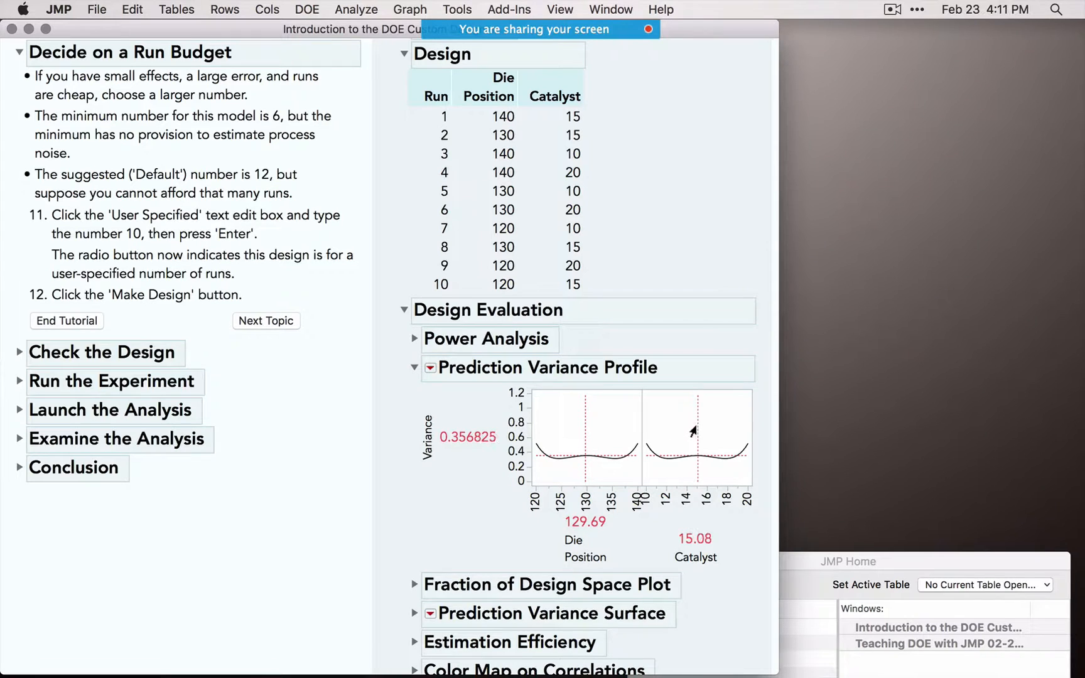
mouse_move(693, 431)
mouse_down()
mouse_move(652, 433)
mouse_move(719, 432)
mouse_move(679, 432)
mouse_up()
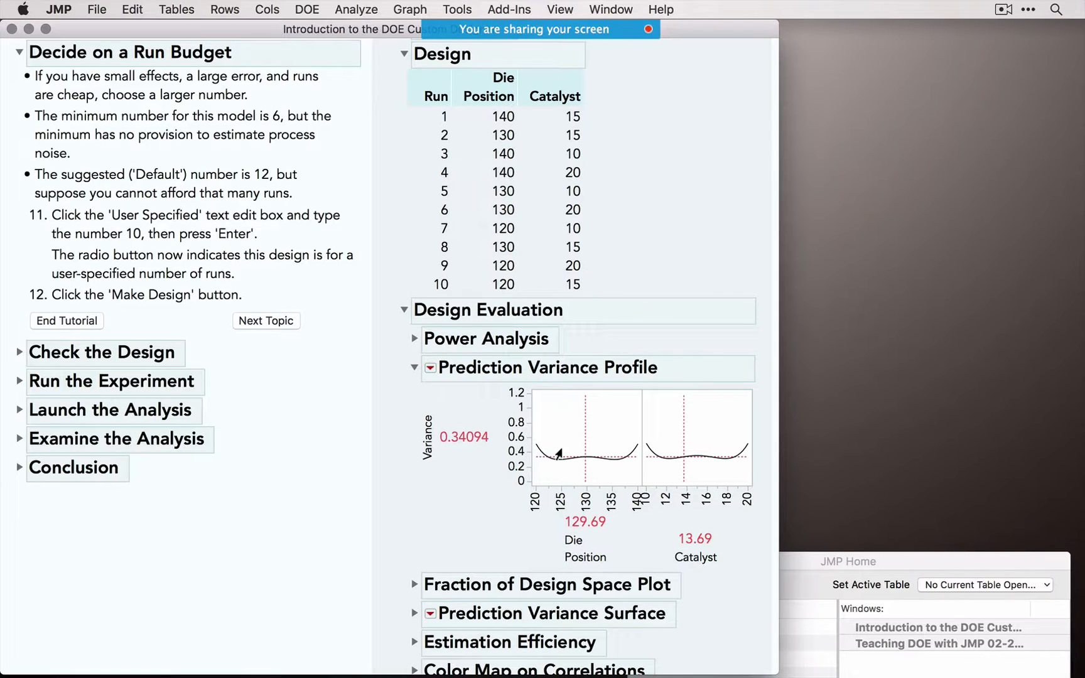
Step: Consult the context help on the Prediction Variance Profile and its relative prediction variance technical details, and close the help page
click(454, 9)
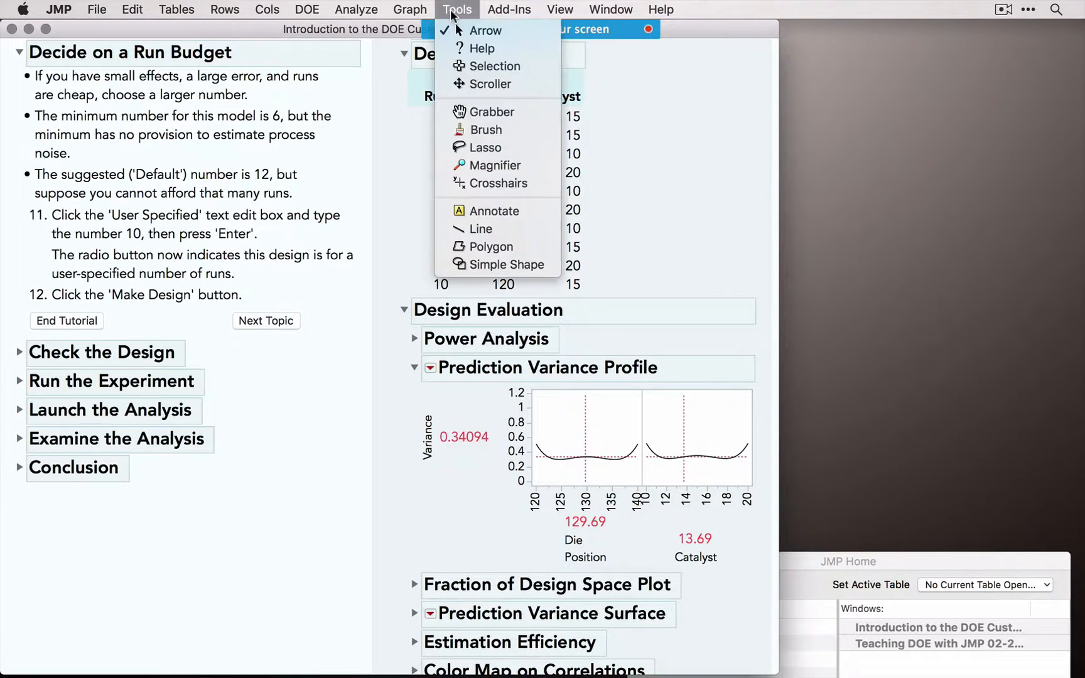
click(482, 49)
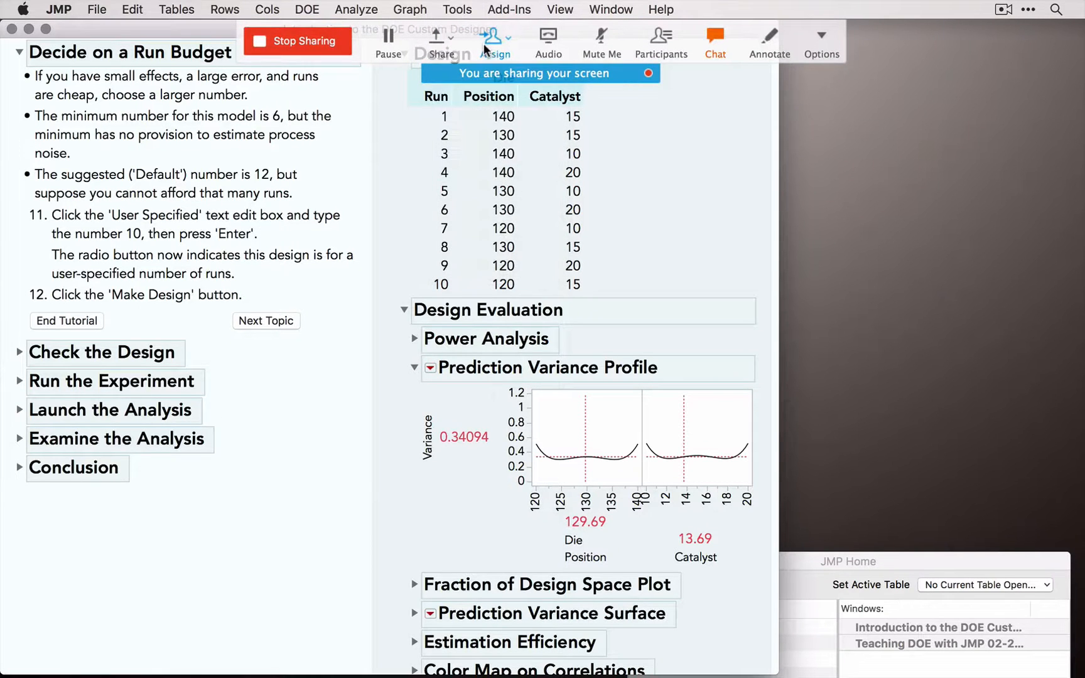
click(610, 411)
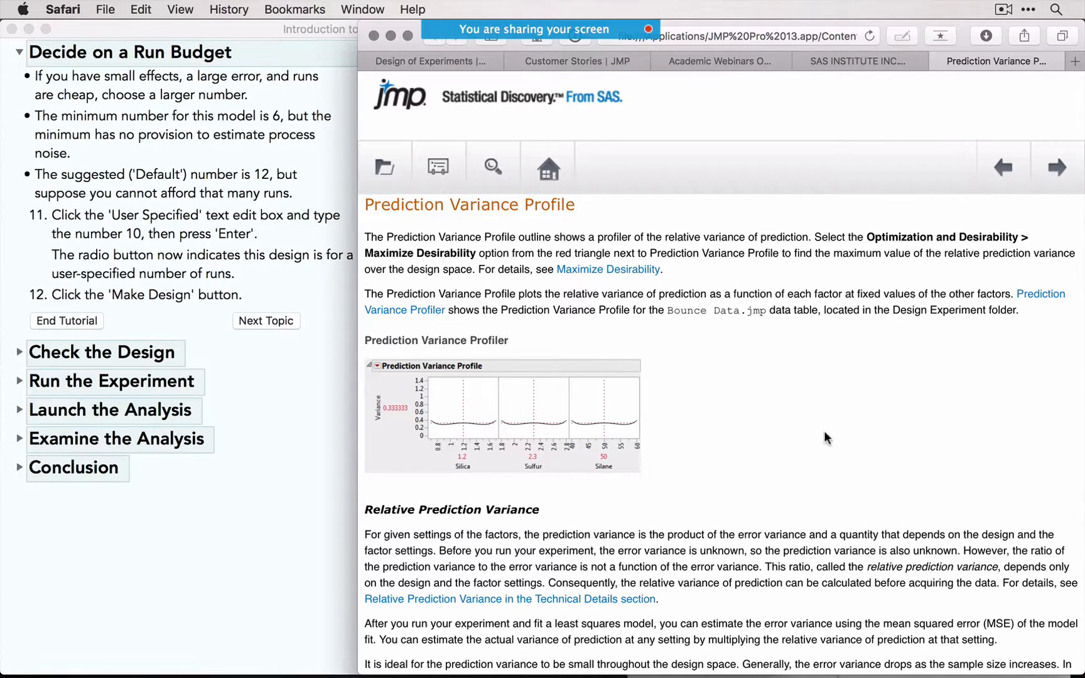
scroll(825, 436, down, 5)
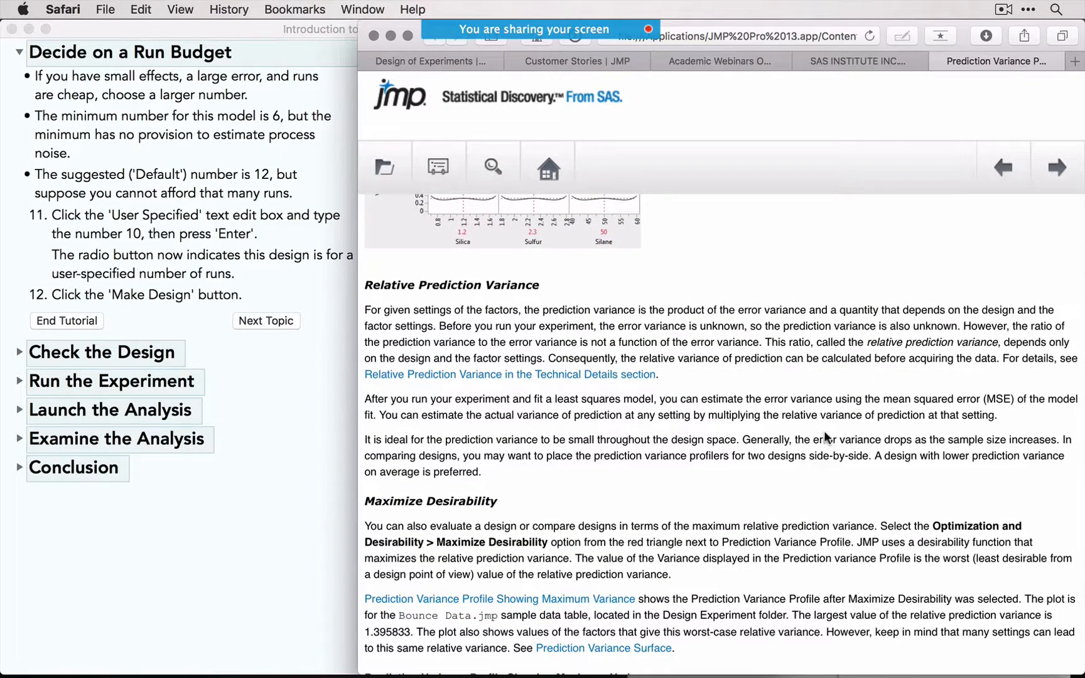
click(507, 376)
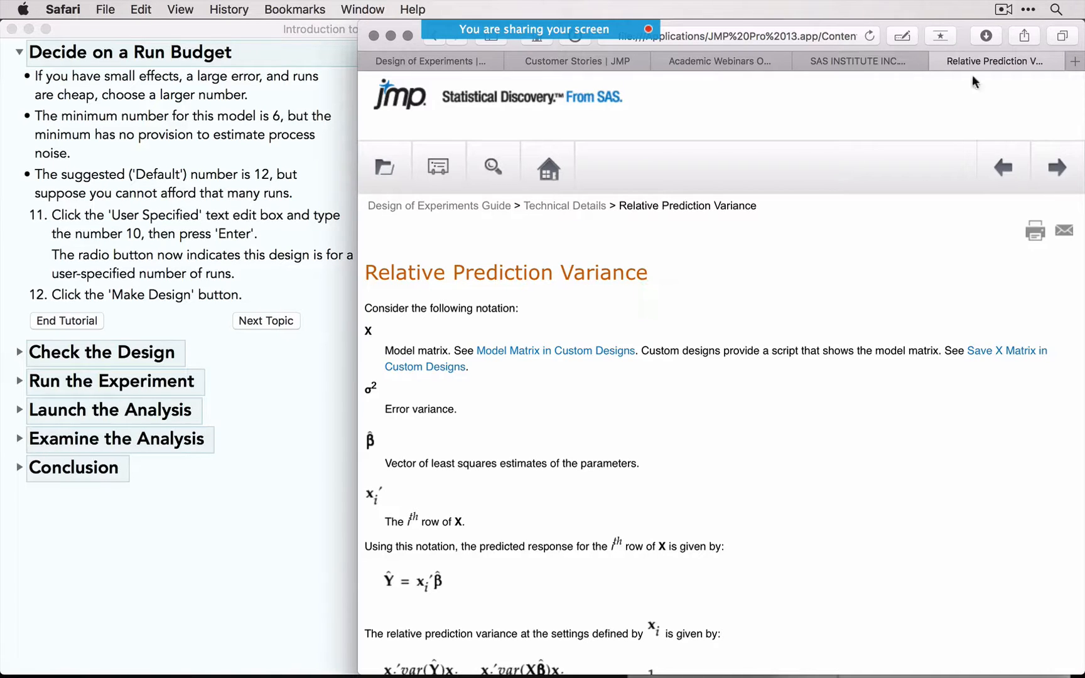
click(939, 60)
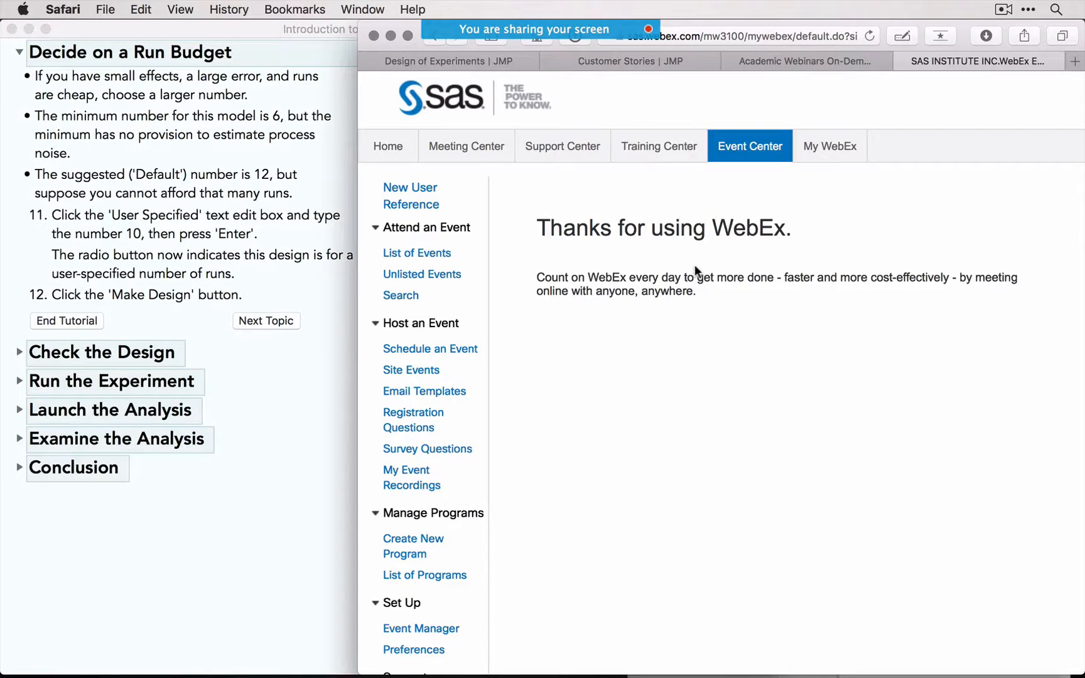
click(391, 36)
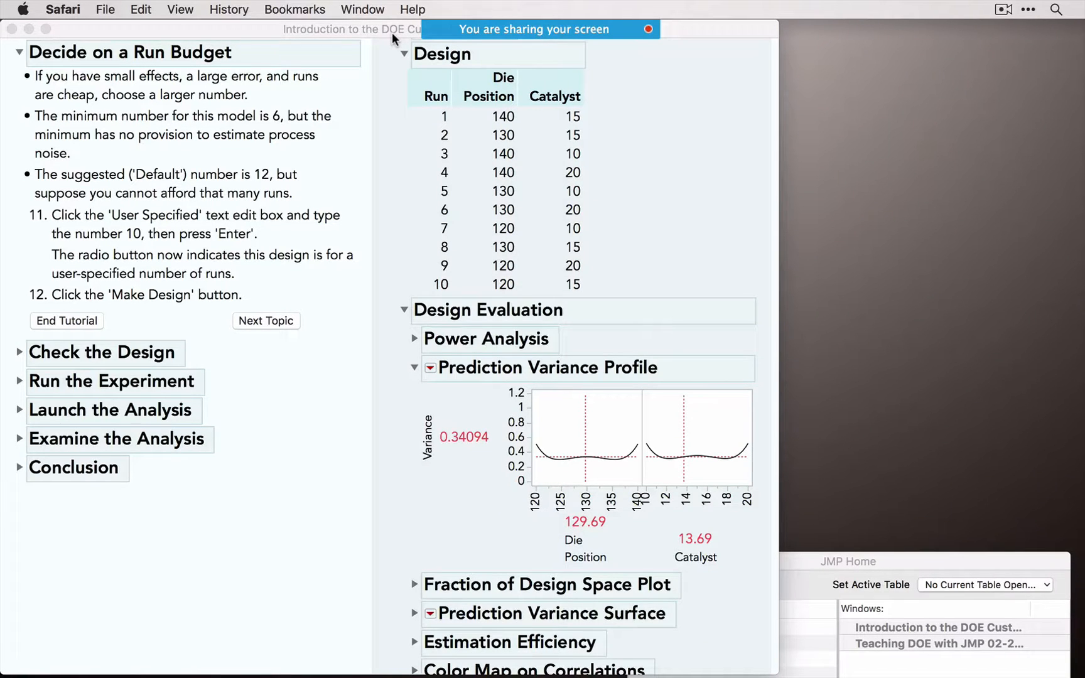
Step: Open the Prediction Variance Surface and rotate the 3D plot to view the variance from above
scroll(461, 244, down, 5)
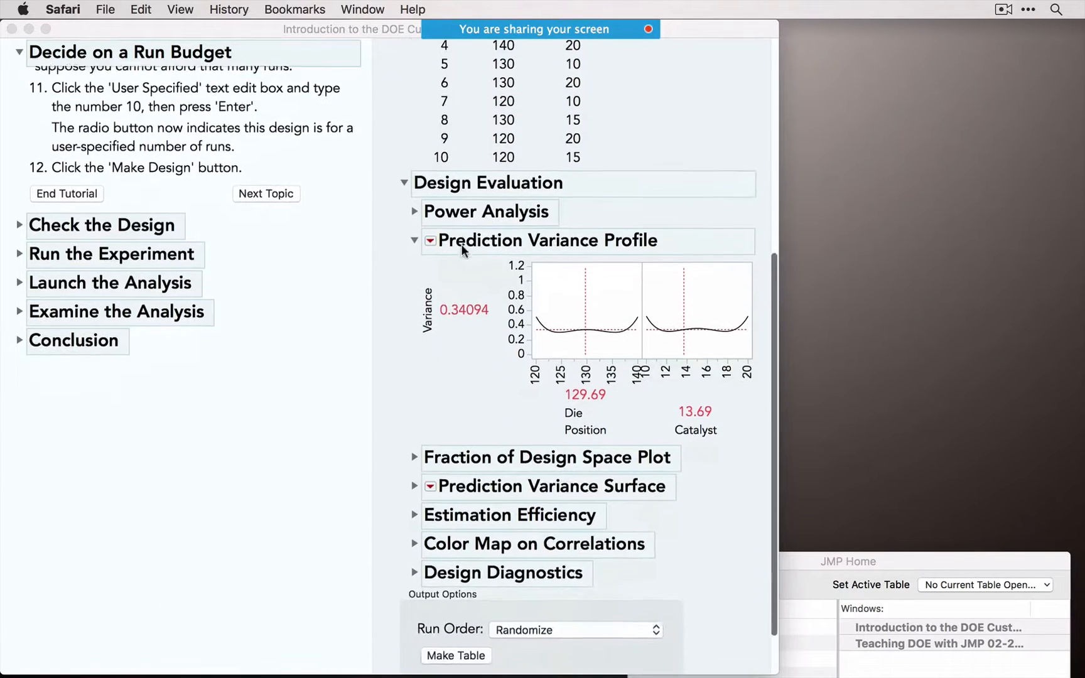
scroll(460, 248, down, 3)
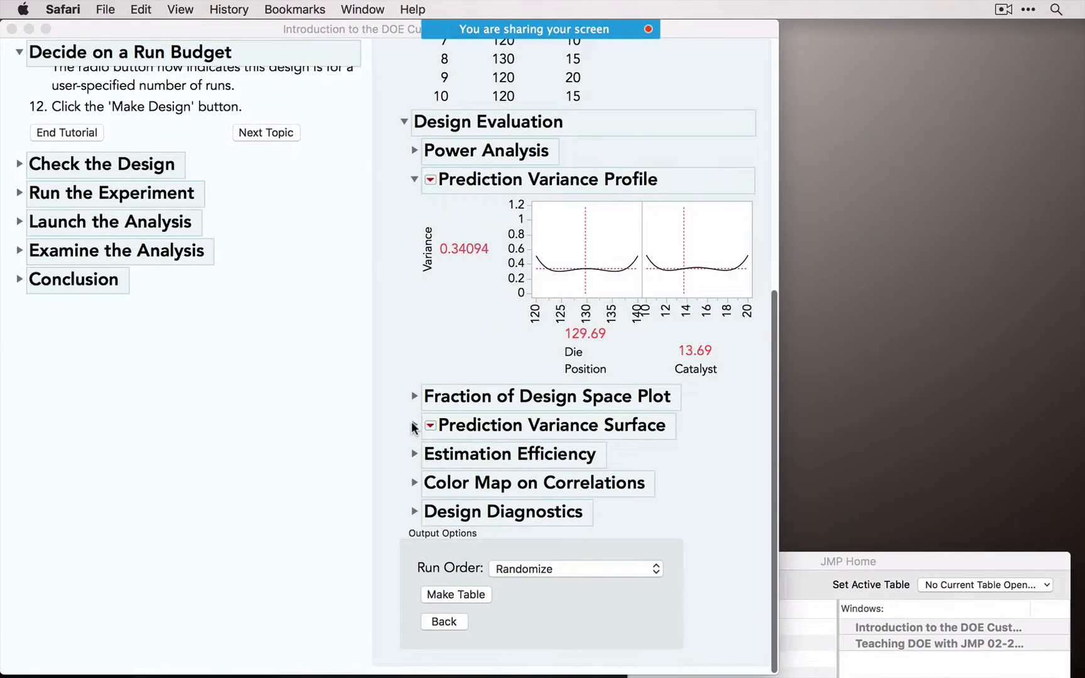
click(414, 427)
click(413, 425)
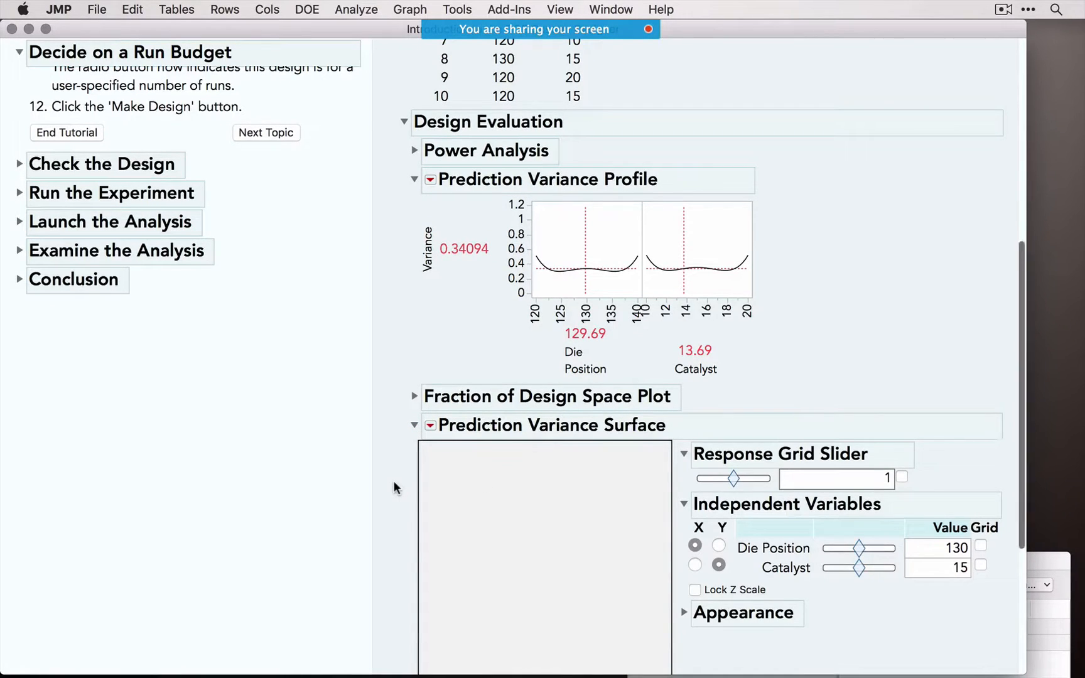
scroll(393, 480, down, 3)
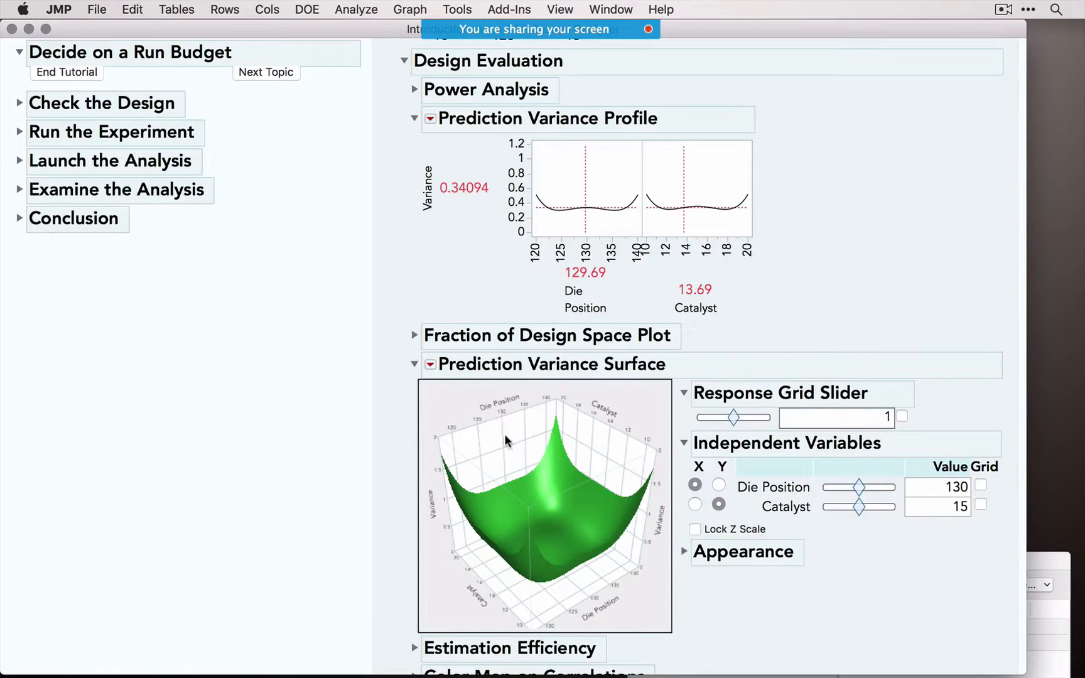
mouse_move(506, 438)
mouse_down()
mouse_move(479, 426)
mouse_move(512, 403)
mouse_move(518, 444)
mouse_move(493, 424)
mouse_move(524, 426)
mouse_move(510, 446)
mouse_up()
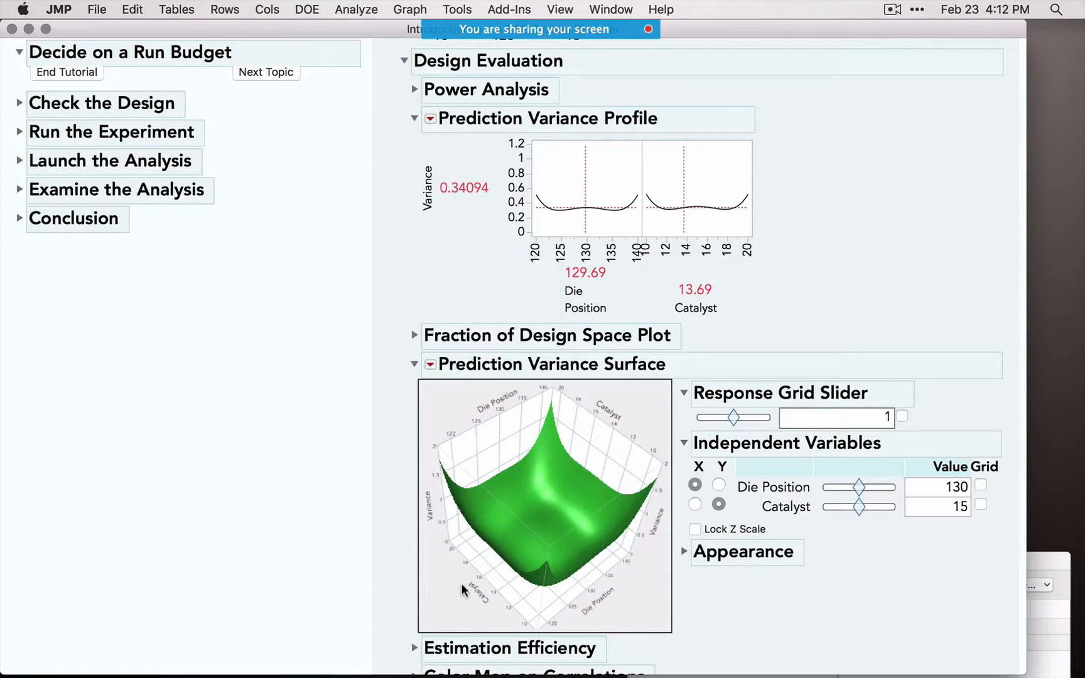
Step: Open the Design Diagnostics and circle the design's optimality criterion
scroll(461, 583, down, 5)
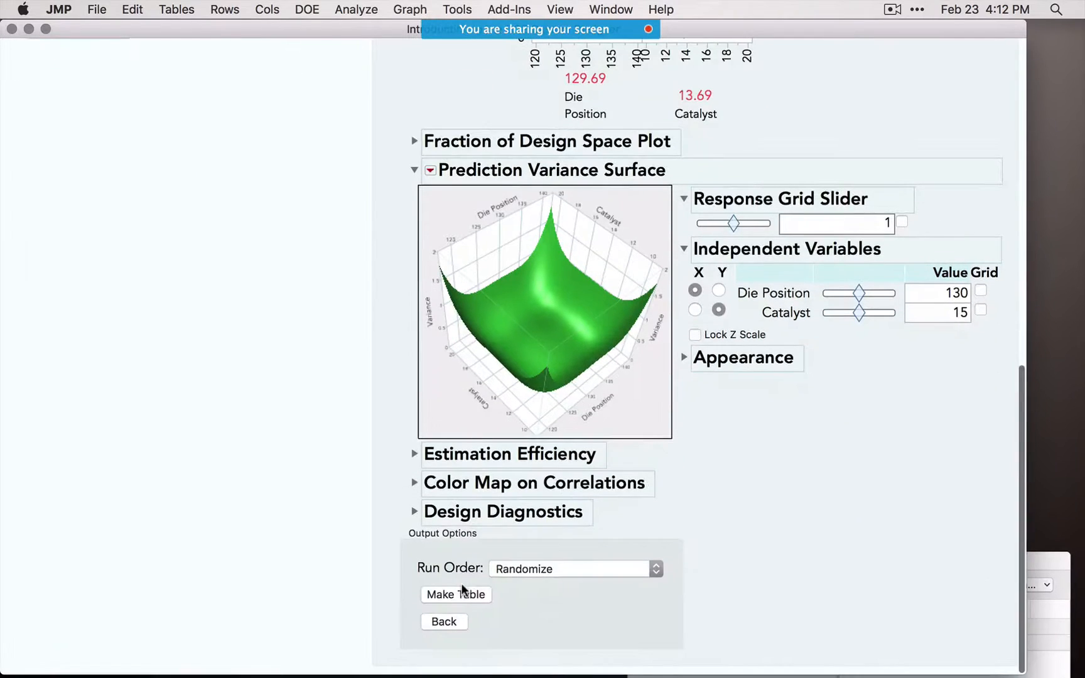
click(414, 512)
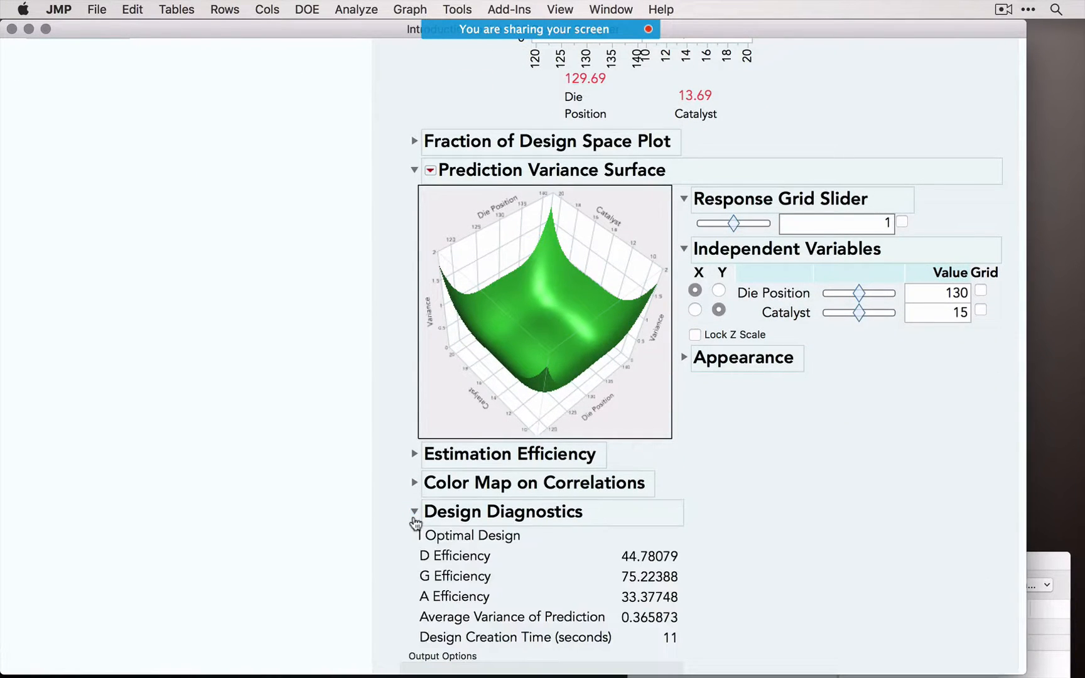
mouse_move(393, 531)
mouse_down()
mouse_move(531, 518)
mouse_move(420, 553)
mouse_move(394, 522)
mouse_up()
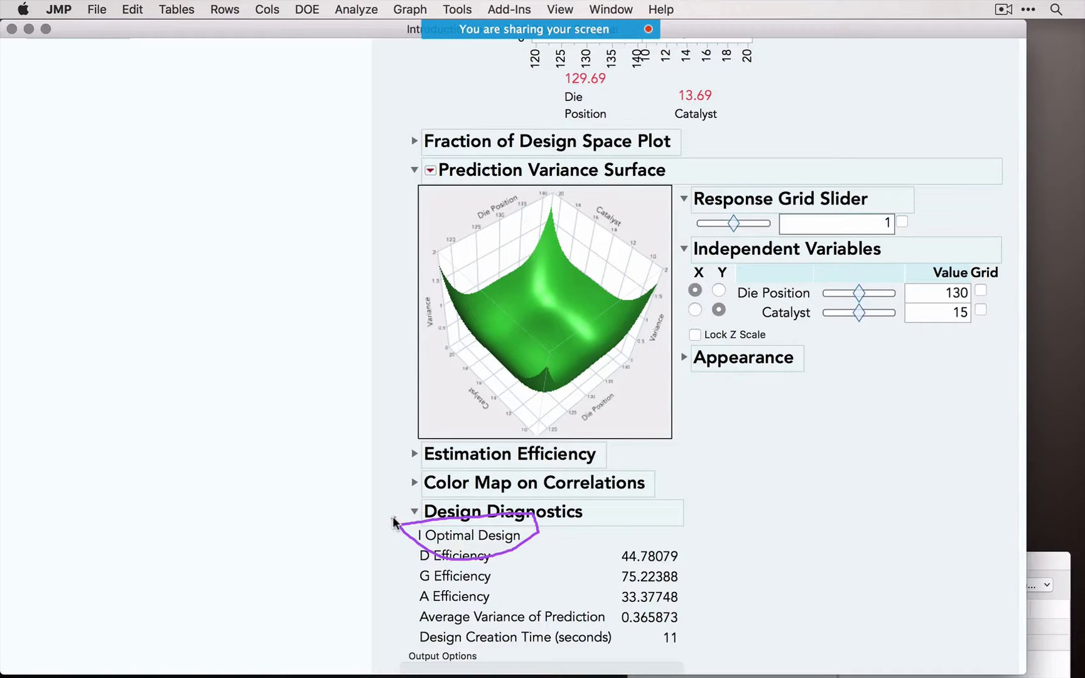
Step: Advance the tutorial through Check the Design to the Run the Experiment topic
scroll(427, 422, up, 10)
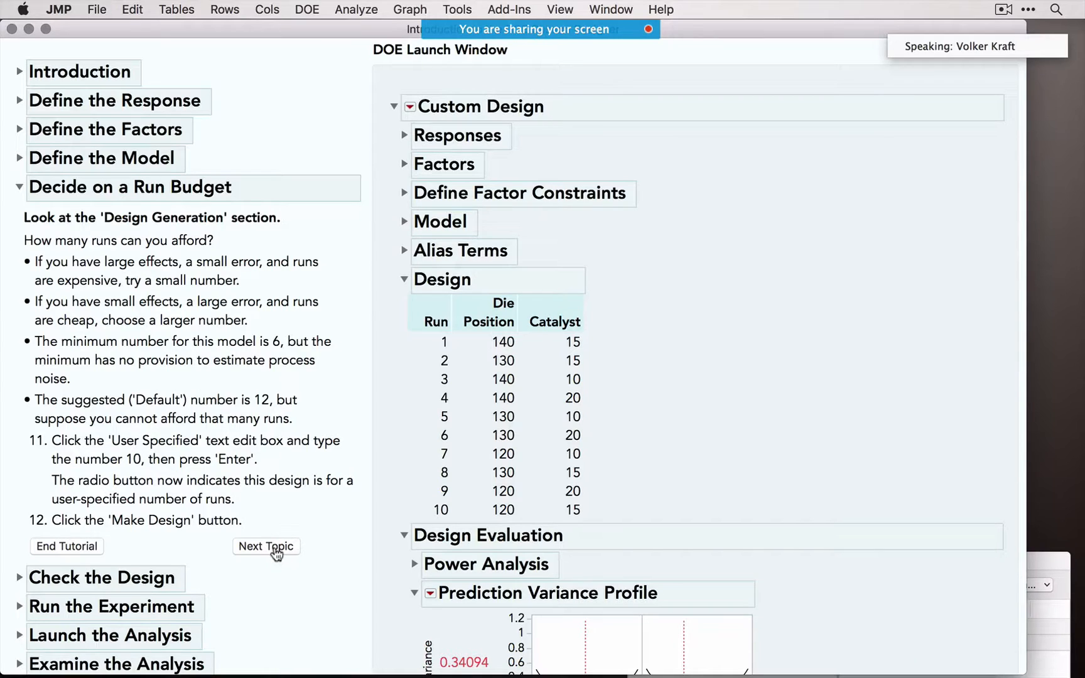
click(266, 546)
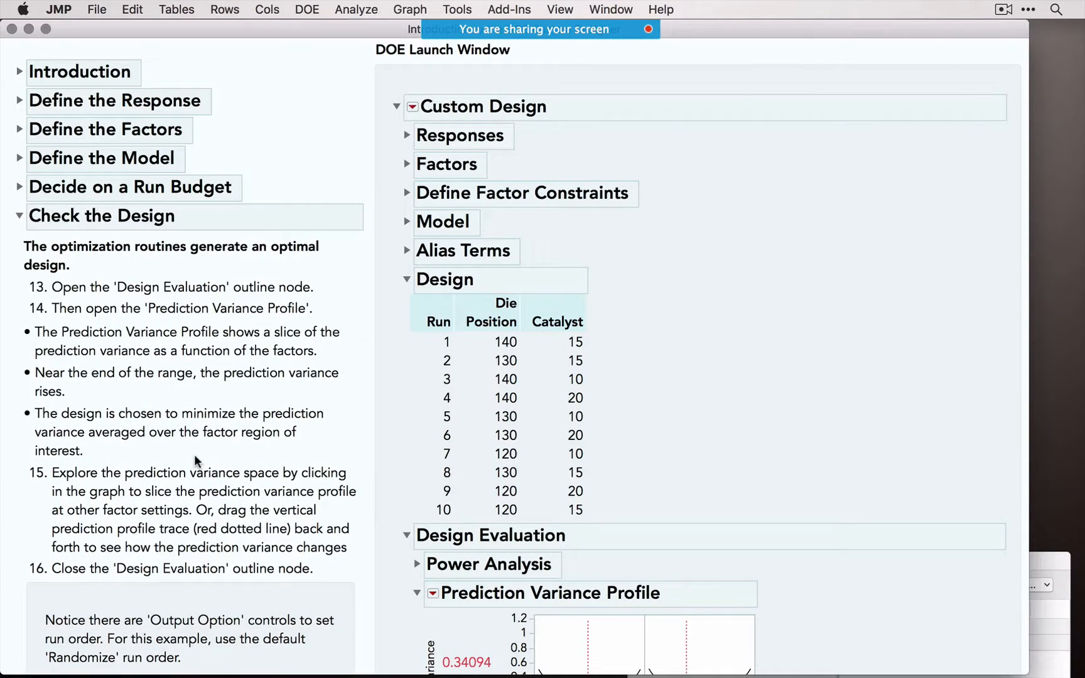
scroll(194, 455, down, 5)
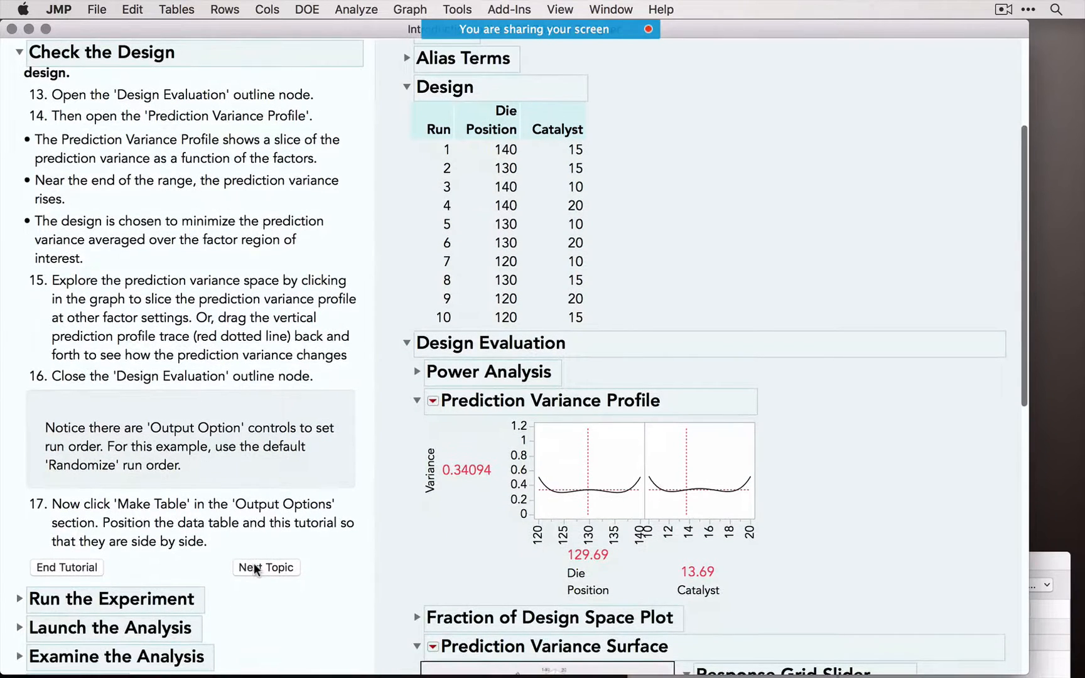
click(254, 567)
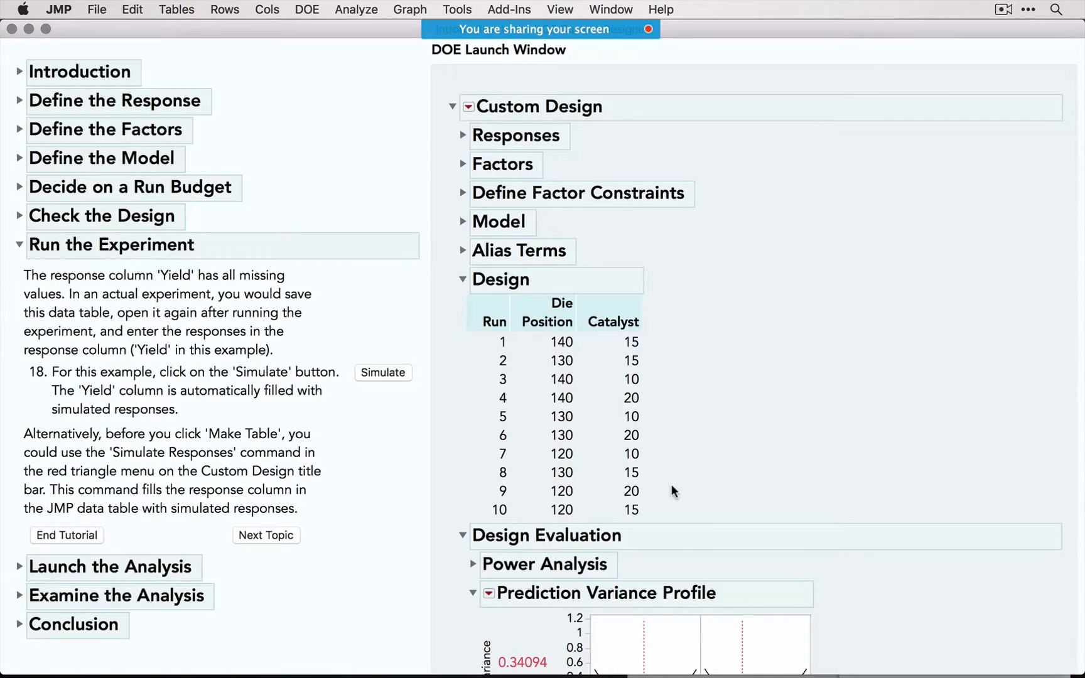
Step: Make the data table from the custom design with randomized run order and place it beside the tutorial instructions
scroll(671, 484, down, 15)
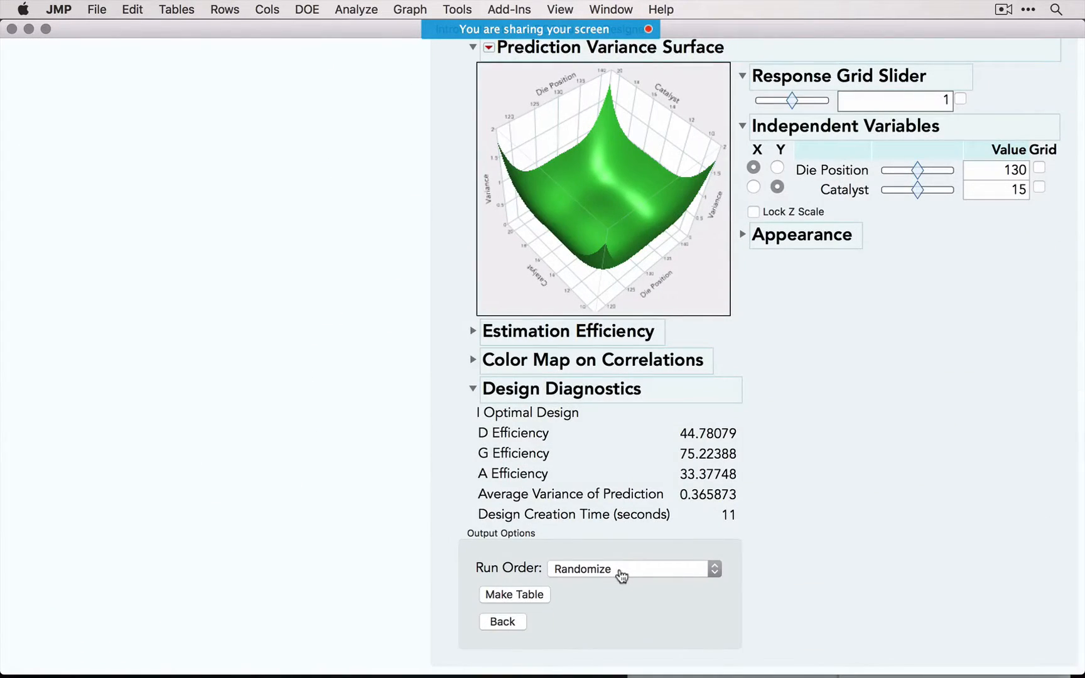
click(514, 594)
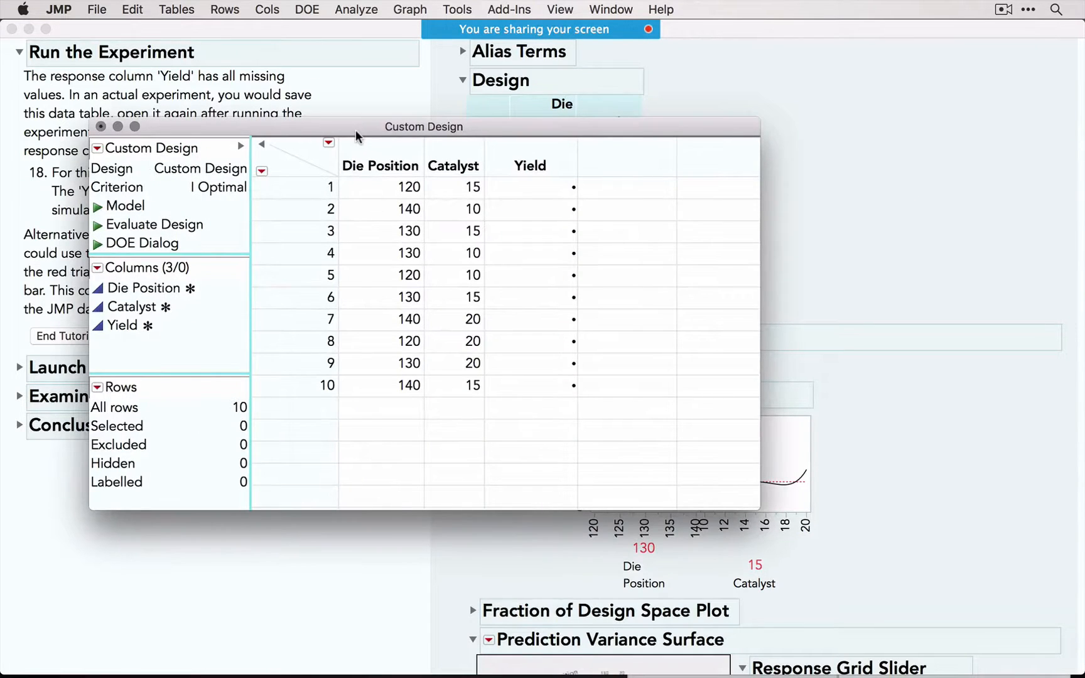
drag(356, 130, 632, 150)
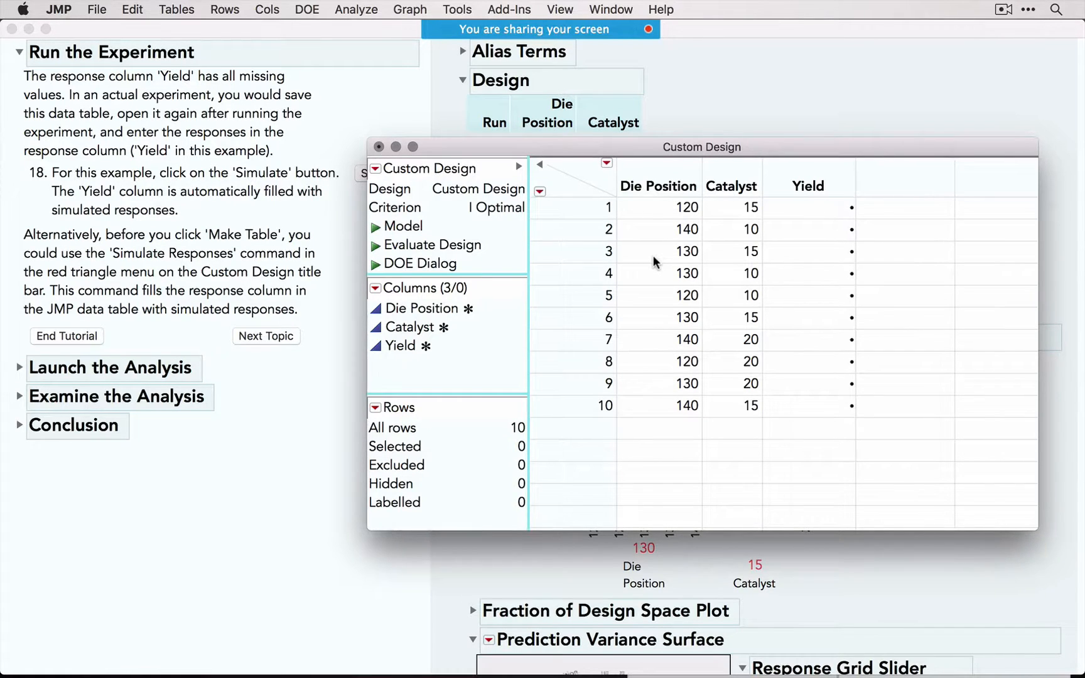
Step: Point out the Die Position, Catalyst and Yield columns in the design table, and close the table without saving
click(665, 183)
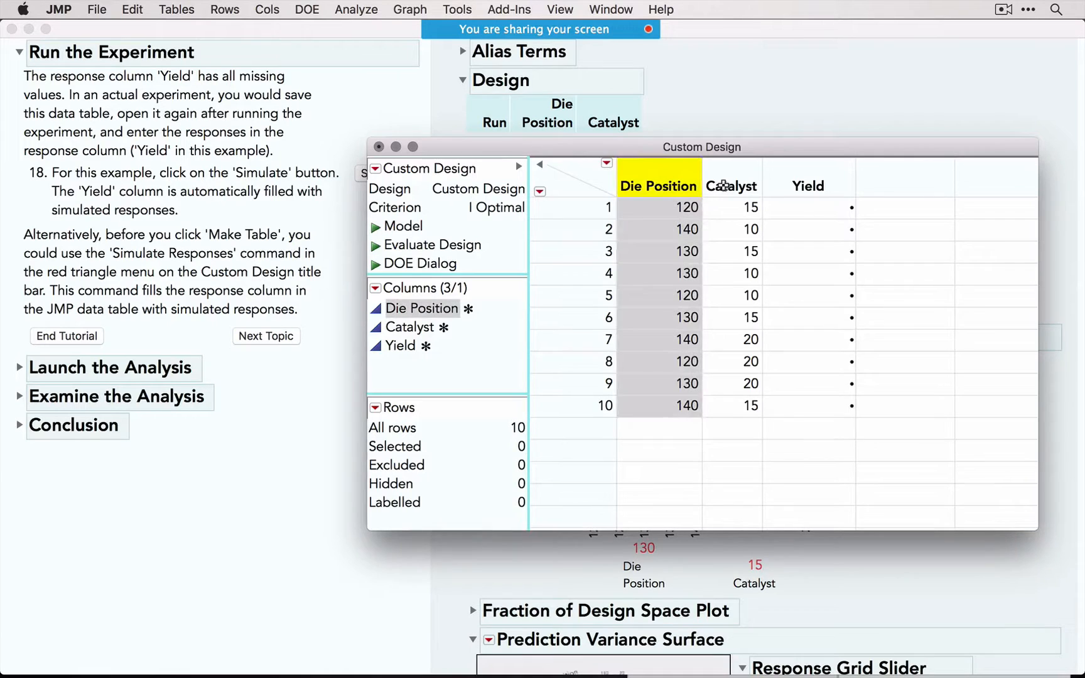
click(724, 185)
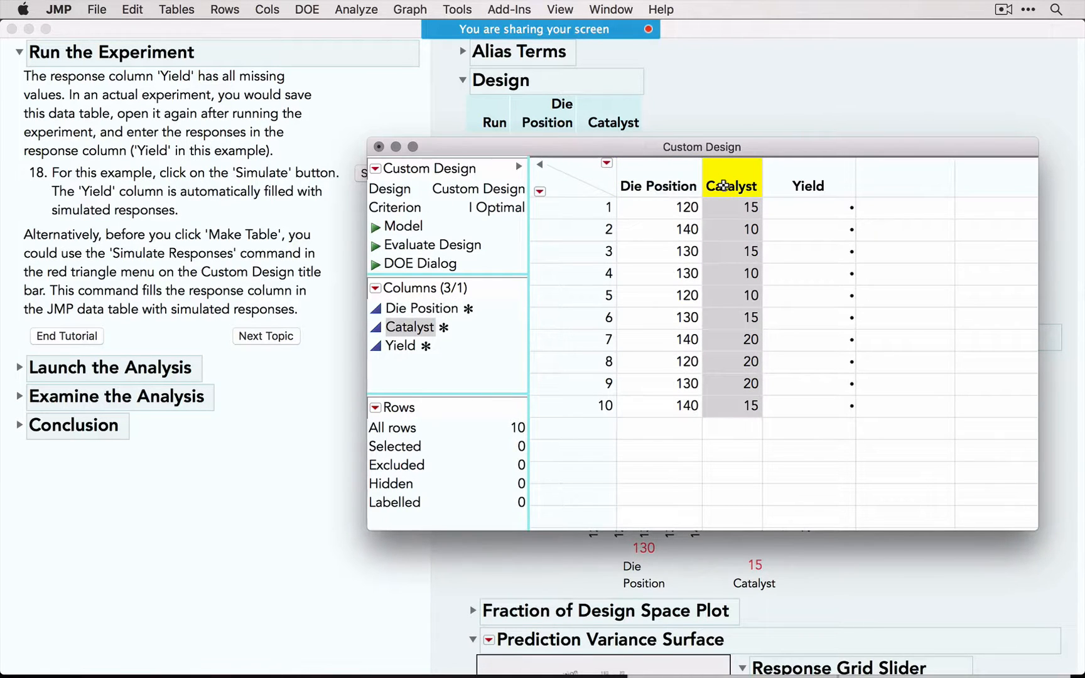
click(798, 180)
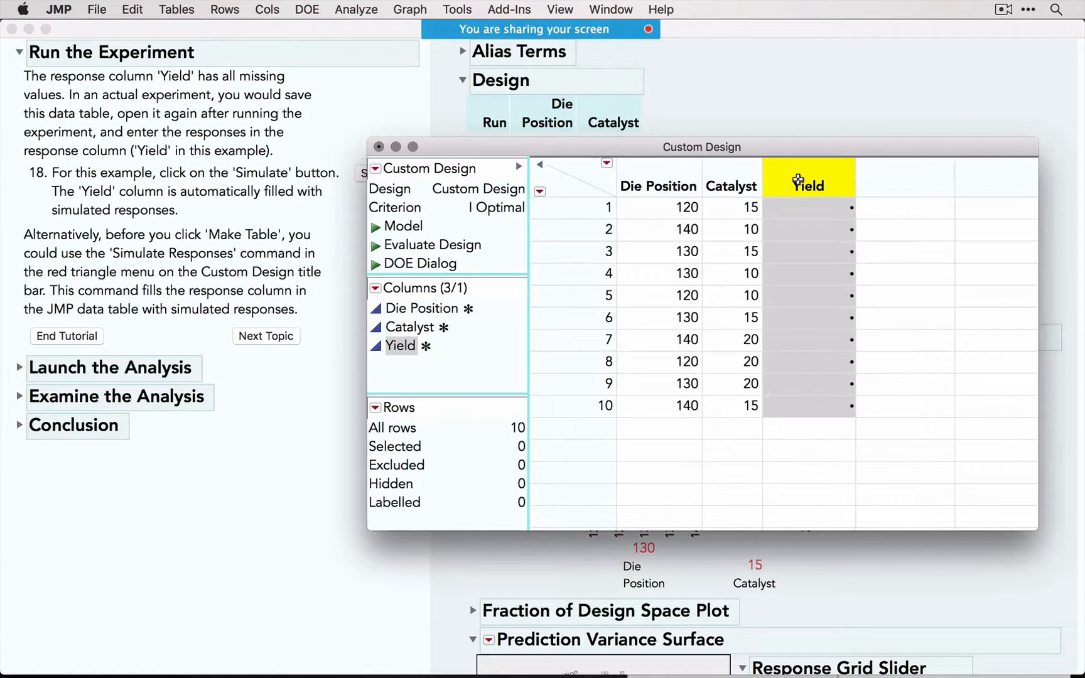
click(378, 147)
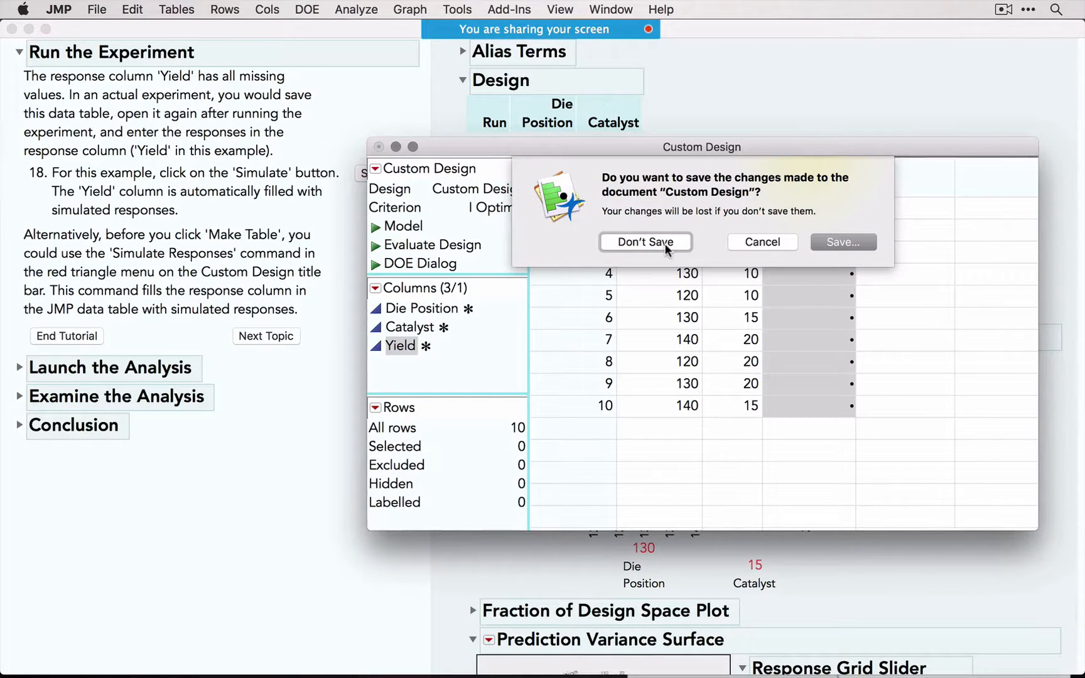
click(664, 243)
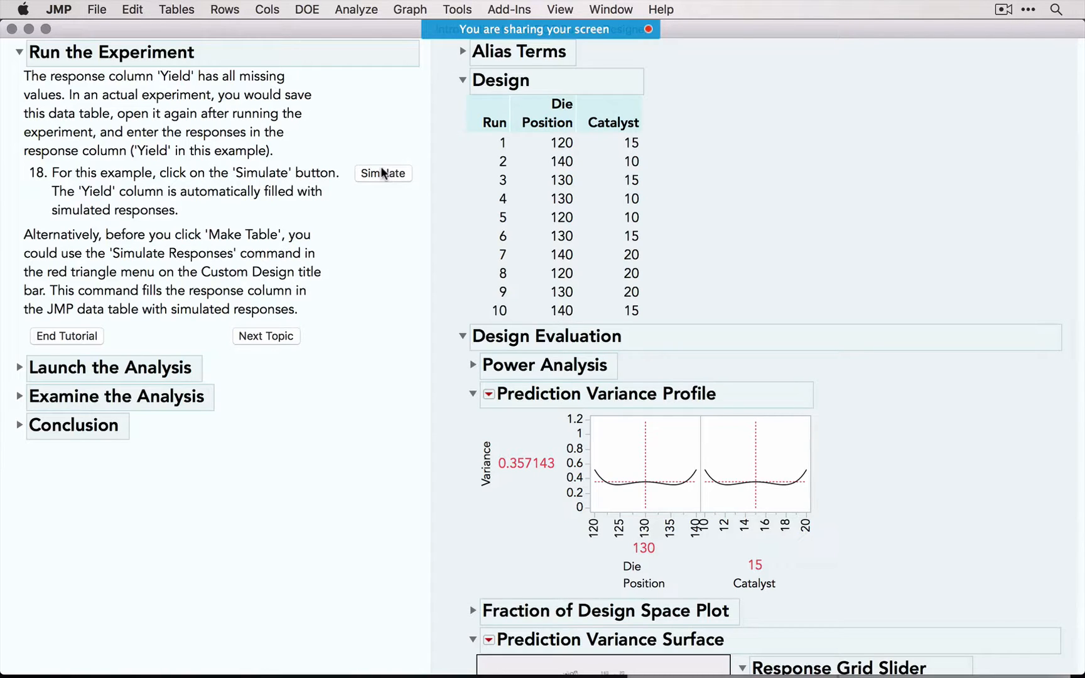
Step: Turn on the Simulate Responses option for the custom design
scroll(556, 198, up, 5)
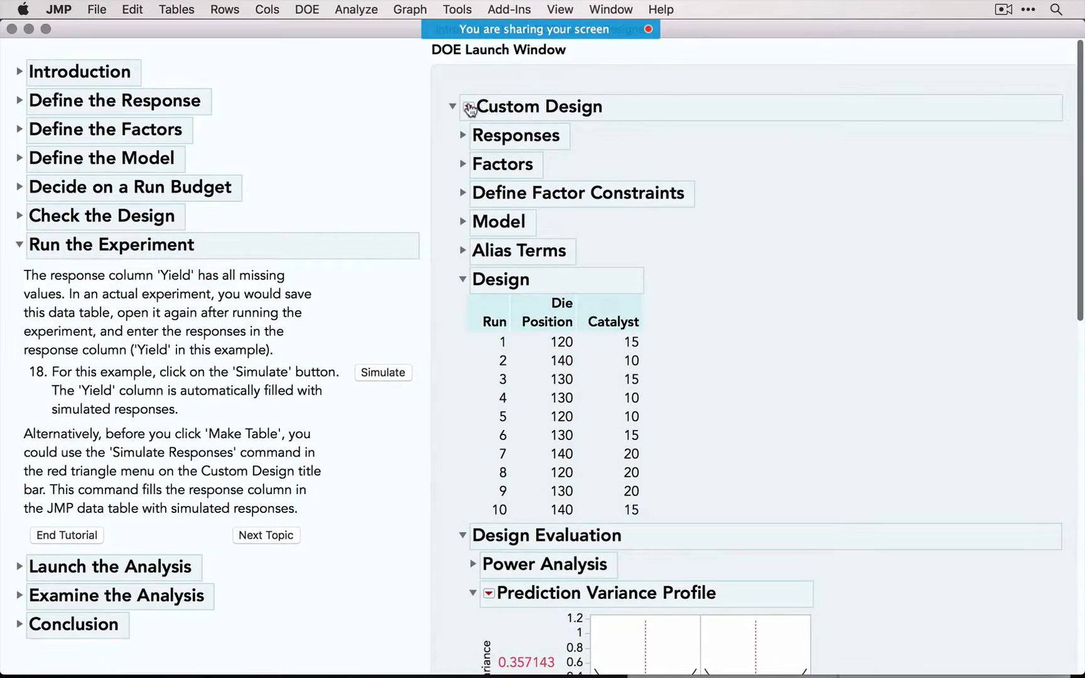
click(469, 107)
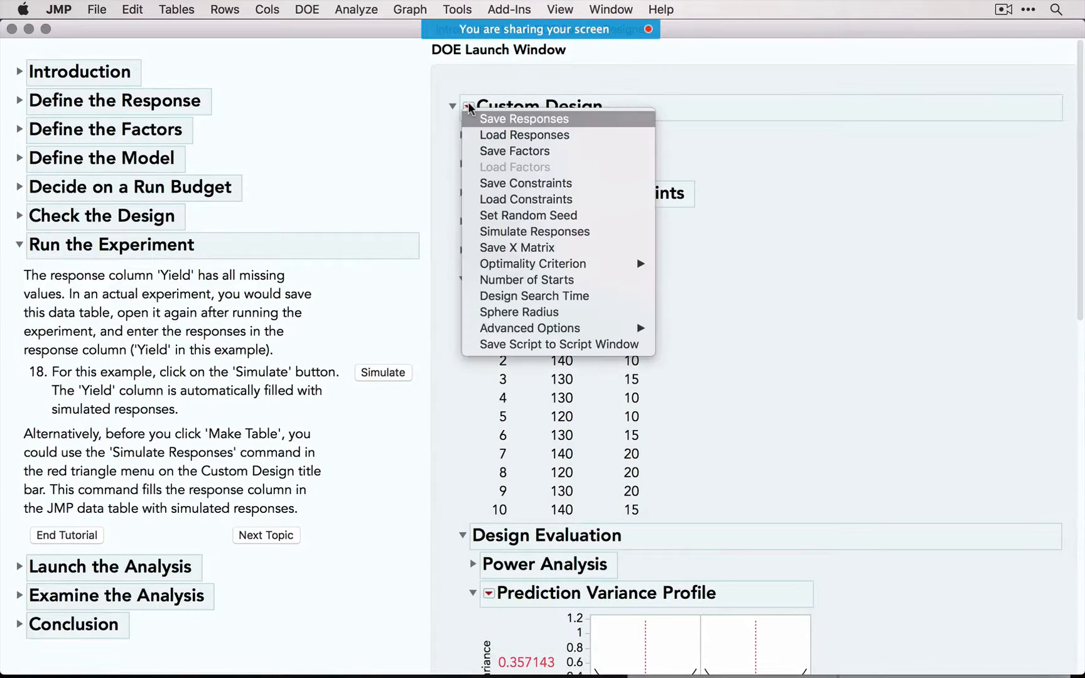
click(518, 232)
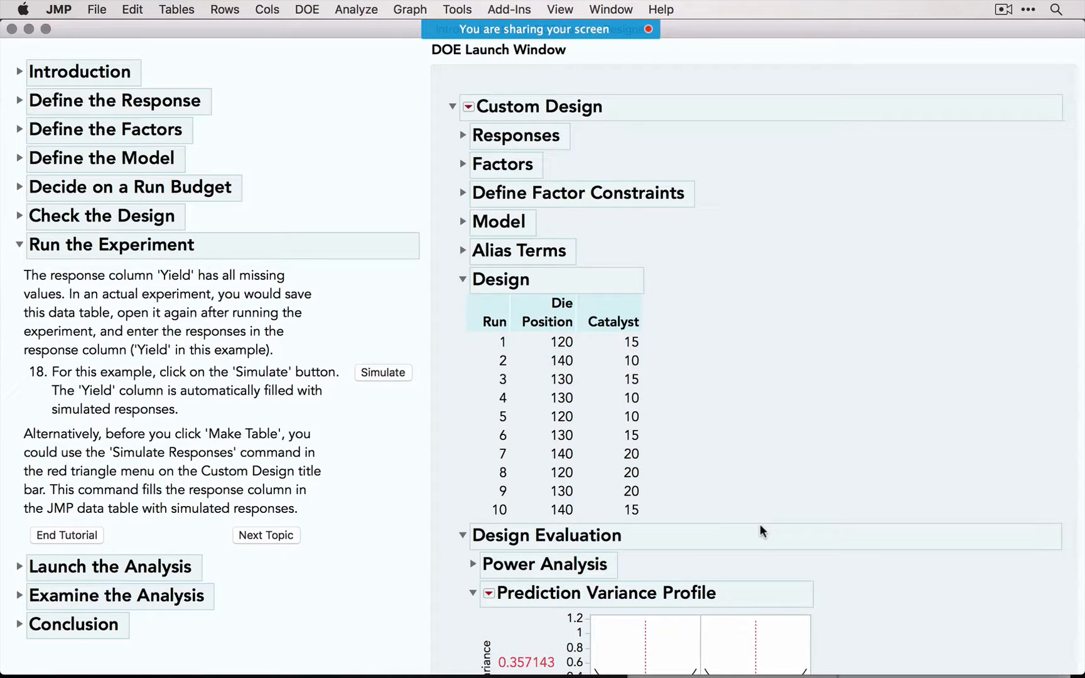
Step: Make the randomized data table with simulated responses from the custom design, and check the DiePosition coefficient in the simulation settings
scroll(760, 531, down, 15)
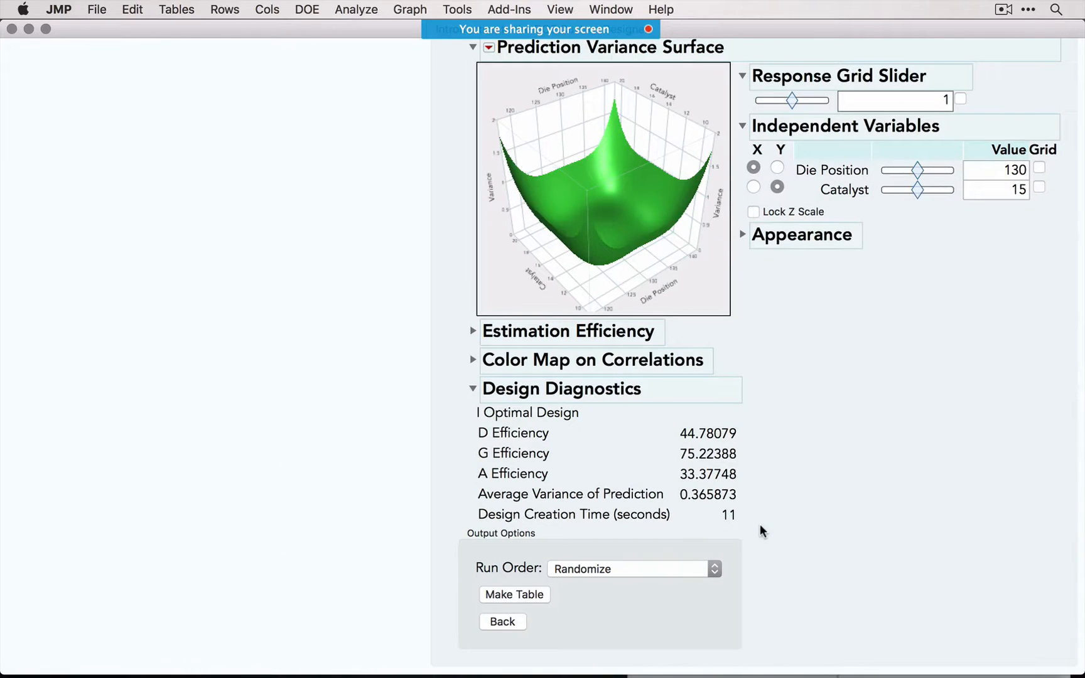
click(515, 595)
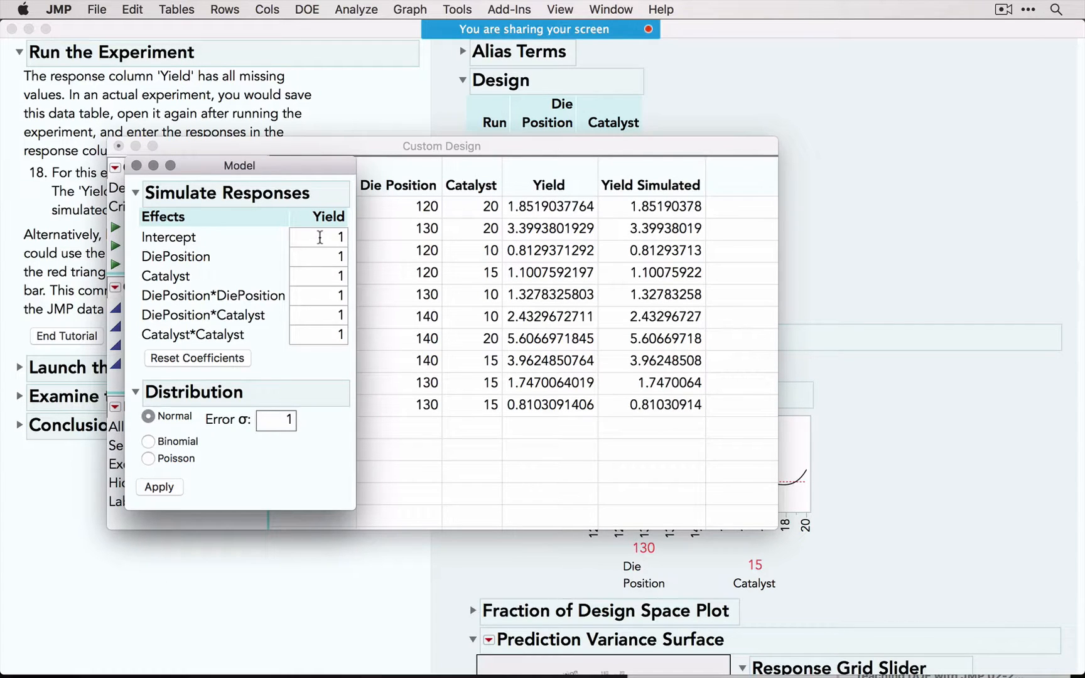
double_click(317, 257)
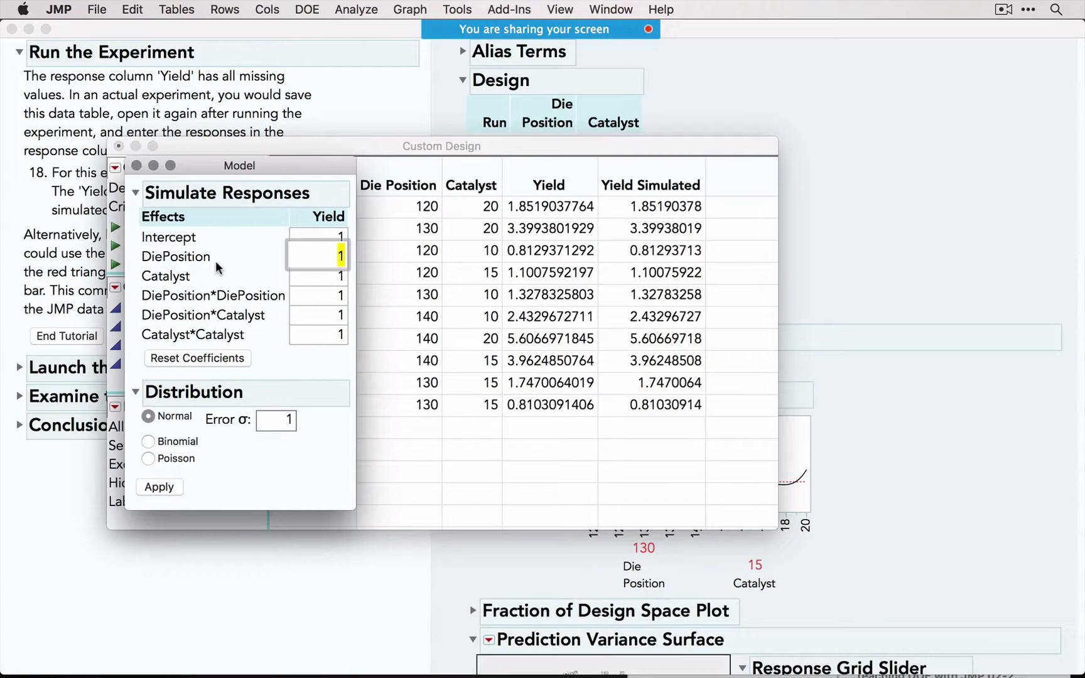
click(315, 369)
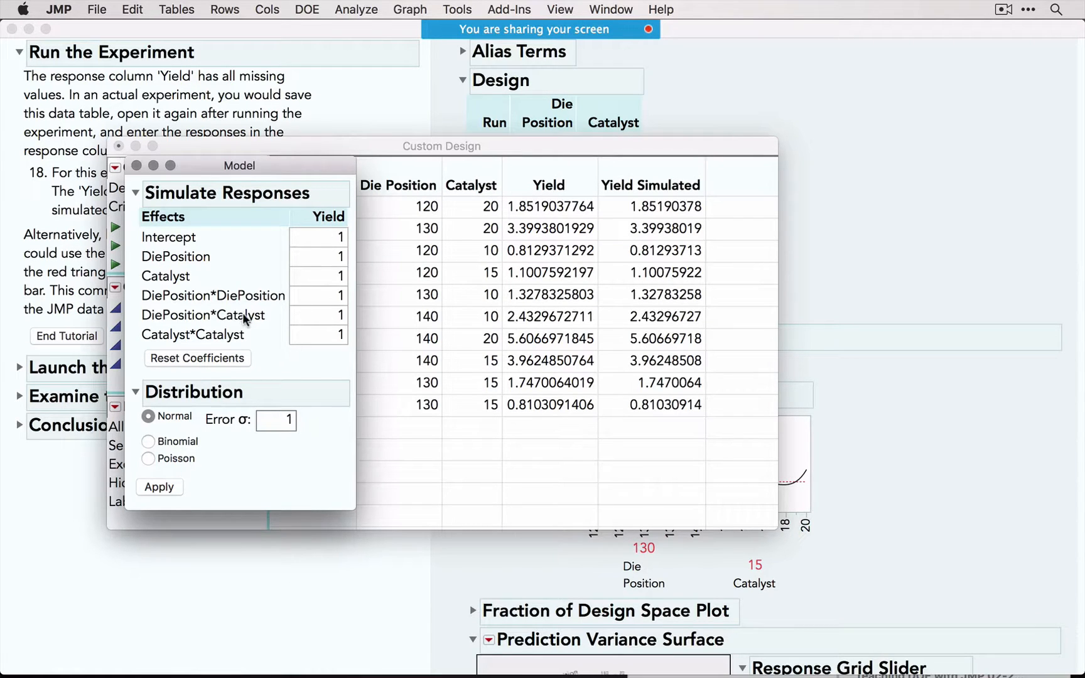
Step: Set the Yield simulation coefficients to 3 for DiePosition*Catalyst and 2 for Catalyst*Catalyst
click(330, 317)
text(3)
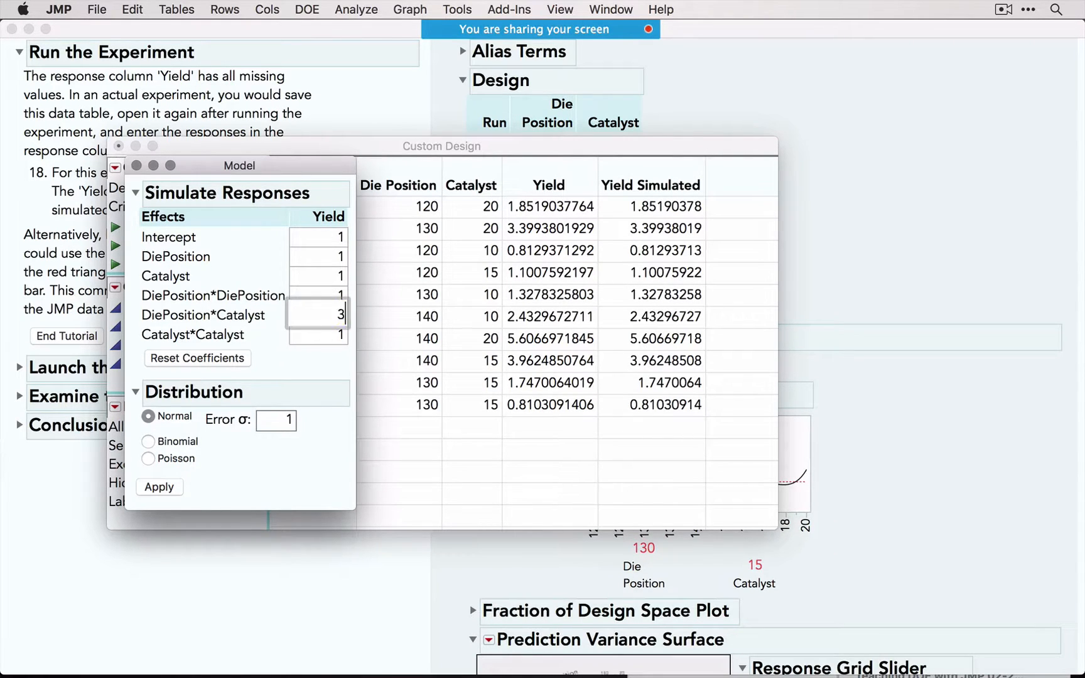
click(341, 355)
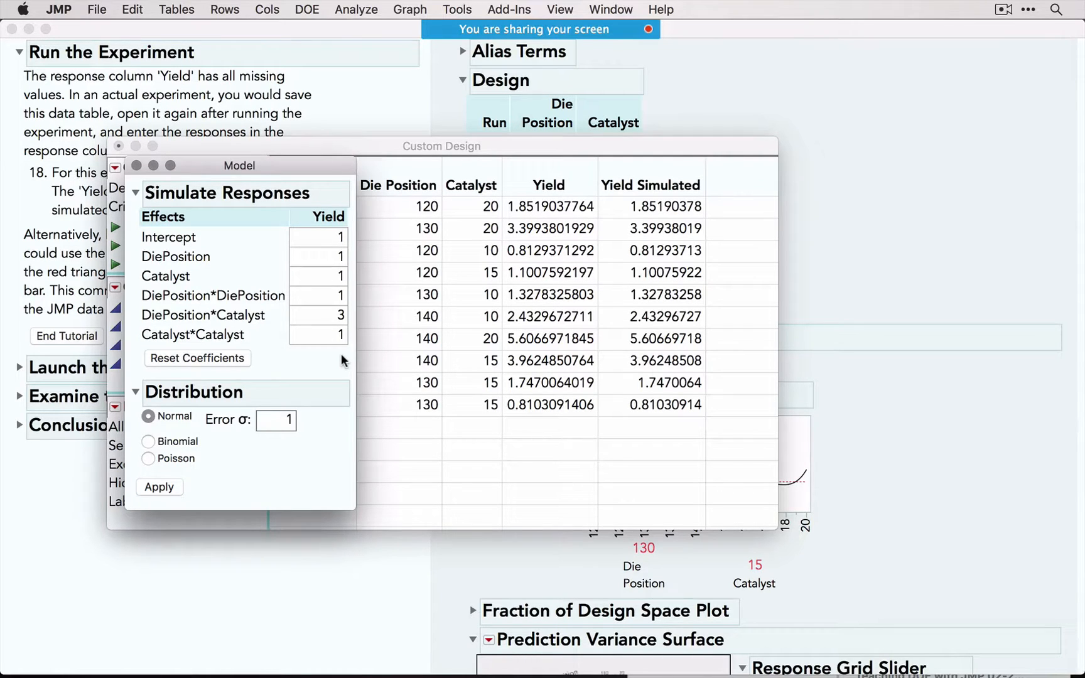
click(329, 338)
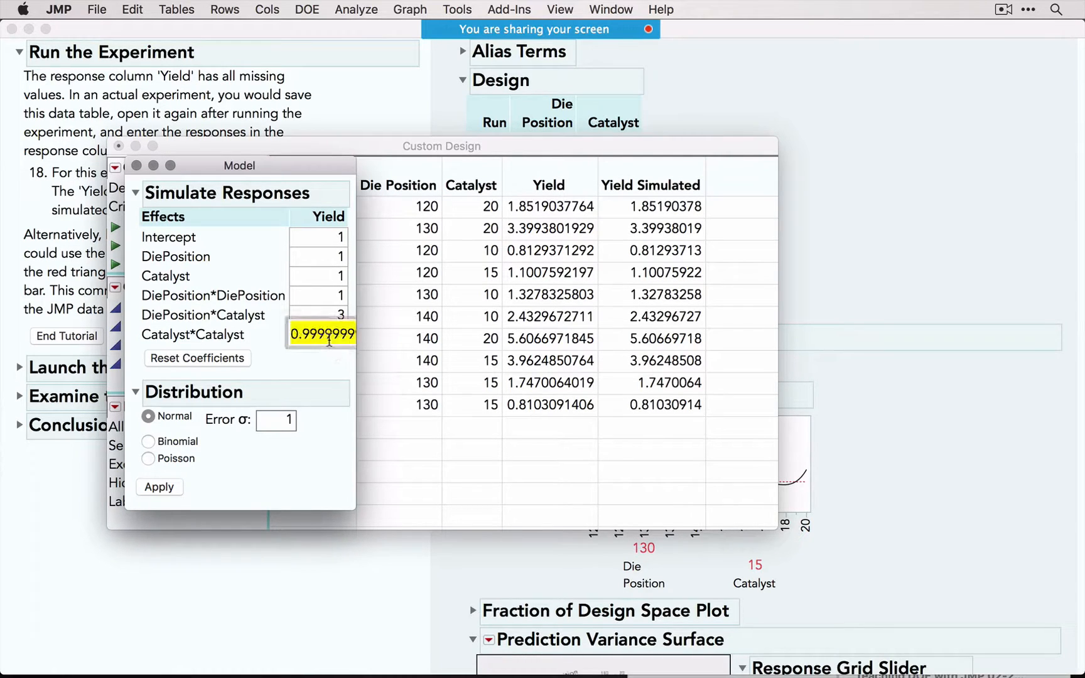
key(BackSpace)
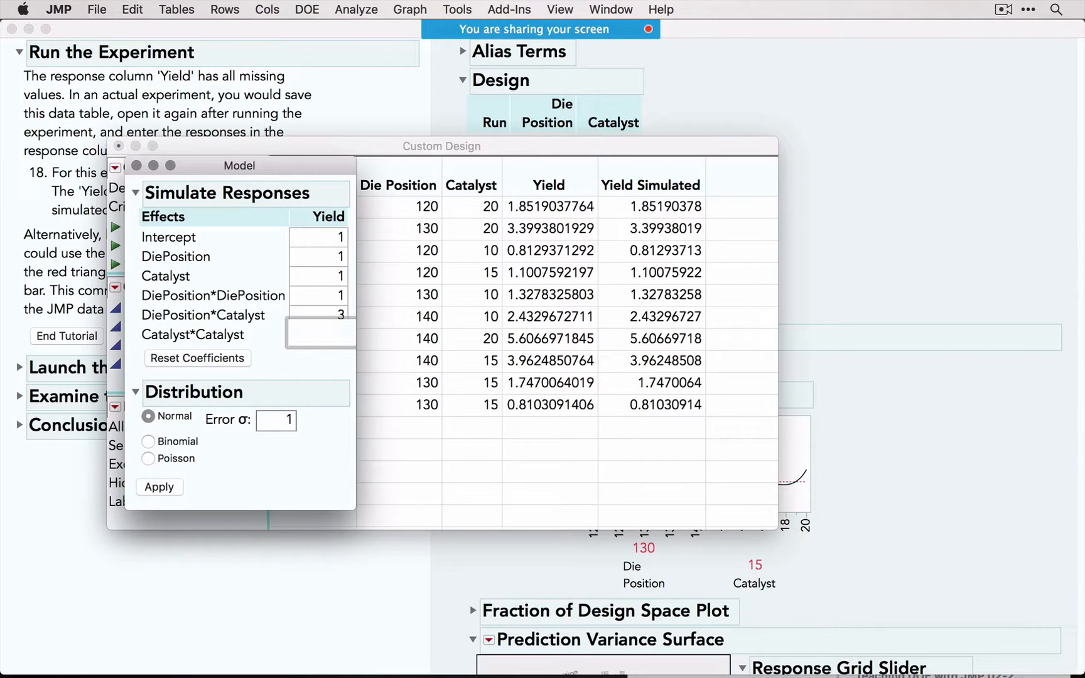
text(2)
click(333, 361)
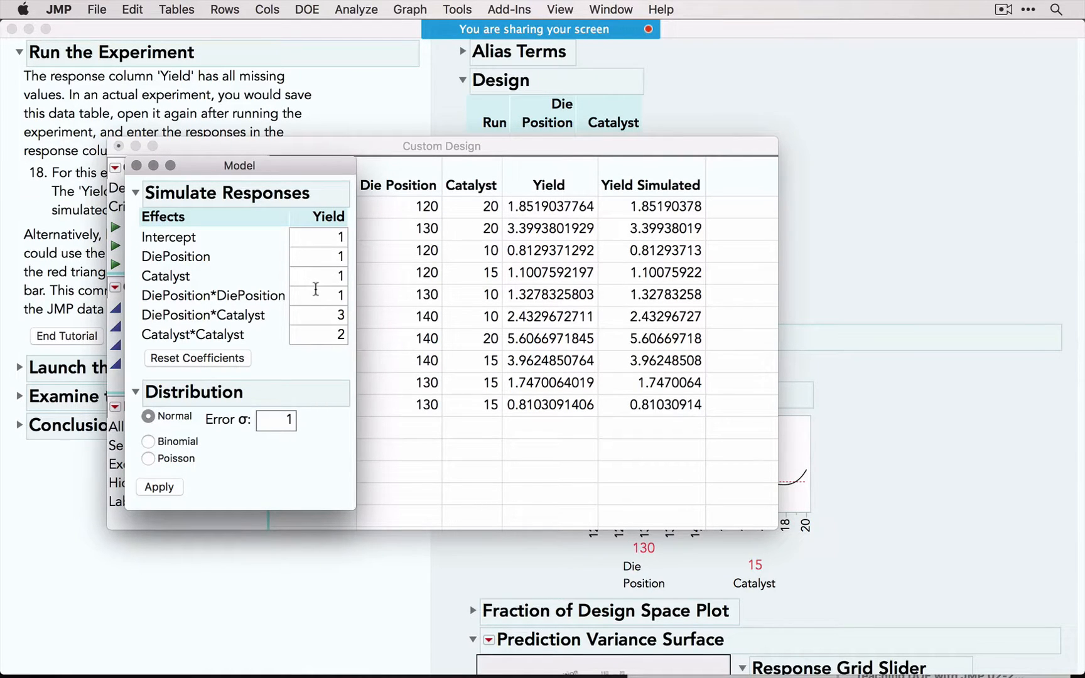
Step: Apply the simulation settings repeatedly to generate new Yield Simulated values, and close the Simulate Responses window
click(165, 489)
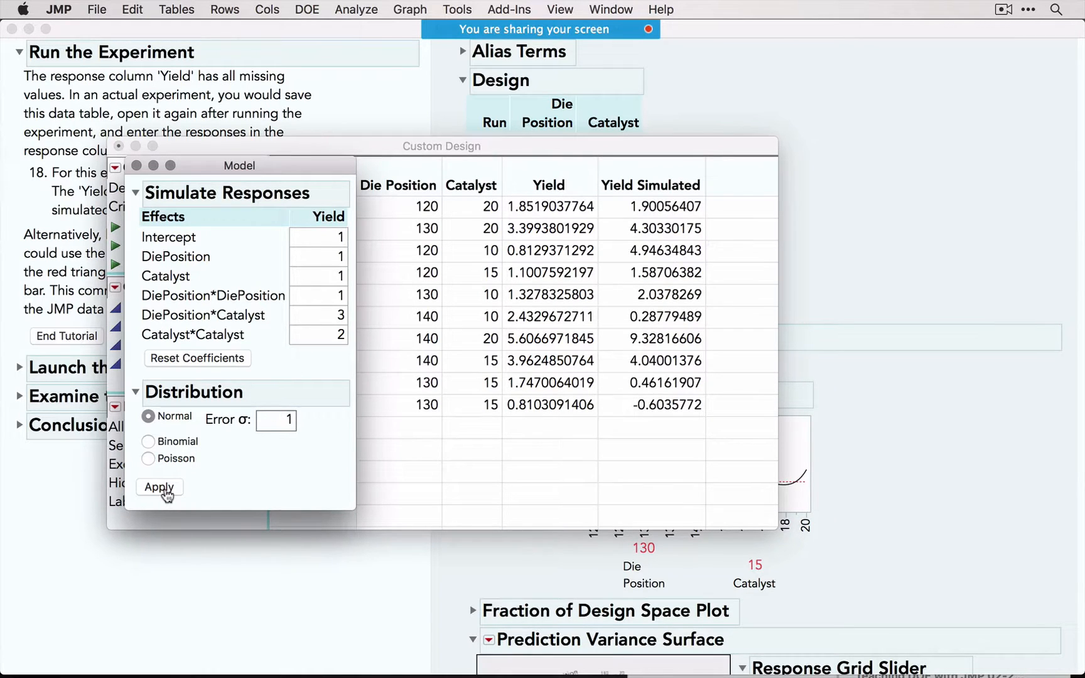
click(165, 491)
click(165, 491)
click(165, 491)
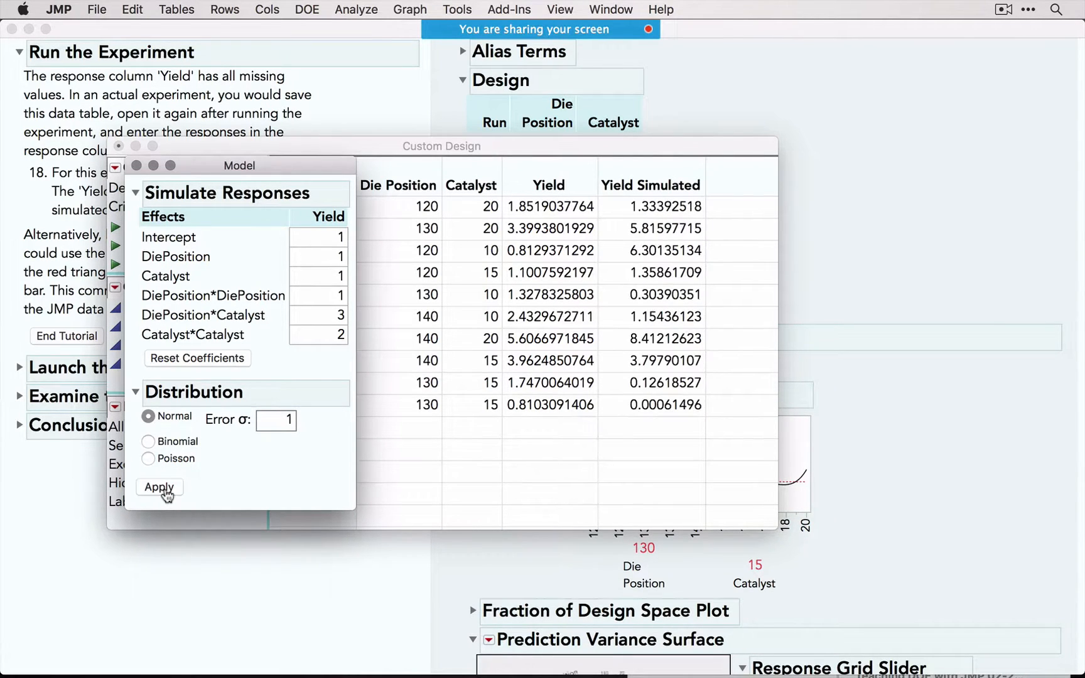
click(165, 491)
click(165, 491)
click(165, 491)
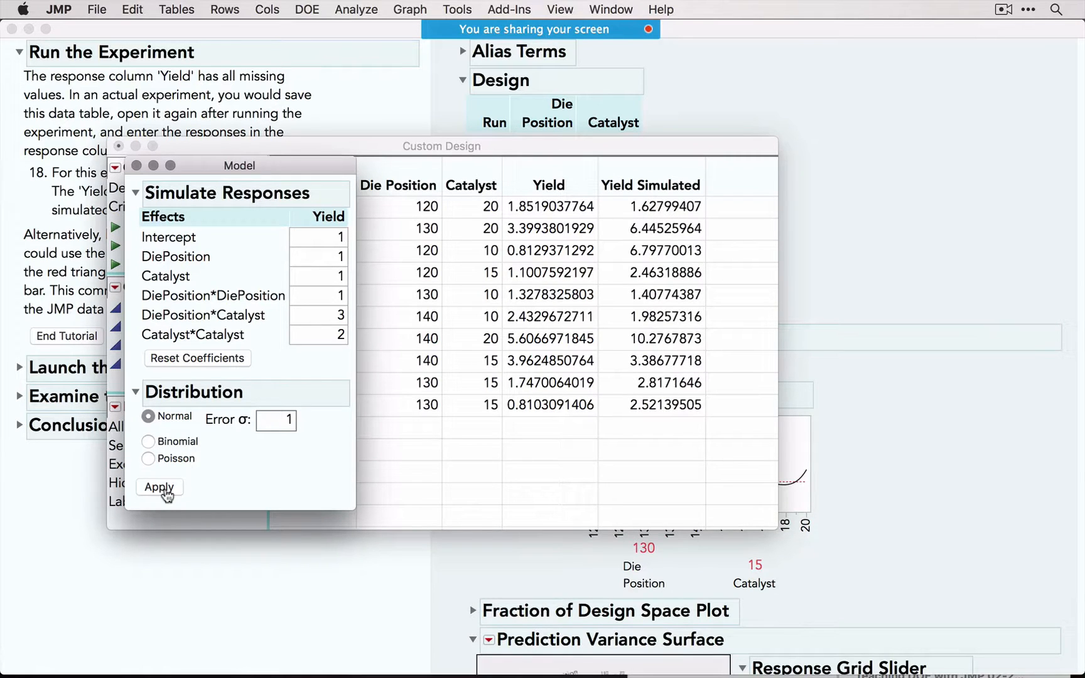
click(165, 491)
click(165, 491)
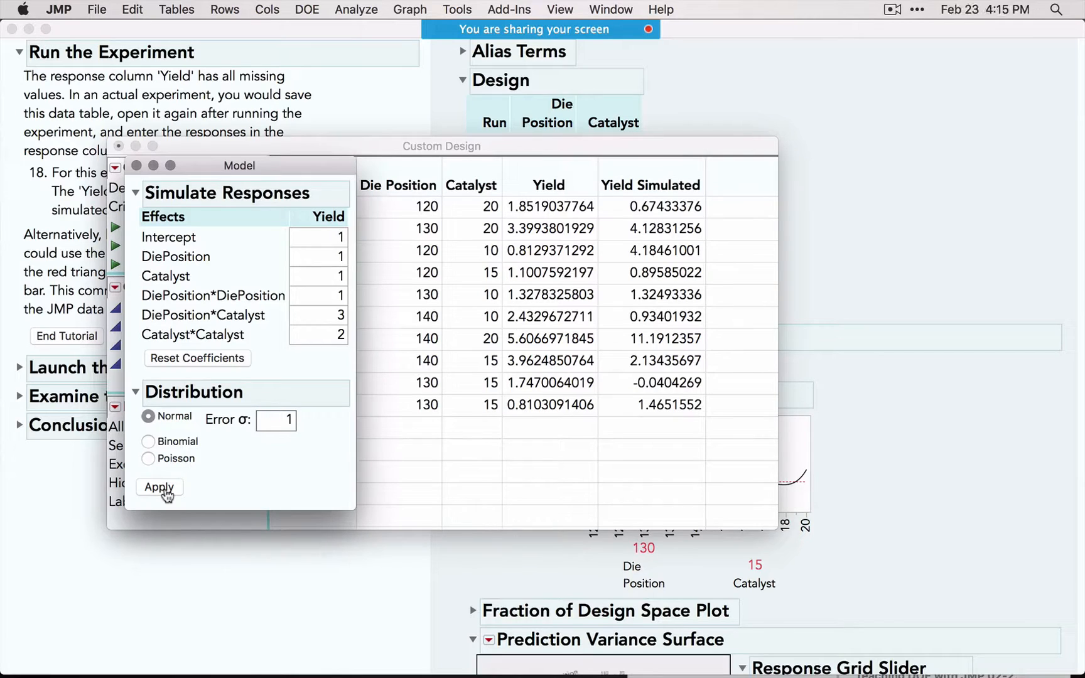
click(137, 166)
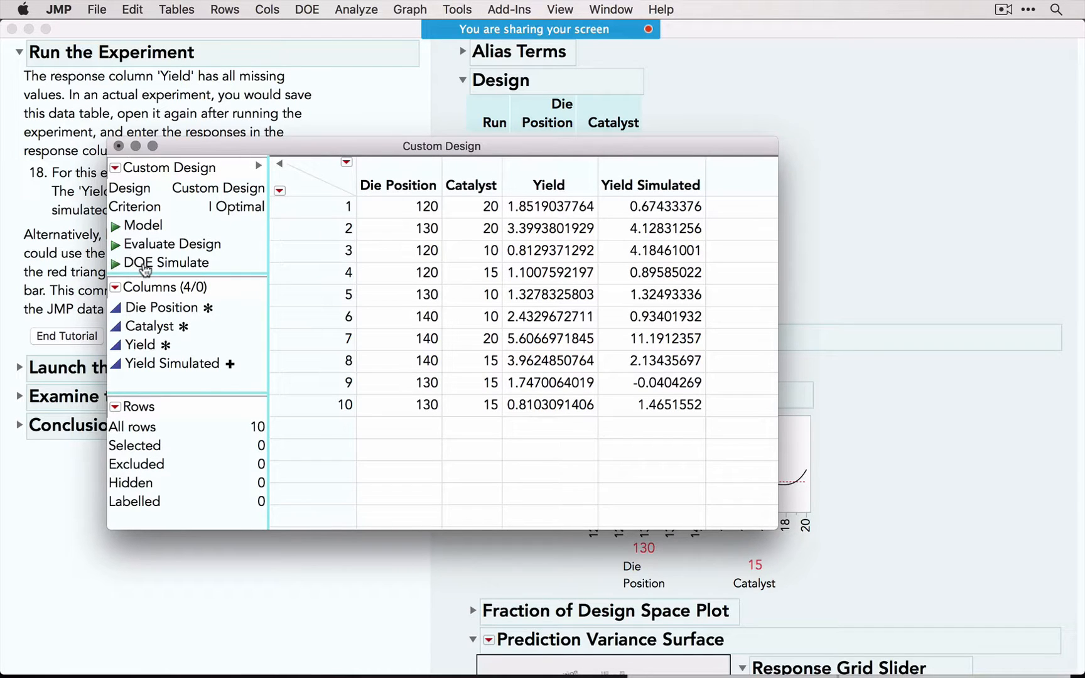
Step: Run the table's saved Model script and fit the model with Yield Simulated replacing Yield as the response
scroll(145, 268, down, 1)
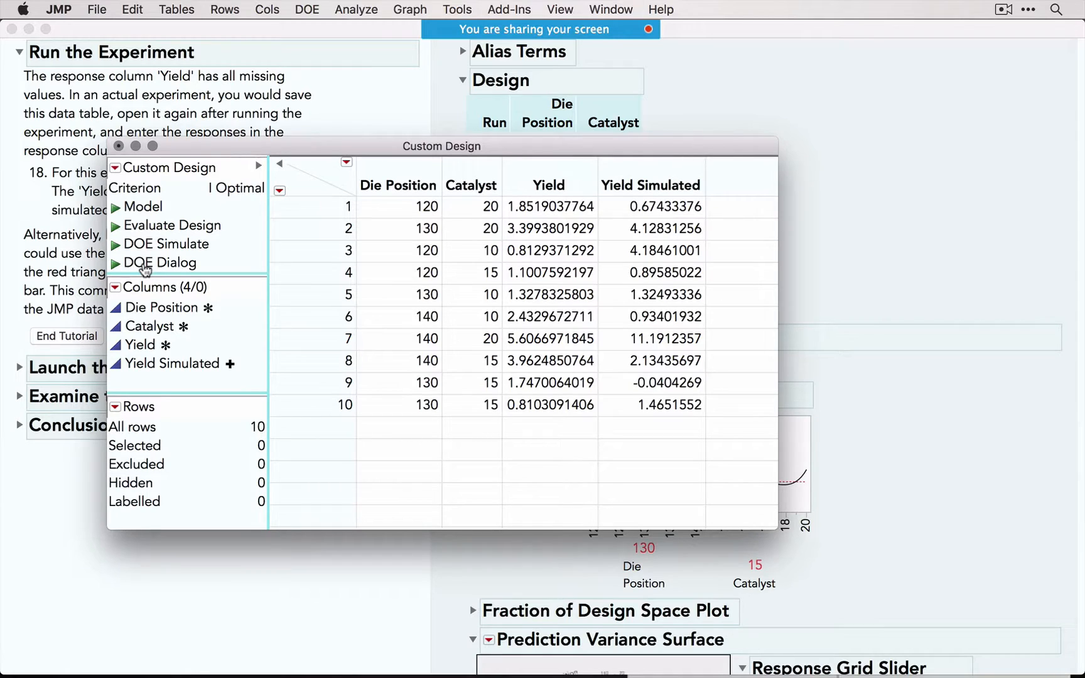
scroll(145, 269, up, 1)
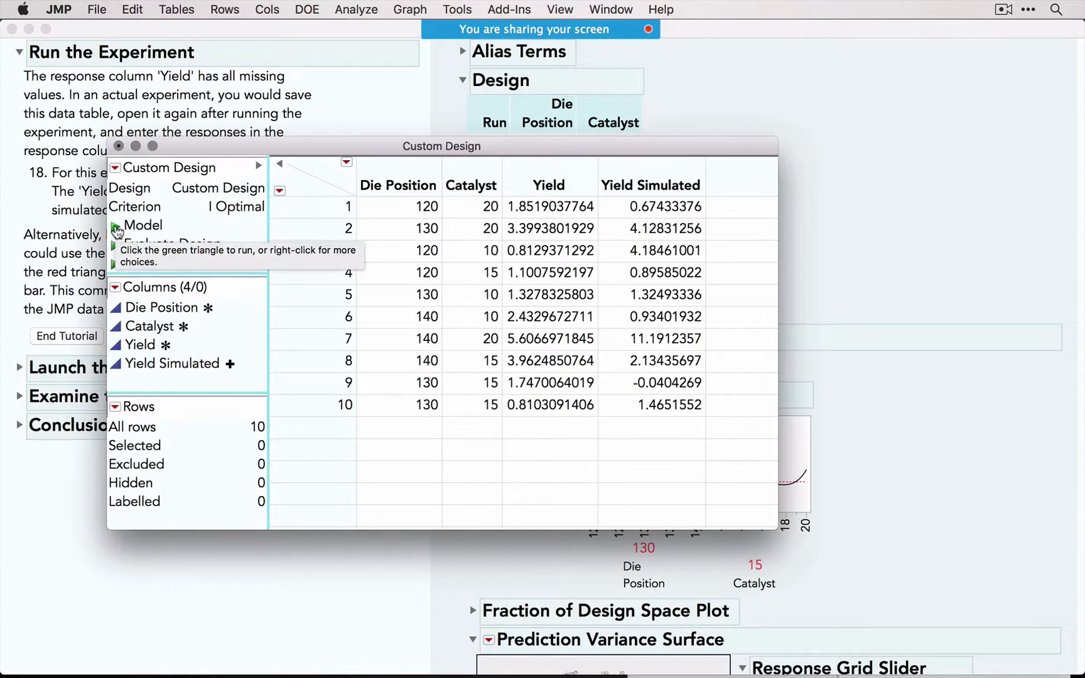
click(116, 228)
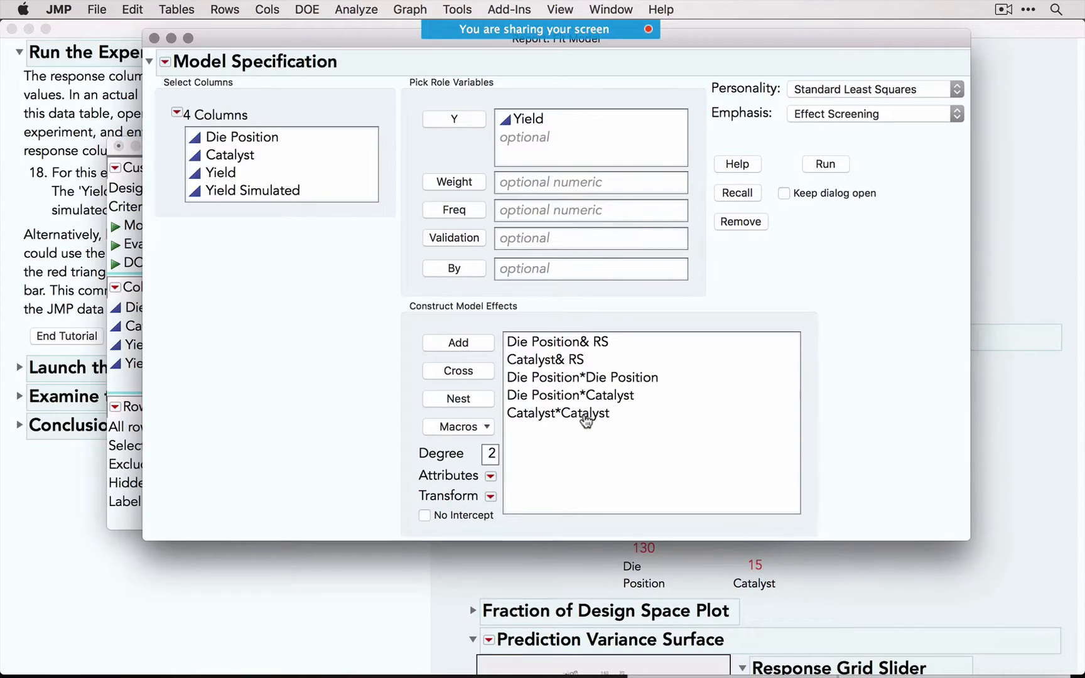
double_click(526, 126)
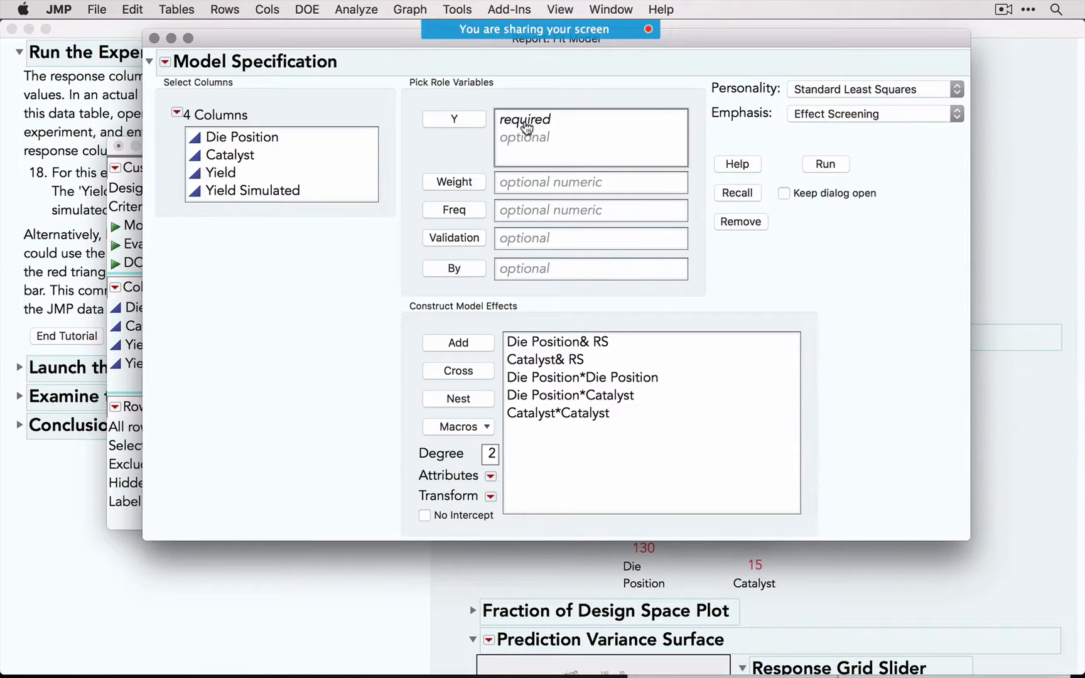
click(253, 192)
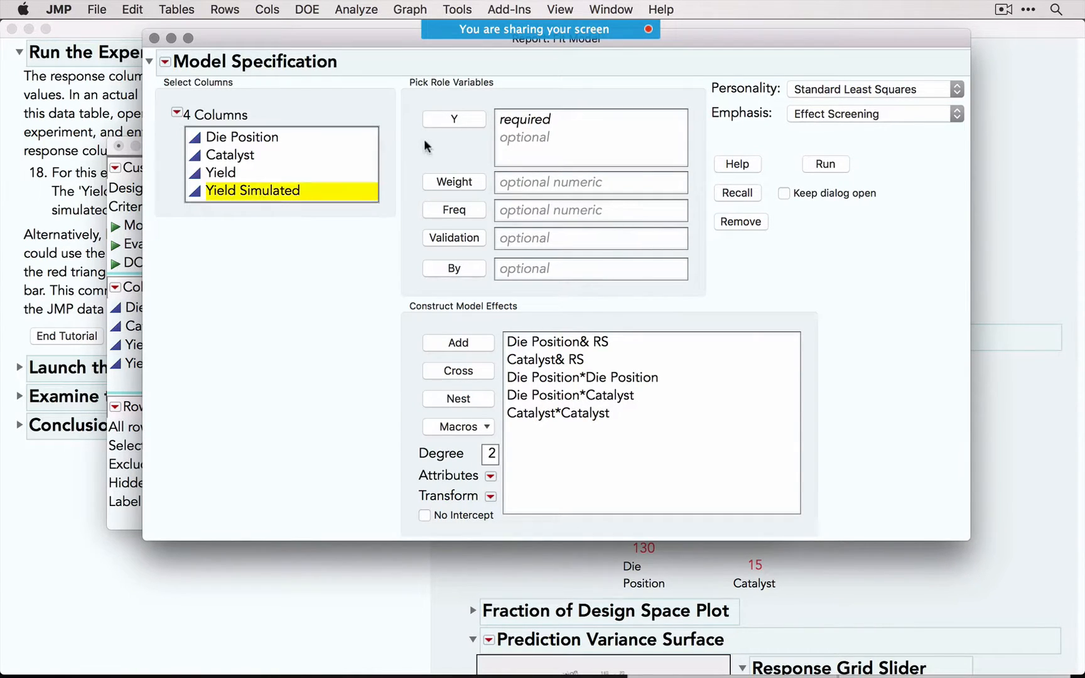
click(460, 121)
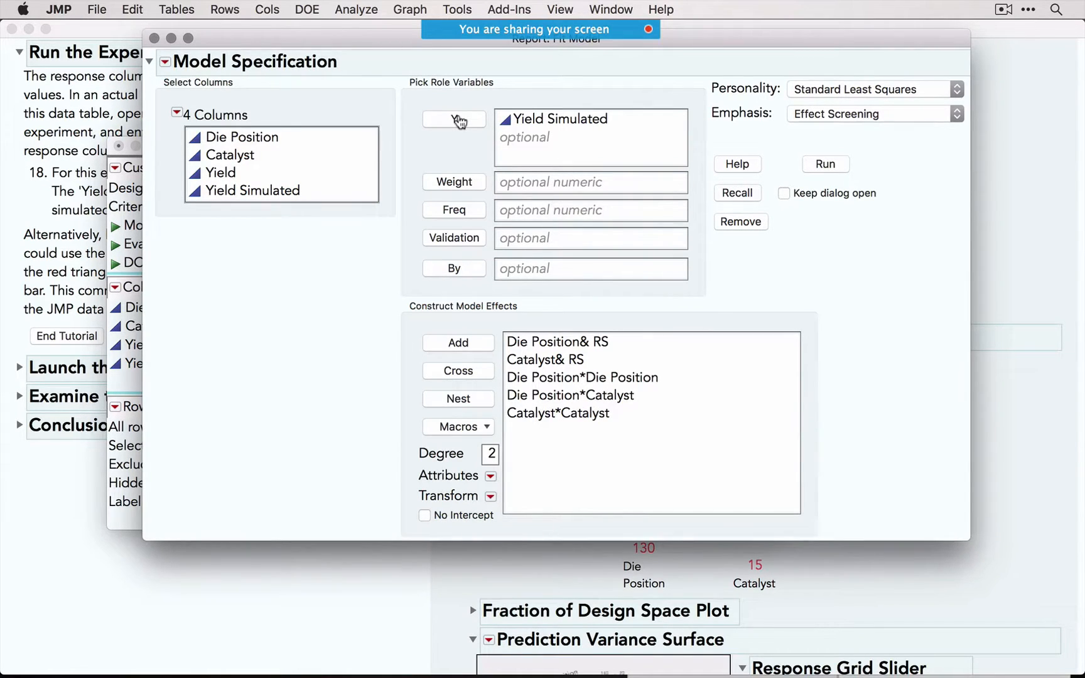
click(826, 163)
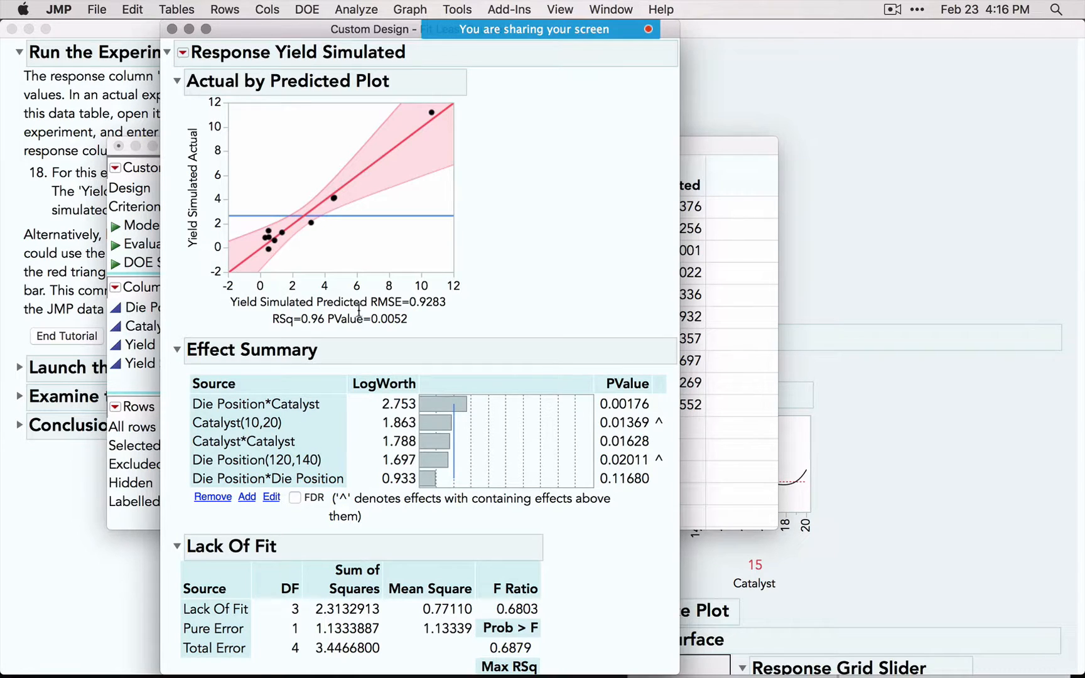
Step: Review the Yield Simulated fit report and expand Parameter Estimates to compare the estimates with the simulation coefficients
scroll(359, 309, down, 2)
scroll(359, 310, down, 3)
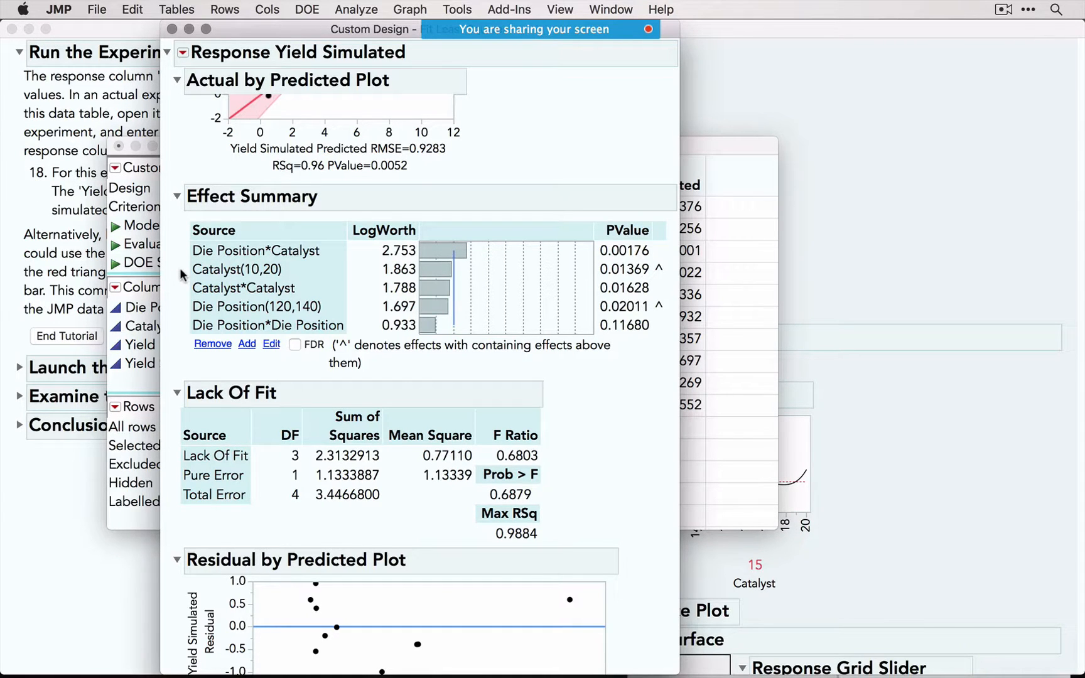
scroll(201, 318, down, 15)
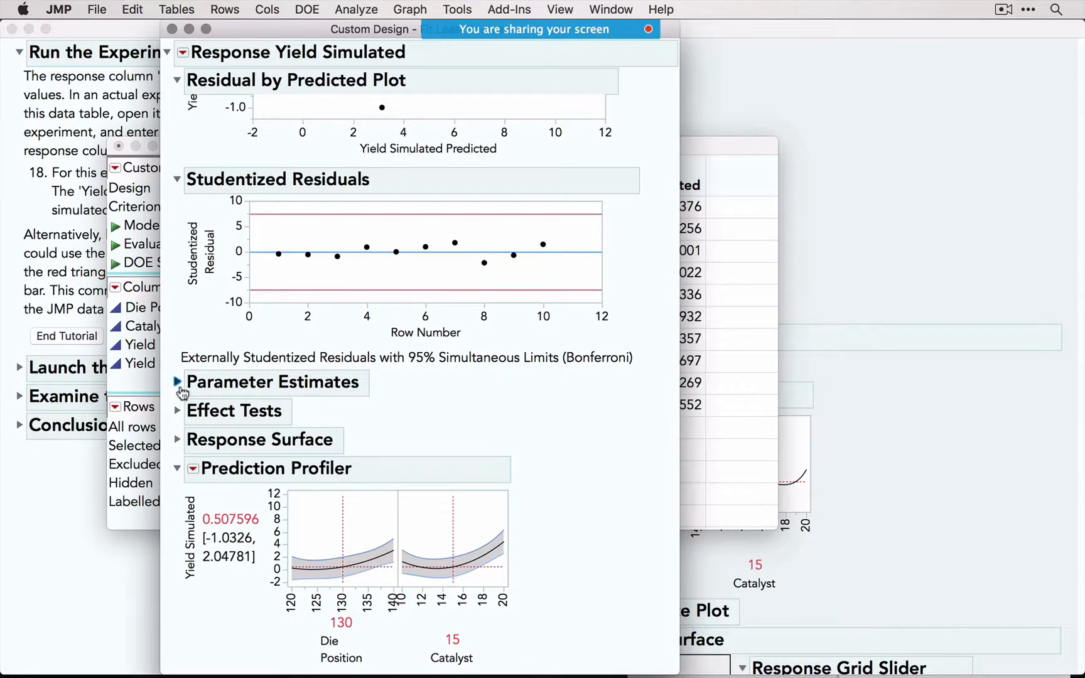
click(177, 383)
scroll(292, 463, down, 4)
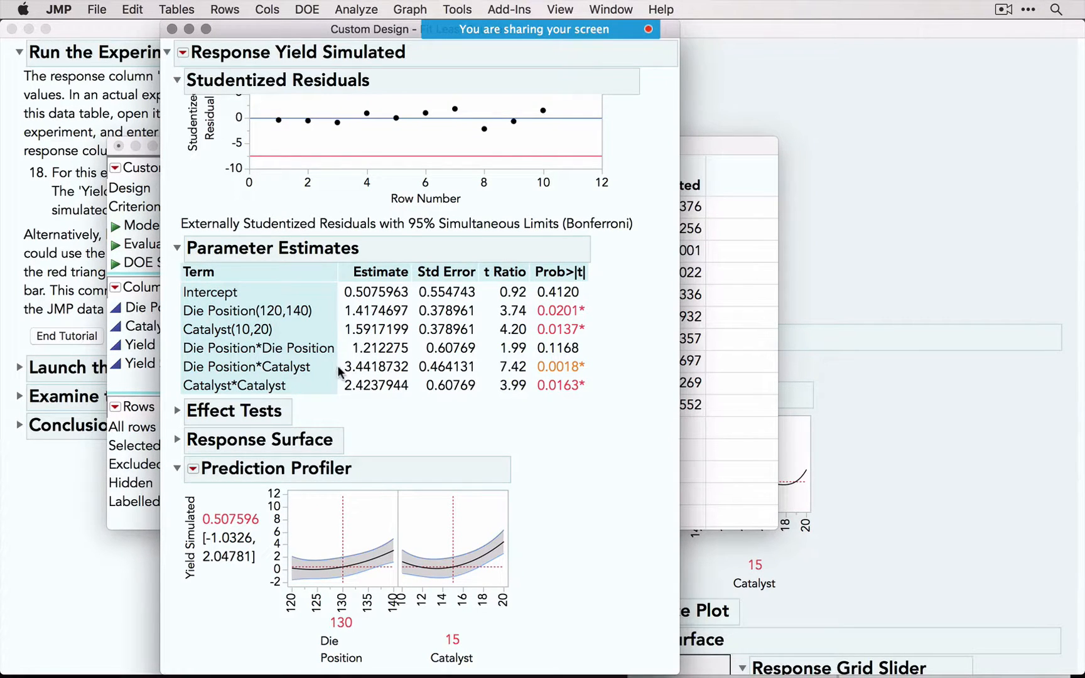
mouse_move(339, 361)
mouse_down()
mouse_move(426, 354)
mouse_move(389, 392)
mouse_move(337, 371)
mouse_move(389, 382)
mouse_move(412, 405)
mouse_move(338, 408)
mouse_up()
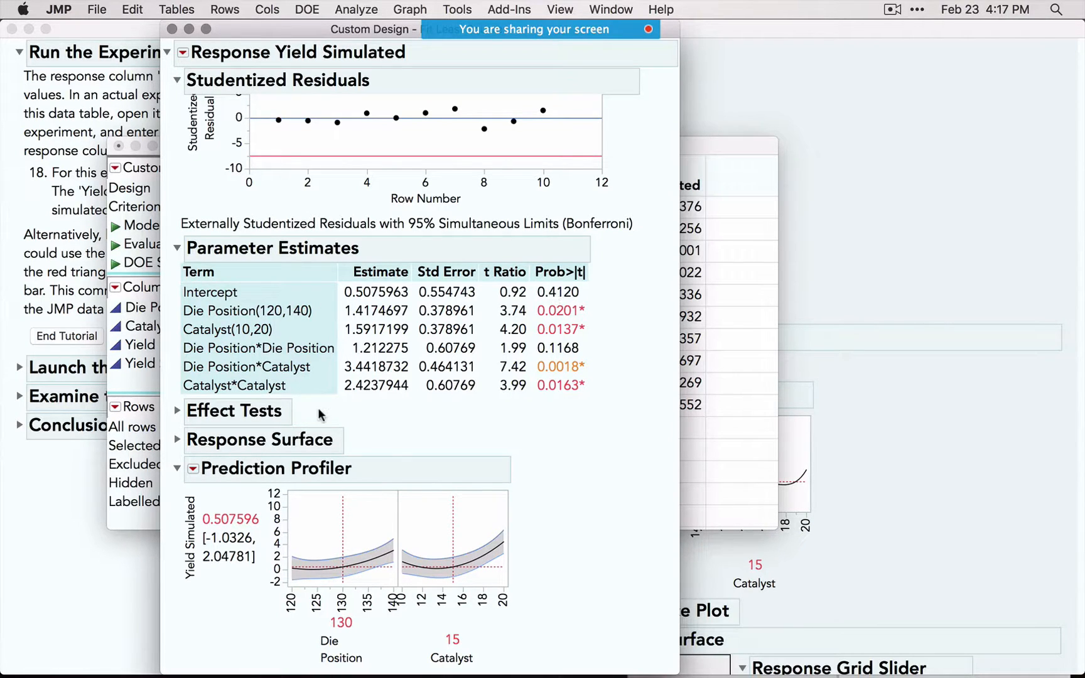
Step: Close the fit report, the Custom Design table without saving along with its other windows, and the DOE Tutorial
click(172, 29)
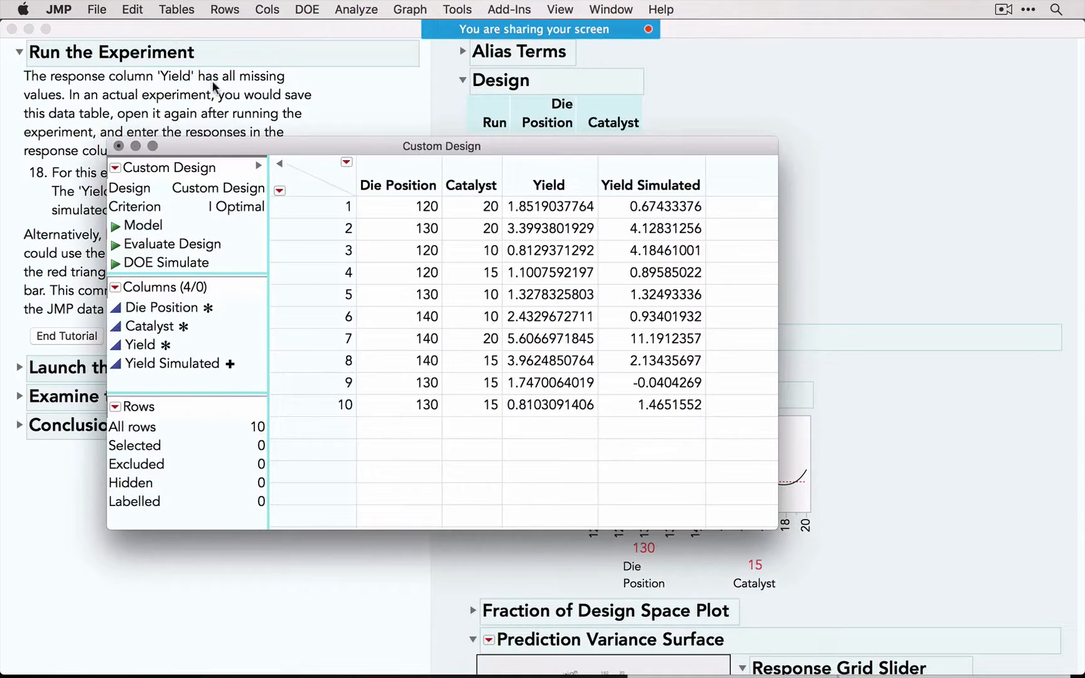
click(118, 145)
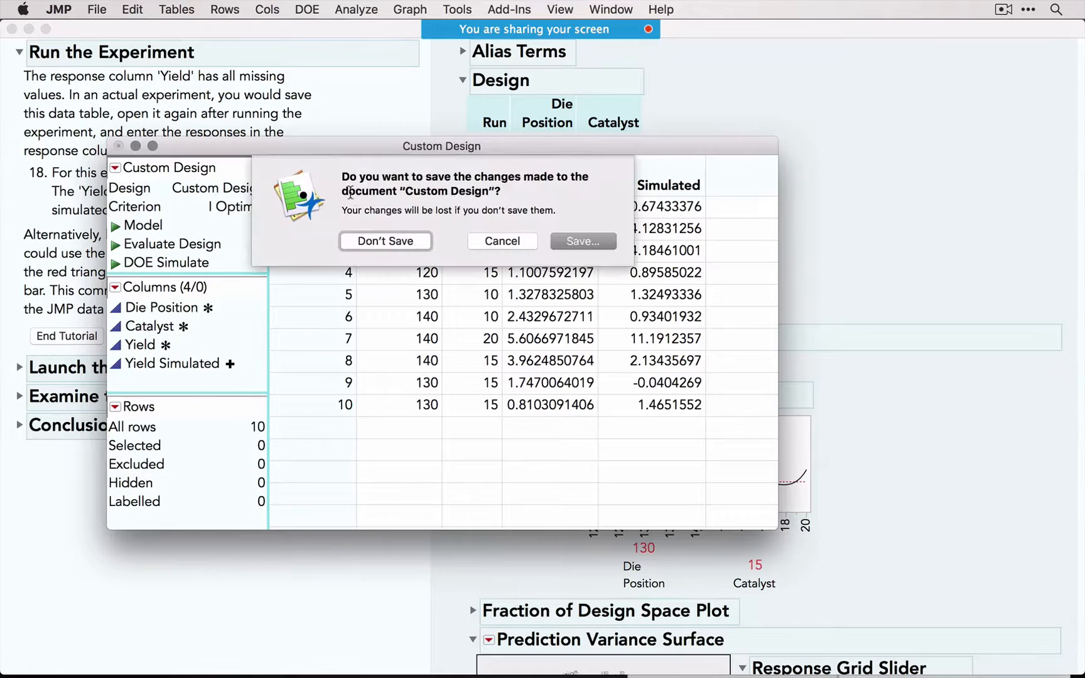
click(391, 239)
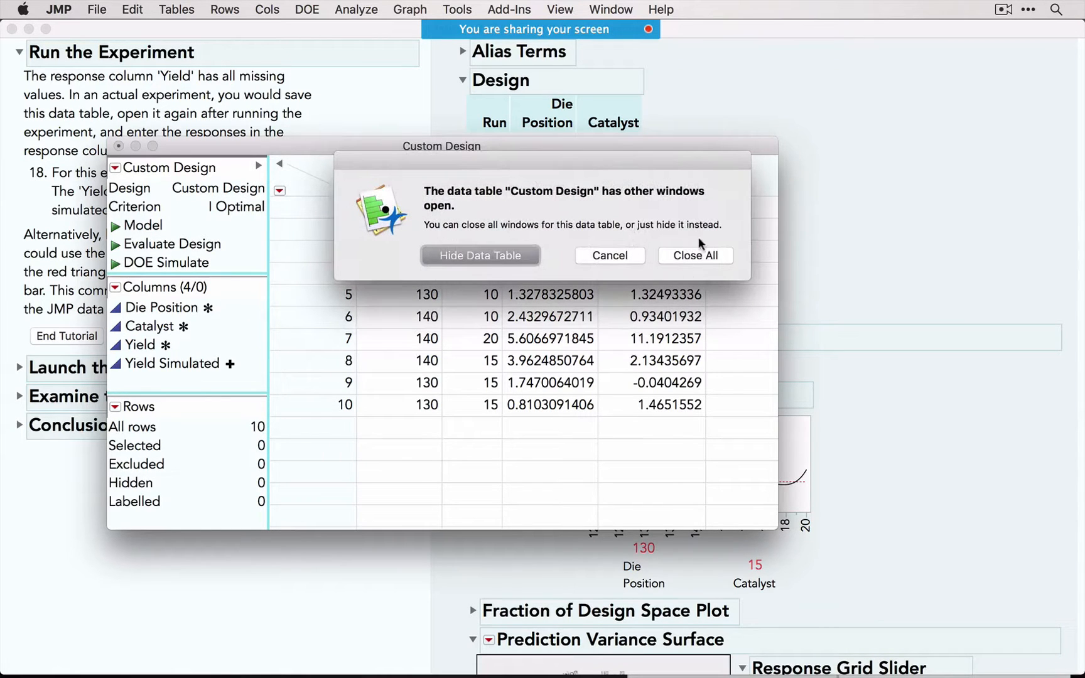
click(700, 255)
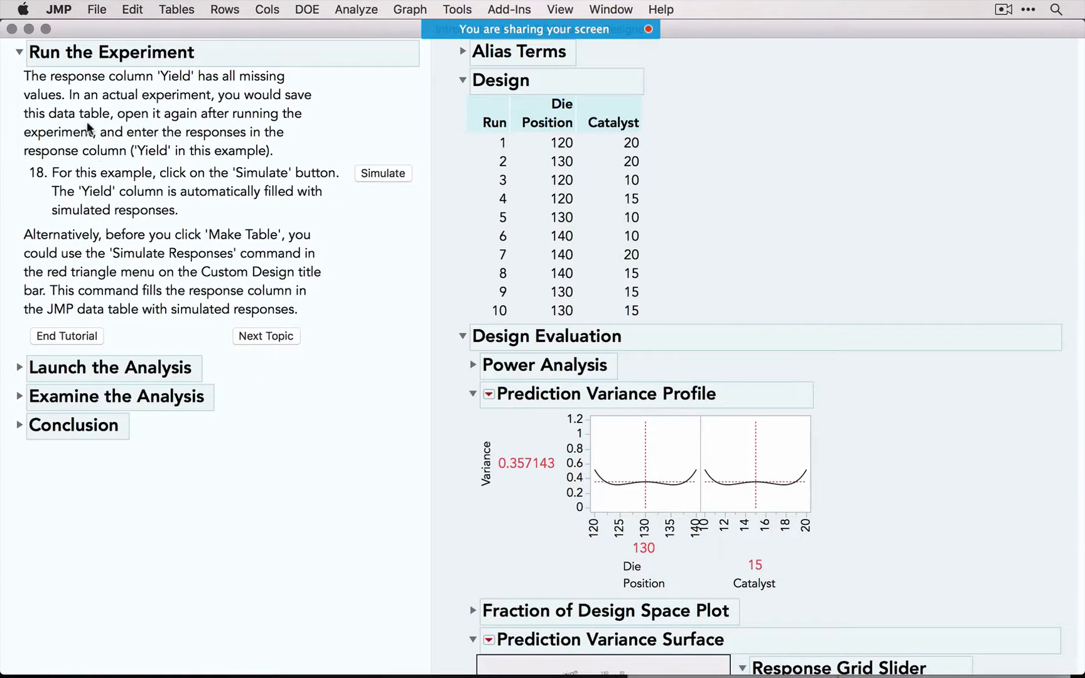
click(11, 28)
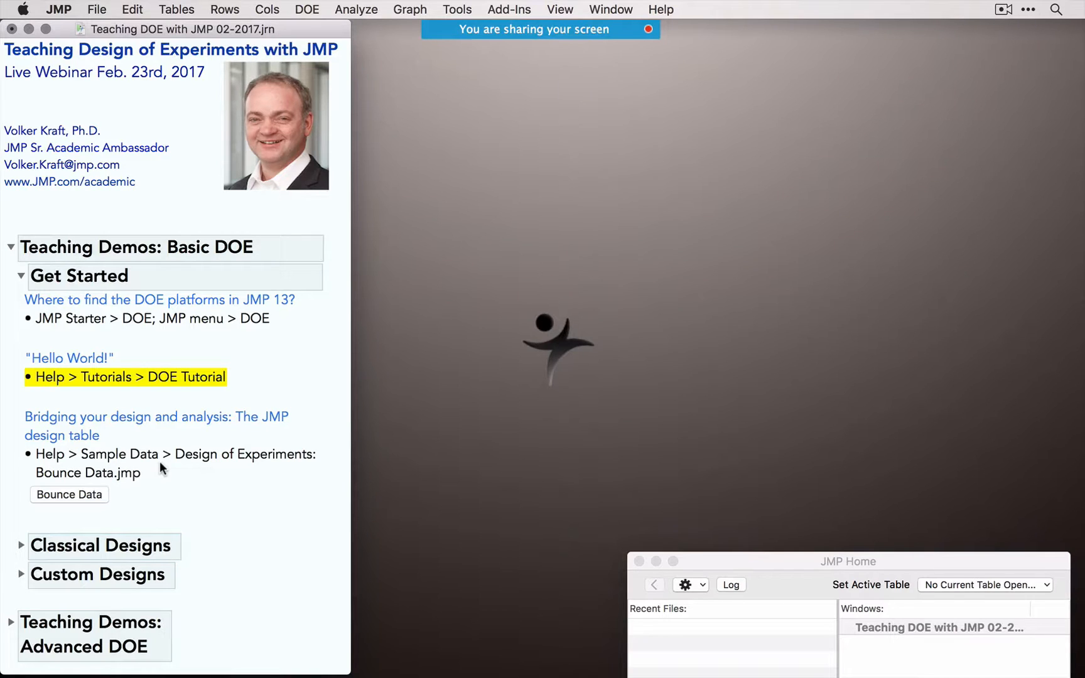
Step: Open the Bounce Data table from the Design of Experiments section of the Sample Data index, and close the index
click(219, 462)
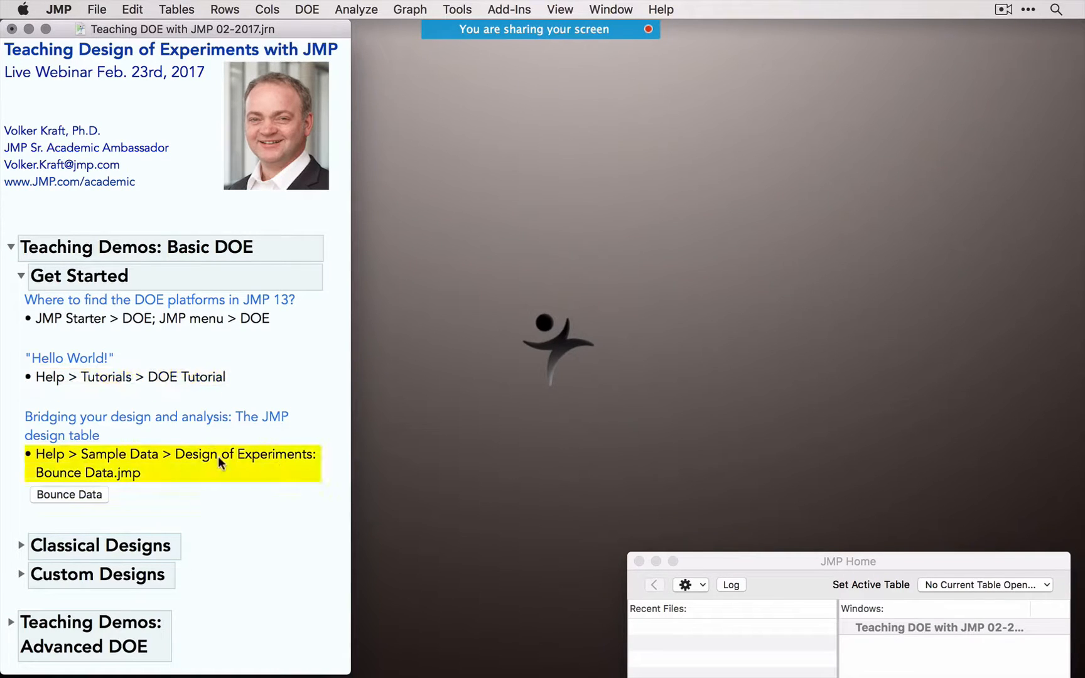
click(665, 9)
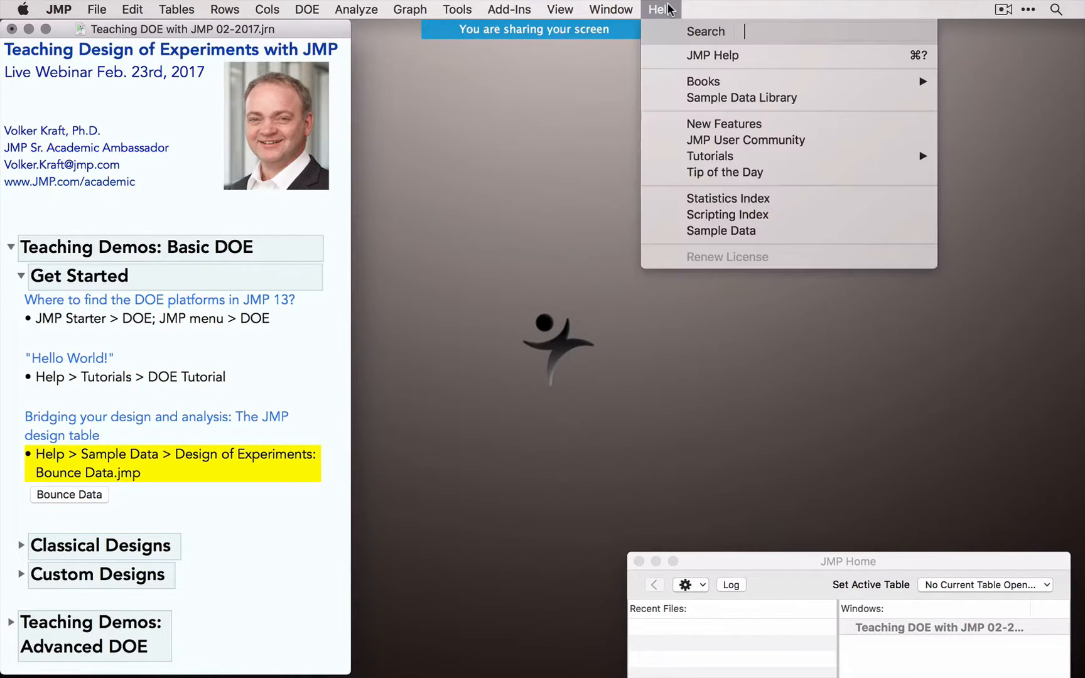
click(732, 235)
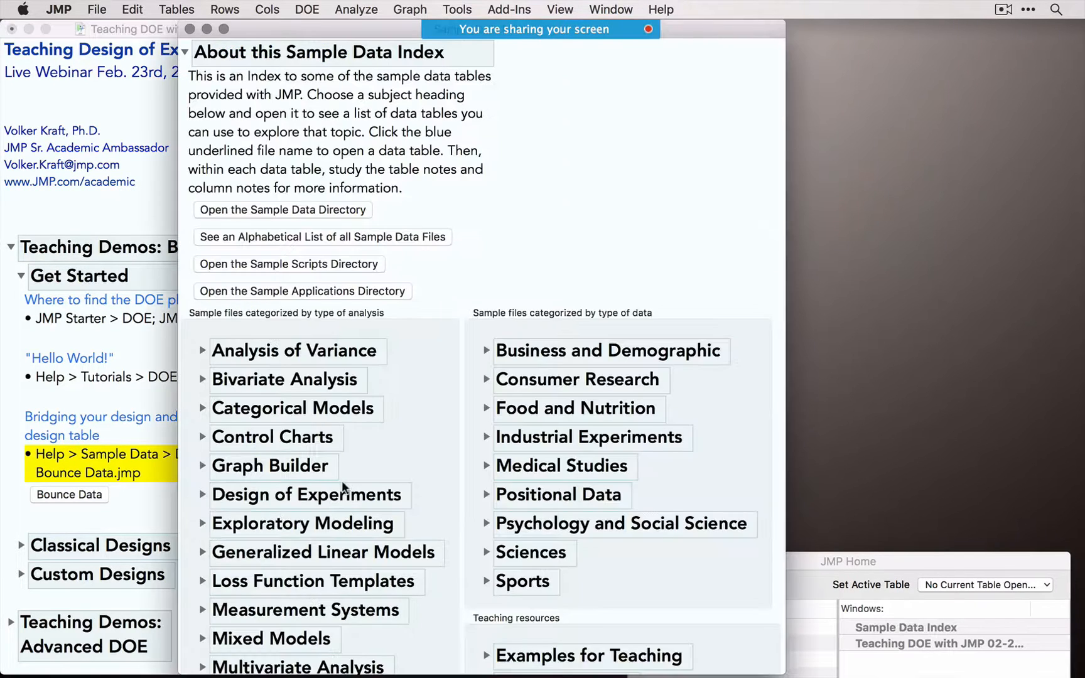
click(201, 495)
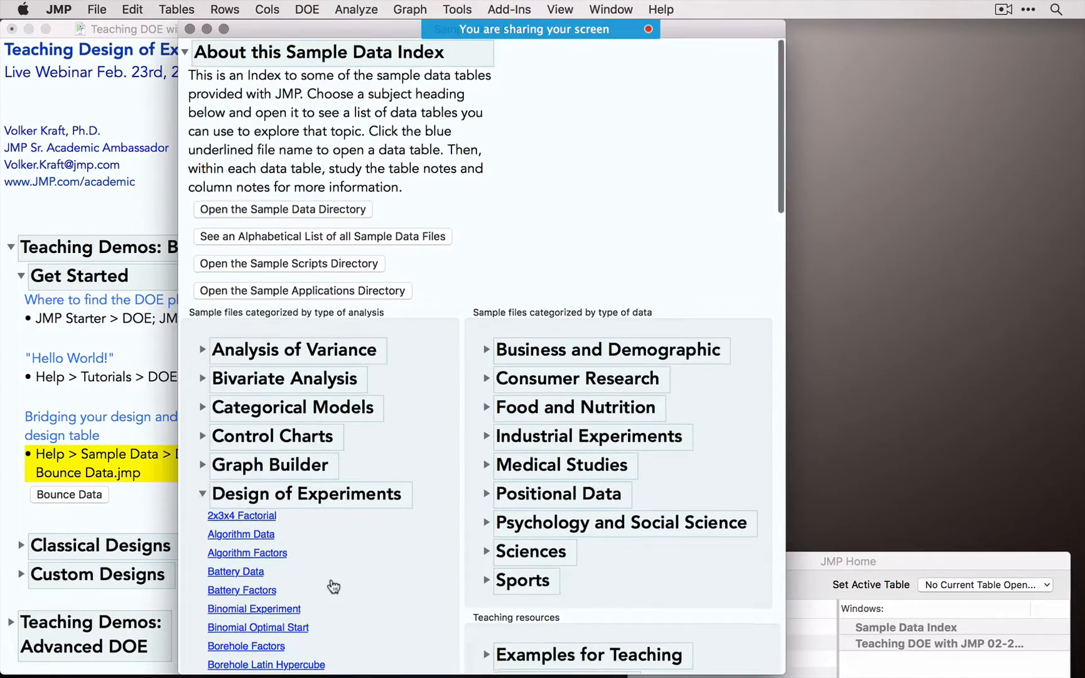
scroll(333, 585, down, 5)
scroll(333, 586, down, 15)
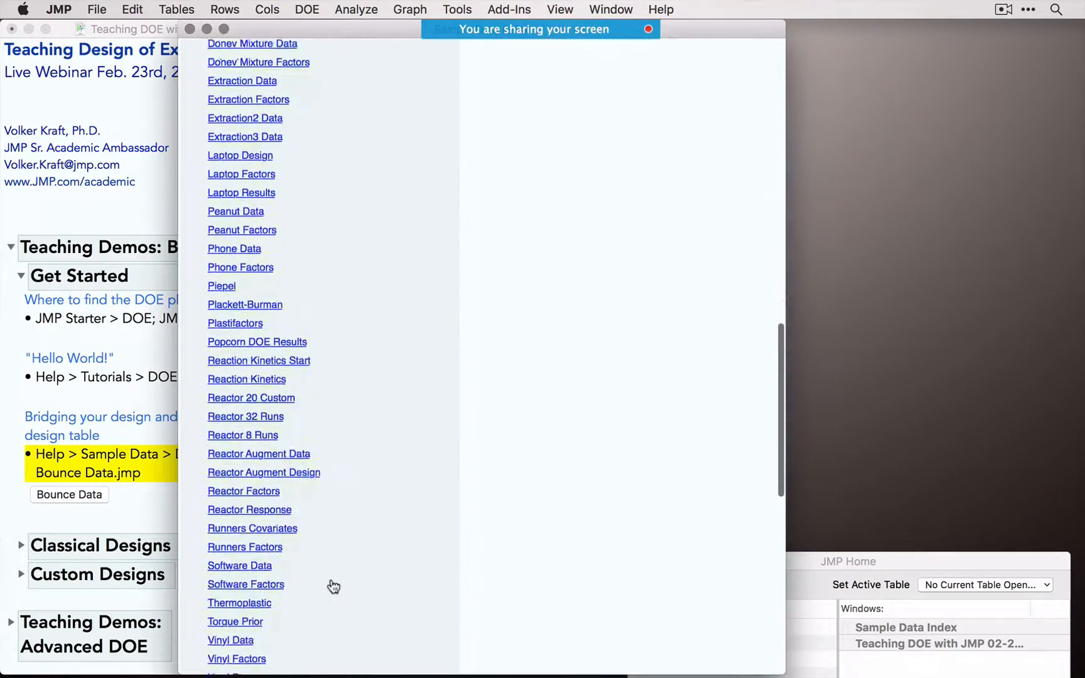
scroll(333, 586, up, 20)
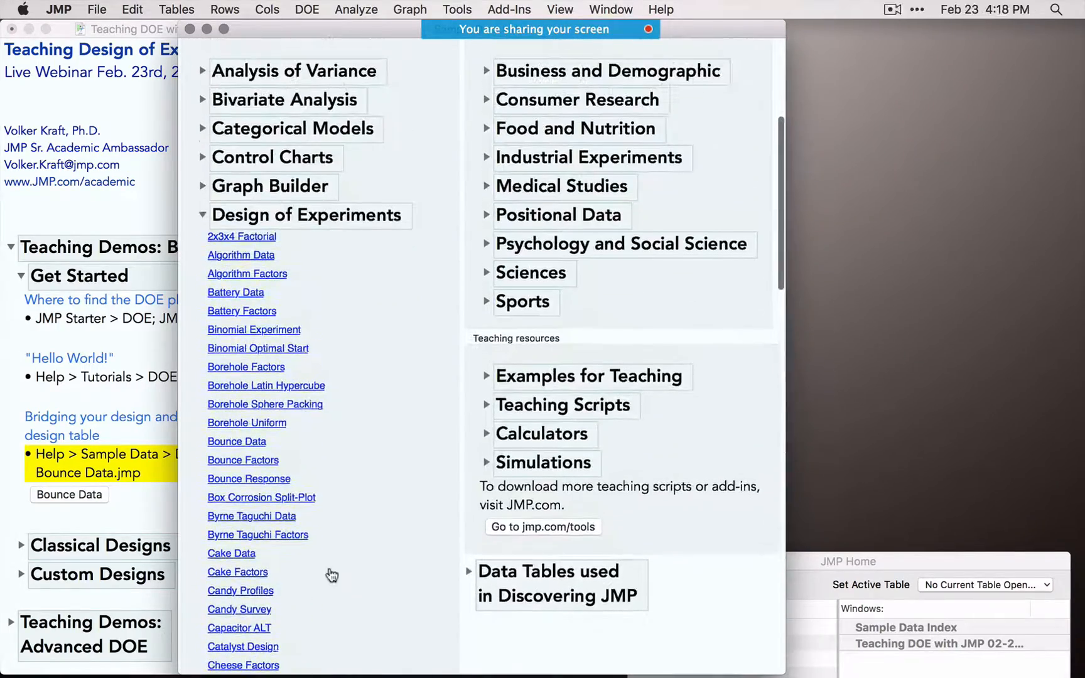
click(248, 440)
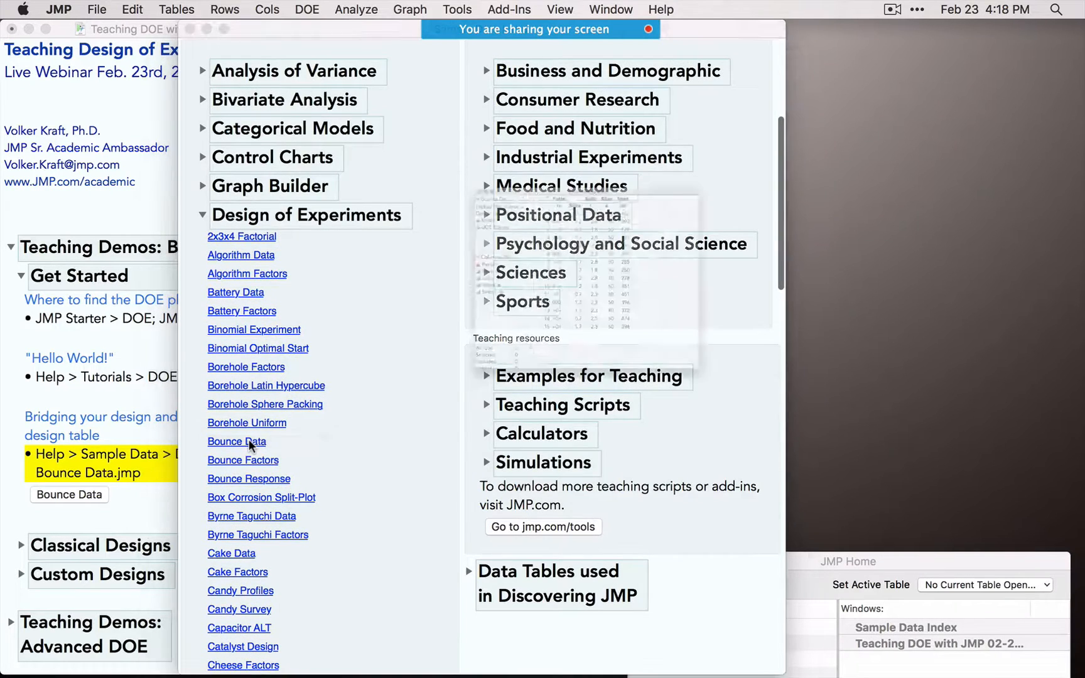
click(189, 29)
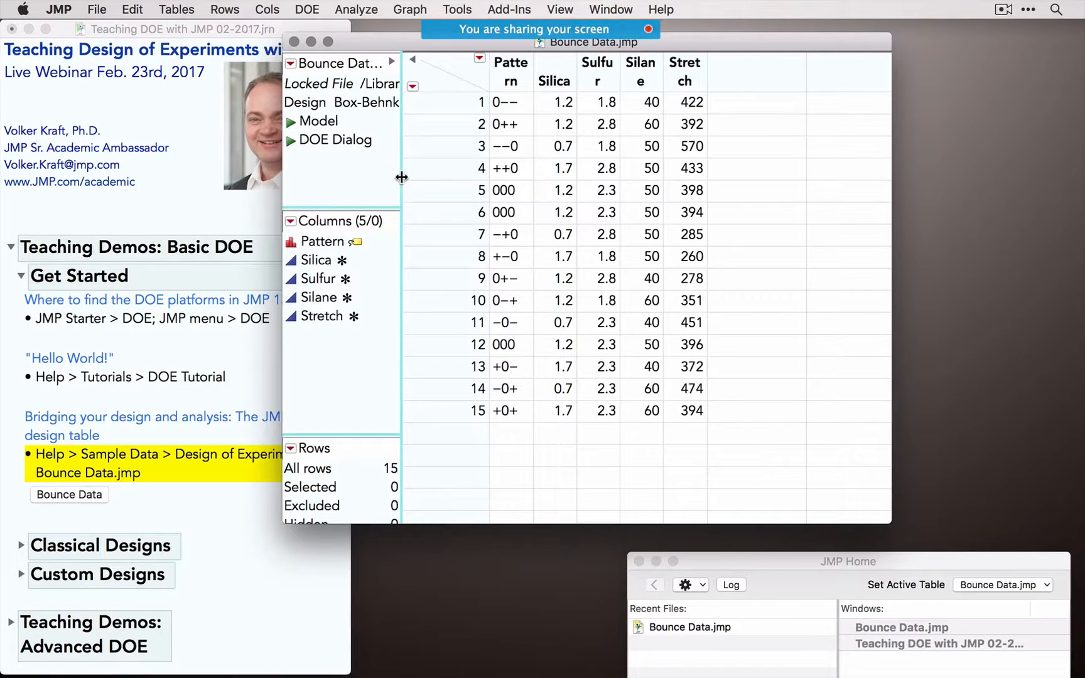
Step: Widen the Bounce Data side pane to show the full design type, and inspect the Design entry without changing it
drag(401, 178, 455, 173)
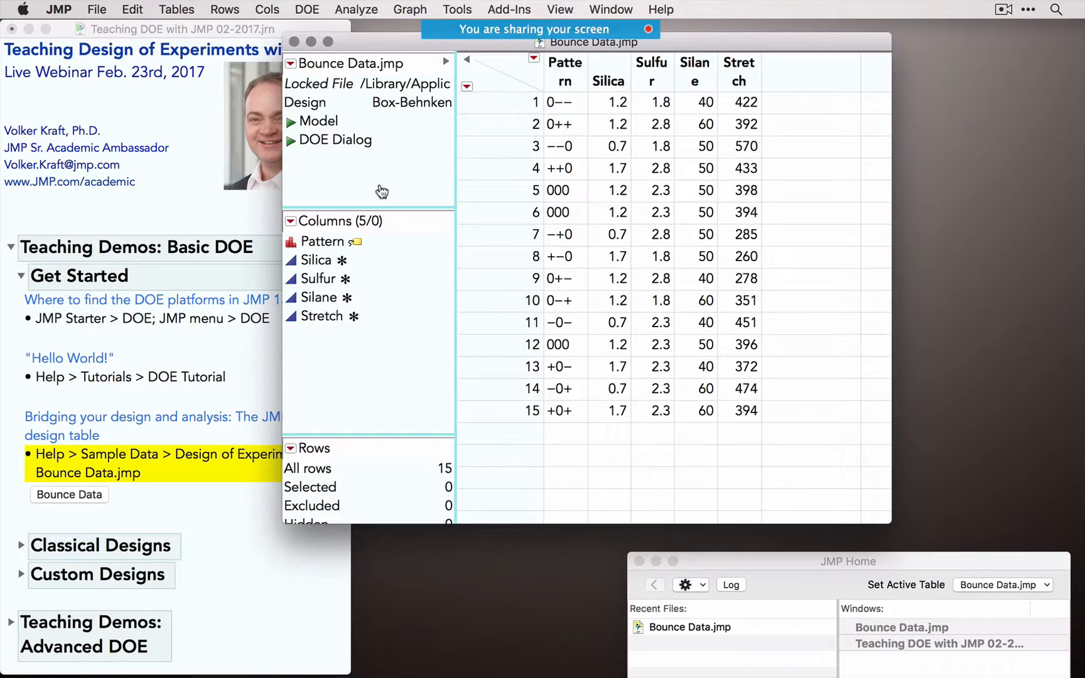
double_click(404, 102)
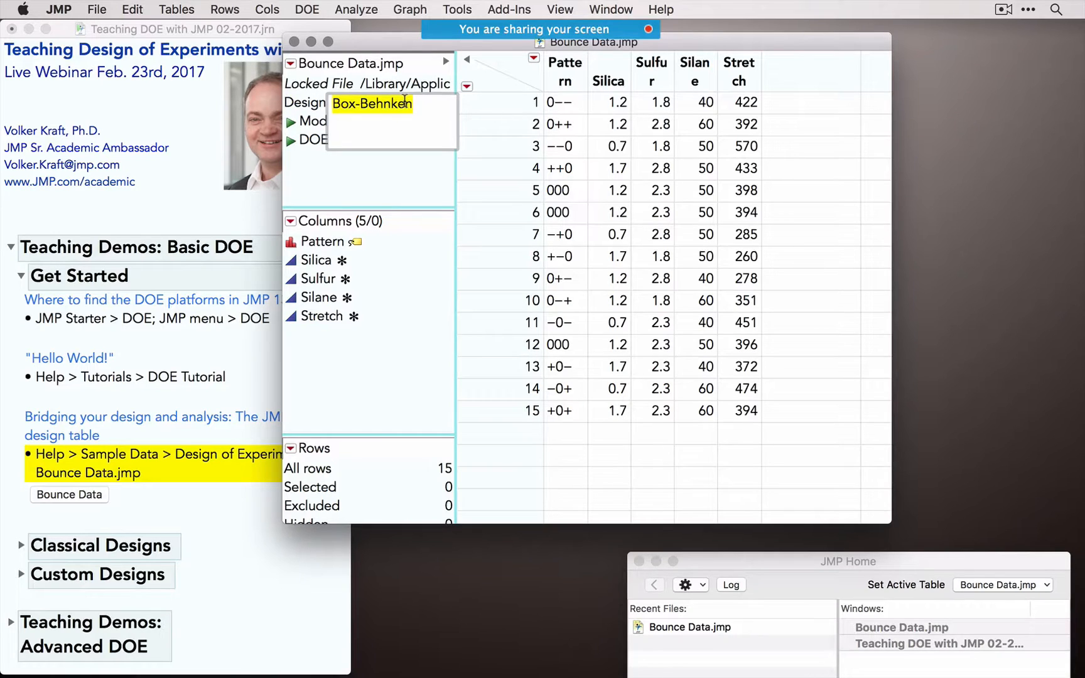
click(392, 166)
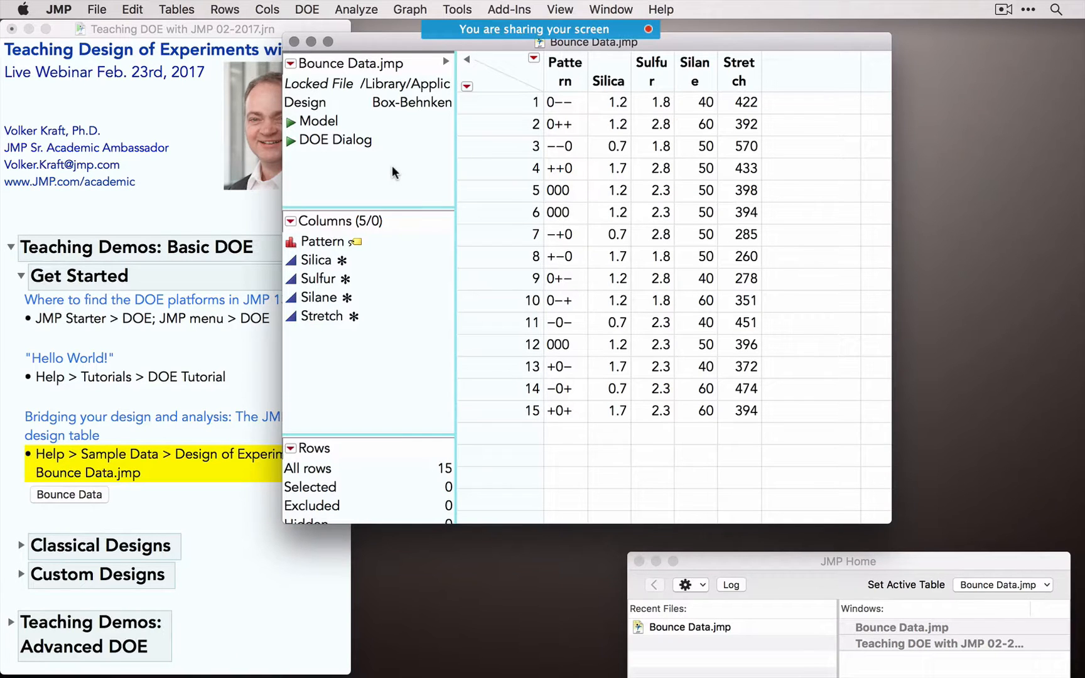
Step: Run the table's saved DOE Dialog script and review the goal and limits of the Stretch response
click(291, 141)
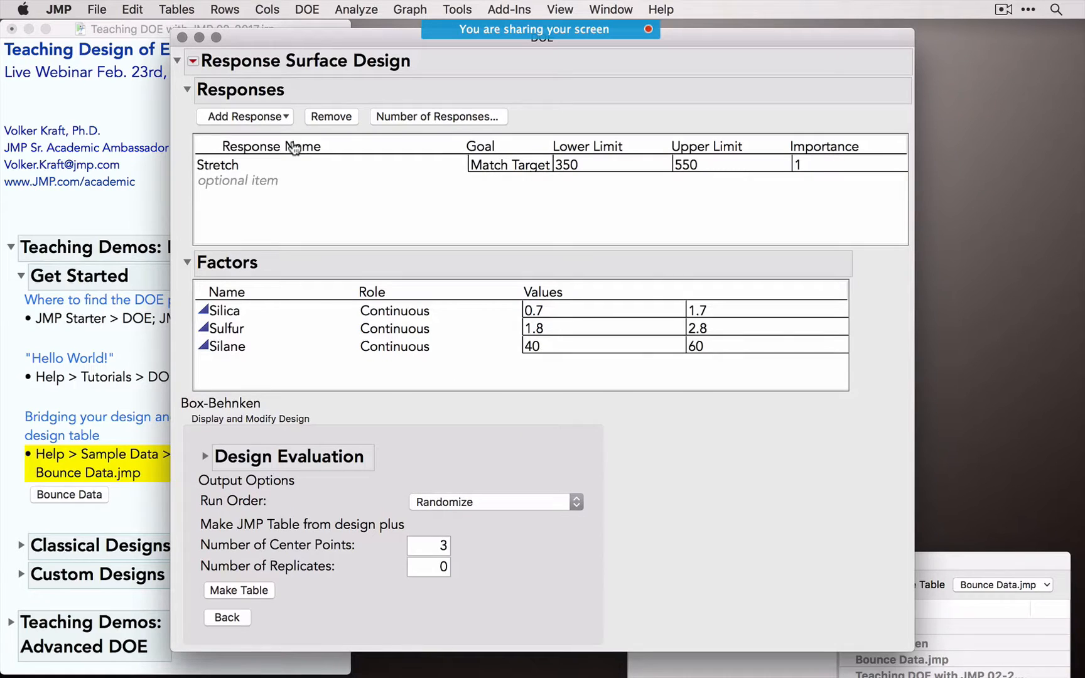
click(236, 168)
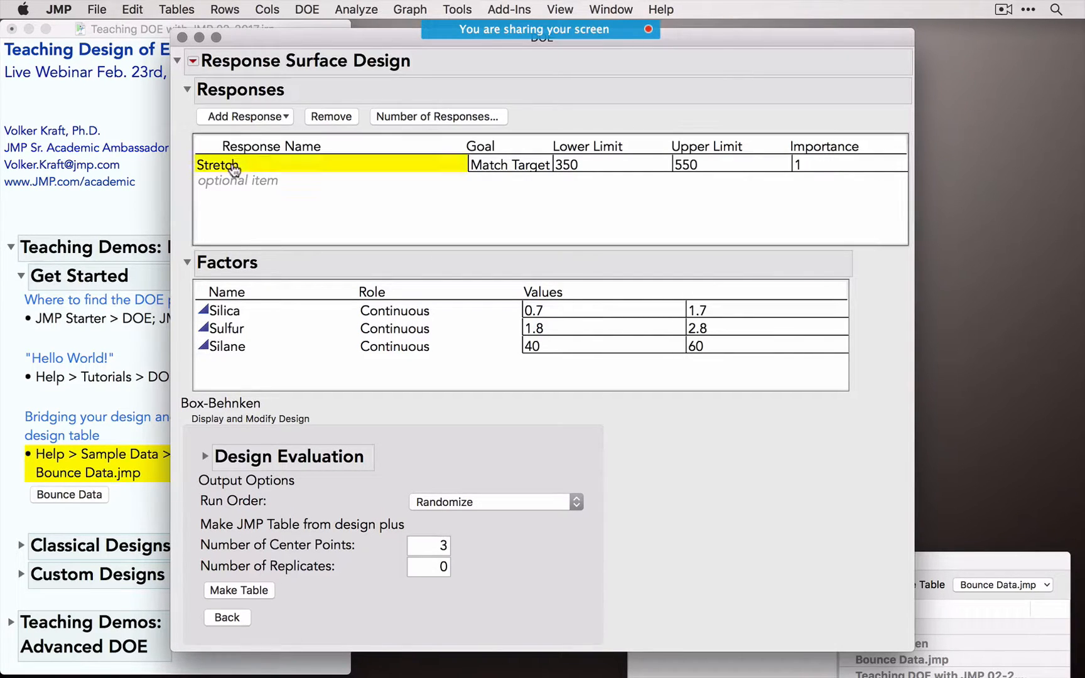
click(501, 165)
click(471, 191)
Step: Expand Design Evaluation and its Color Map on Correlations for the Box-Behnken design
click(204, 457)
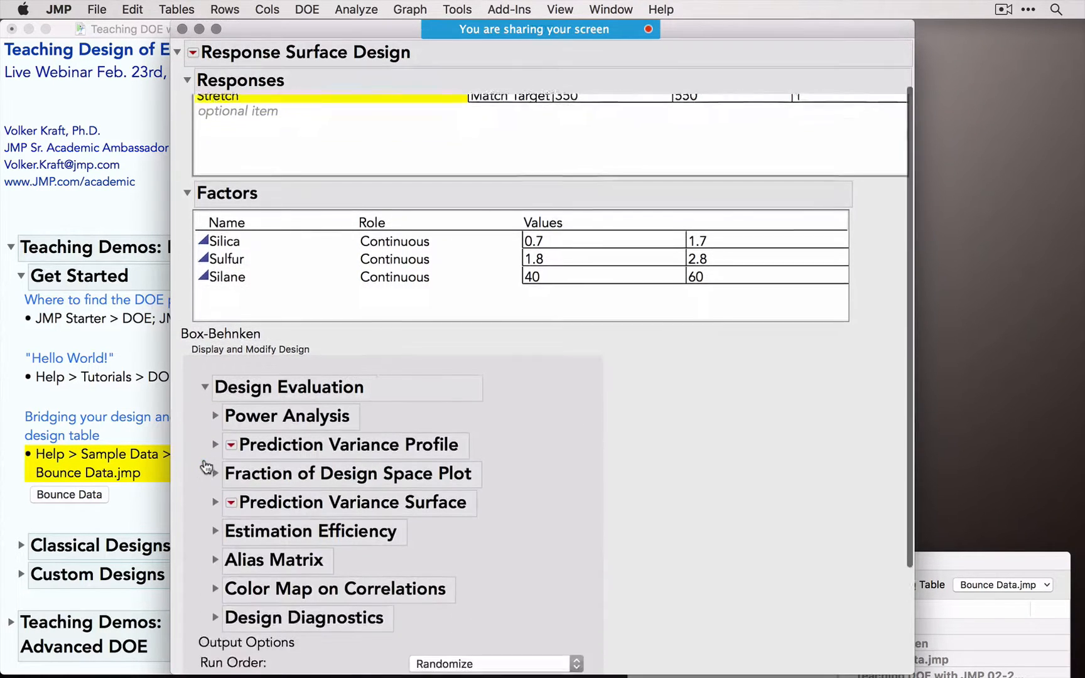
click(214, 559)
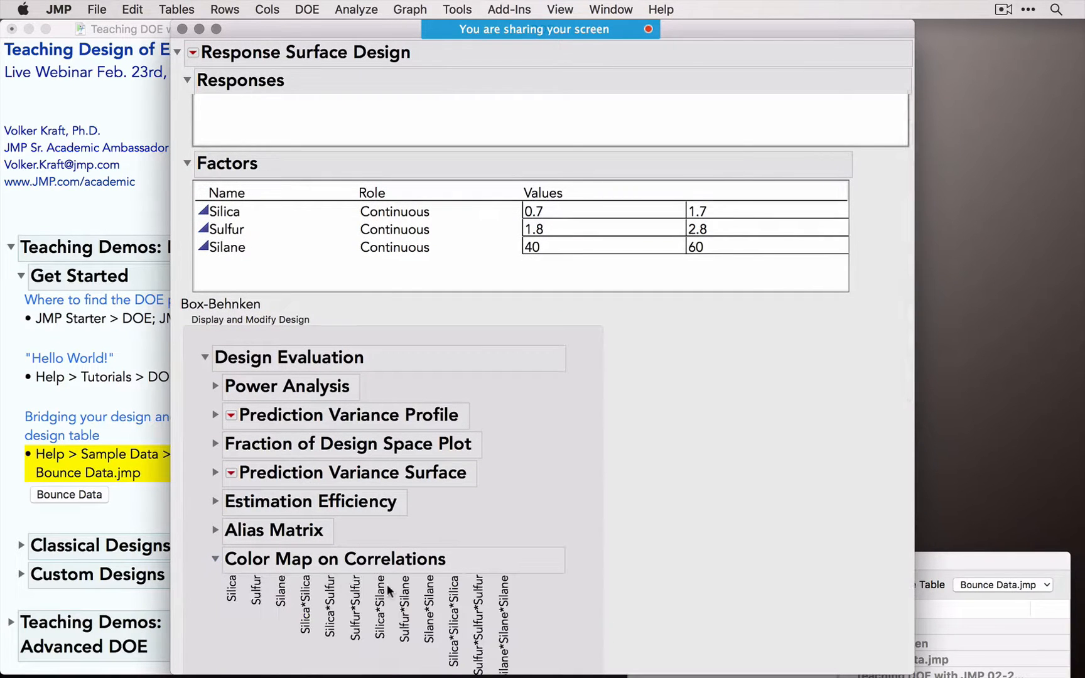
scroll(387, 583, down, 10)
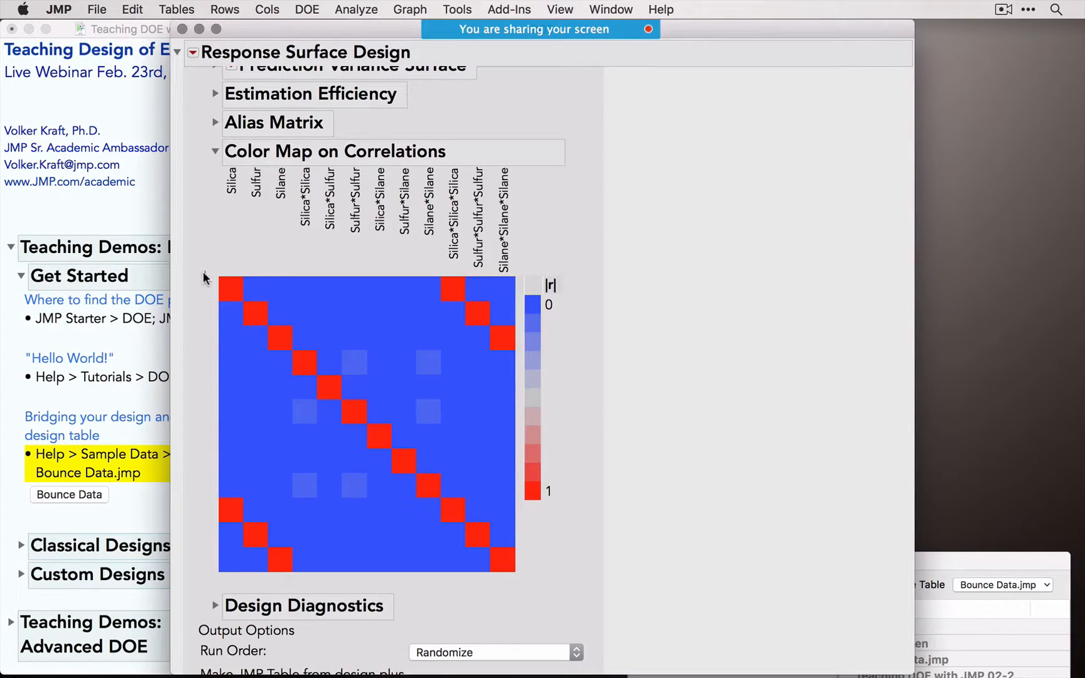
Step: Outline the main-effects and second-order blocks of the correlation map in turn, and inspect the Silica versus Silica*Silica*Silica cell
mouse_move(203, 278)
mouse_down()
mouse_move(205, 355)
mouse_move(290, 357)
mouse_move(291, 283)
mouse_move(211, 270)
mouse_up()
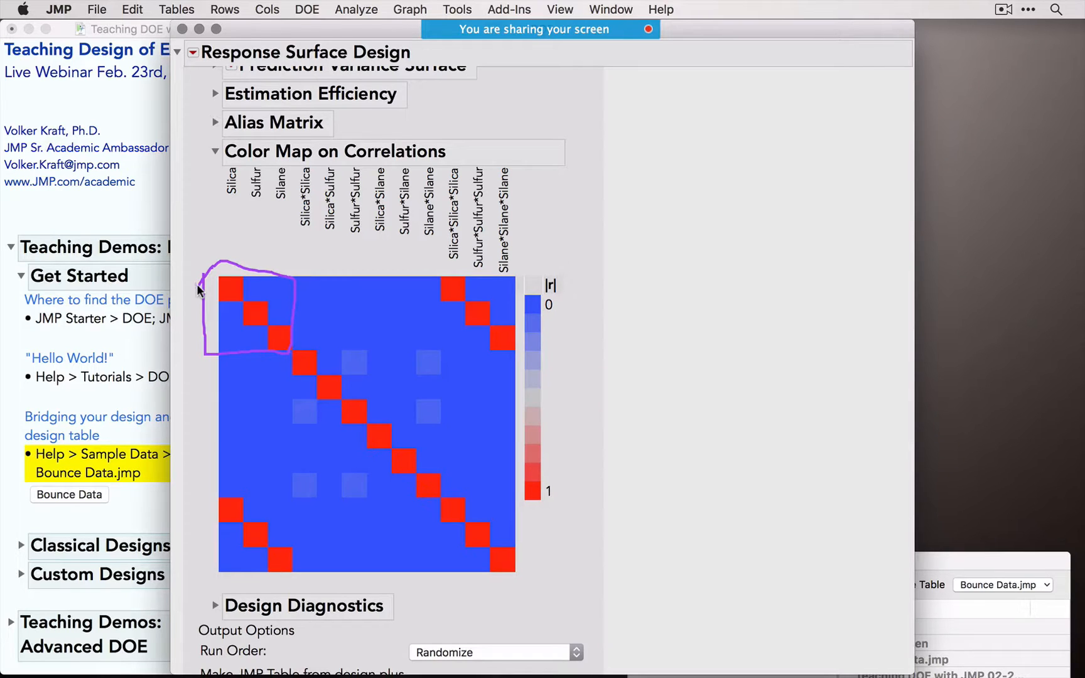
key(Escape)
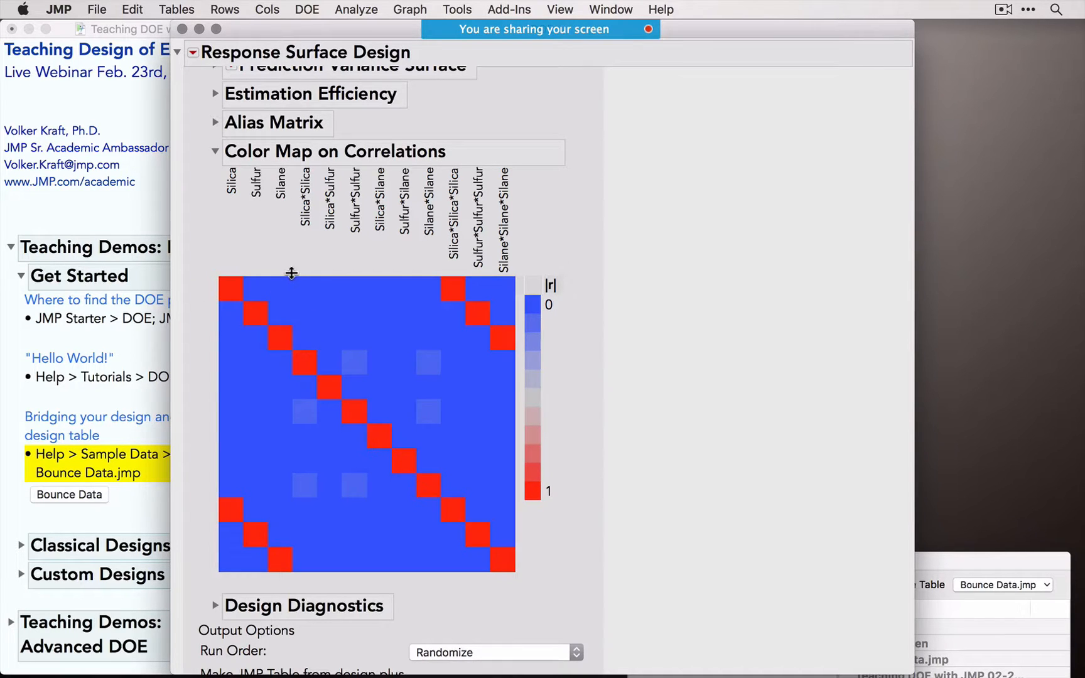
mouse_move(288, 268)
mouse_down()
mouse_move(292, 341)
mouse_move(403, 333)
mouse_move(438, 342)
mouse_move(443, 289)
mouse_move(405, 273)
mouse_up()
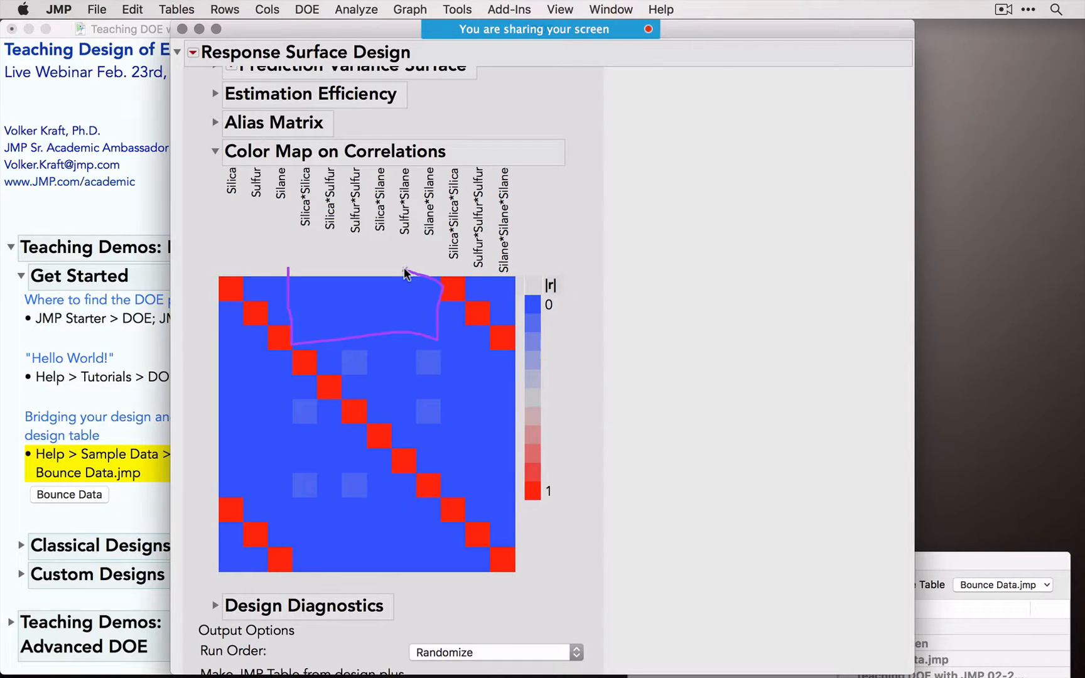
key(Escape)
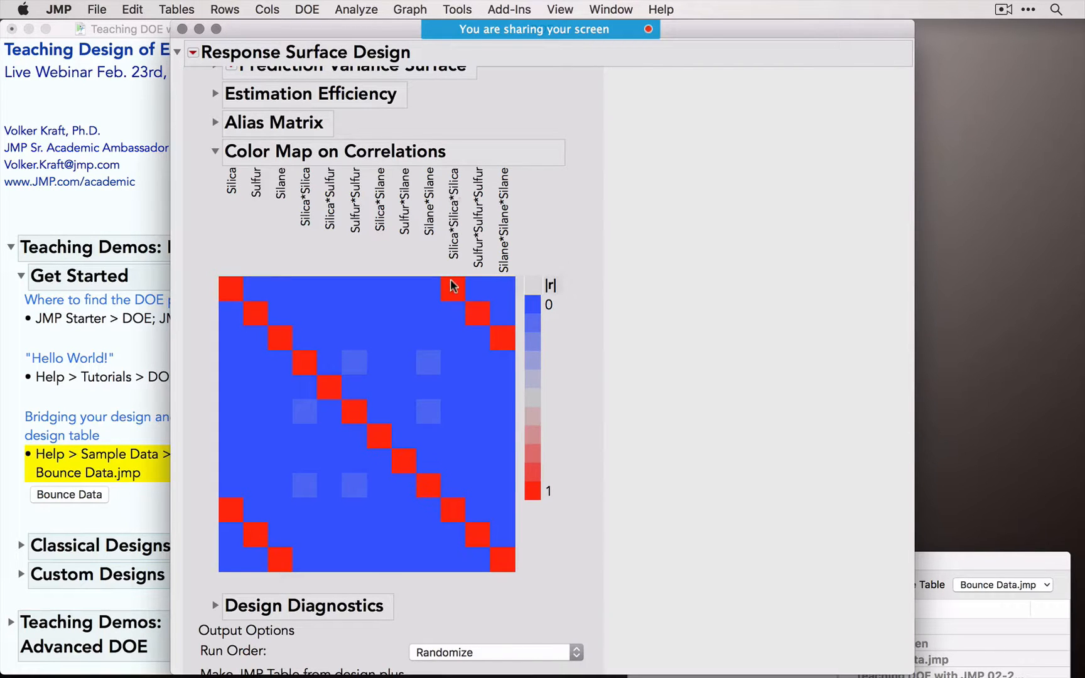
mouse_move(452, 285)
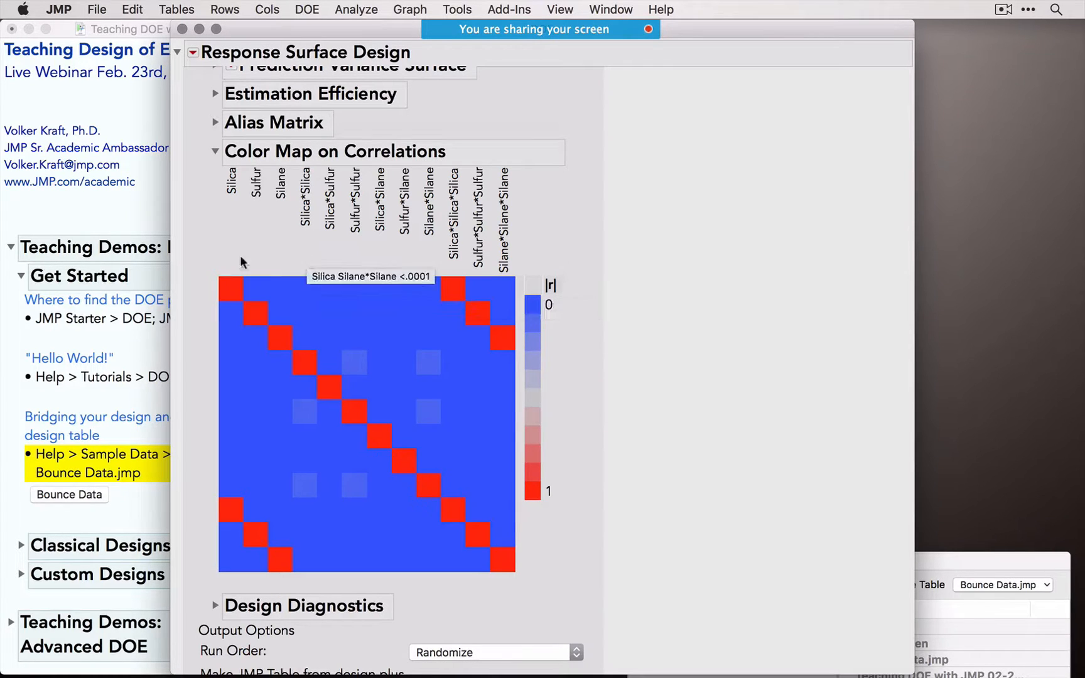
mouse_move(241, 284)
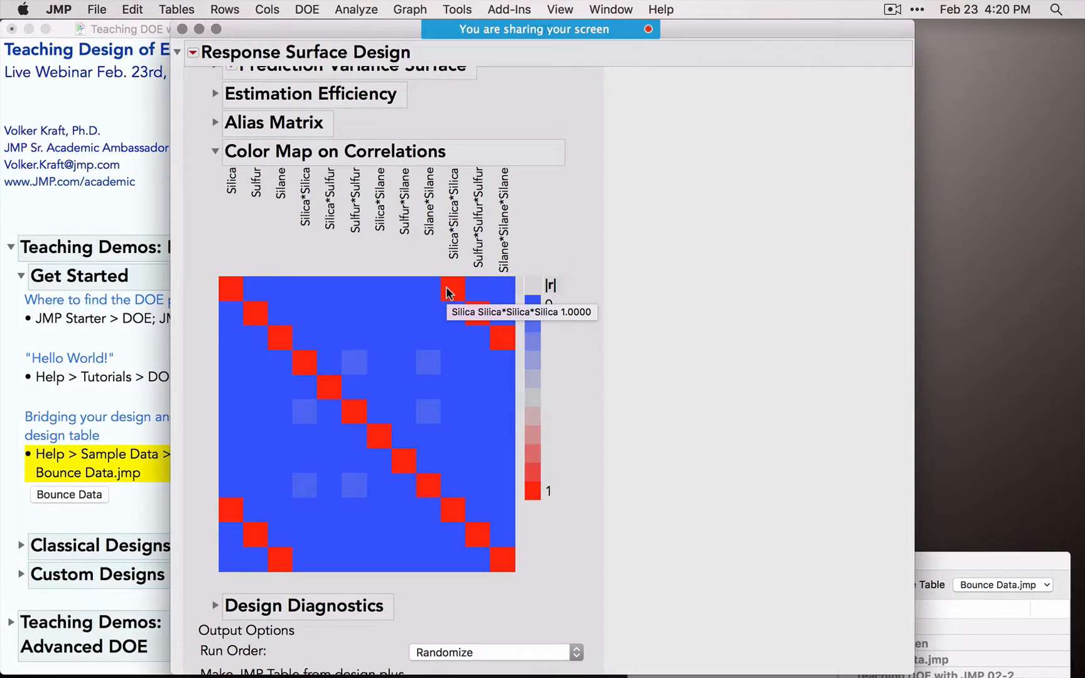
Step: Make a new Box-Behnken table from the design, check its Stretch column, and discard the table without saving
click(181, 30)
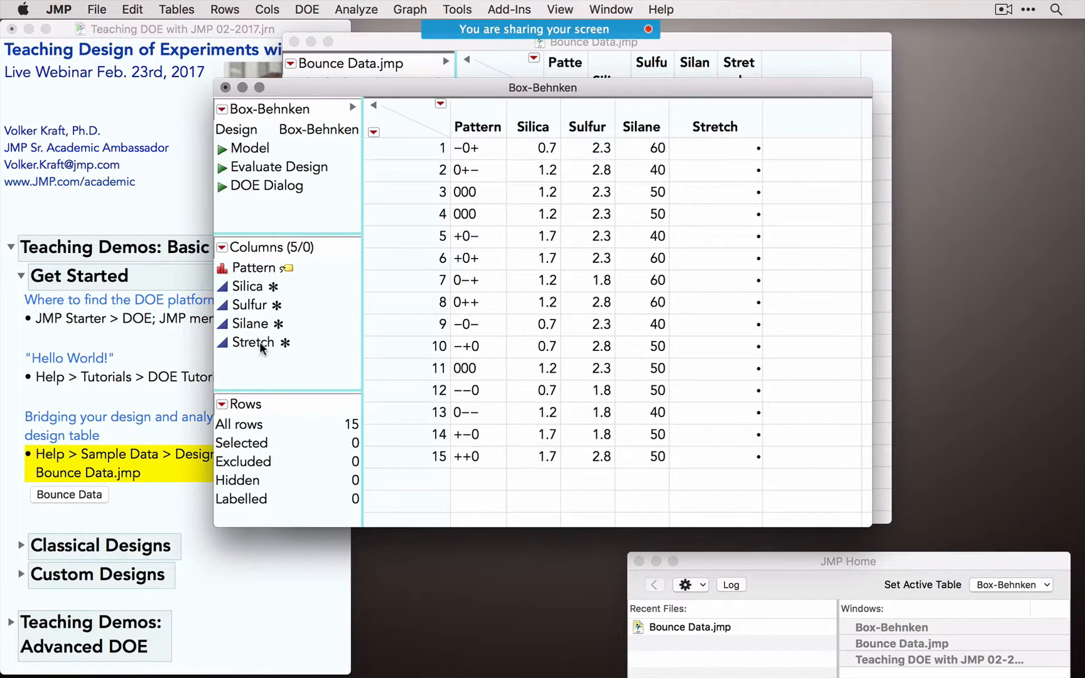
click(288, 344)
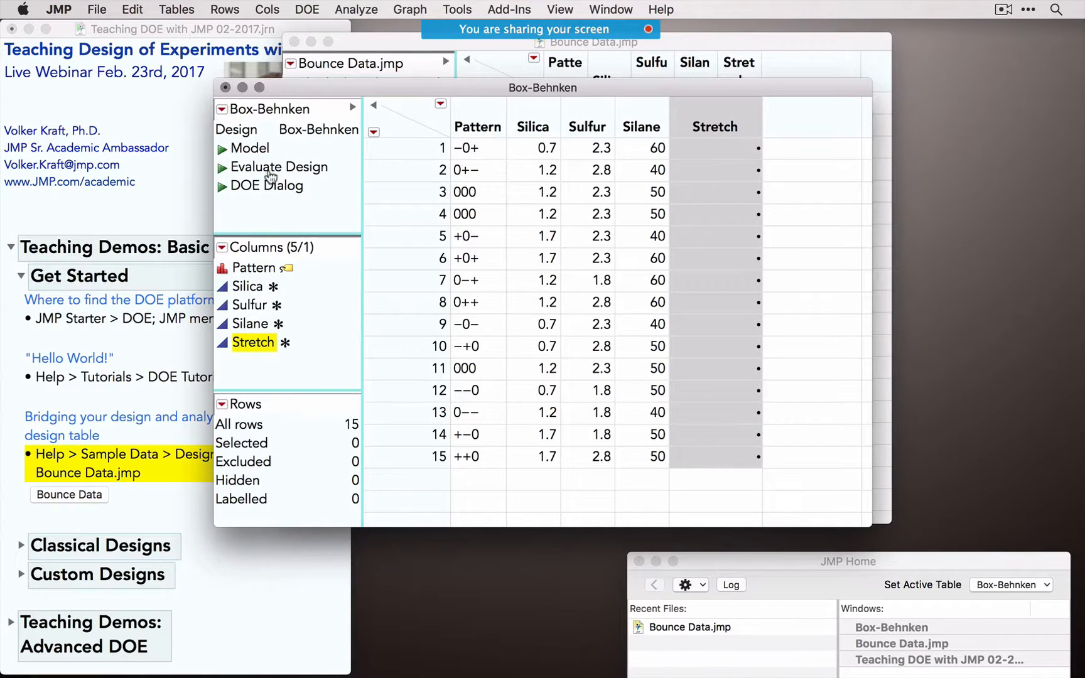
click(226, 87)
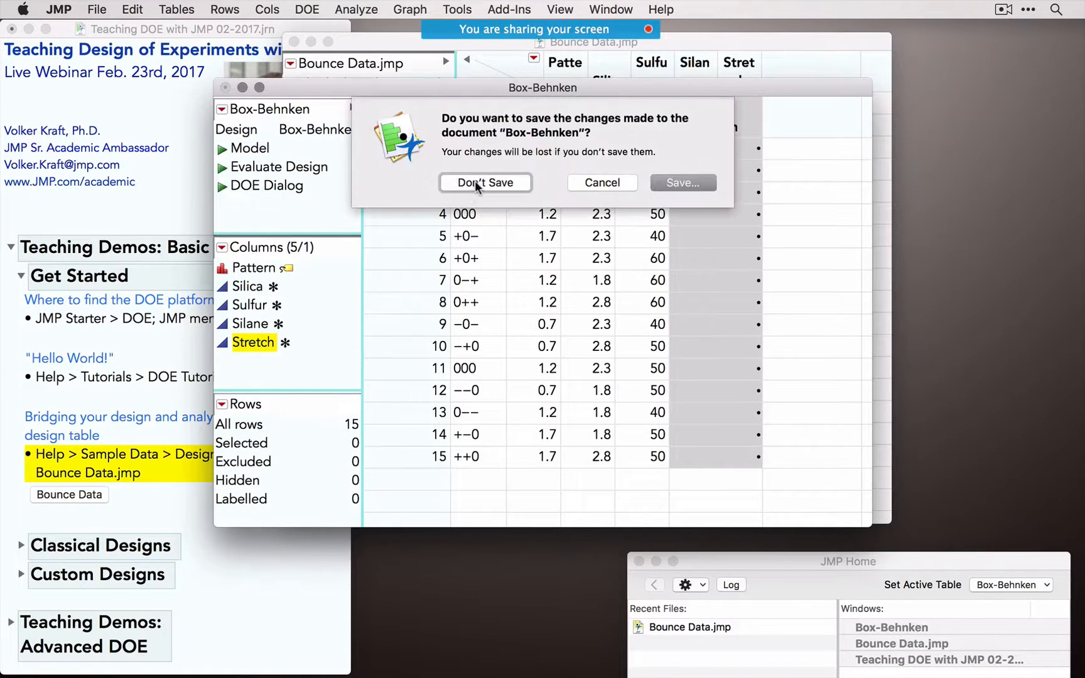
click(475, 185)
click(410, 144)
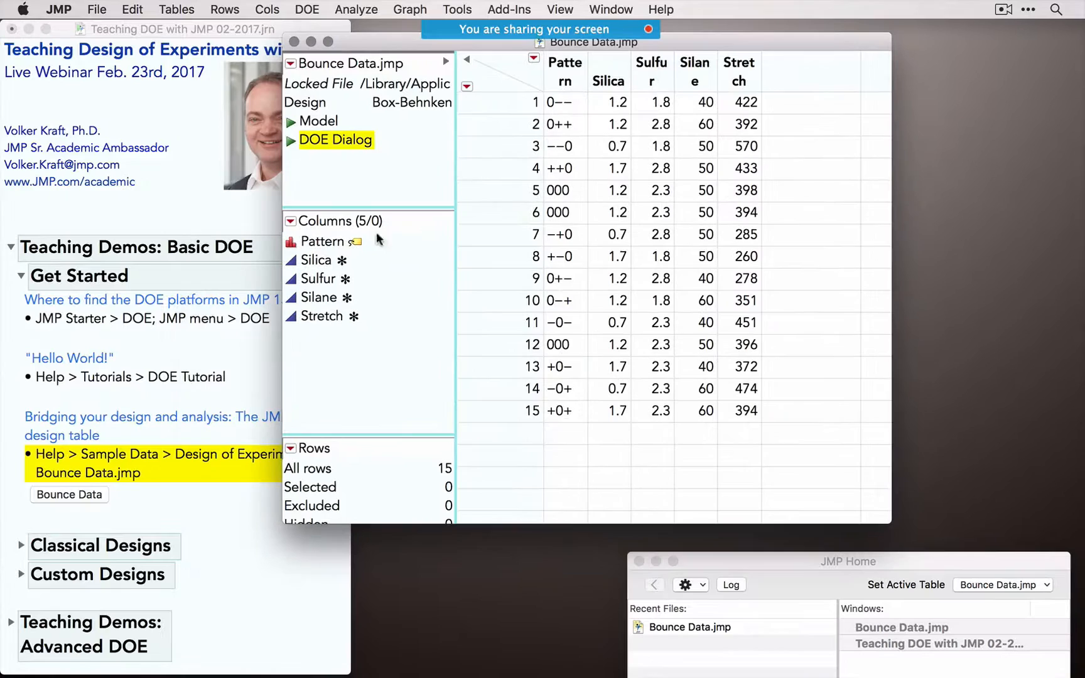
Step: Inspect the Response Limits property of the Stretch column in Bounce Data, and dismiss it without changes
click(355, 318)
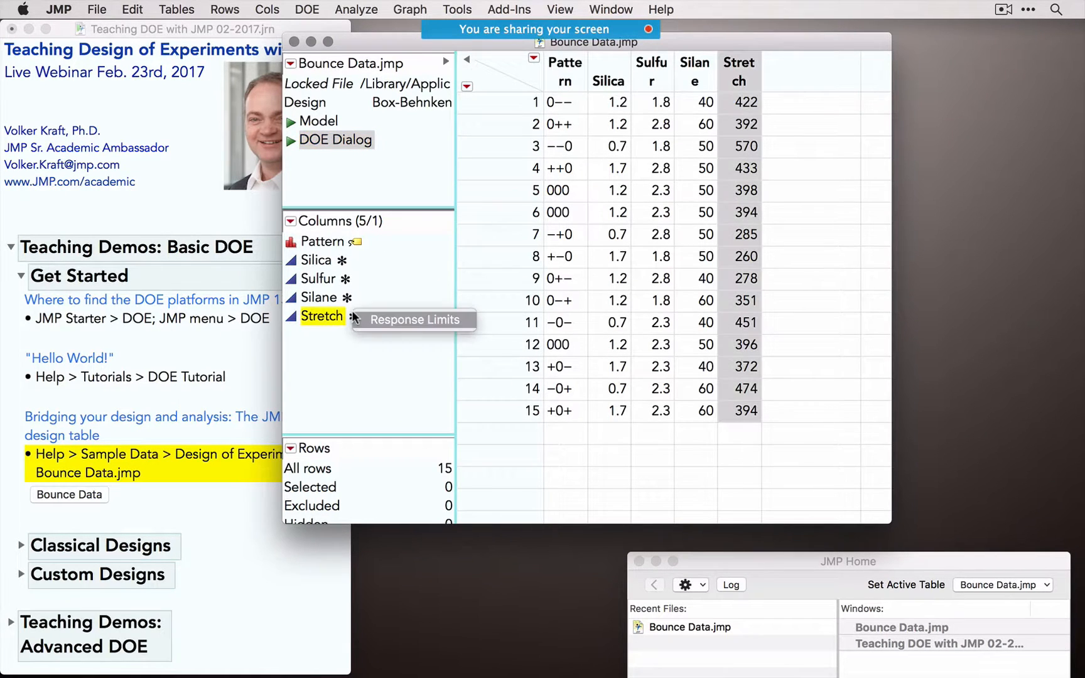
click(388, 322)
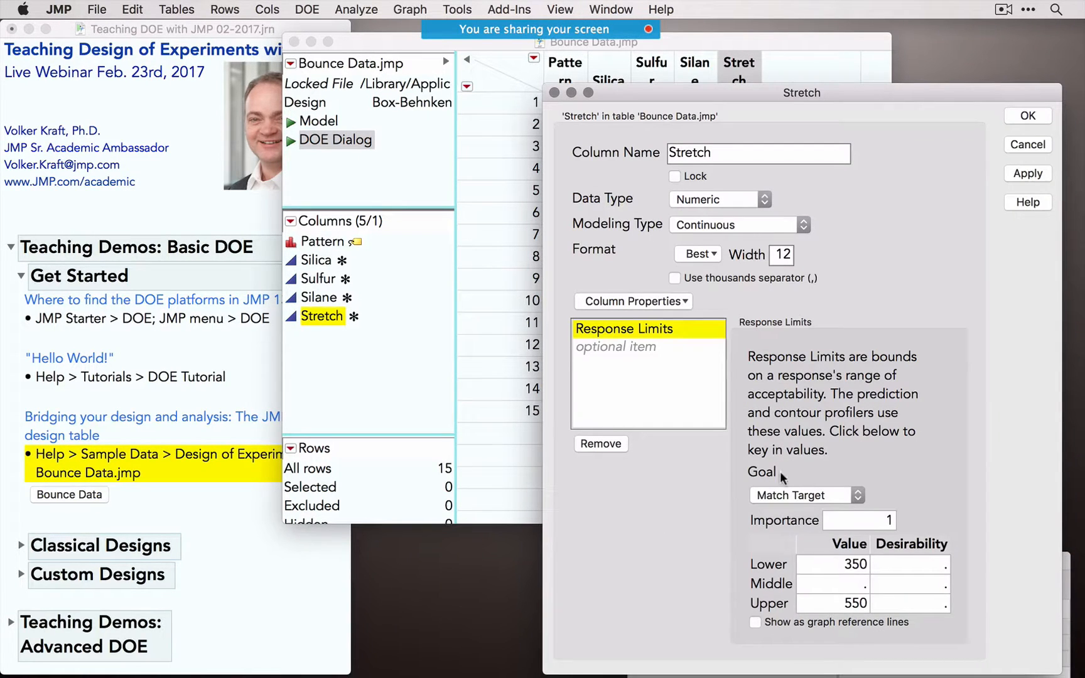
click(1033, 149)
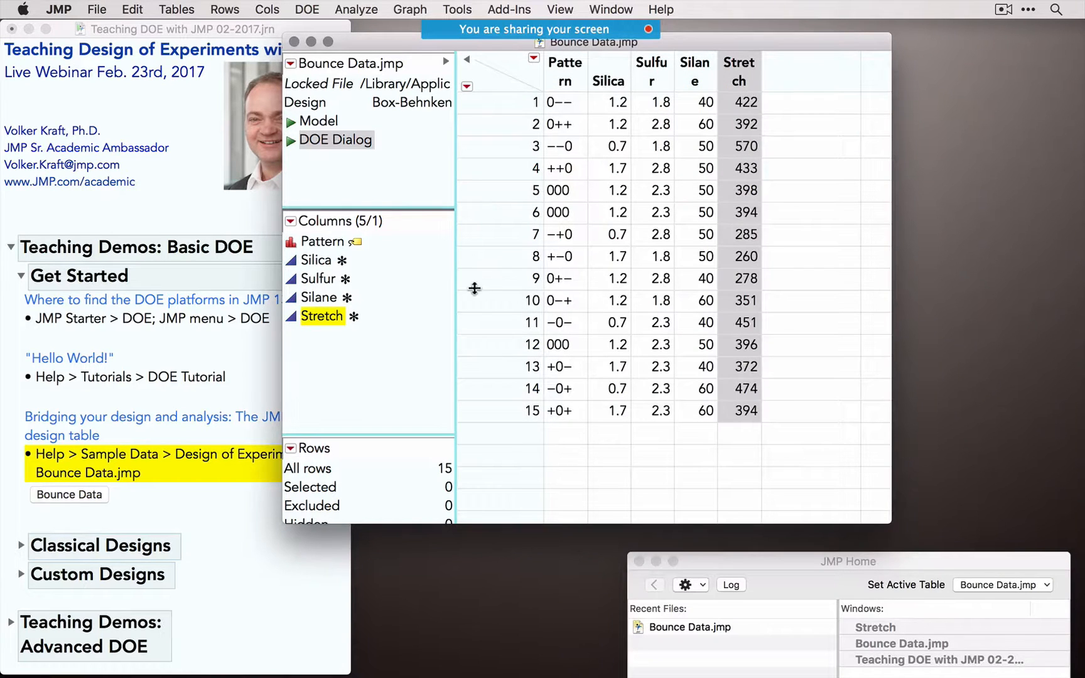
Step: Review Silane's Coding, Design Role and Factor Changes properties without altering them, and highlight the Pattern column
click(347, 297)
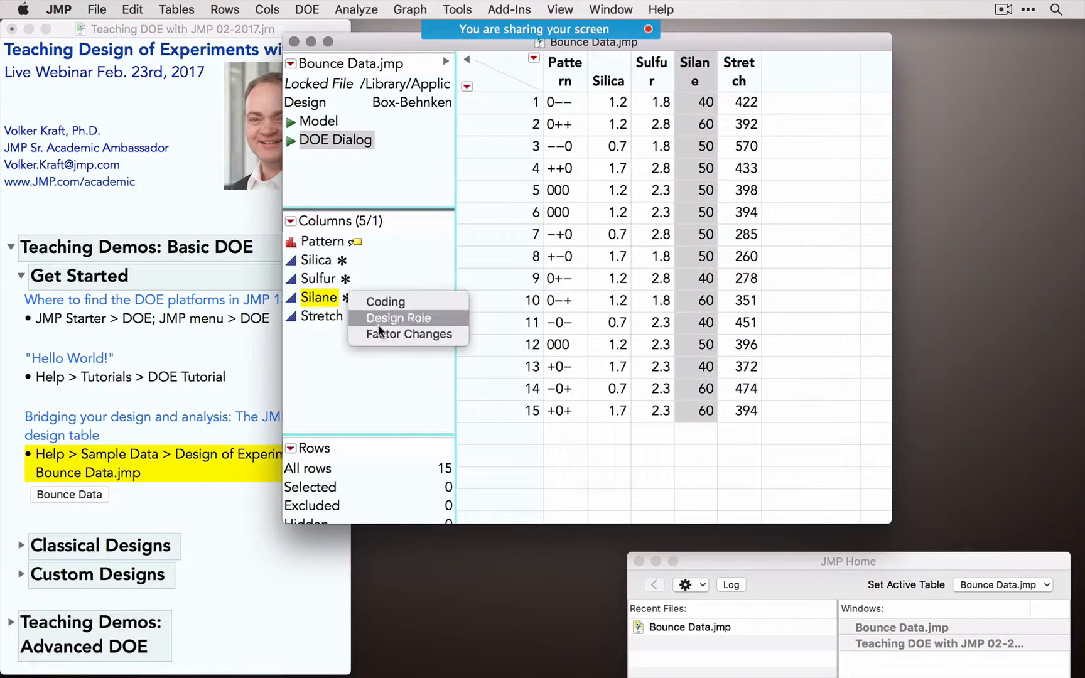
click(385, 297)
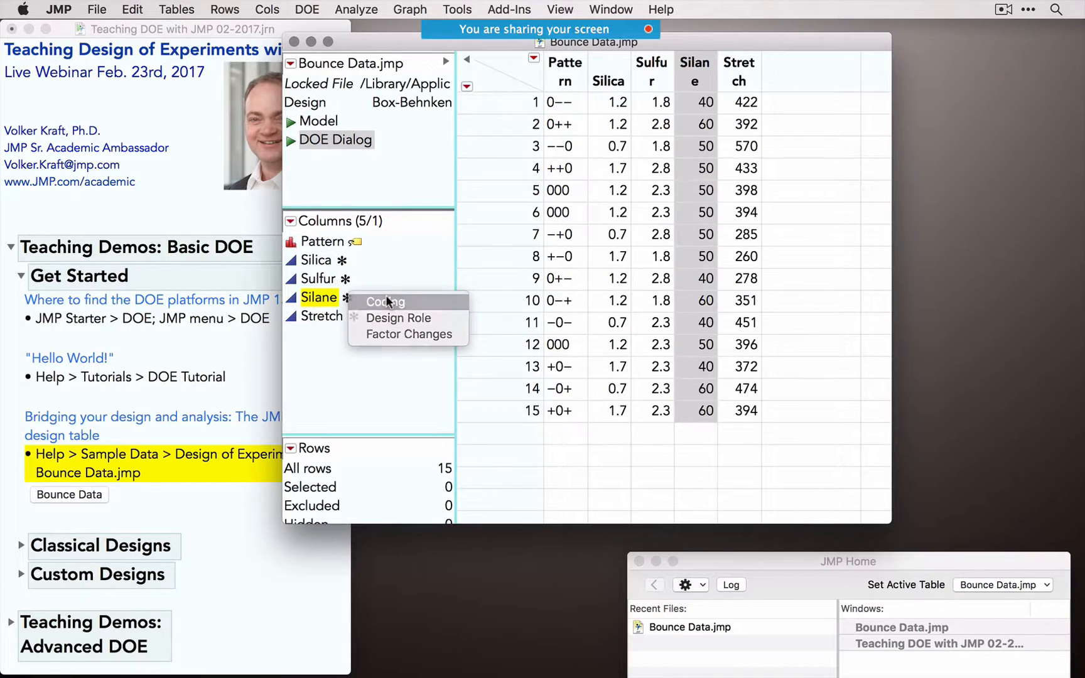
click(637, 444)
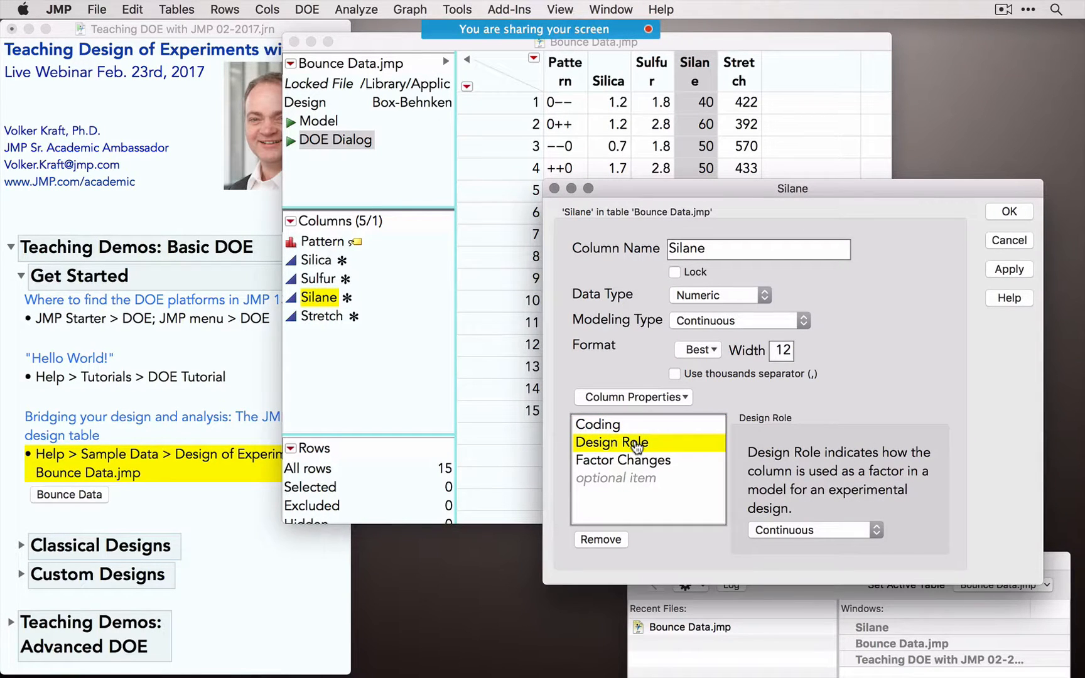
click(640, 462)
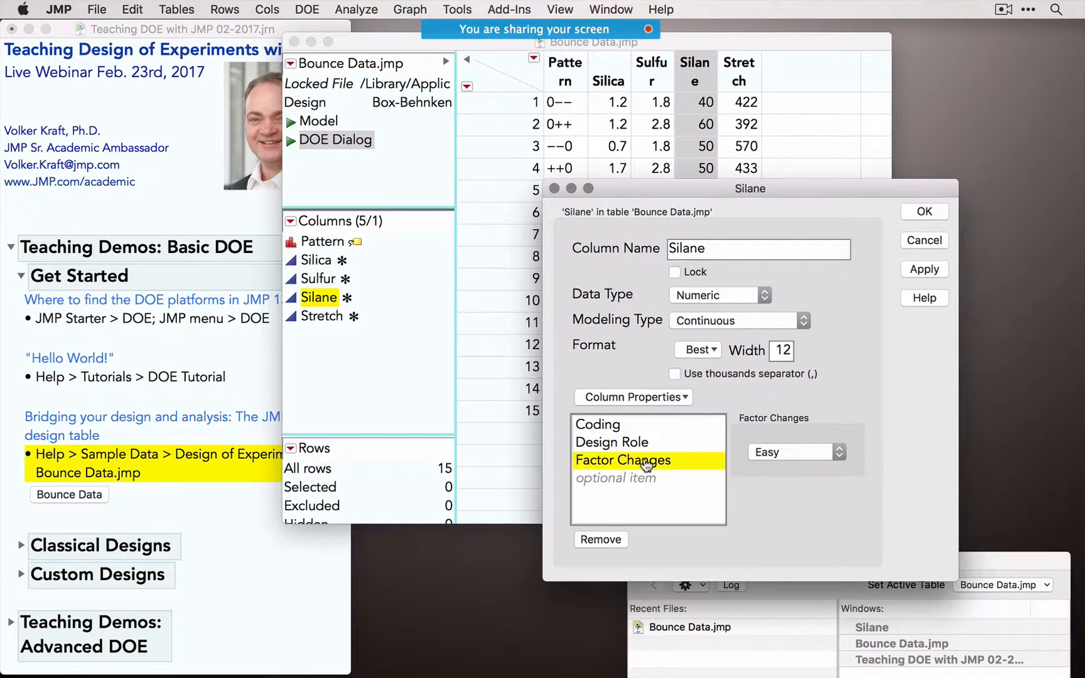
click(924, 241)
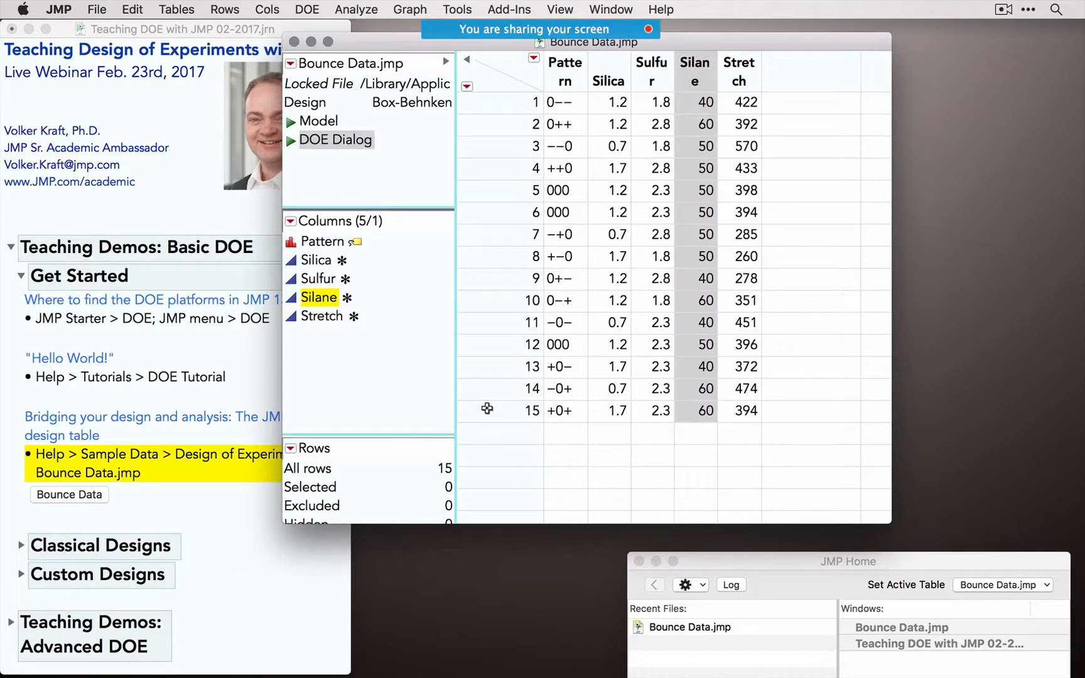
click(316, 242)
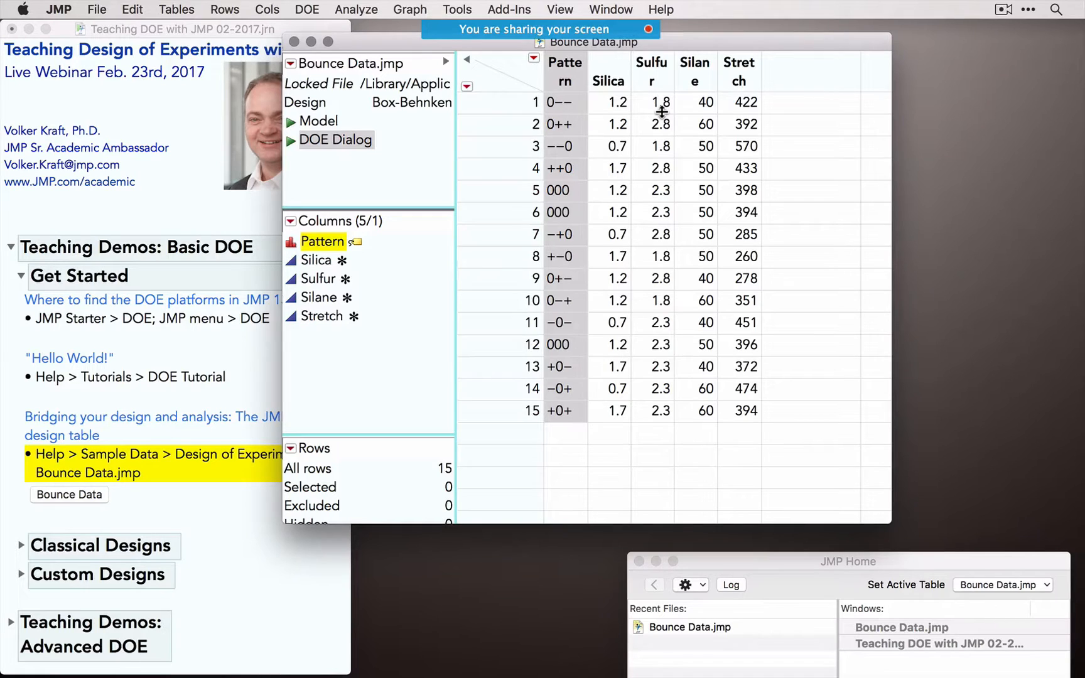
Step: Clear the Pattern highlight, glance at the special-purpose designs, and open the Fit Two Level Screening analysis for Bounce Data
click(385, 190)
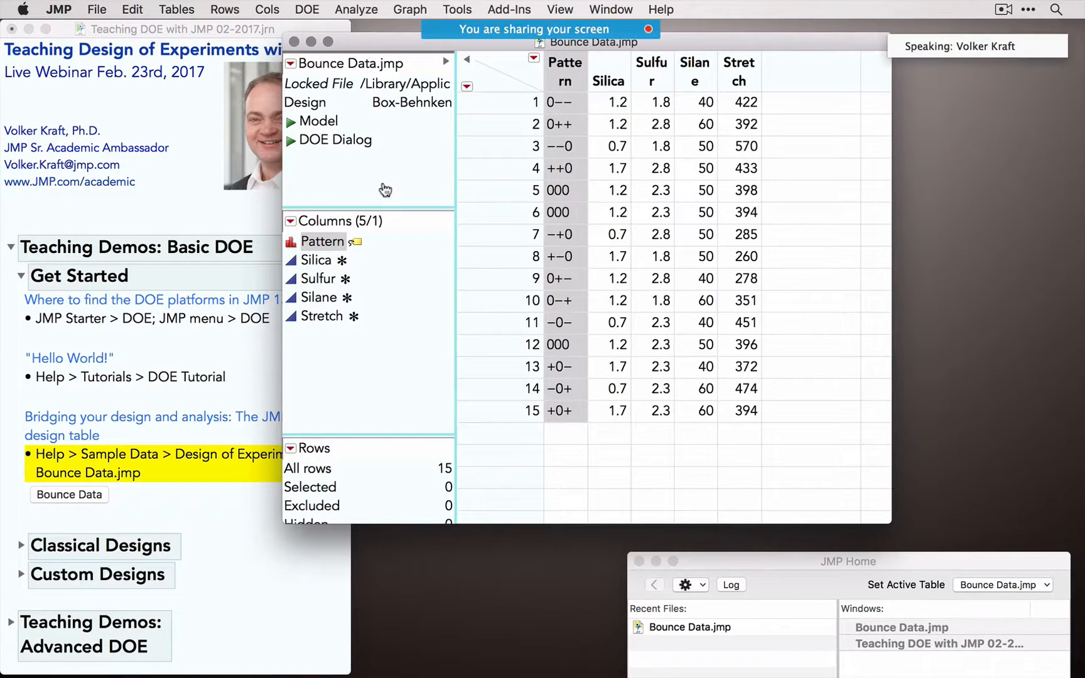
click(309, 10)
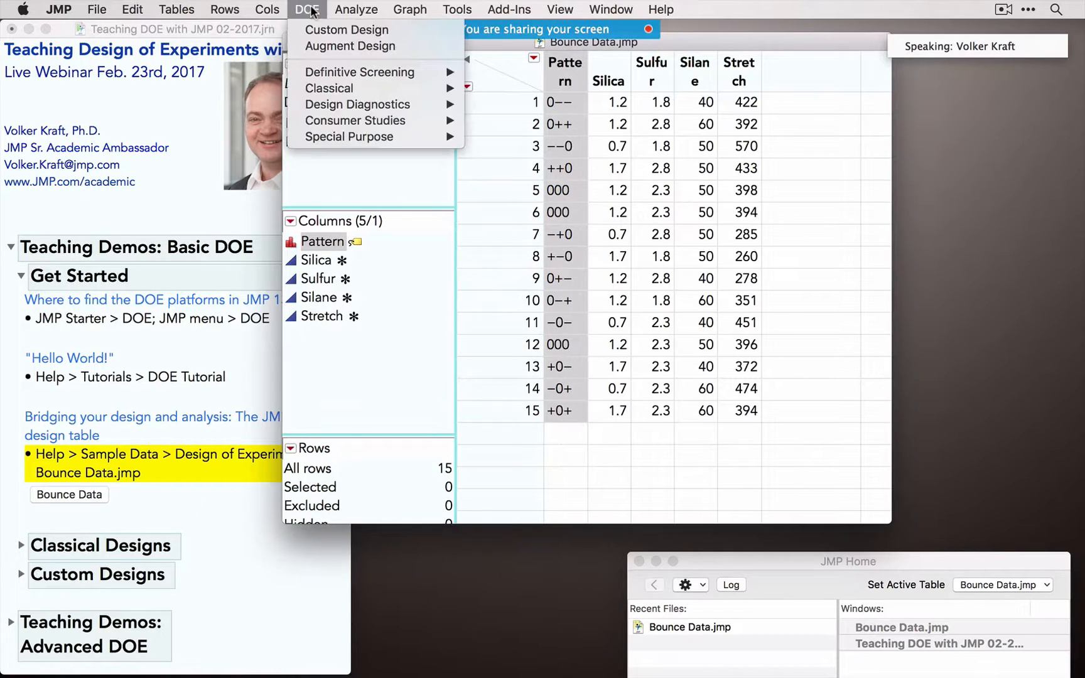
mouse_move(350, 139)
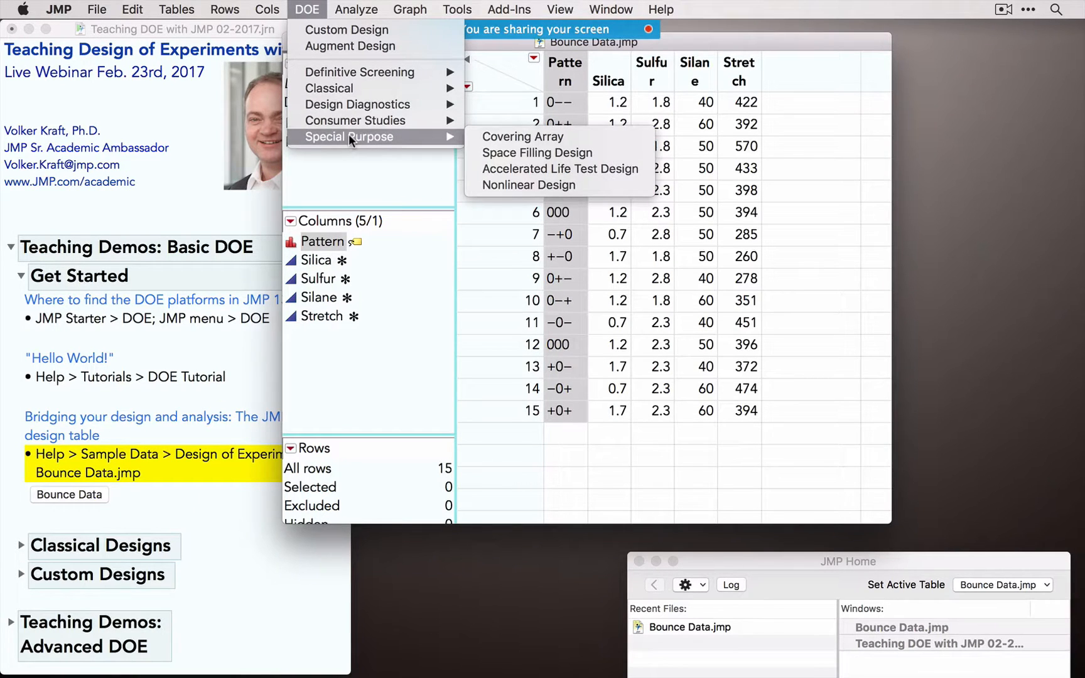
mouse_move(362, 7)
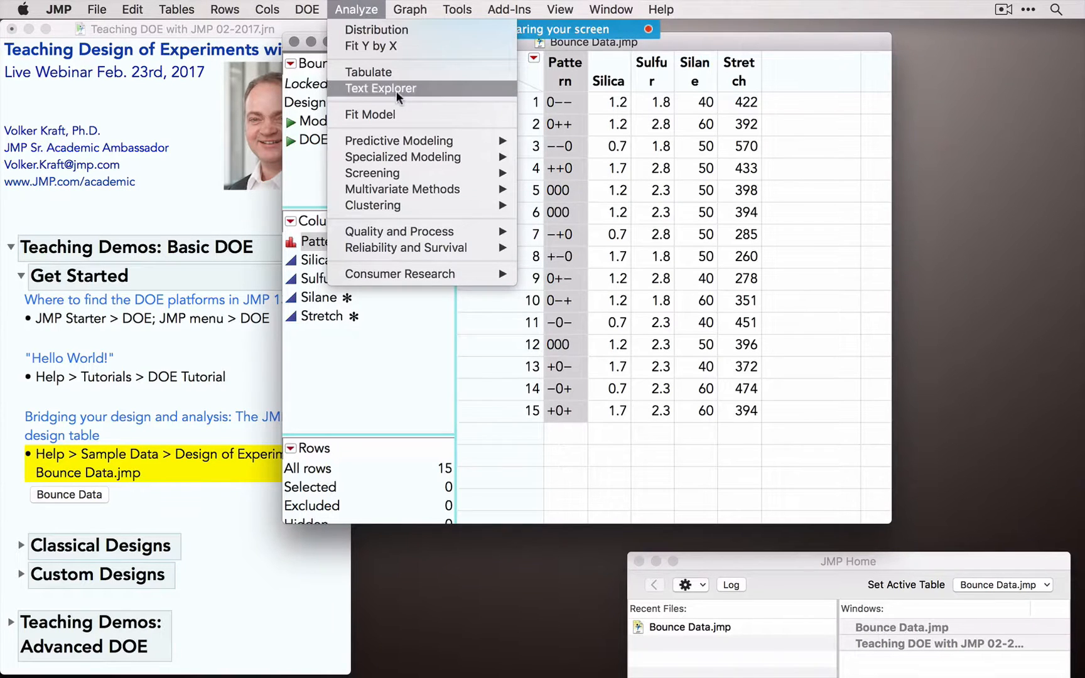
mouse_move(409, 159)
mouse_move(551, 251)
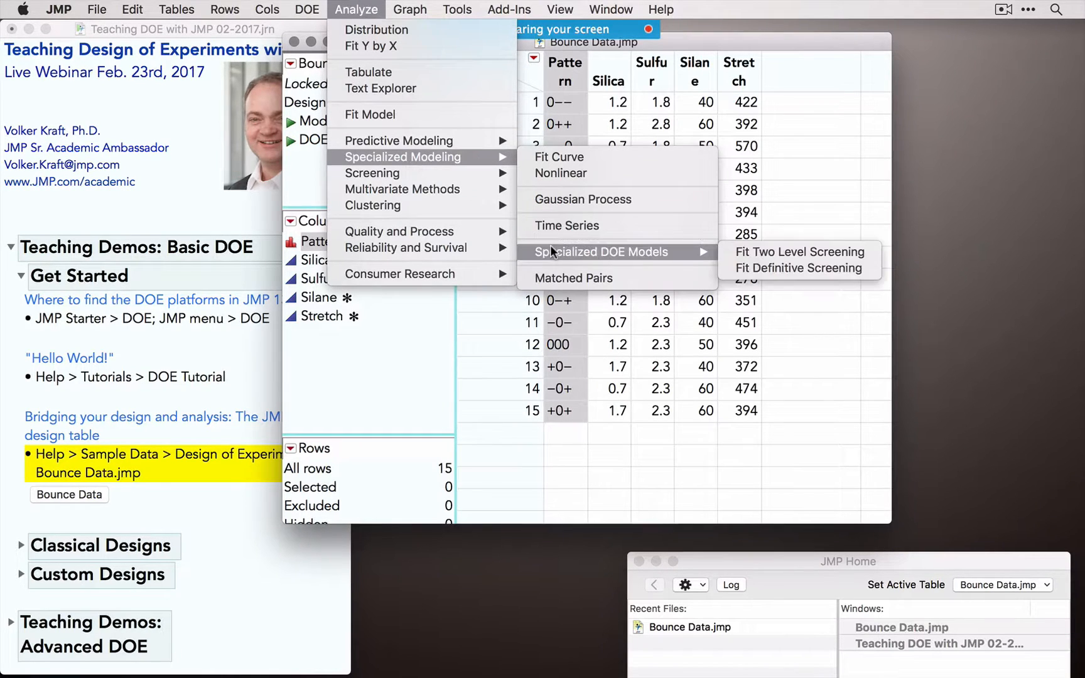
click(772, 250)
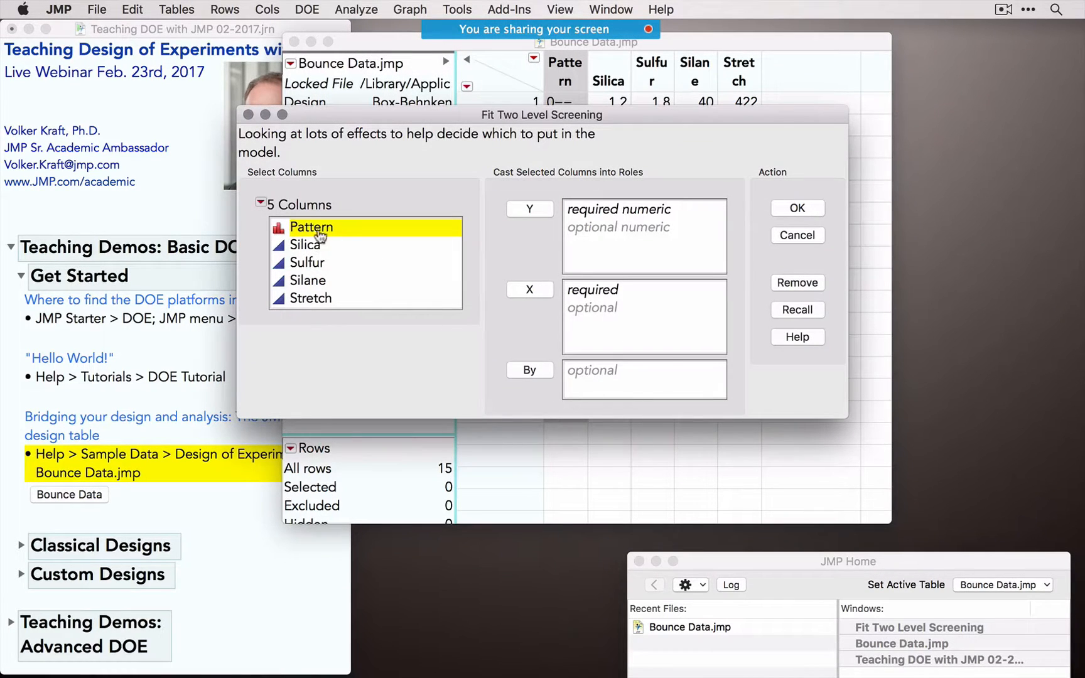
Step: Assign Stretch as the response and Silica, Sulfur and Silane as the factors, and run the two-level screening
click(327, 305)
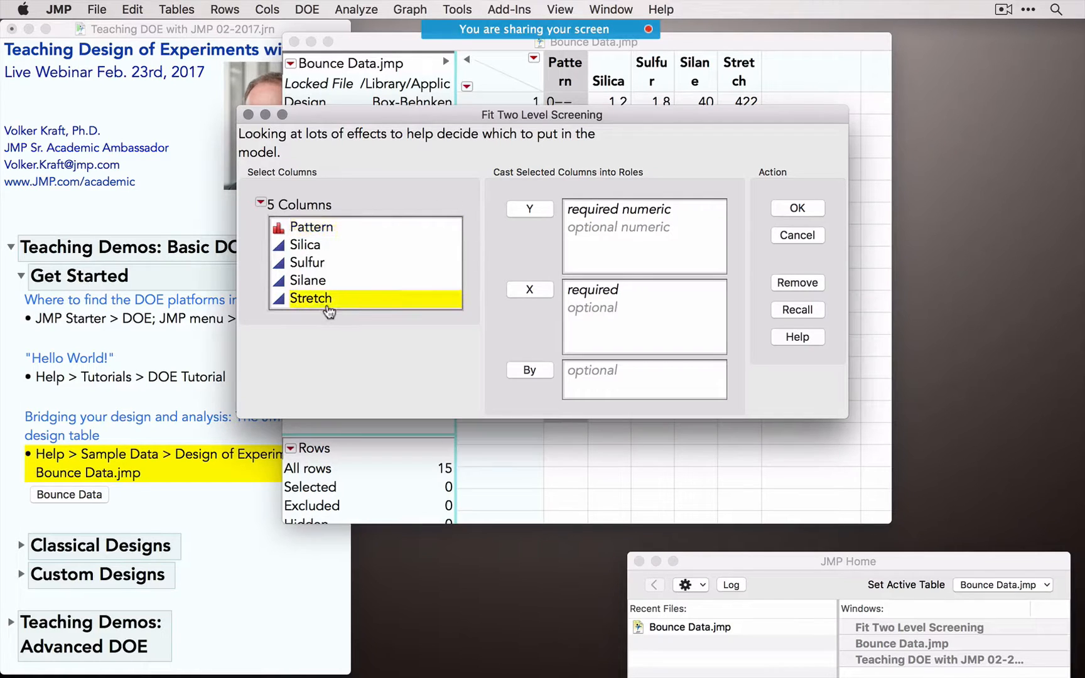
click(529, 210)
click(318, 249)
drag(318, 249, 322, 281)
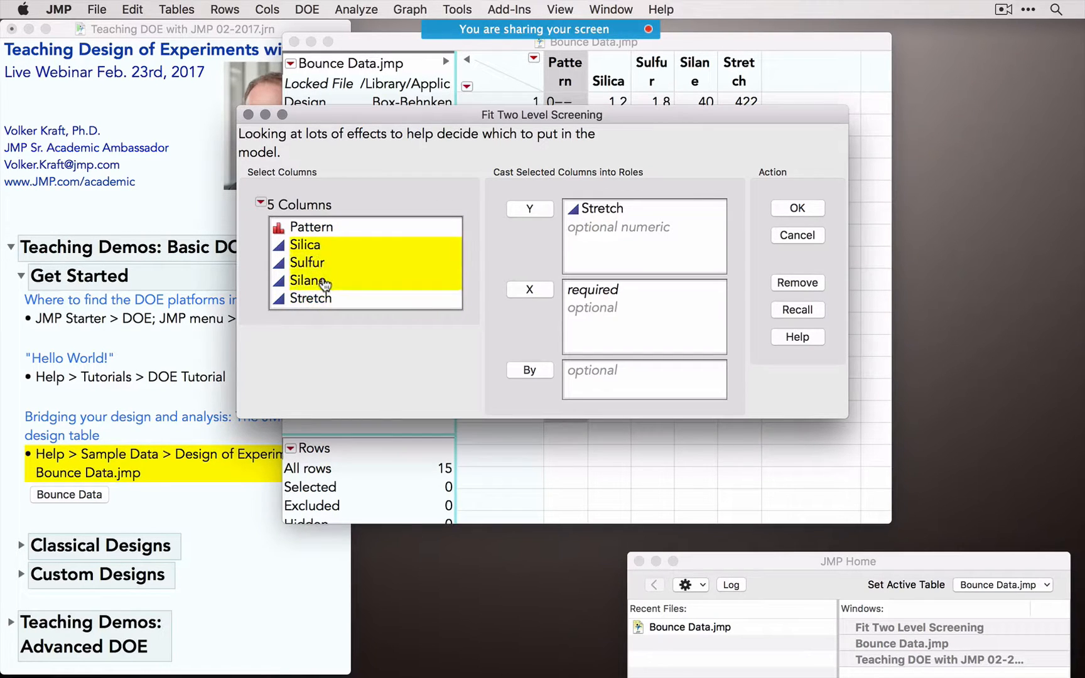
click(530, 290)
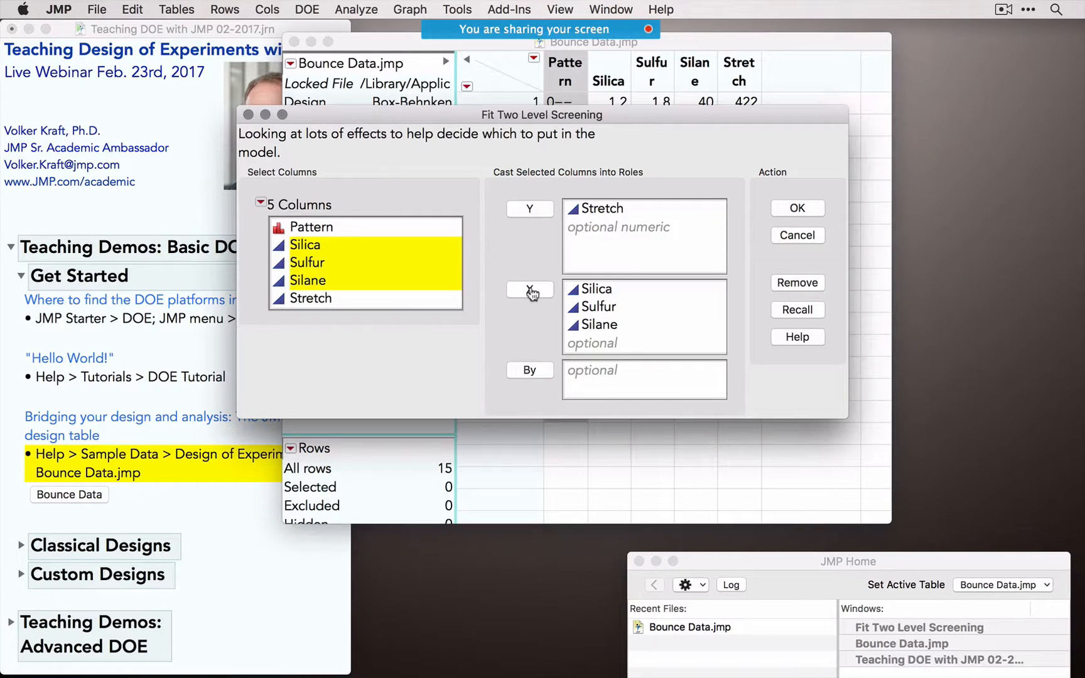
click(796, 210)
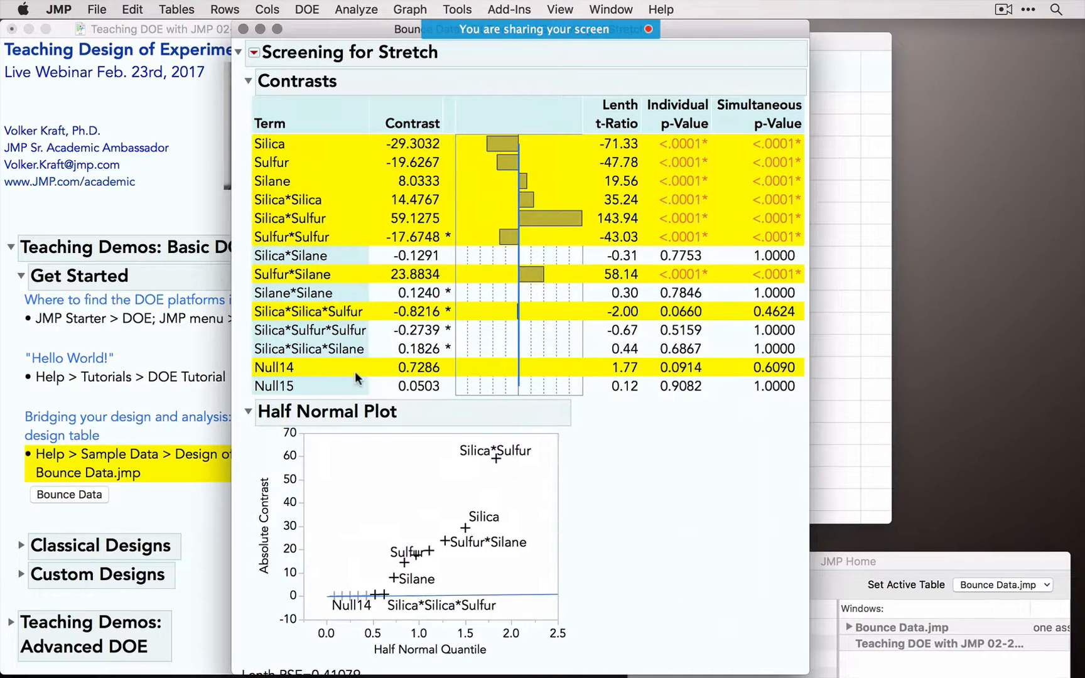
Step: Deselect the Null14 term in the Contrasts table, and review the Half Normal Plot and the notes below it
click(353, 370)
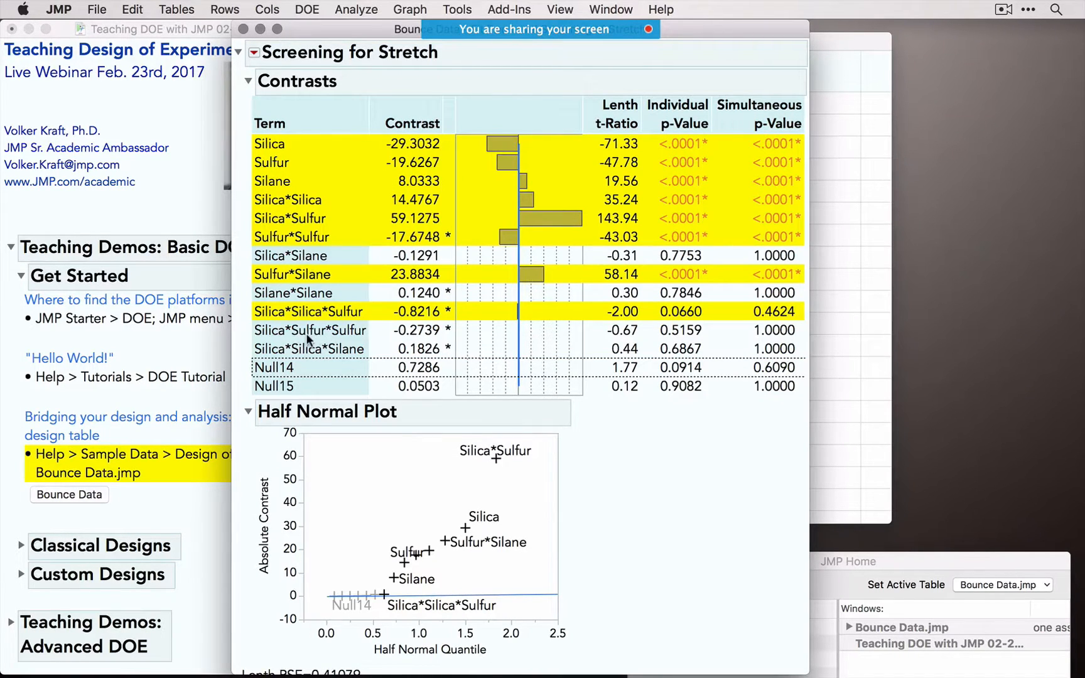
scroll(617, 472, down, 2)
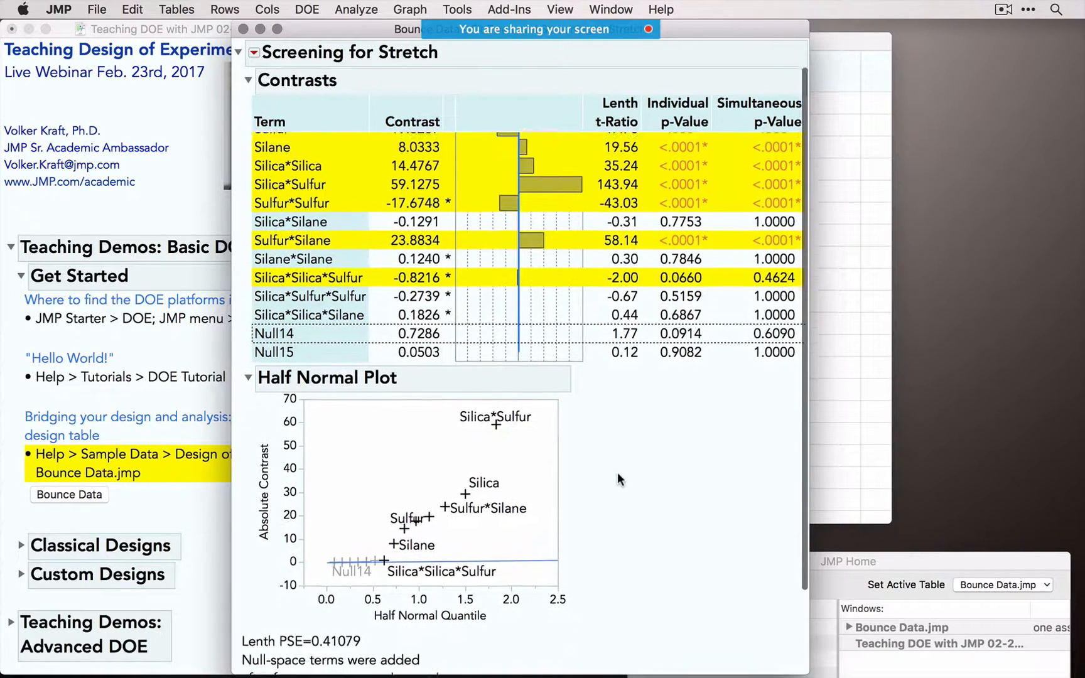
scroll(617, 472, down, 3)
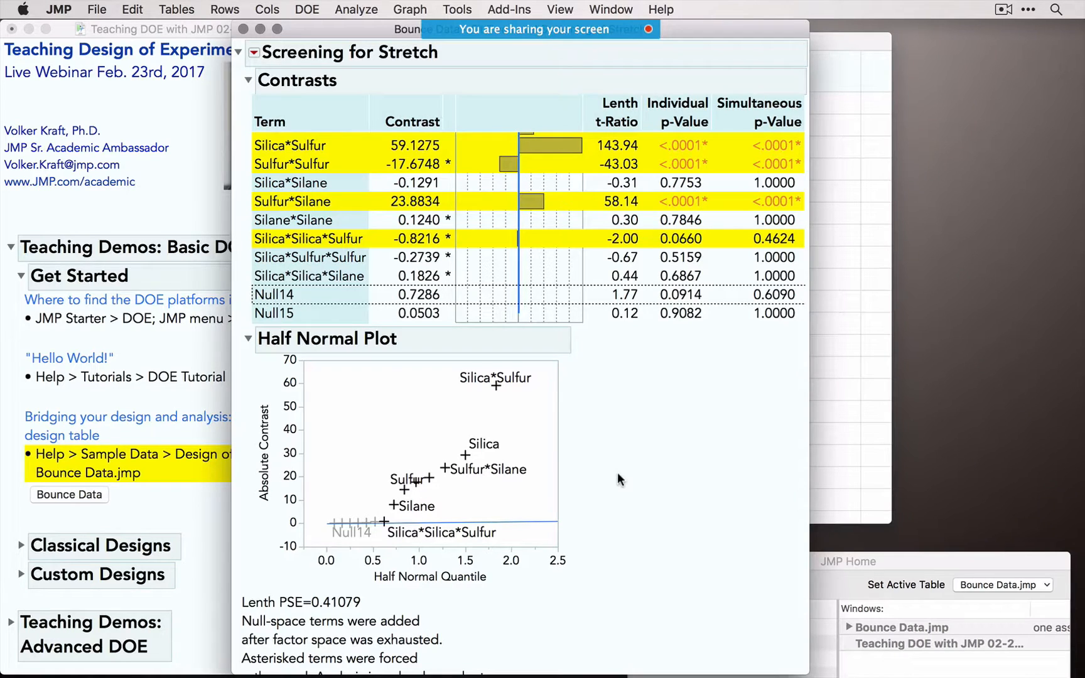
scroll(617, 473, down, 3)
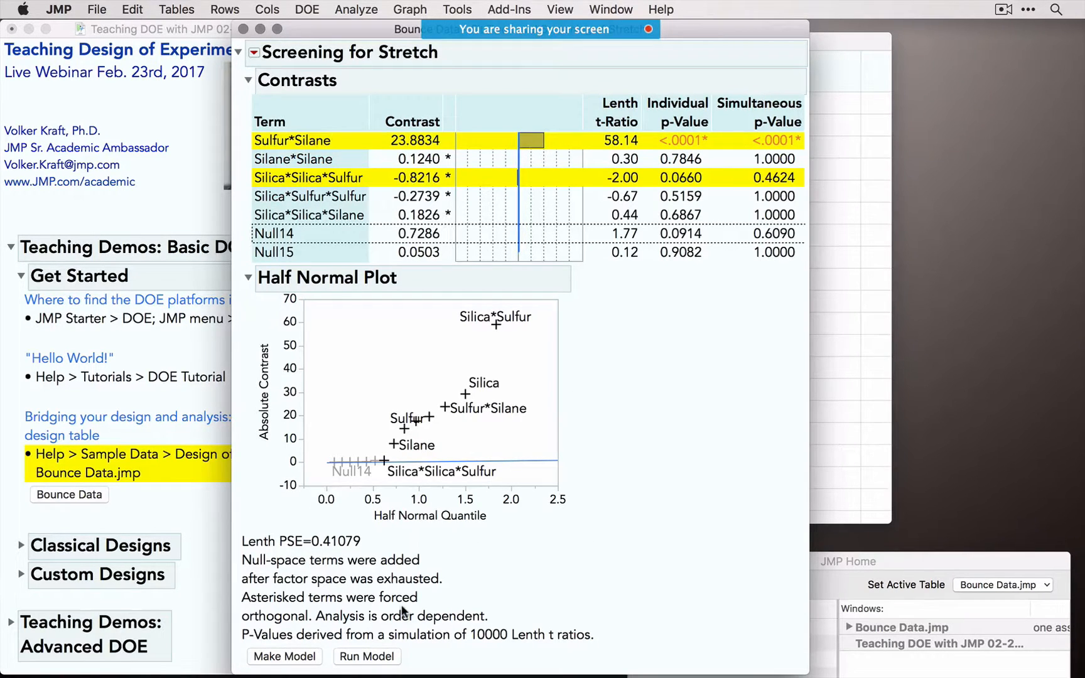
scroll(651, 514, up, 5)
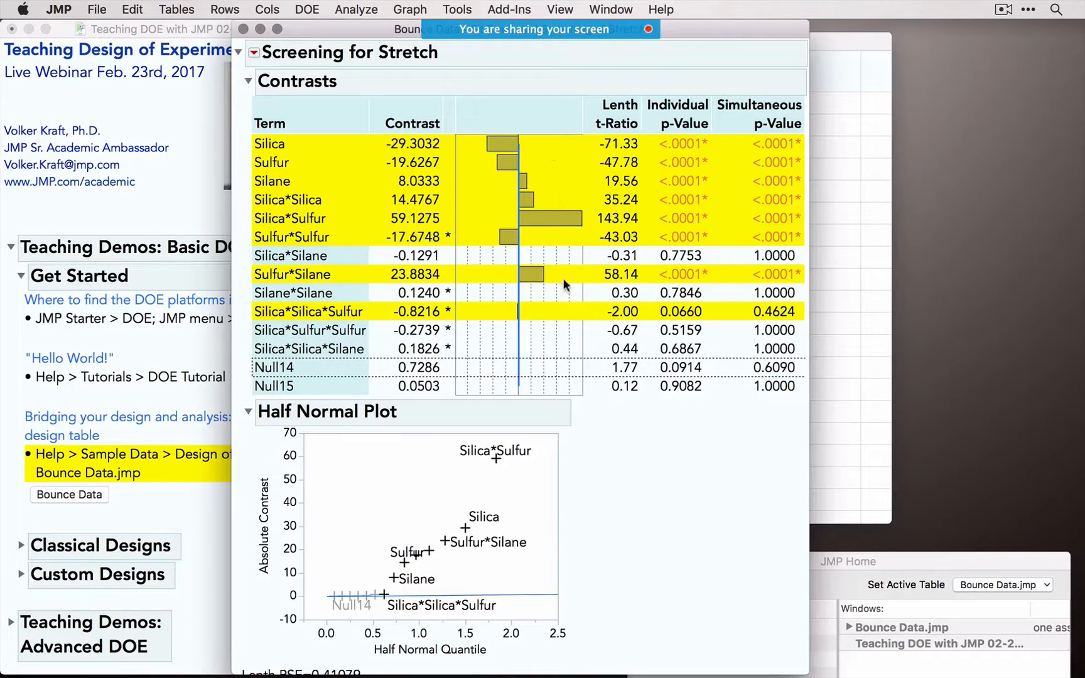
Step: Make and run a Standard Least Squares model from the selected screening terms, and highlight Silica*Sulfur in the Effect Summary
scroll(657, 492, down, 4)
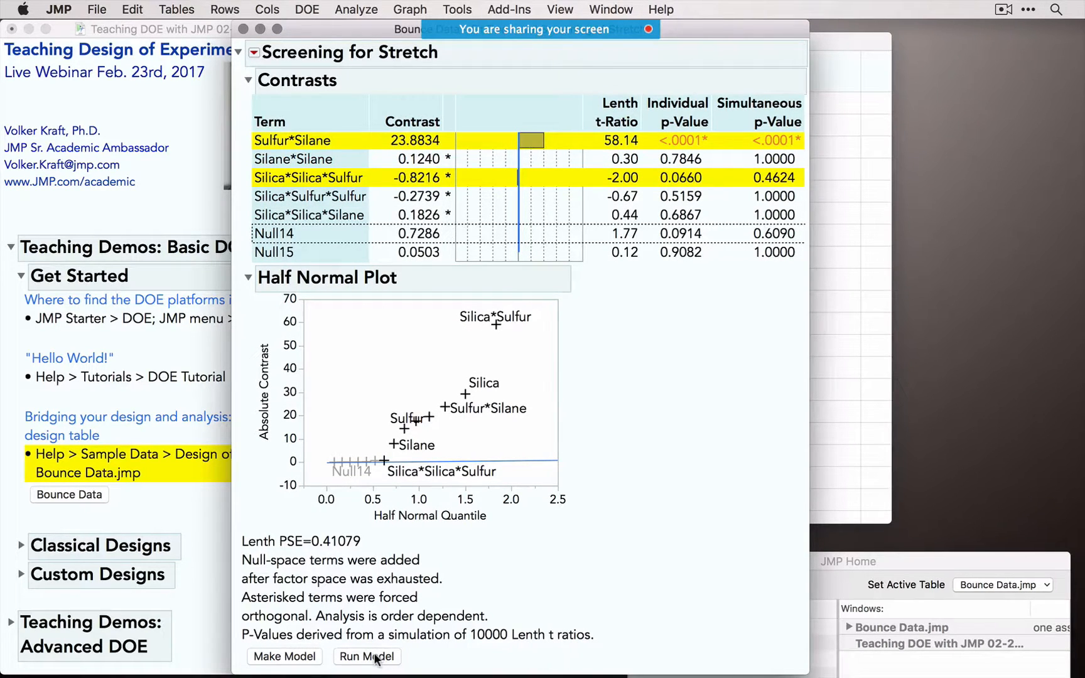
click(302, 654)
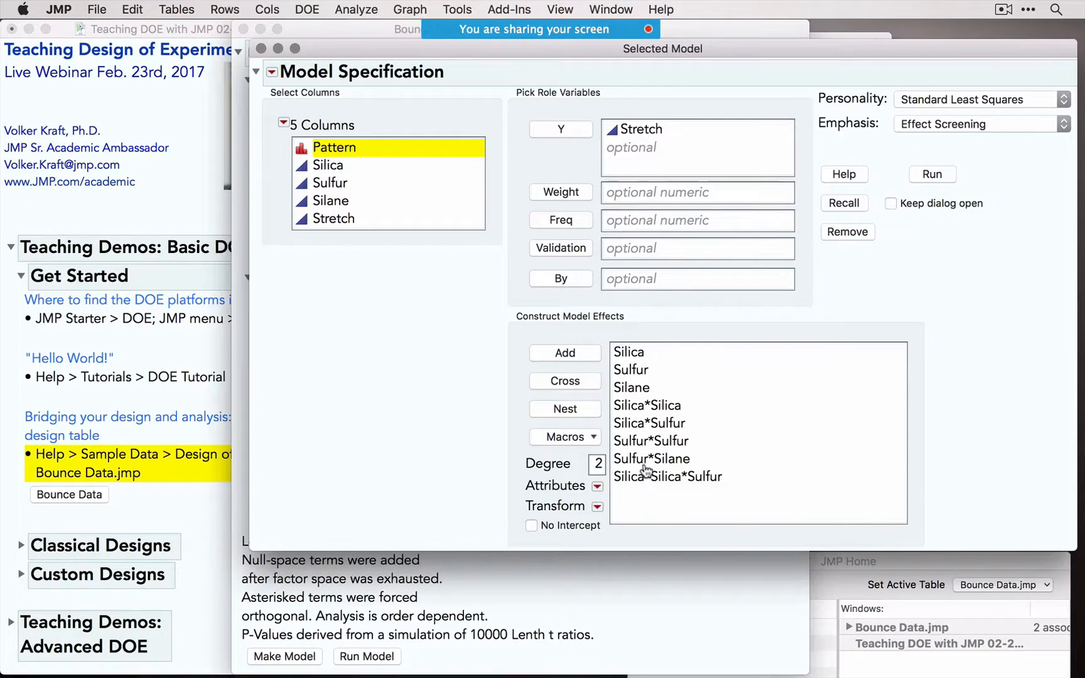
click(932, 175)
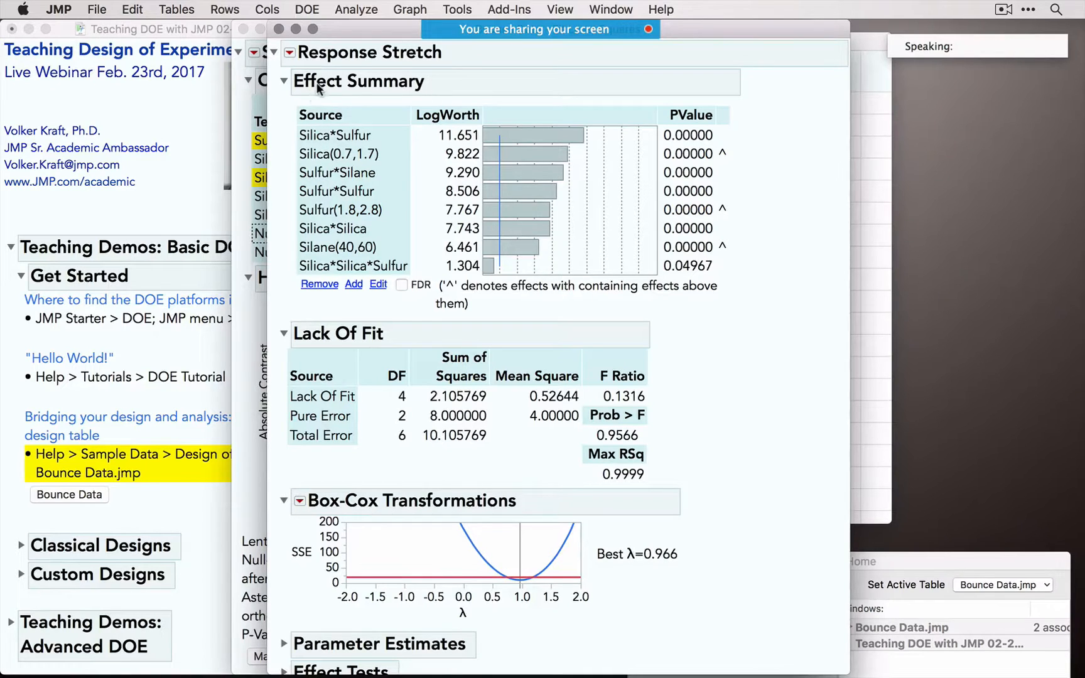
click(352, 137)
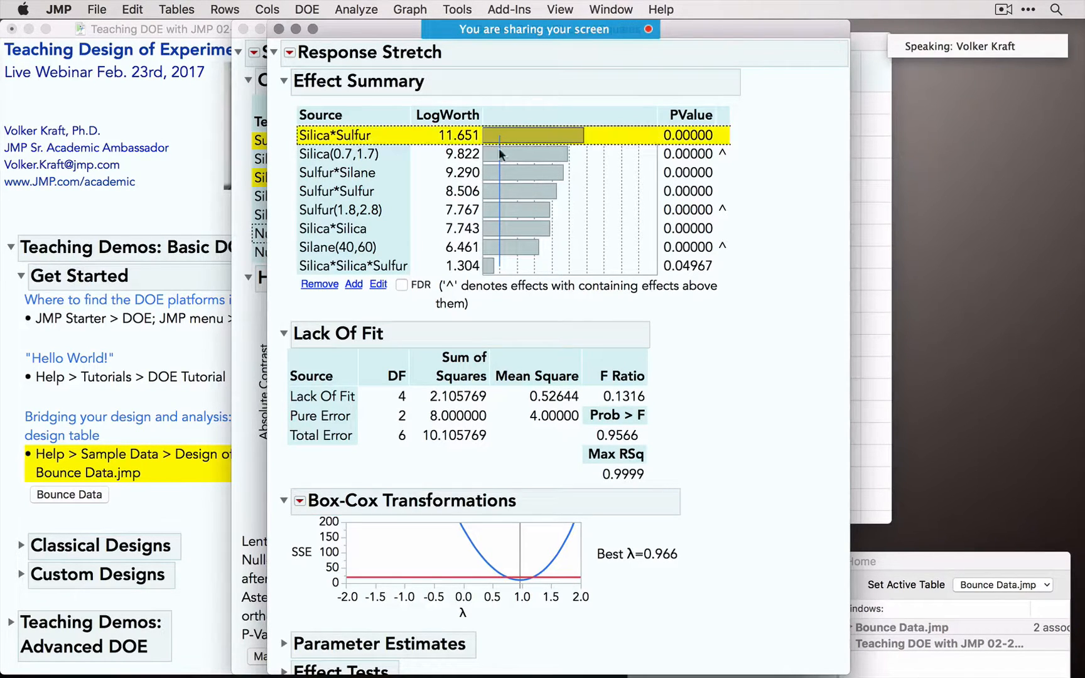
Step: Explore the Prediction Profiler by setting Silica to 1.185 and Sulfur to 1.9077, and readjust Sulfur to 2.0769
scroll(462, 396, down, 10)
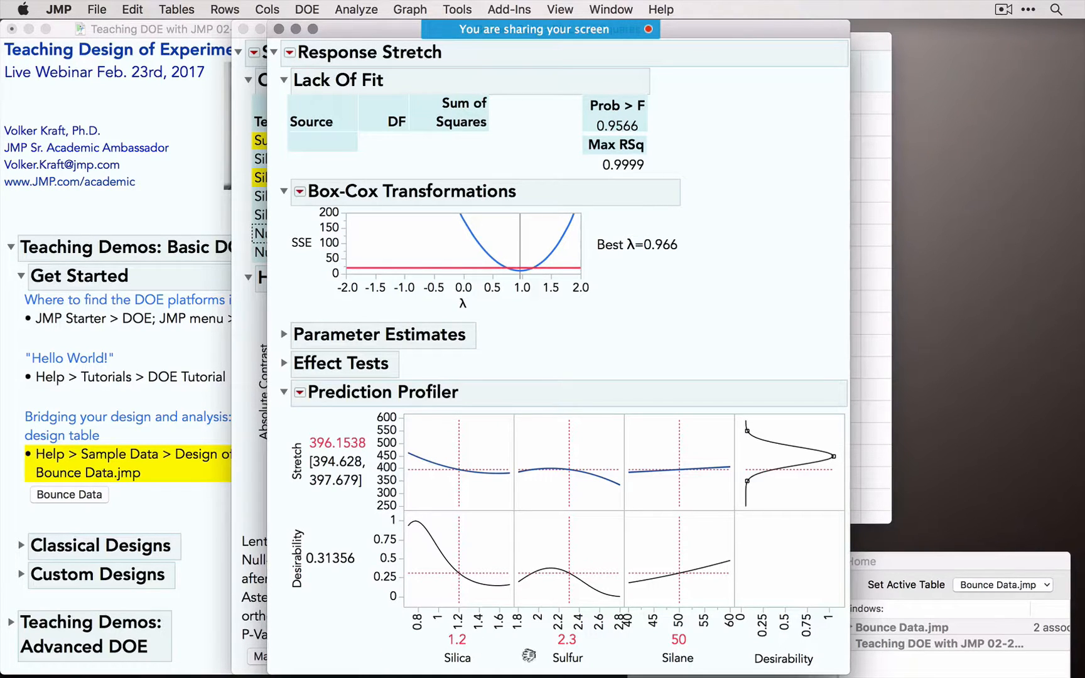
click(457, 450)
drag(456, 451, 458, 418)
mouse_move(571, 438)
mouse_down()
mouse_move(522, 438)
mouse_move(602, 438)
mouse_move(528, 440)
mouse_up()
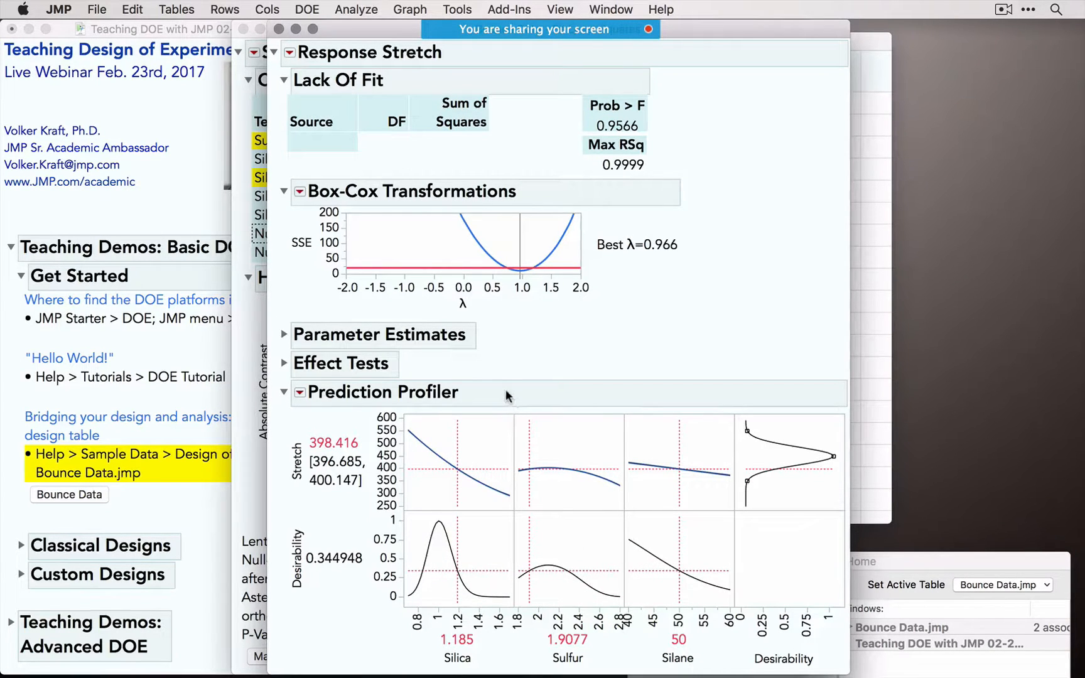
mouse_move(506, 391)
mouse_down()
mouse_move(447, 382)
mouse_move(413, 489)
mouse_move(535, 432)
mouse_move(477, 411)
mouse_up()
mouse_move(528, 439)
mouse_down()
mouse_move(610, 443)
mouse_move(529, 441)
mouse_move(590, 441)
mouse_move(539, 440)
mouse_up()
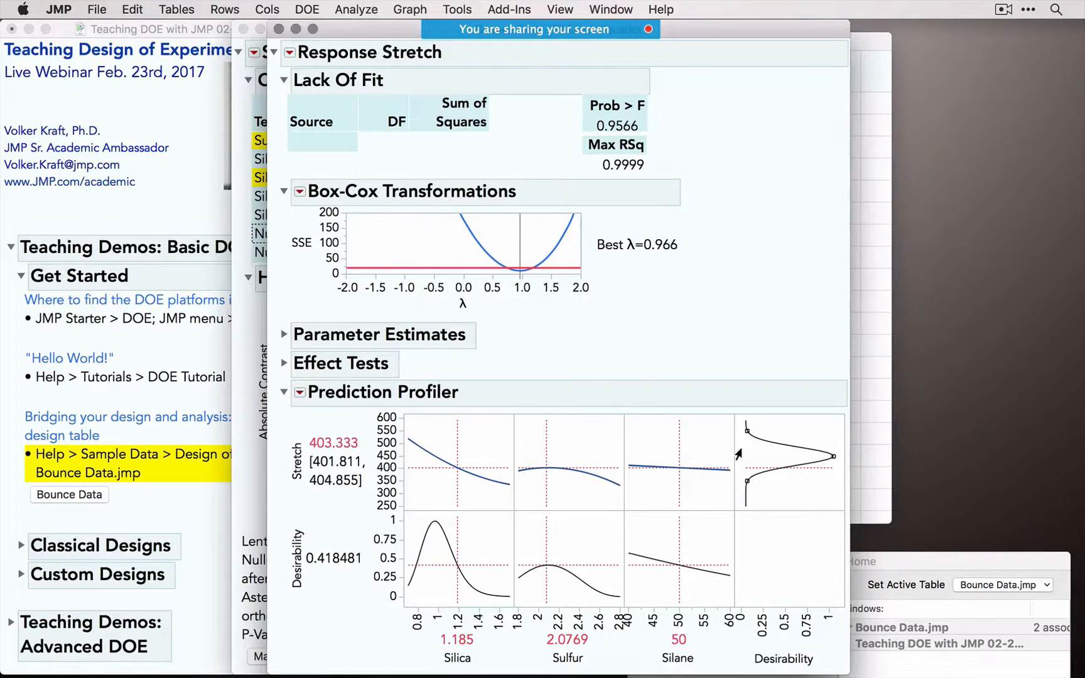
Step: Mark the peak of Stretch's desirability function with a temporary arrow, clear it, and set Silica to 1.192 in the profiler
mouse_move(796, 393)
mouse_down()
mouse_move(777, 457)
mouse_move(833, 456)
mouse_move(822, 448)
mouse_move(832, 457)
mouse_move(818, 471)
mouse_up()
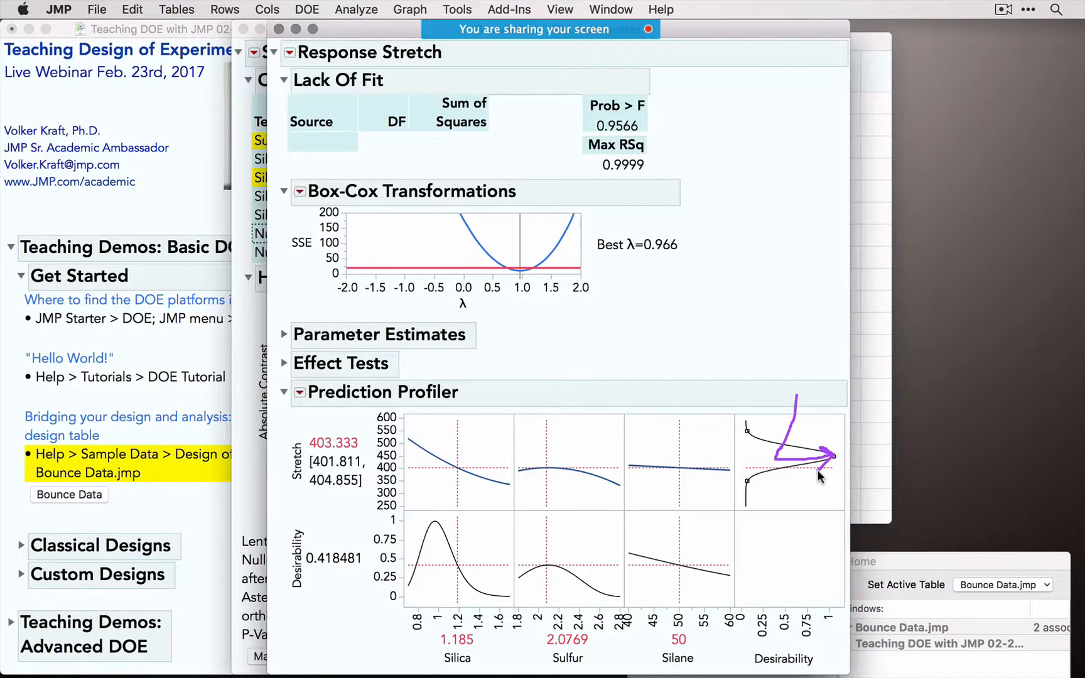
key(Escape)
drag(458, 427, 437, 425)
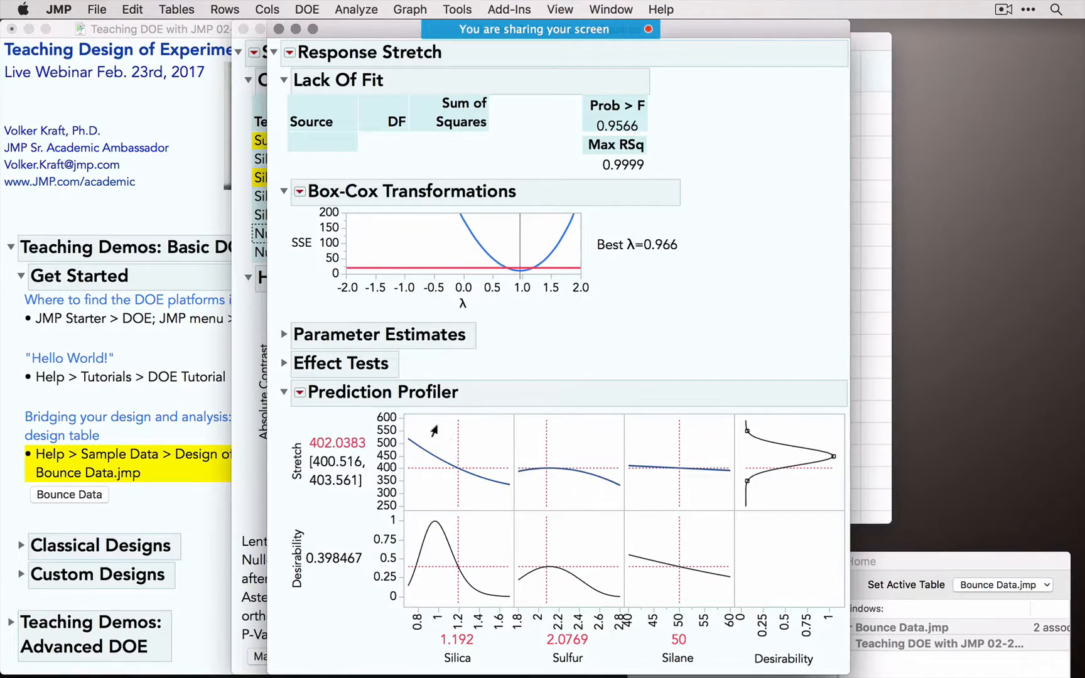
Step: Maximize the desirability in the Prediction Profiler to find the optimal factor settings for Stretch
click(300, 392)
mouse_move(352, 405)
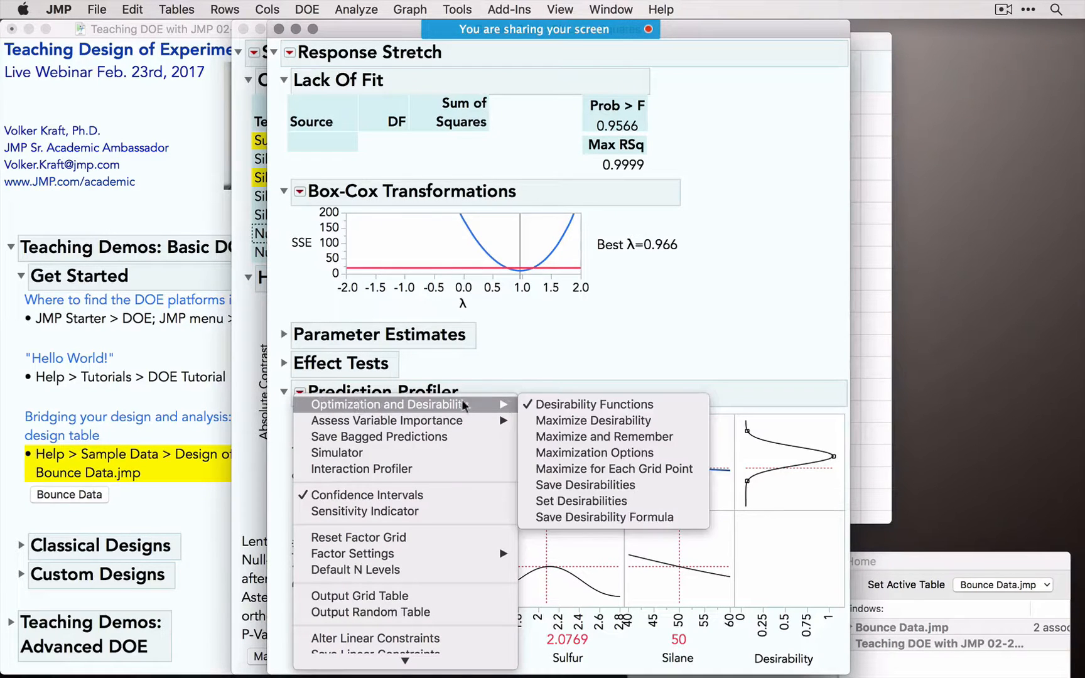
click(552, 420)
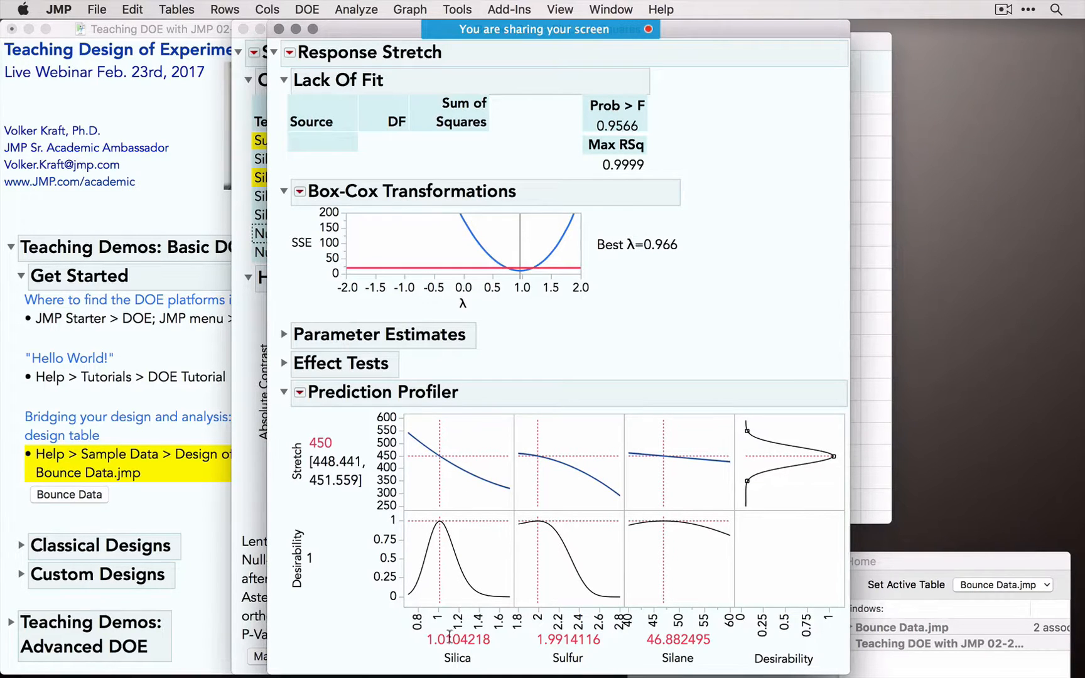
Step: Close the Response Stretch report, the Screening for Stretch report and the Bounce Data table
mouse_move(281, 496)
mouse_down()
mouse_move(273, 433)
mouse_move(402, 495)
mouse_move(280, 488)
mouse_up()
click(278, 28)
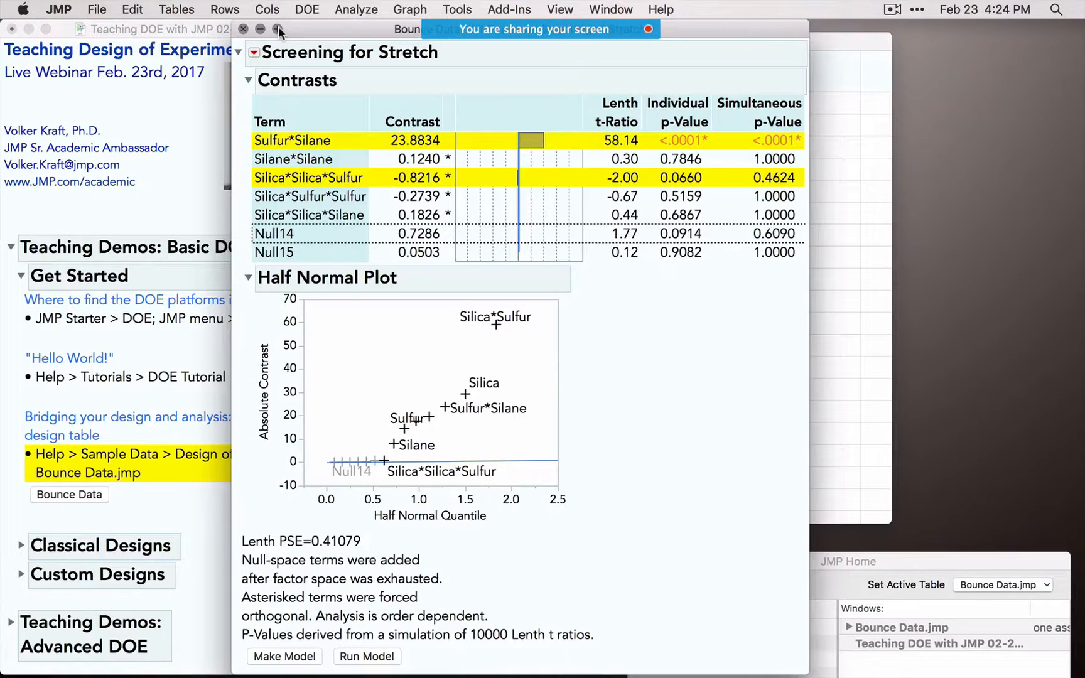
click(243, 29)
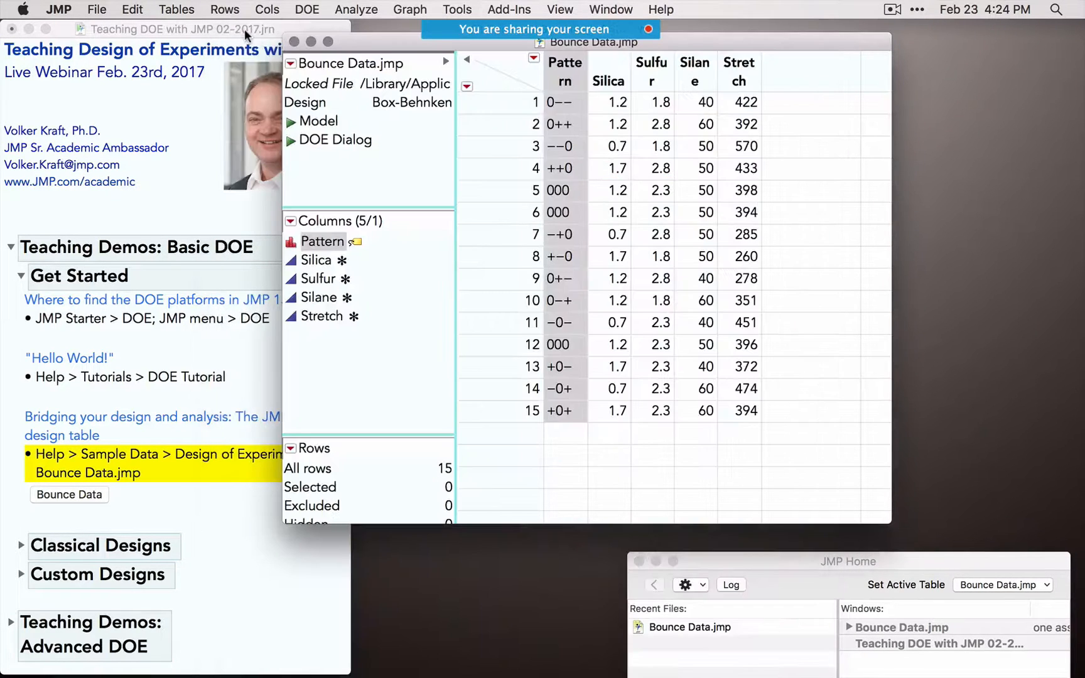
click(290, 48)
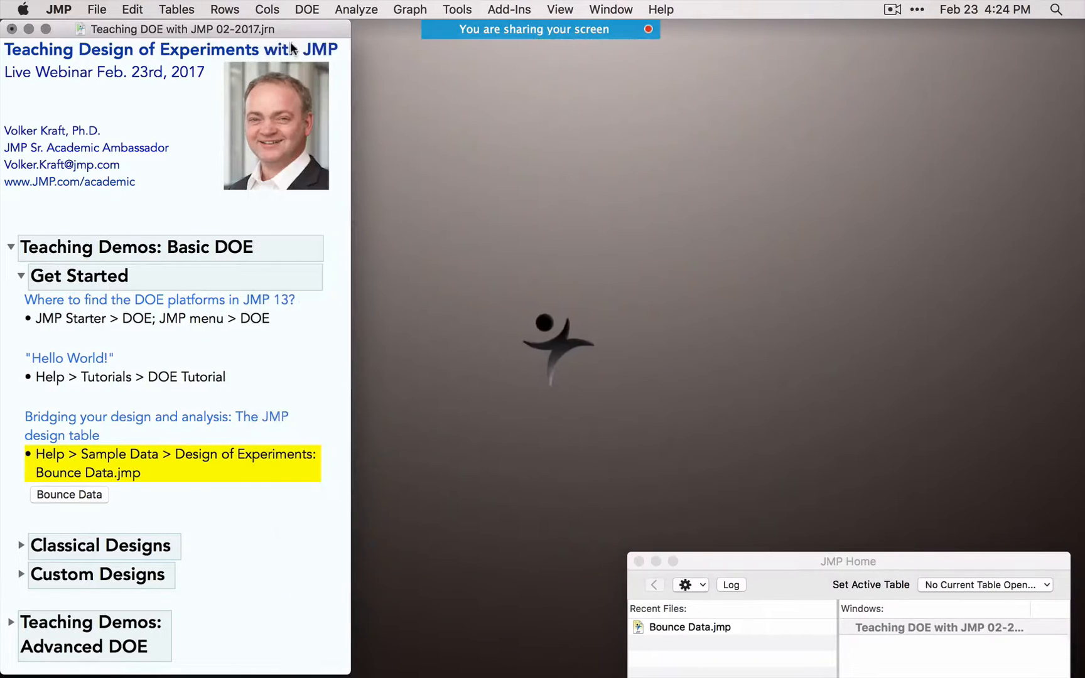
Step: Clear the Bounce Data bullet highlight in the journal, collapse Get Started, and expand Classical Designs
click(73, 455)
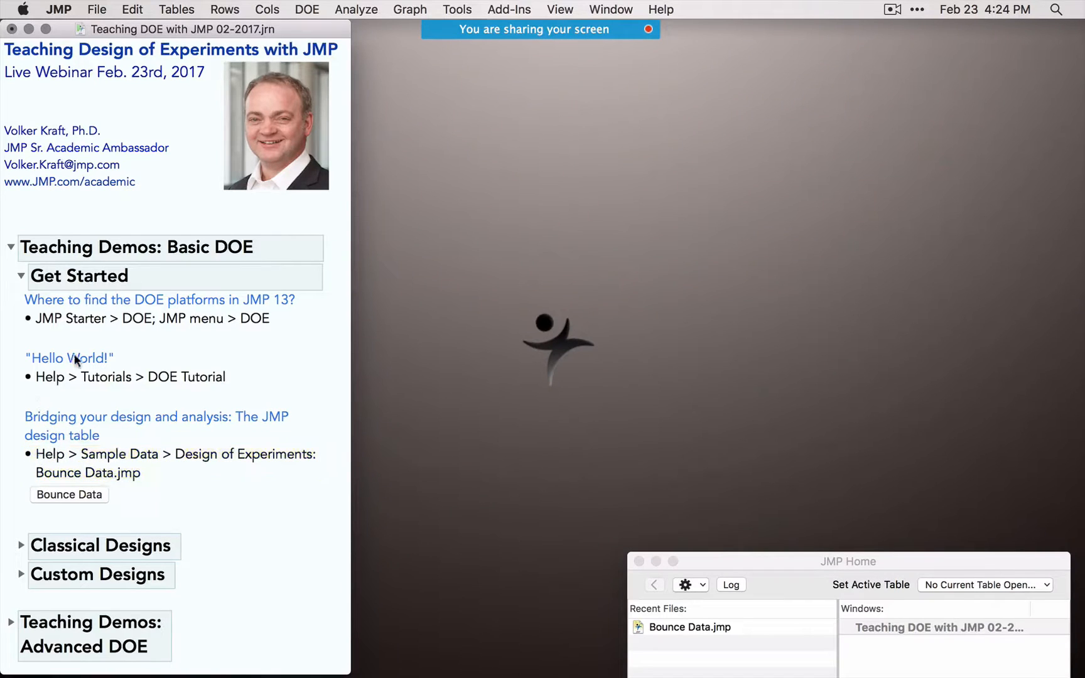
click(20, 275)
click(20, 305)
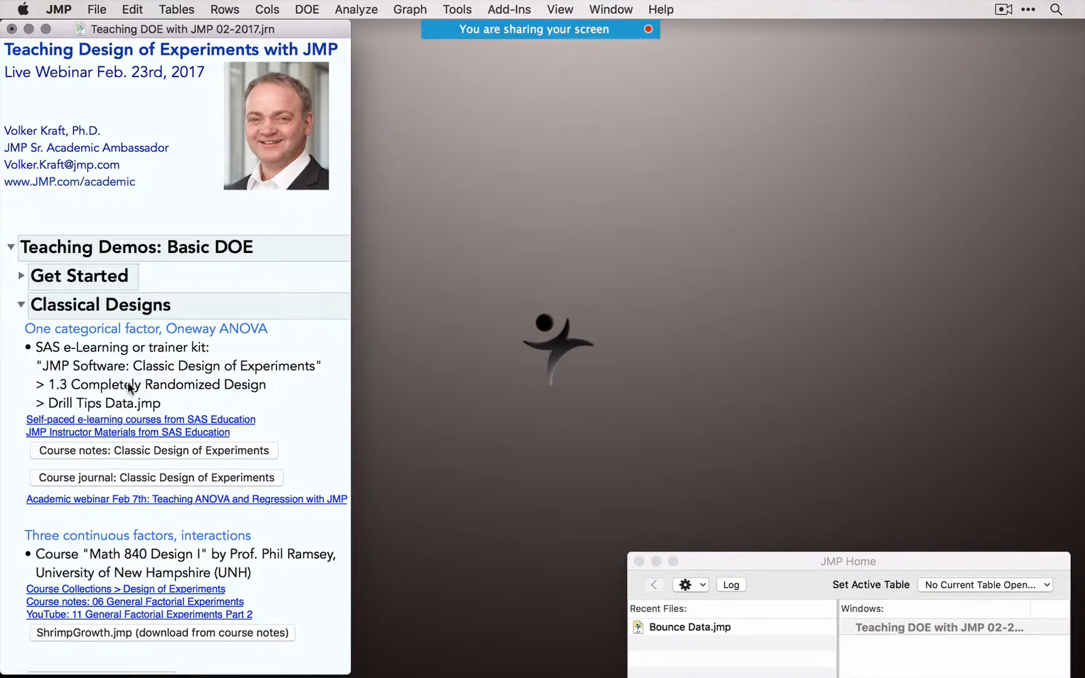
Step: Open the journal's self-paced e-learning courses link in Safari, and browse the course list to the Classic and Custom Design of Experiments entries
scroll(128, 386, down, 5)
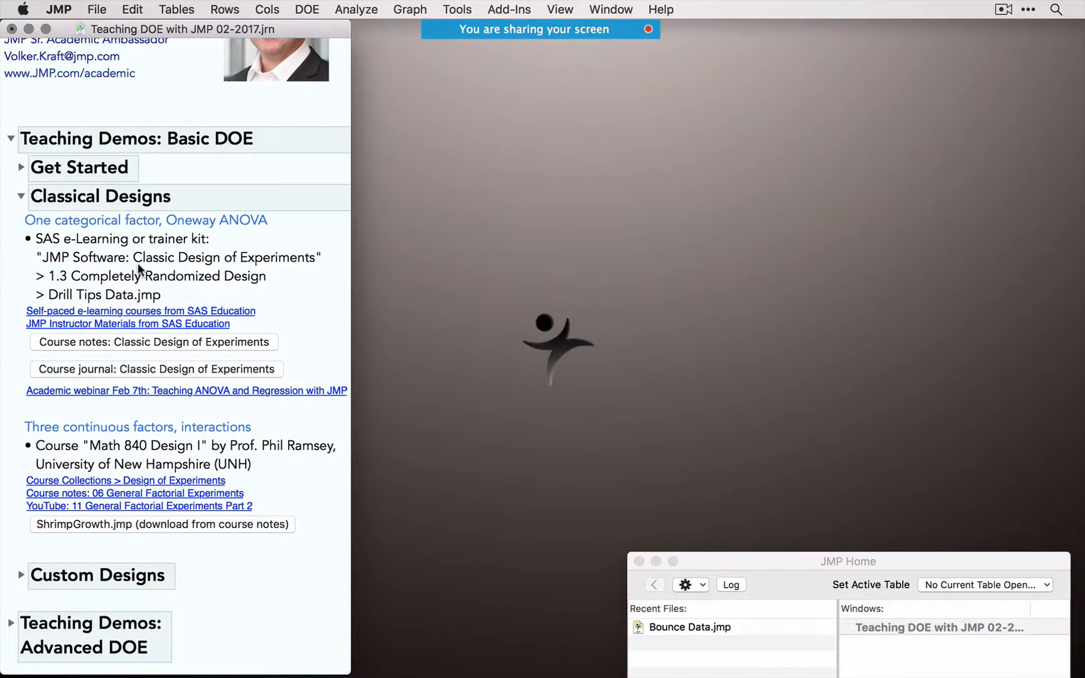
click(162, 312)
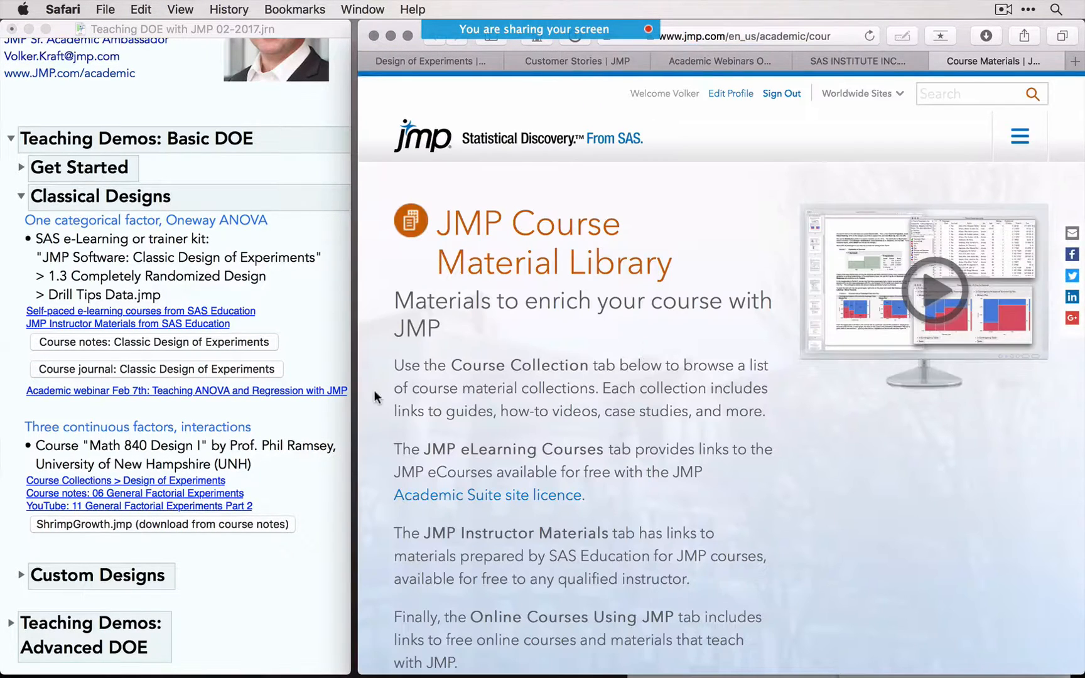
scroll(574, 417, down, 9)
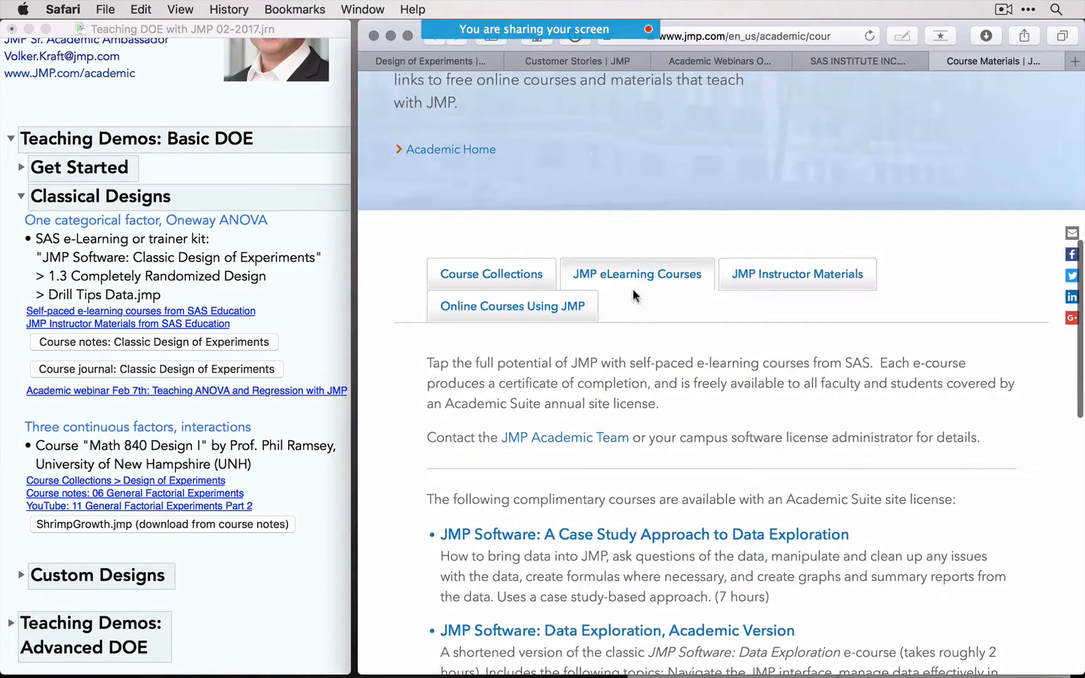
scroll(636, 366, down, 8)
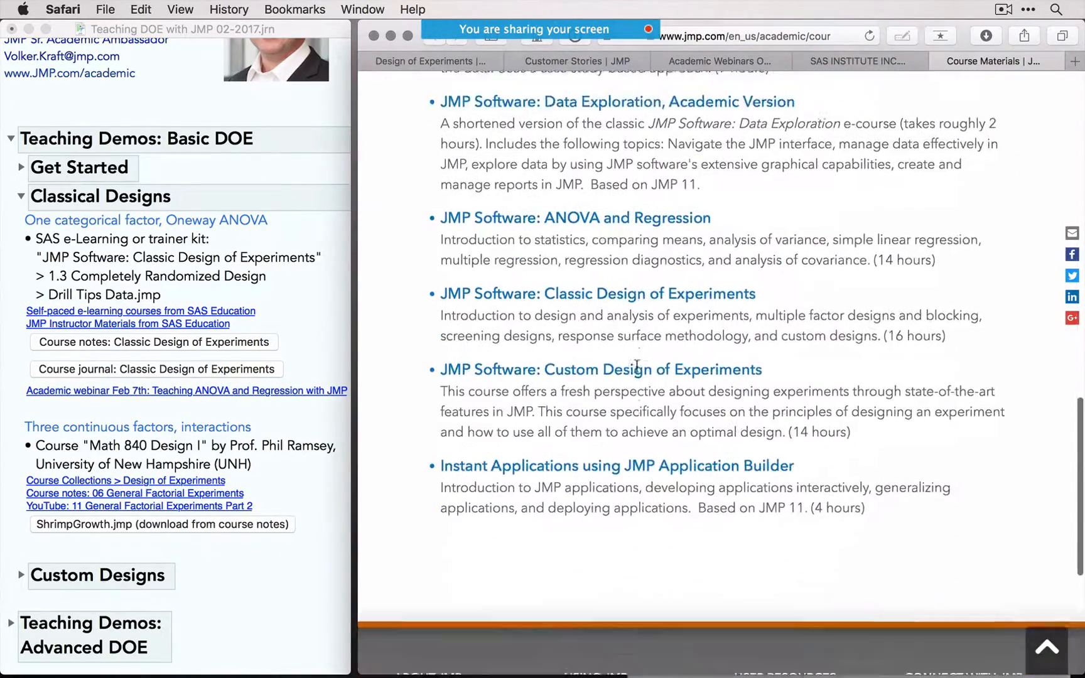
Step: Open the JMP Software: Classic Design of Experiments course page, review its course outline and e-learning fee, and put the browser window away
click(604, 248)
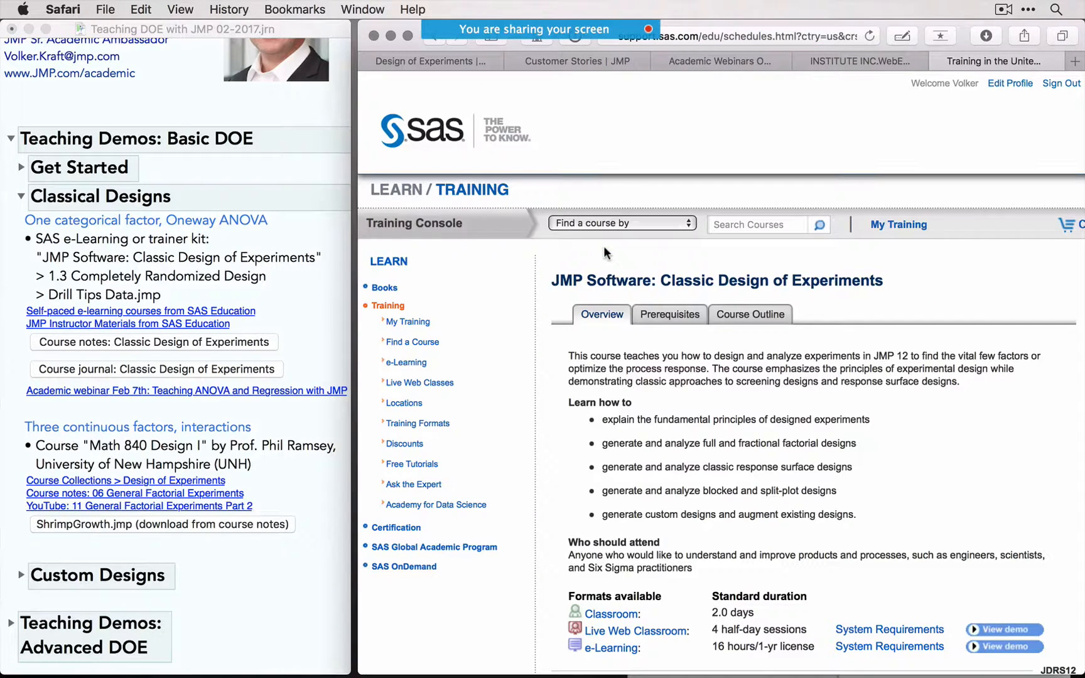
click(751, 314)
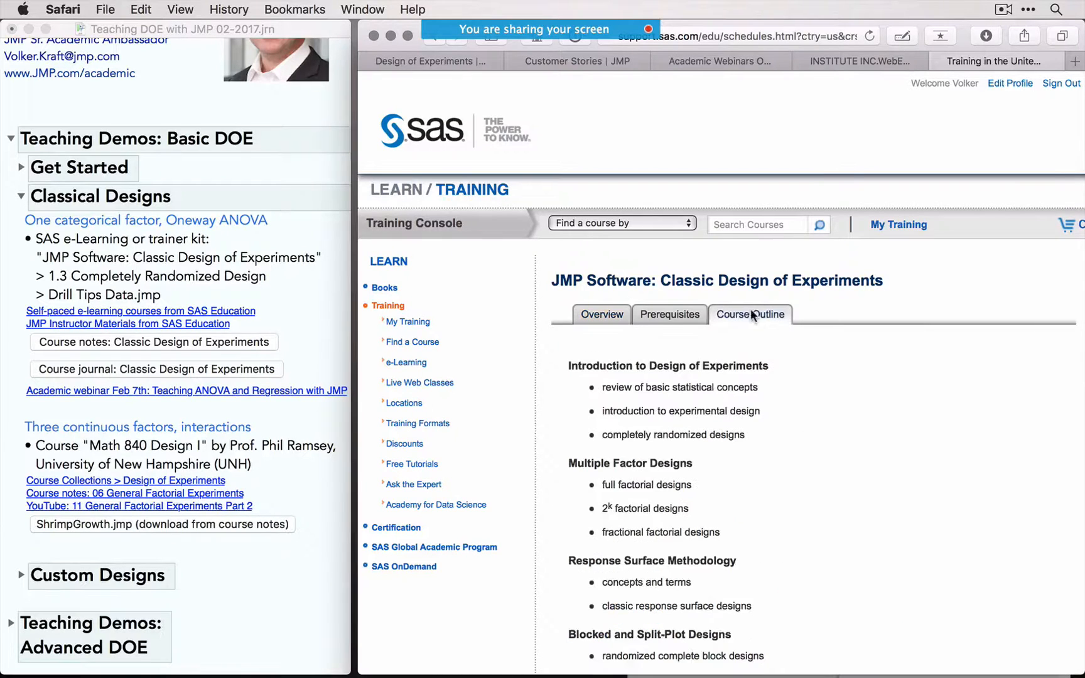
scroll(764, 390, down, 10)
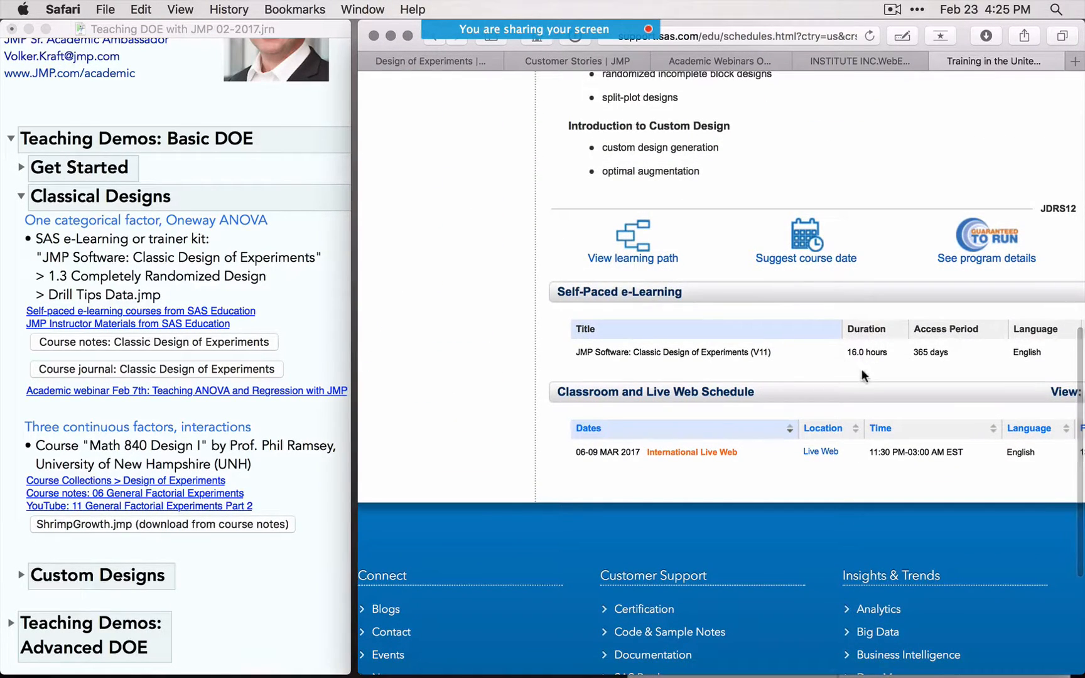
scroll(862, 368, right, 5)
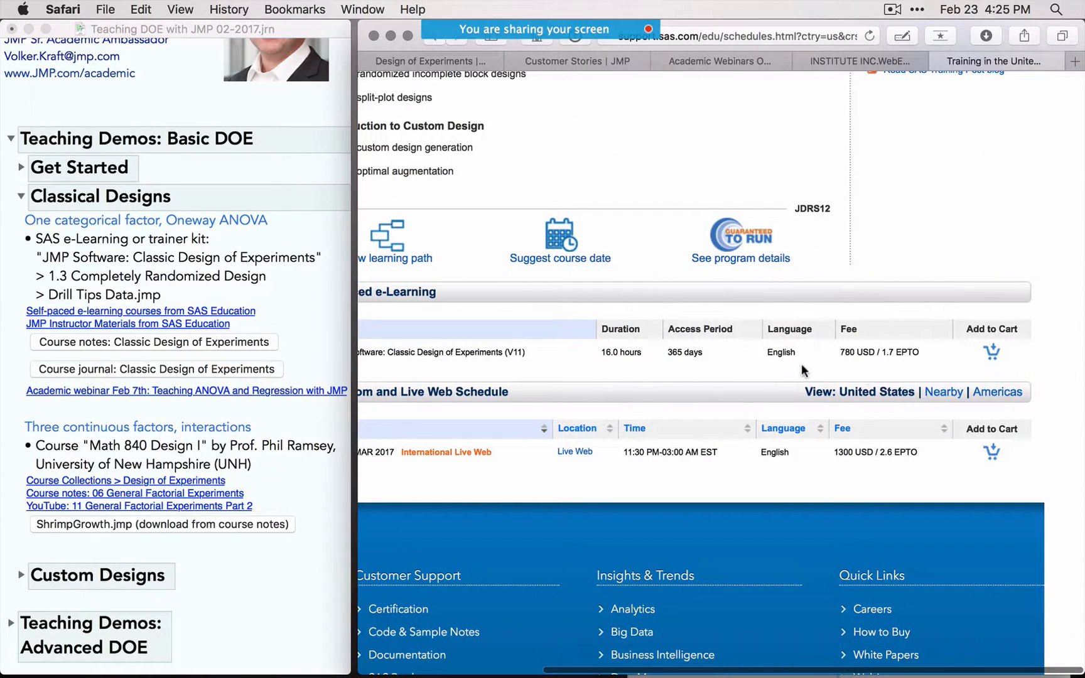
scroll(801, 364, left, 5)
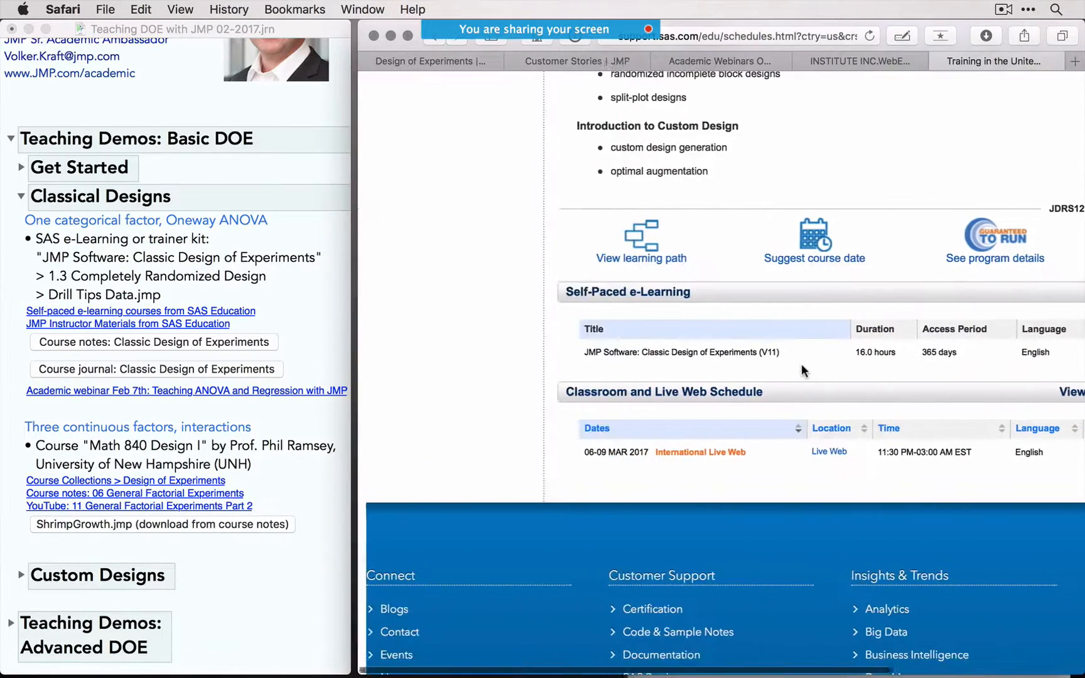
scroll(692, 277, up, 10)
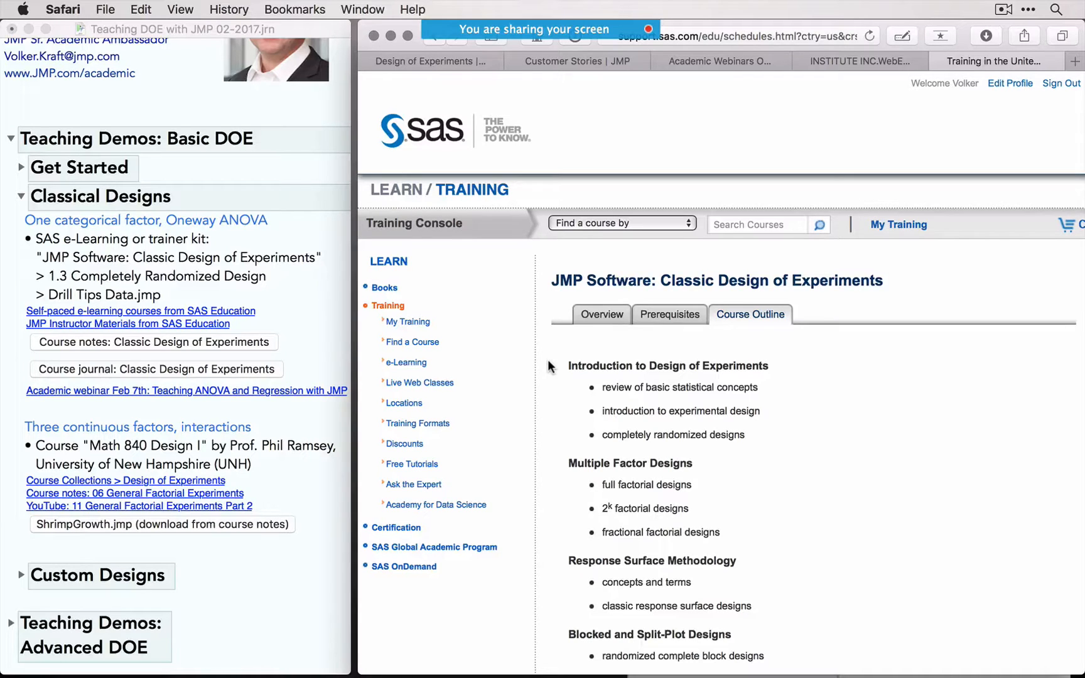
click(390, 35)
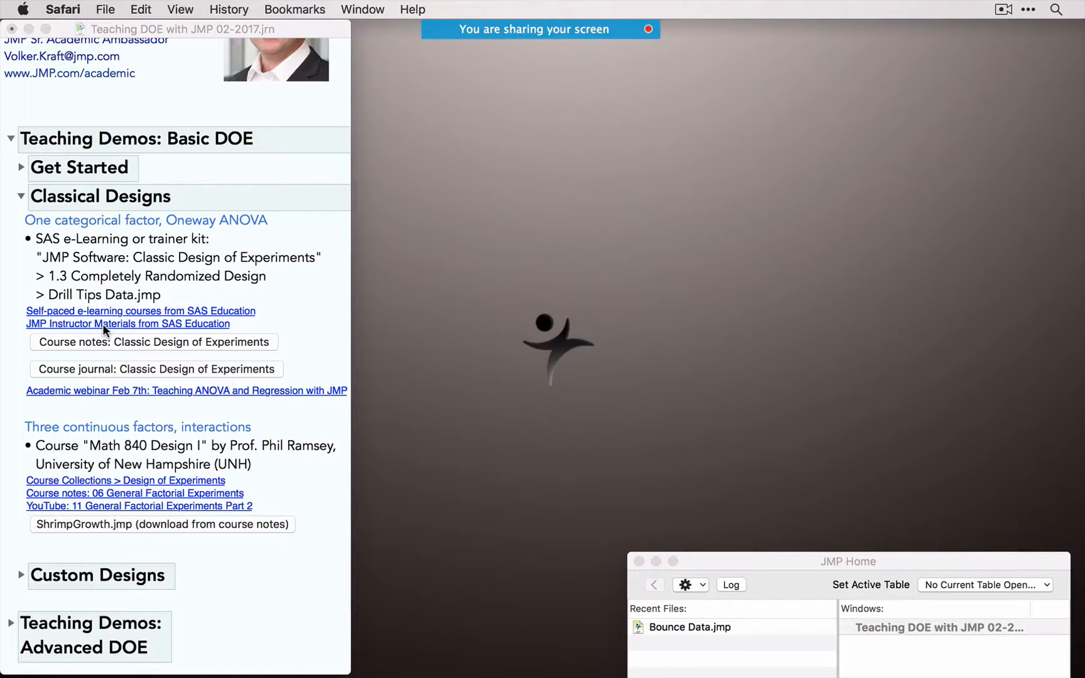
Step: Open the Classic Design of Experiments course notes and examine the drill tip example in section 1.3 Completely Randomized Designs
click(140, 340)
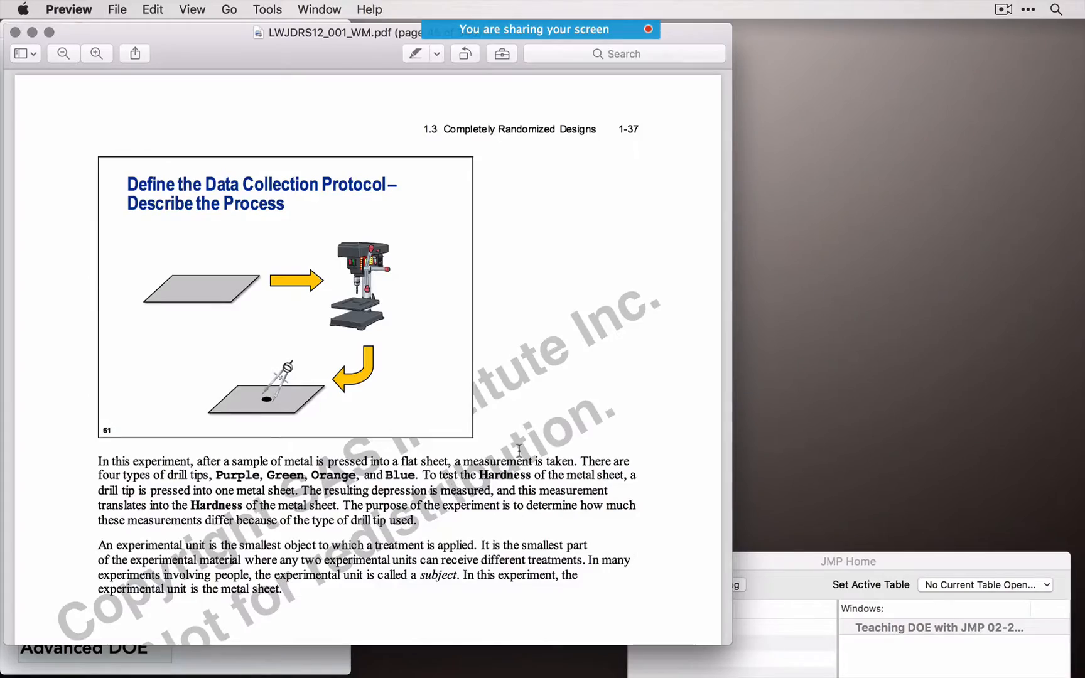
scroll(519, 451, up, 4)
scroll(518, 451, down, 20)
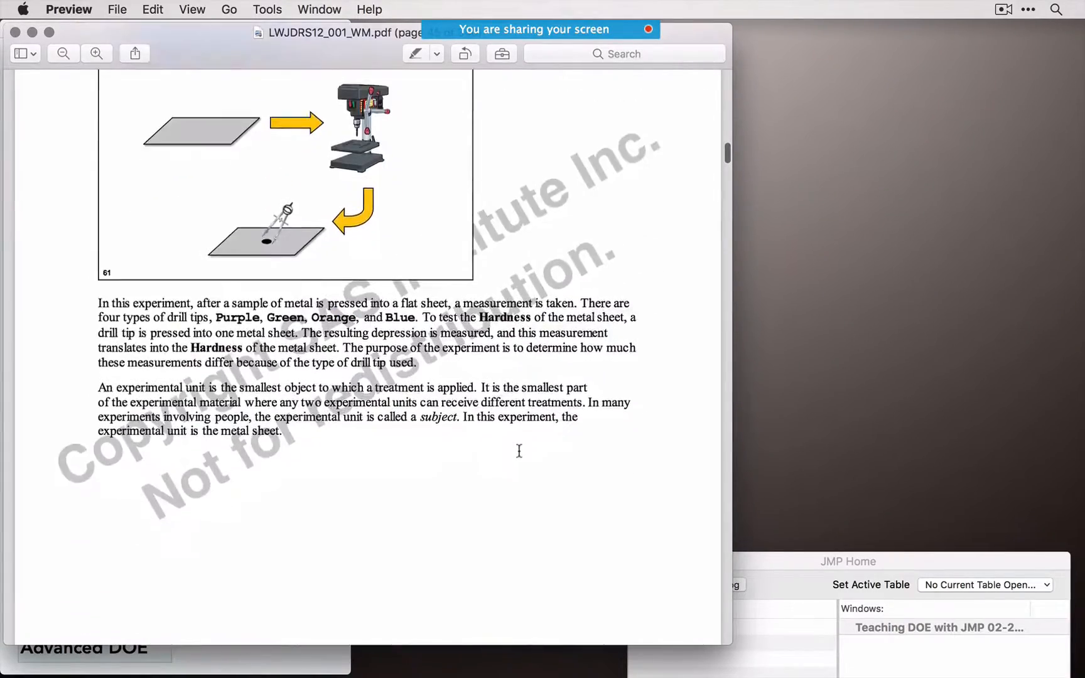
scroll(519, 451, down, 20)
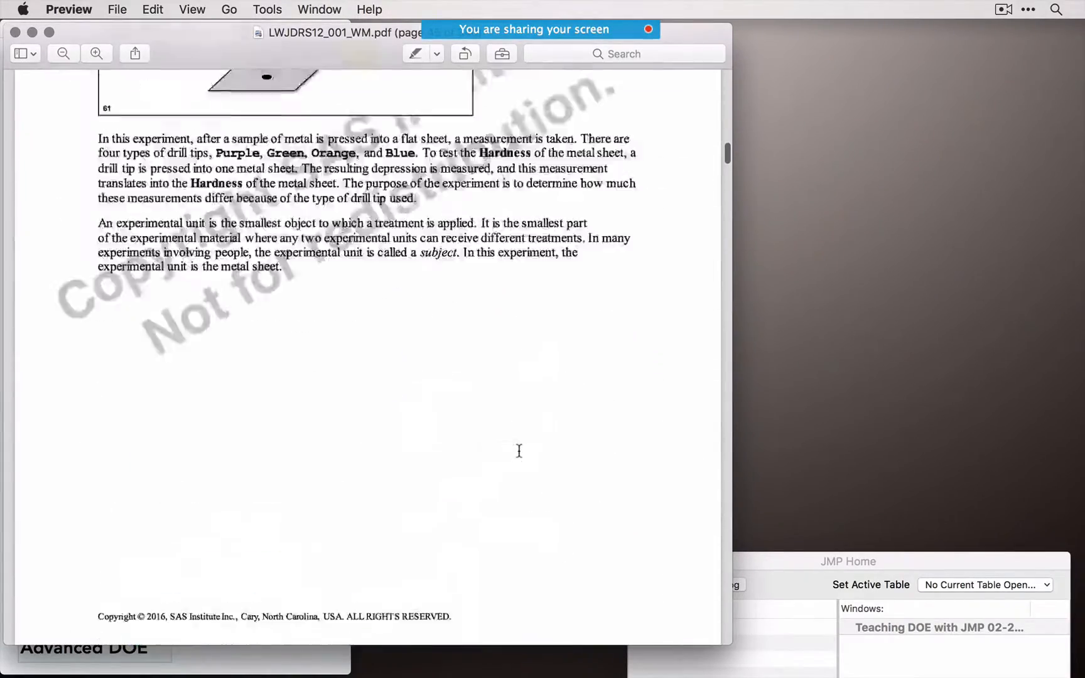
scroll(519, 471, up, 20)
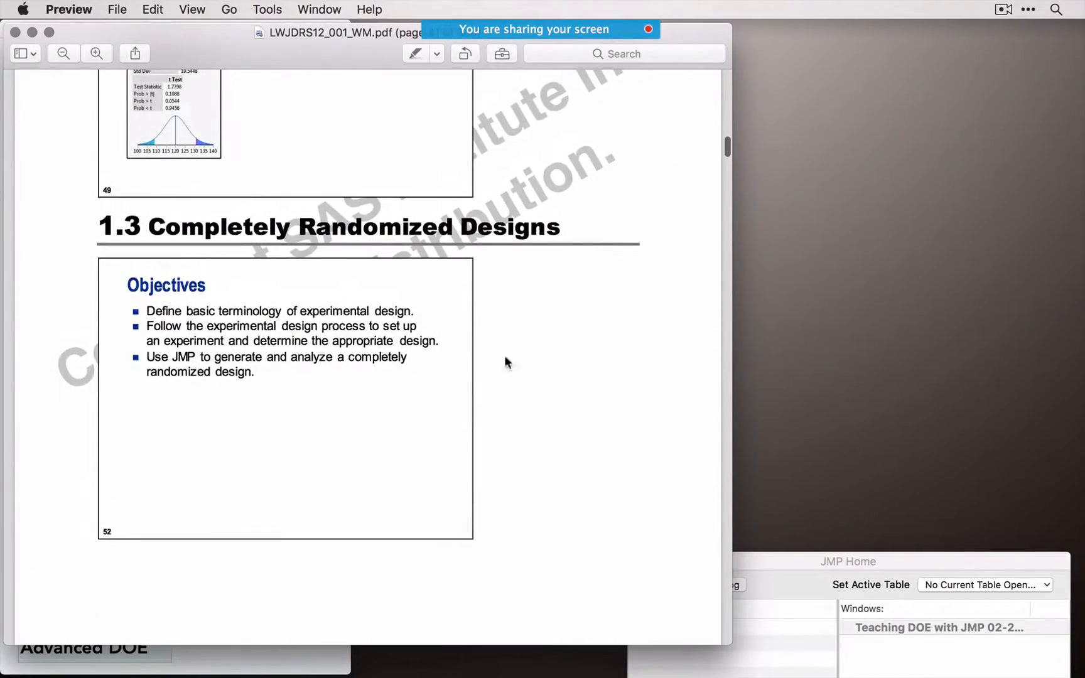
scroll(529, 415, down, 10)
scroll(530, 416, down, 3)
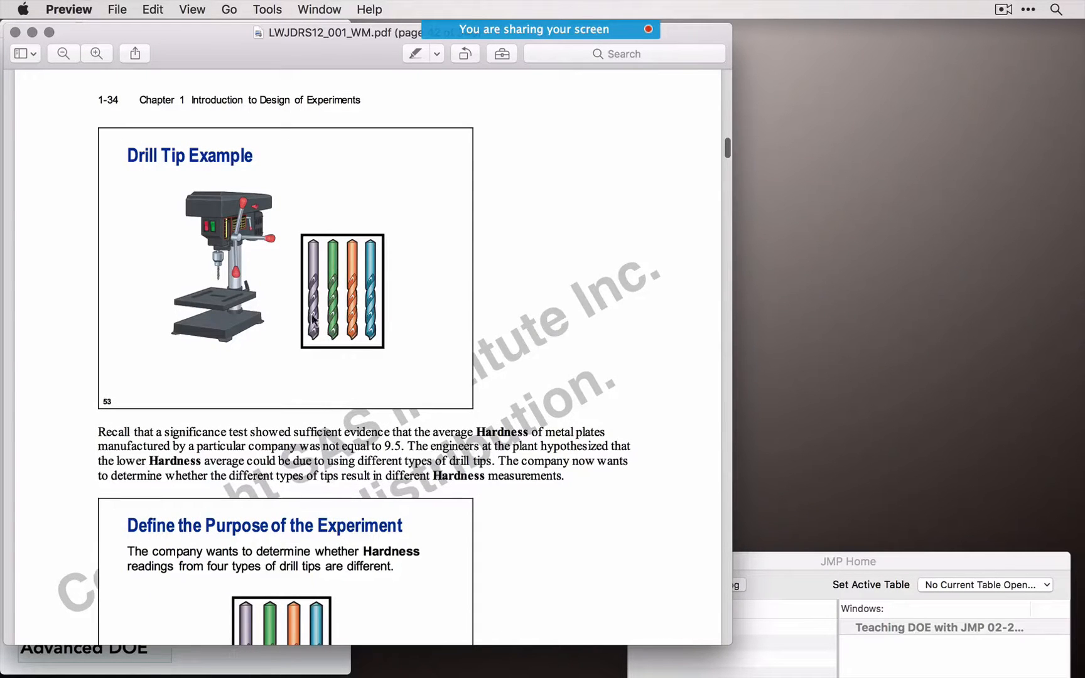
scroll(452, 405, down, 15)
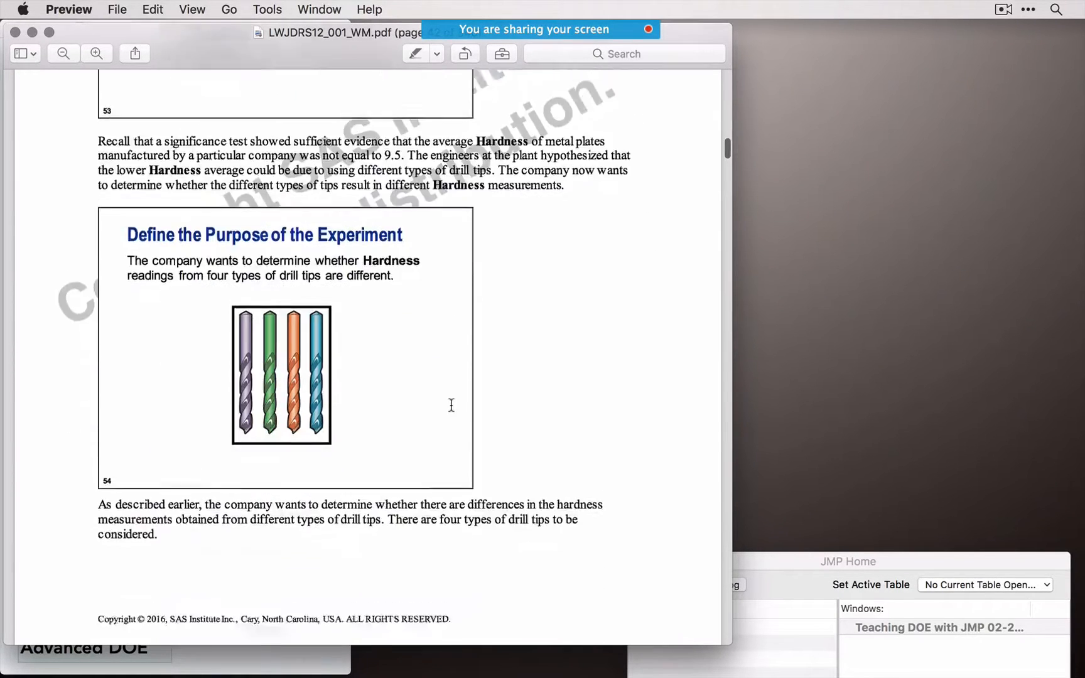
scroll(452, 404, down, 7)
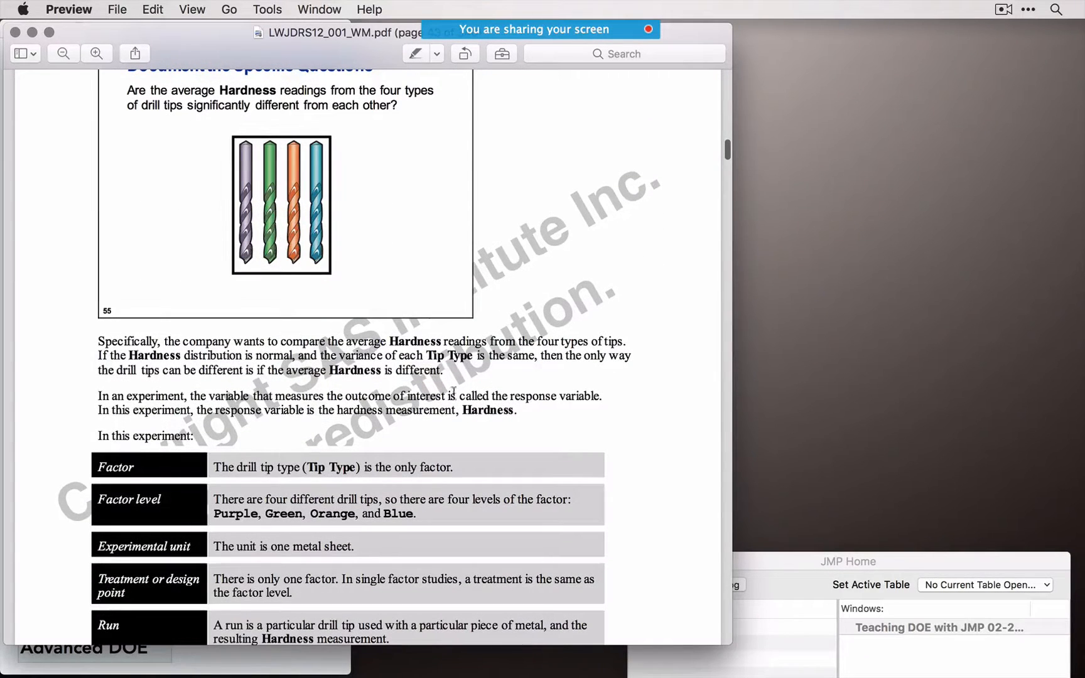
scroll(465, 400, down, 6)
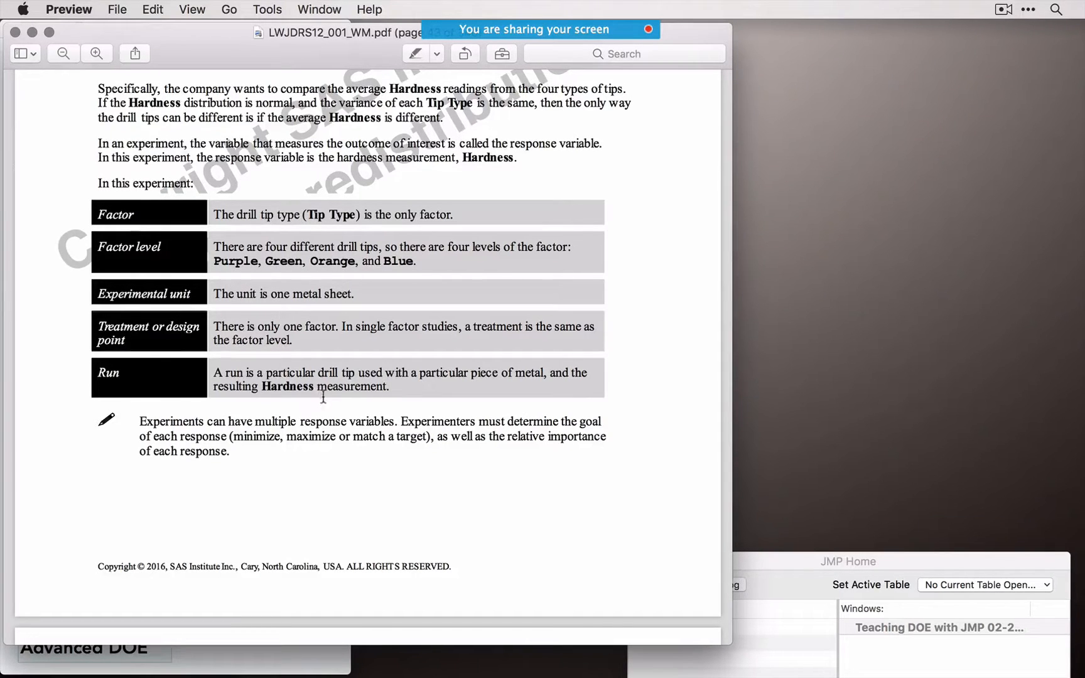
click(32, 33)
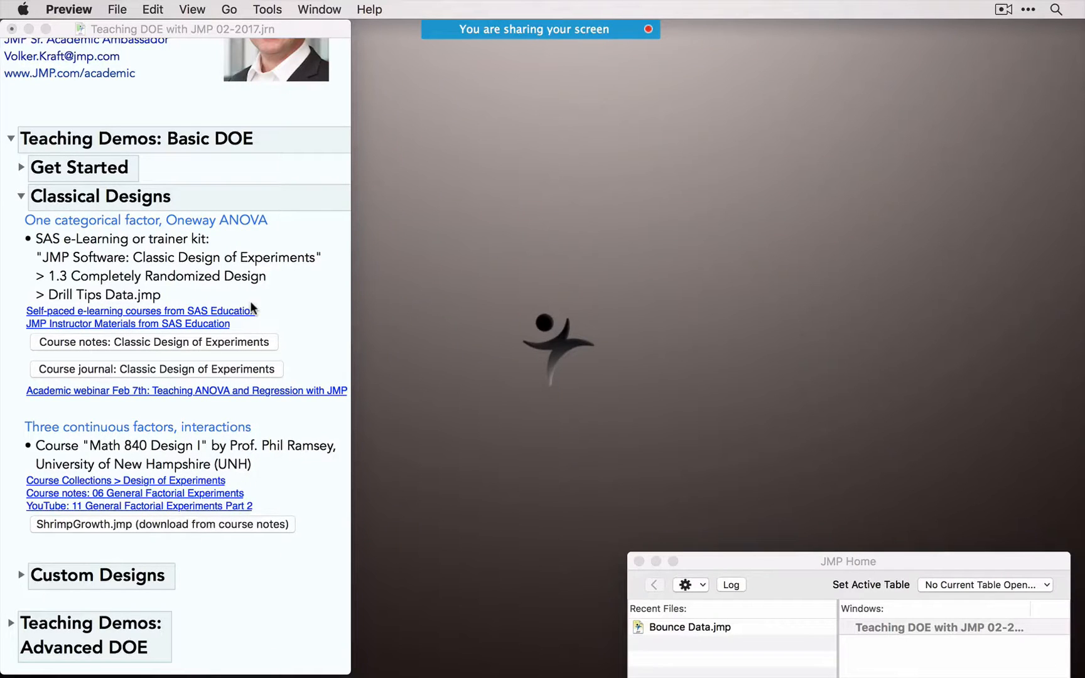
Step: Open the Classic Design of Experiments course journal, complete its initial setup, and expand Chapter 1 and section 1.3 Completely Randomized Design
click(199, 367)
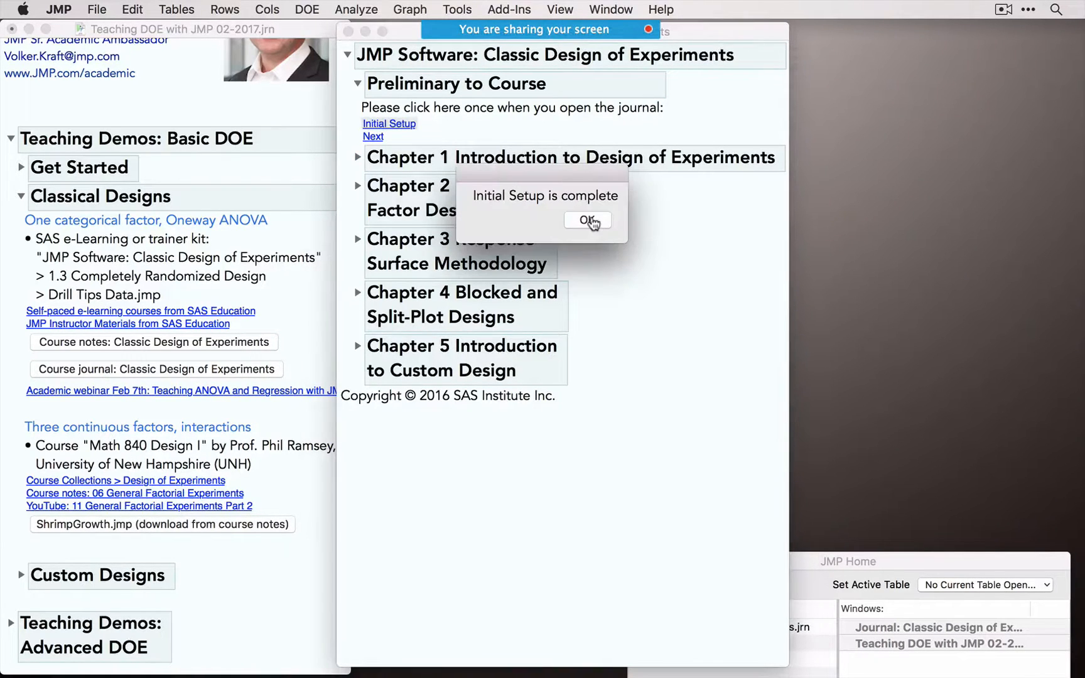
click(590, 221)
click(358, 87)
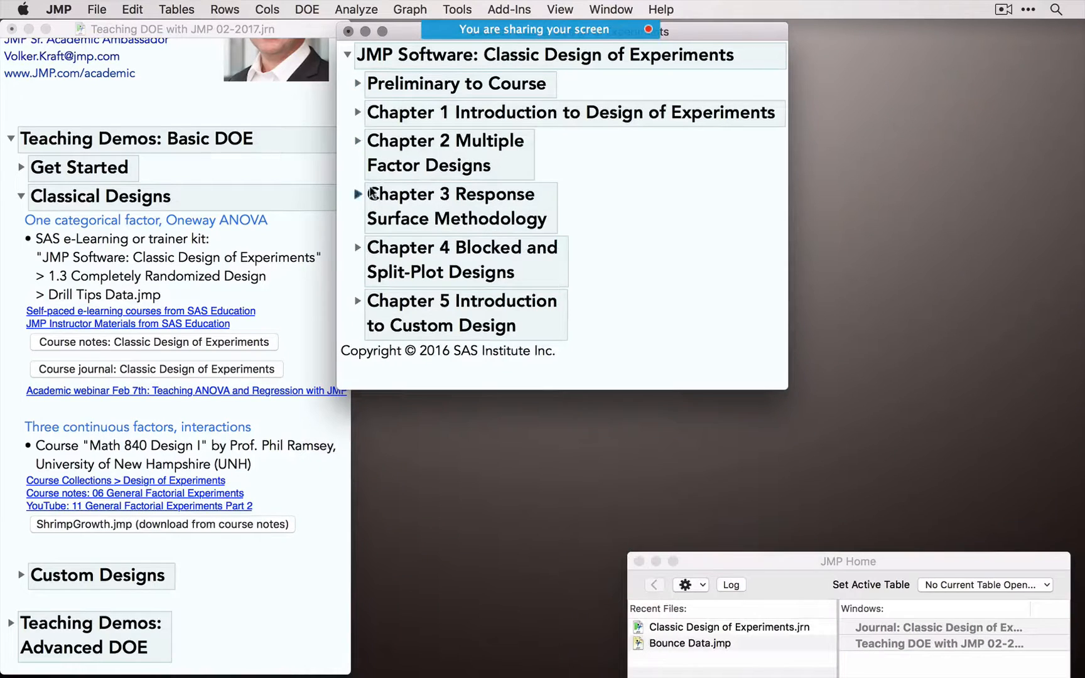
click(358, 113)
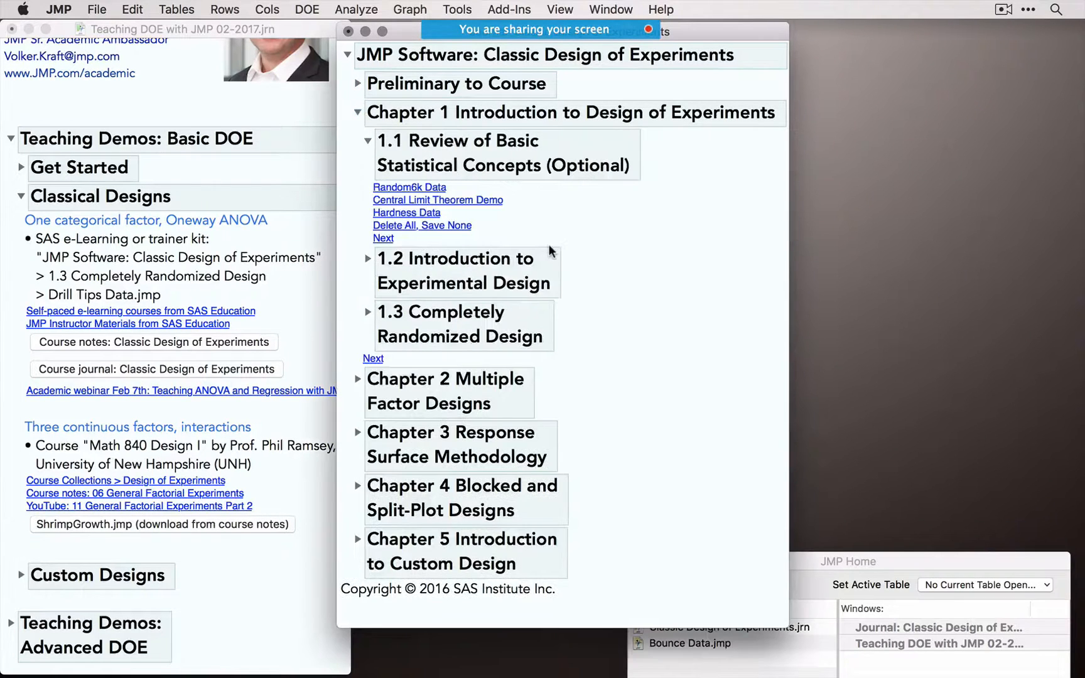
click(368, 312)
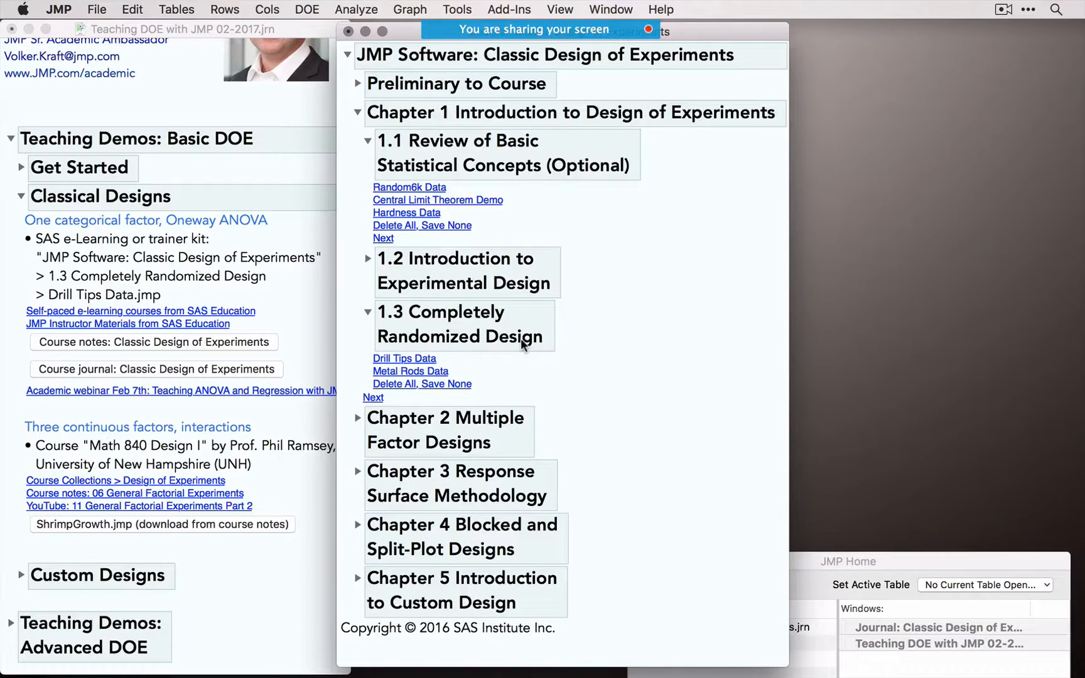
Step: Open the Drill Tips Data table, enlarge its window to show all rows, and review its Full Factorial Design in the DOE dialog
click(431, 358)
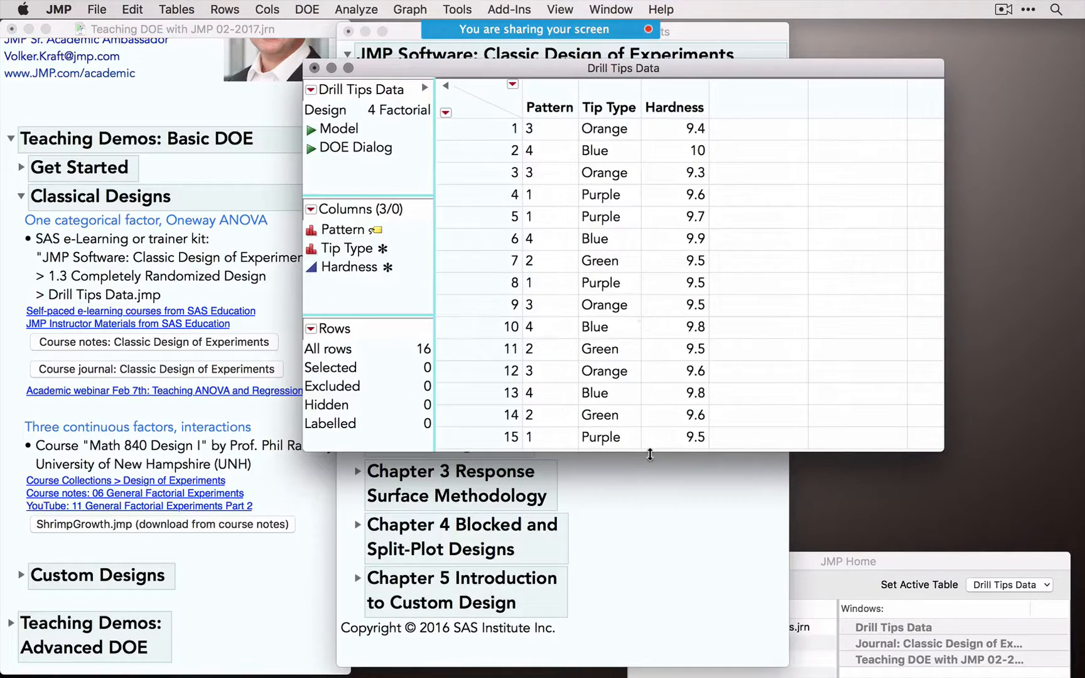
drag(650, 454, 715, 638)
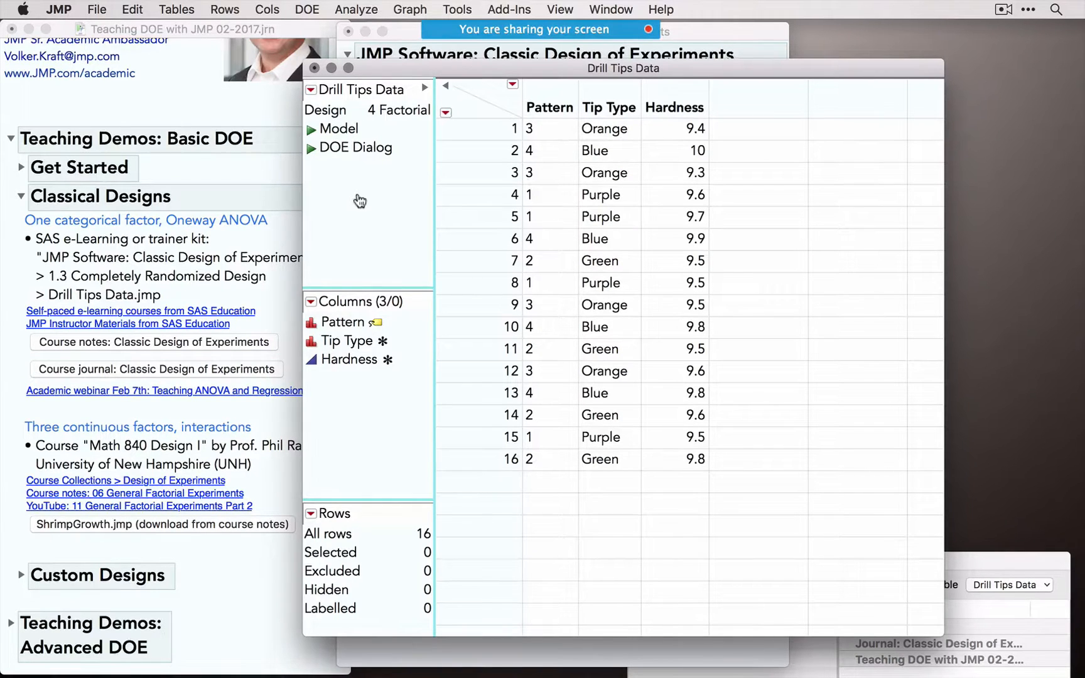
click(312, 149)
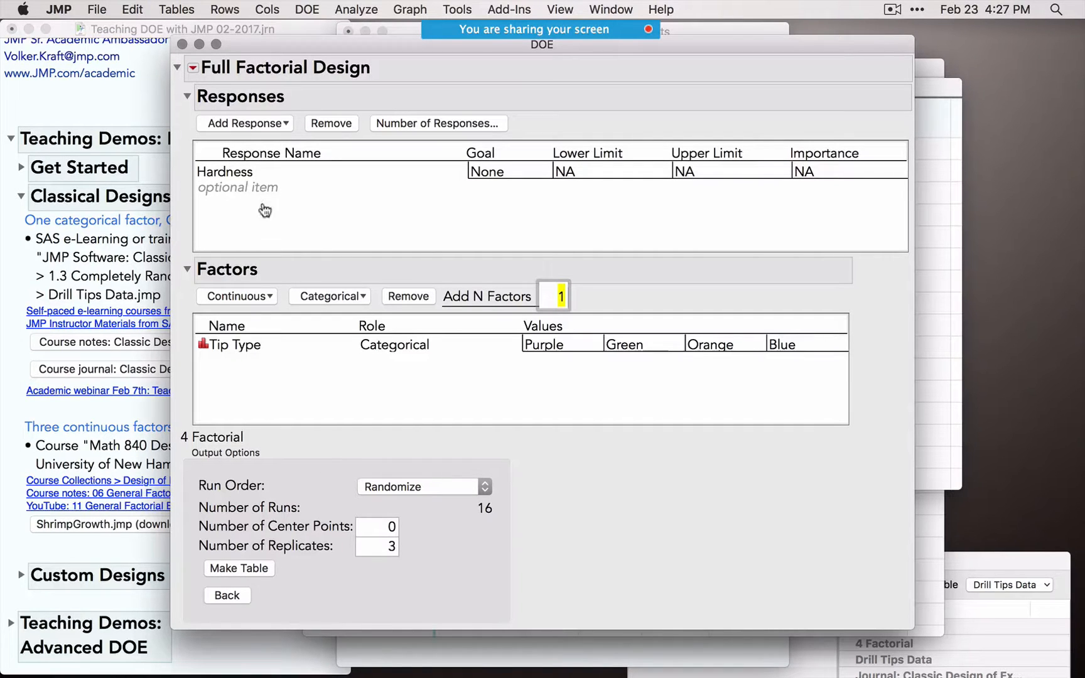
click(182, 44)
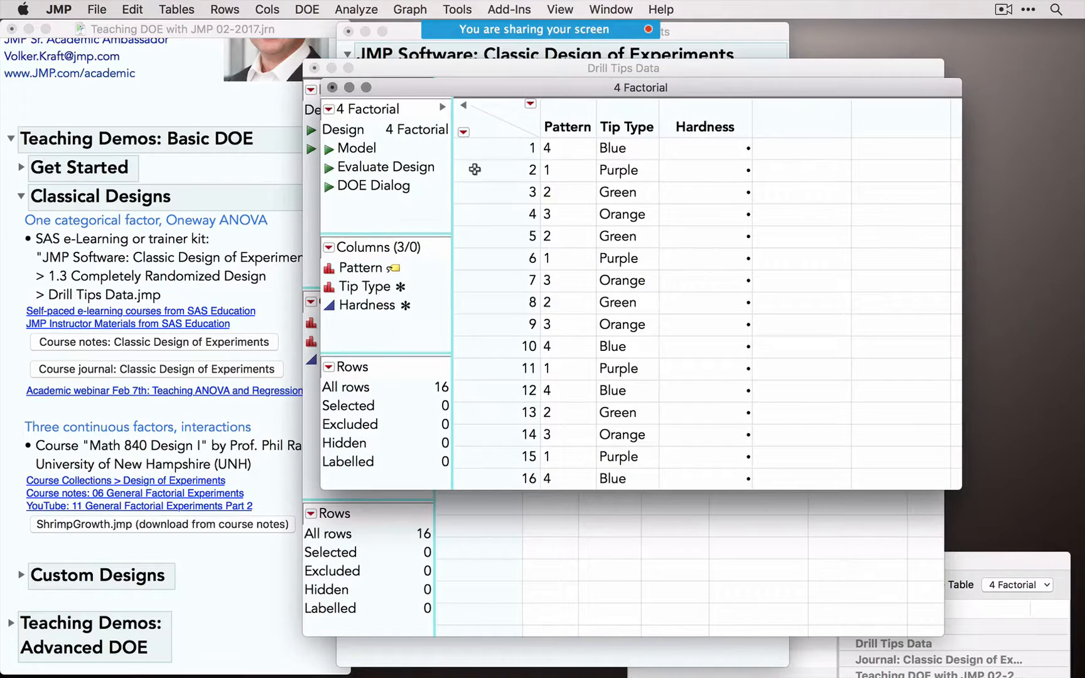
click(410, 9)
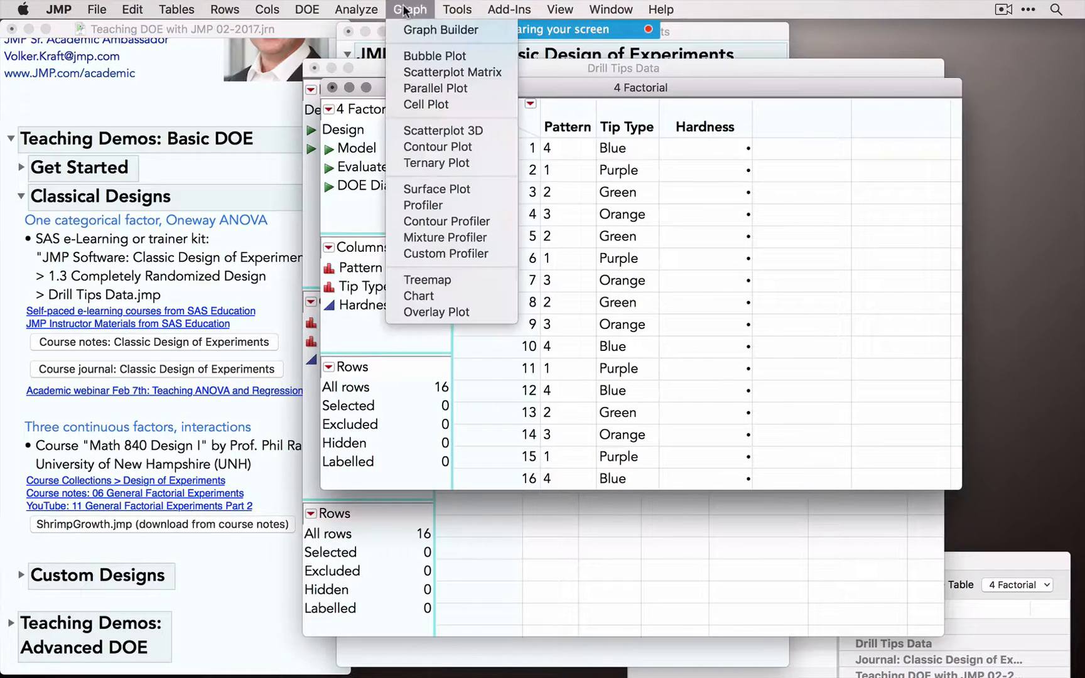
click(424, 33)
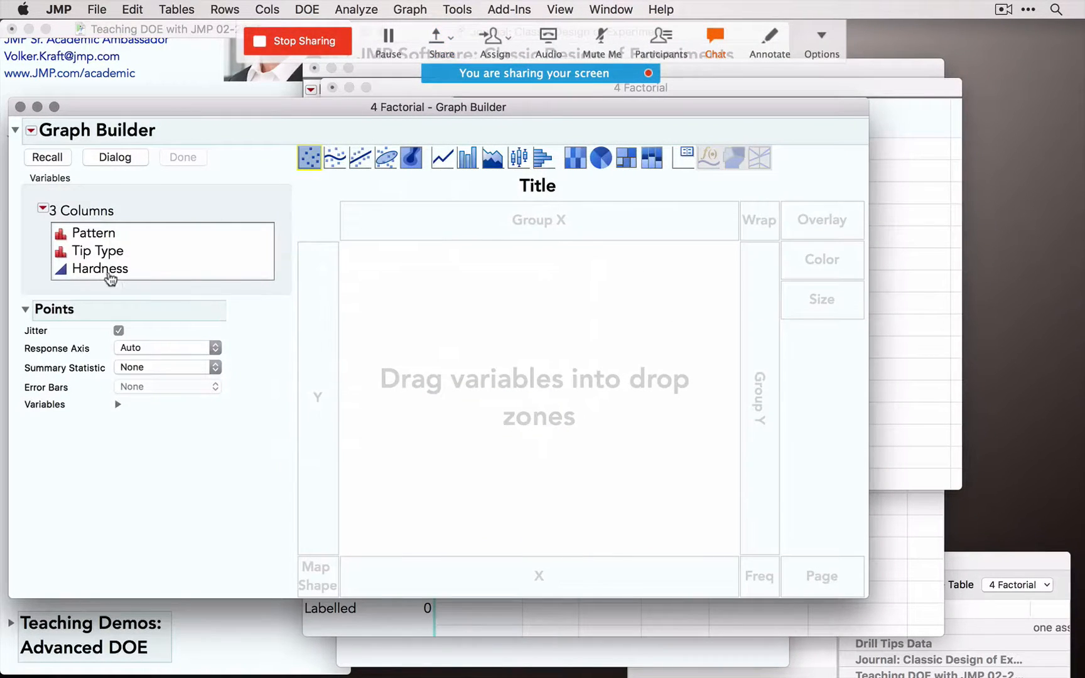
drag(104, 271, 306, 330)
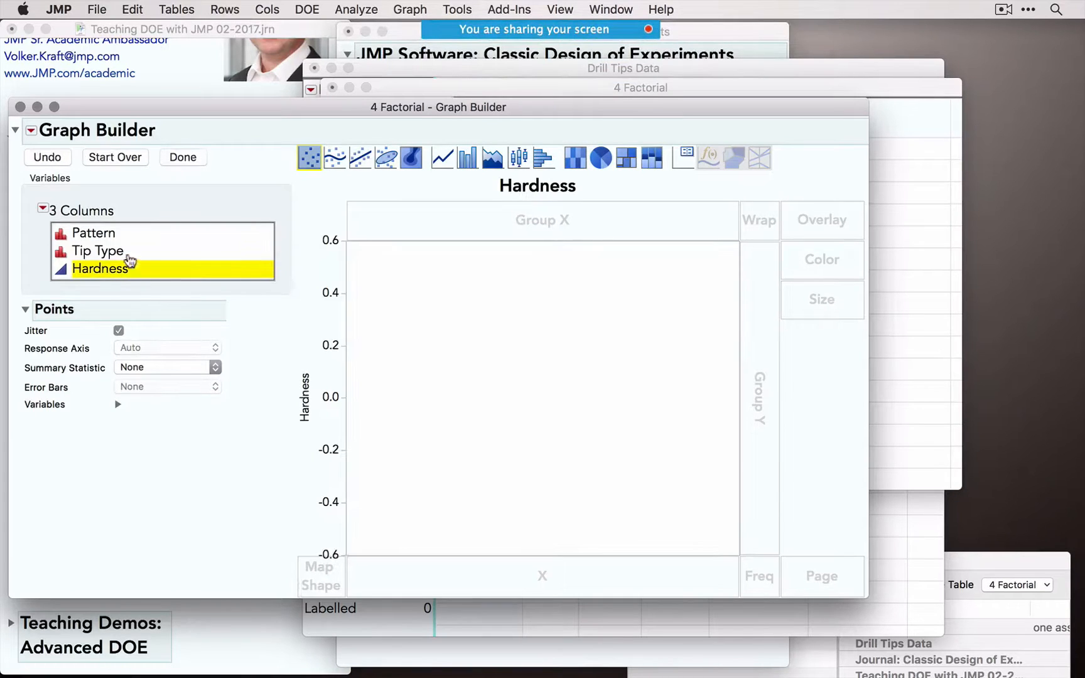
drag(121, 249, 554, 586)
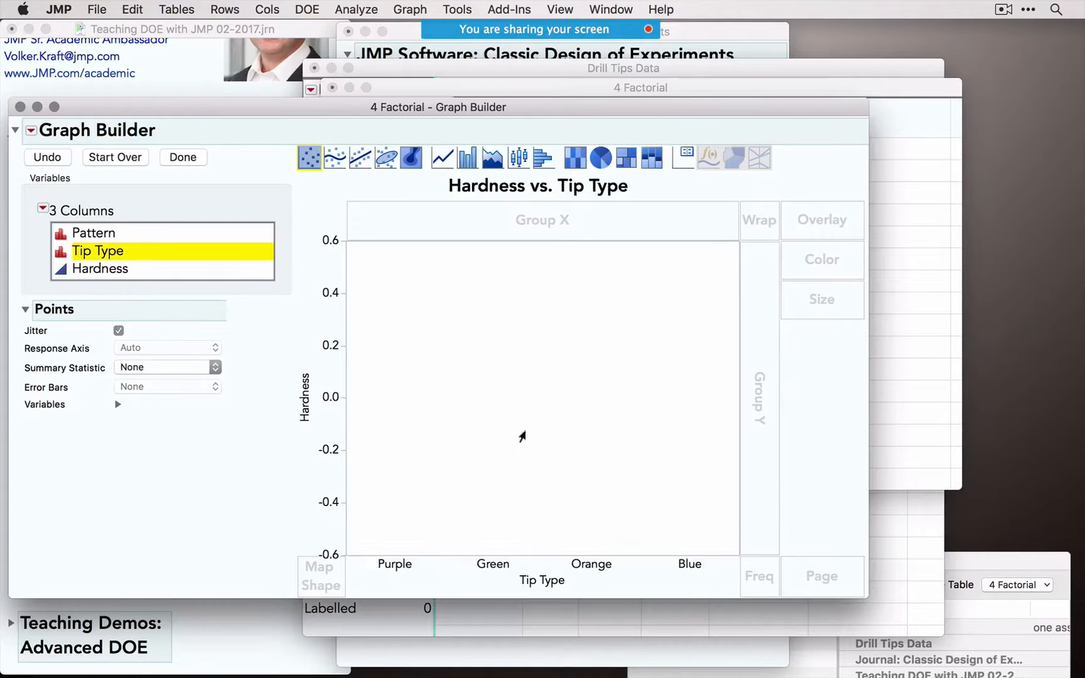
click(129, 275)
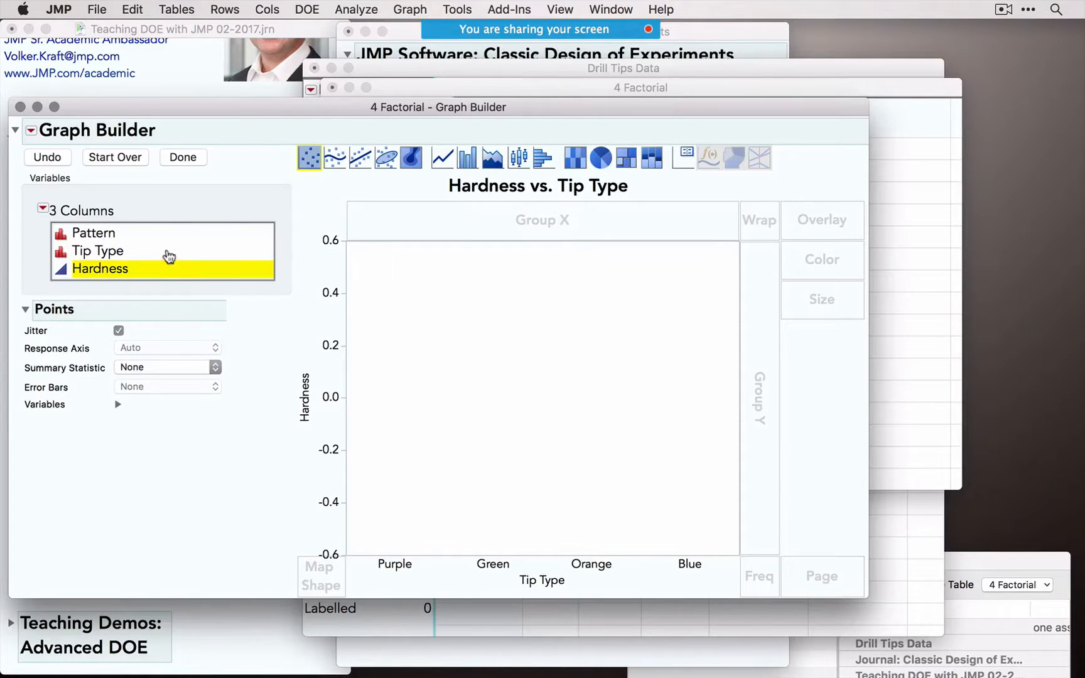
drag(166, 253, 563, 582)
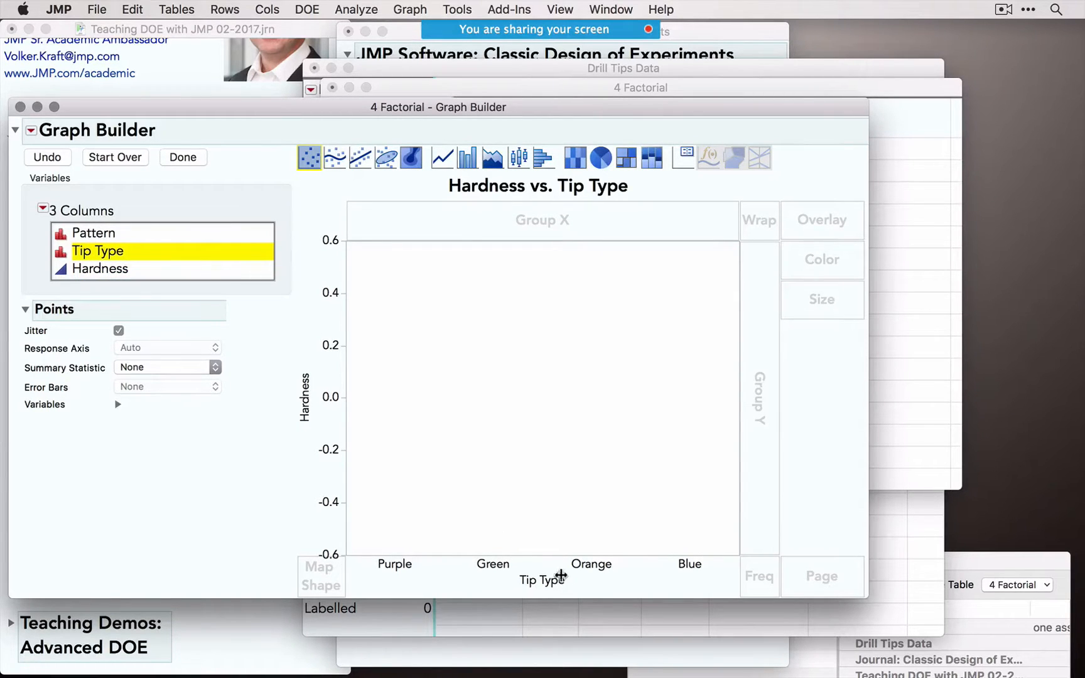
click(20, 106)
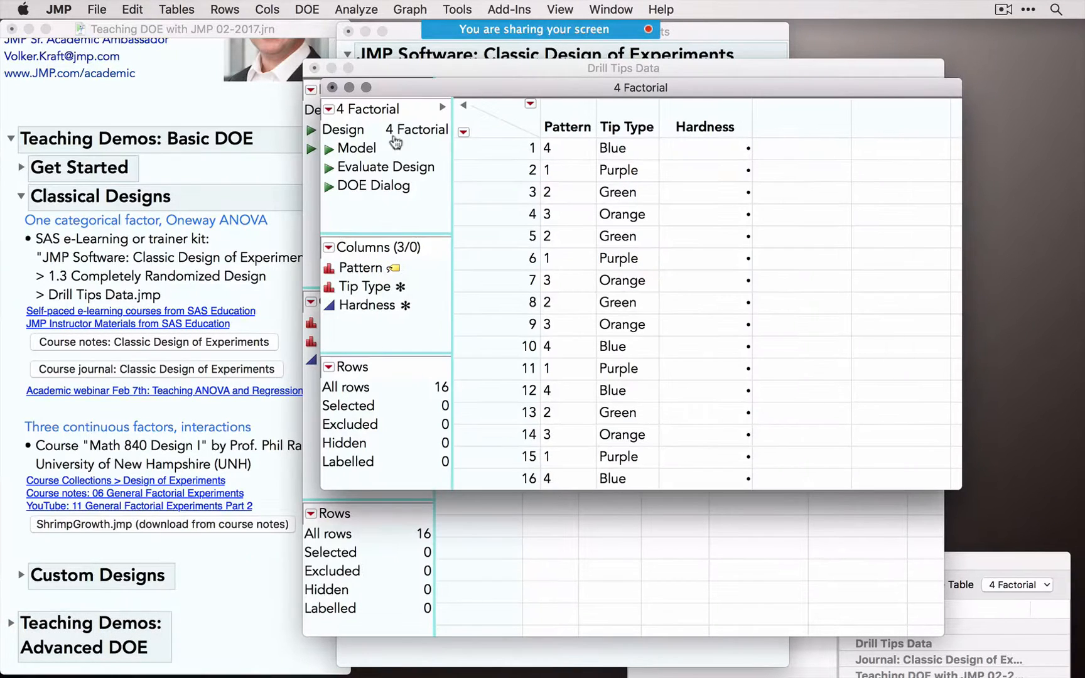
click(332, 87)
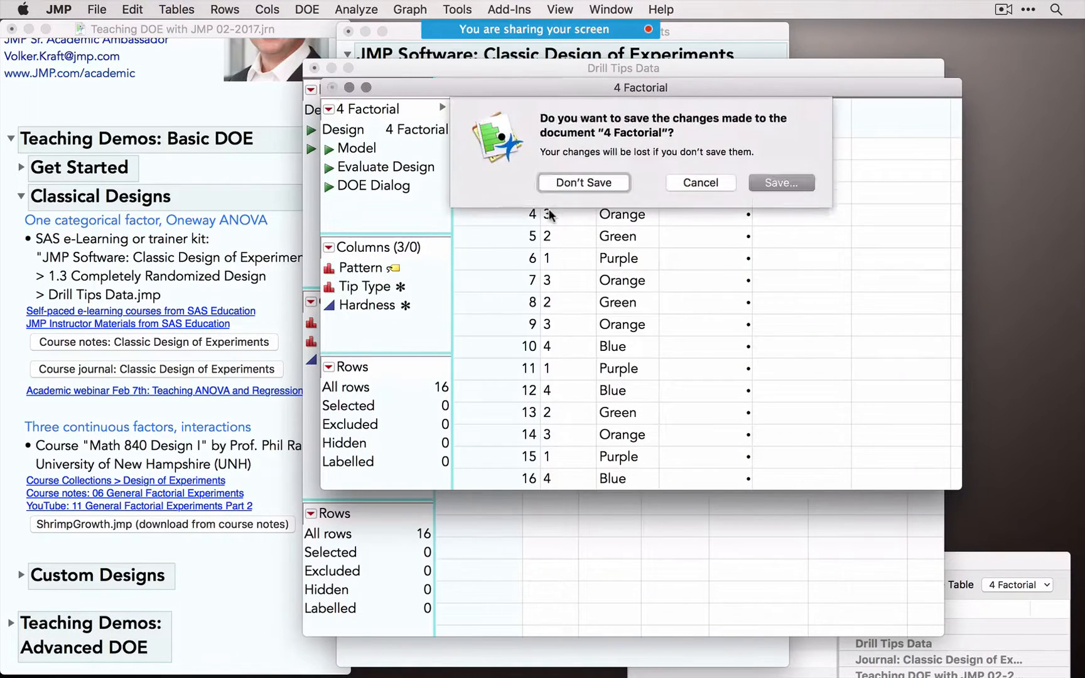
click(593, 182)
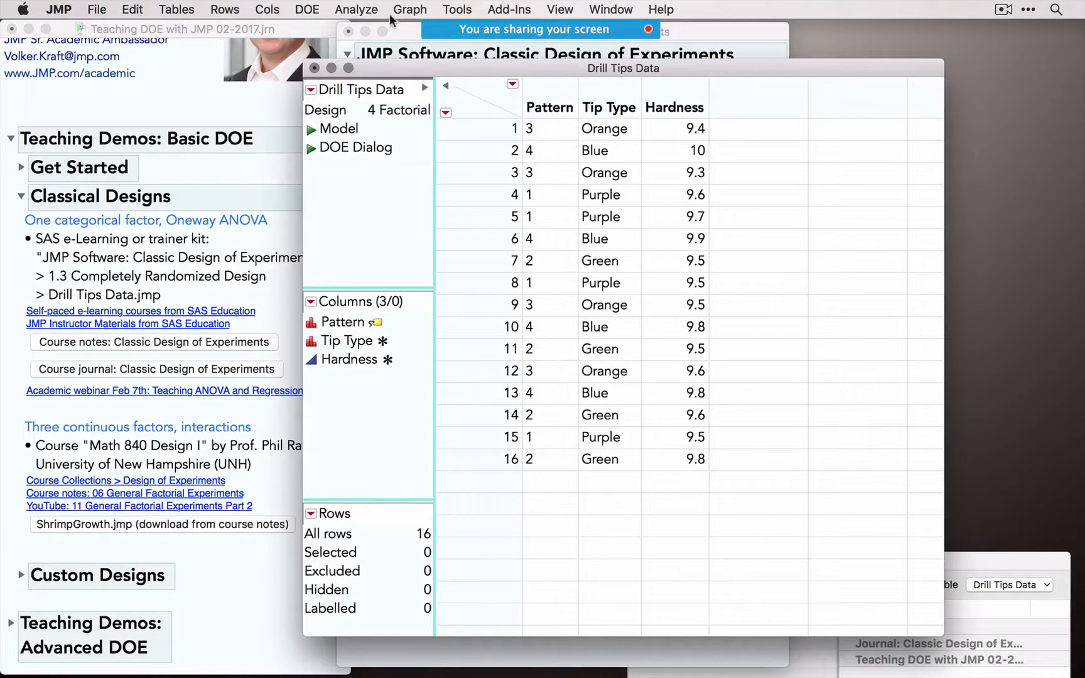
Step: Start a Graph Builder plot with Hardness on the Y axis and Tip Type on the X axis
click(412, 10)
click(432, 29)
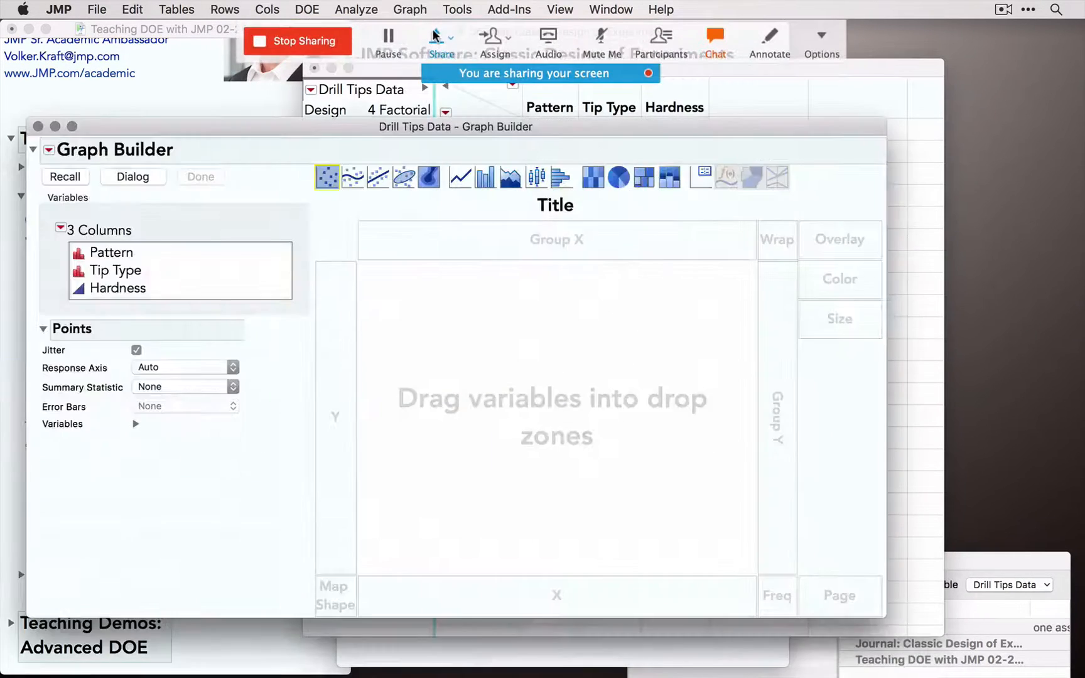
click(136, 288)
drag(136, 287, 344, 343)
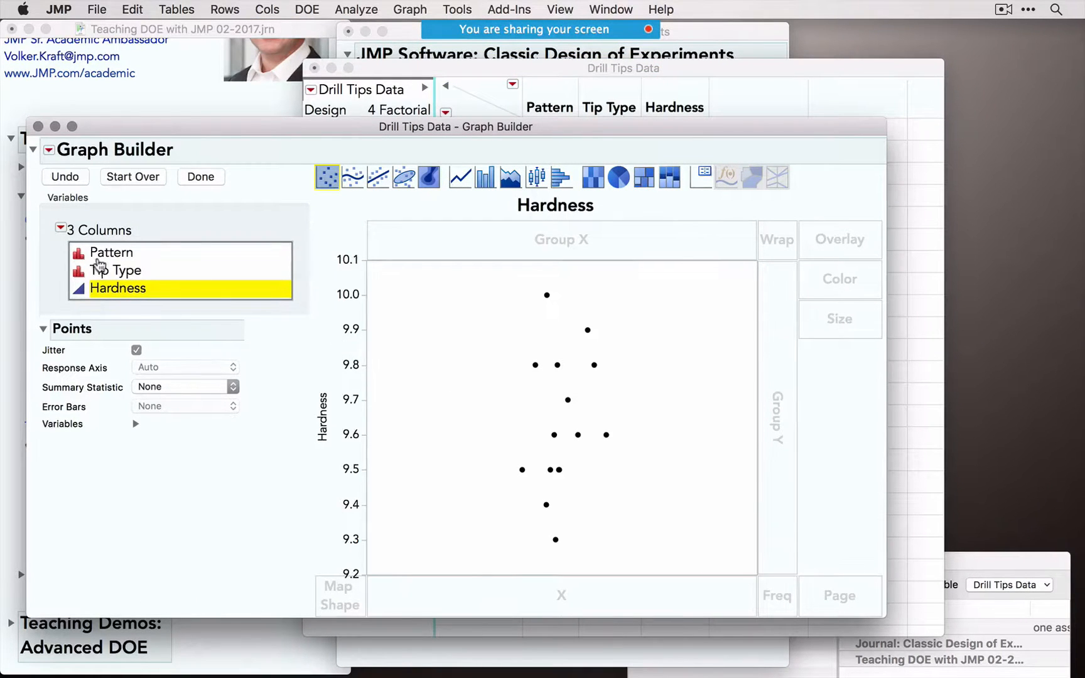
click(122, 277)
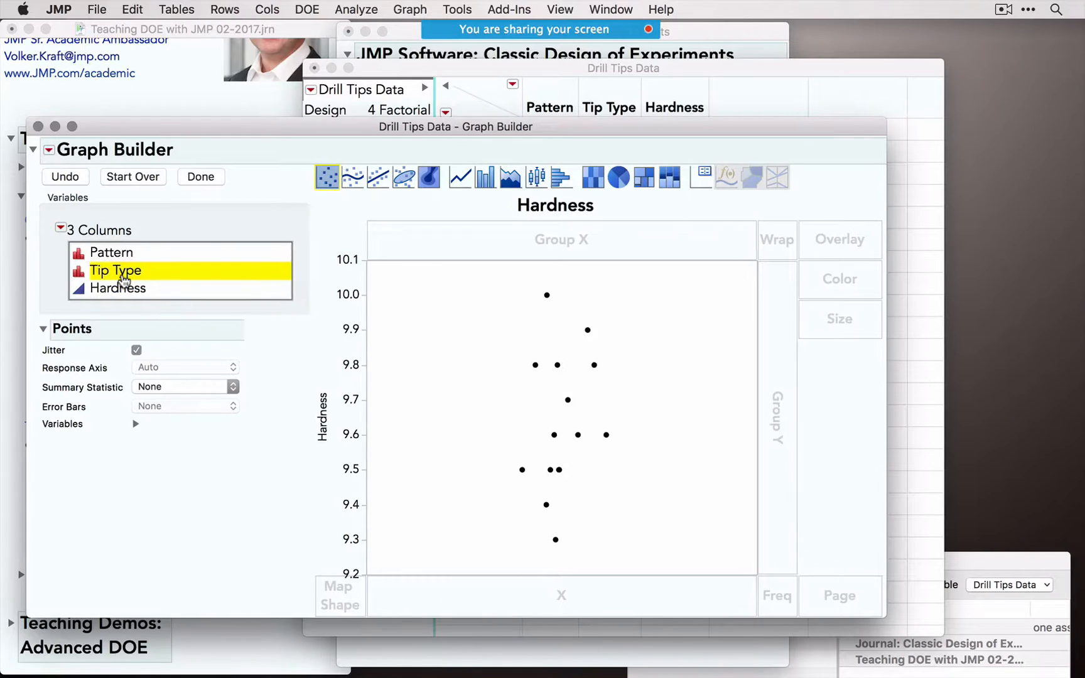
drag(123, 280, 572, 598)
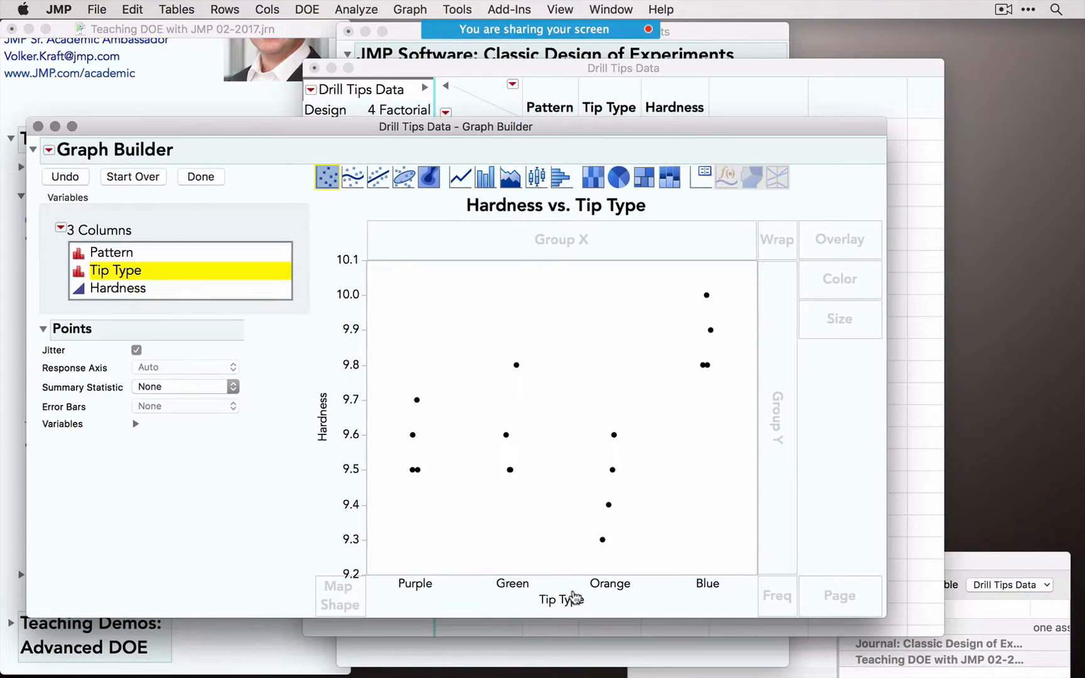
Step: Show Hardness by Tip Type as box plots overlaid with data points, finish the graph, and close it after viewing
click(565, 179)
click(538, 179)
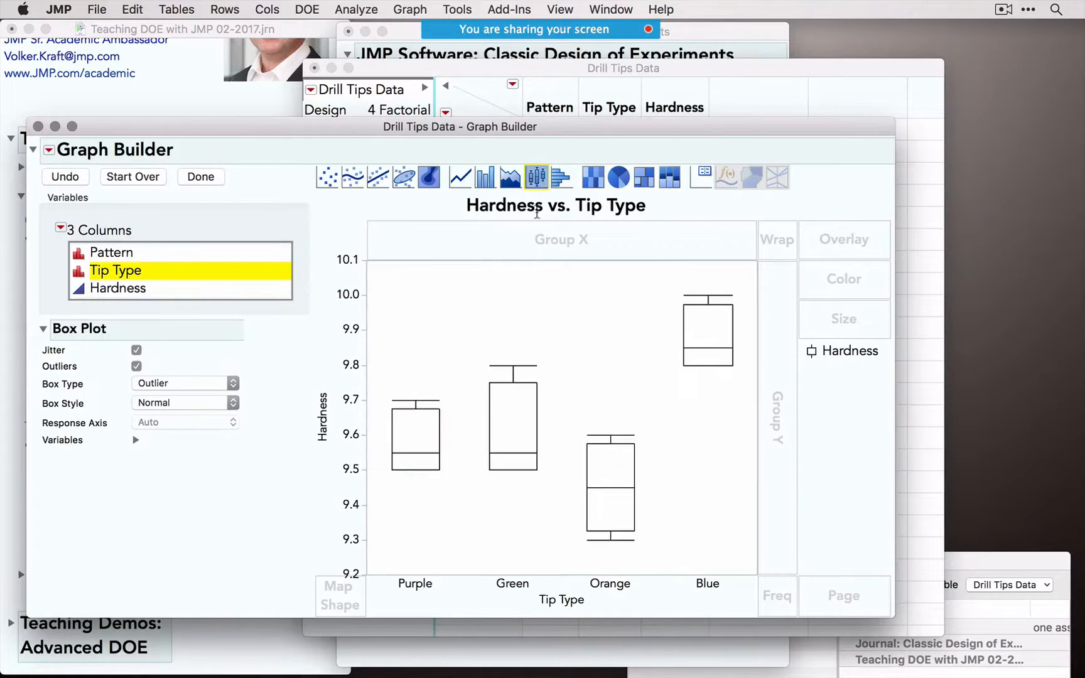
drag(327, 179, 472, 411)
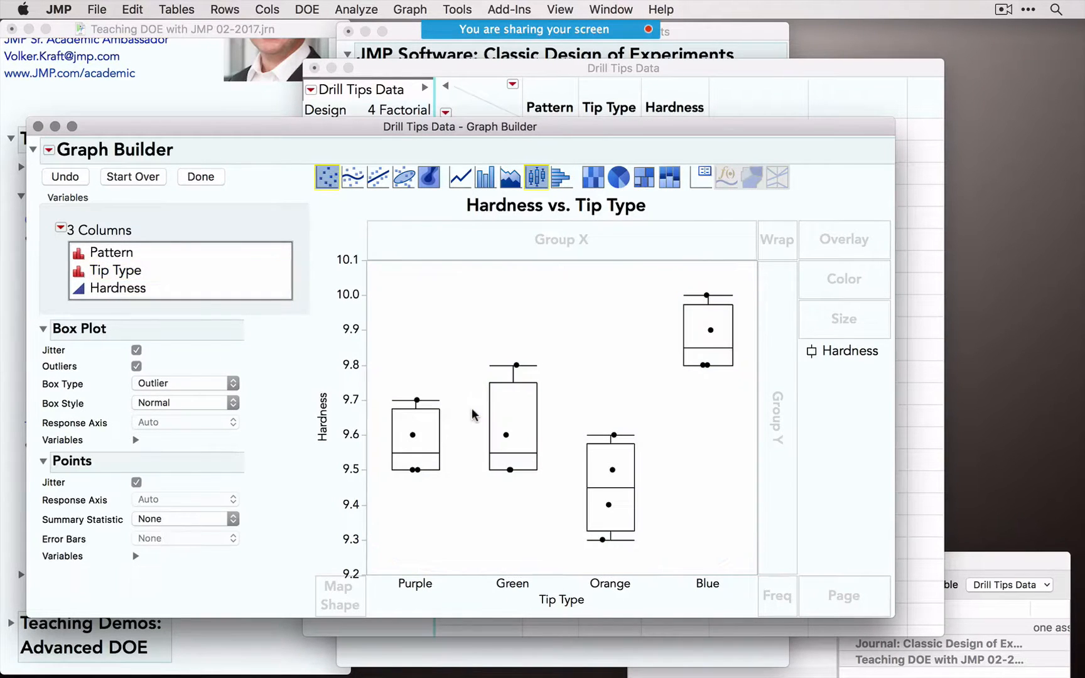
click(201, 176)
drag(167, 123, 531, 68)
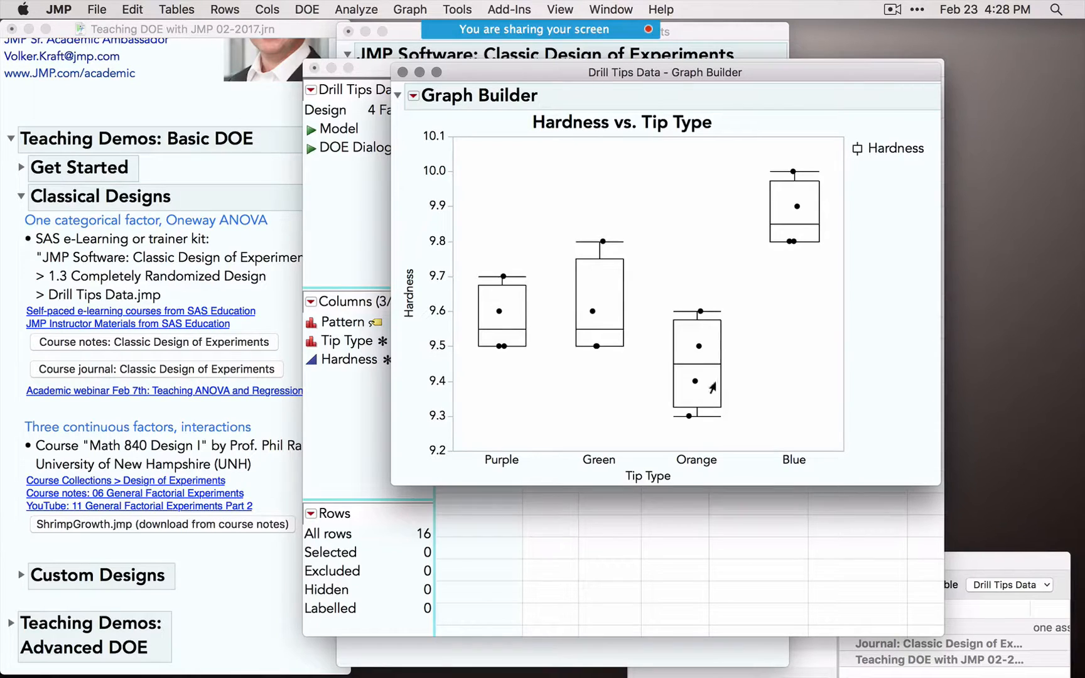
click(402, 73)
Step: Run a Fit Y by X analysis with Hardness as the response and Tip Type as the factor
click(364, 9)
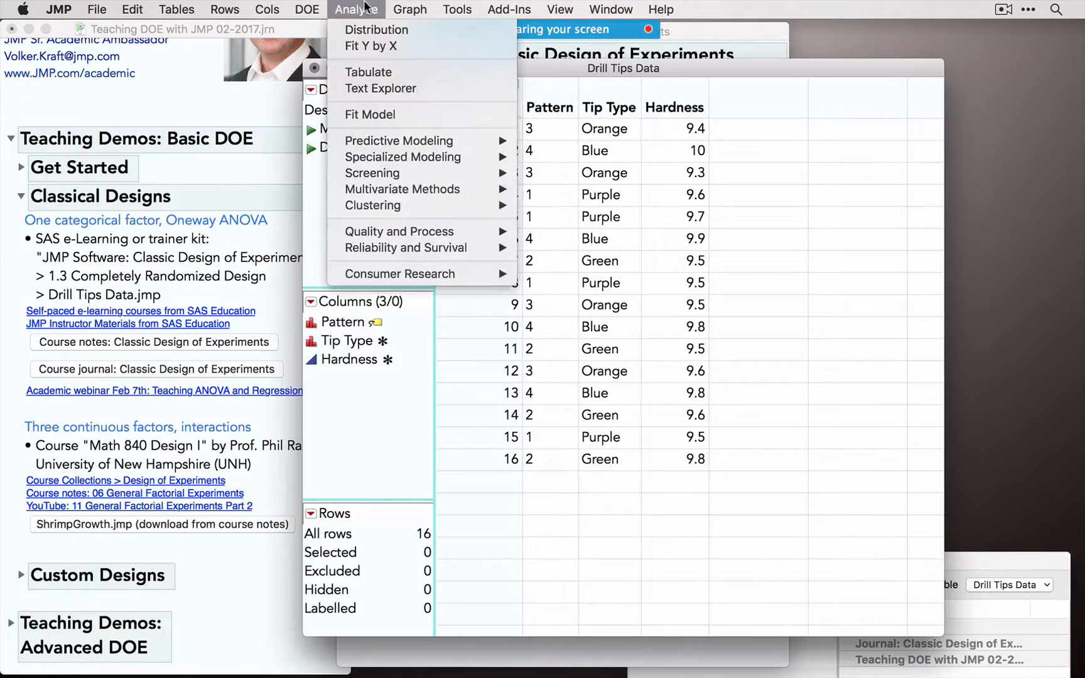
click(378, 46)
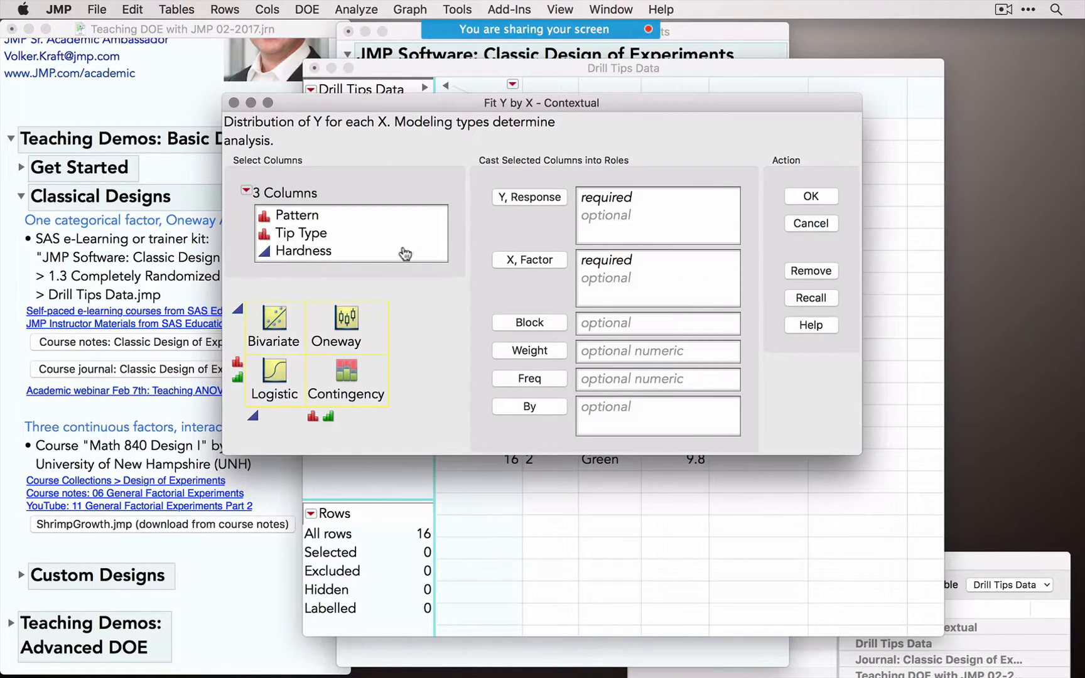
click(308, 251)
click(544, 206)
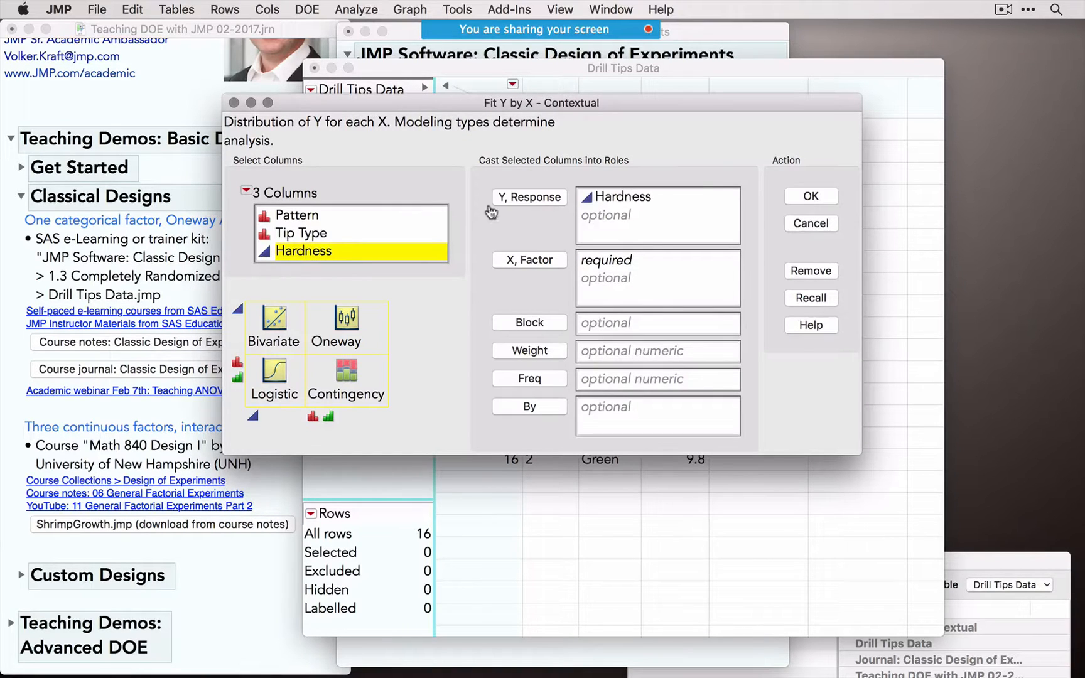
click(337, 236)
click(552, 263)
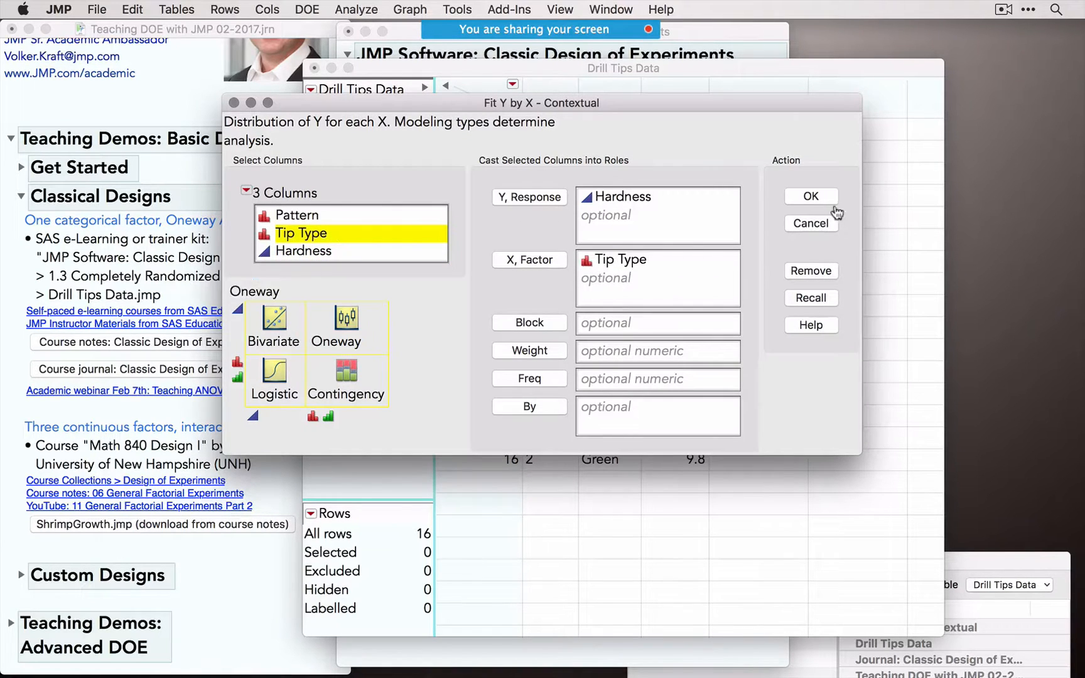
click(810, 196)
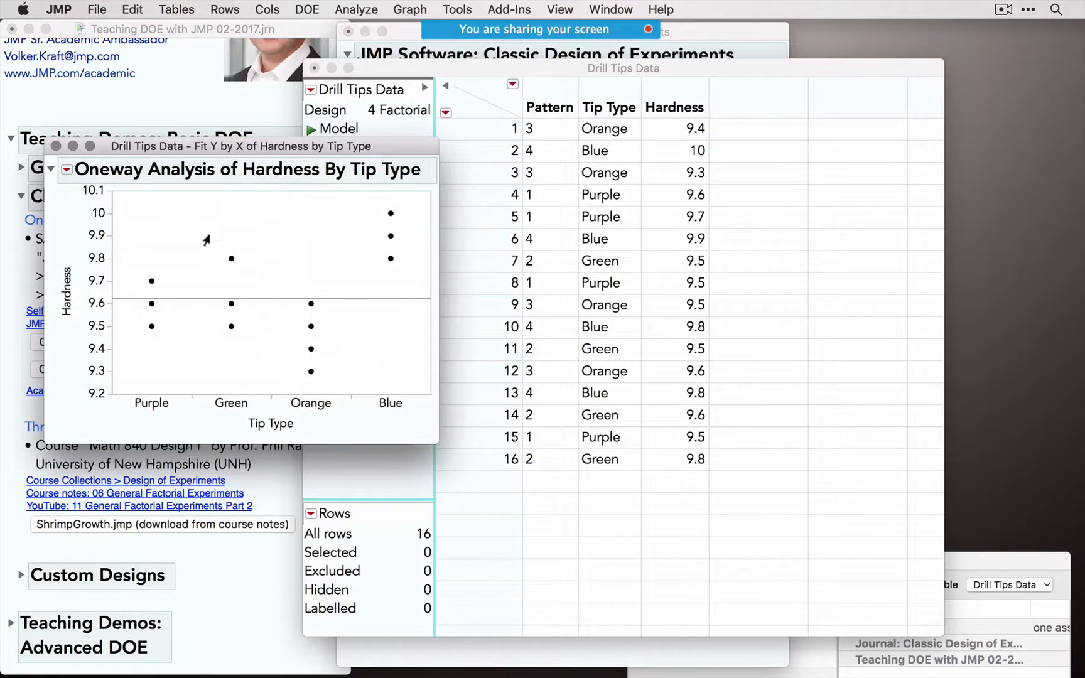
Step: Place the Oneway report over the data table and add the Means/Anova analysis
drag(196, 150, 618, 161)
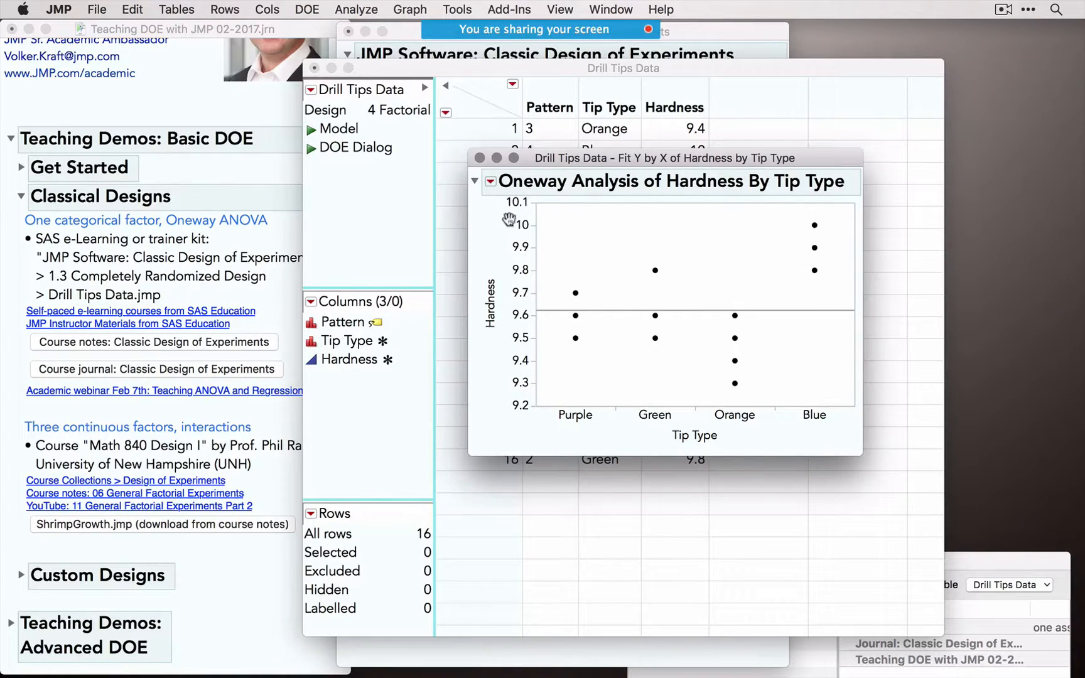
click(490, 181)
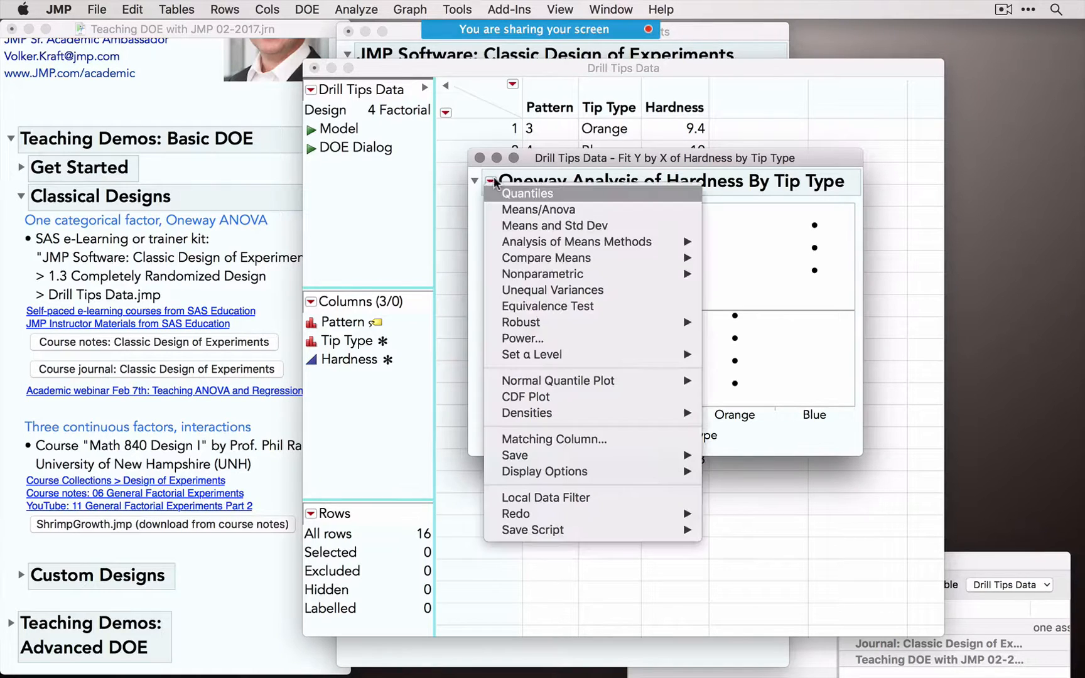
click(532, 209)
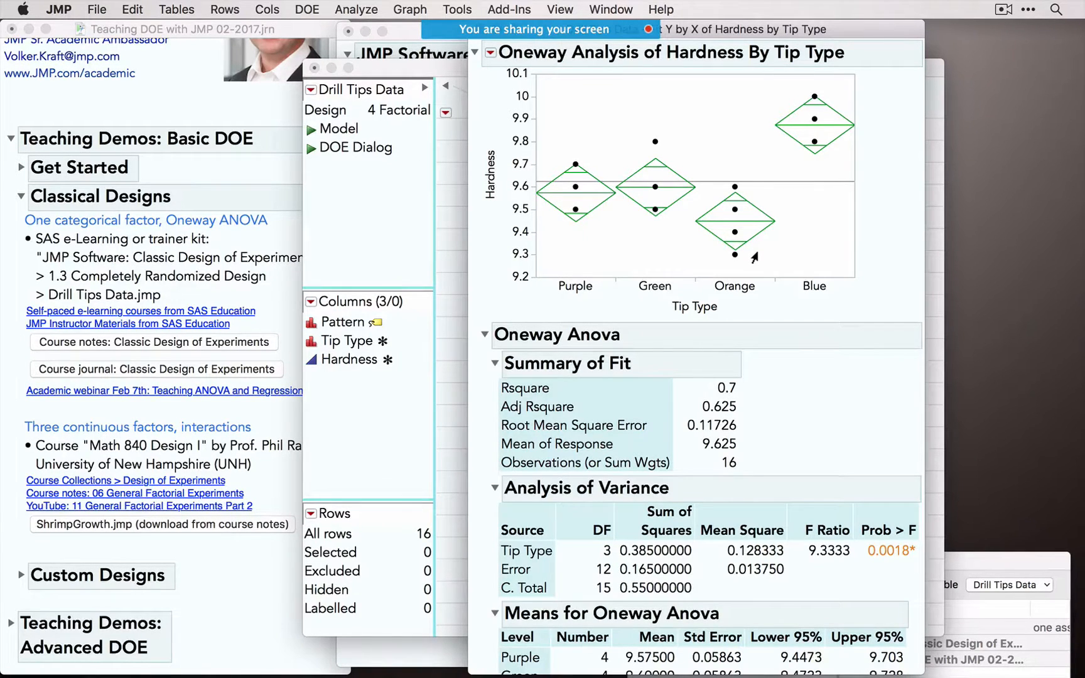
Step: Add Compare Means results for Each Pair, Student's t and All Pairs, Tukey HSD to the Oneway analysis
click(491, 53)
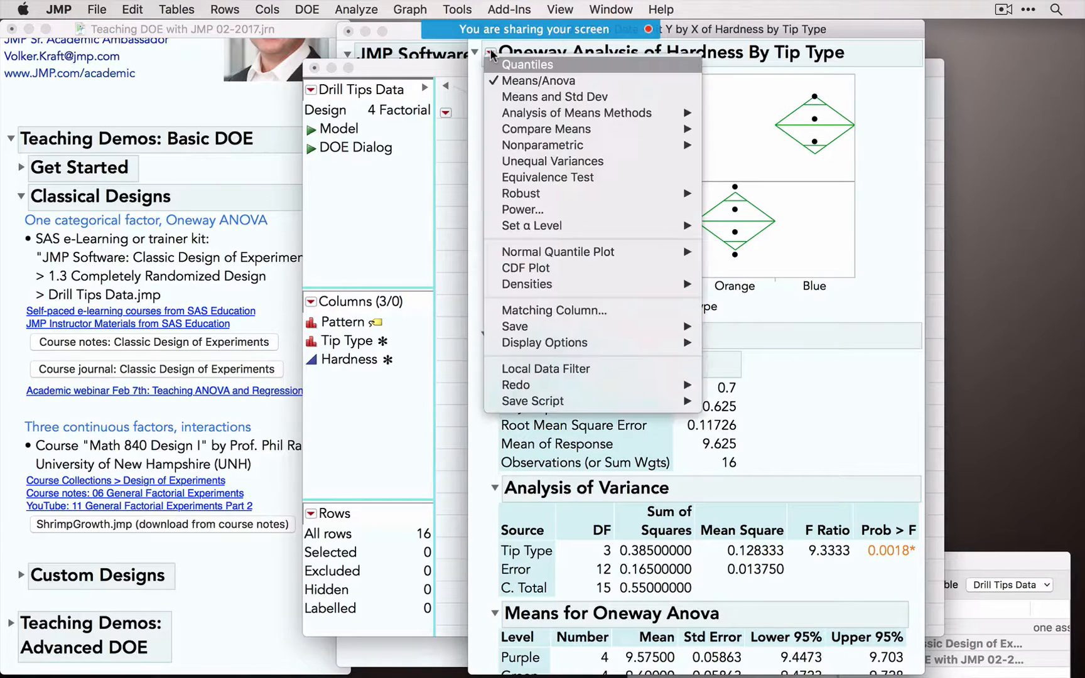
mouse_move(558, 131)
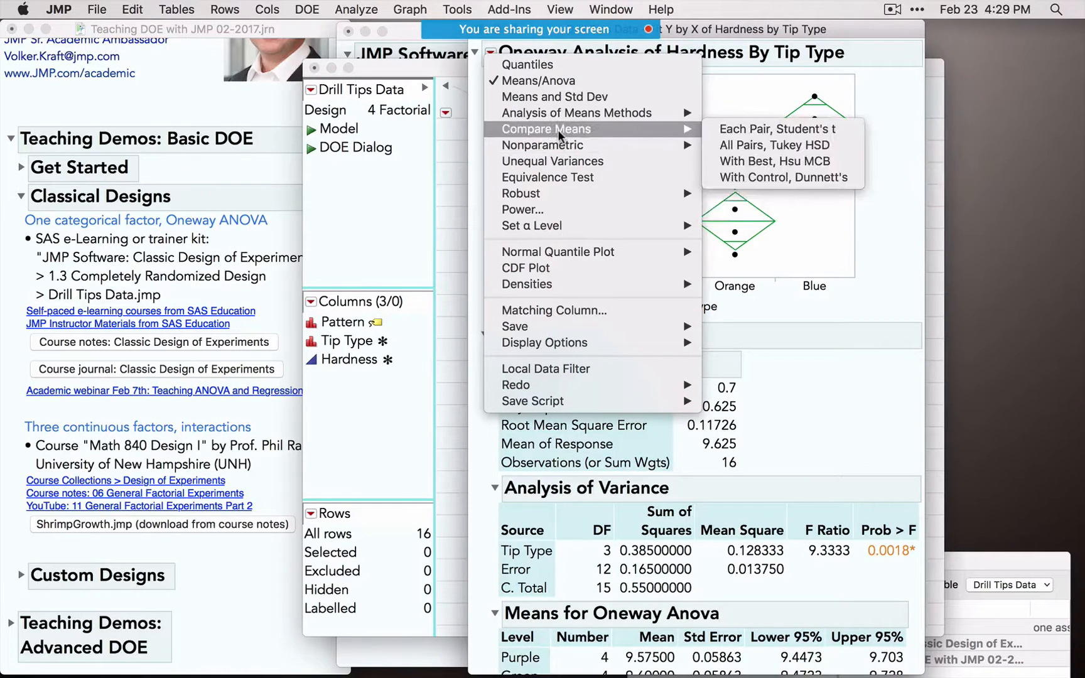
click(762, 131)
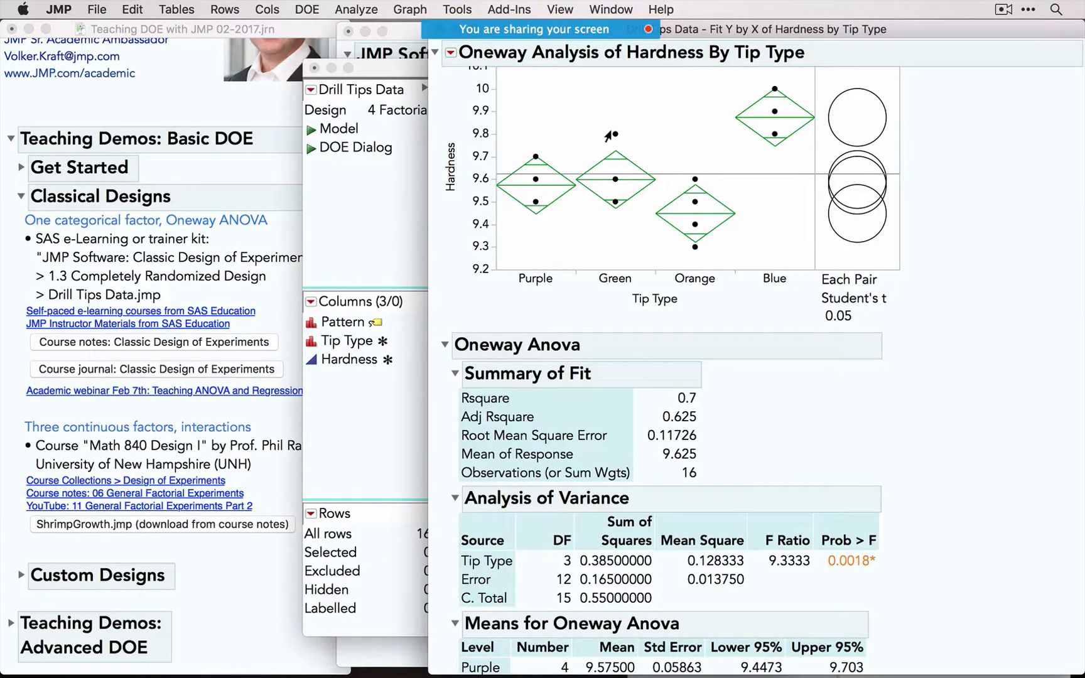
scroll(590, 119, up, 1)
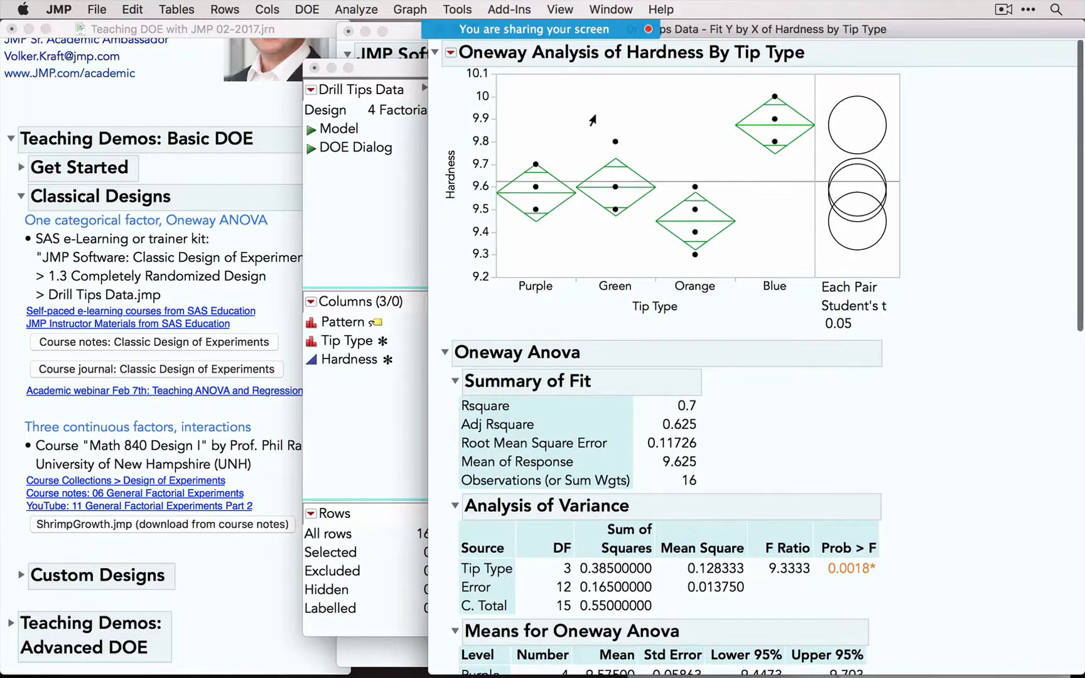
click(450, 56)
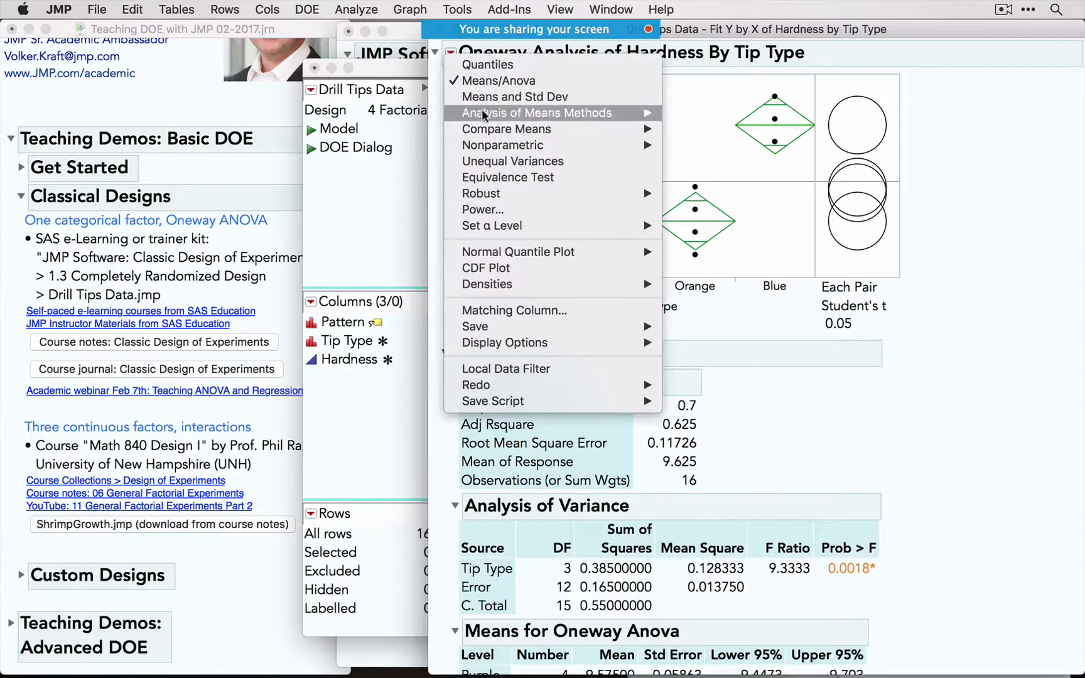
mouse_move(493, 131)
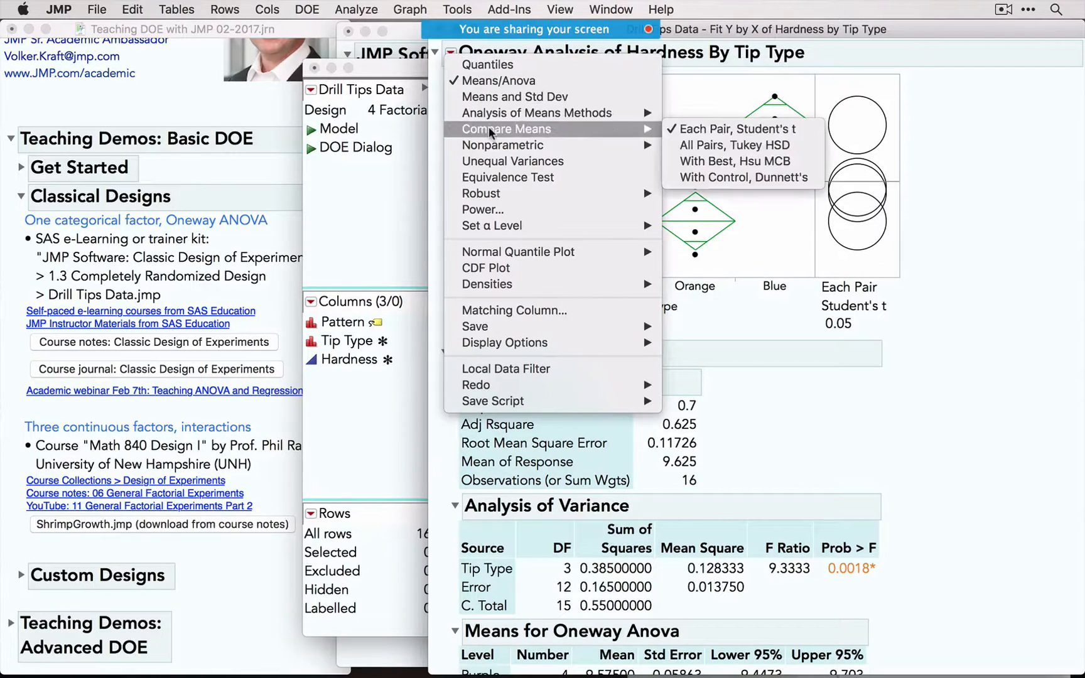
click(751, 145)
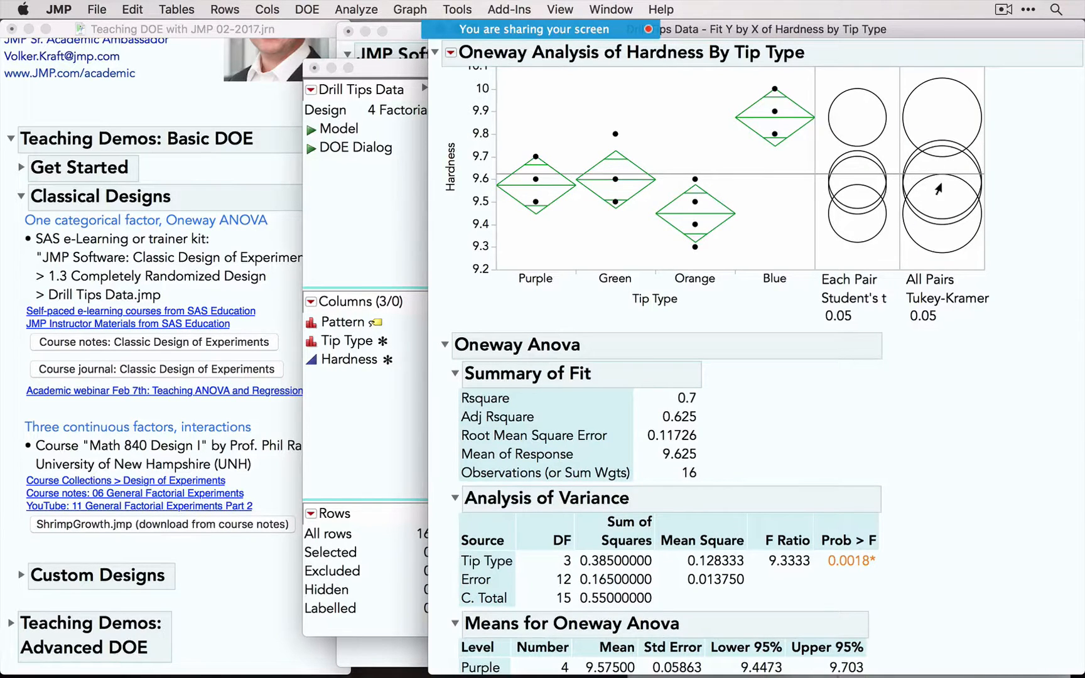
Step: Select the Blue, Orange and Purple comparison circles to check which tip types differ significantly in hardness
click(917, 88)
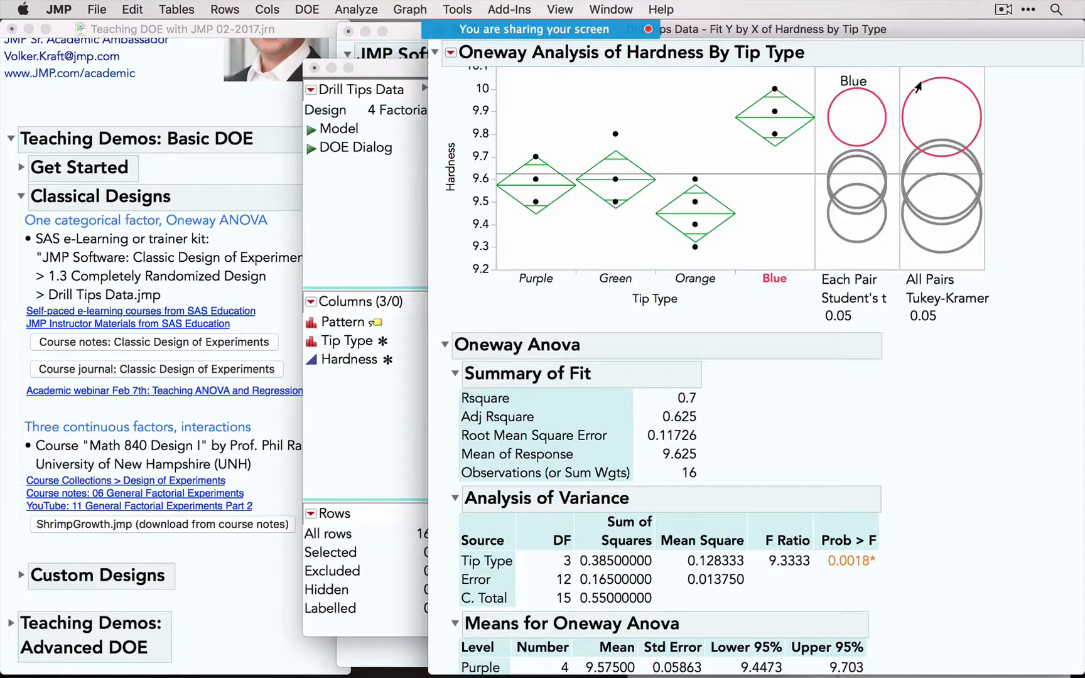
click(857, 192)
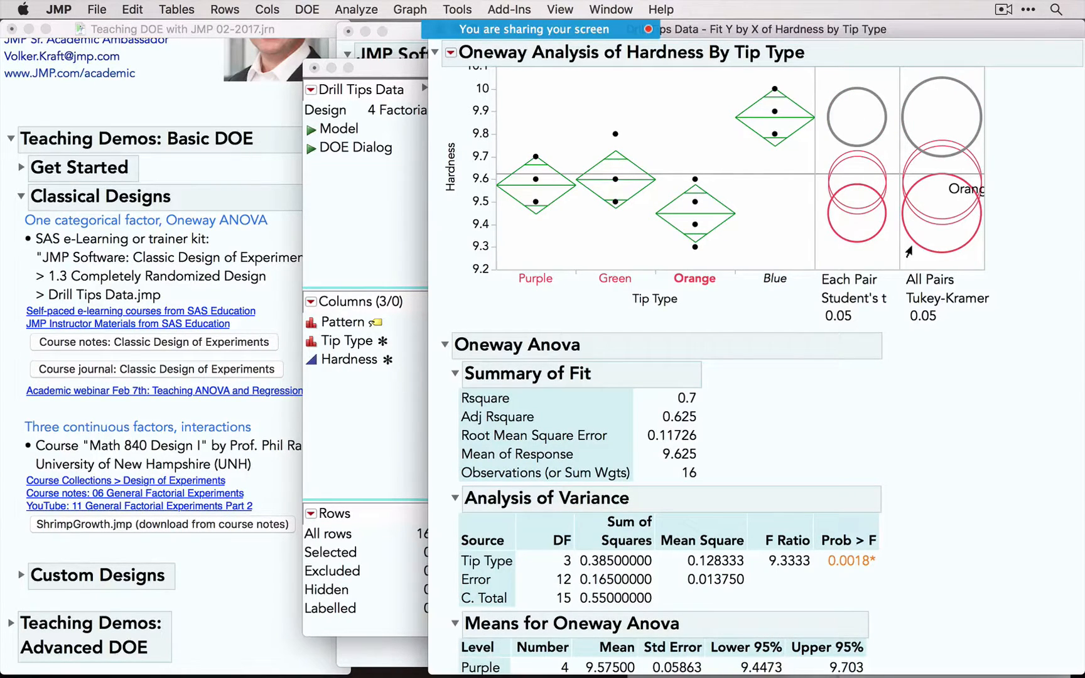
click(844, 95)
click(903, 183)
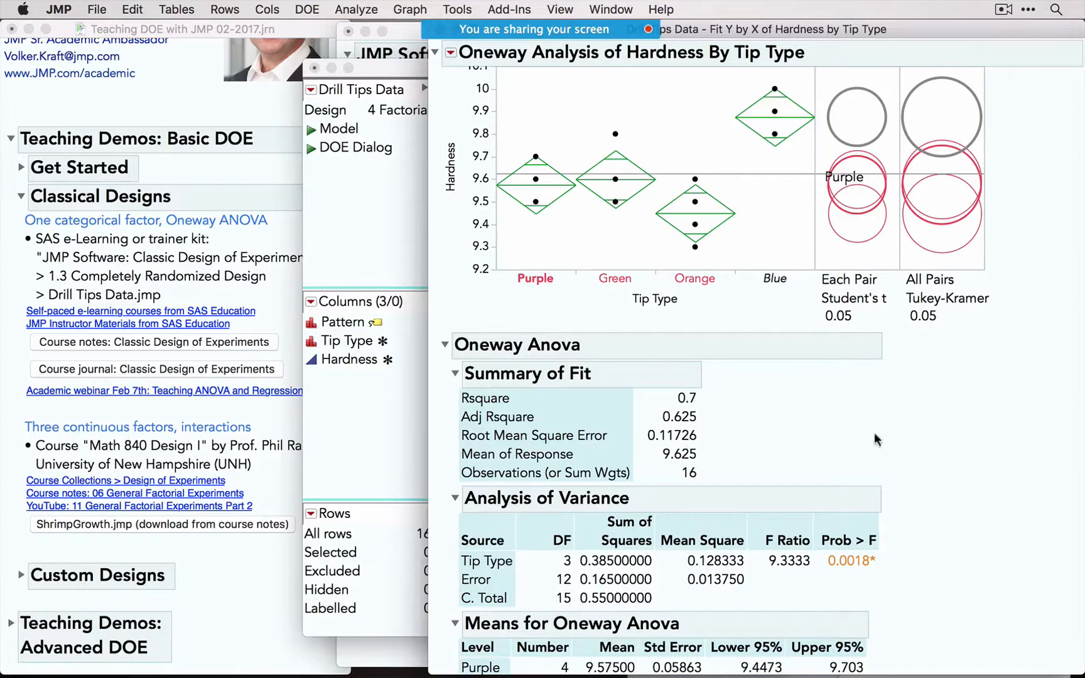
Step: Examine the Oneway Anova tables and the Student's t comparisons, including the Connecting Letters and Ordered Differences reports
scroll(876, 433, down, 10)
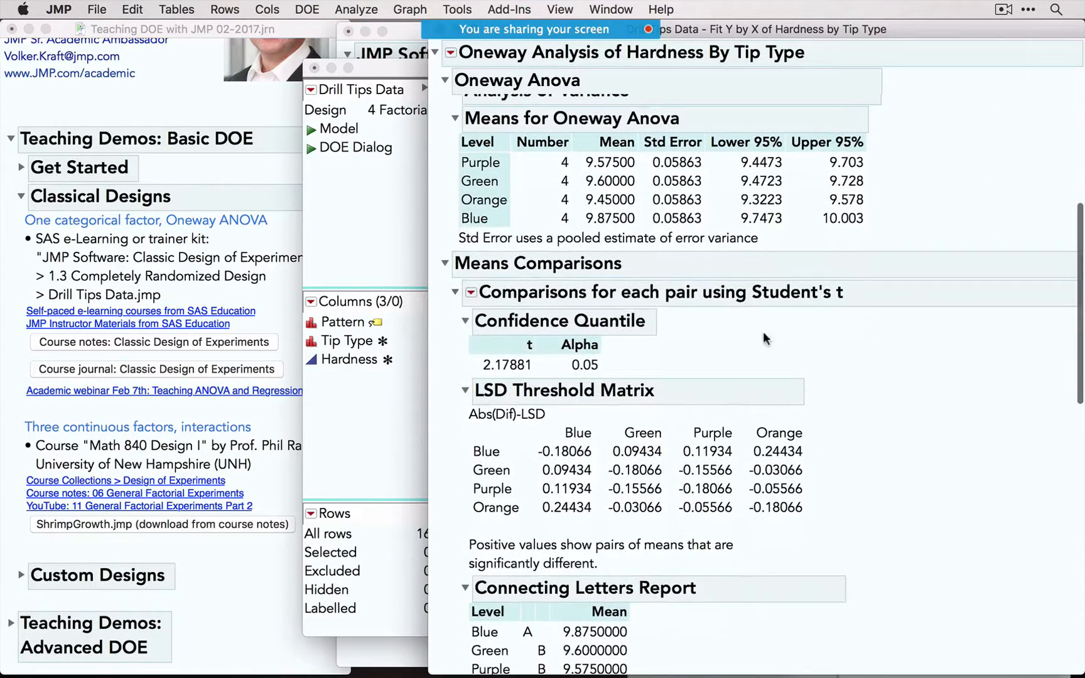
scroll(762, 332, up, 2)
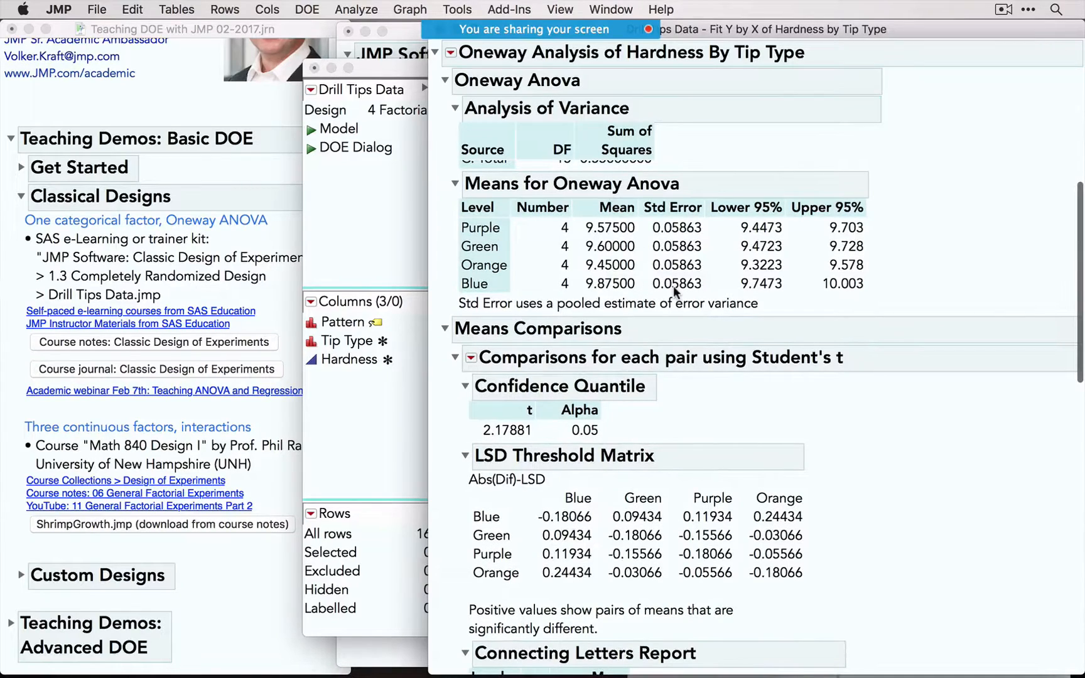
scroll(661, 426, down, 3)
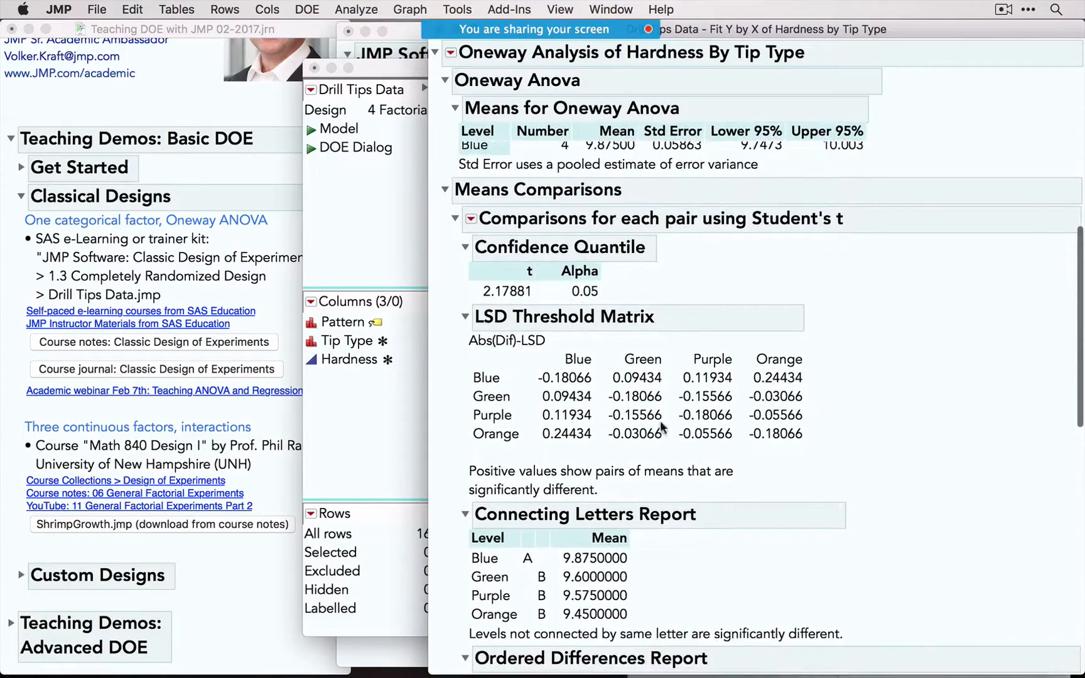
scroll(662, 427, down, 4)
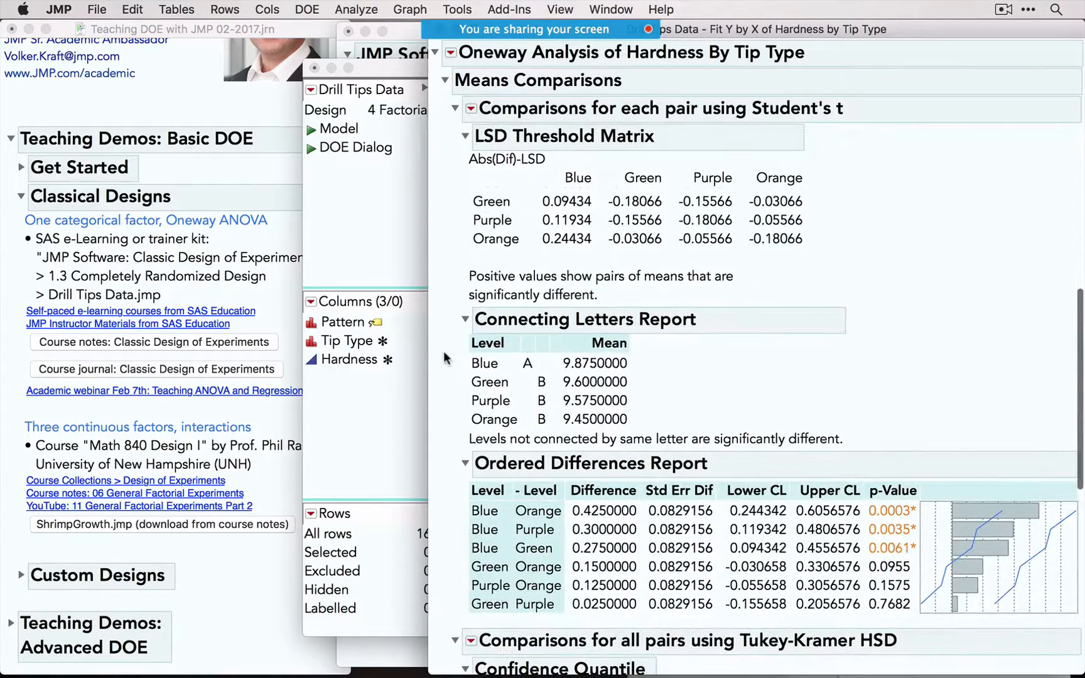
mouse_move(437, 308)
mouse_down()
mouse_move(621, 342)
mouse_move(472, 455)
mouse_move(438, 344)
mouse_up()
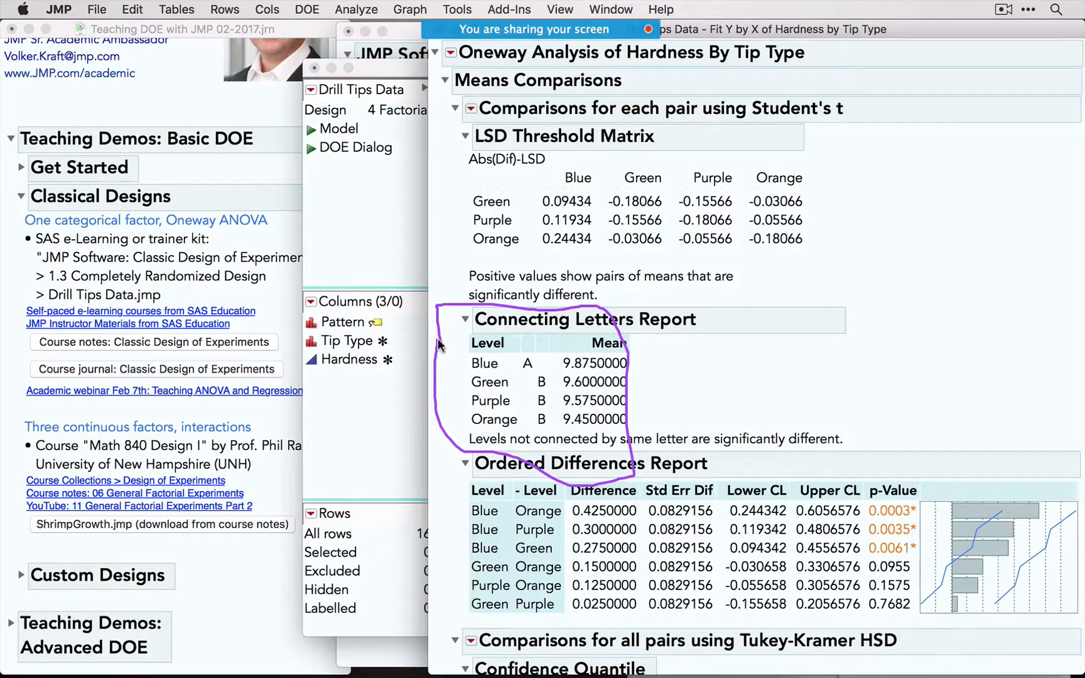
key(Escape)
scroll(469, 289, up, 8)
scroll(470, 289, up, 5)
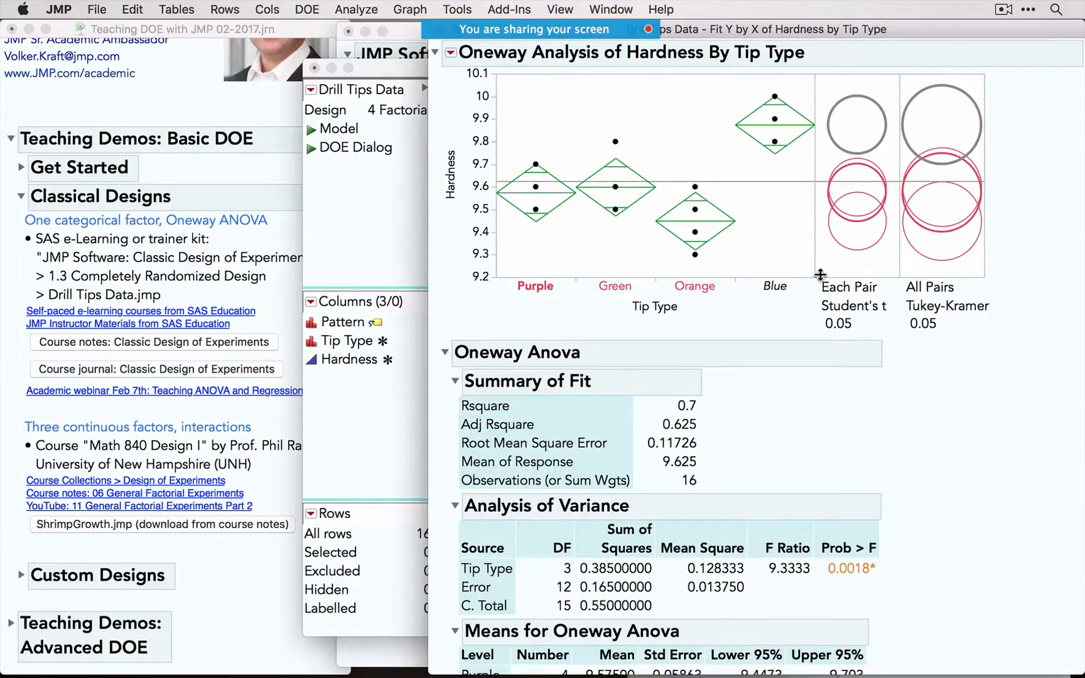
scroll(787, 387, down, 6)
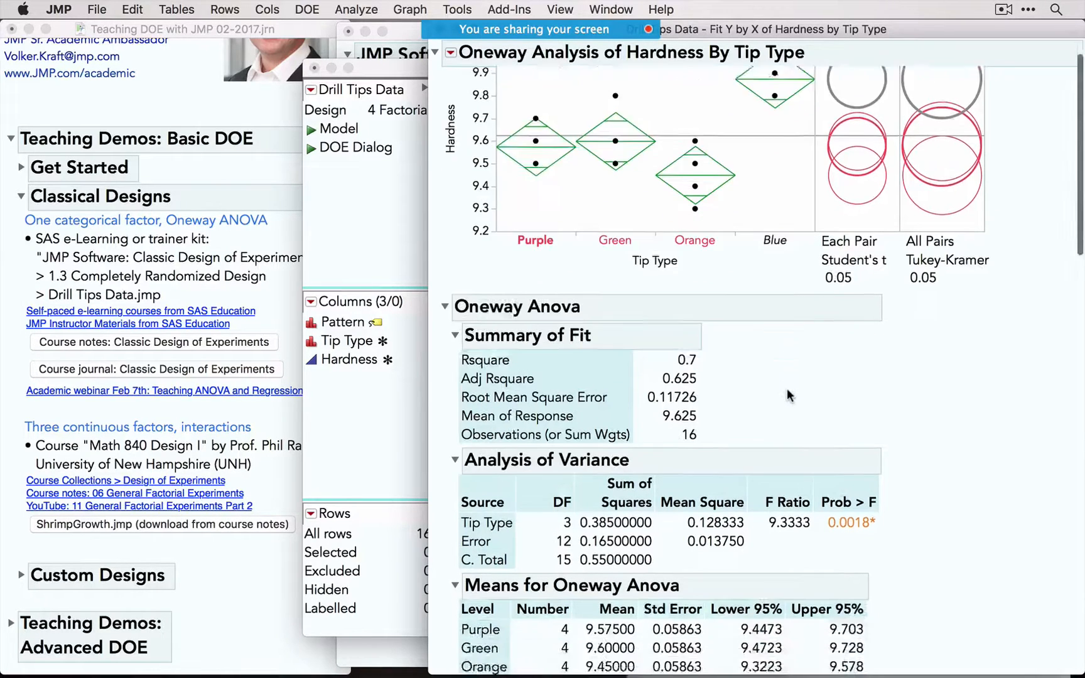
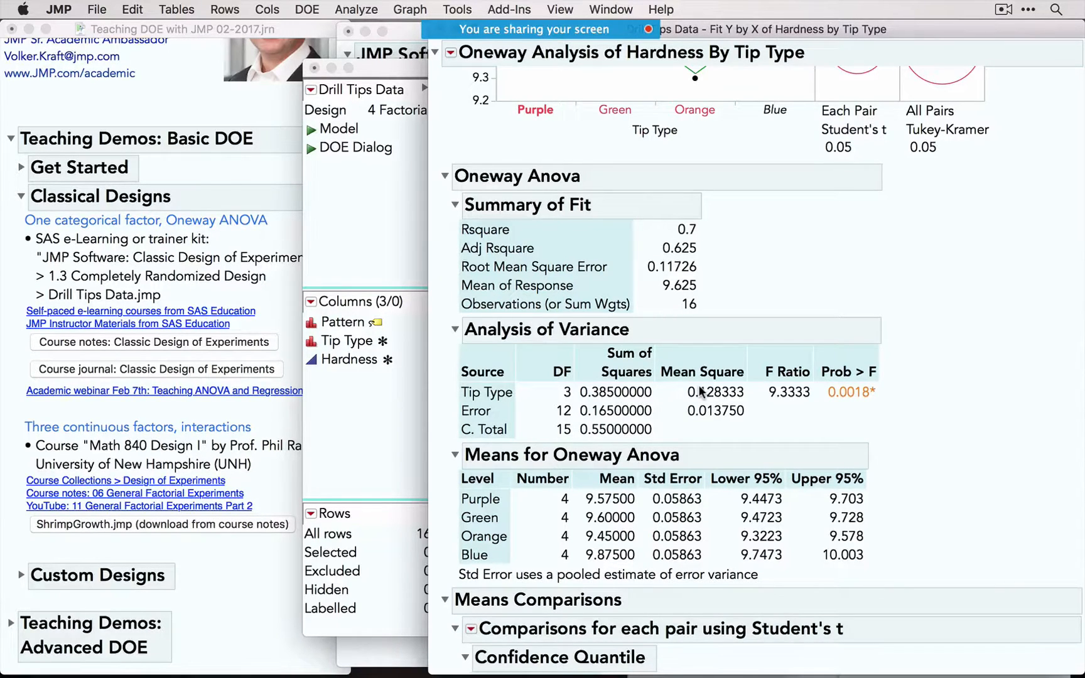
Step: Save the residuals and the predicted values of the Oneway analysis to the Drill Tips Data table and review the new columns
scroll(701, 391, up, 5)
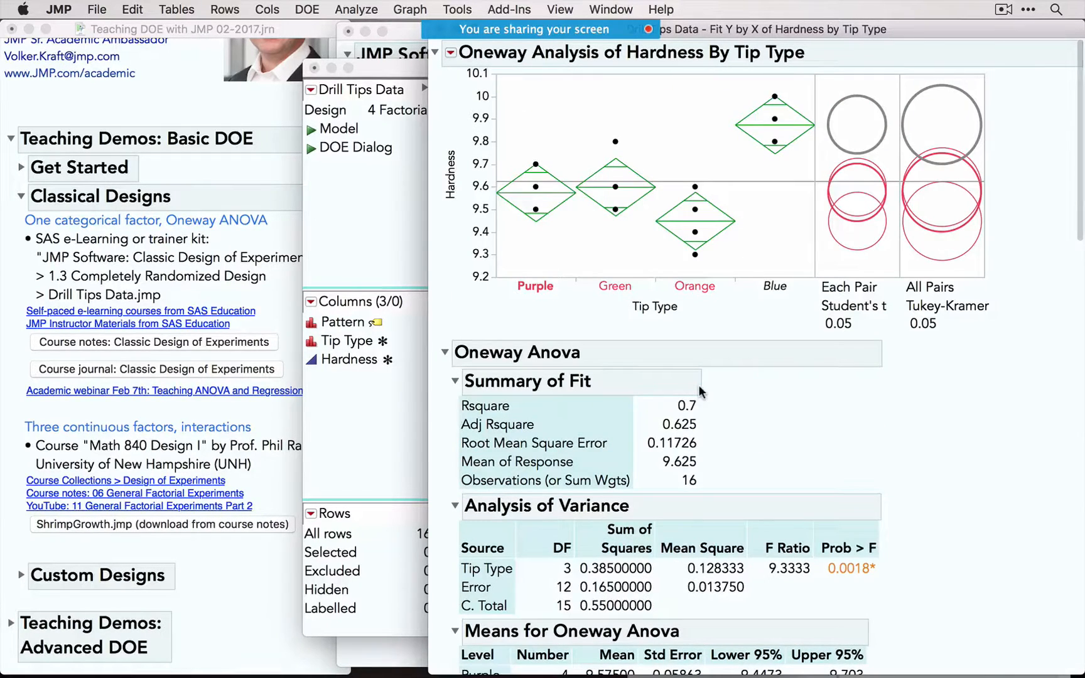
click(452, 57)
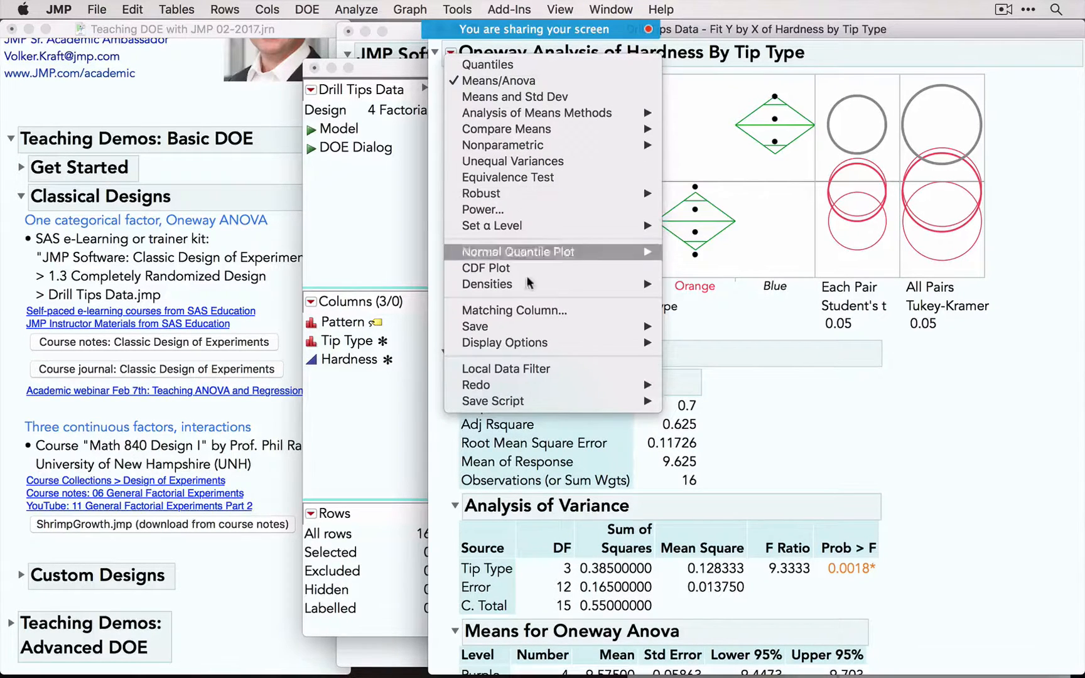
mouse_move(528, 326)
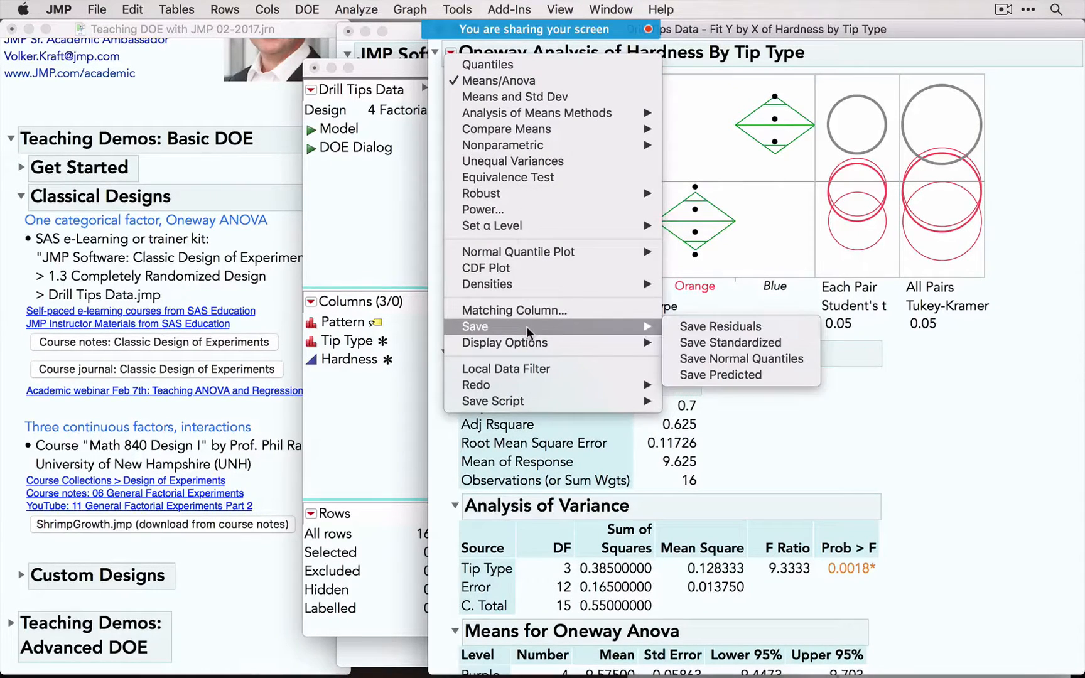
click(733, 329)
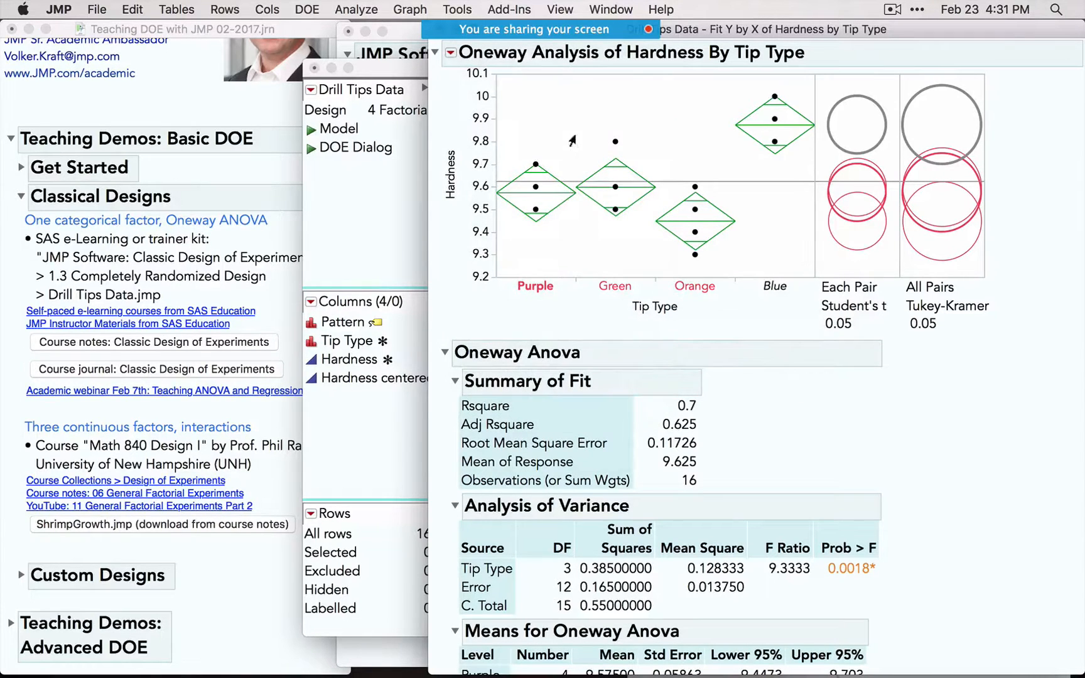
click(451, 52)
mouse_move(566, 334)
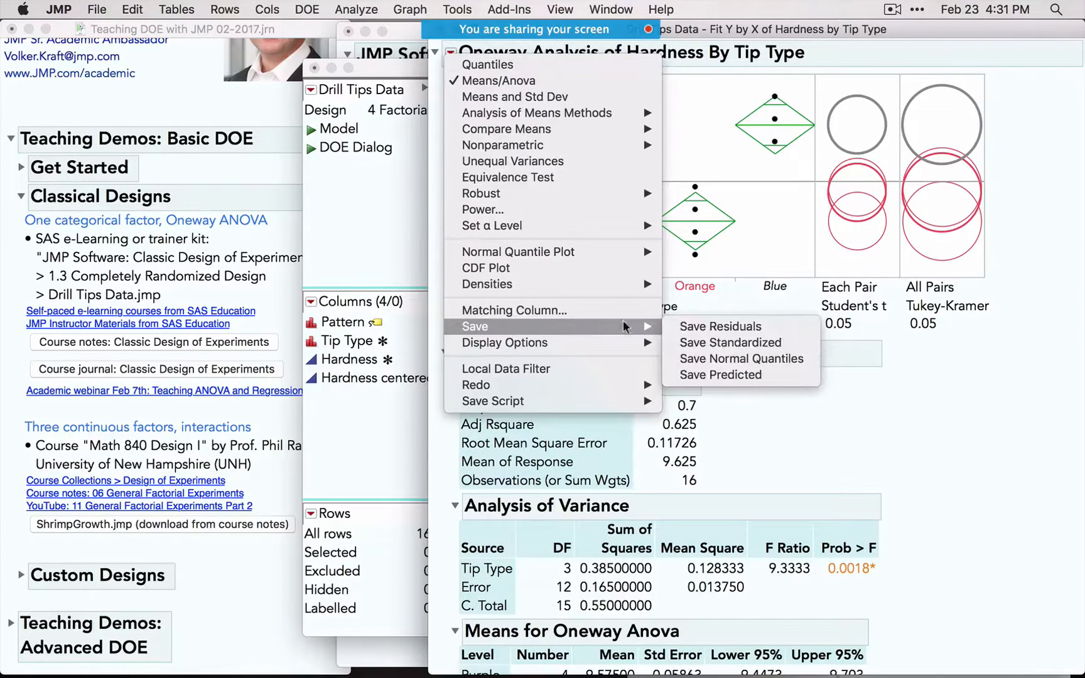
click(730, 377)
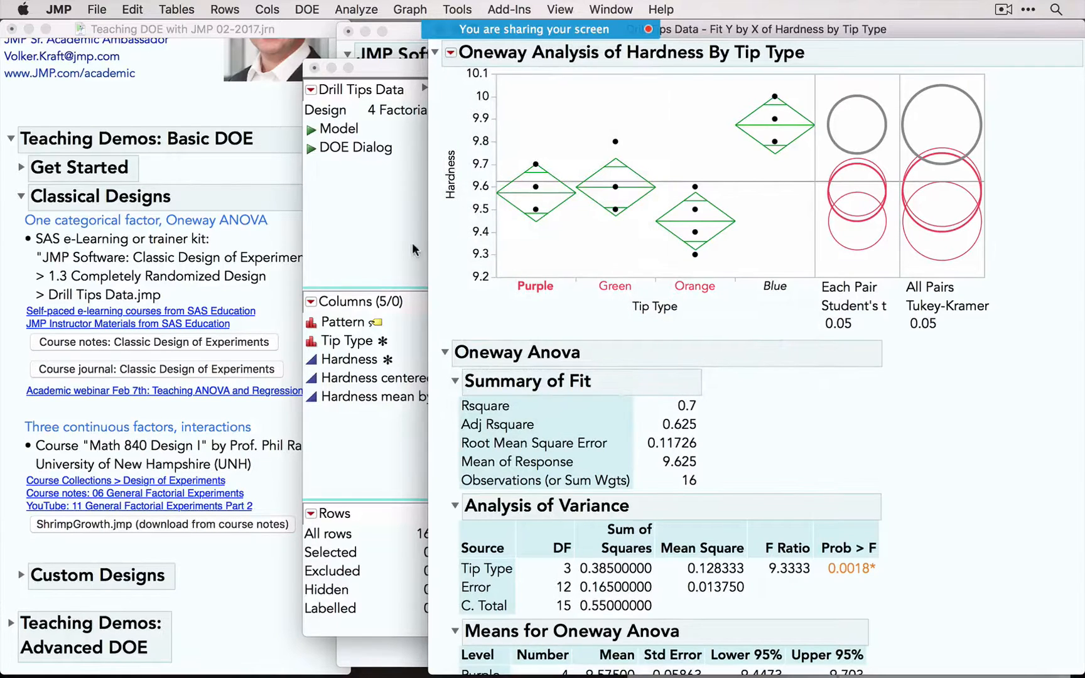
click(387, 239)
scroll(772, 306, right, 5)
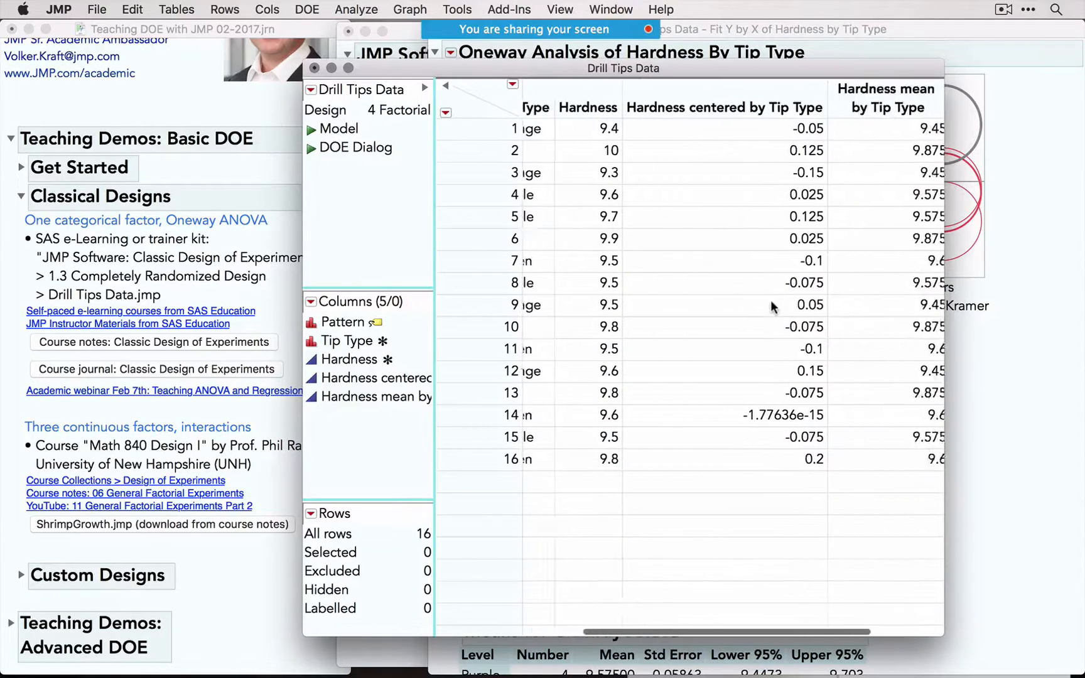
scroll(772, 306, left, 5)
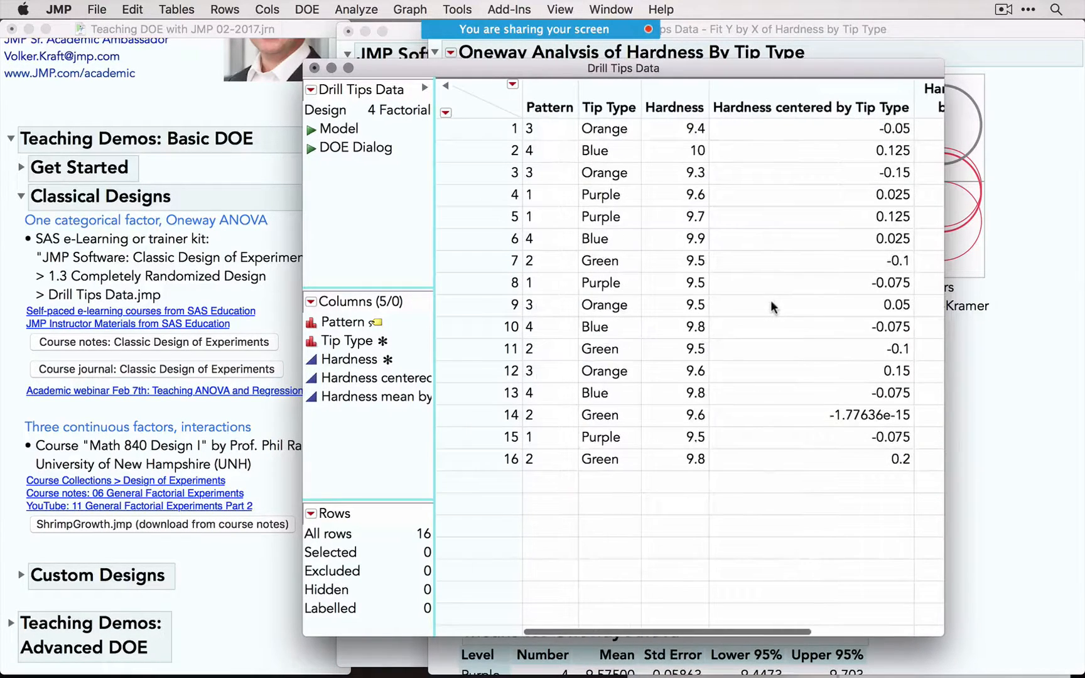
Step: Create a Distribution report with Hardness centered by Tip Type as the Y column
click(355, 9)
click(371, 31)
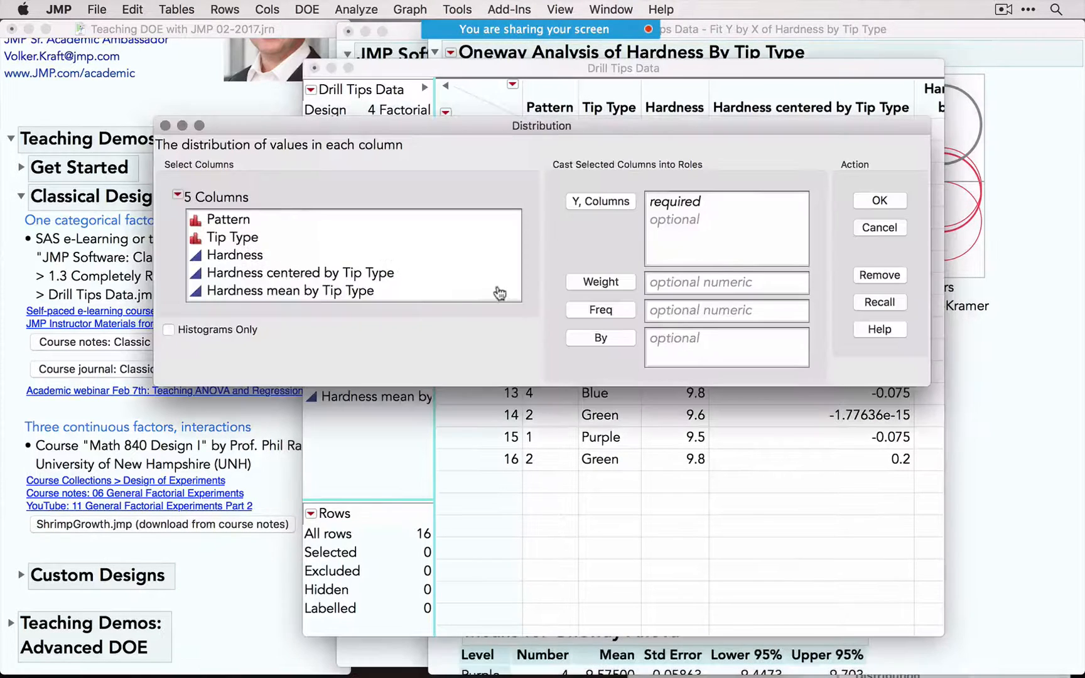
click(336, 273)
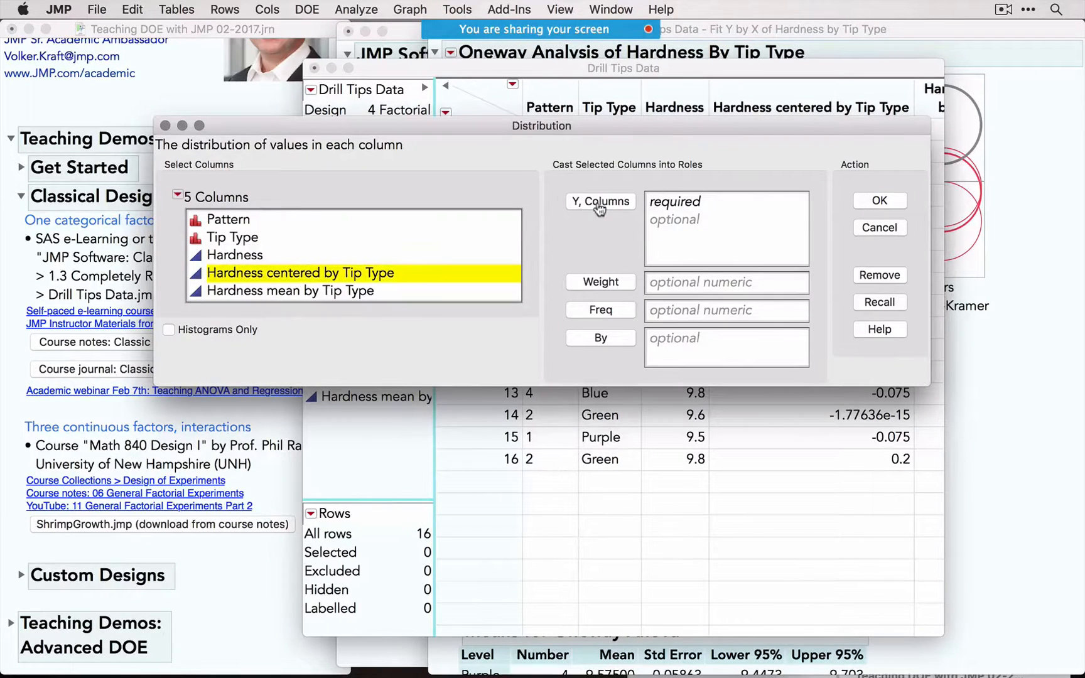
click(596, 202)
click(879, 201)
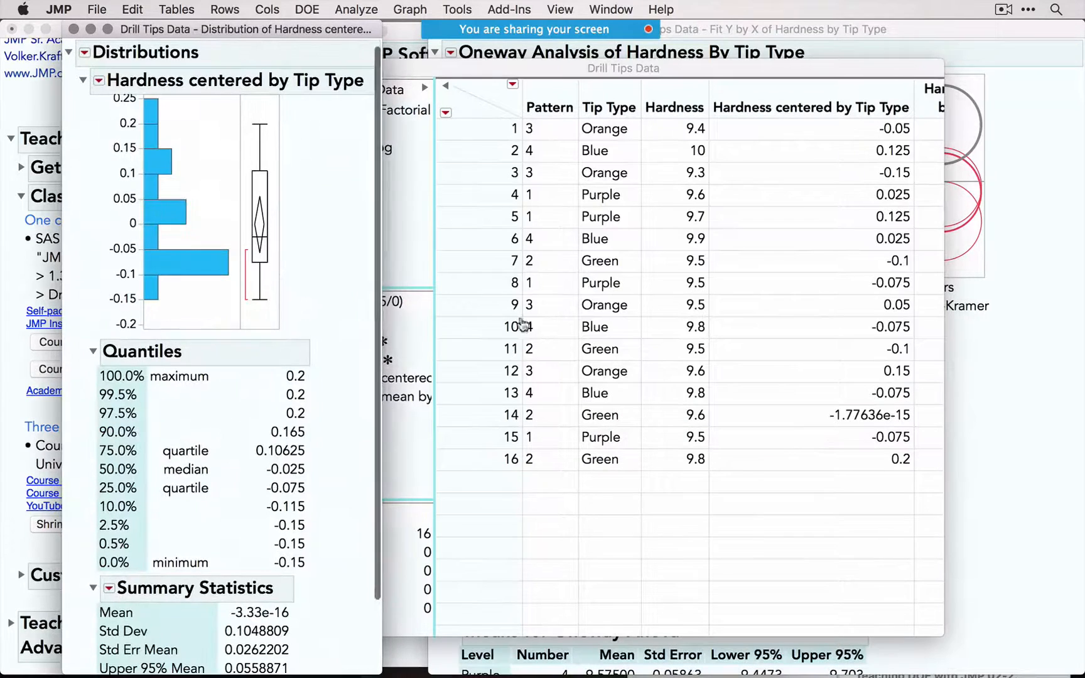
Step: Add a normal quantile plot to the distribution of Hardness centered by Tip Type and close that report
click(99, 81)
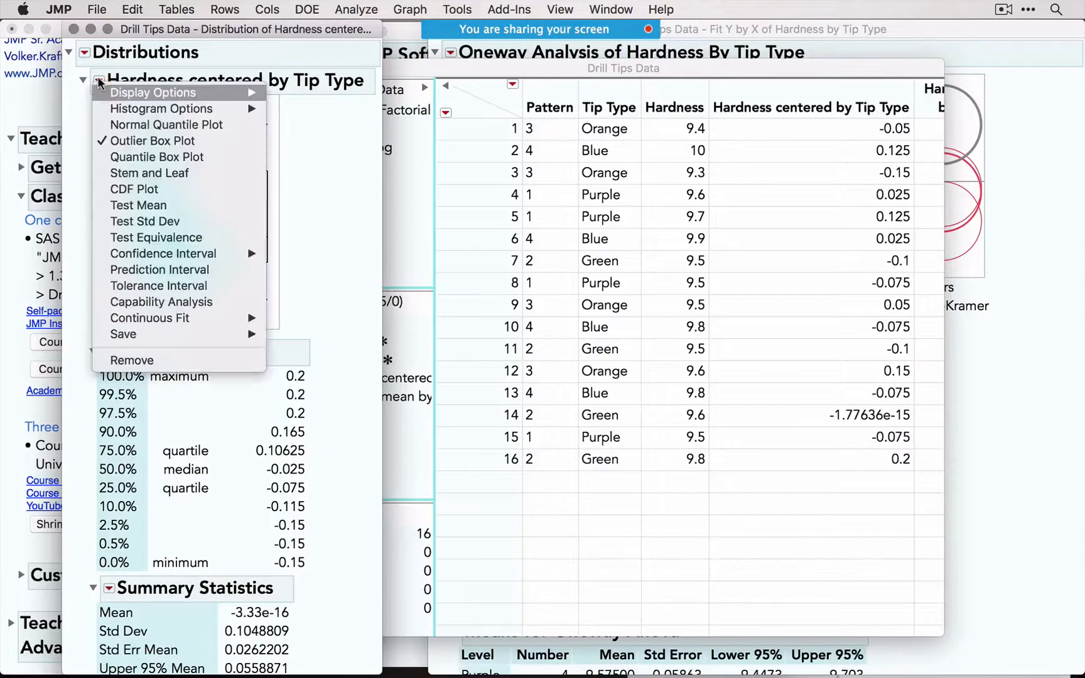
click(147, 124)
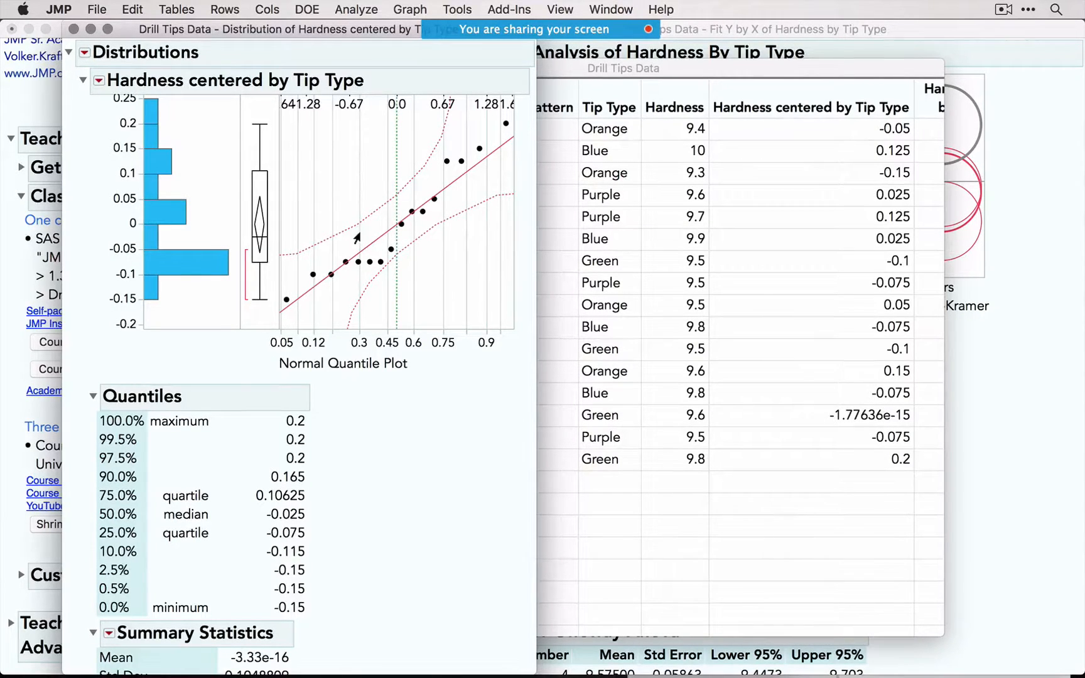
click(74, 29)
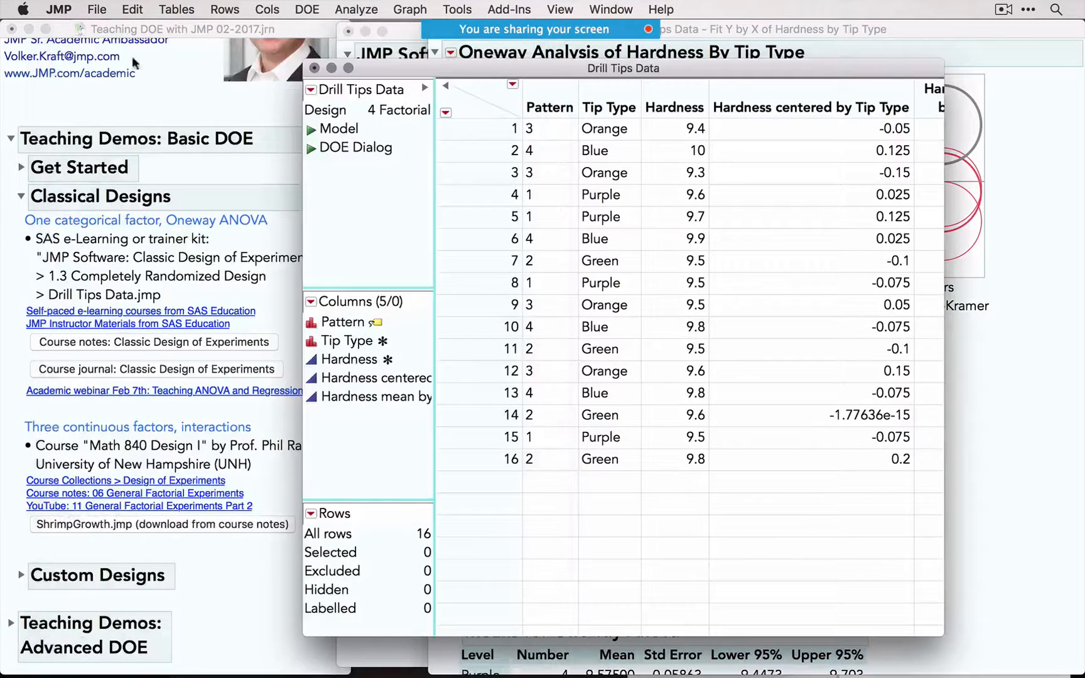
Step: Close the Drill Tips Data table with all its windows without saving, and close the Classic Design of Experiments journal
click(314, 68)
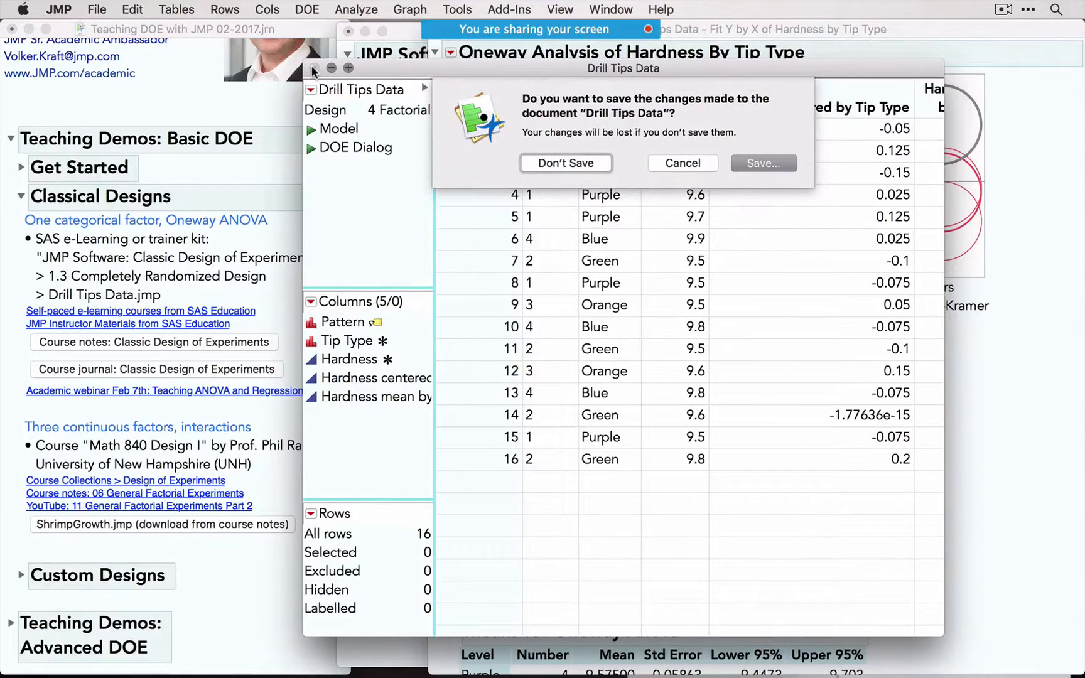
click(679, 168)
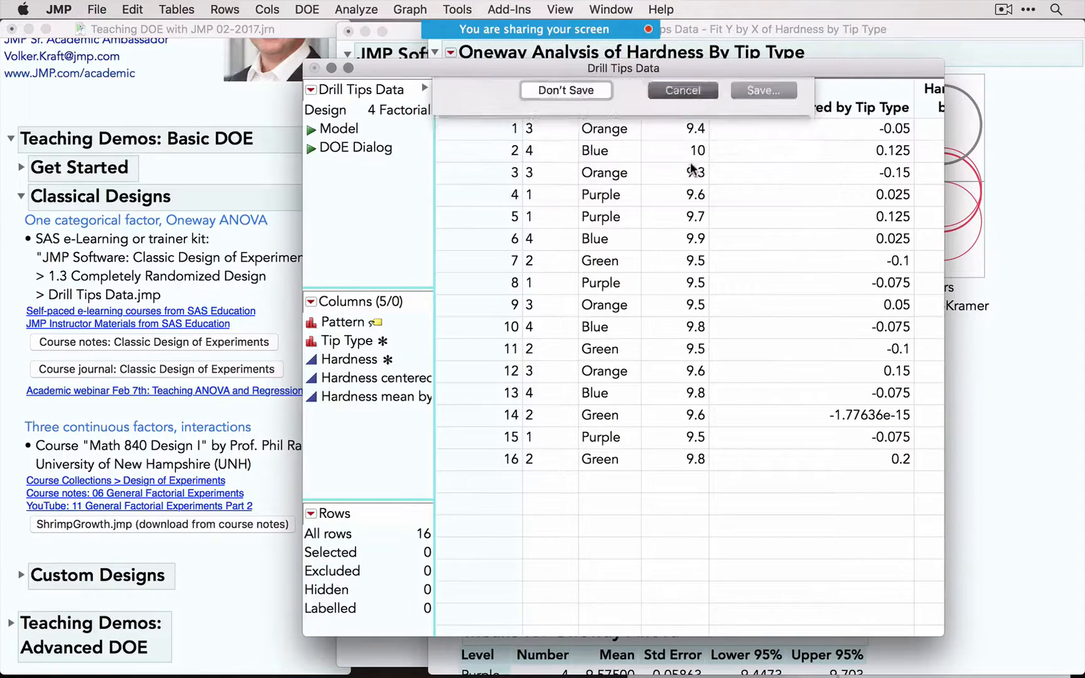
click(313, 68)
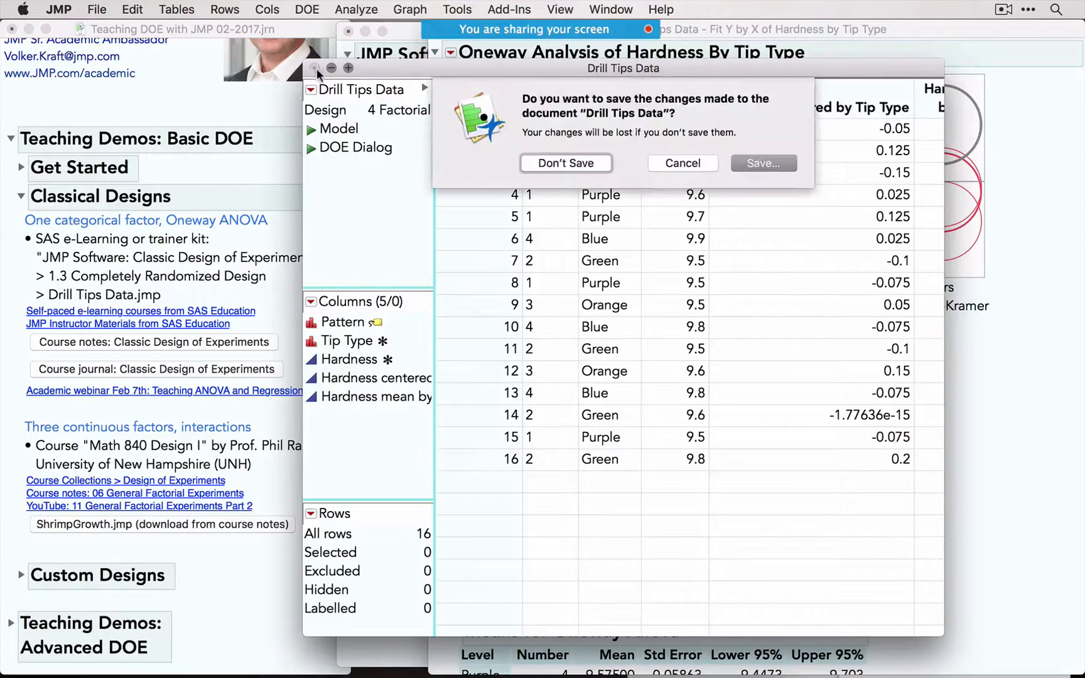
click(594, 165)
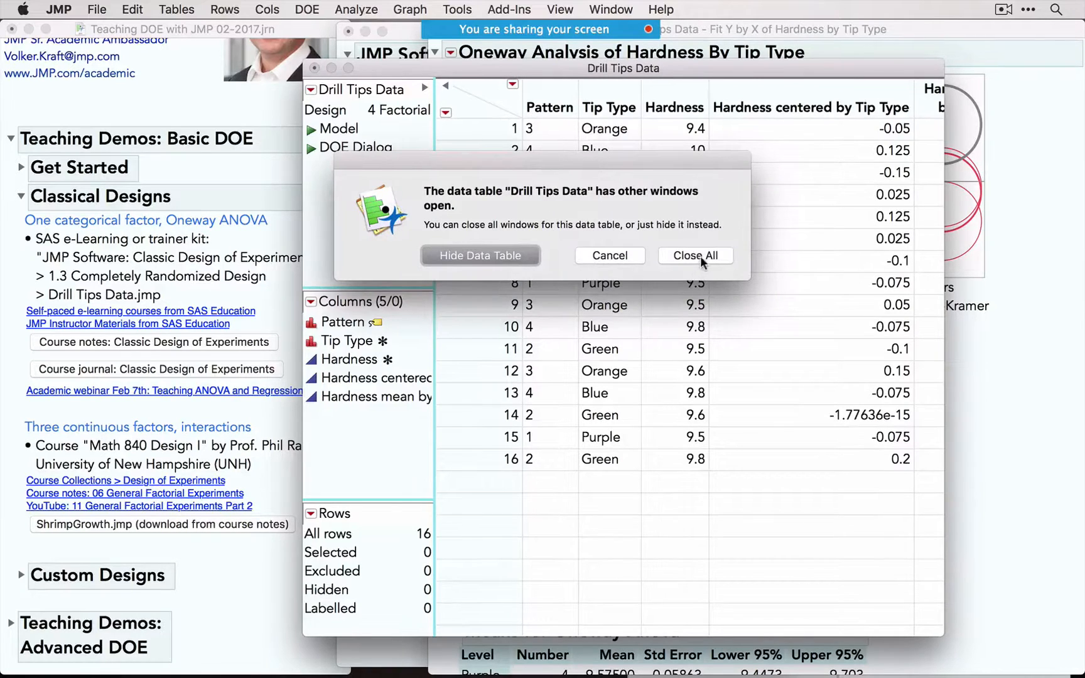
click(696, 265)
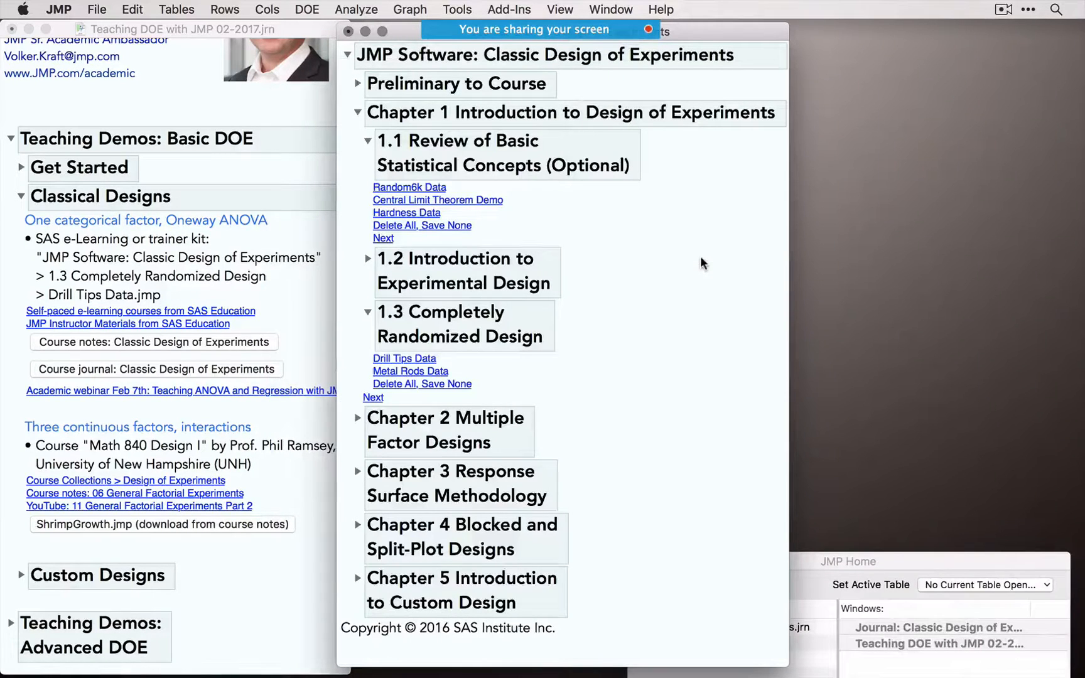
click(349, 32)
click(507, 126)
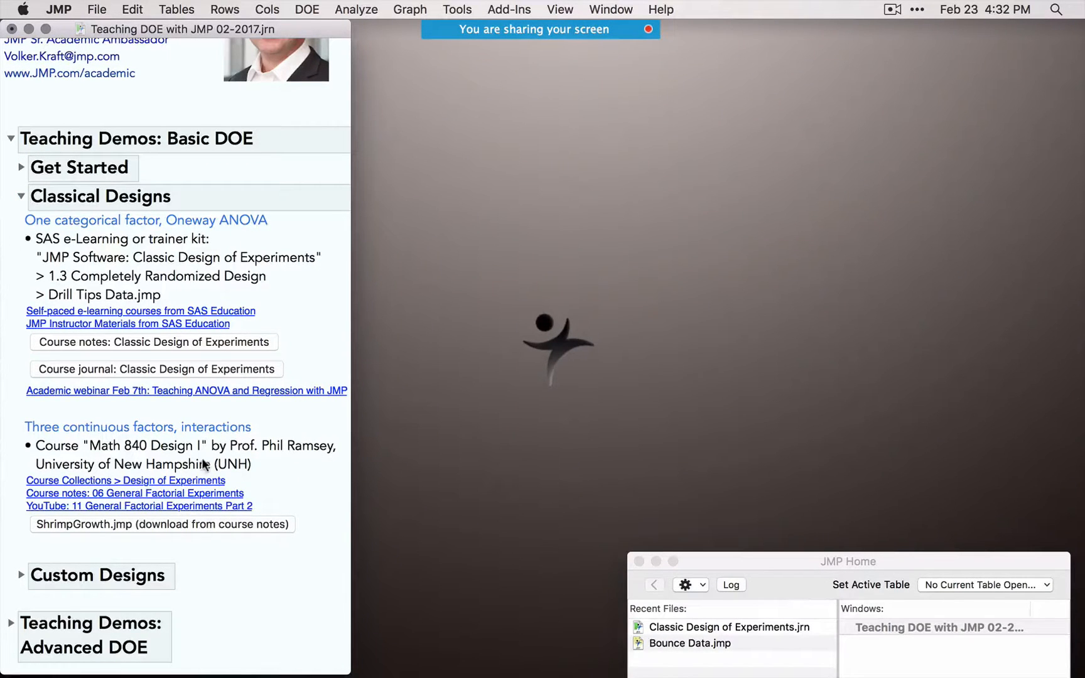
Step: Follow the journal's Course Collections link to Safari and open the Design of Experiments collection in the JMP Course Material Library
scroll(202, 463, down, 5)
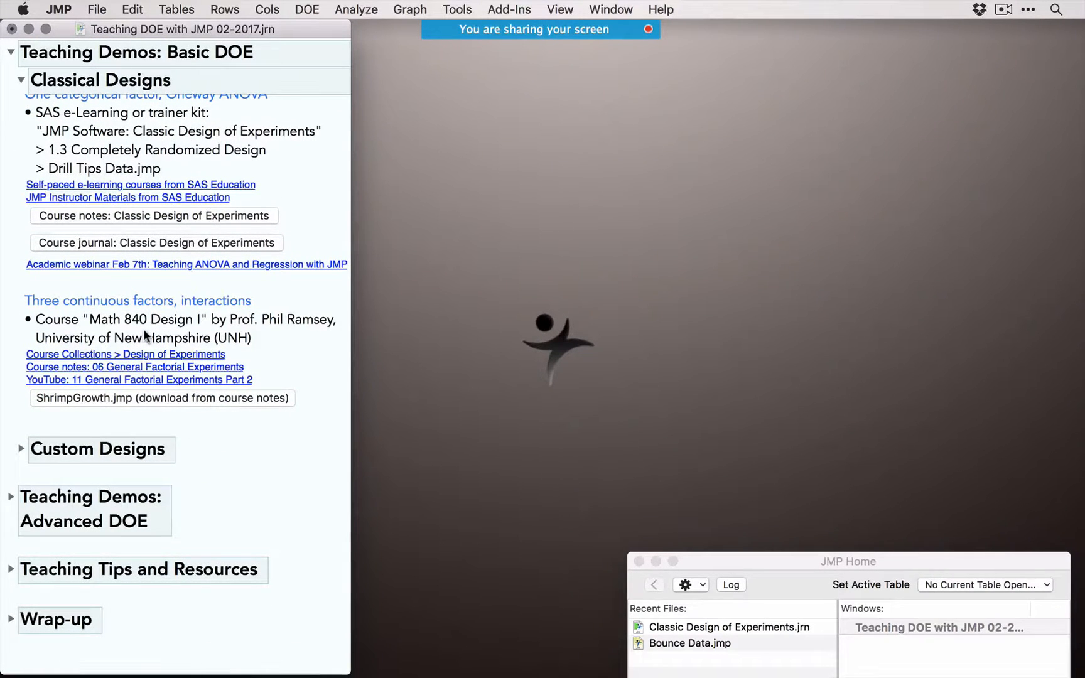
click(158, 354)
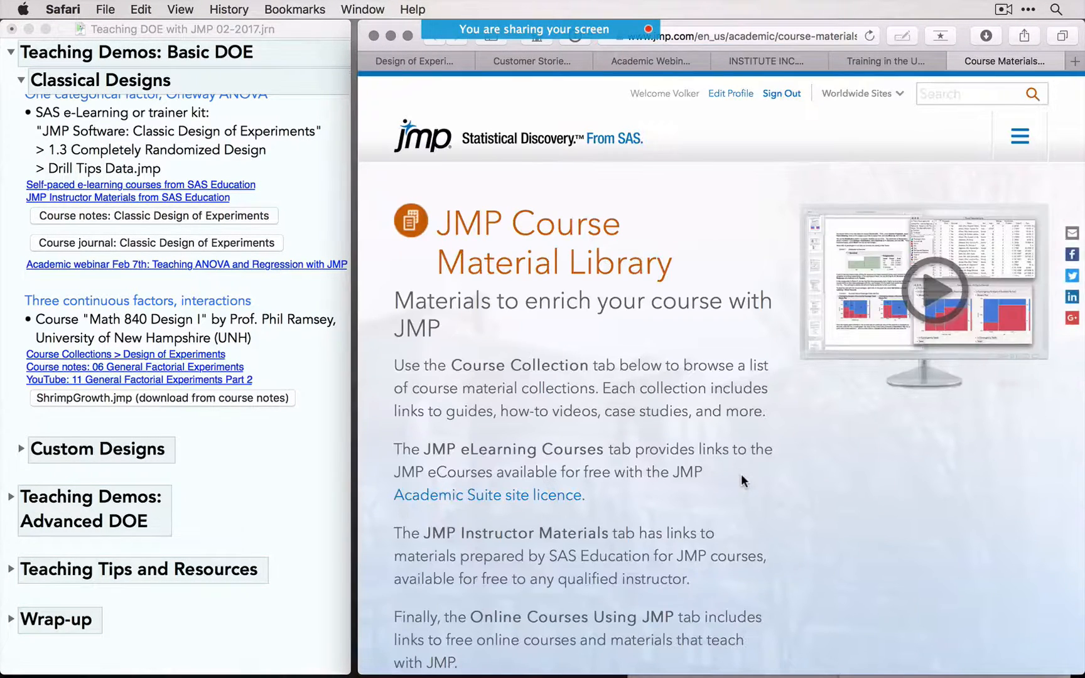
scroll(740, 473, down, 5)
scroll(741, 474, up, 5)
scroll(741, 474, down, 1)
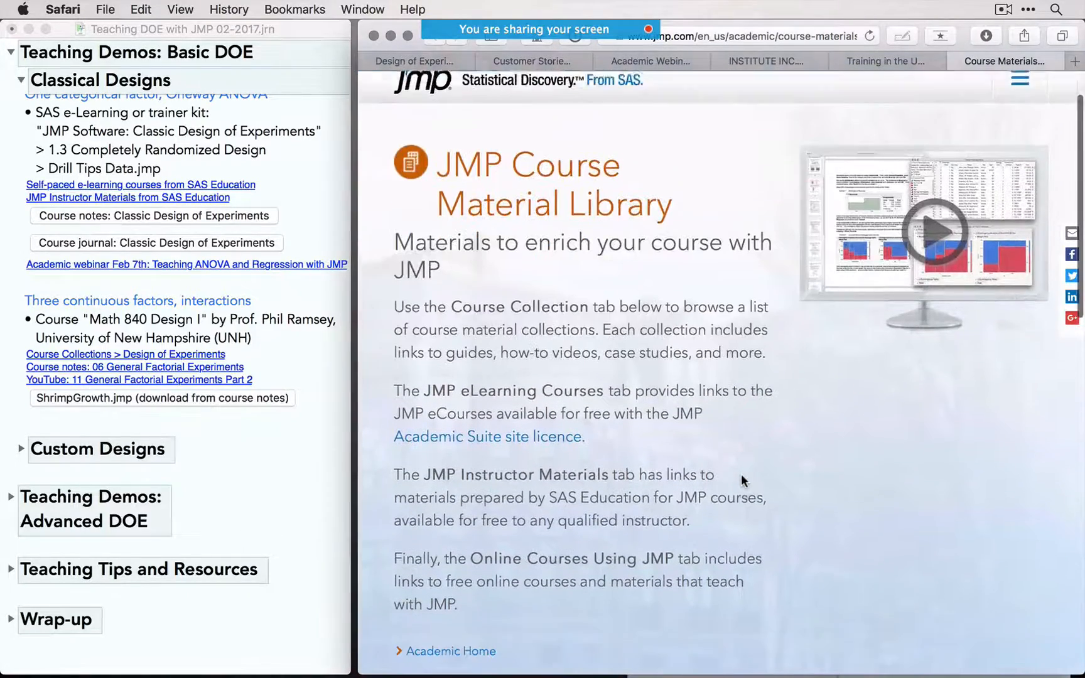
scroll(740, 480, down, 1)
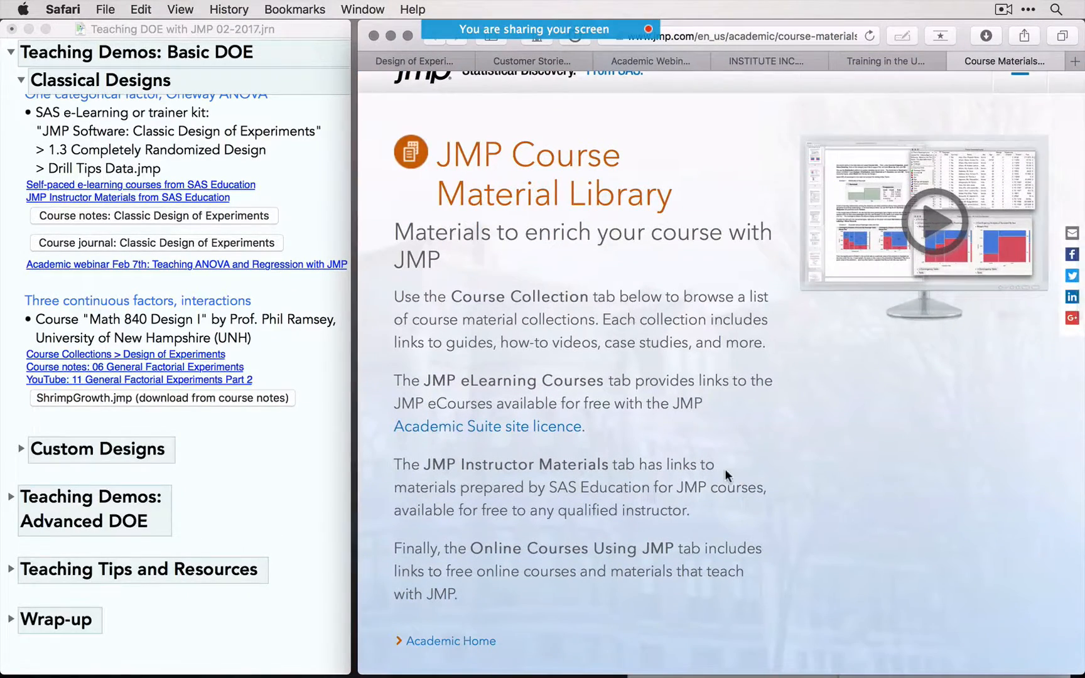
scroll(725, 469, down, 10)
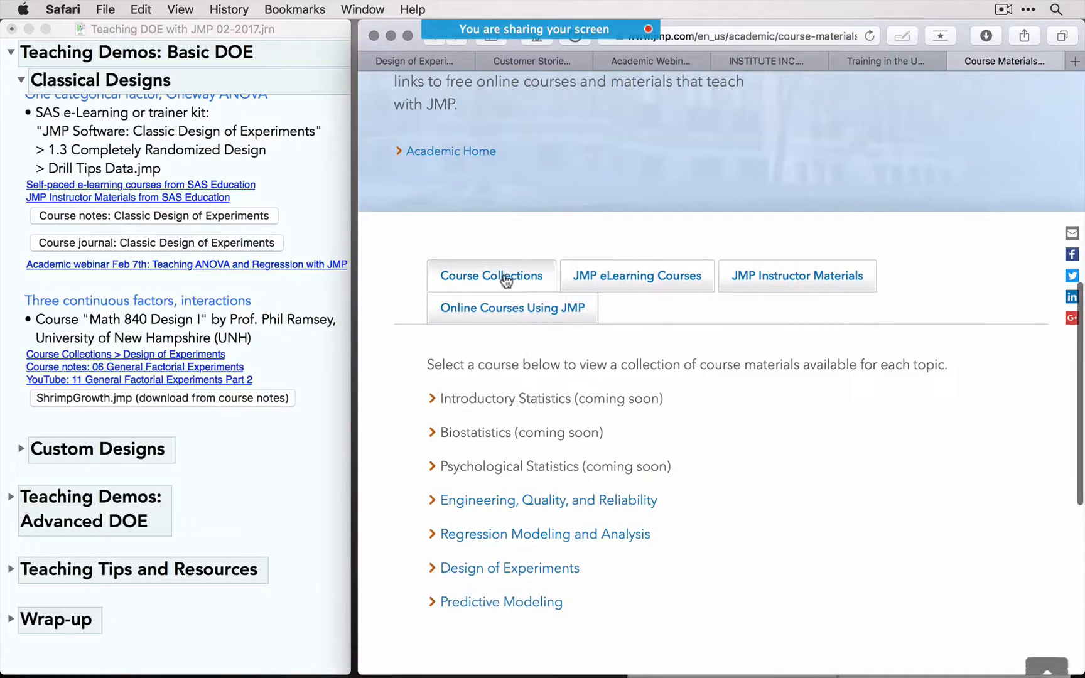
scroll(693, 458, down, 1)
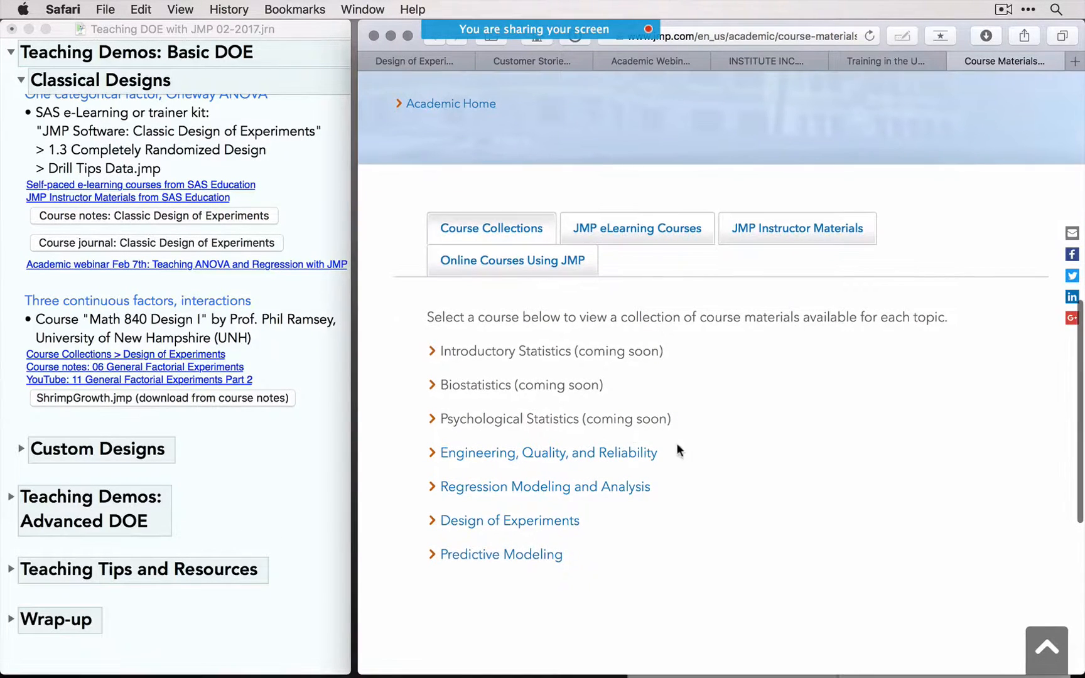
click(537, 527)
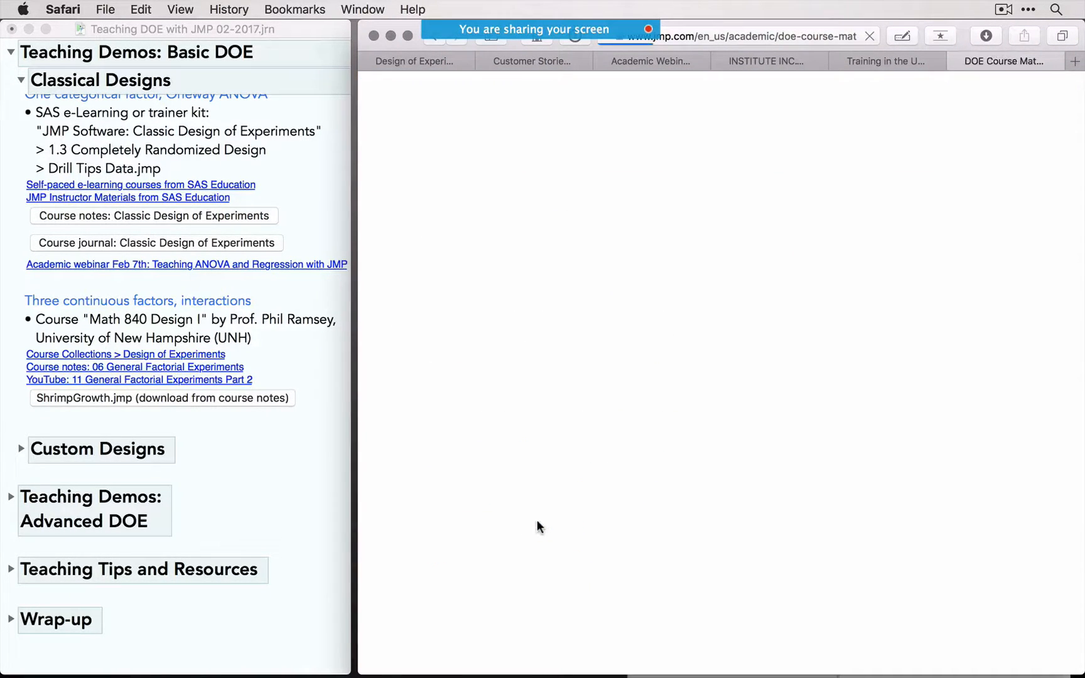
Step: Look through the DOE page's guides, instructor resources, webinars, textbooks and course materials, and minimize the browser window
scroll(596, 534, down, 10)
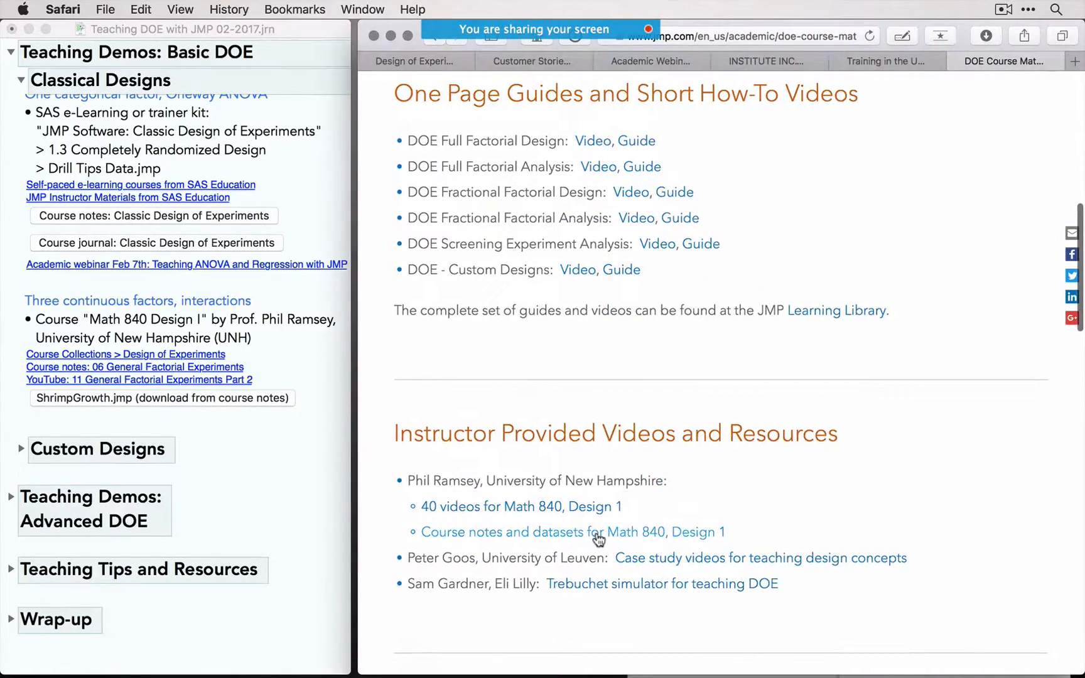
scroll(597, 534, down, 3)
scroll(598, 538, down, 13)
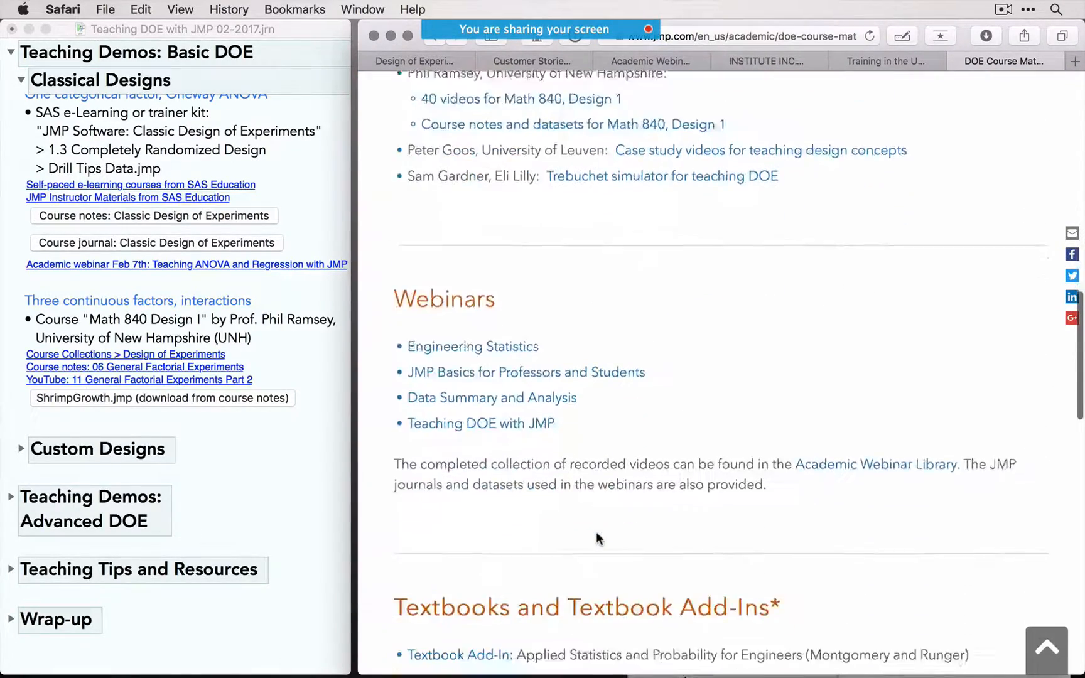
scroll(597, 538, down, 10)
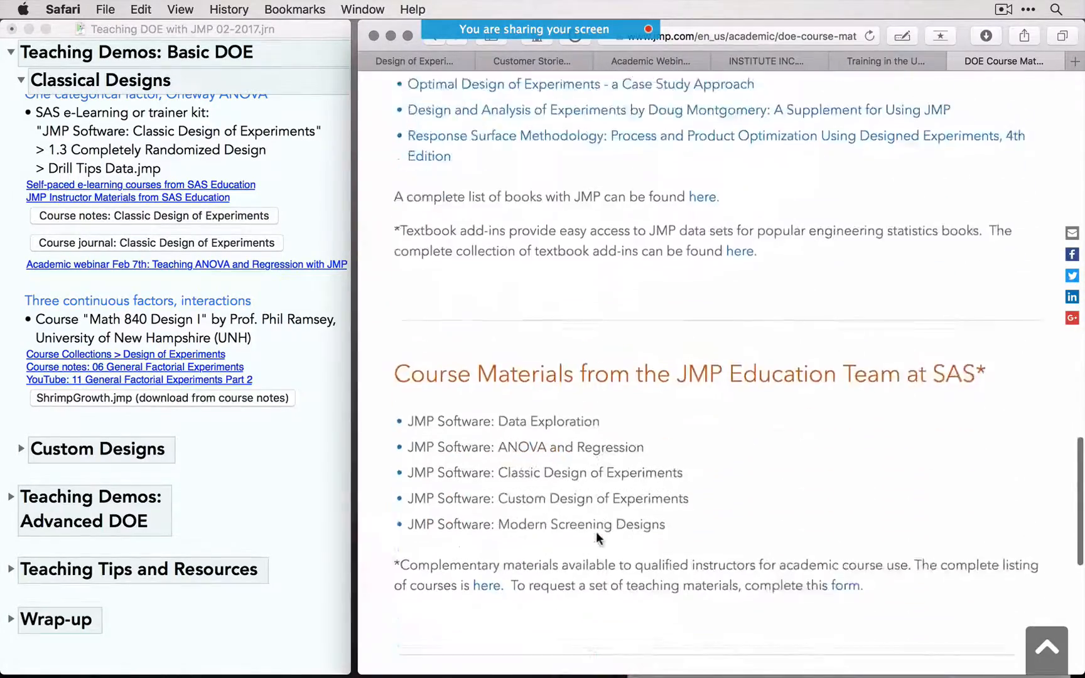
scroll(598, 538, up, 4)
scroll(597, 538, up, 12)
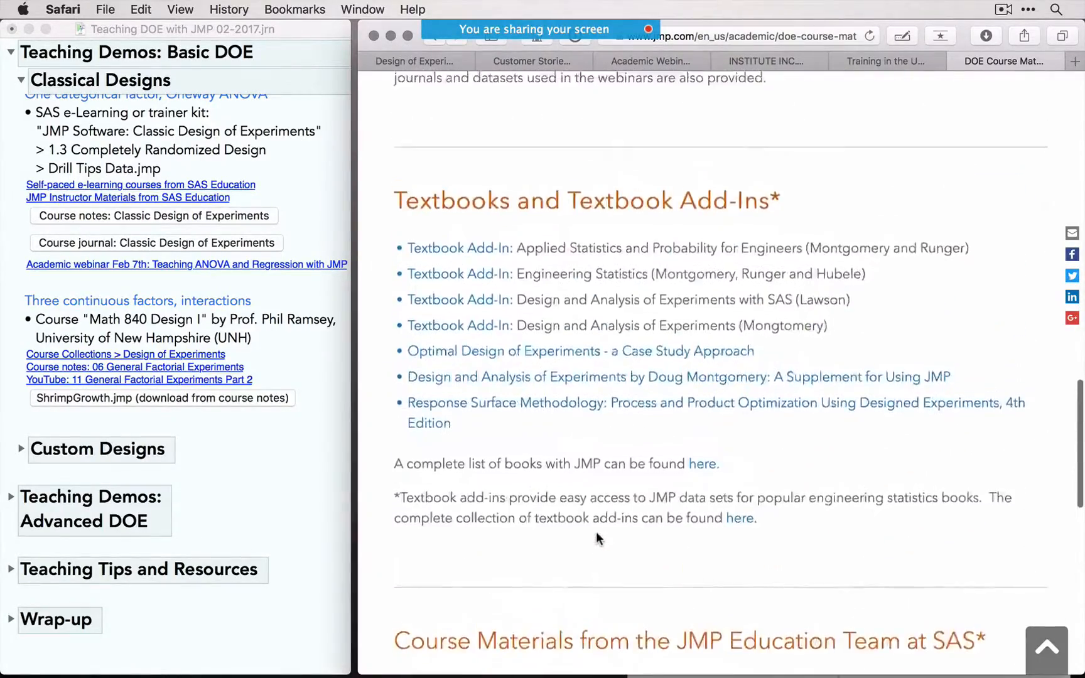
scroll(595, 531, up, 3)
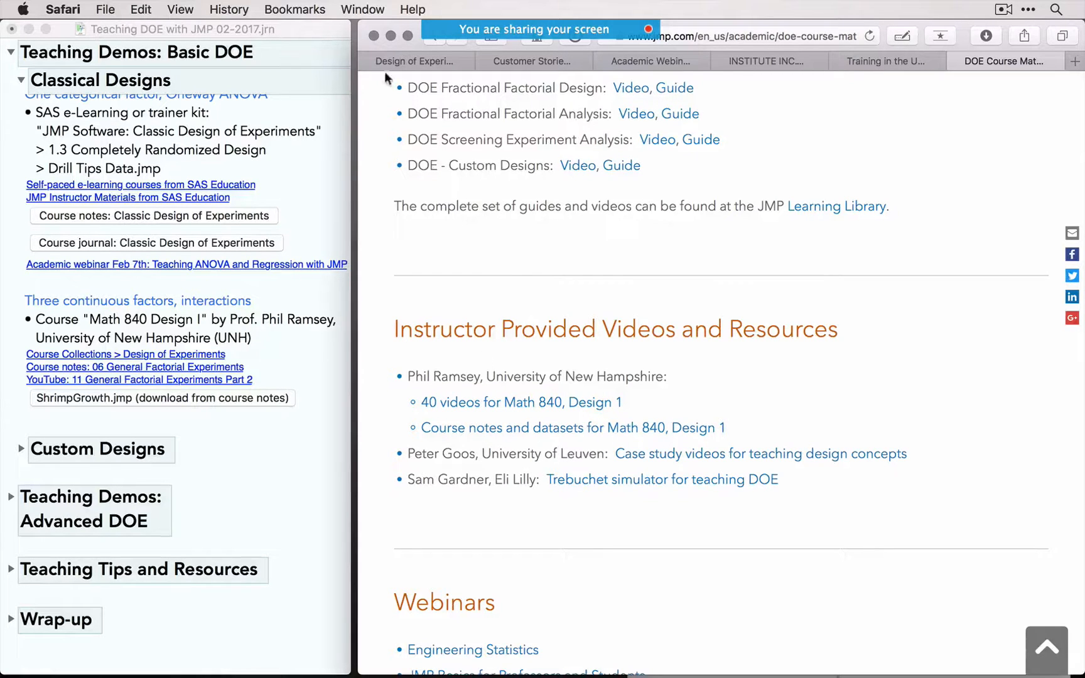
click(391, 35)
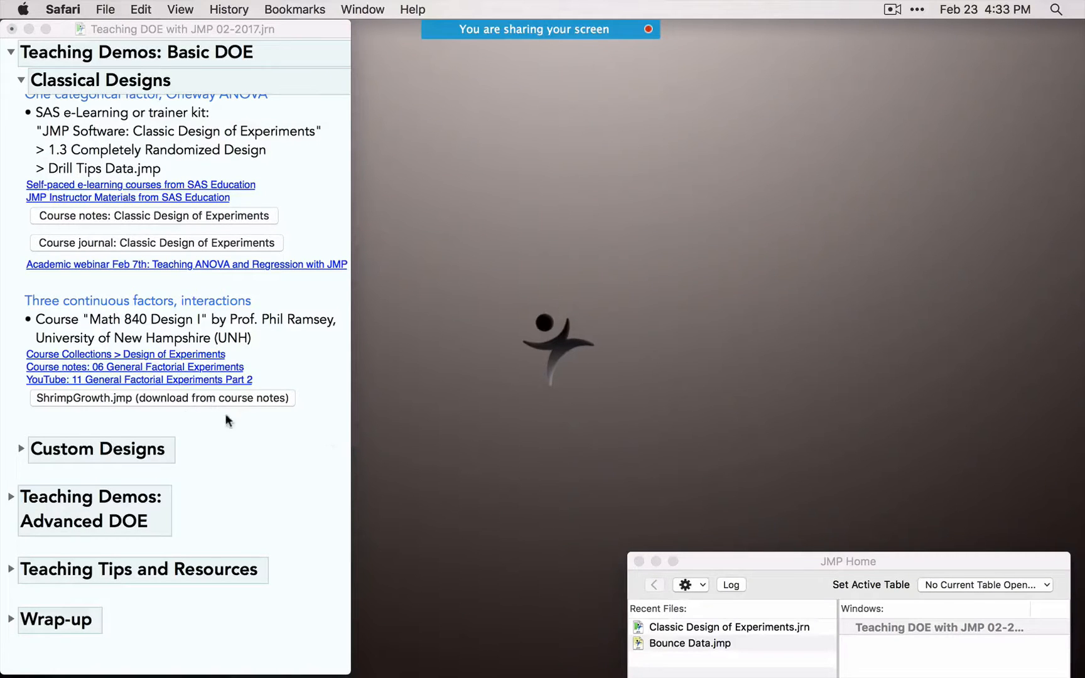
Step: Open the ShrimpGrowth.jmp table from the journal and highlight its Temperature, Density, Salinity and Wt Gain columns individually
click(157, 400)
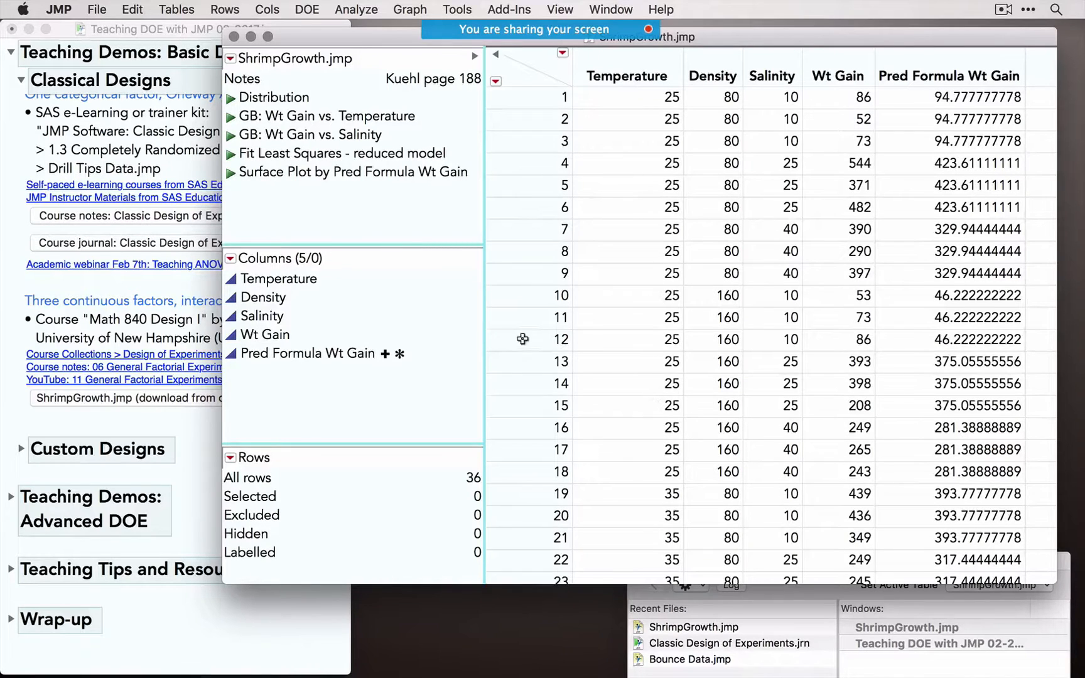
click(626, 61)
click(705, 61)
click(756, 67)
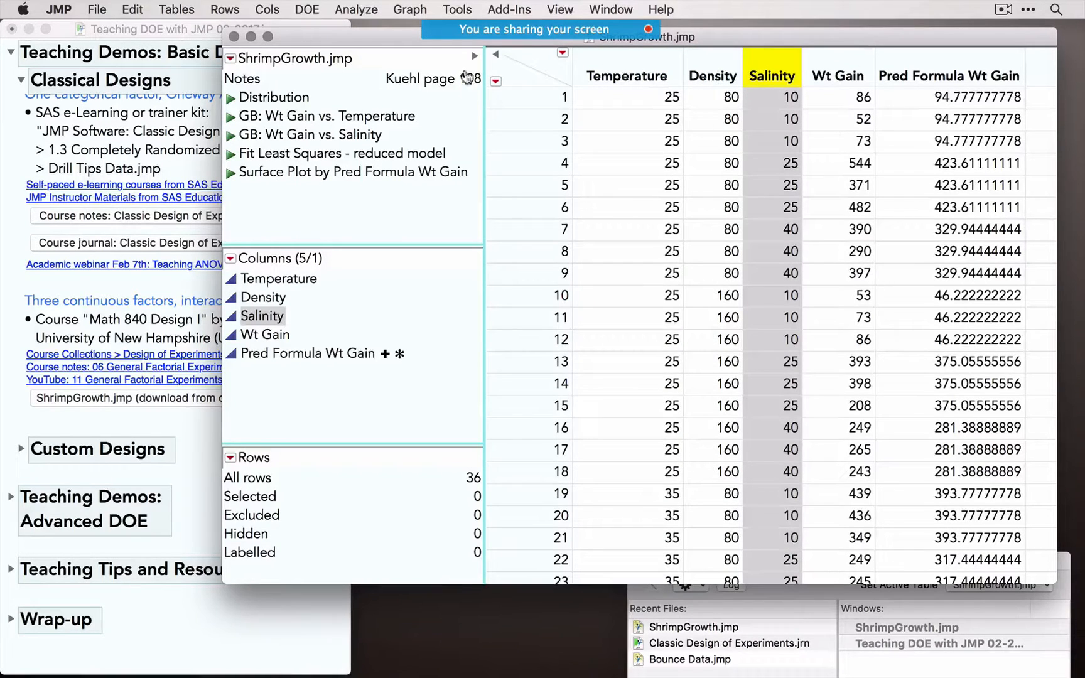
click(828, 79)
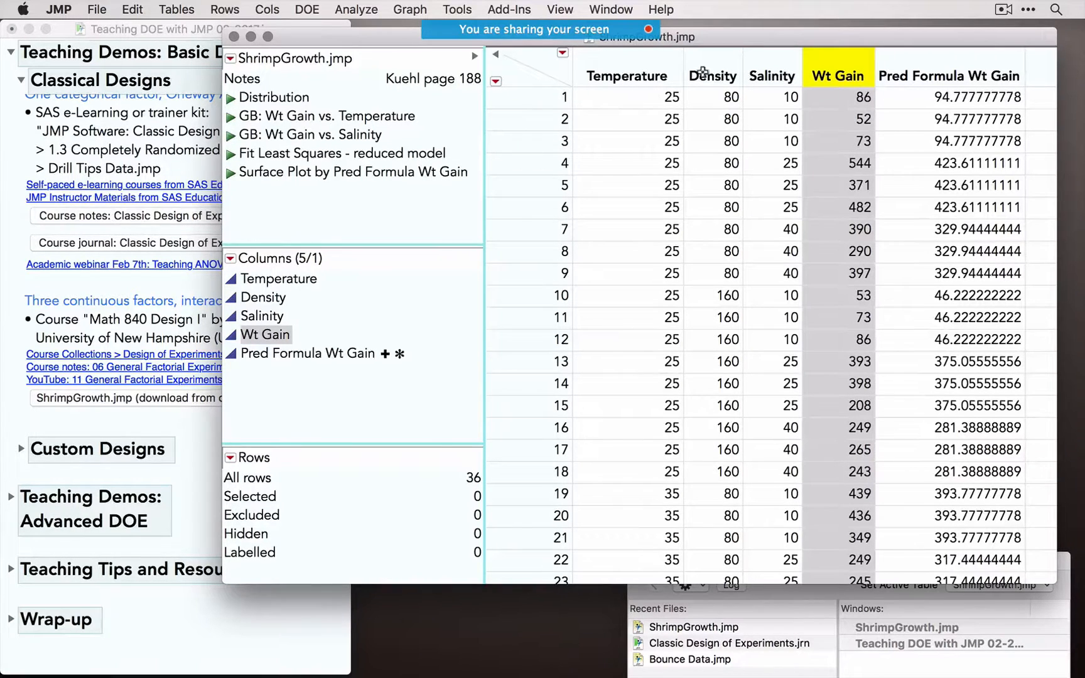
click(723, 75)
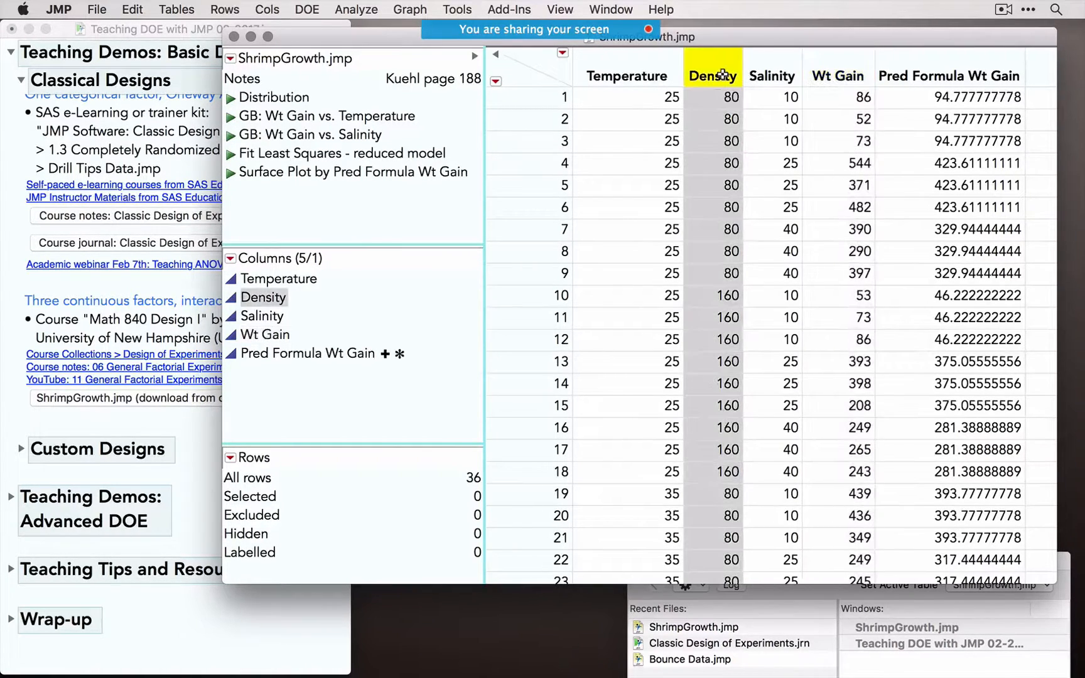
click(771, 70)
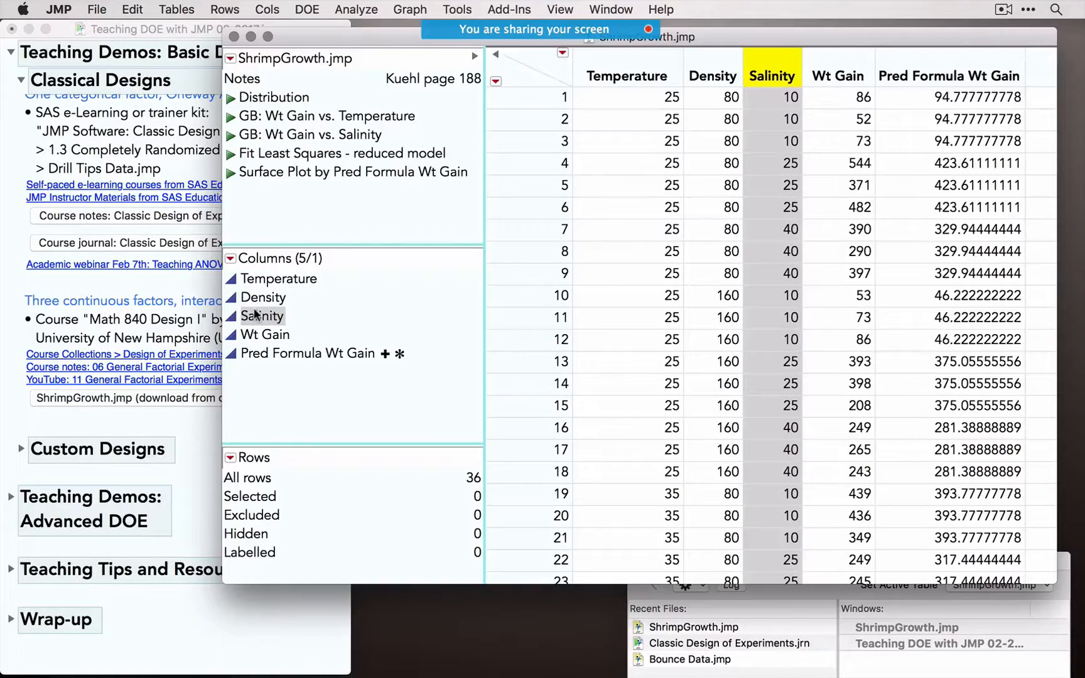
Step: Create a histograms-only Distribution report for Temperature, Density, Salinity and Wt Gain
mouse_move(255, 313)
click(361, 10)
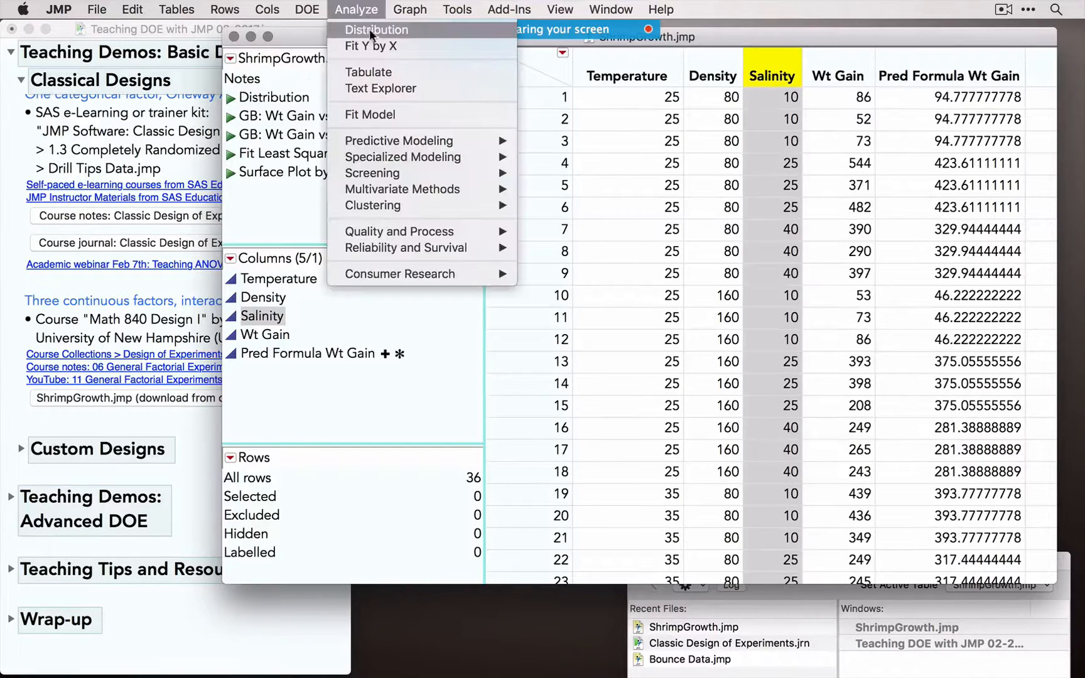
click(371, 30)
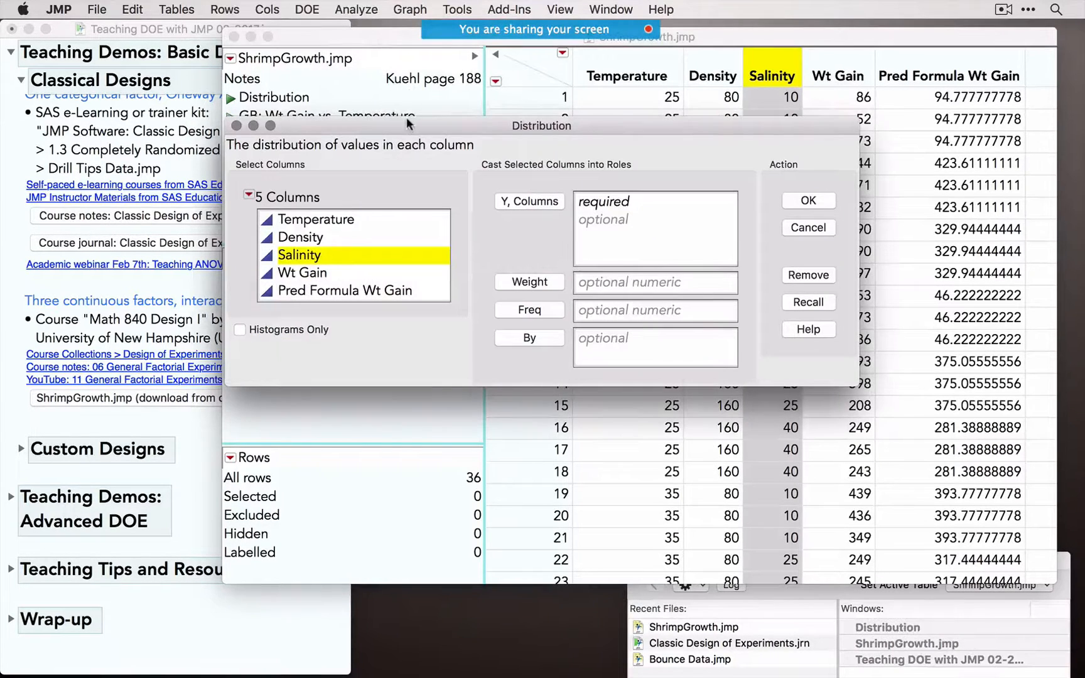
drag(311, 220, 329, 274)
click(524, 202)
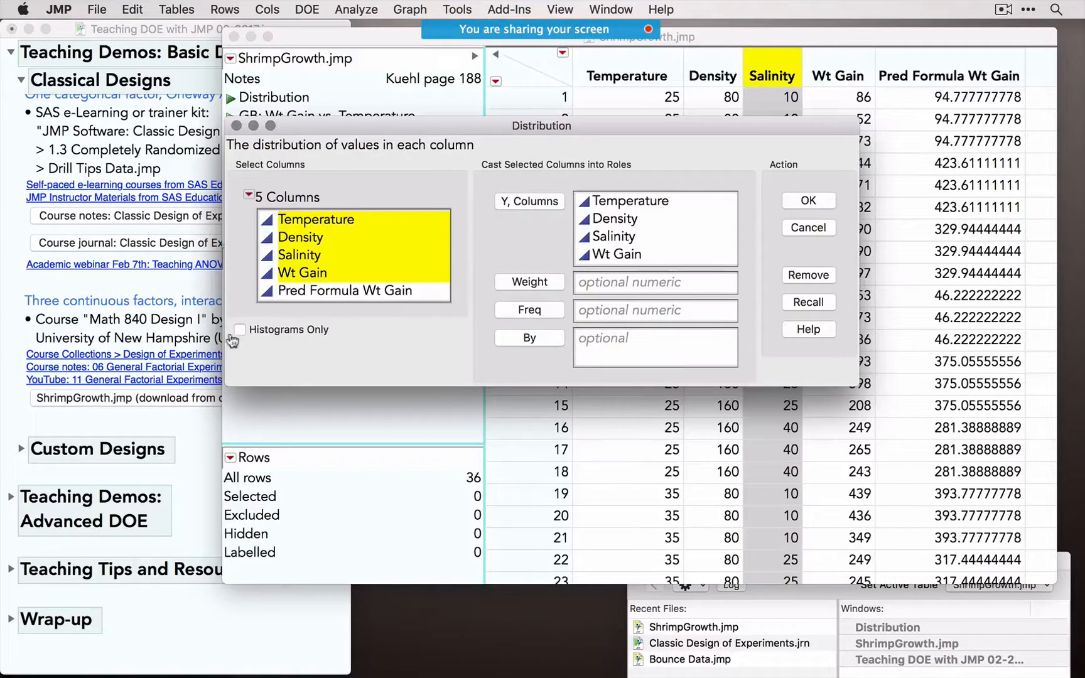
click(241, 333)
click(808, 200)
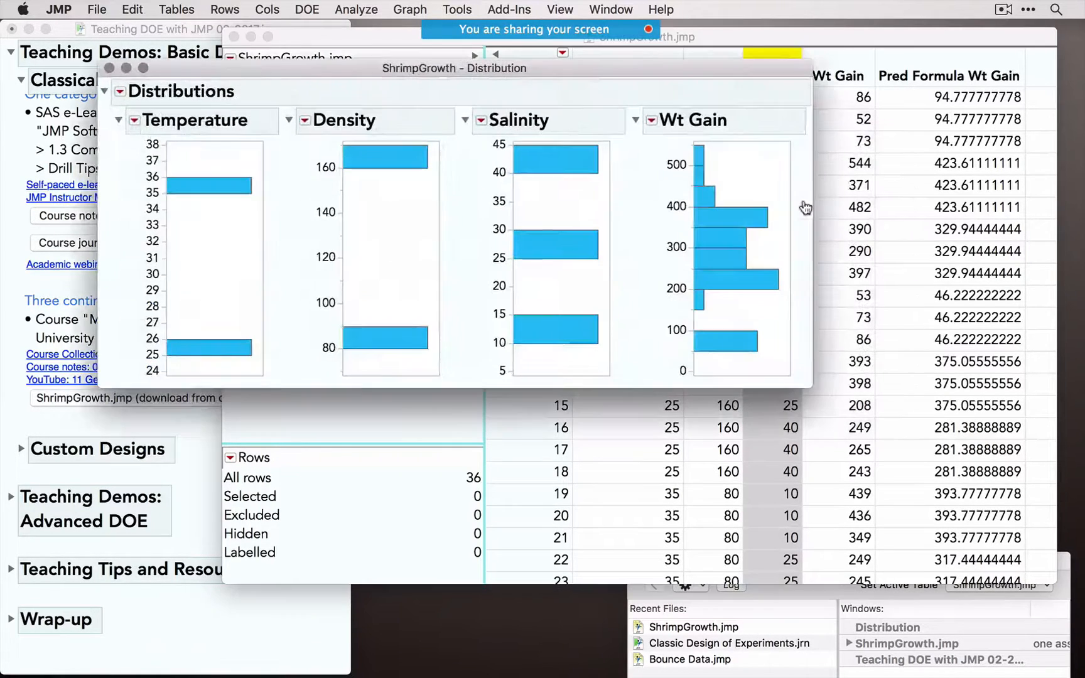
Step: Select the individual Salinity, Density and Temperature histogram bars to examine how each factor level relates to Wt Gain
click(546, 165)
click(545, 246)
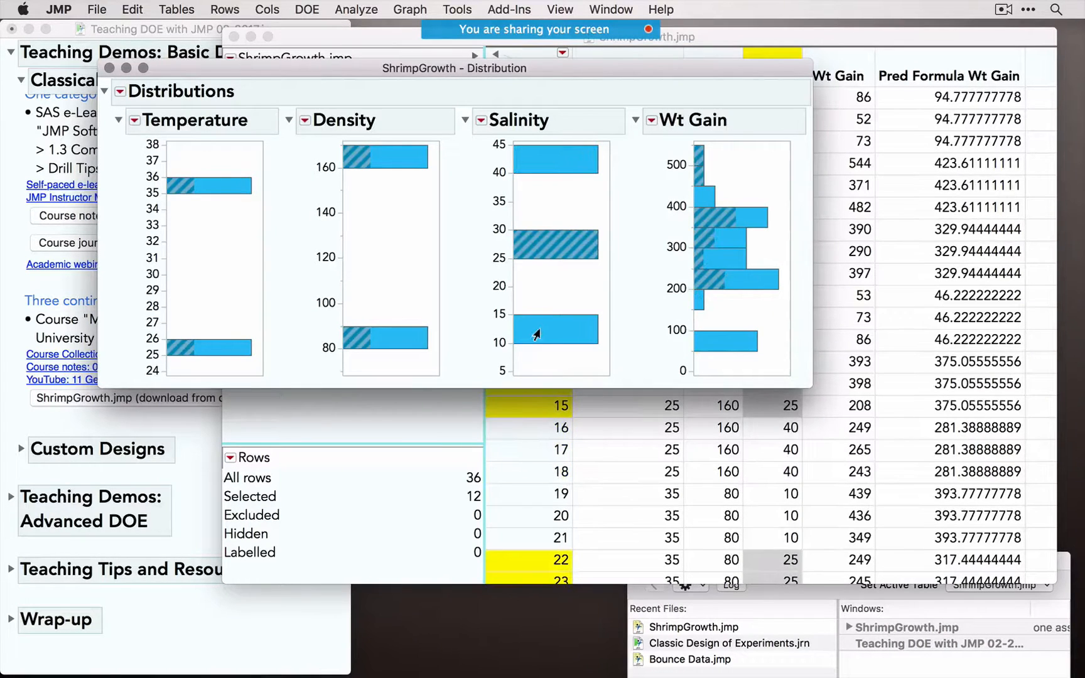
click(536, 332)
click(371, 342)
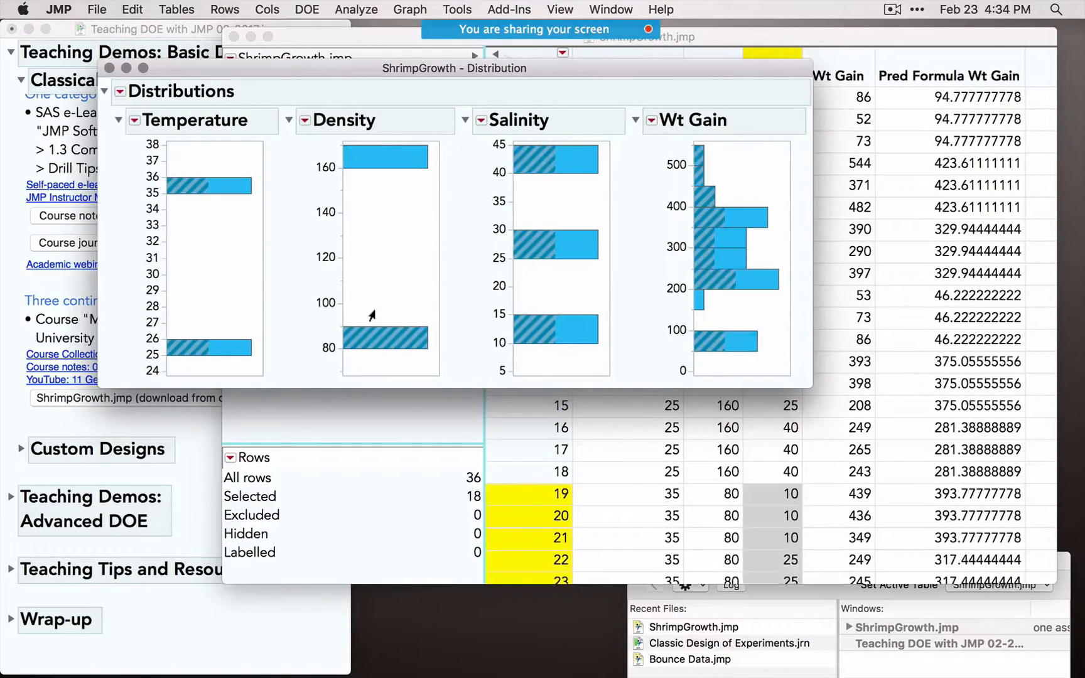
click(221, 351)
click(227, 186)
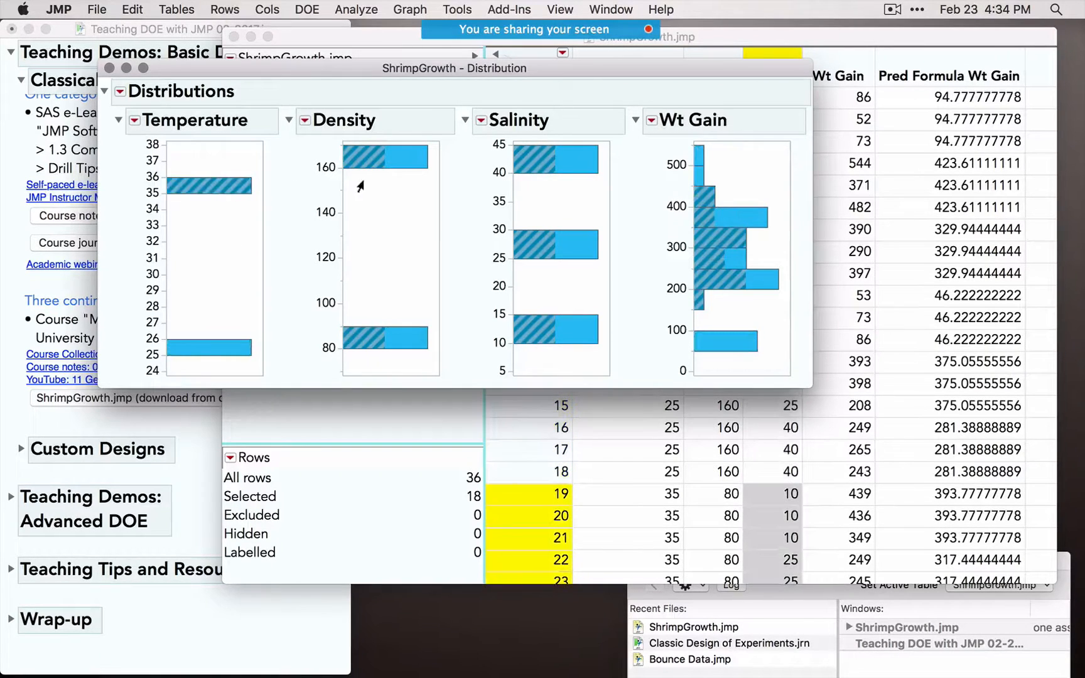
click(390, 168)
click(395, 337)
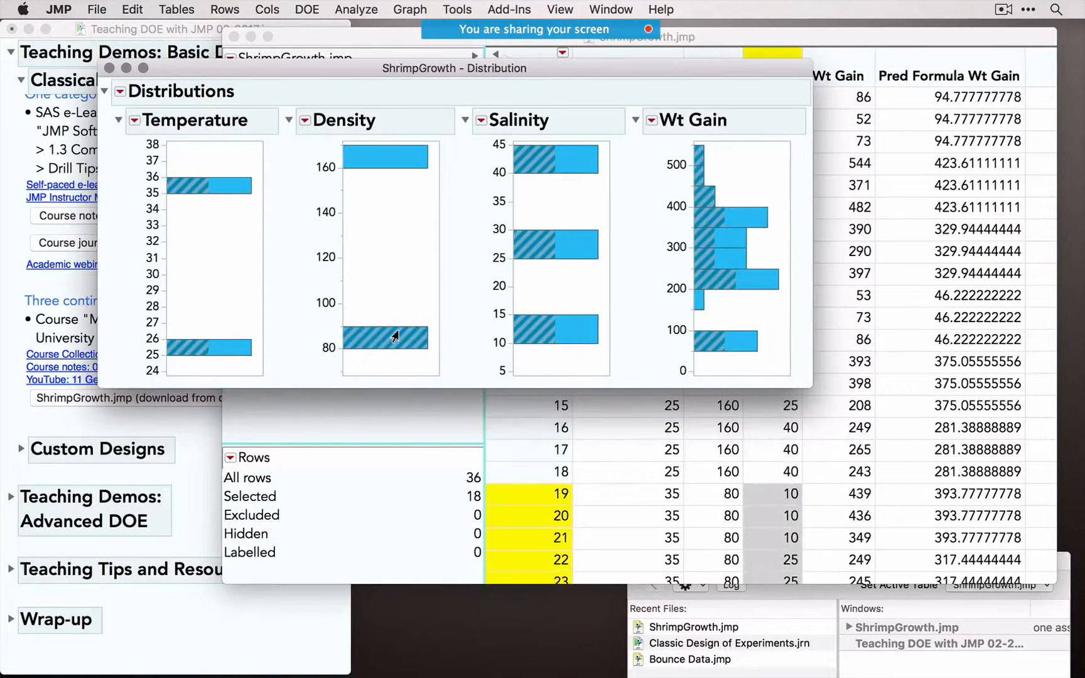
Step: Select the Salinity histogram bar around 25, close the Distribution report and clear the table's row and column selections
click(567, 251)
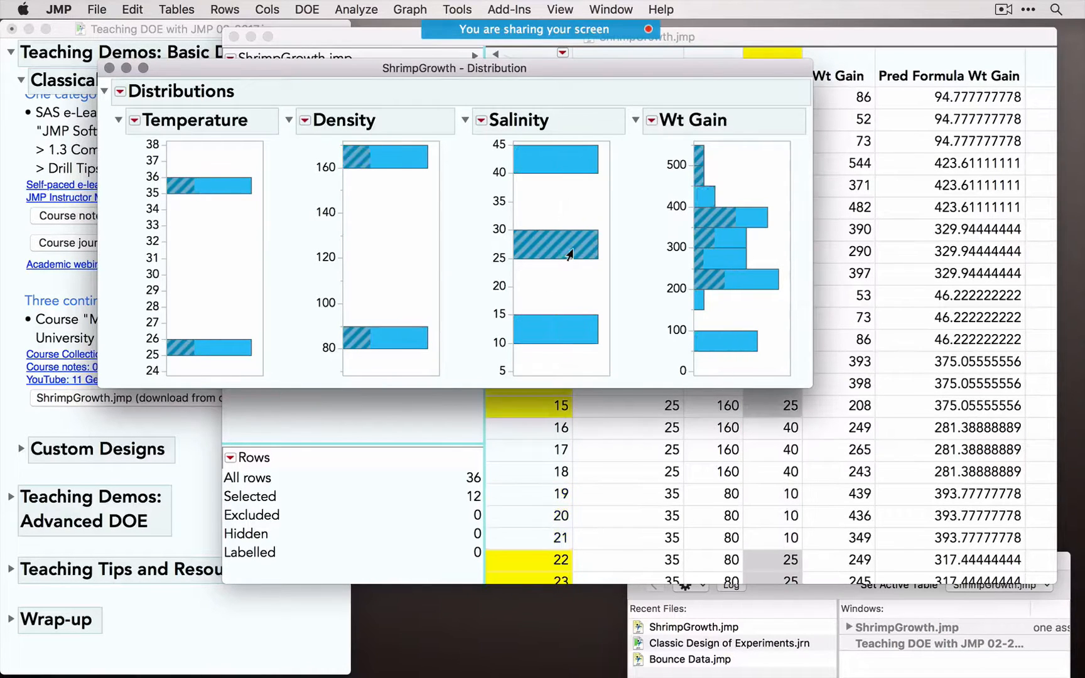
click(108, 67)
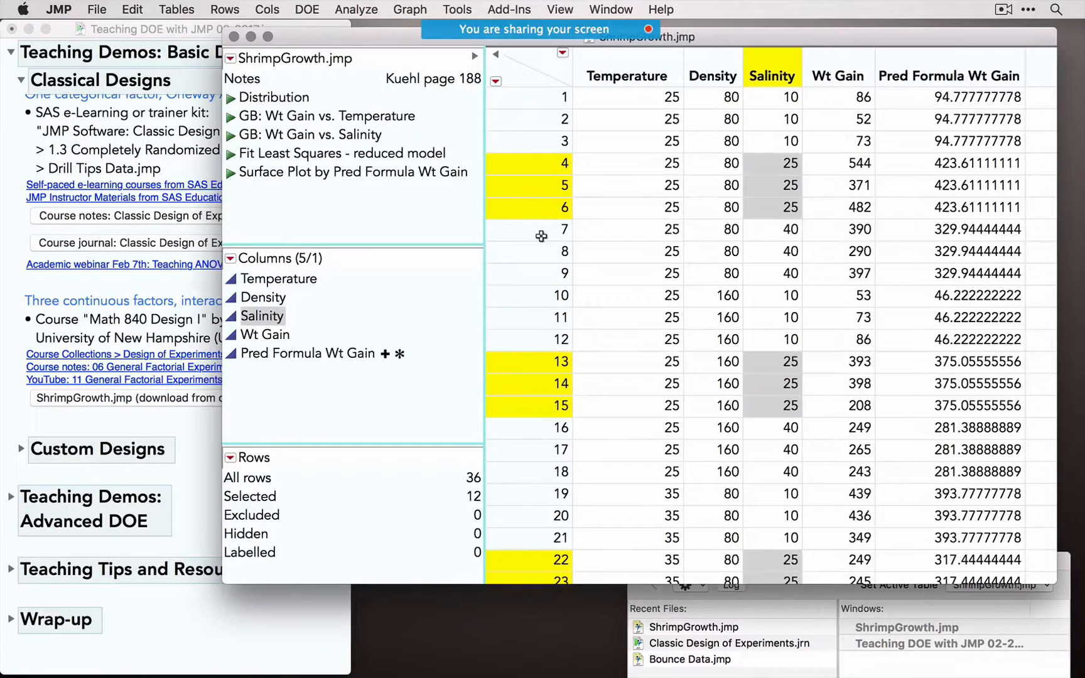
click(523, 81)
click(561, 75)
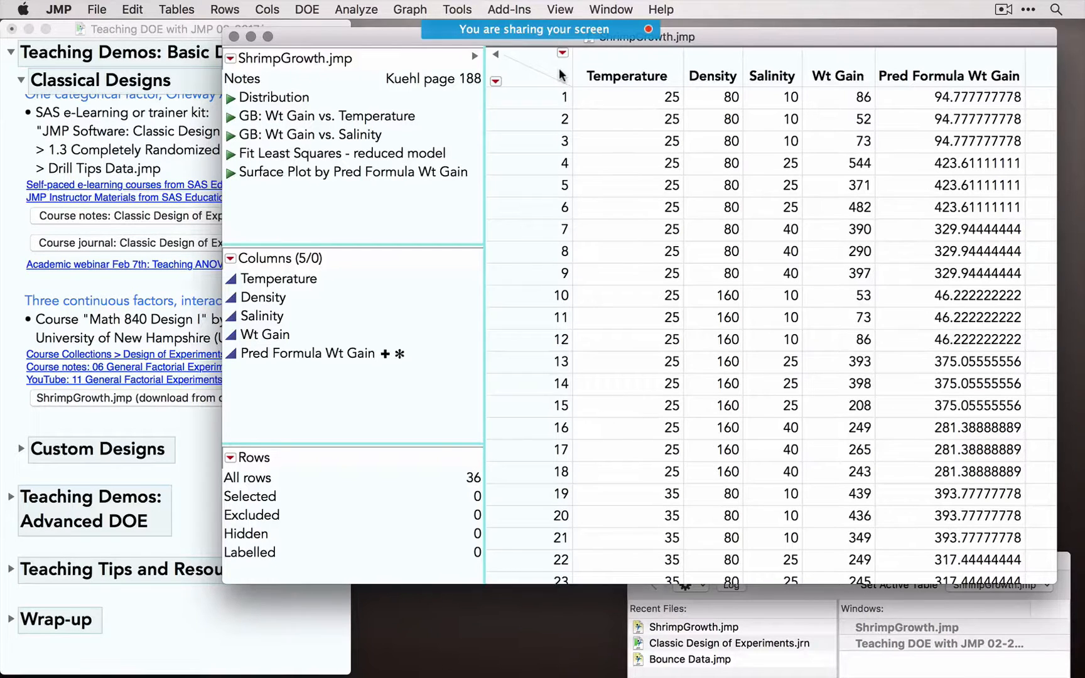
Step: Plot Wt Gain against Temperature in Graph Builder with Salinity as the overlay, and close the graph after viewing it
click(416, 10)
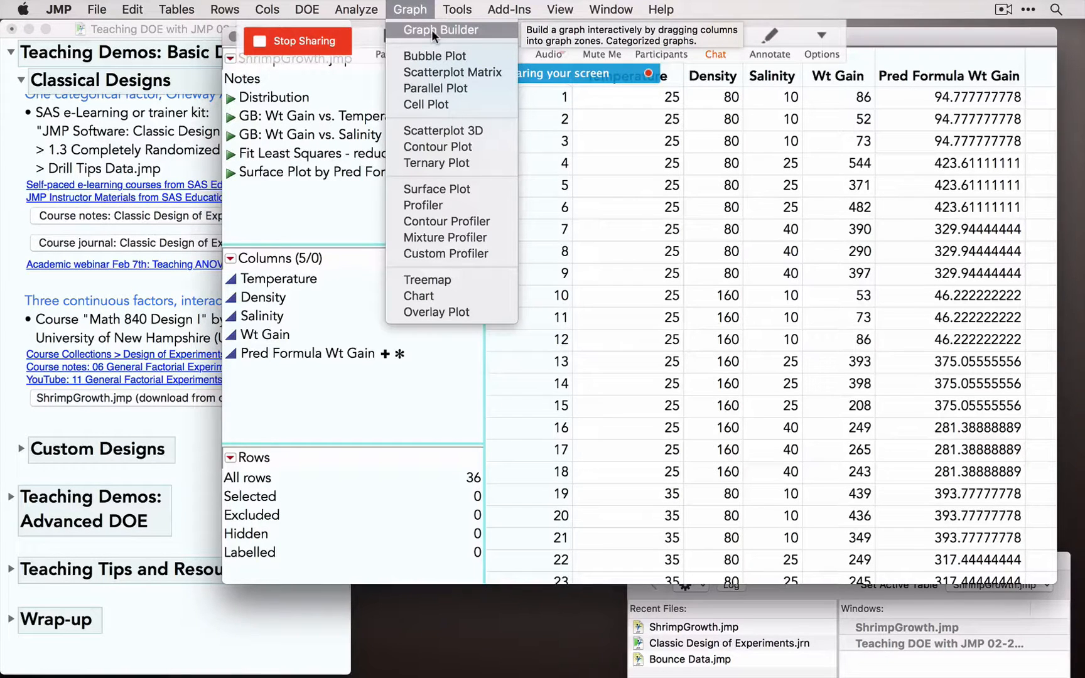
click(431, 29)
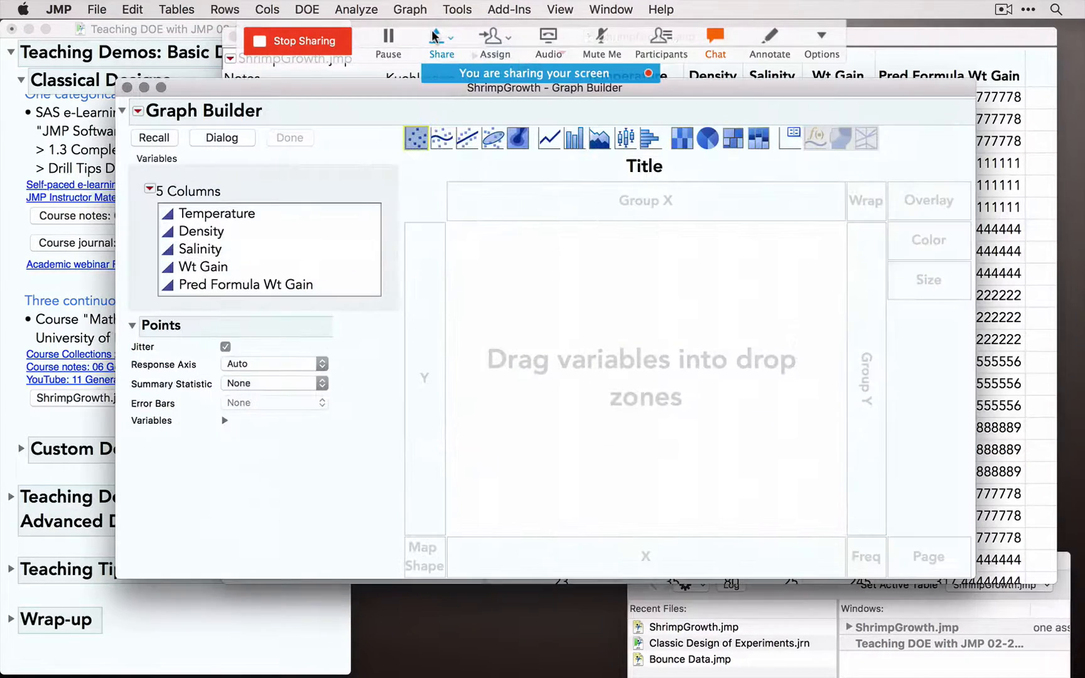
drag(207, 266, 423, 284)
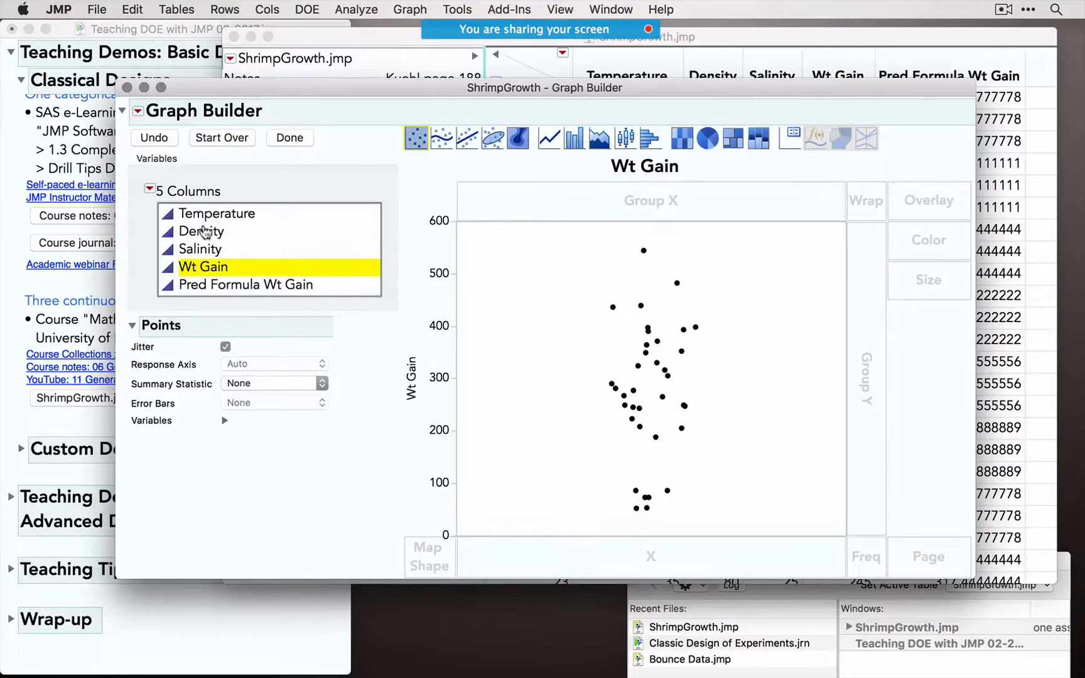
drag(206, 218, 527, 560)
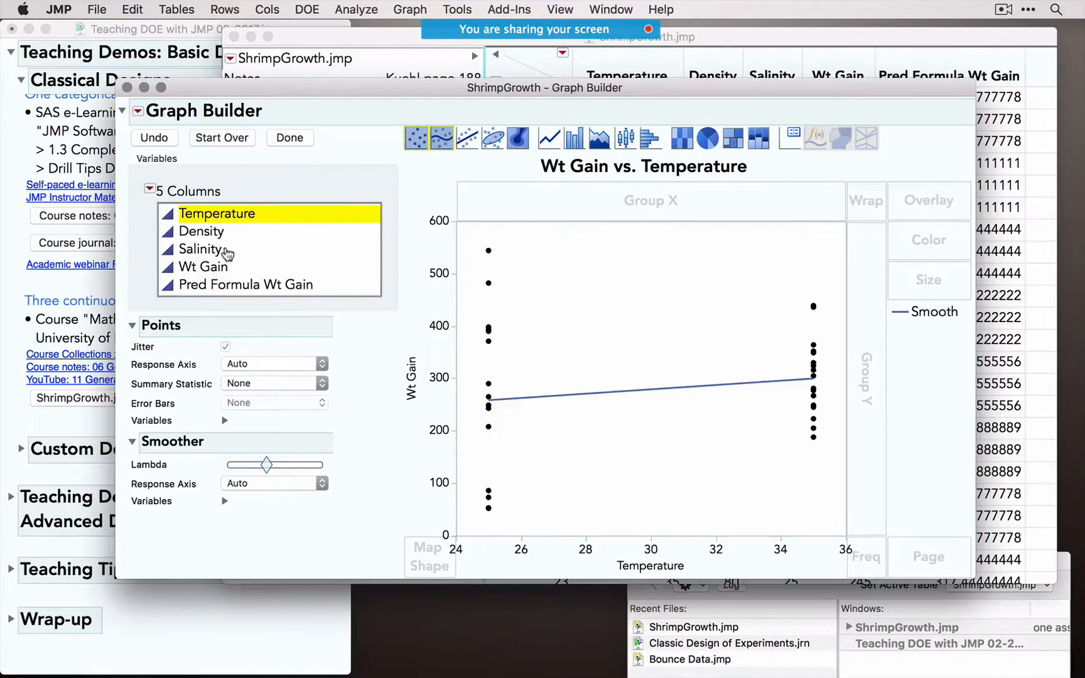
drag(240, 251, 942, 208)
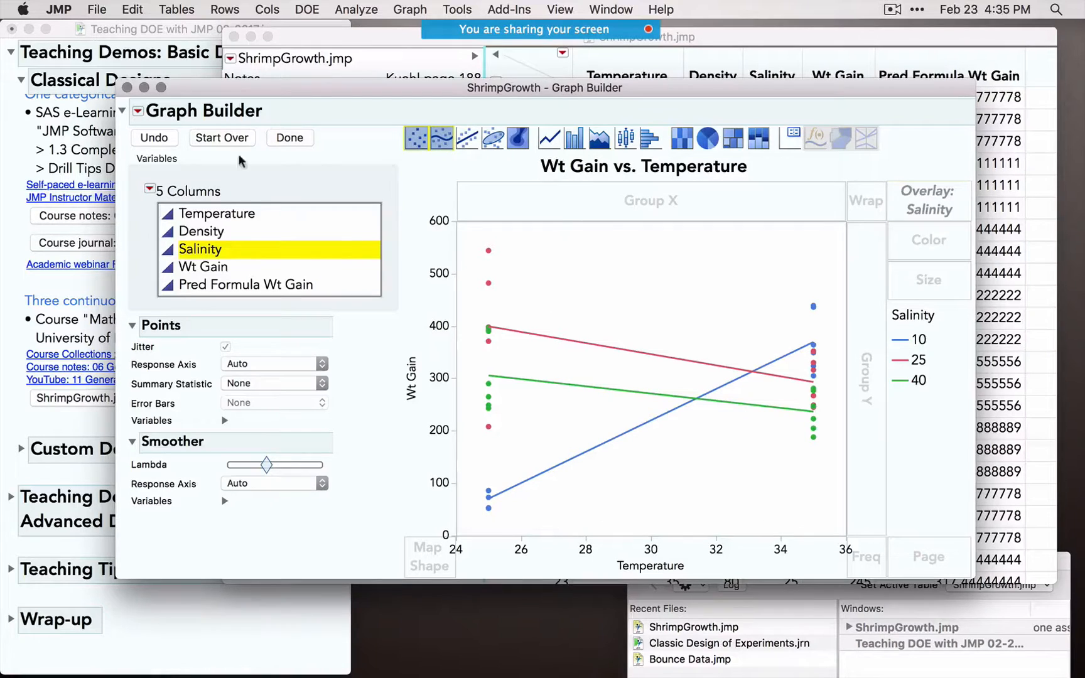
click(127, 87)
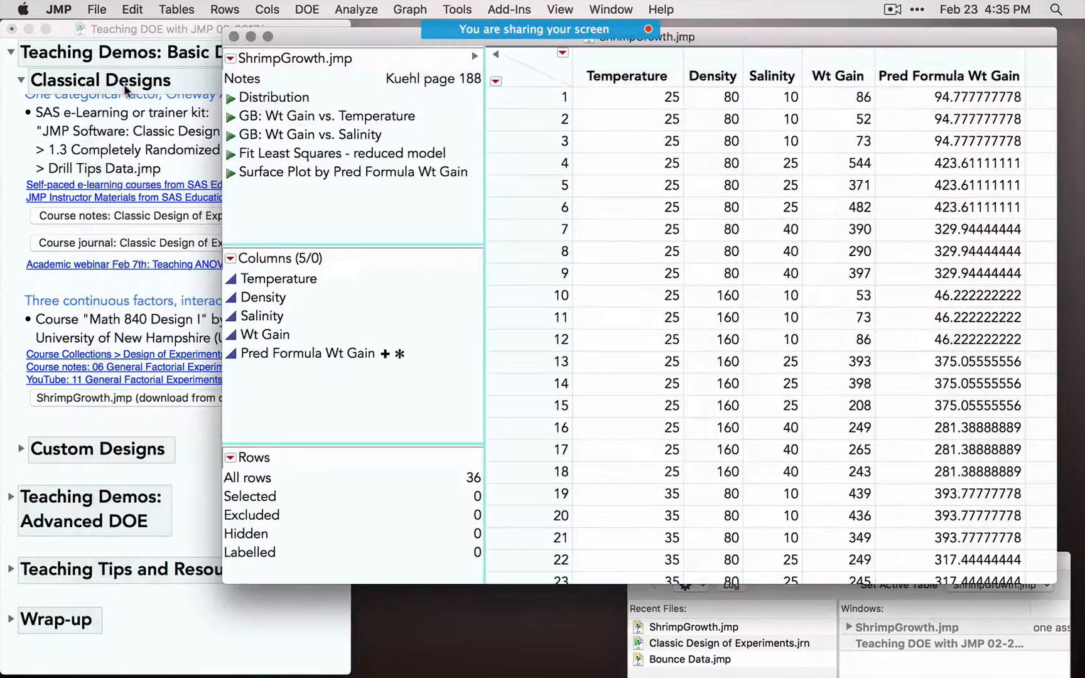
Step: Run the saved Wt Gain vs. Salinity graph script, examine the curves for each Temperature, and close the graph
click(230, 135)
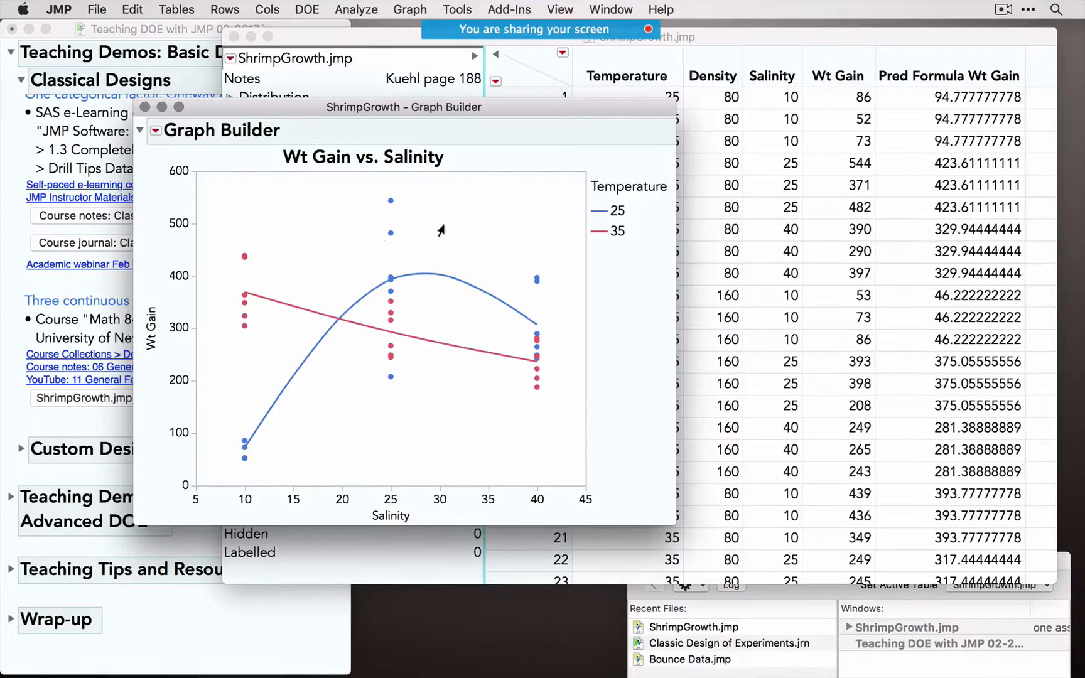
click(144, 105)
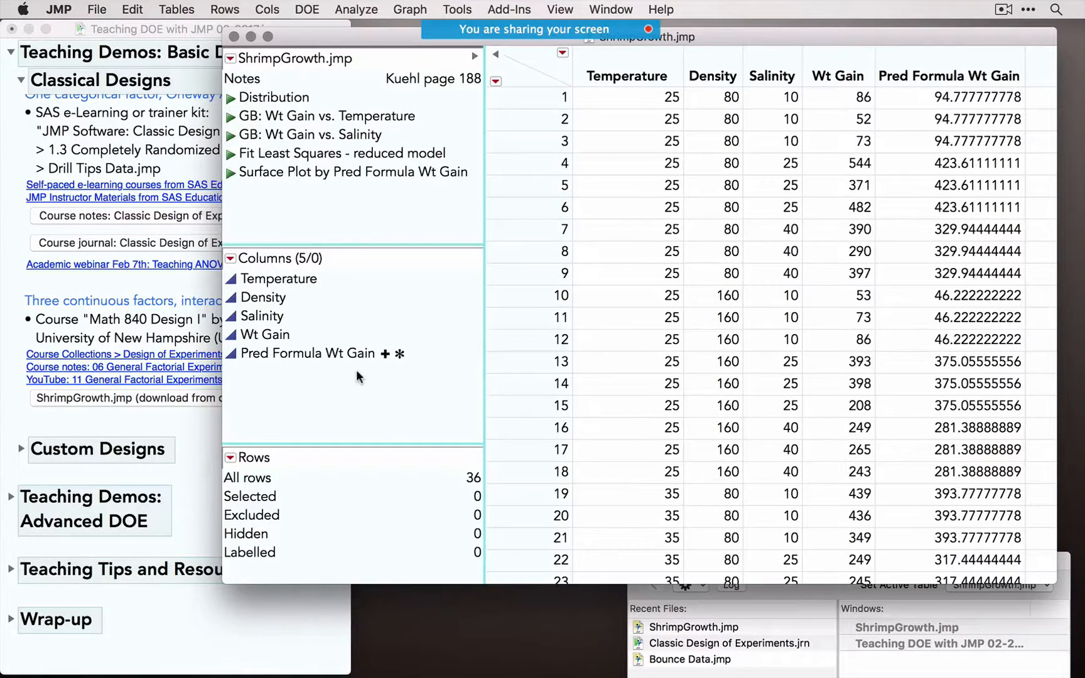
Step: Run the saved Fit Least Squares reduced model script and expand the Effect Tests section of its report
click(231, 154)
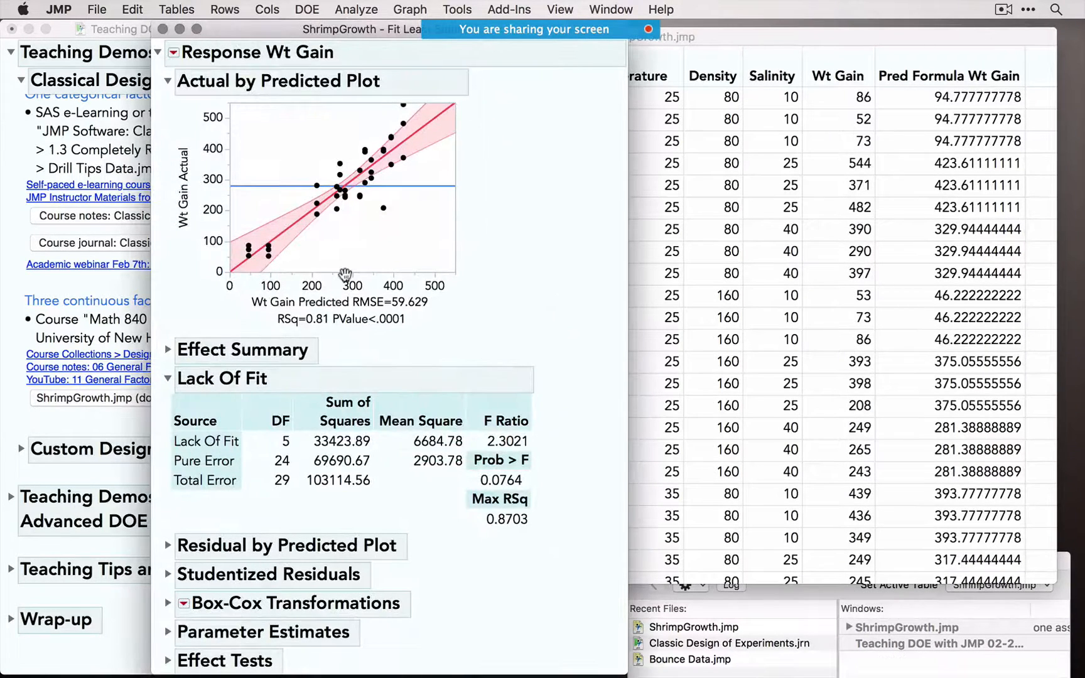
scroll(481, 343, down, 3)
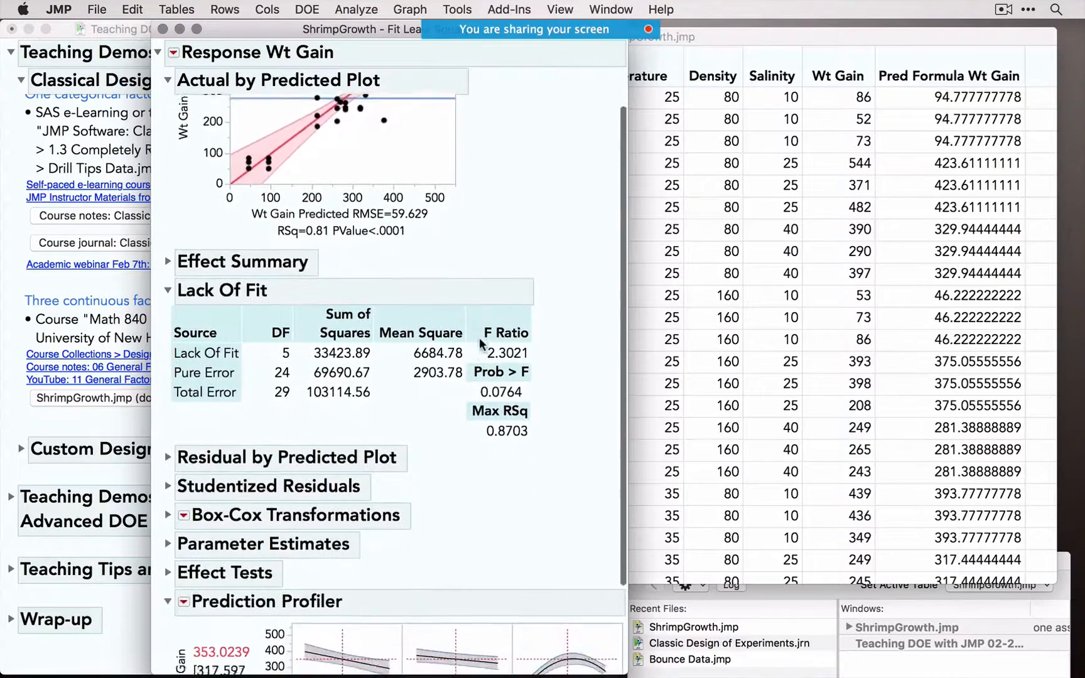
scroll(479, 337, down, 3)
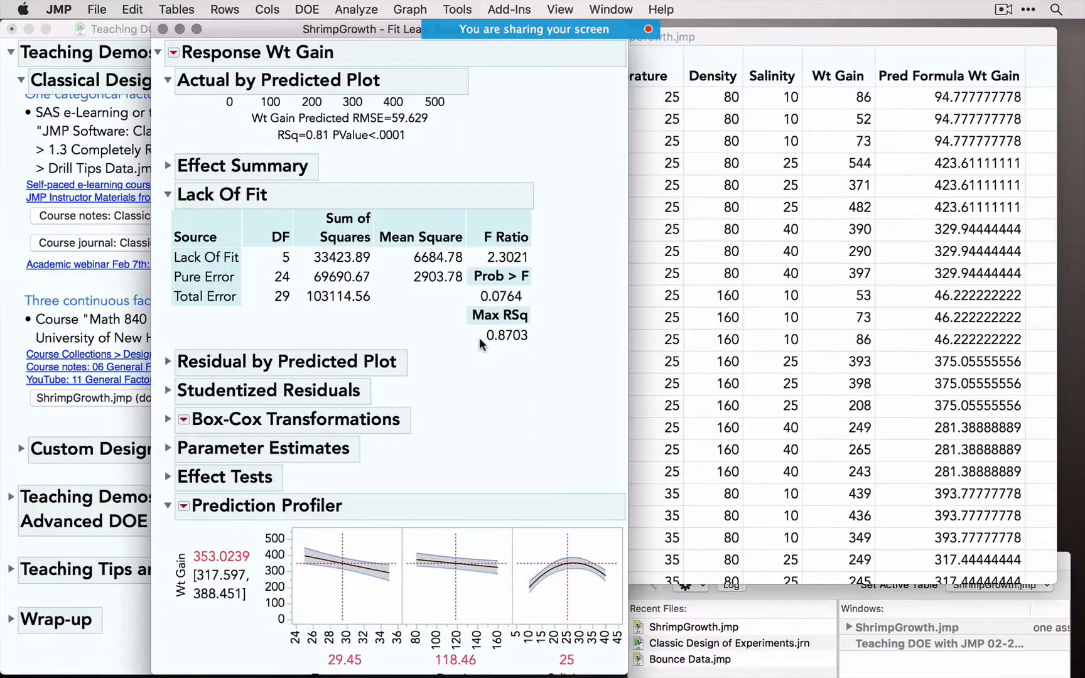
click(167, 477)
scroll(383, 444, down, 5)
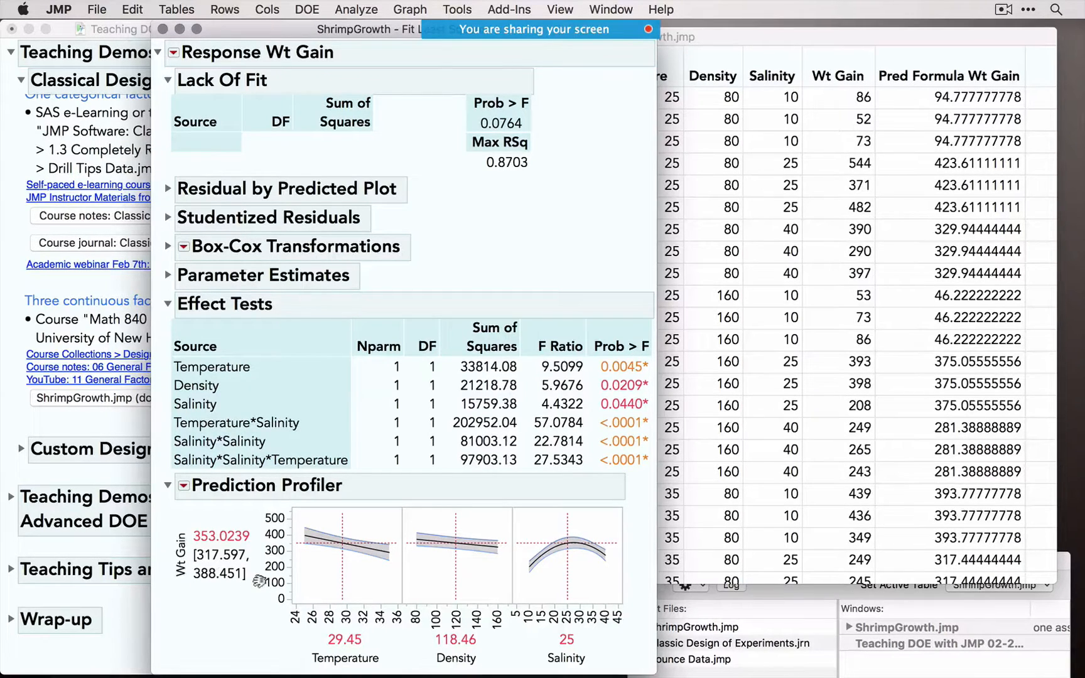
Step: Vary Temperature in the Prediction Profiler to 25.2 and to 35 to examine how the Salinity curve responds
drag(344, 575, 300, 575)
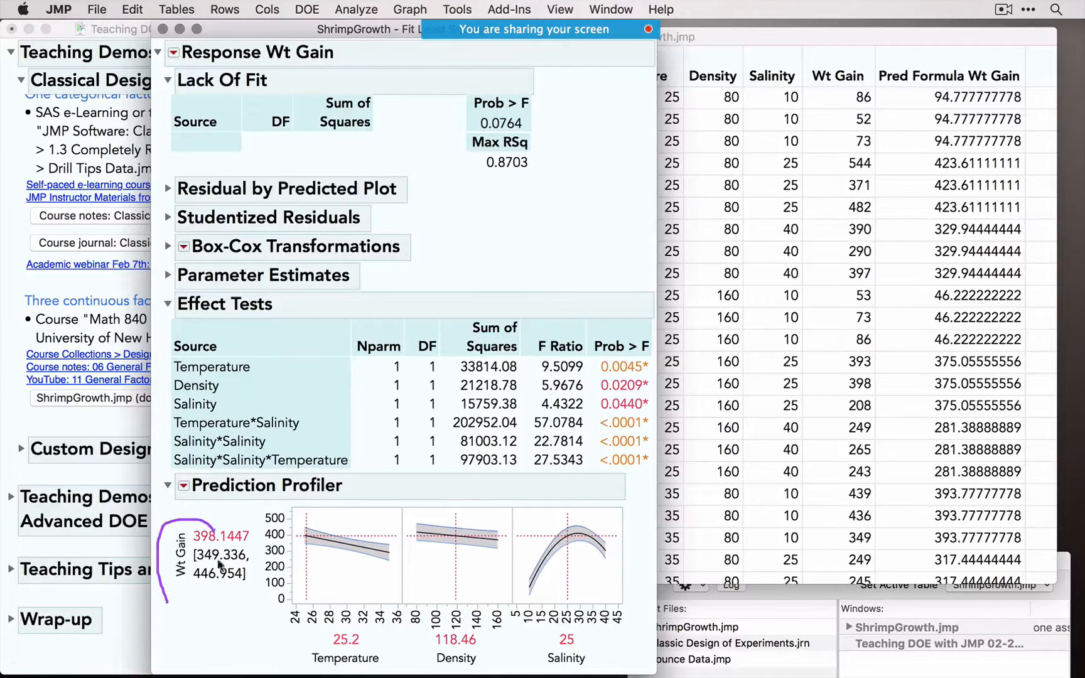
drag(305, 579, 396, 578)
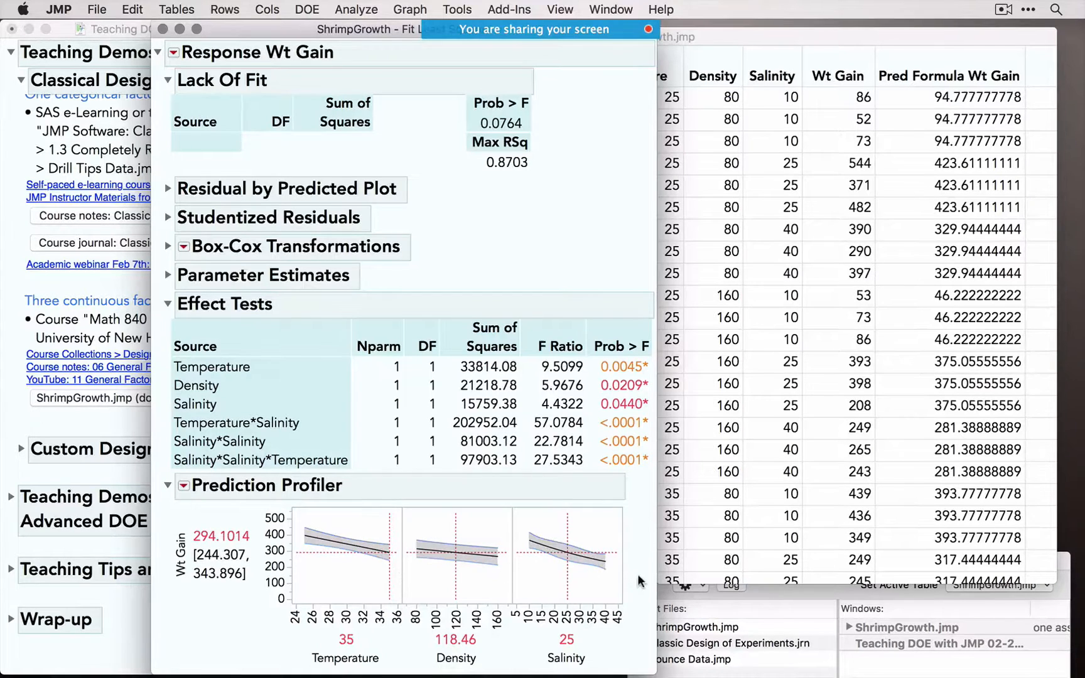
drag(640, 575, 577, 558)
drag(505, 540, 634, 578)
Step: Add Interaction Profiles to the Wt Gain model report and examine the Temperature and Salinity interaction plots
click(174, 51)
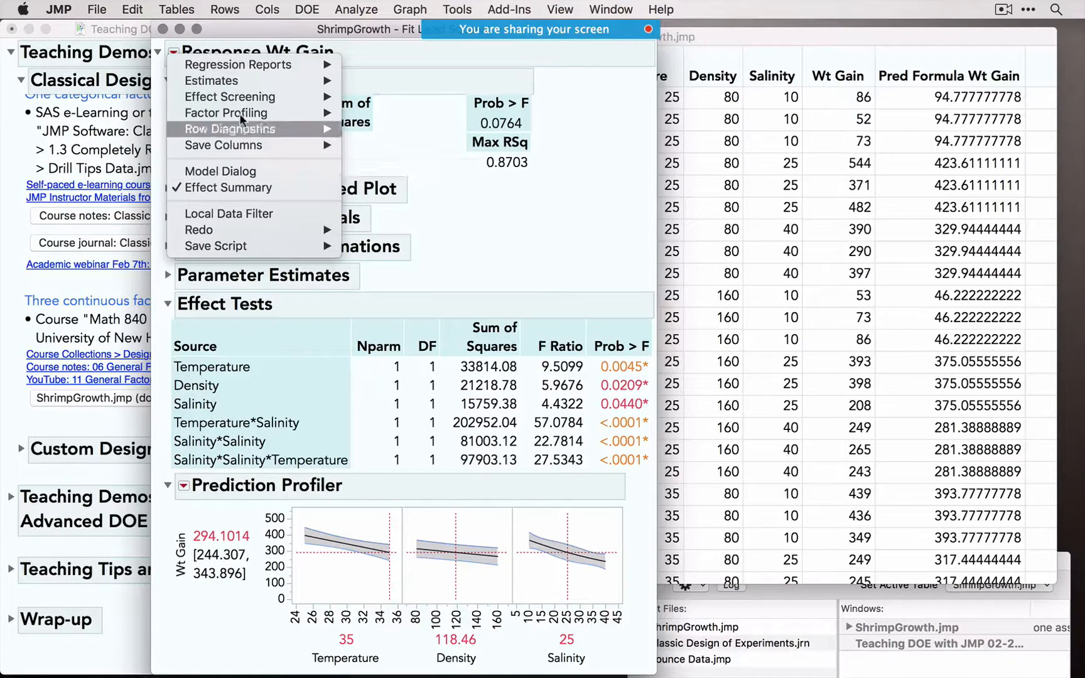
mouse_move(245, 114)
click(390, 129)
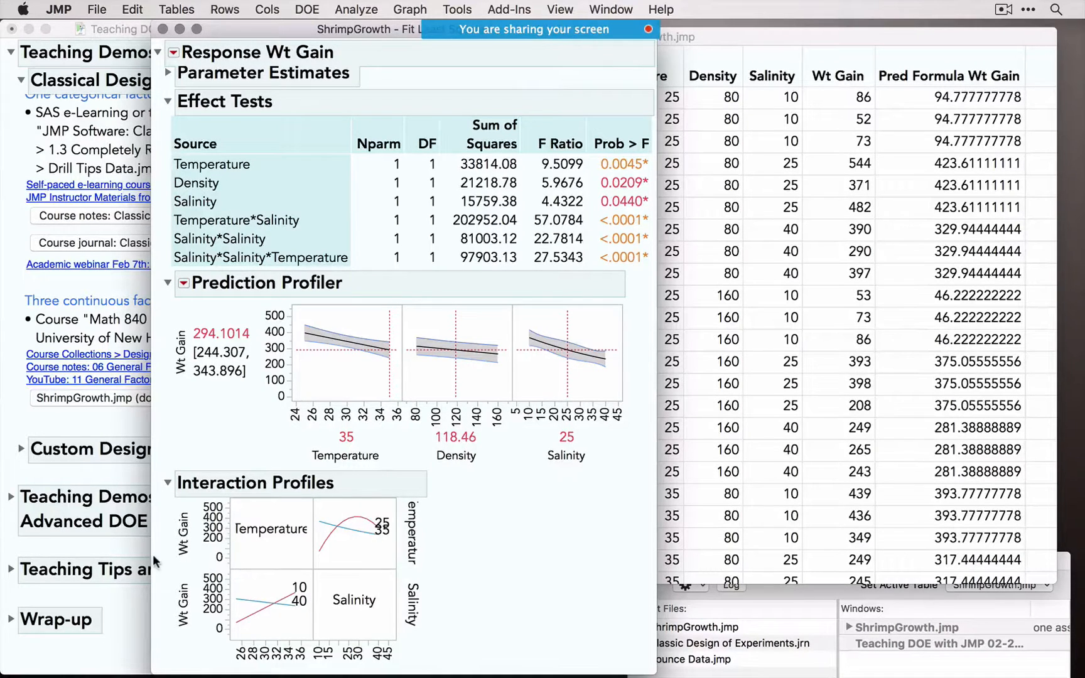
mouse_move(154, 556)
mouse_down()
mouse_move(202, 489)
mouse_move(198, 559)
mouse_up()
mouse_move(472, 612)
mouse_down()
mouse_move(297, 573)
mouse_move(394, 587)
mouse_up()
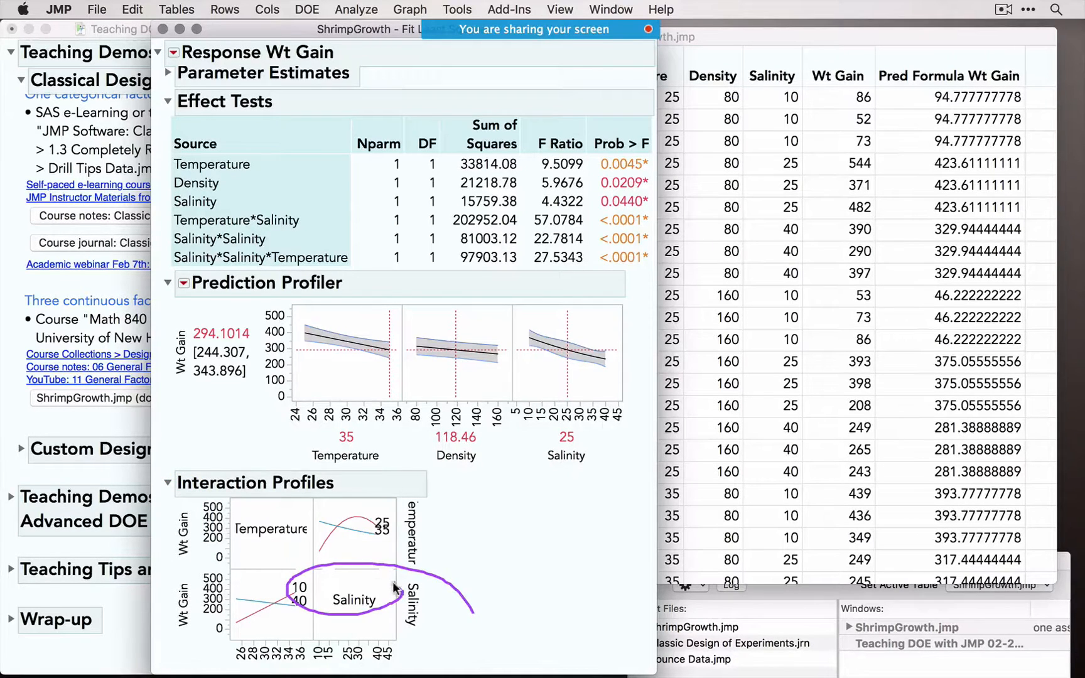
mouse_move(447, 527)
mouse_down()
mouse_move(403, 579)
mouse_move(431, 524)
mouse_move(367, 531)
mouse_up()
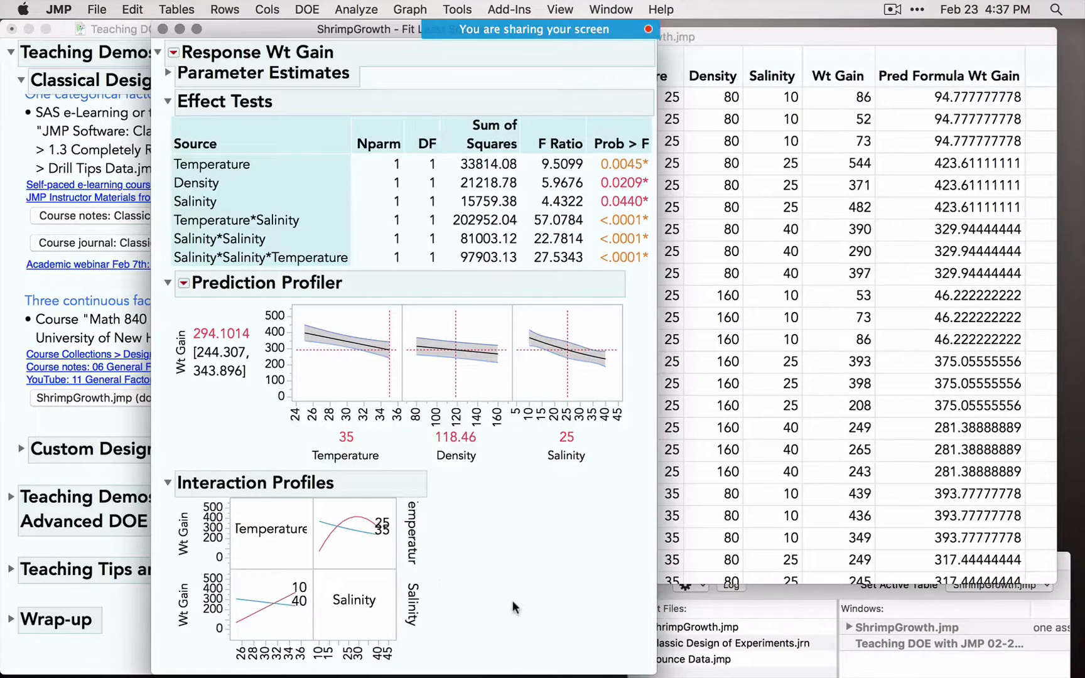
Step: Review the Wt Gain model's options for saving columns, including Prediction Formula, and close the Fit Least Squares report
scroll(508, 501, up, 10)
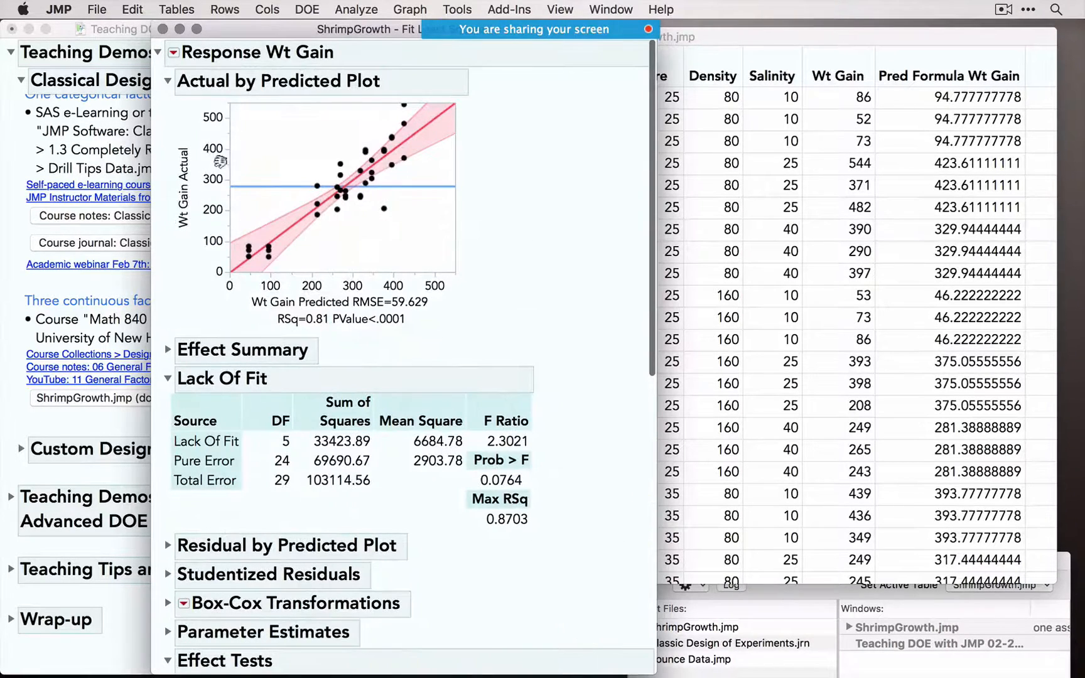
click(174, 53)
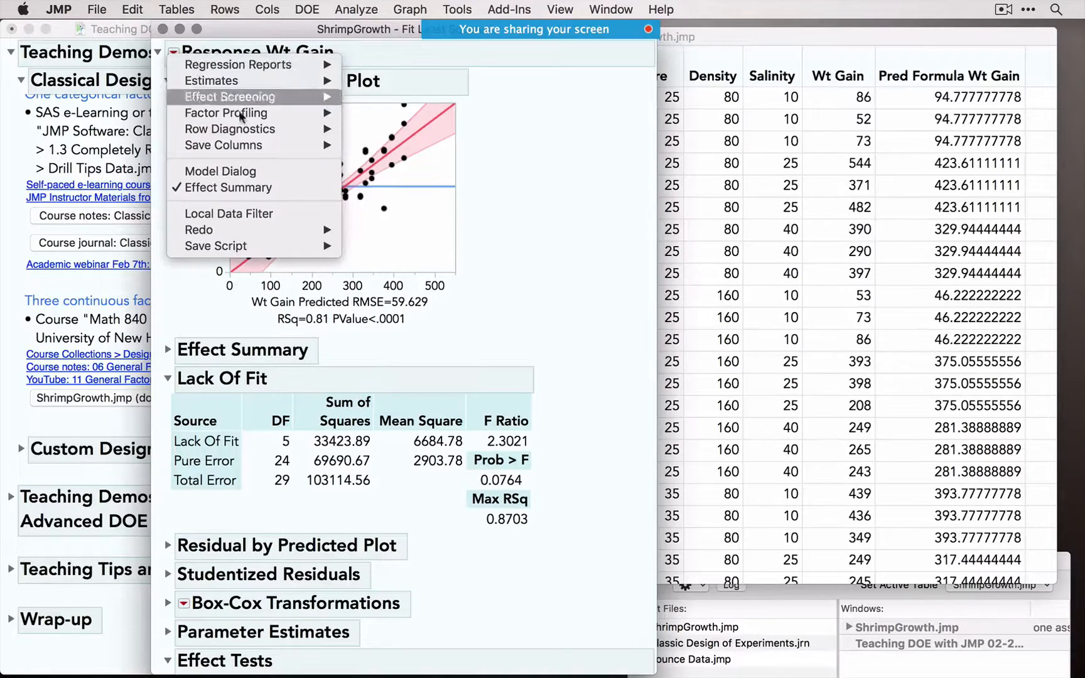
mouse_move(256, 151)
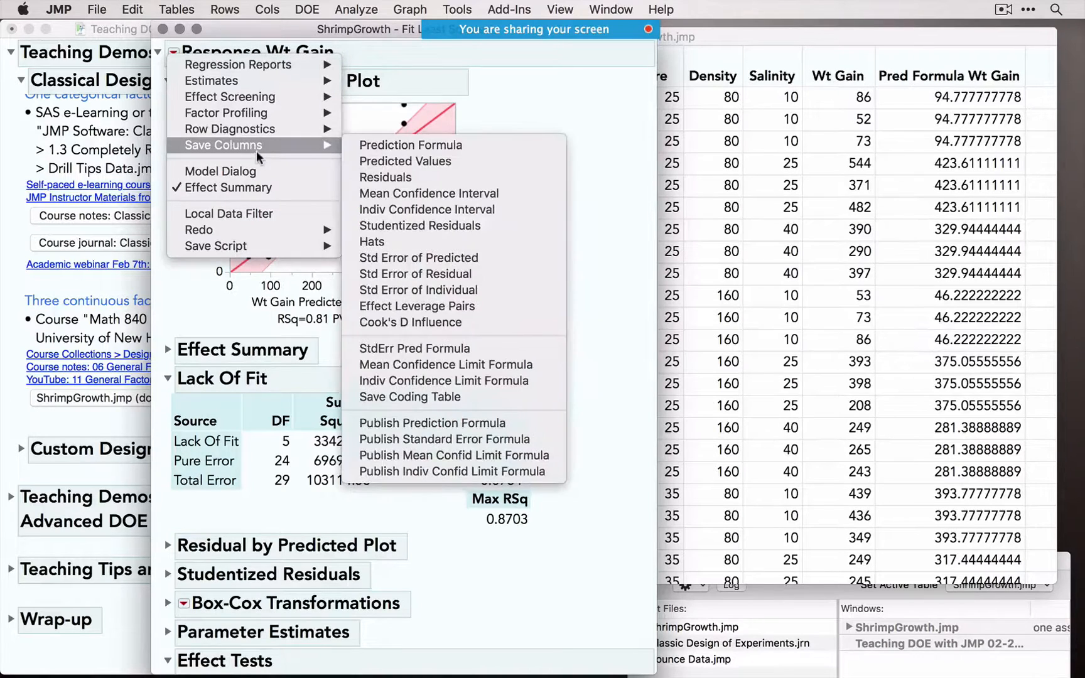
click(412, 144)
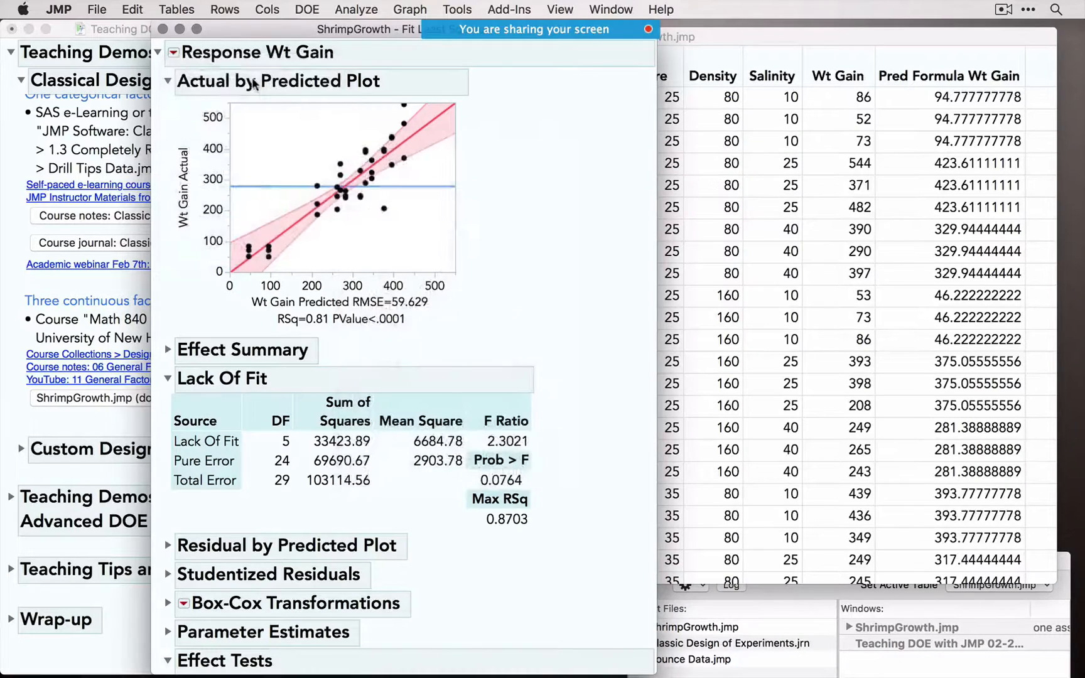
click(163, 28)
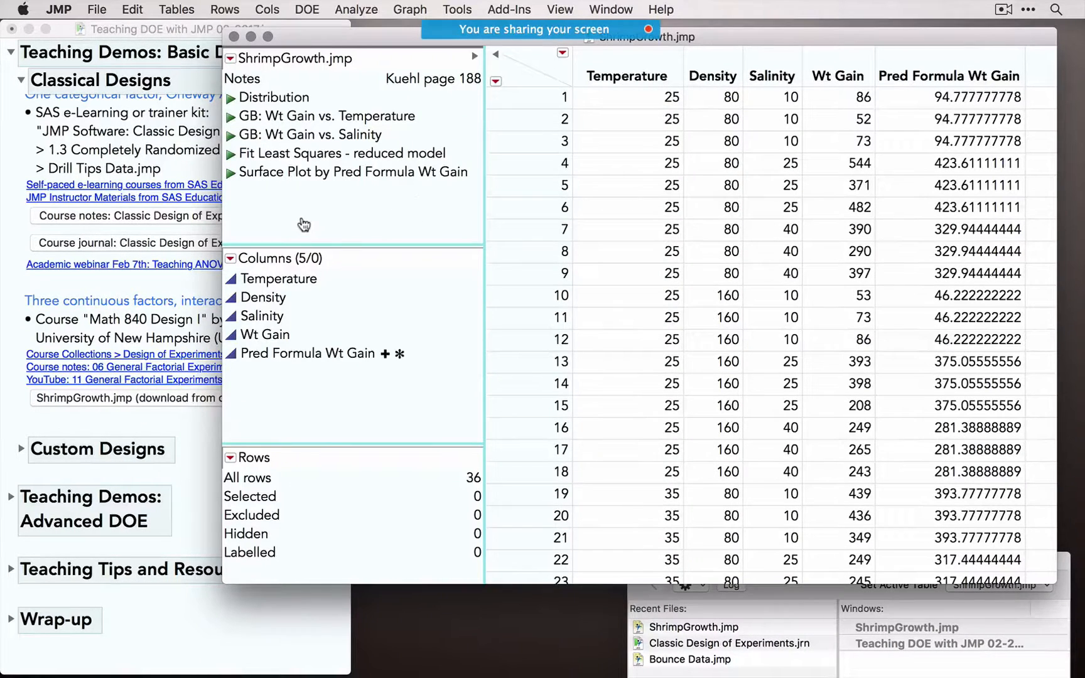
Step: Open the formula of the Pred Formula Wt Gain column, examine its model terms, and close the formula editor
click(309, 354)
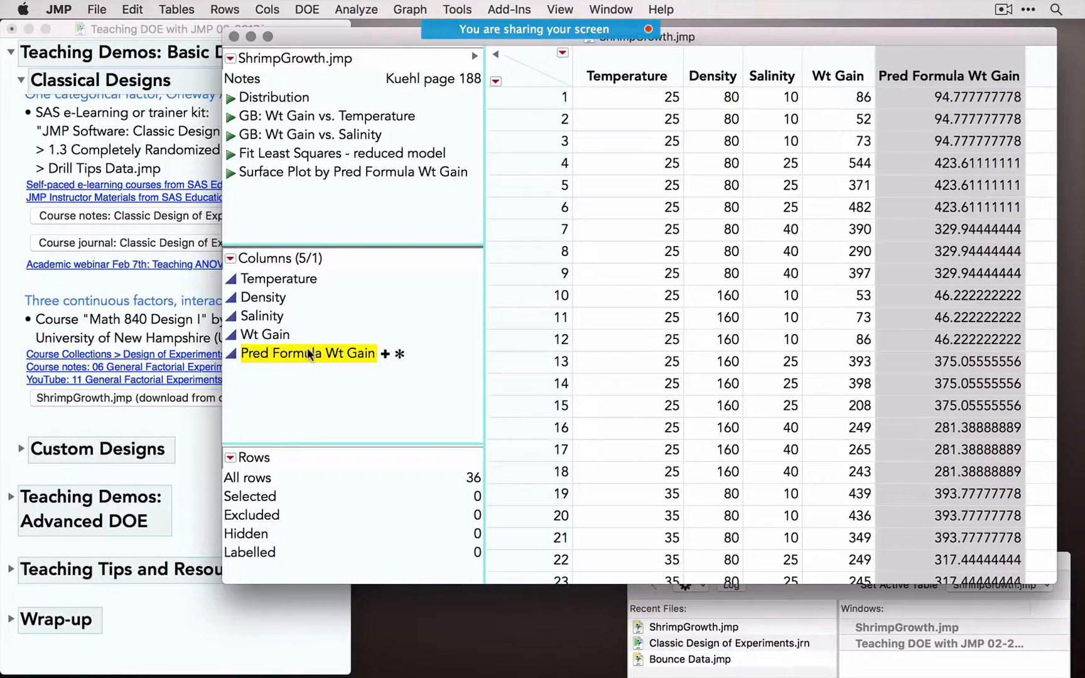
click(386, 354)
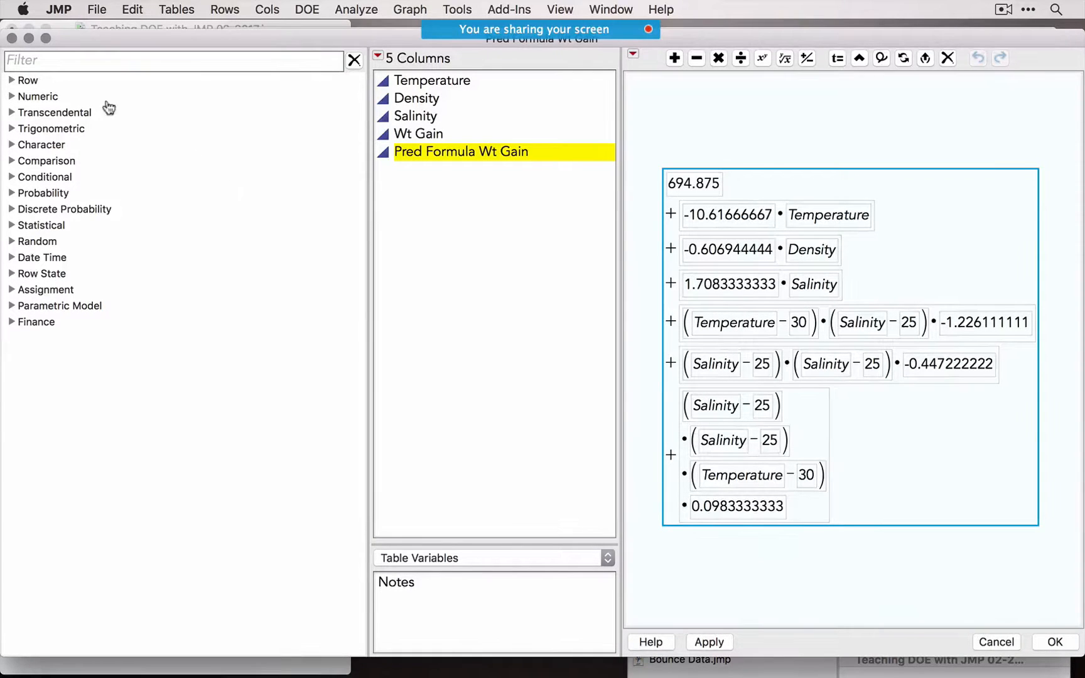
click(11, 38)
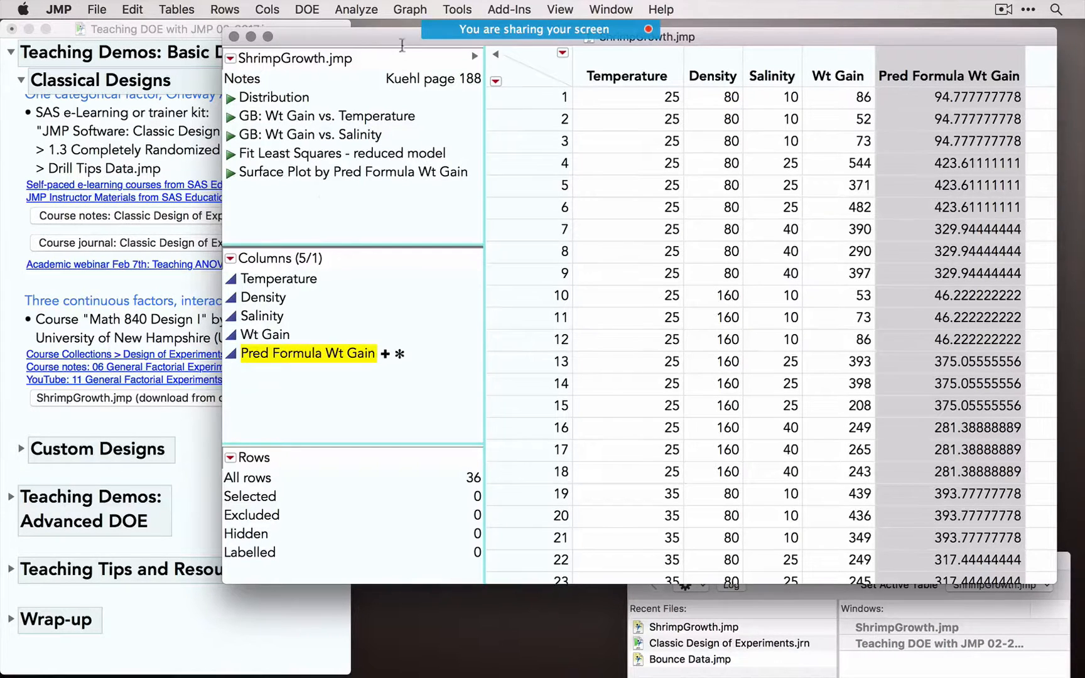
Step: Run the saved Surface Plot by Pred Formula Wt Gain script and rotate the surface to examine it across Temperature and Salinity
click(403, 11)
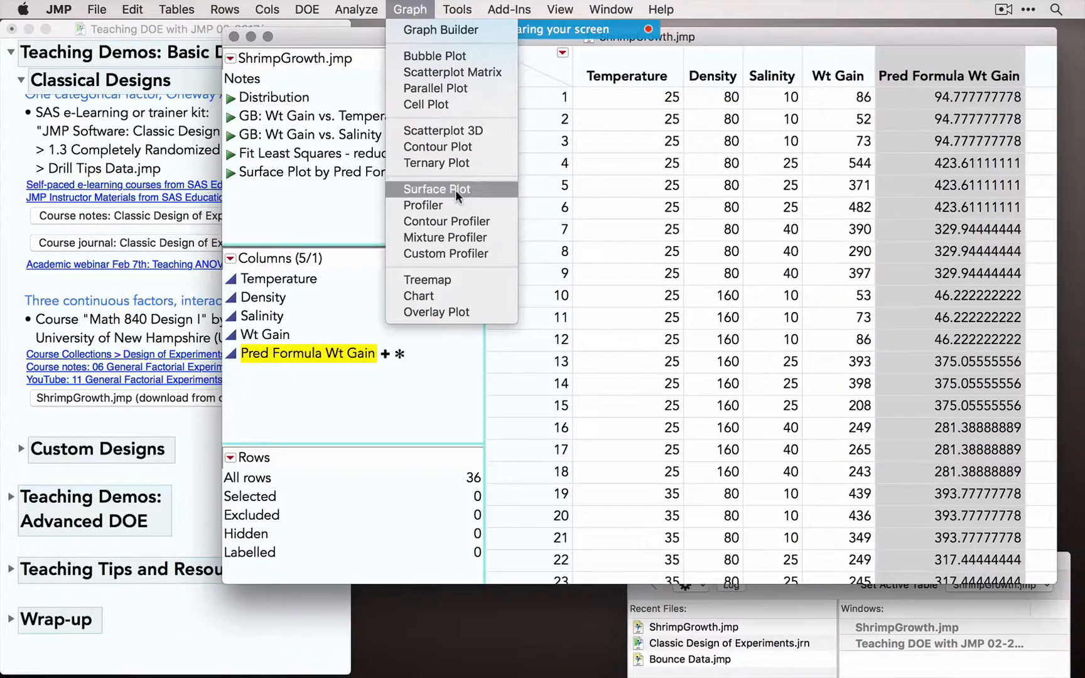
click(332, 213)
click(230, 174)
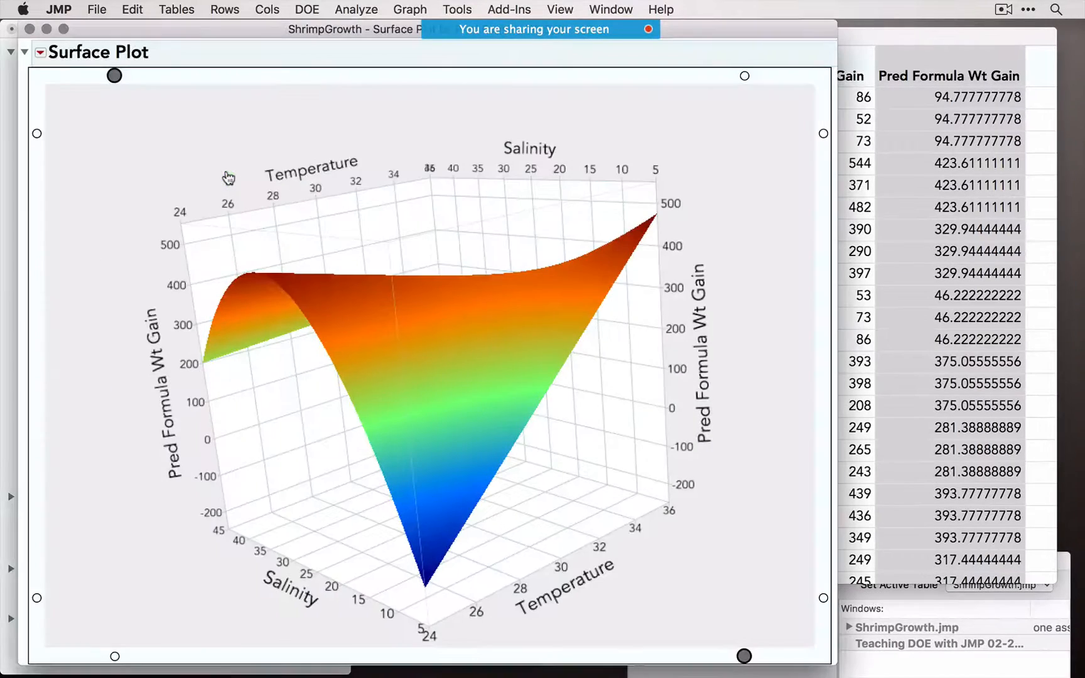
drag(370, 344, 397, 355)
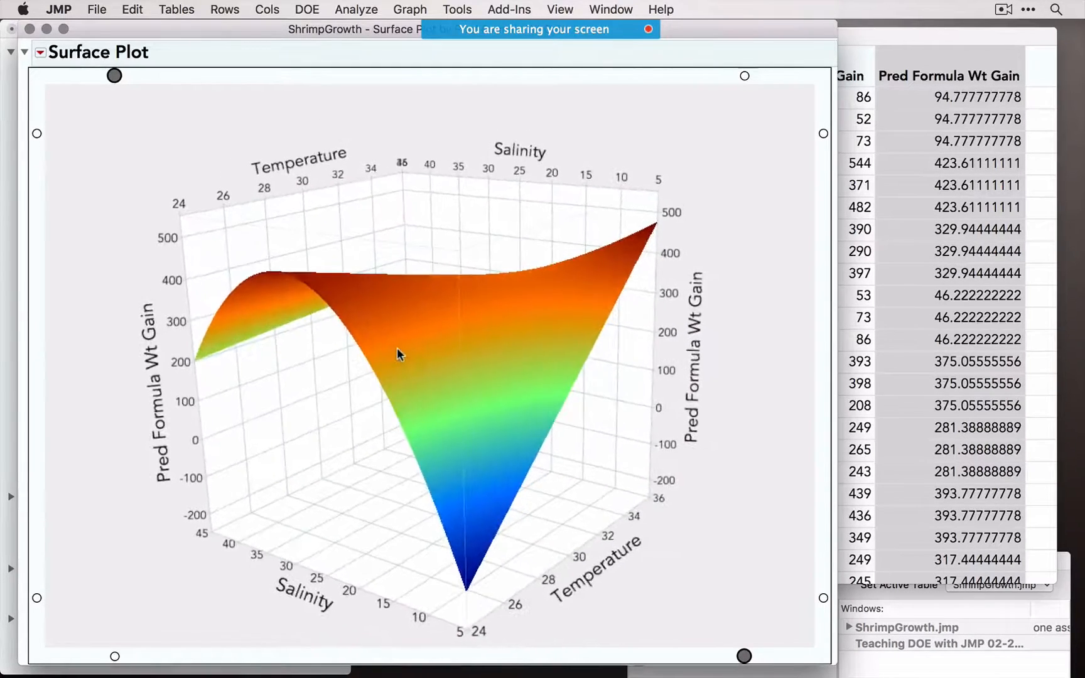
drag(407, 565, 475, 575)
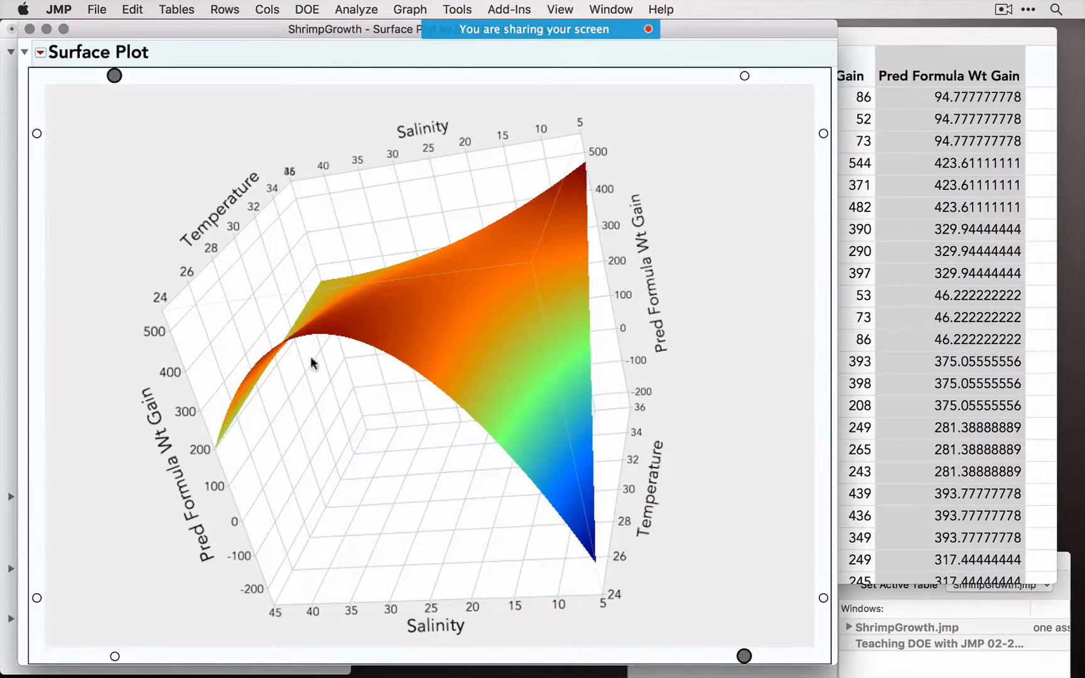
drag(477, 427, 334, 475)
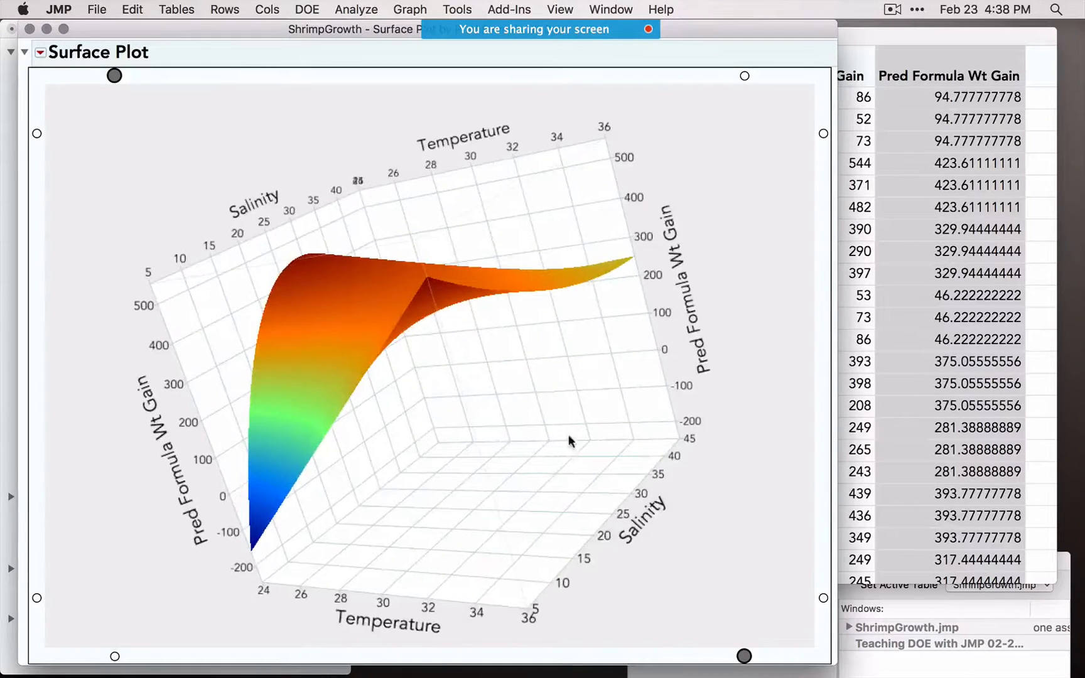
drag(568, 436, 441, 512)
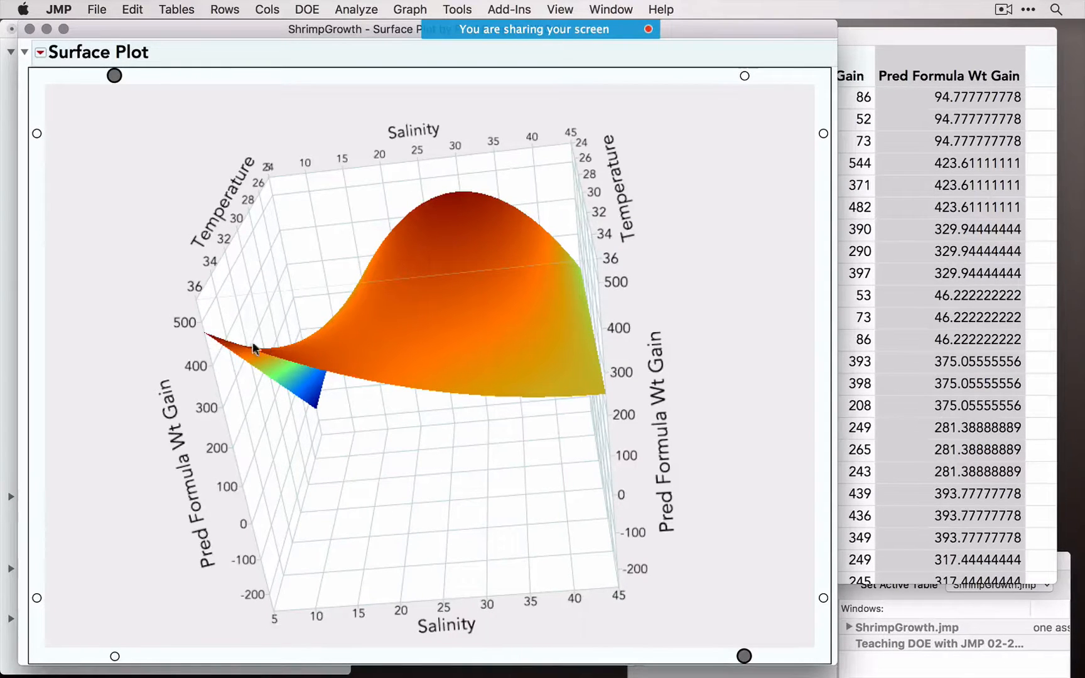
Step: Close the surface plot and the ShrimpGrowth data table, and switch the journal from the Classical Designs section to Custom Designs
click(28, 29)
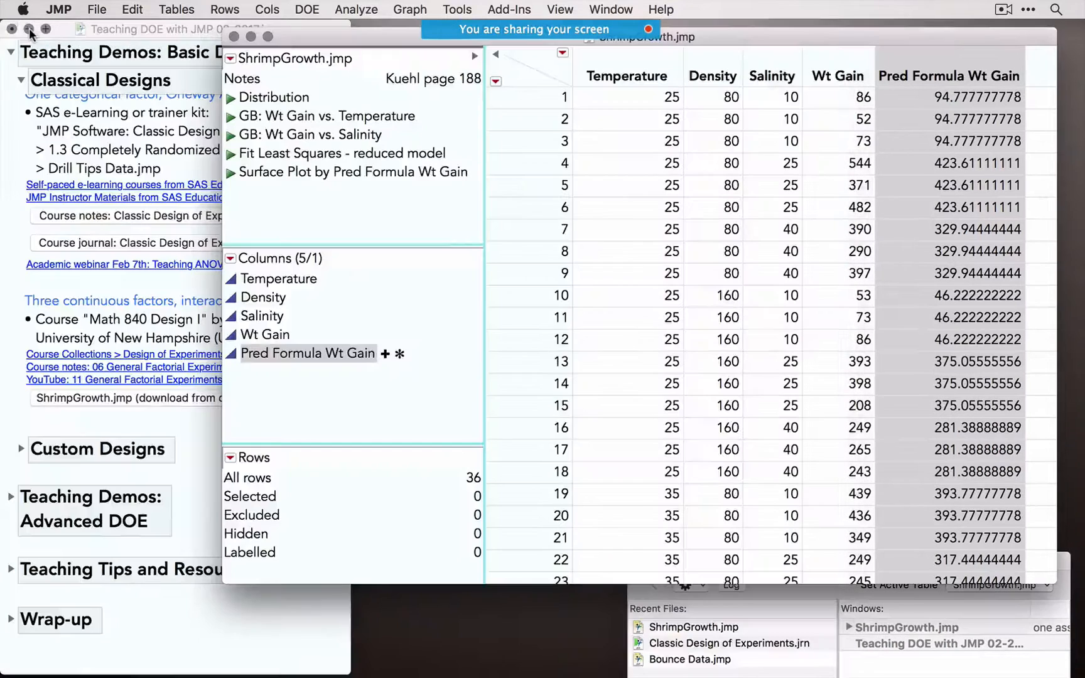
click(233, 37)
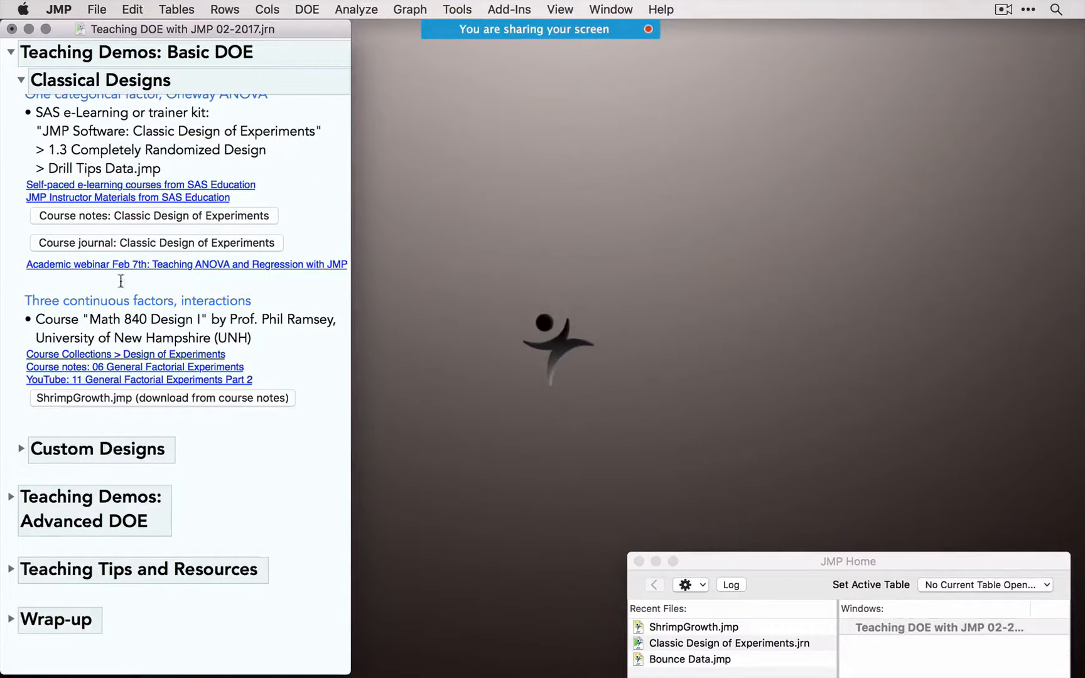
click(20, 81)
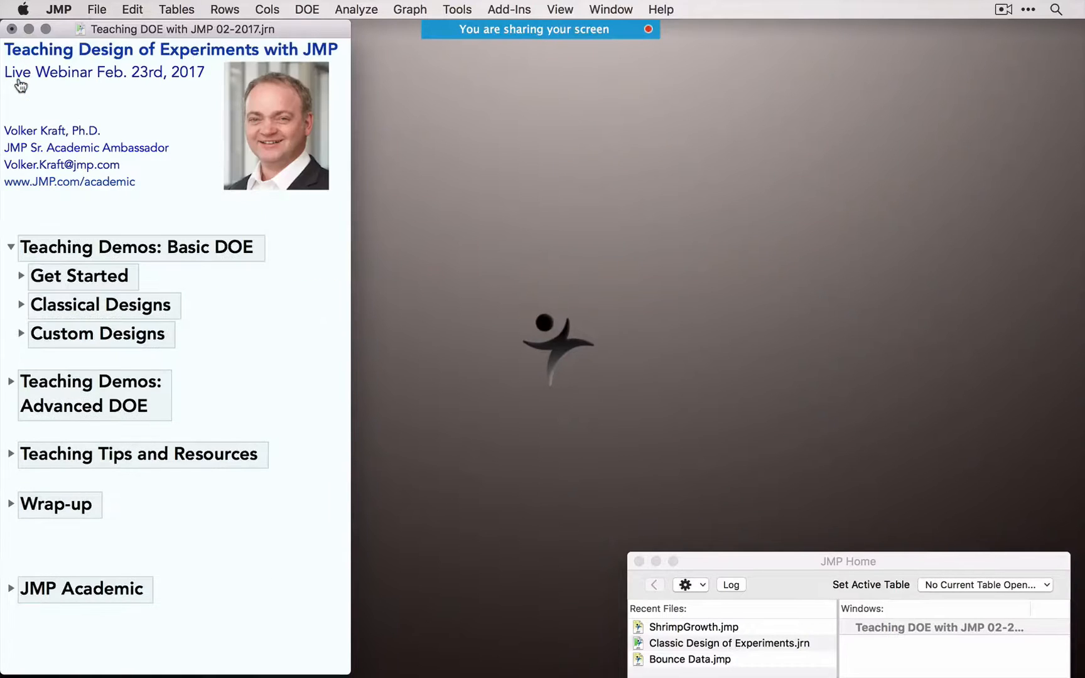
click(21, 333)
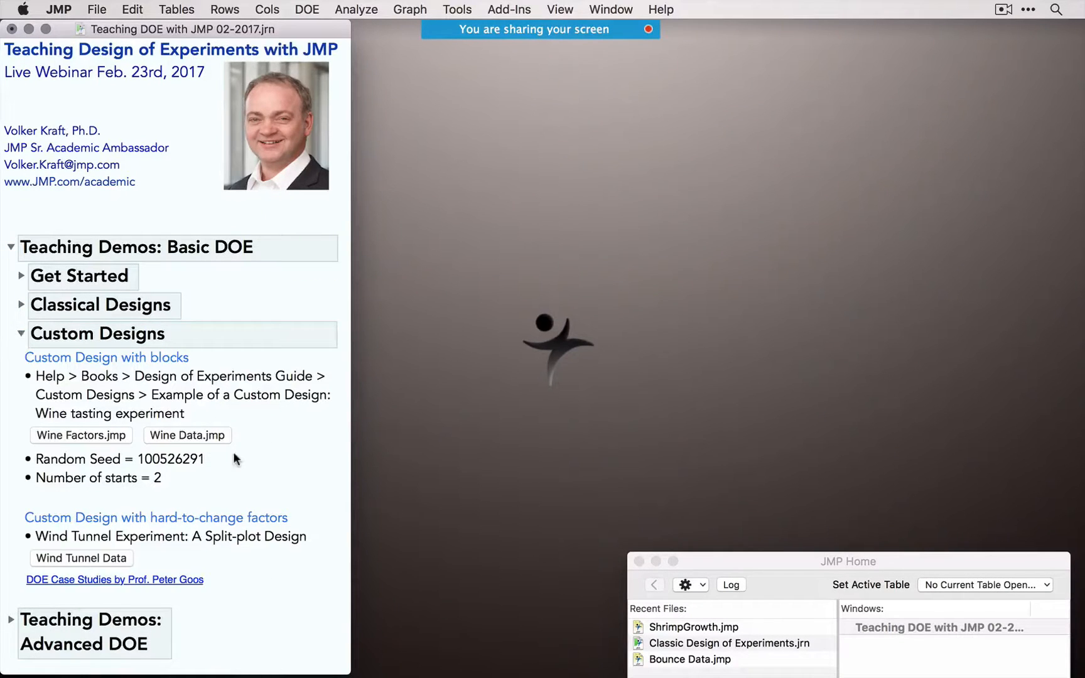
scroll(234, 459, down, 5)
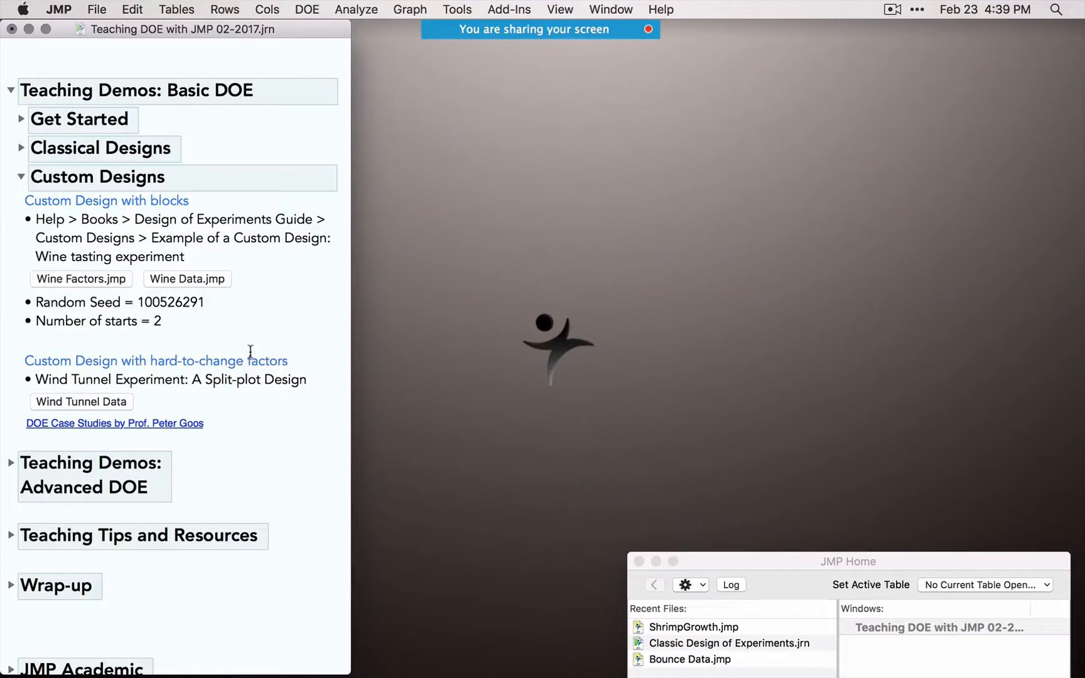
Step: Open Wine Factors.jmp from the journal and examine its factor columns, including Variety, Field, De-Stem, Yeast, Temperature, Barrel Seasoning and Rater
click(80, 278)
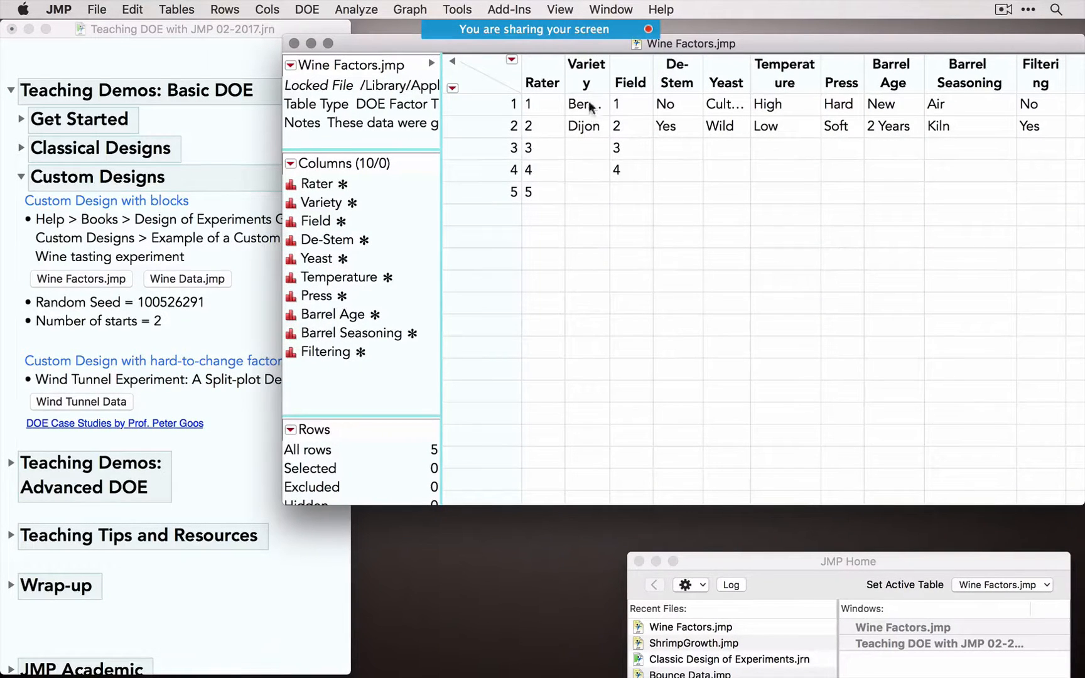
click(590, 76)
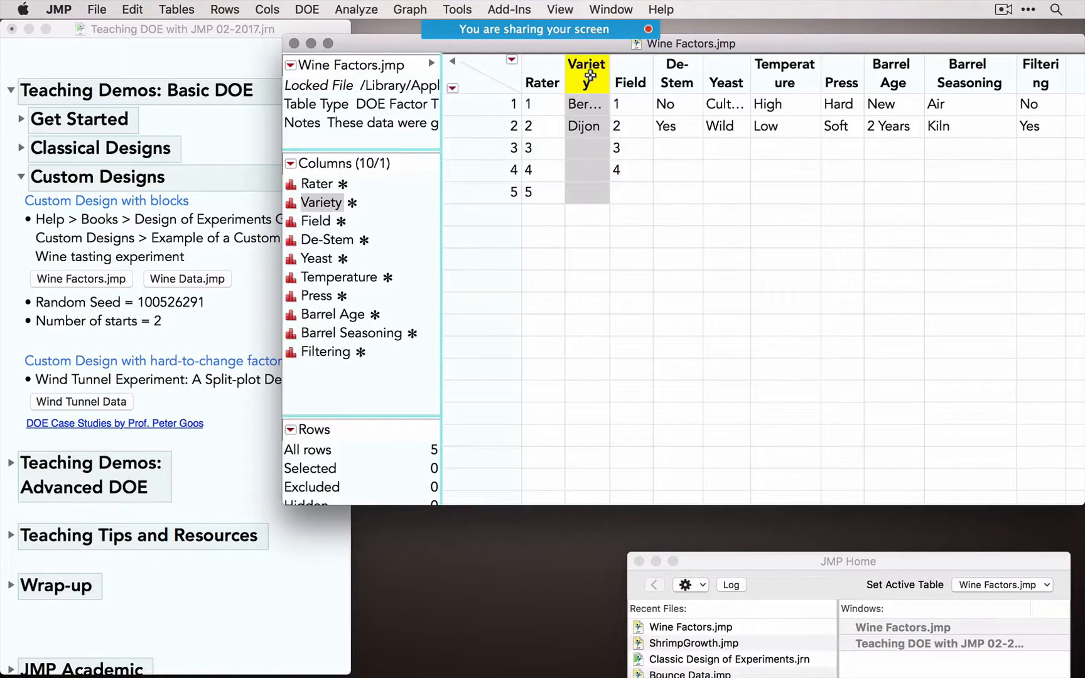
click(634, 76)
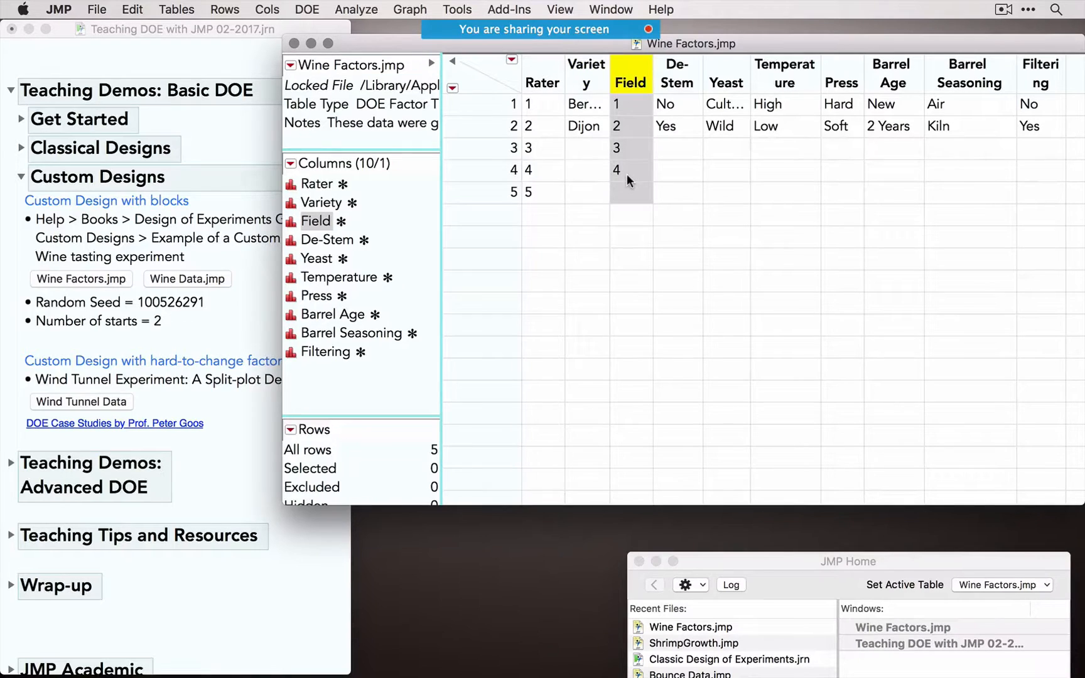
click(675, 77)
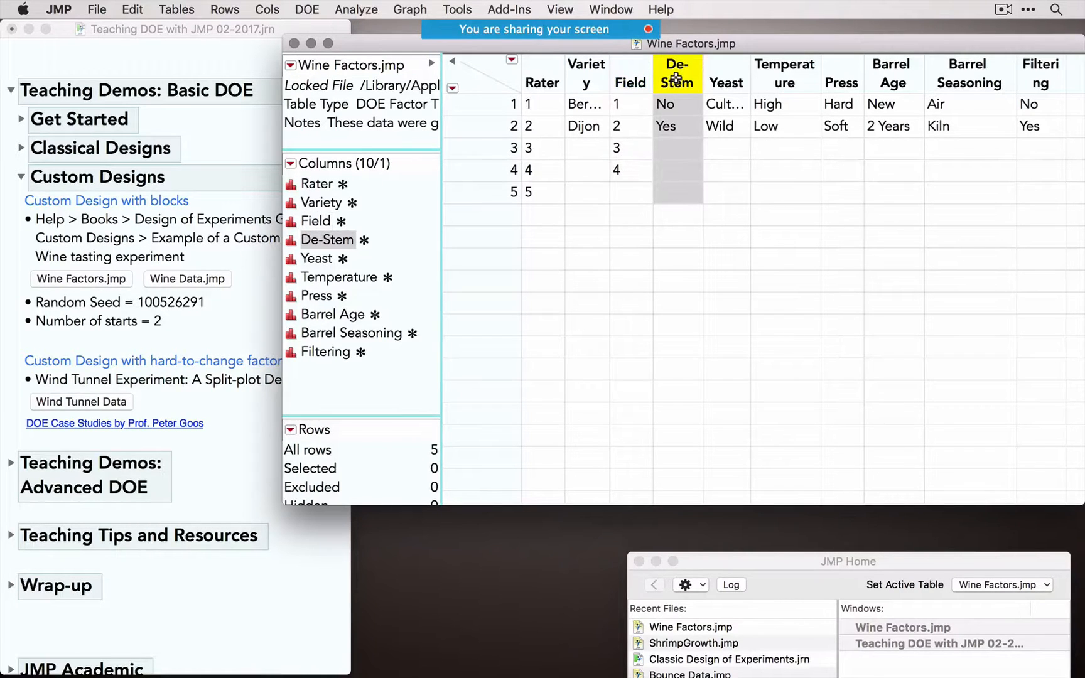
click(716, 78)
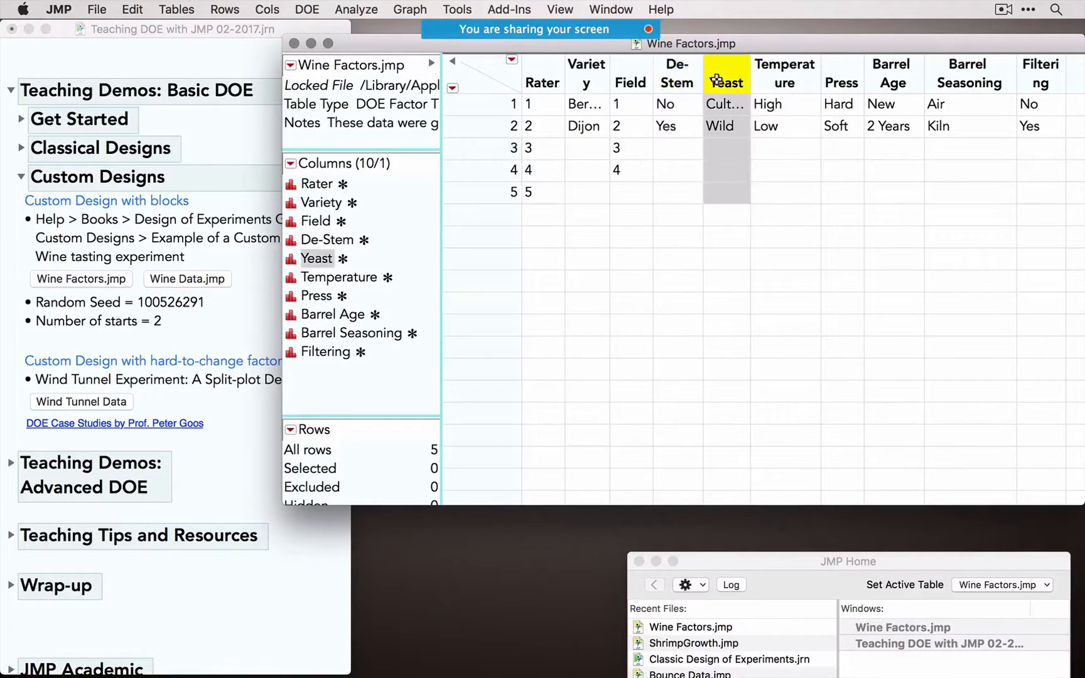
click(795, 78)
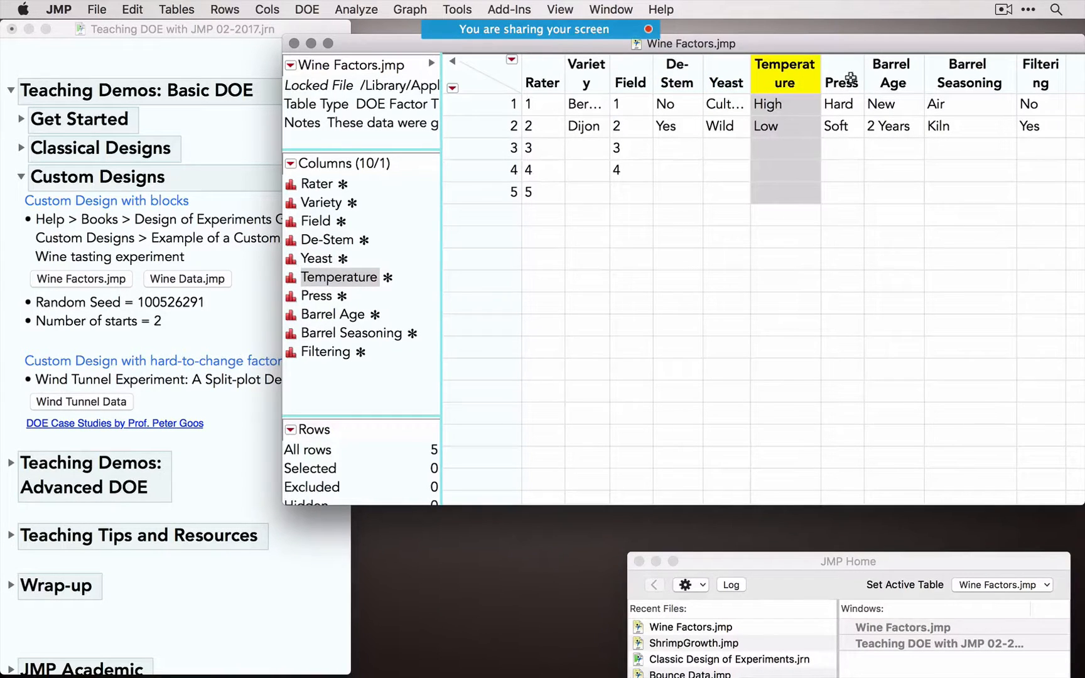
mouse_move(970, 76)
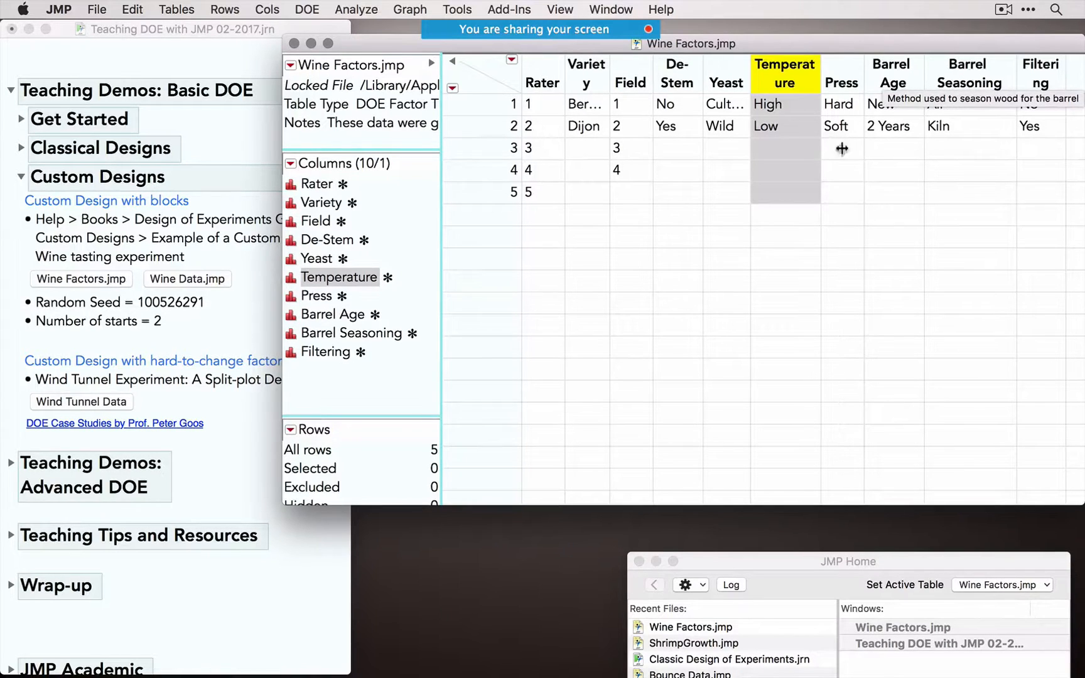
click(543, 74)
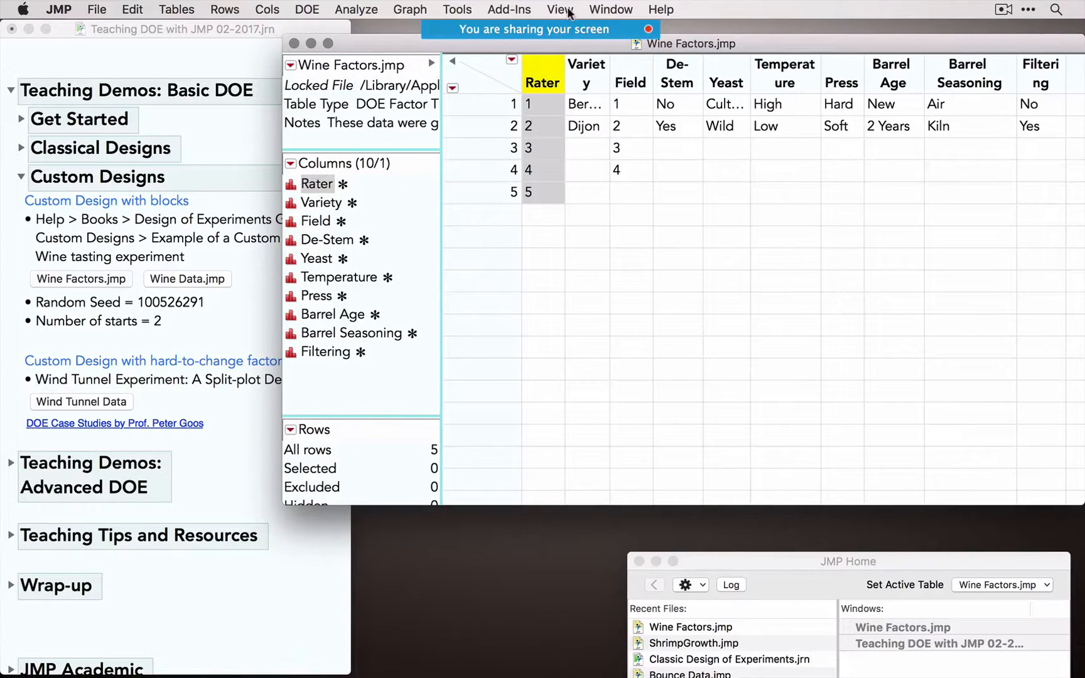
Step: Start a Custom Design and define the response as Rating with a lower limit of 0 and an upper limit of 20
click(308, 10)
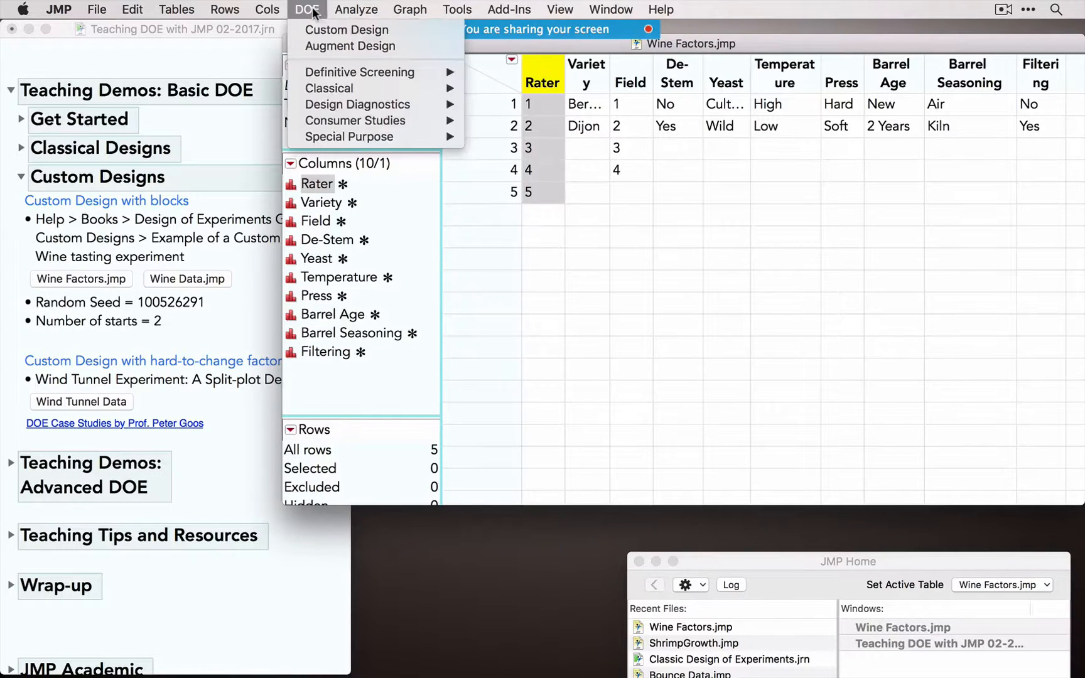
click(329, 31)
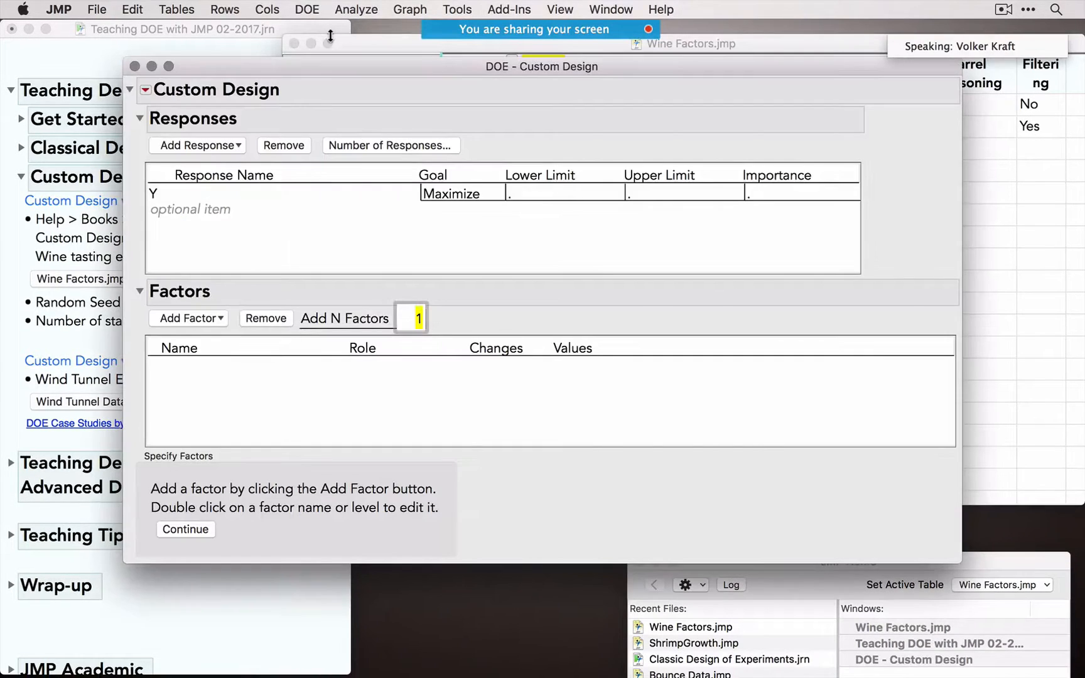
double_click(164, 194)
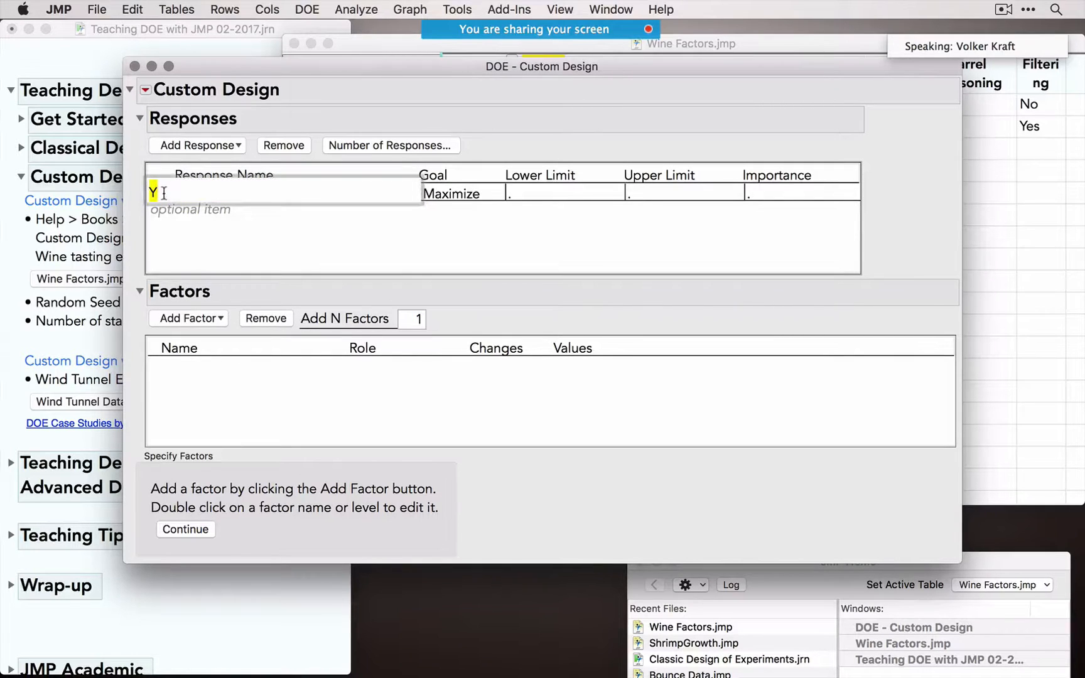
text(Rating)
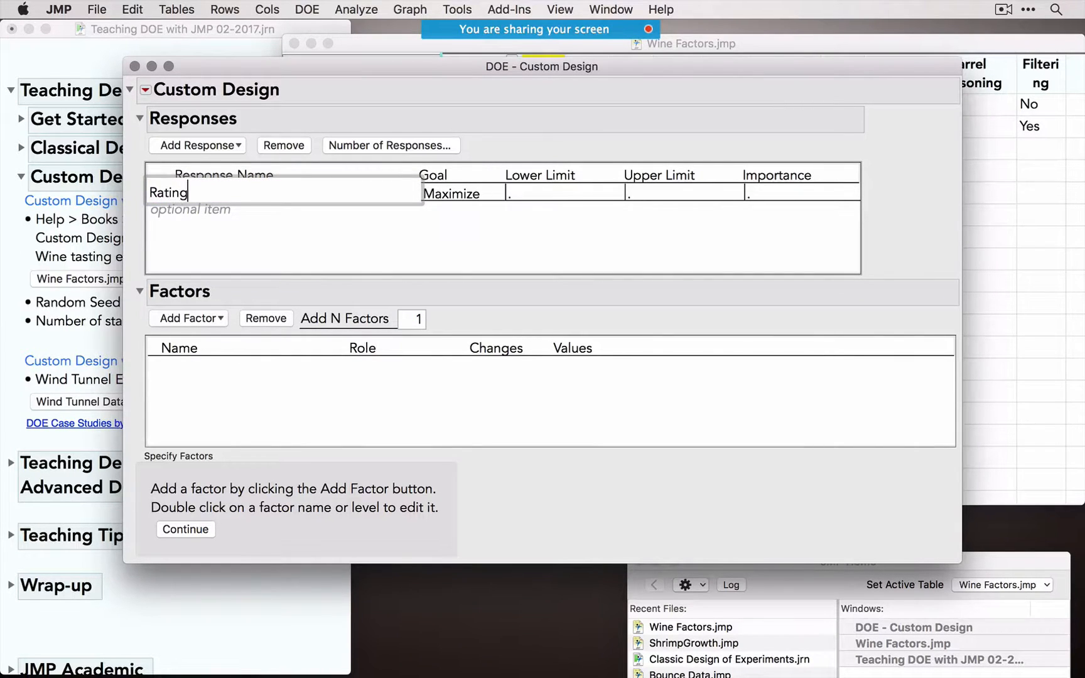
click(556, 188)
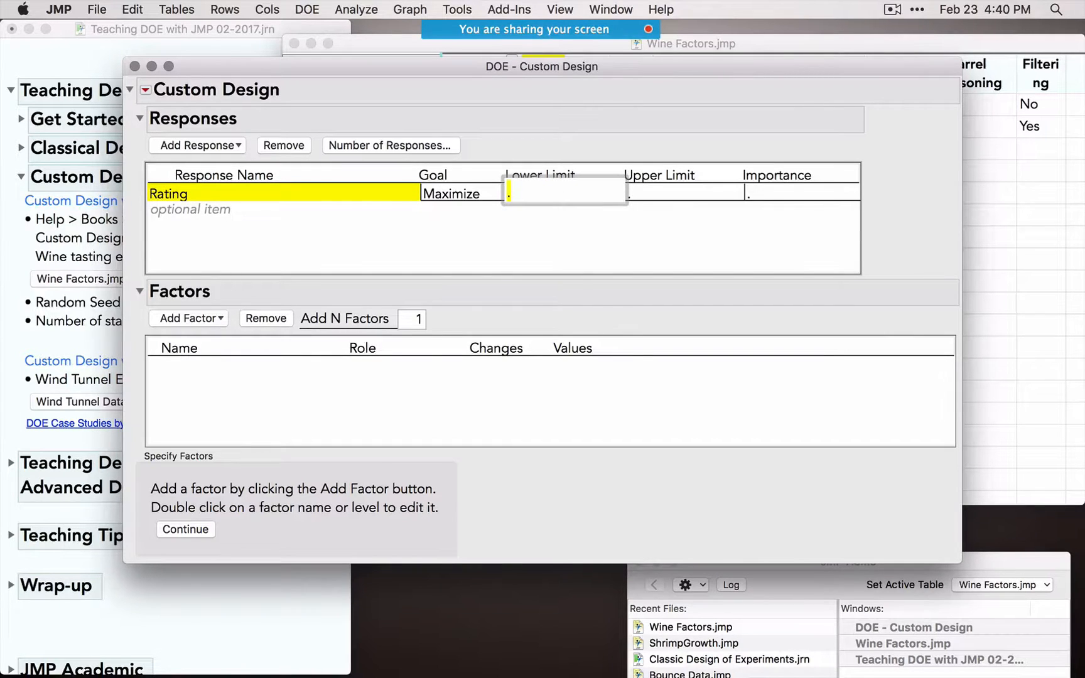
text(0)
key(Tab)
text(20)
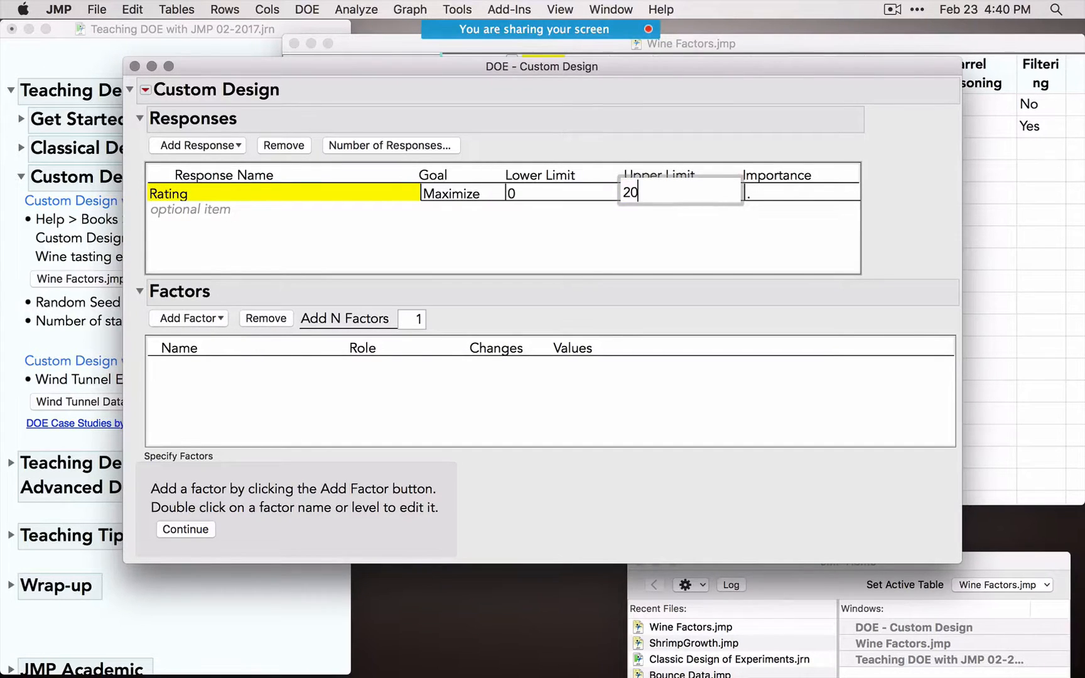
click(557, 237)
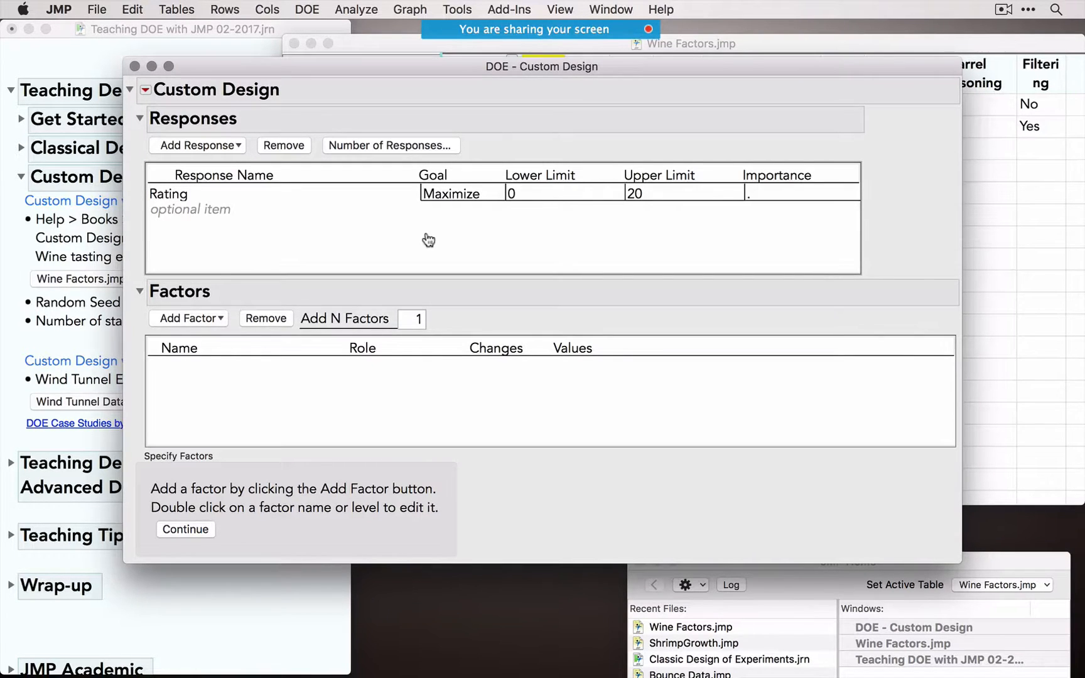
Step: Add a blocking factor with 8 runs per block to the custom design
click(196, 319)
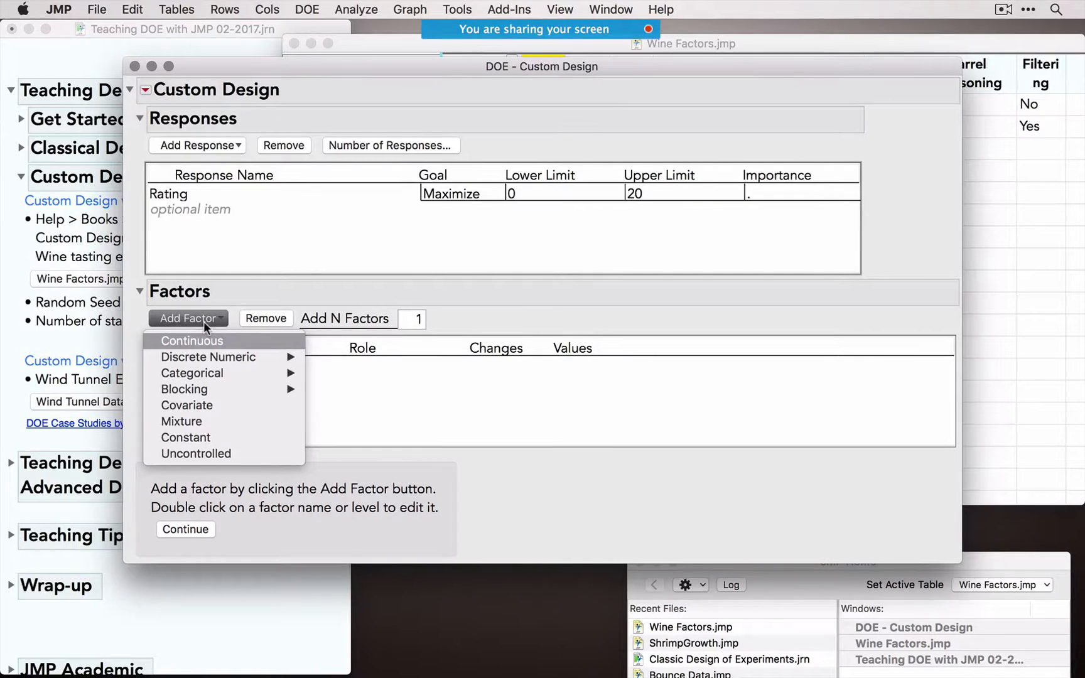
mouse_move(217, 384)
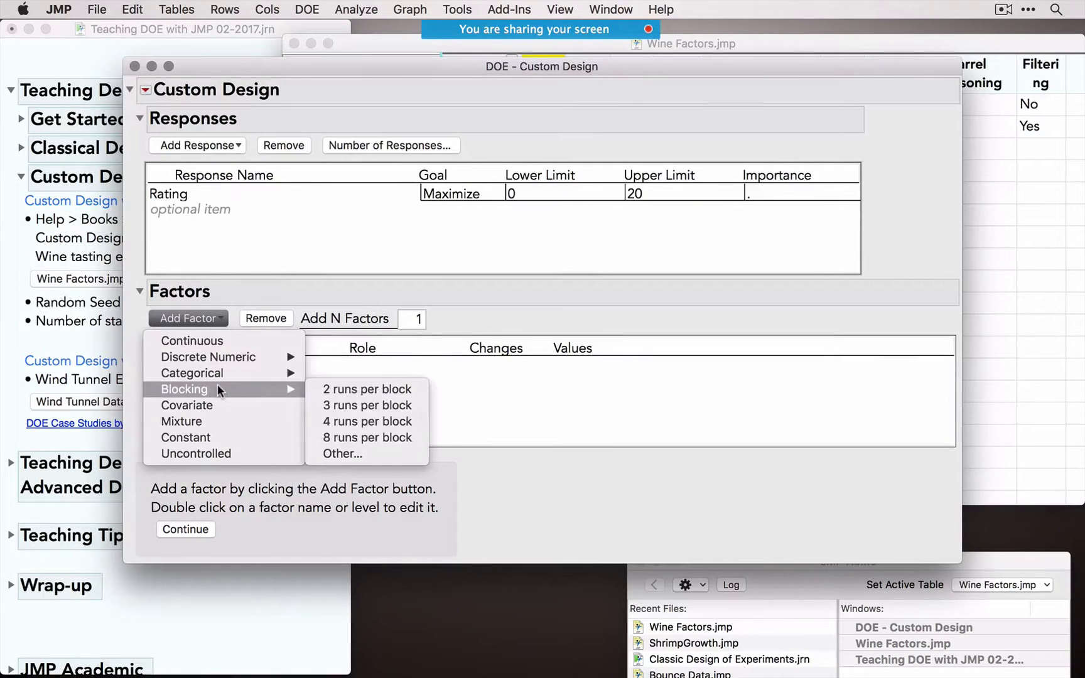
click(368, 438)
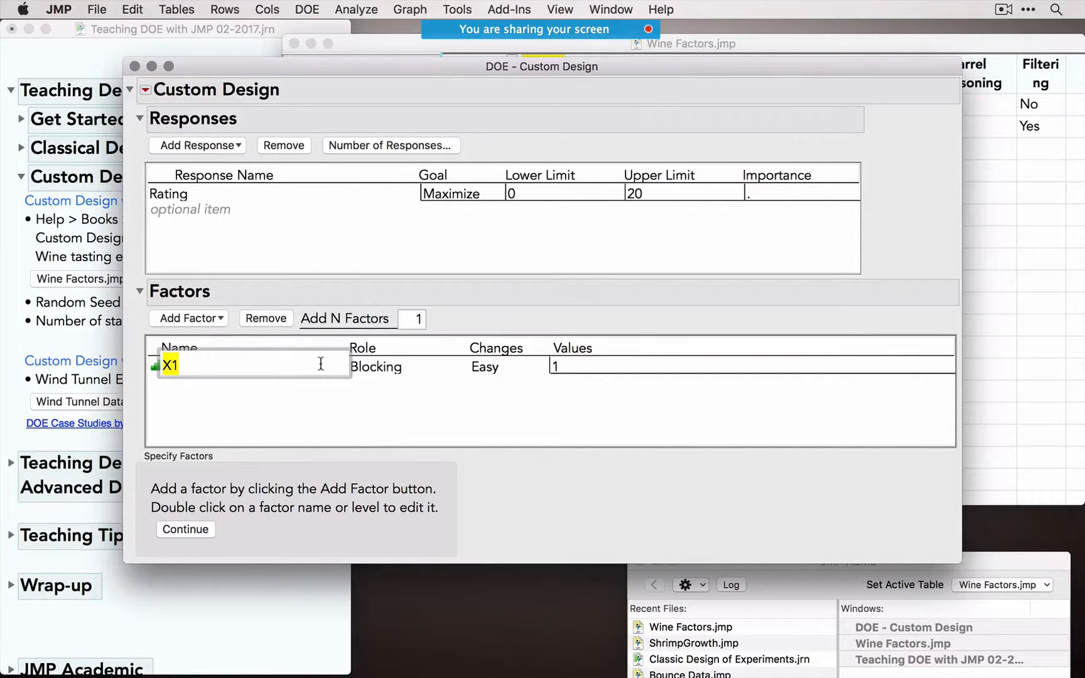
click(261, 428)
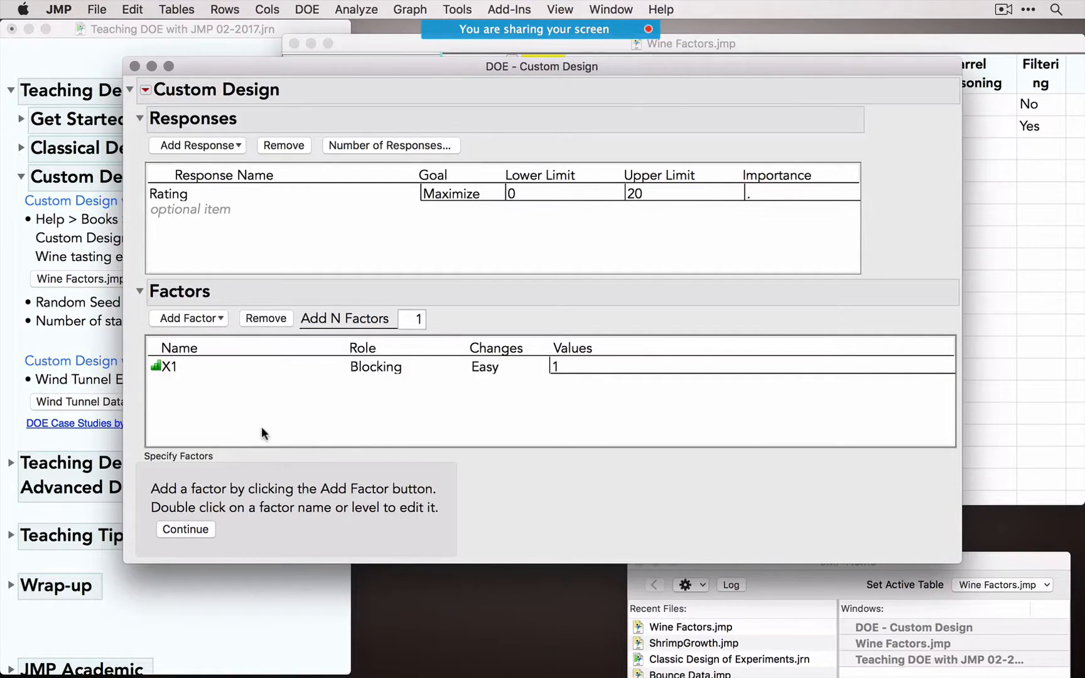
Step: Load the factors from the Wine Factors table into the custom design and enlarge the factor list to show all of them
click(145, 91)
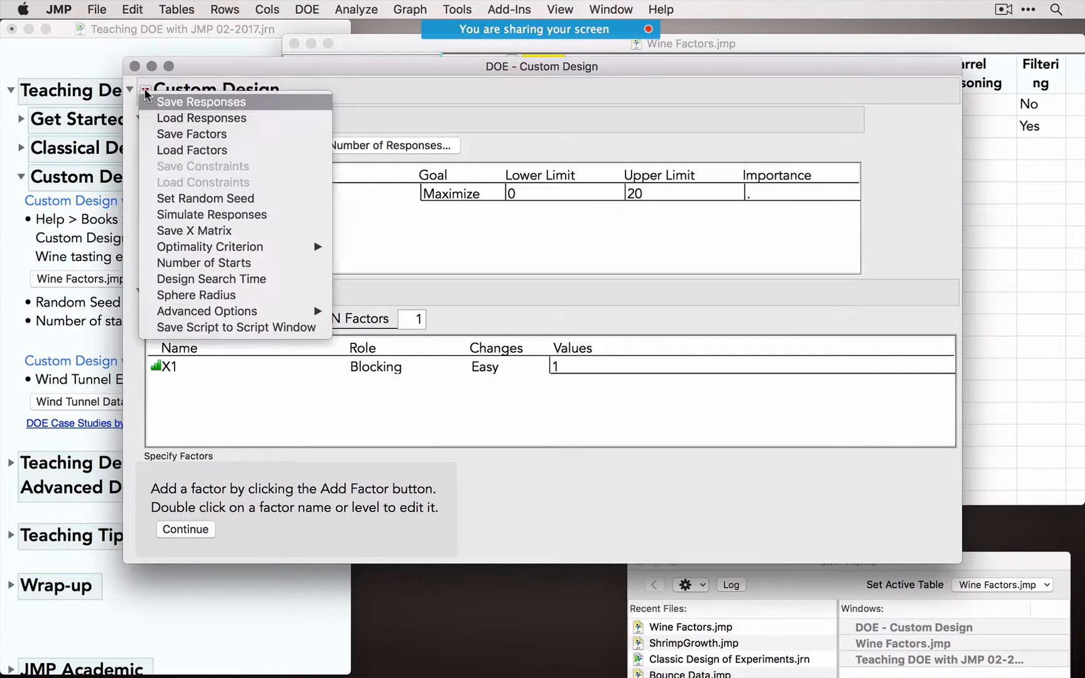
click(186, 149)
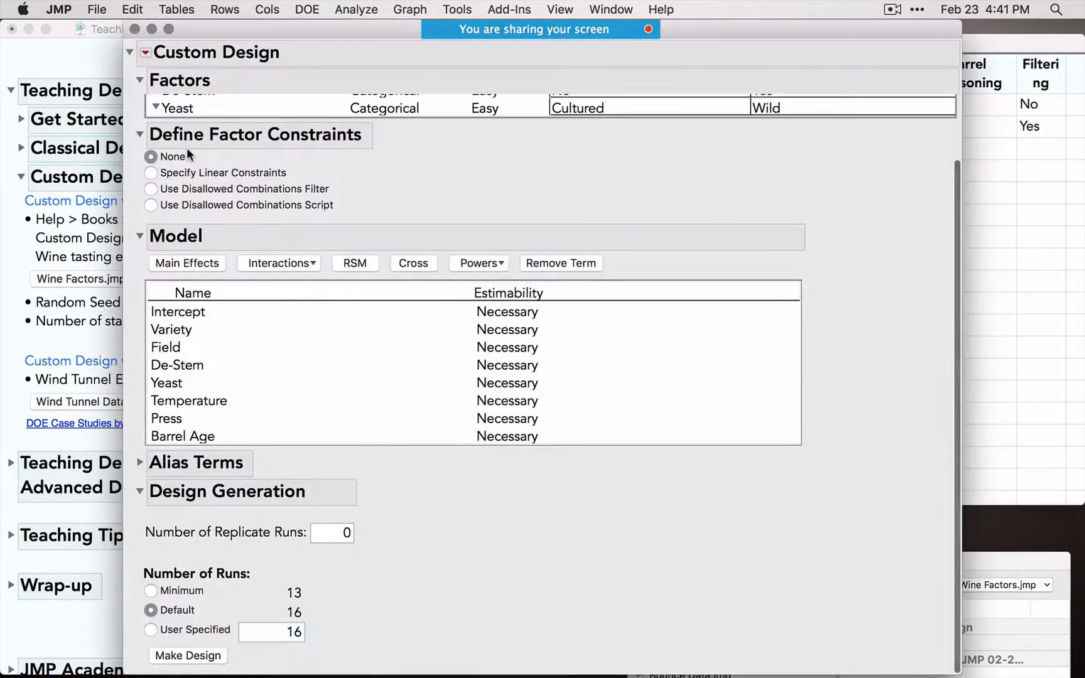
scroll(310, 397, up, 5)
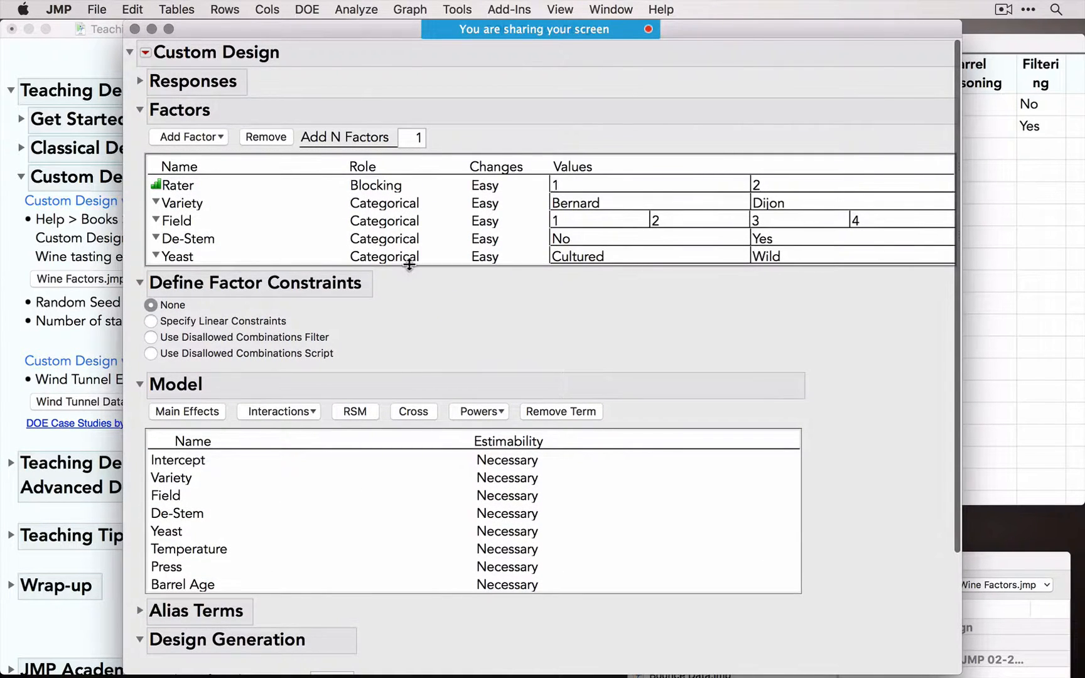
drag(407, 263, 416, 383)
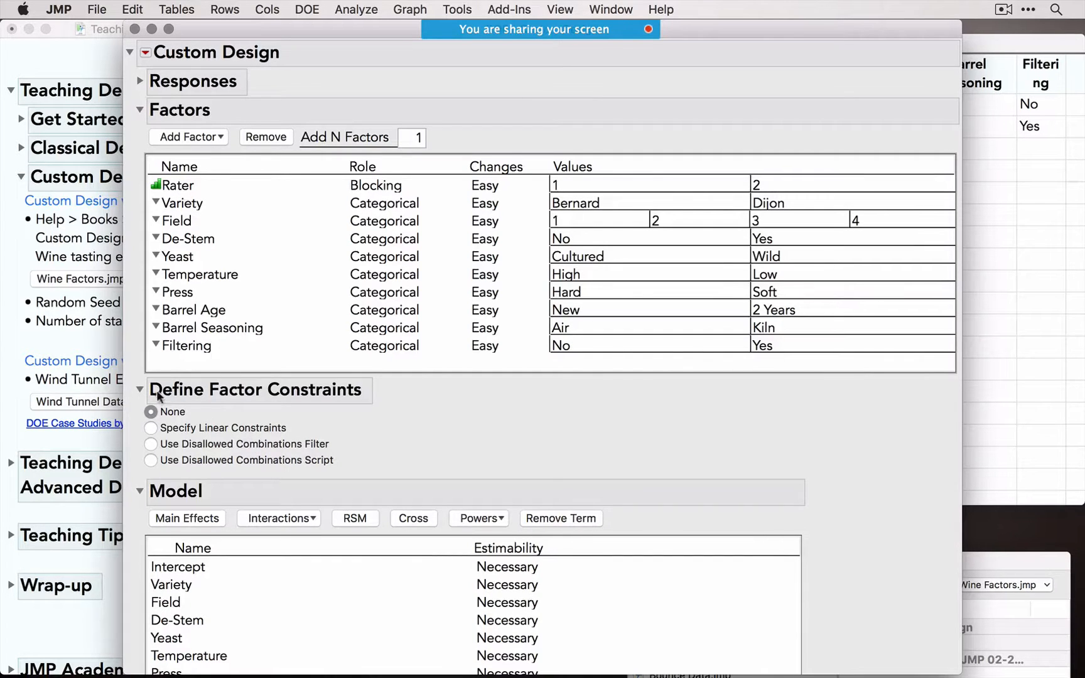
Step: Review the design's model terms and alias terms, collapsing the Define Factor Constraints, Model and Alias Terms sections
click(141, 391)
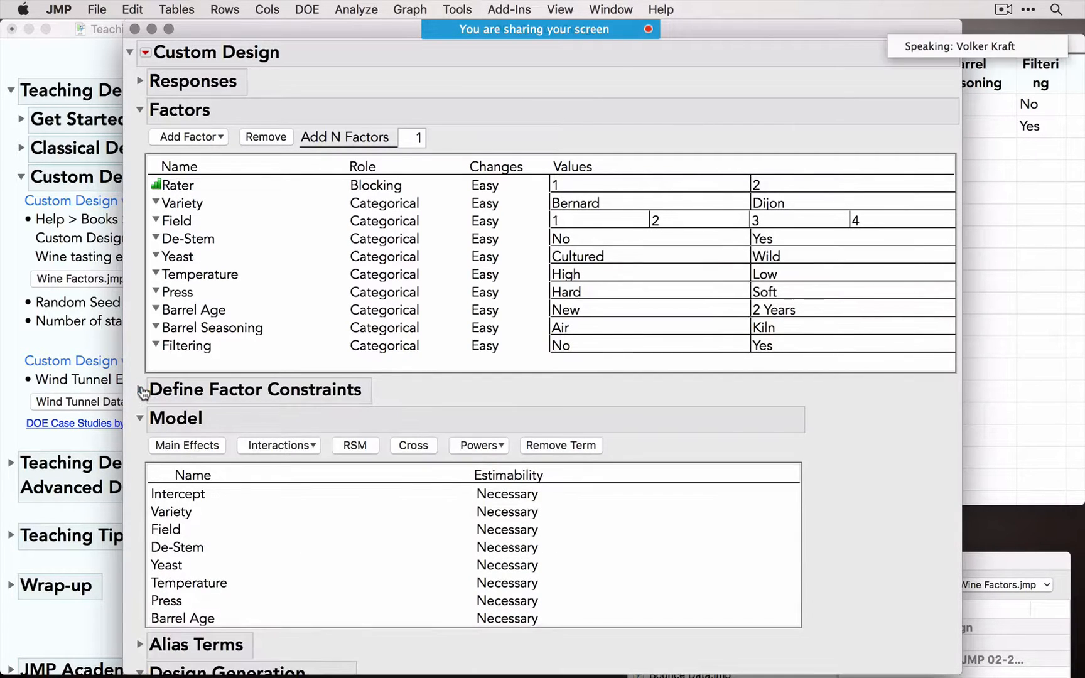
scroll(279, 427, down, 3)
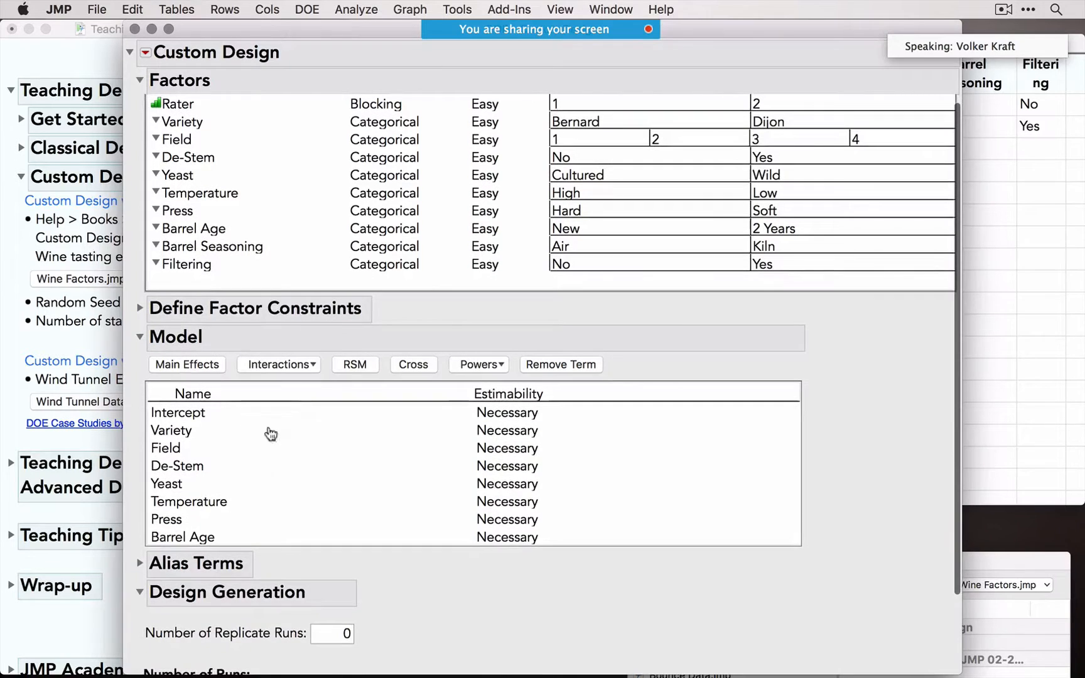
scroll(275, 494, down, 3)
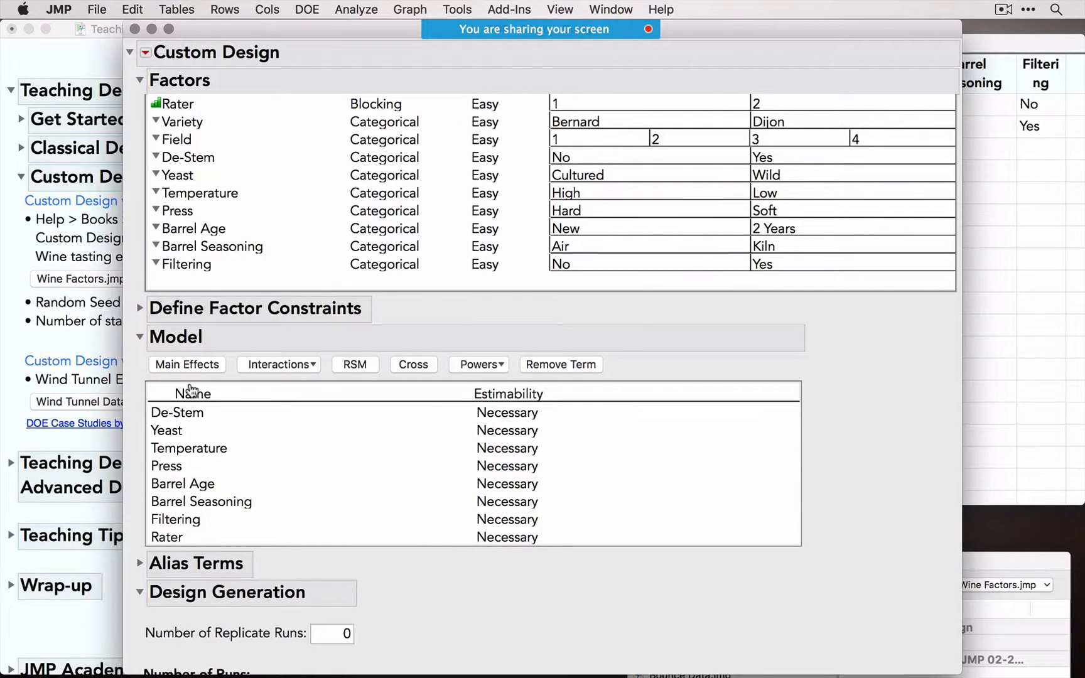
click(138, 339)
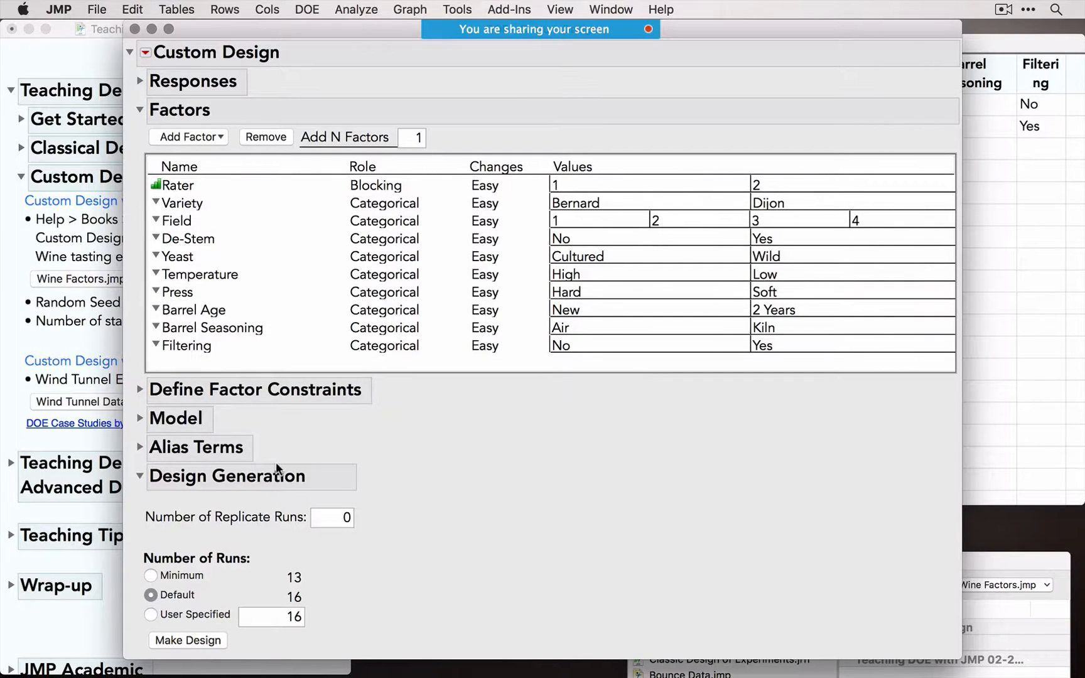
click(140, 446)
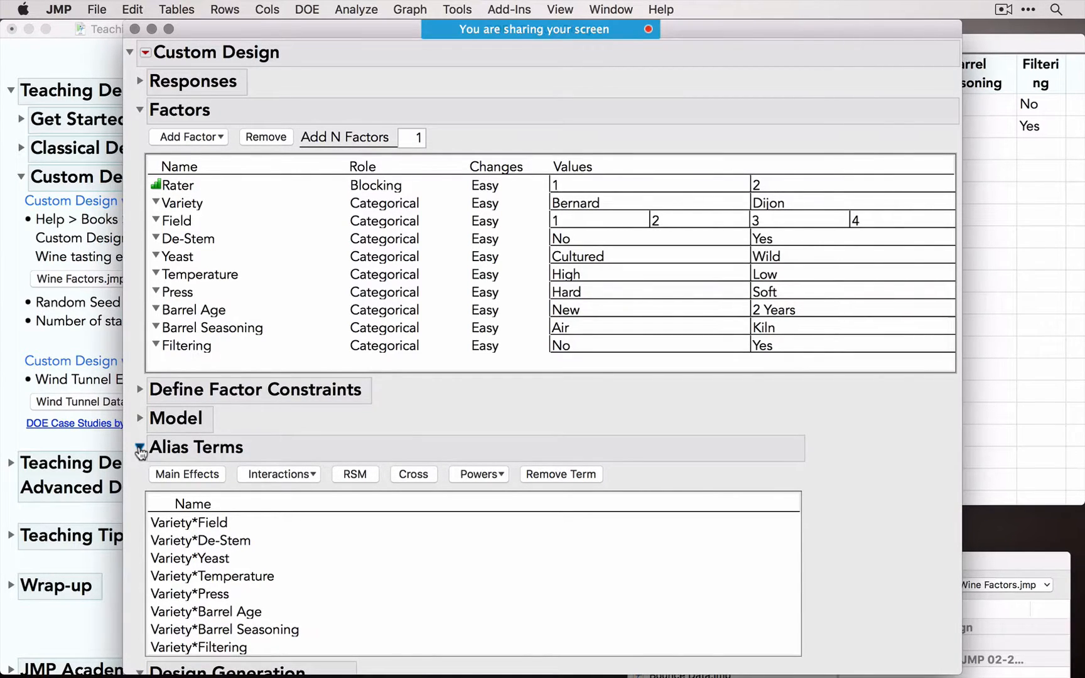
click(140, 448)
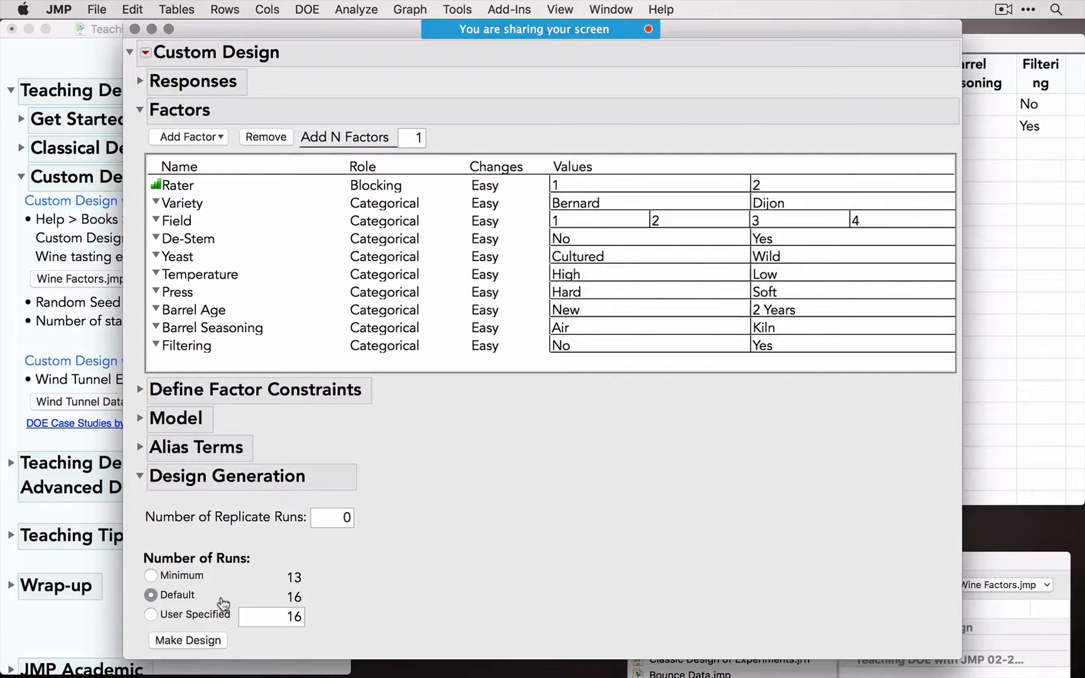
Step: Specify a custom number of 40 runs for the wine tasting design
click(151, 614)
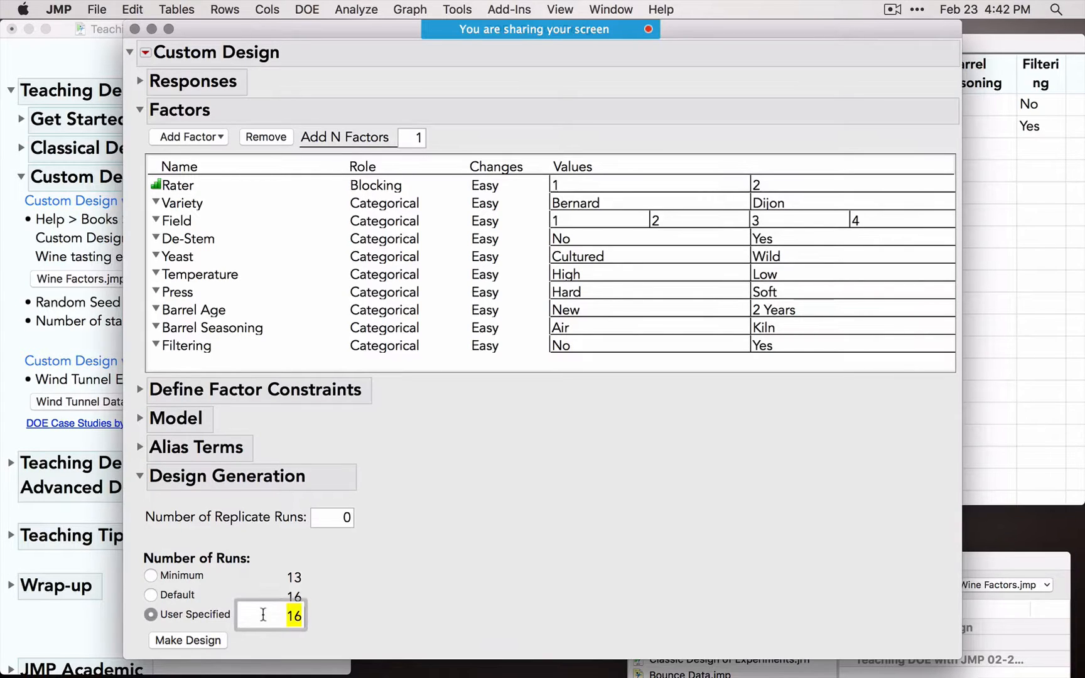
text(40)
click(369, 608)
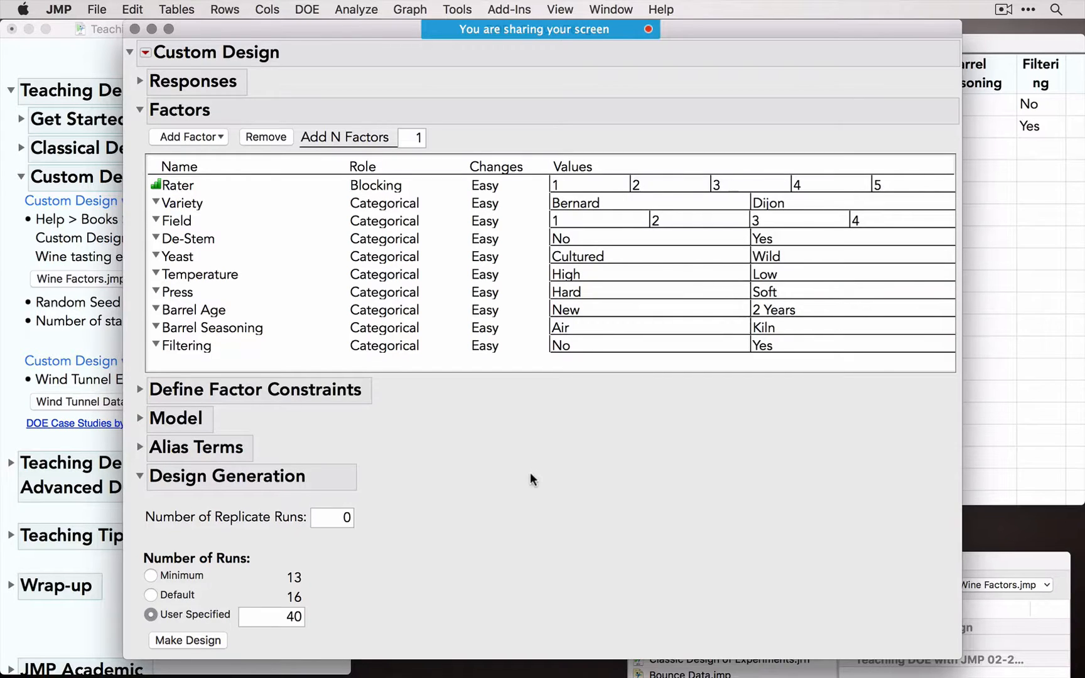
Step: Copy the random seed 100526291 from the teaching journal and set it as the custom design's random seed
click(61, 341)
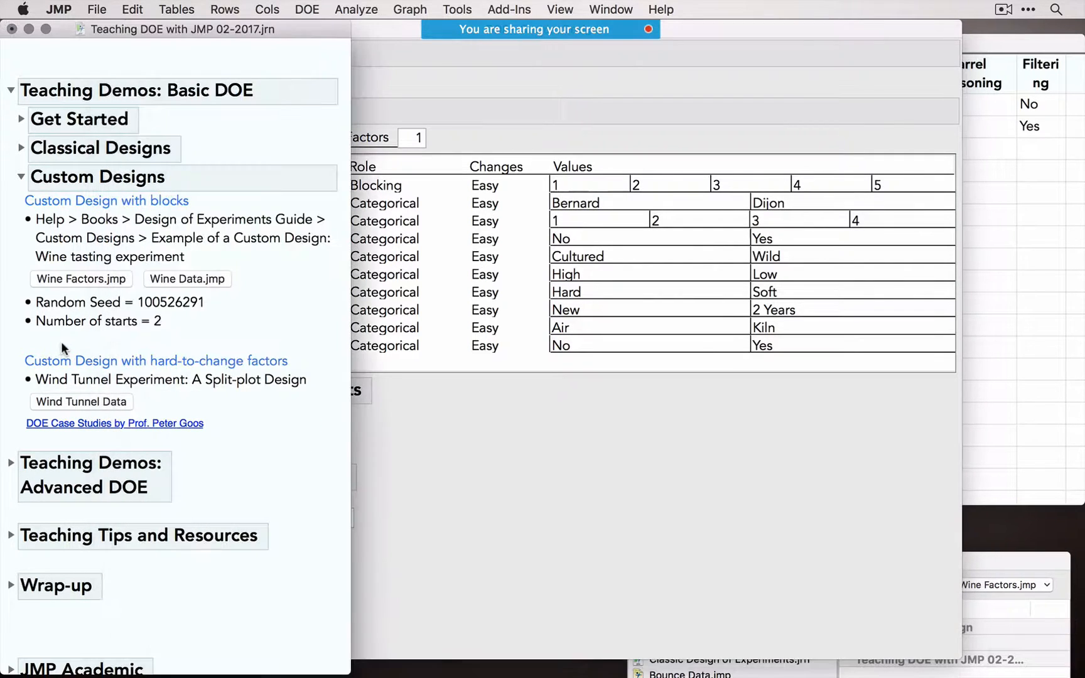
click(172, 304)
click(171, 304)
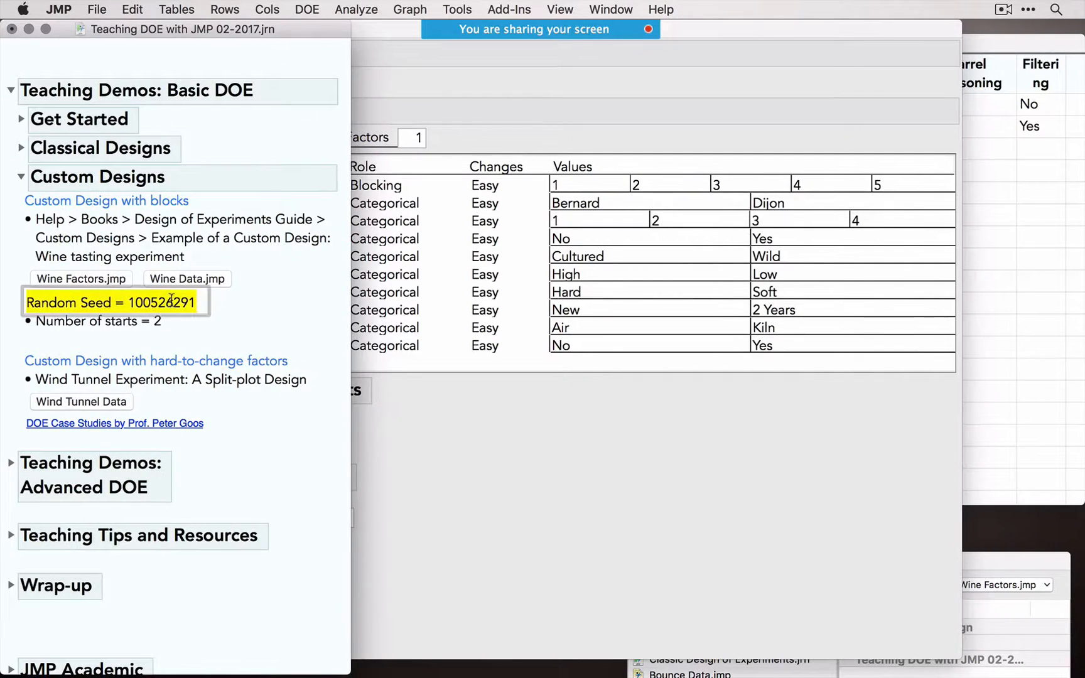
double_click(171, 302)
key(super+c)
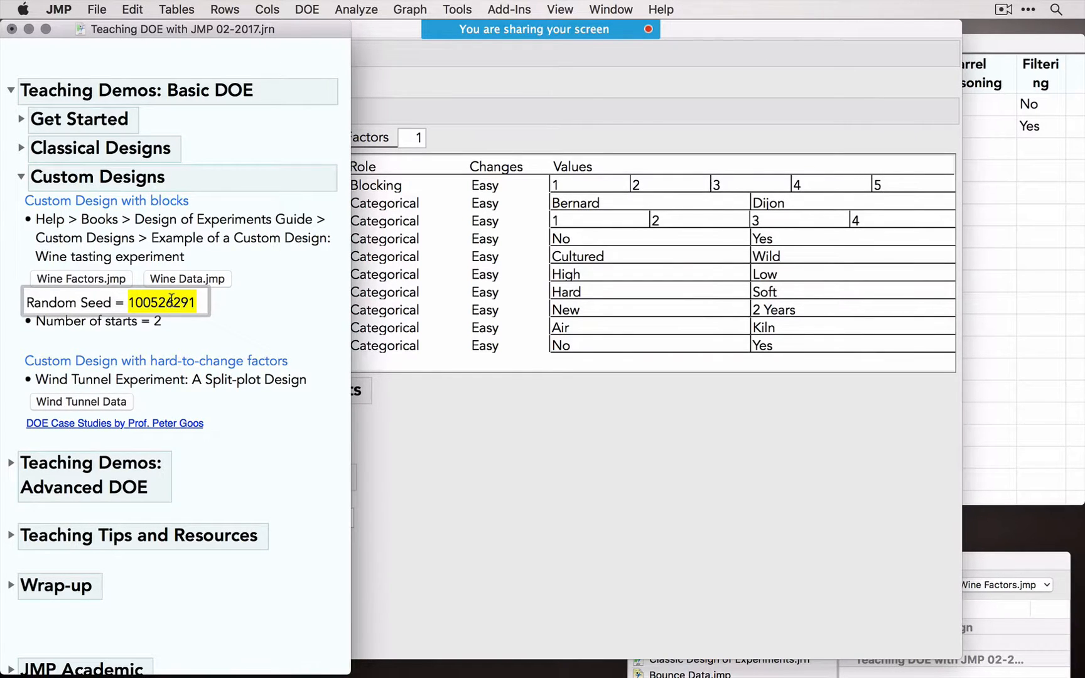
click(480, 406)
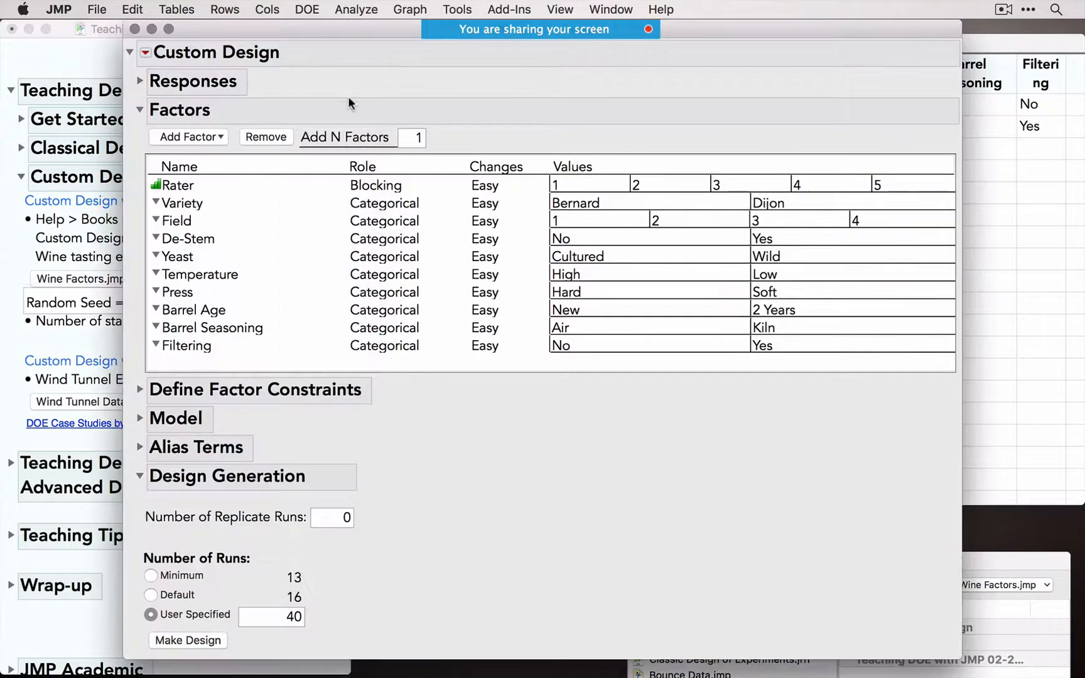
click(144, 53)
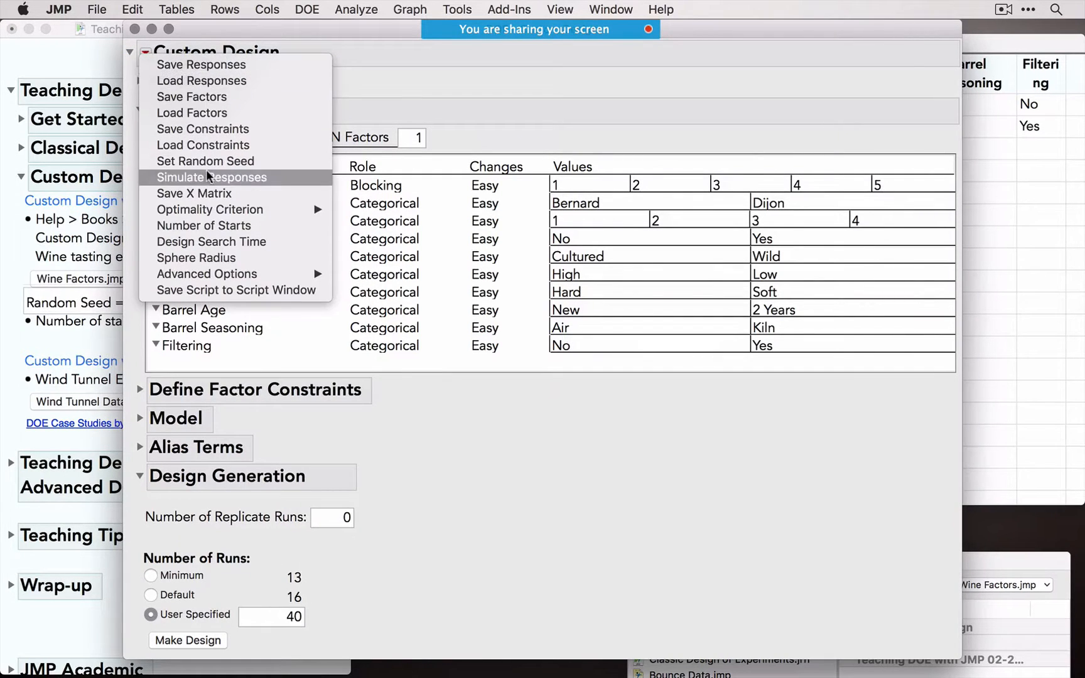
mouse_move(221, 209)
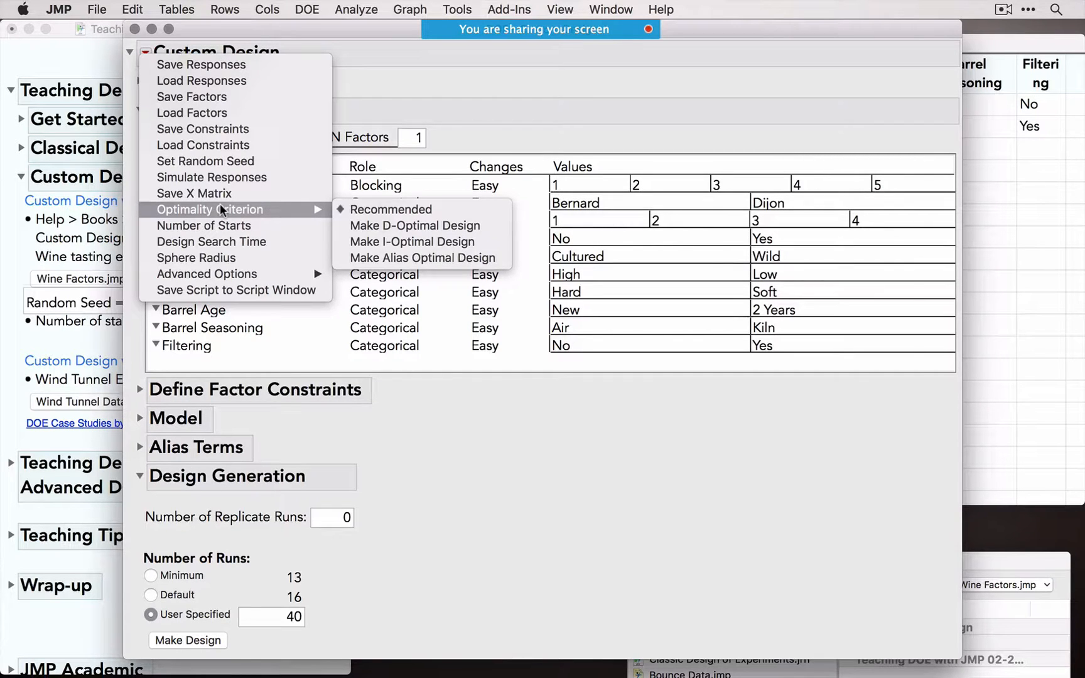
click(224, 160)
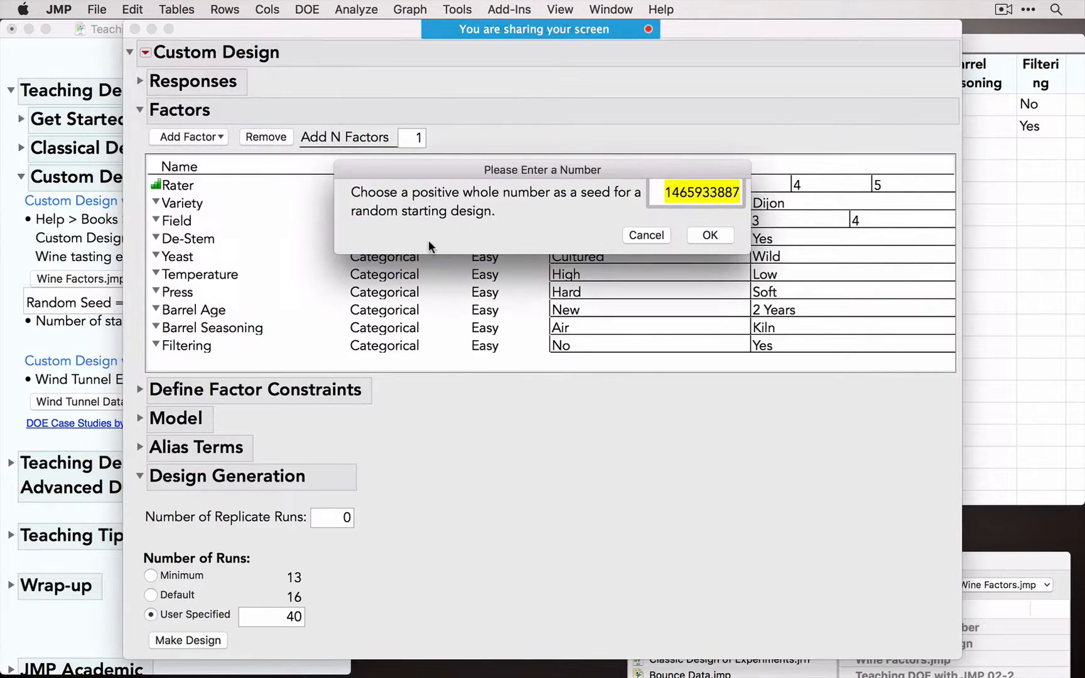
key(super+v)
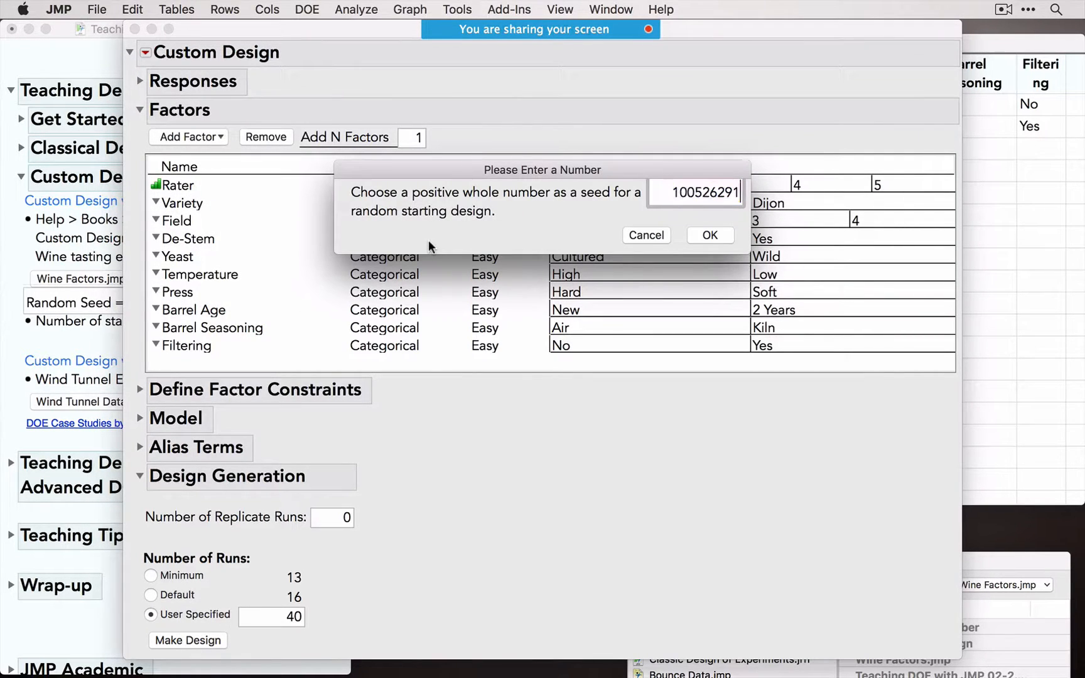
click(712, 236)
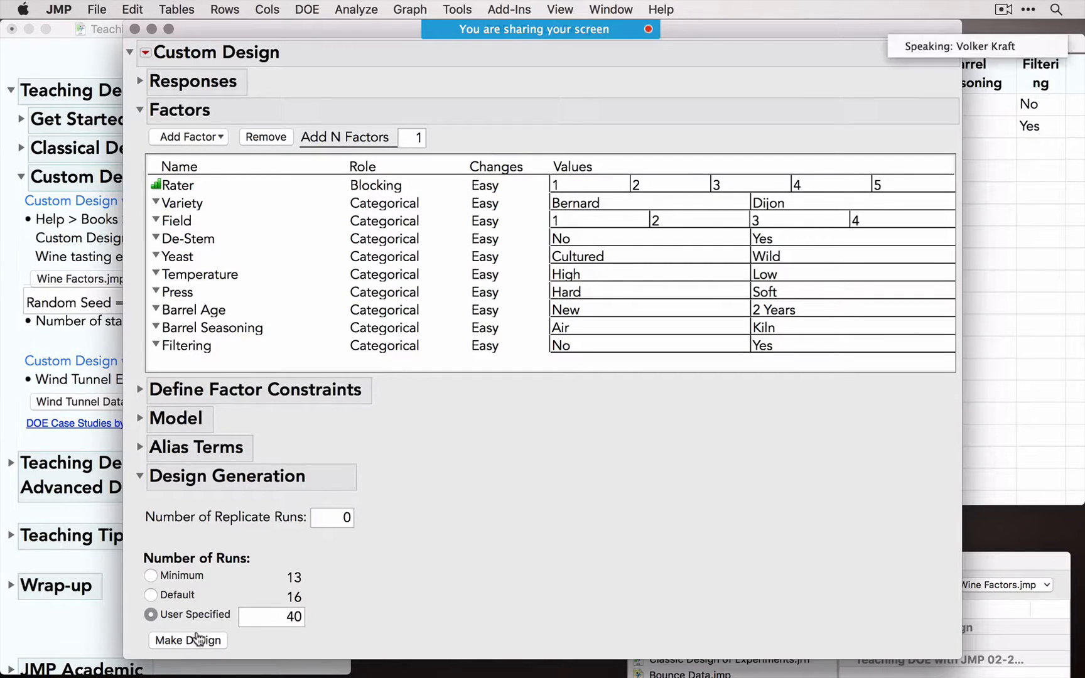
Step: Generate the 40-run custom design and expand its Design Evaluation section
click(201, 640)
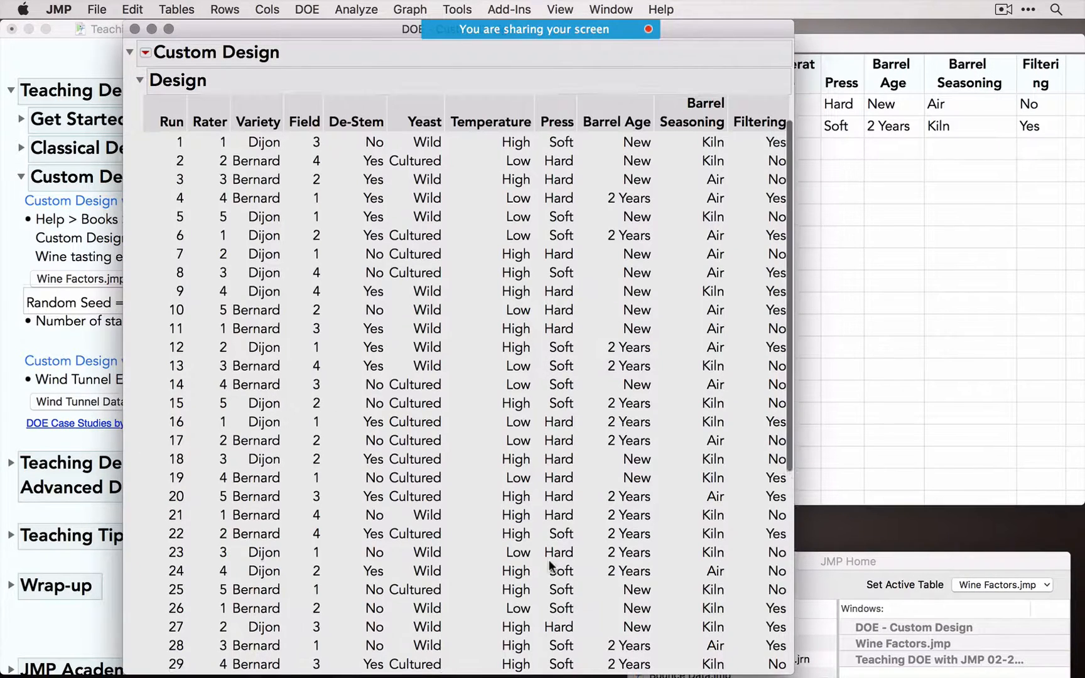
scroll(549, 565, down, 6)
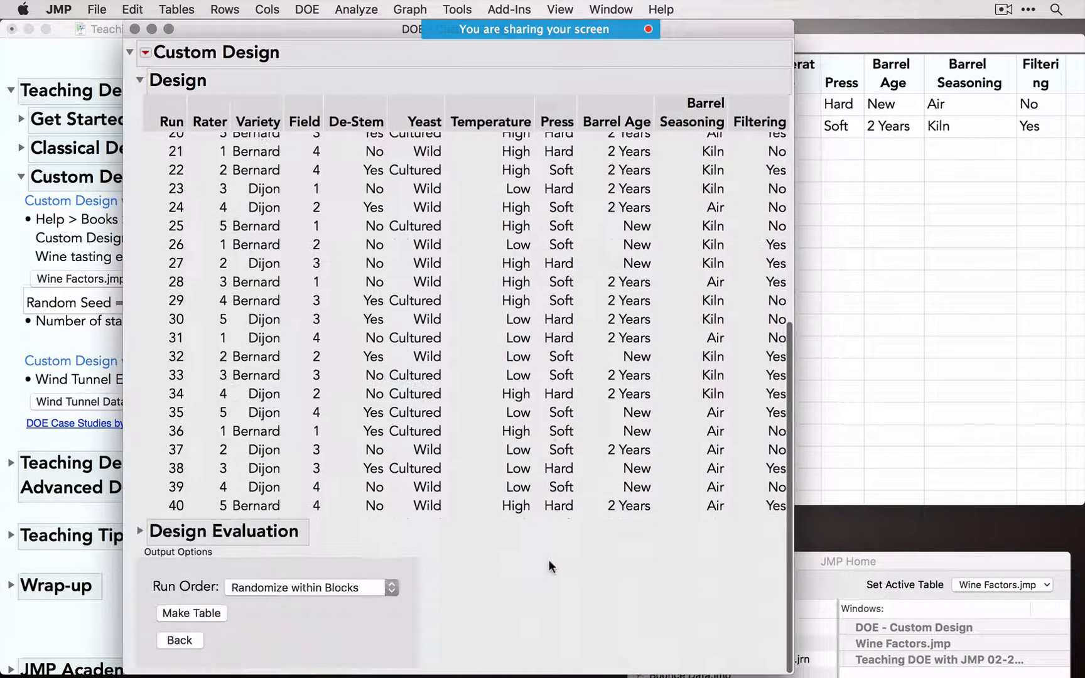
click(139, 531)
scroll(377, 581, down, 4)
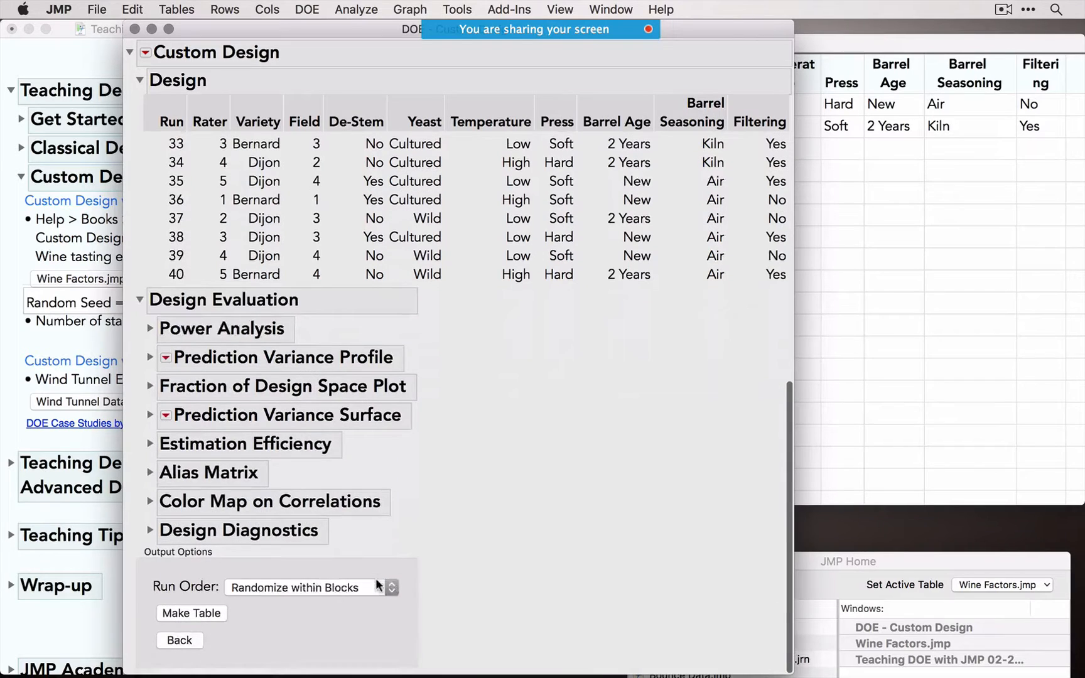
Step: Examine the Color Map on Correlations for correlations among the design's main effects and two-factor interactions
click(150, 501)
scroll(432, 539, down, 5)
scroll(432, 539, down, 3)
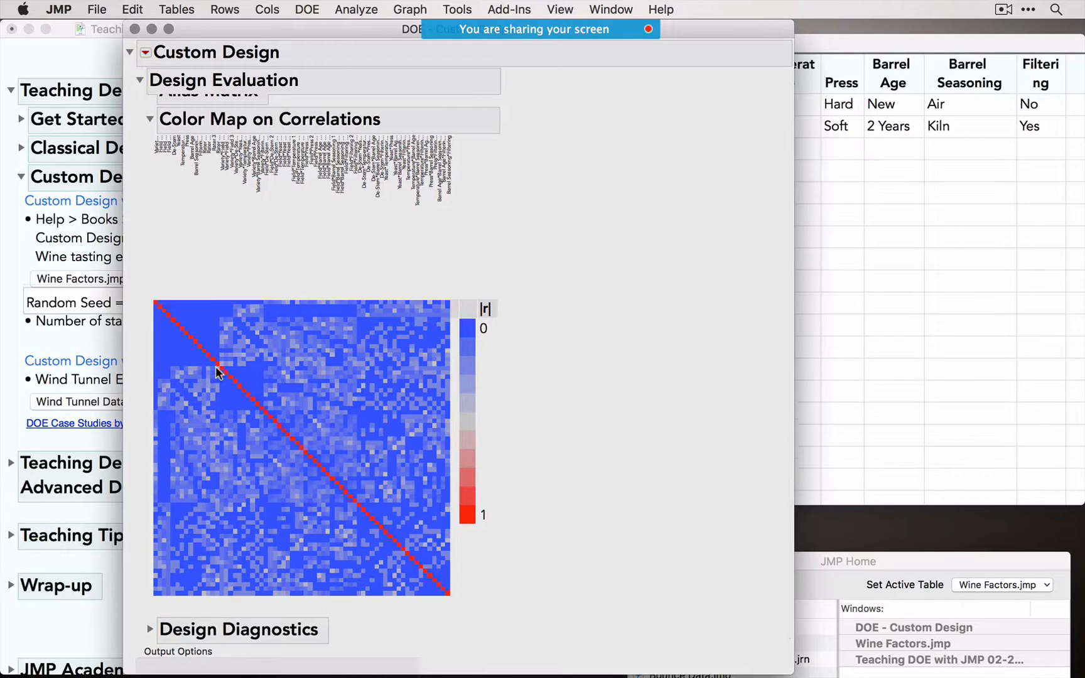
mouse_move(362, 388)
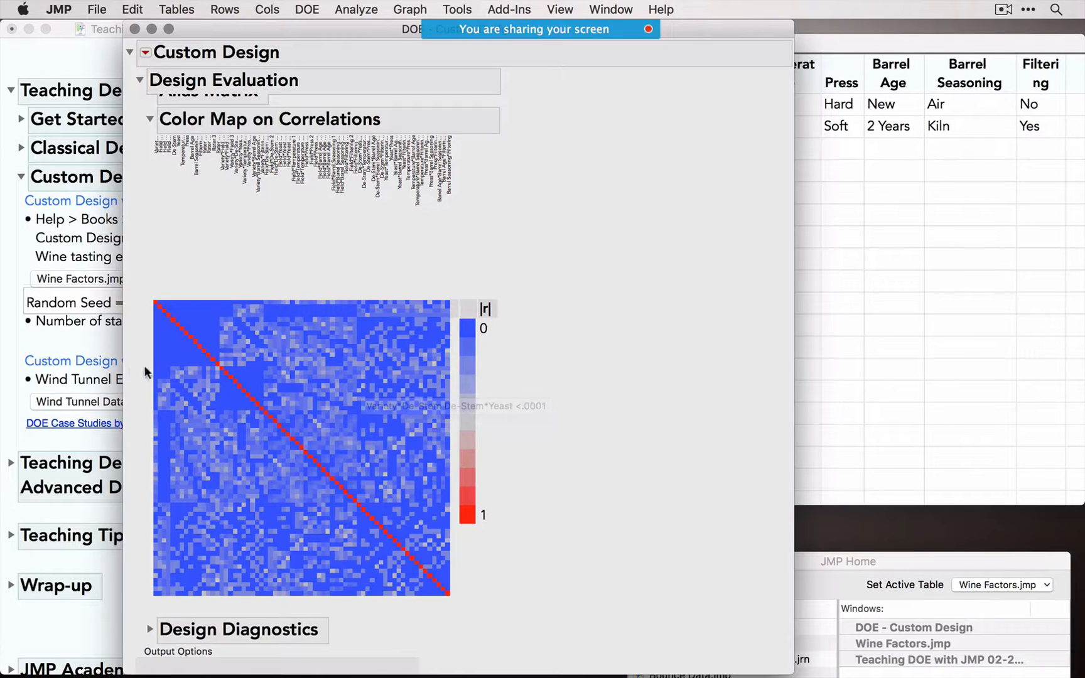
mouse_move(161, 368)
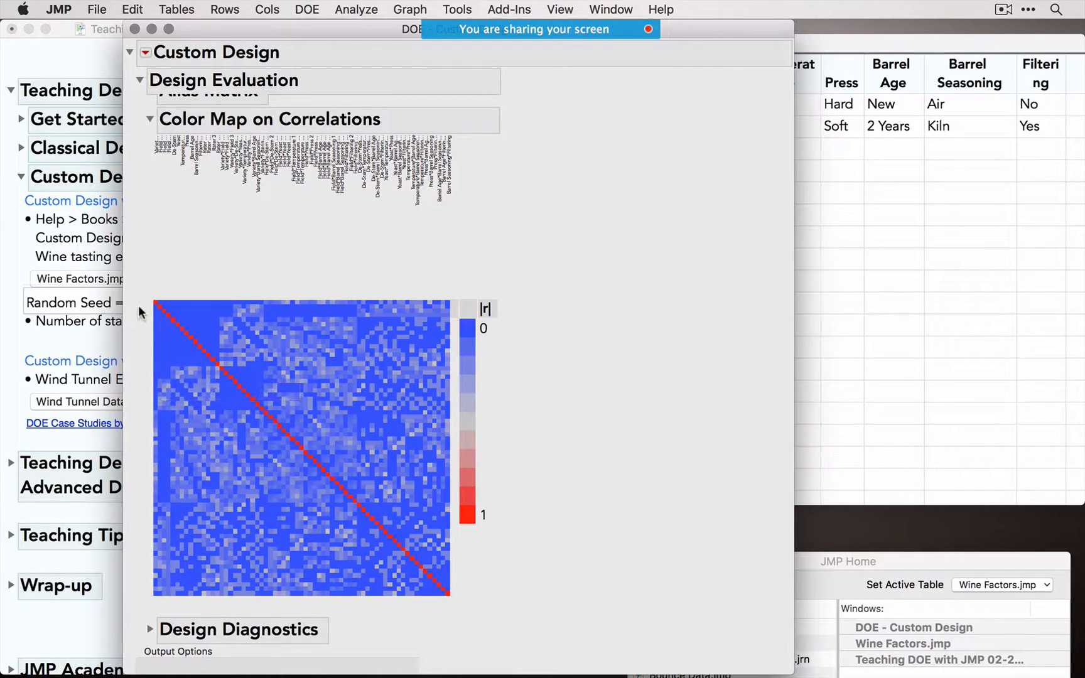
scroll(315, 432, down, 3)
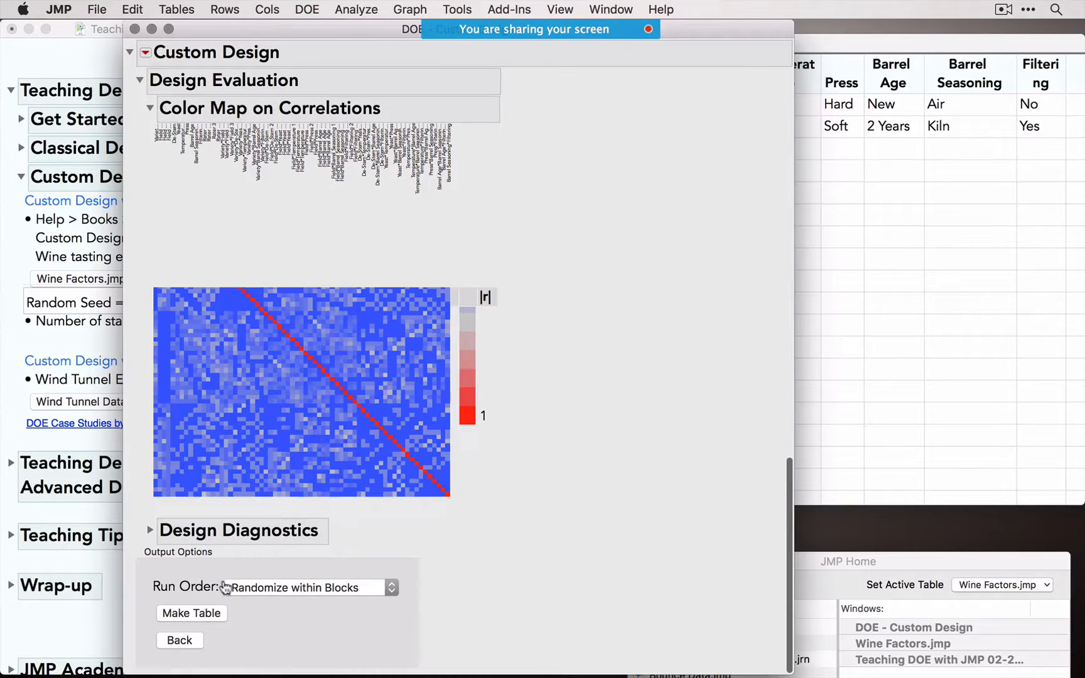
Step: Make the design table with runs randomized within blocks, widen it to view all factors, and close it without saving
click(210, 614)
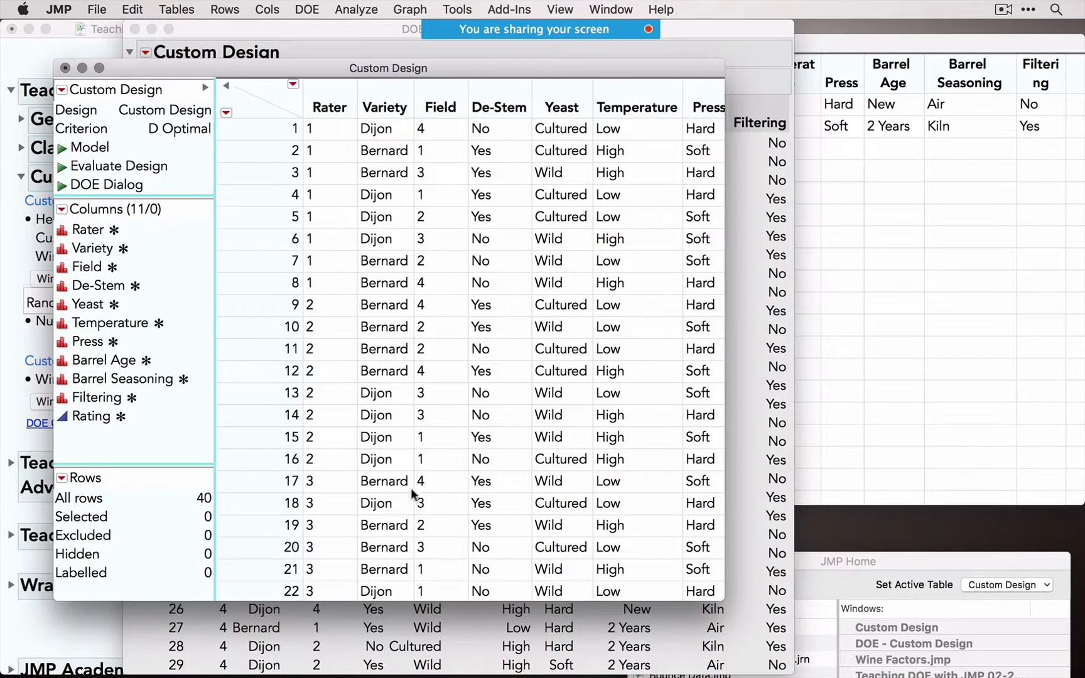
drag(724, 376, 1000, 357)
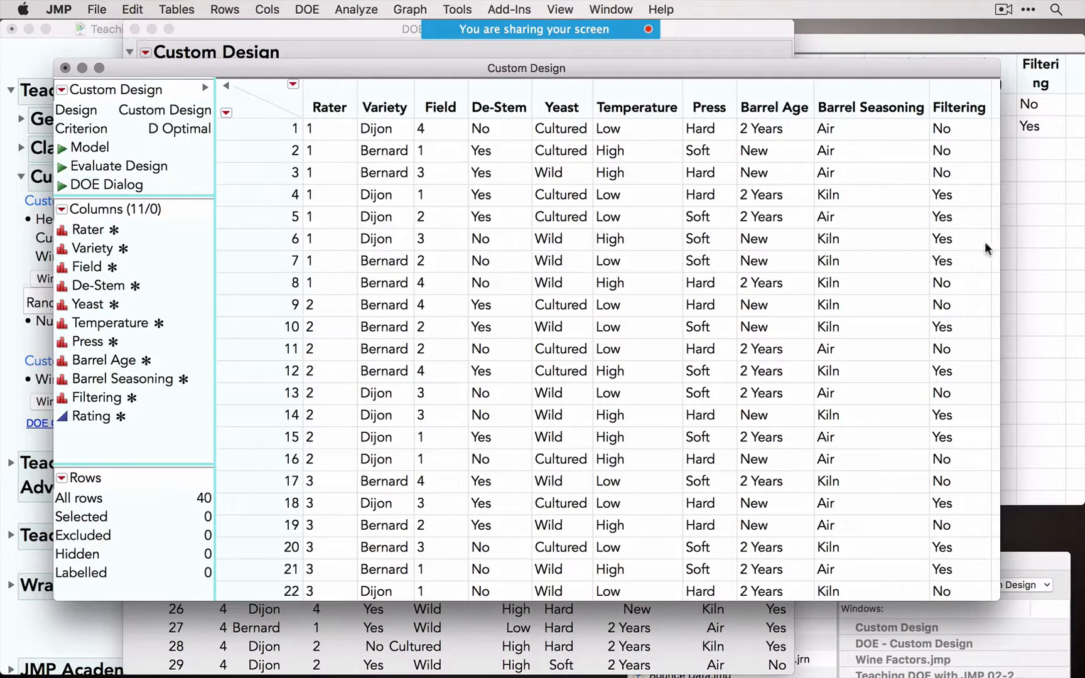
click(65, 68)
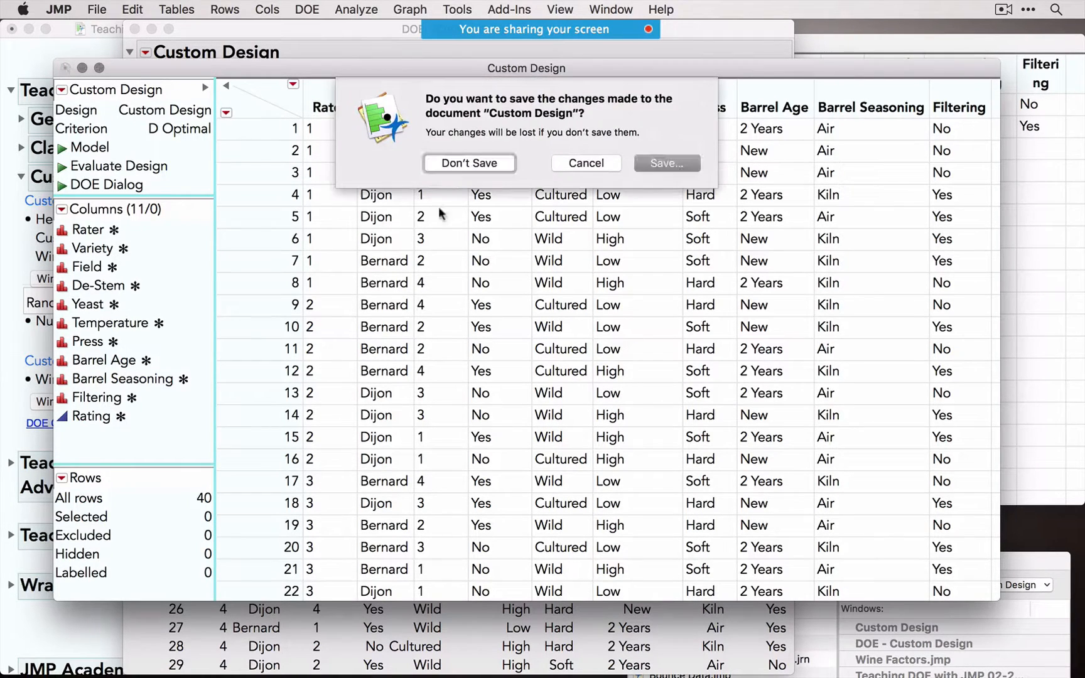
click(492, 162)
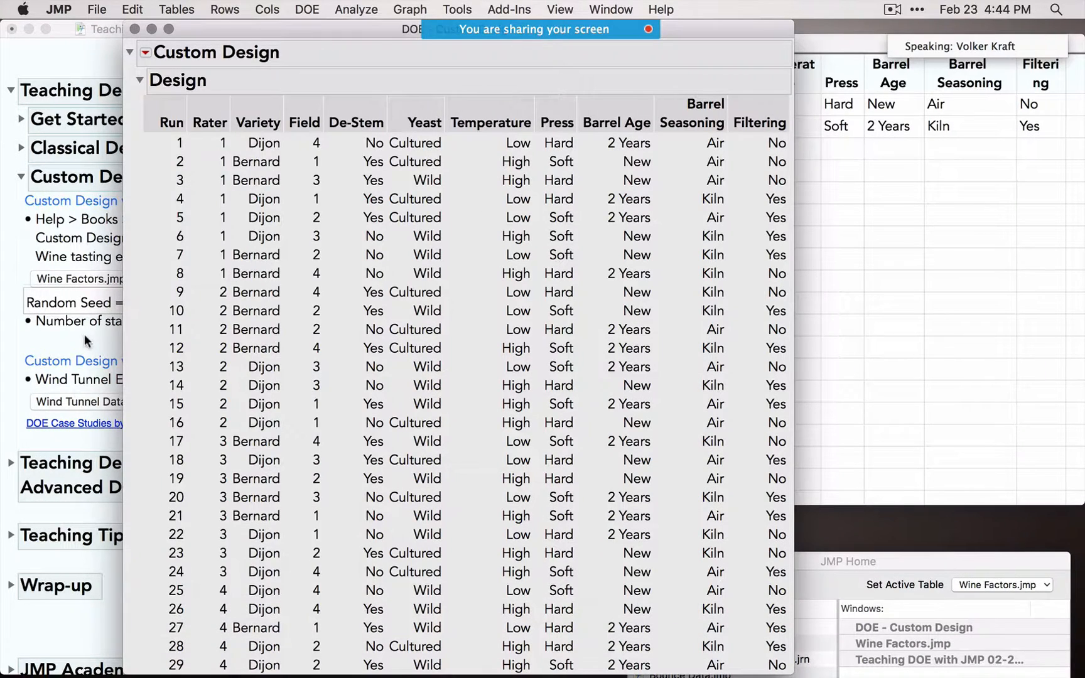
Step: Open the Wine Data table from the teaching journal, widen its window and select the Rating column
click(83, 336)
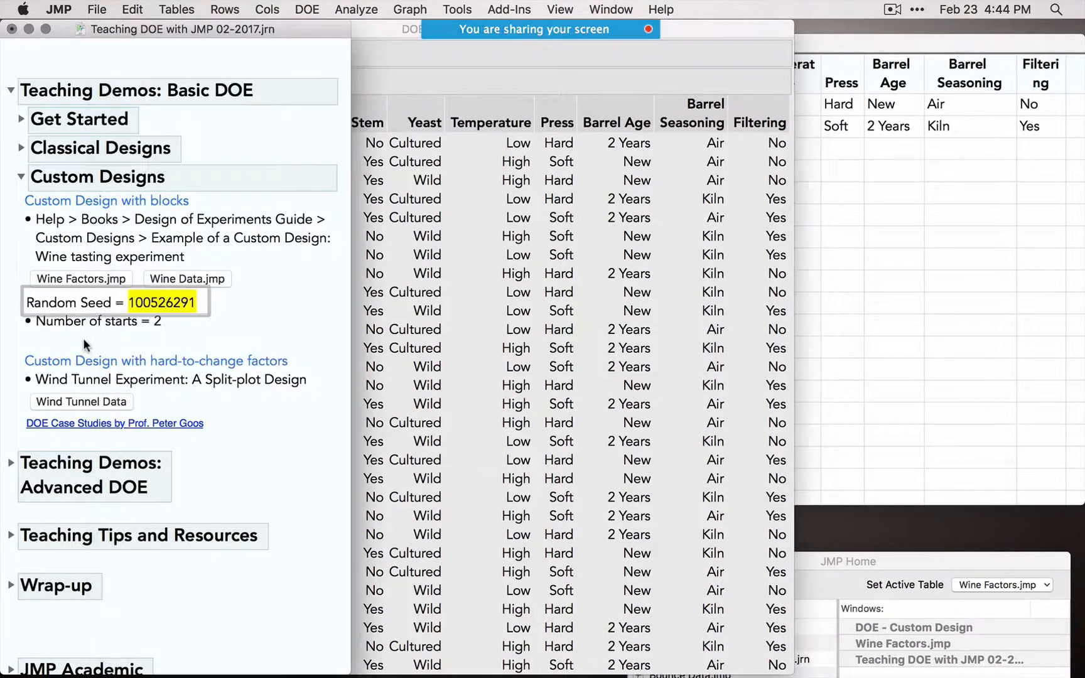
click(205, 282)
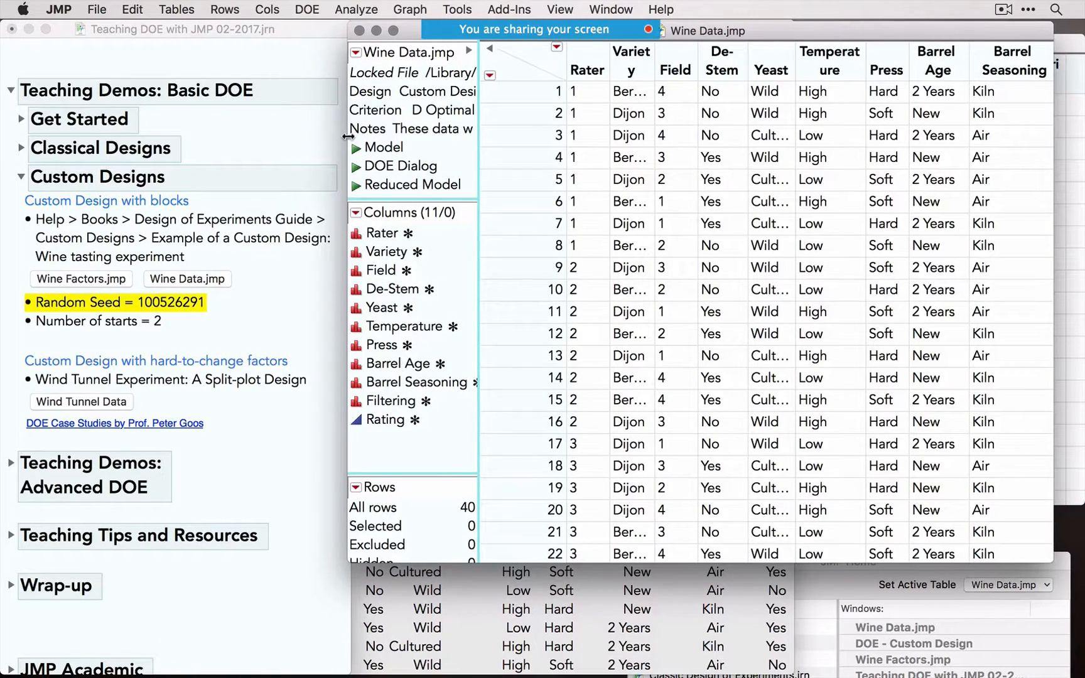
drag(347, 138, 231, 131)
scroll(654, 237, right, 3)
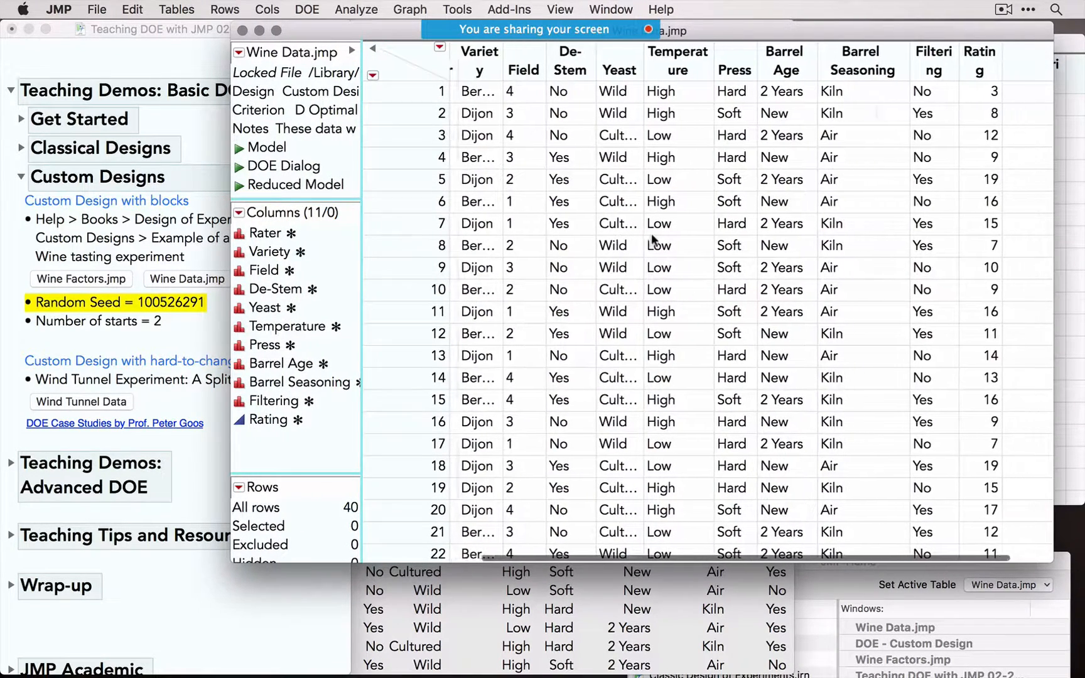
click(974, 66)
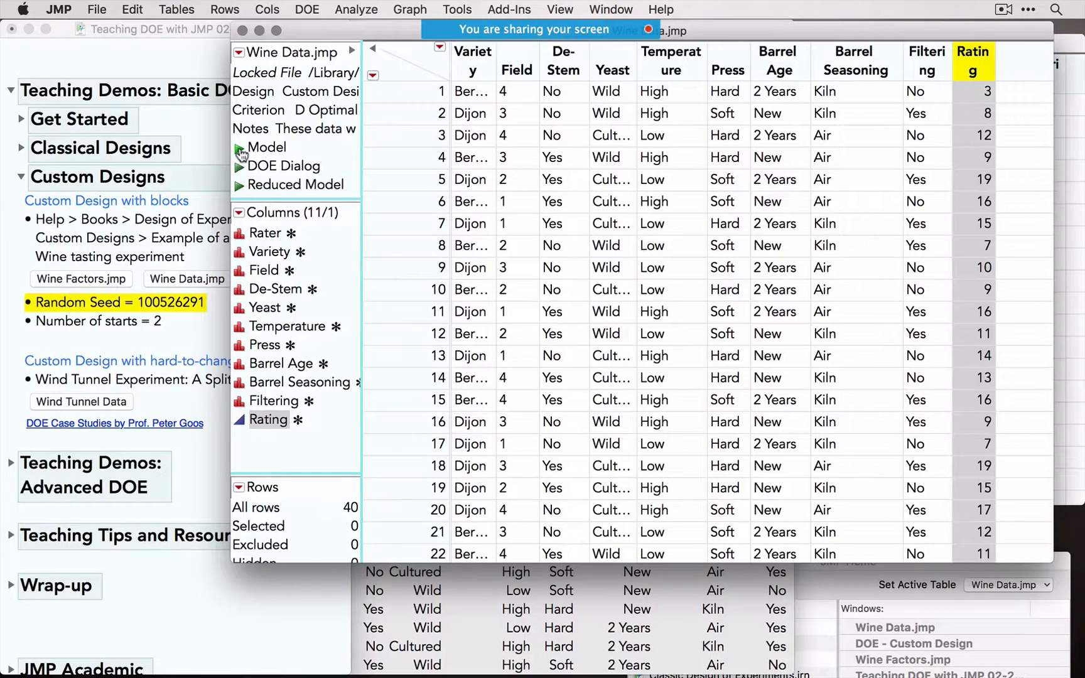
Step: Fit the saved Reduced Model for Rating with standard least squares and review the Effect Summary
click(239, 186)
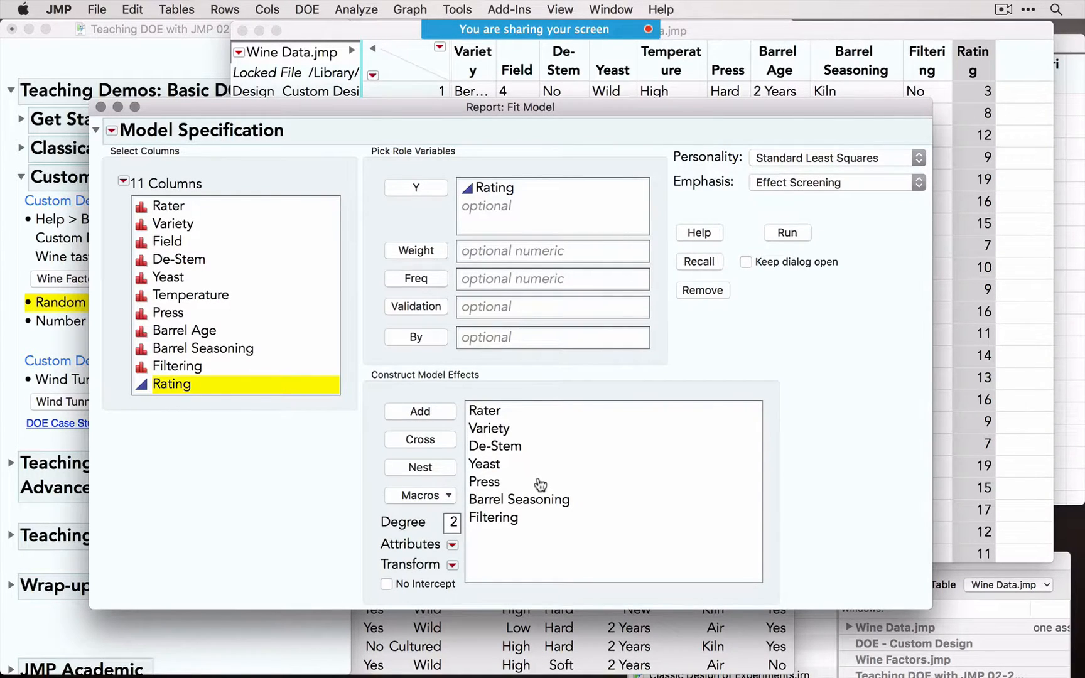
click(792, 235)
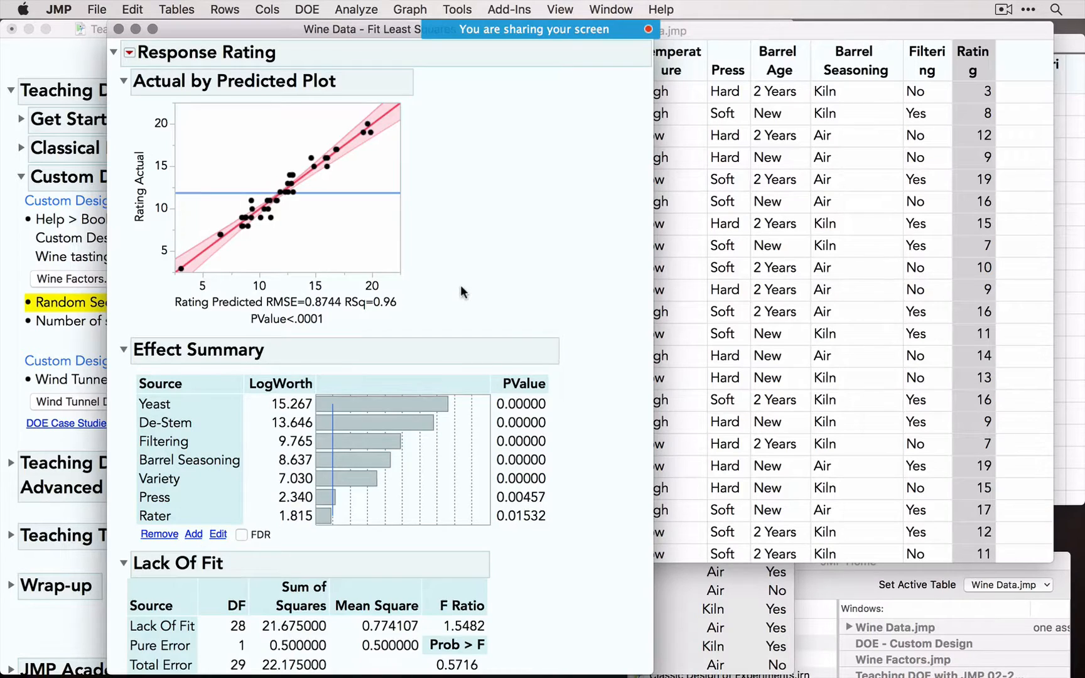
scroll(460, 286, down, 3)
scroll(460, 285, down, 1)
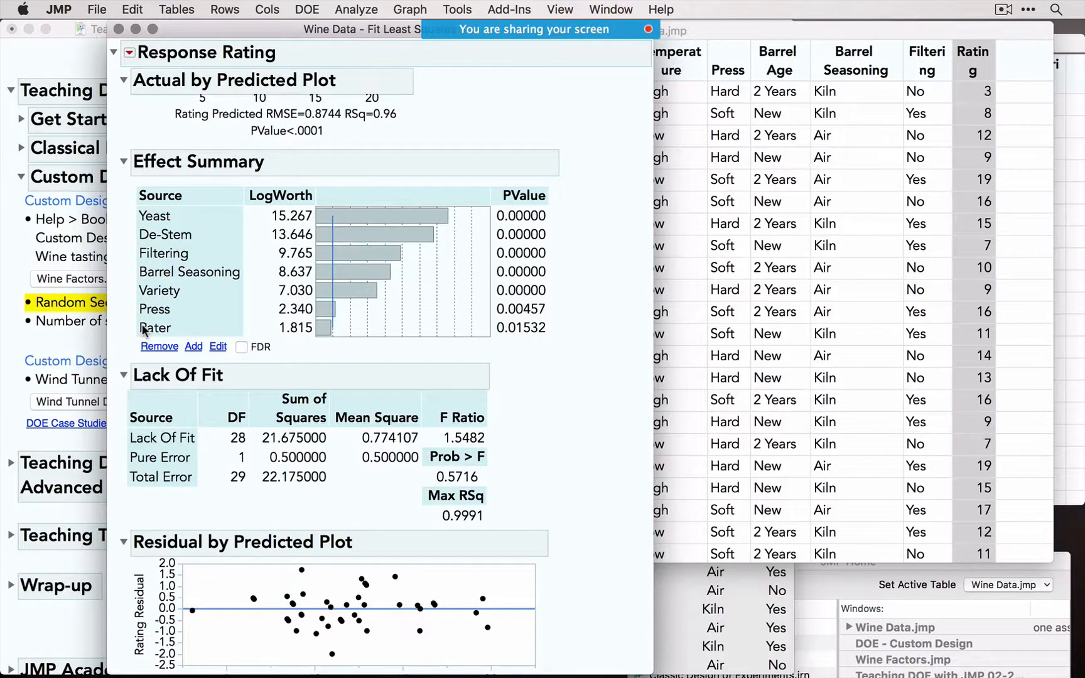
Step: In the Prediction Profiler, set Variety to Dijon and De-Stem to Yes
scroll(141, 324, down, 10)
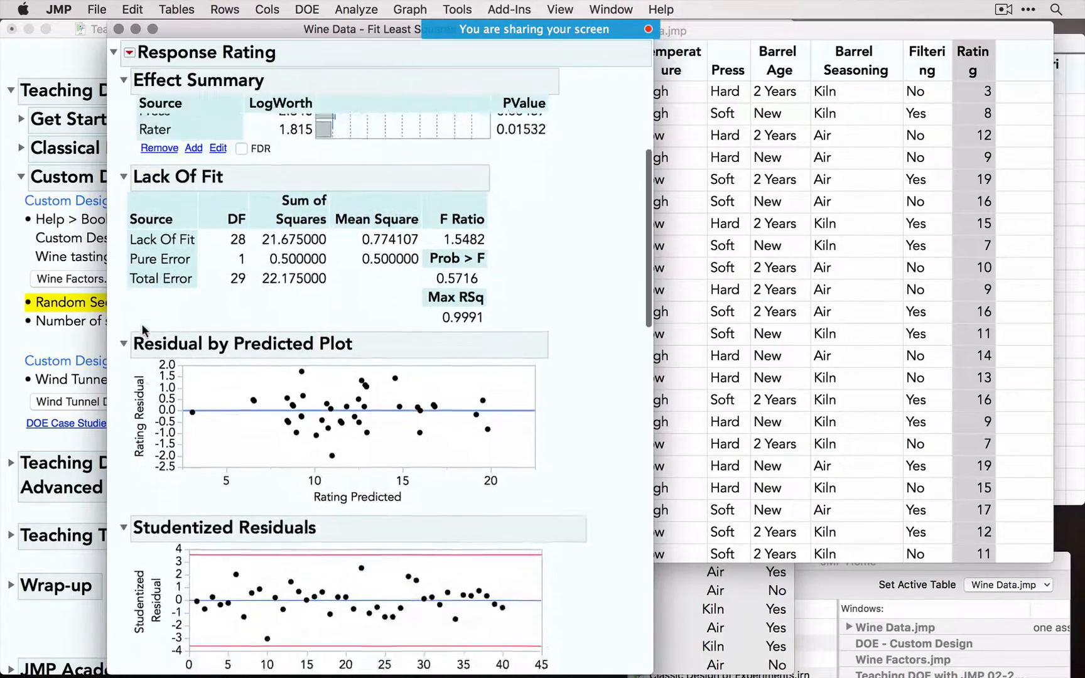
scroll(330, 408, down, 15)
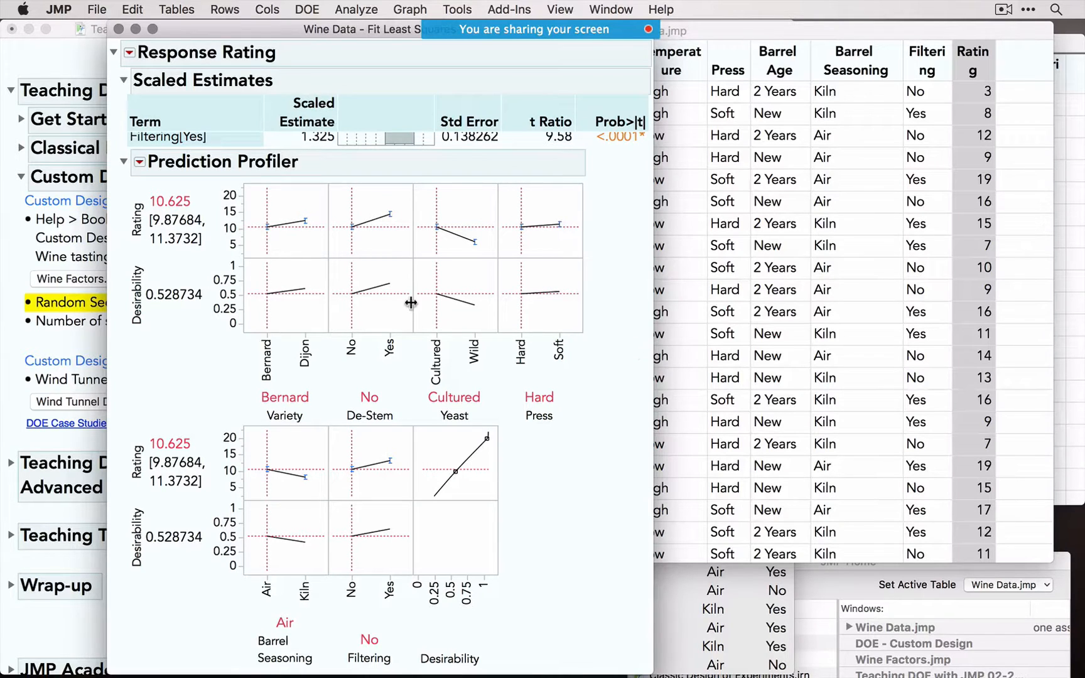
click(300, 215)
click(264, 215)
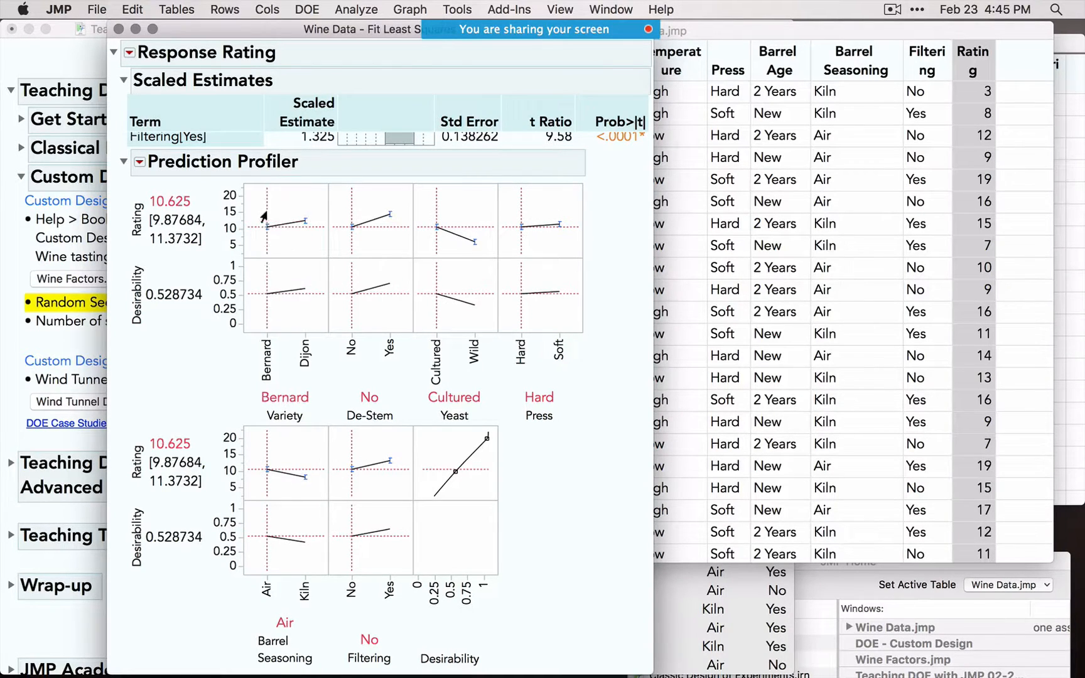
click(306, 217)
click(387, 233)
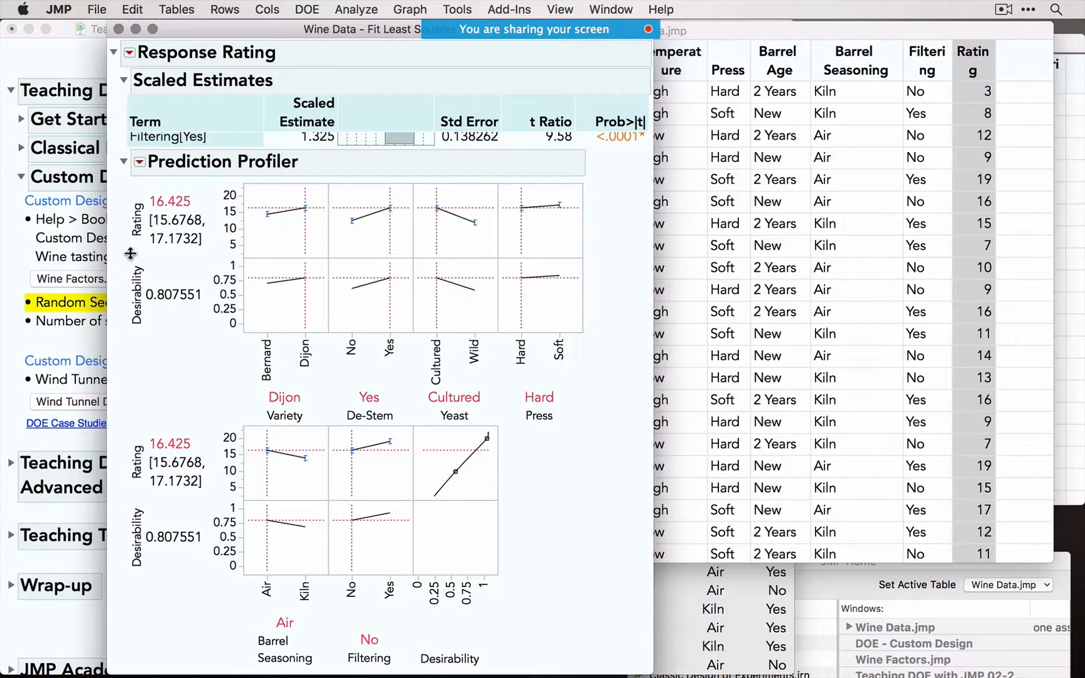
Step: Maximize the desirability in the Prediction Profiler to find the optimal factor settings for Rating
click(139, 161)
mouse_move(245, 174)
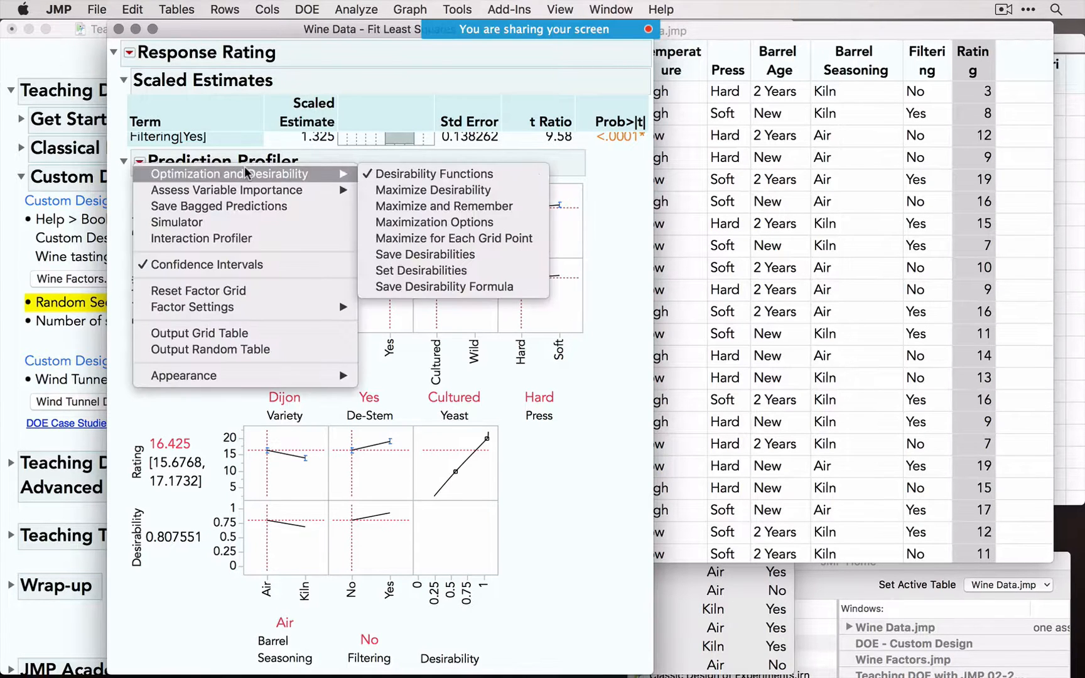
click(402, 184)
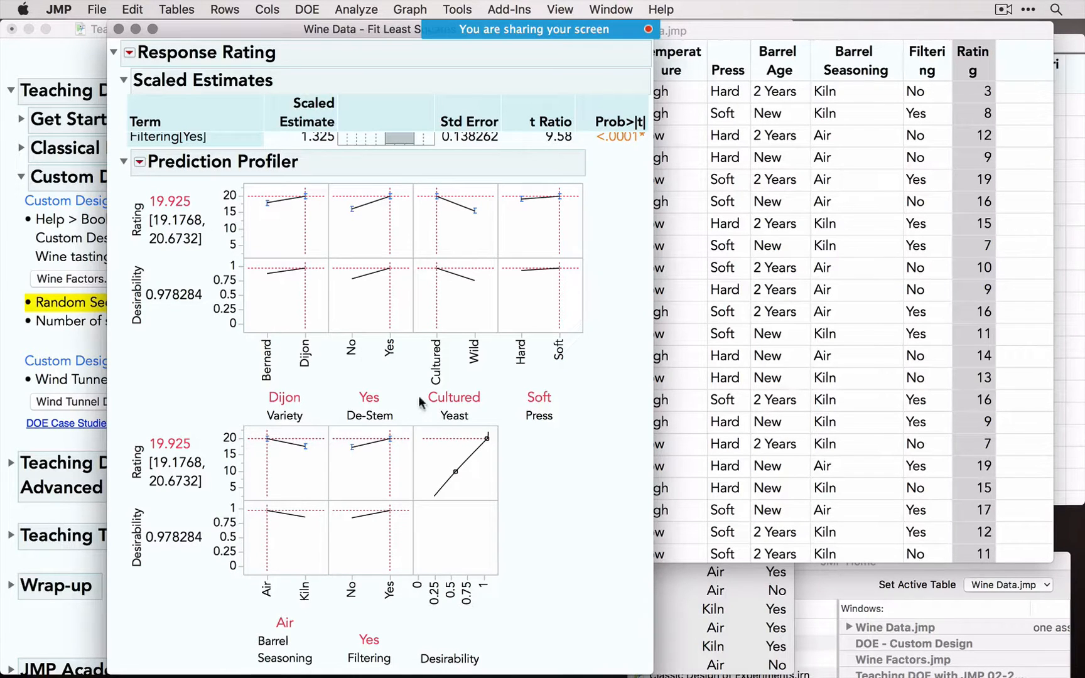
Step: Close the Rating fit report, the Wine Data table, the Custom Design window and the Wine Factors table
mouse_move(121, 200)
mouse_down()
mouse_move(256, 207)
mouse_move(132, 196)
mouse_up()
click(118, 29)
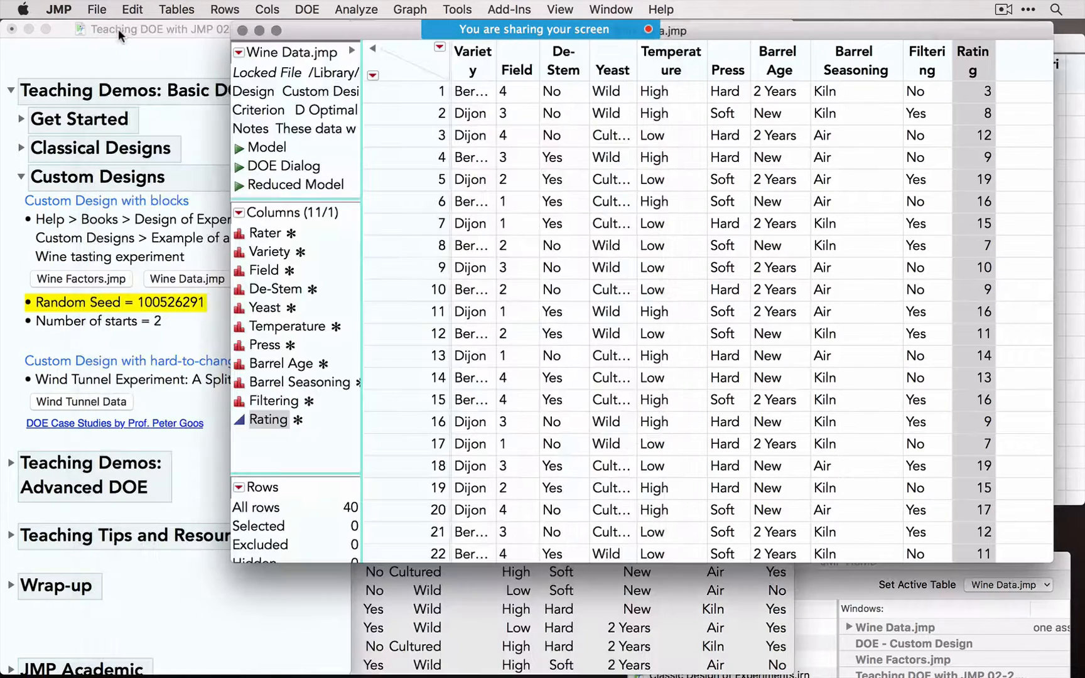
click(243, 30)
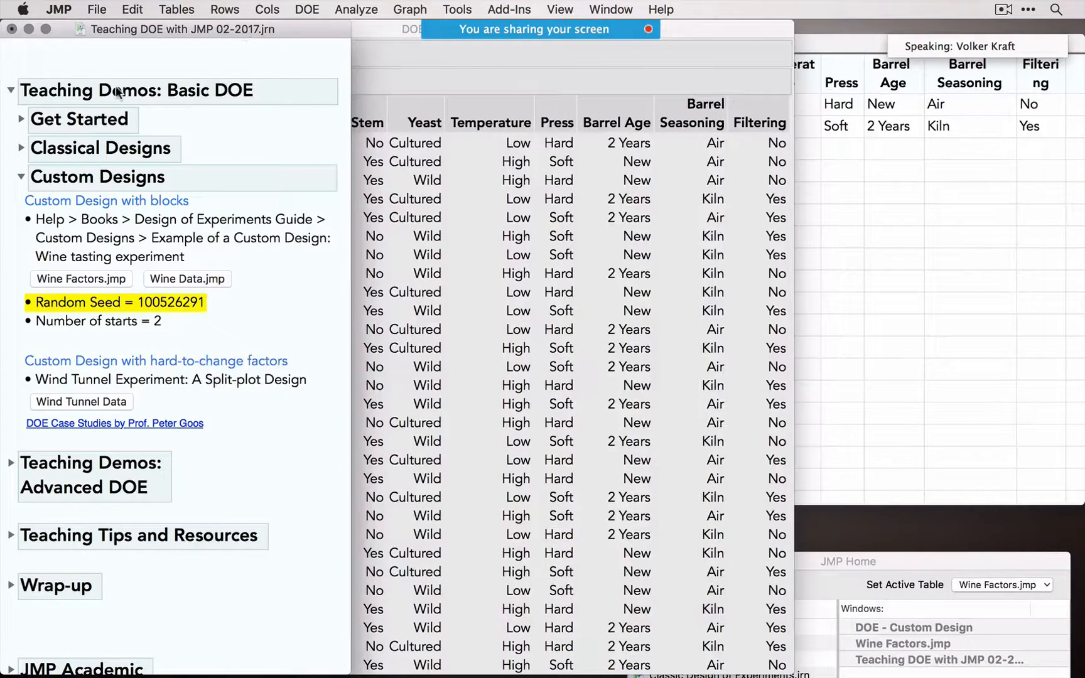
click(489, 204)
click(136, 29)
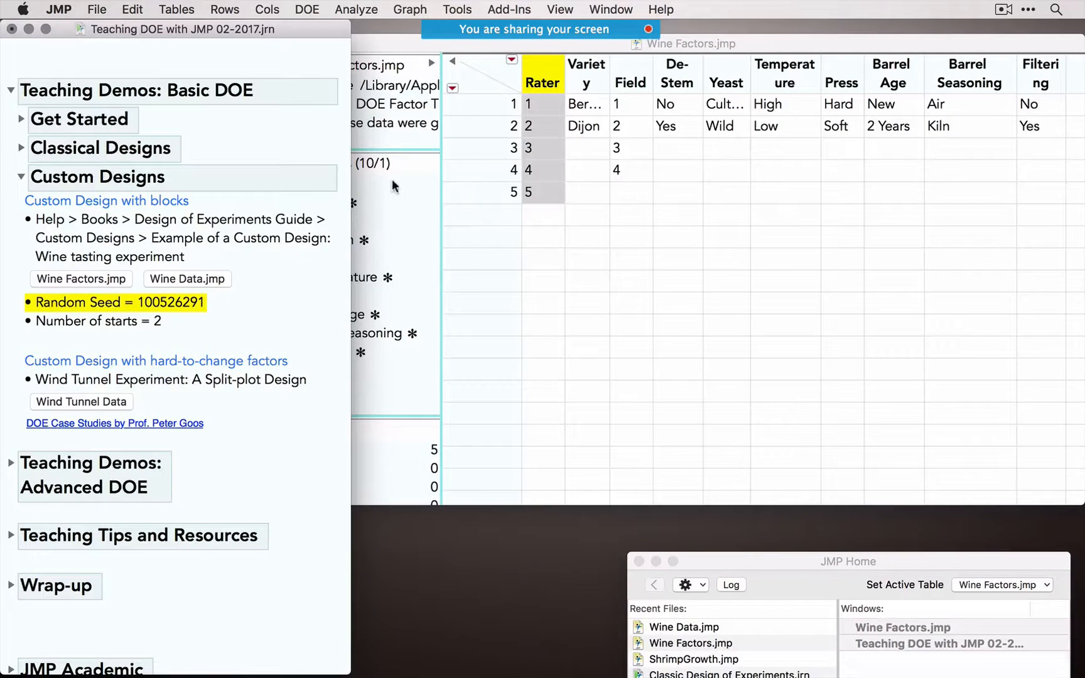
click(544, 252)
click(293, 44)
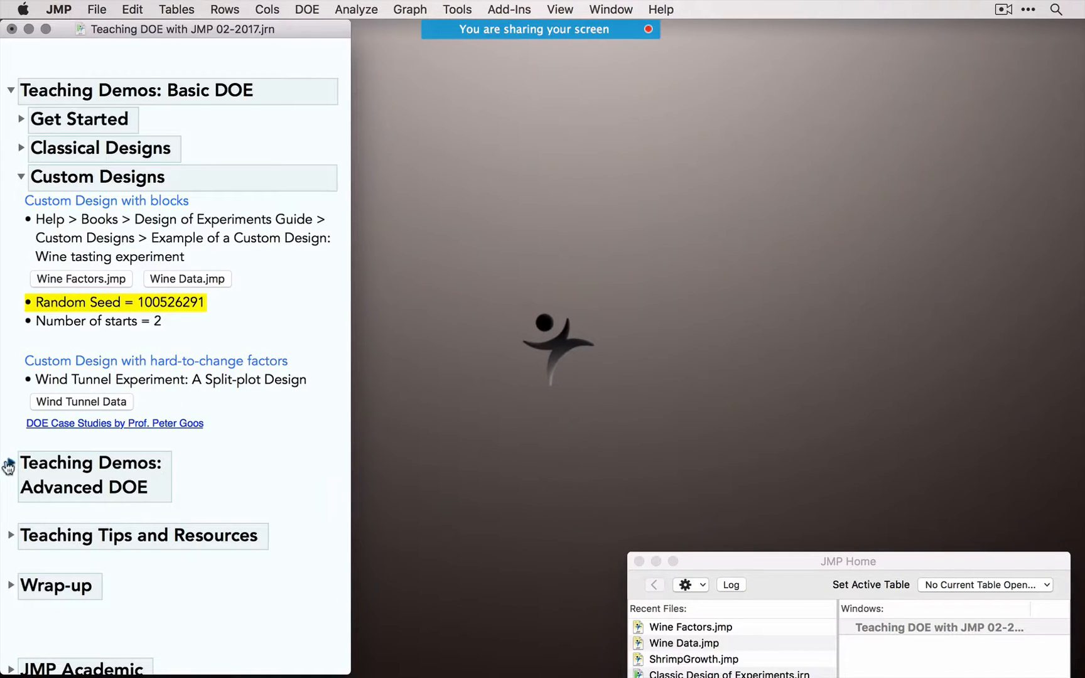
Step: Expand Teaching Tips and Resources in the journal, look over the Tips list and collapse it again
click(11, 535)
scroll(176, 587, down, 2)
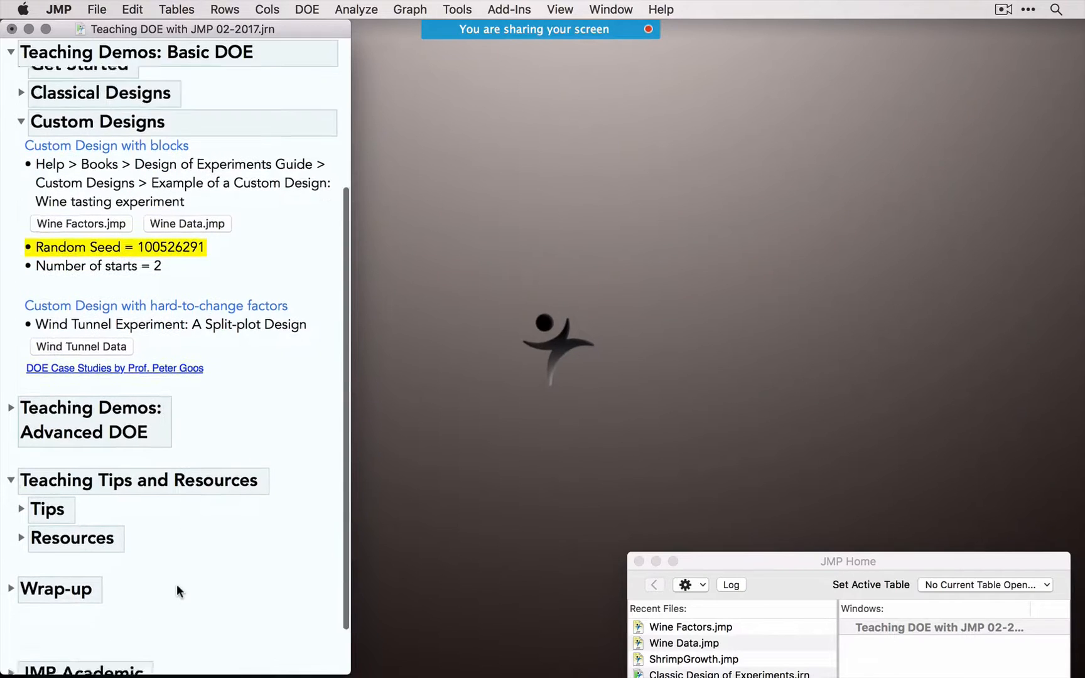
scroll(177, 591, down, 2)
click(20, 454)
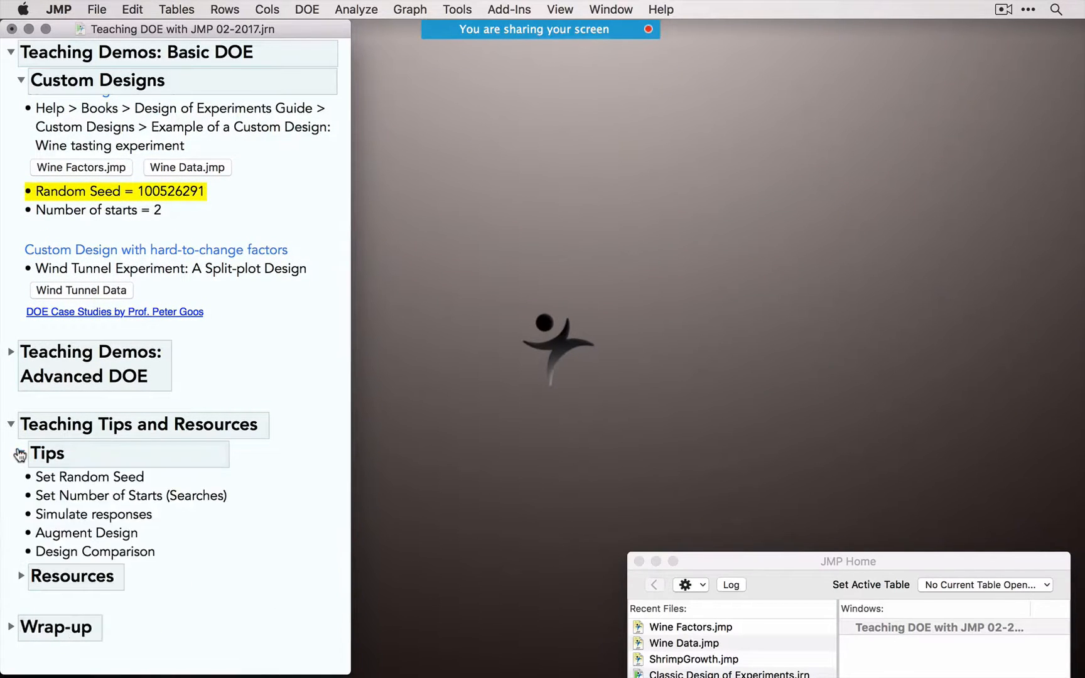
click(21, 453)
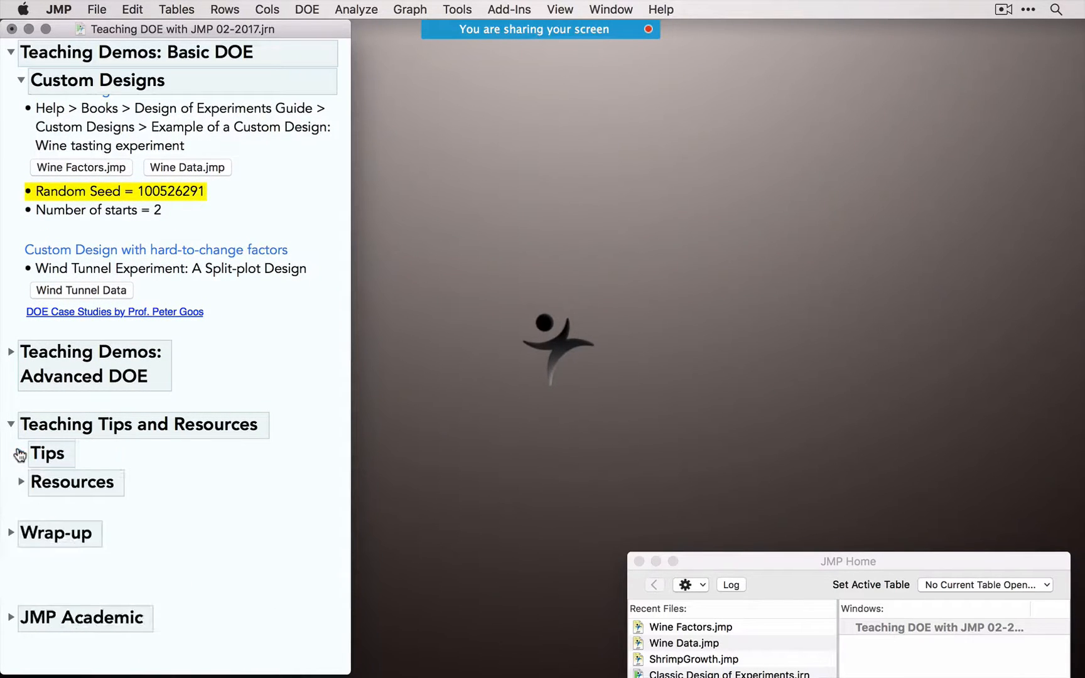
Step: Expand the journal's Resources section and look through the documentation links, textbooks and online simulator
click(21, 484)
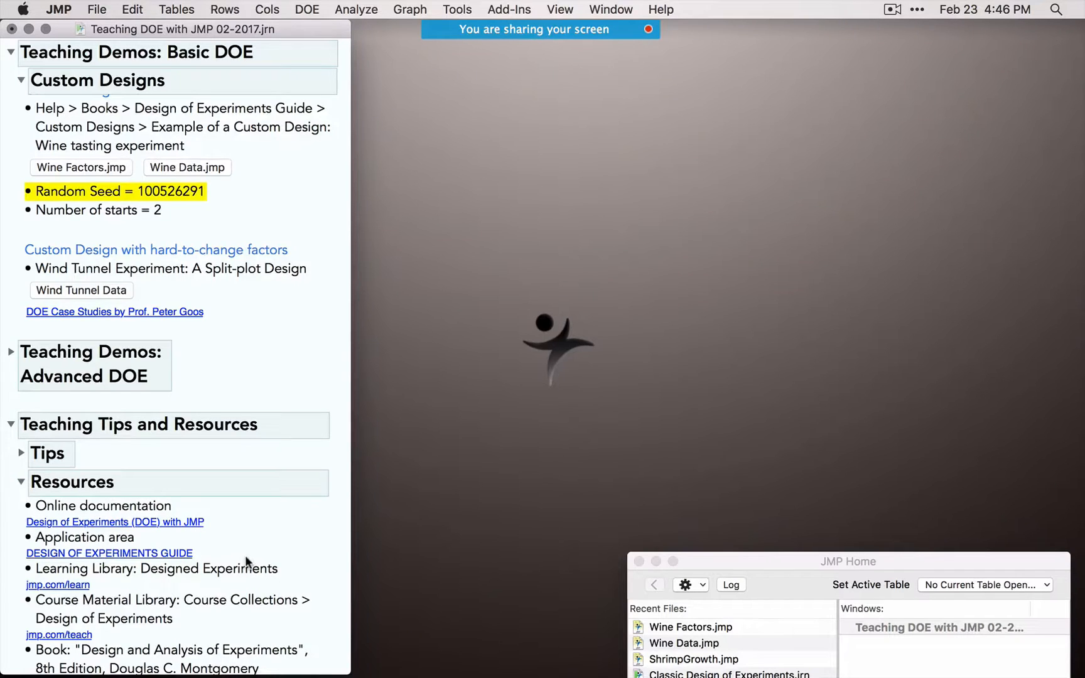
scroll(245, 555, down, 8)
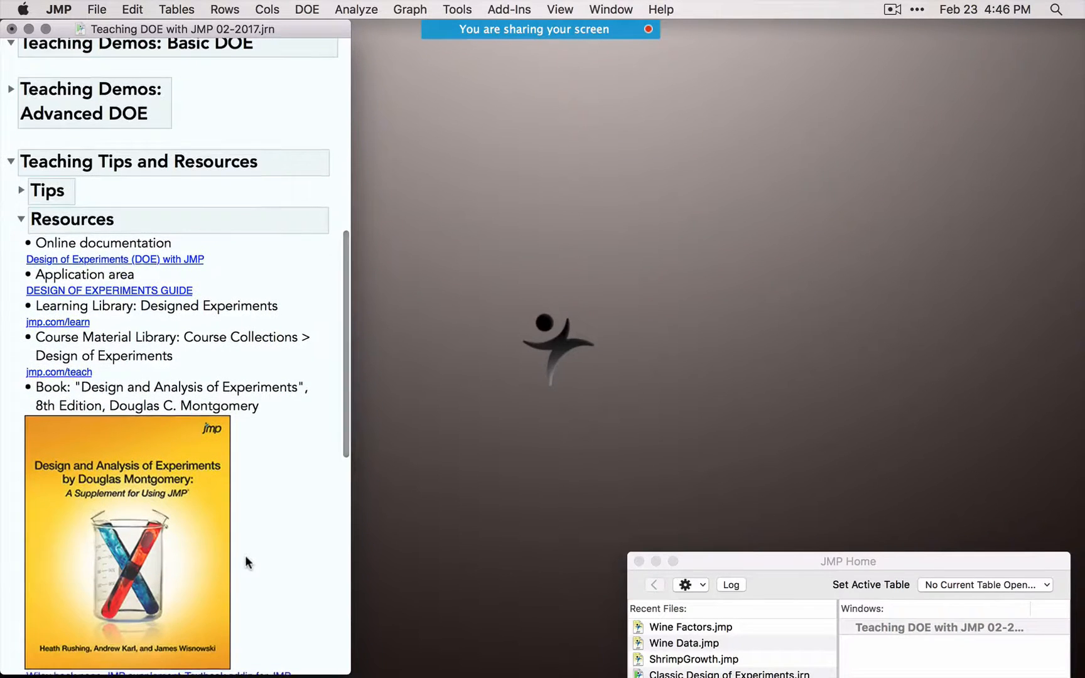
scroll(245, 555, down, 10)
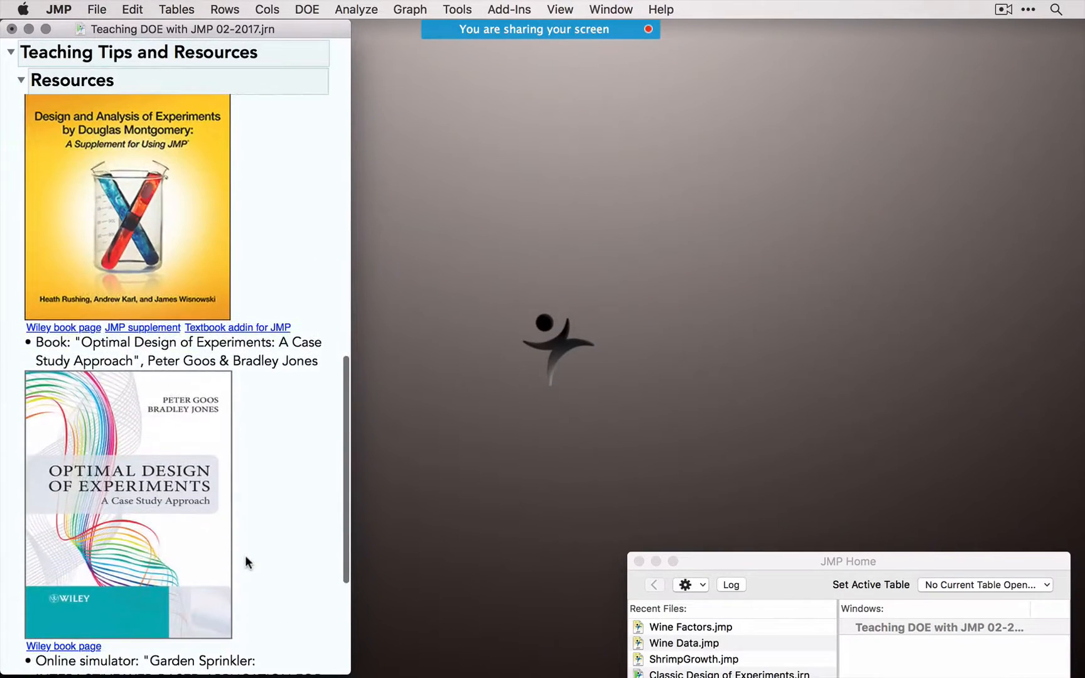
scroll(233, 500, down, 3)
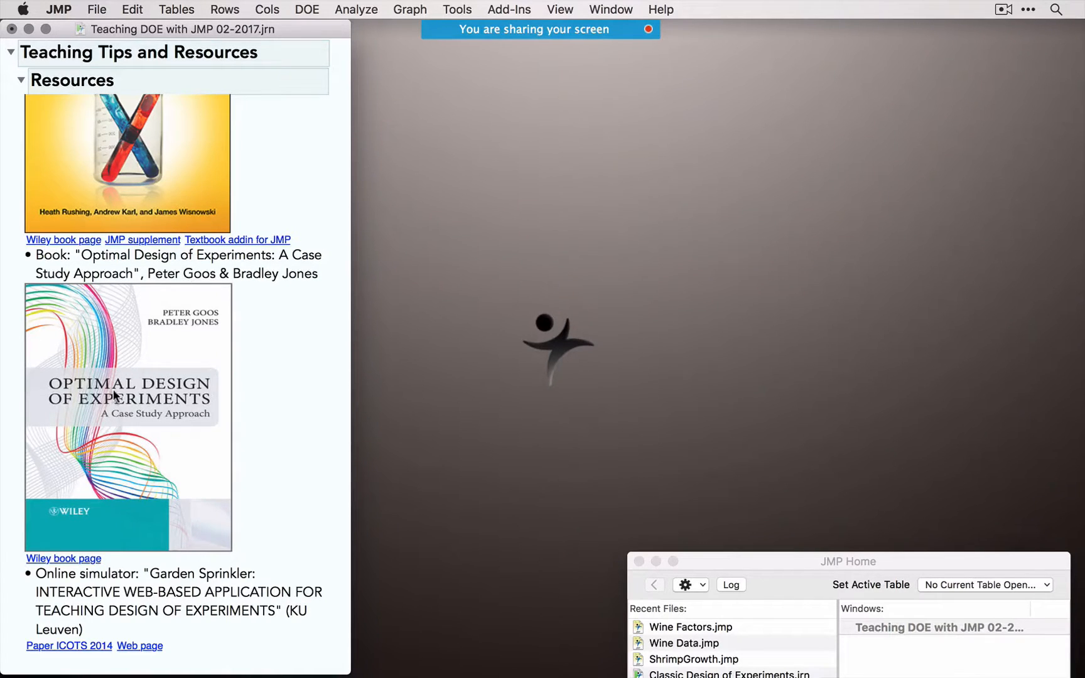
scroll(268, 398, up, 15)
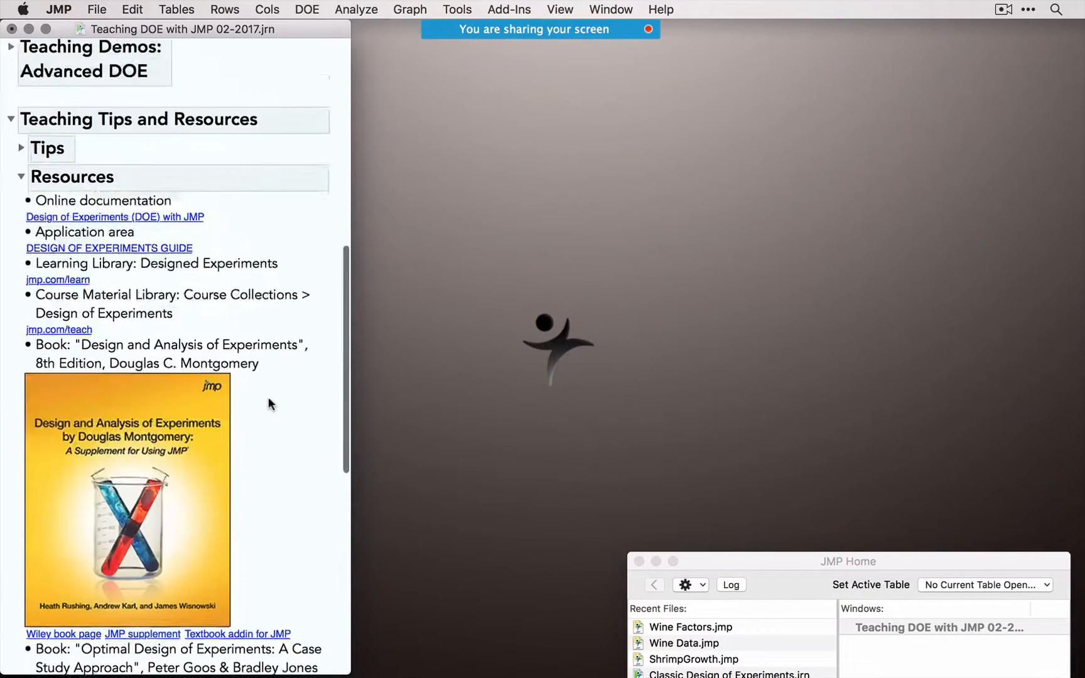
scroll(268, 401, up, 3)
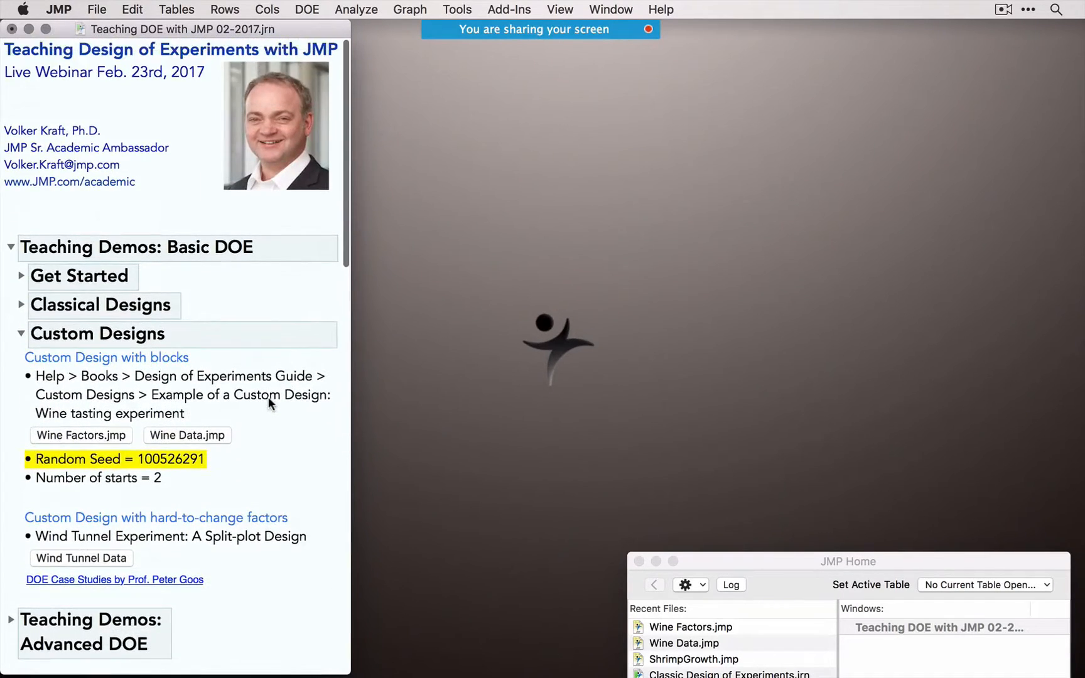
Step: Open Wind Tunnel Data from the journal and review the split-plot run table in its DOE Dialog
scroll(268, 401, down, 4)
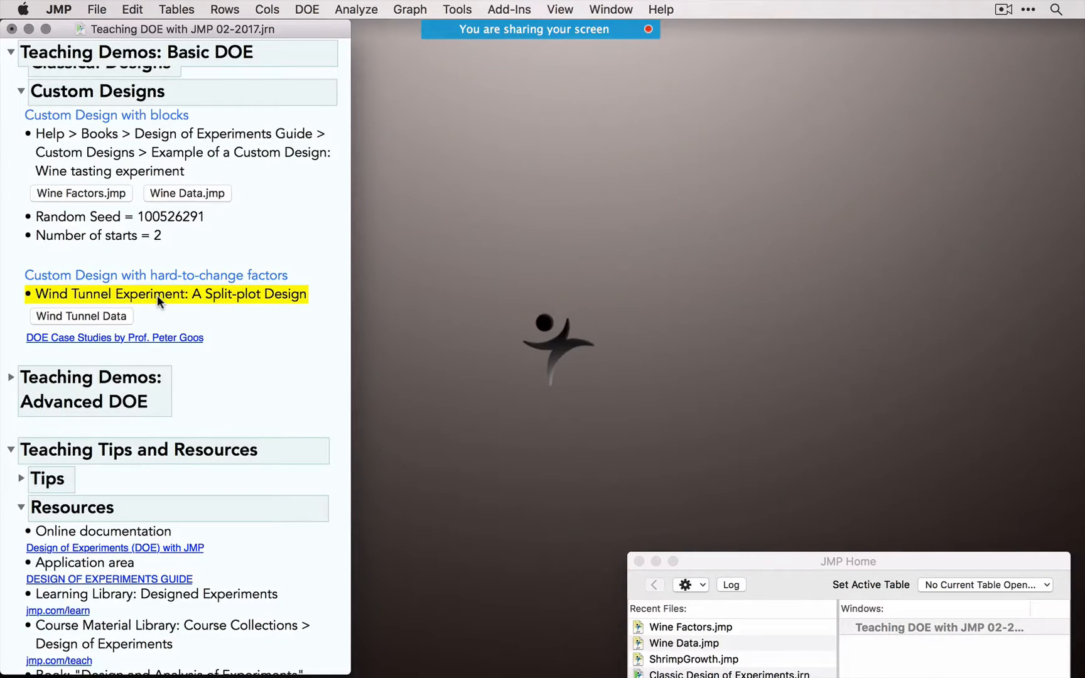
click(103, 317)
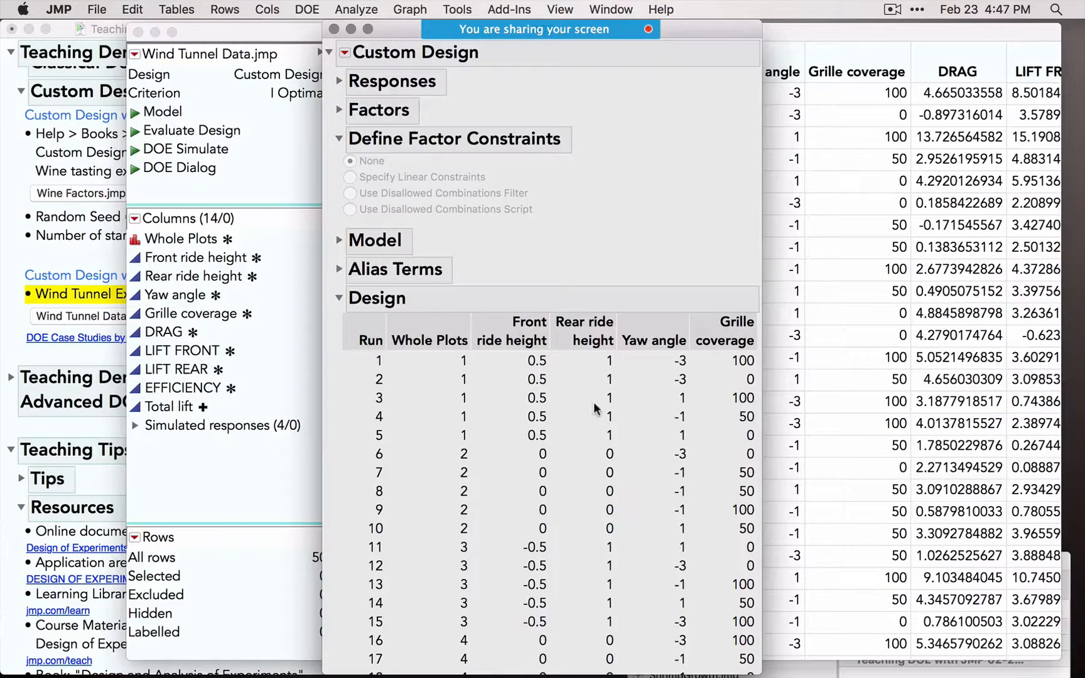
scroll(593, 408, down, 5)
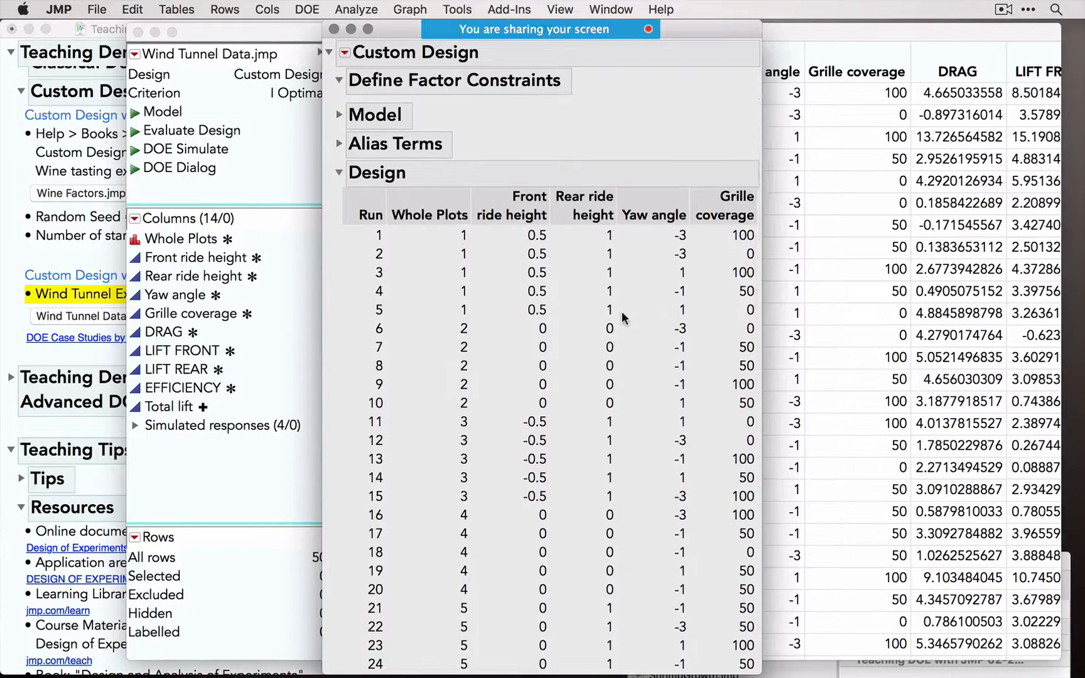
scroll(622, 311, down, 8)
scroll(621, 311, down, 10)
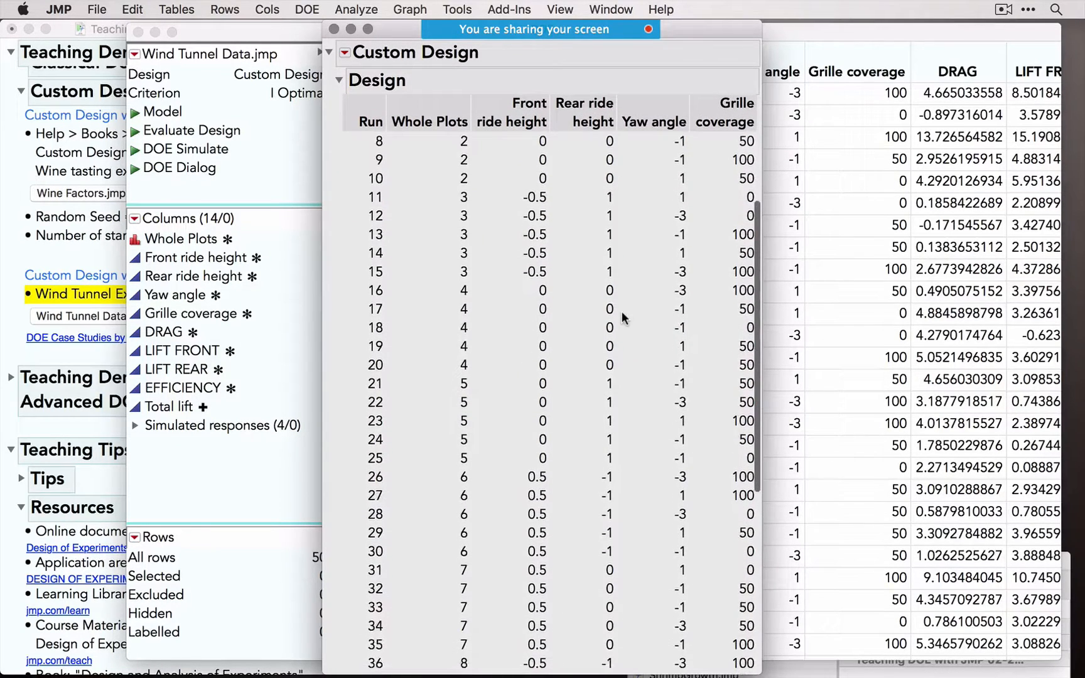
Step: Go back to the wind tunnel design specification and check the goals of its responses, collapsing Responses again
click(379, 639)
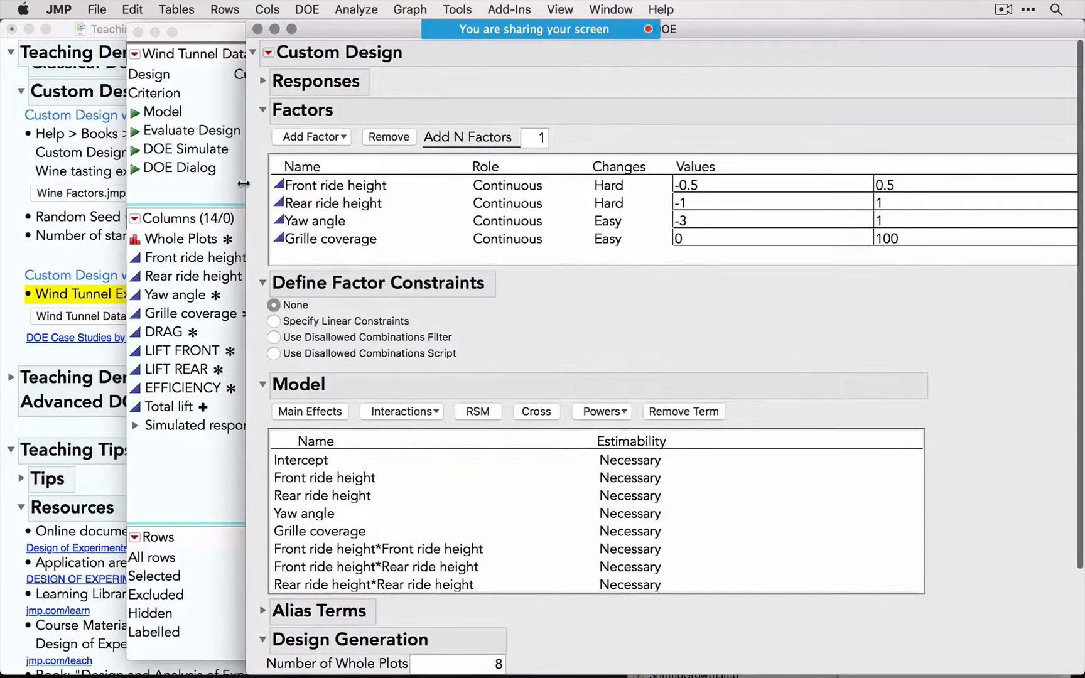
click(262, 81)
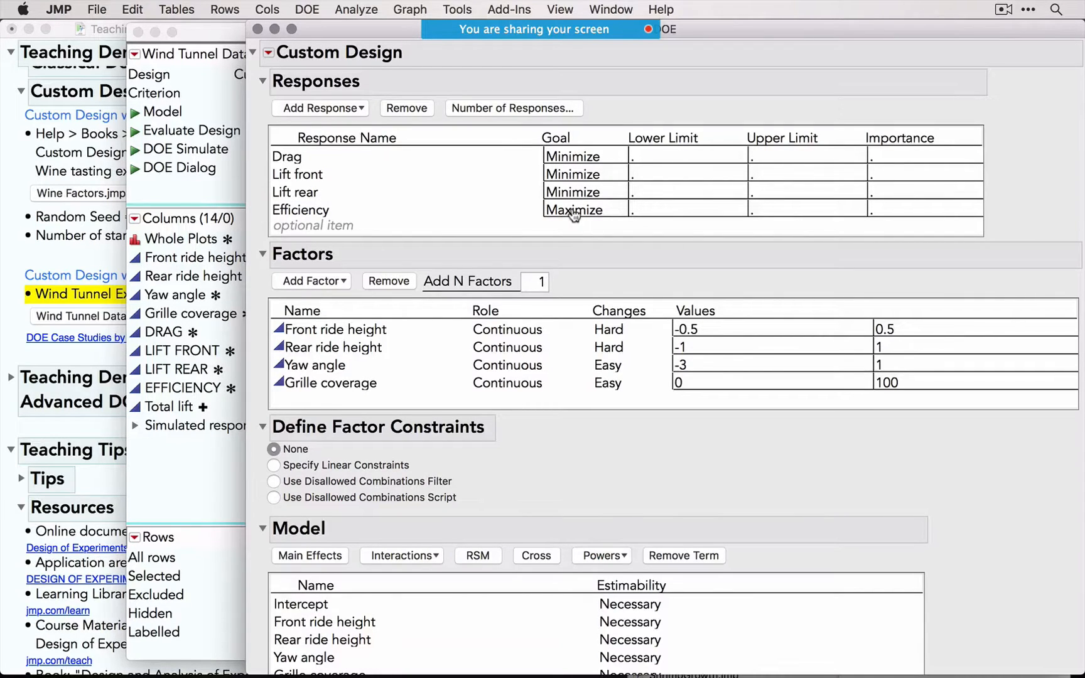
click(262, 82)
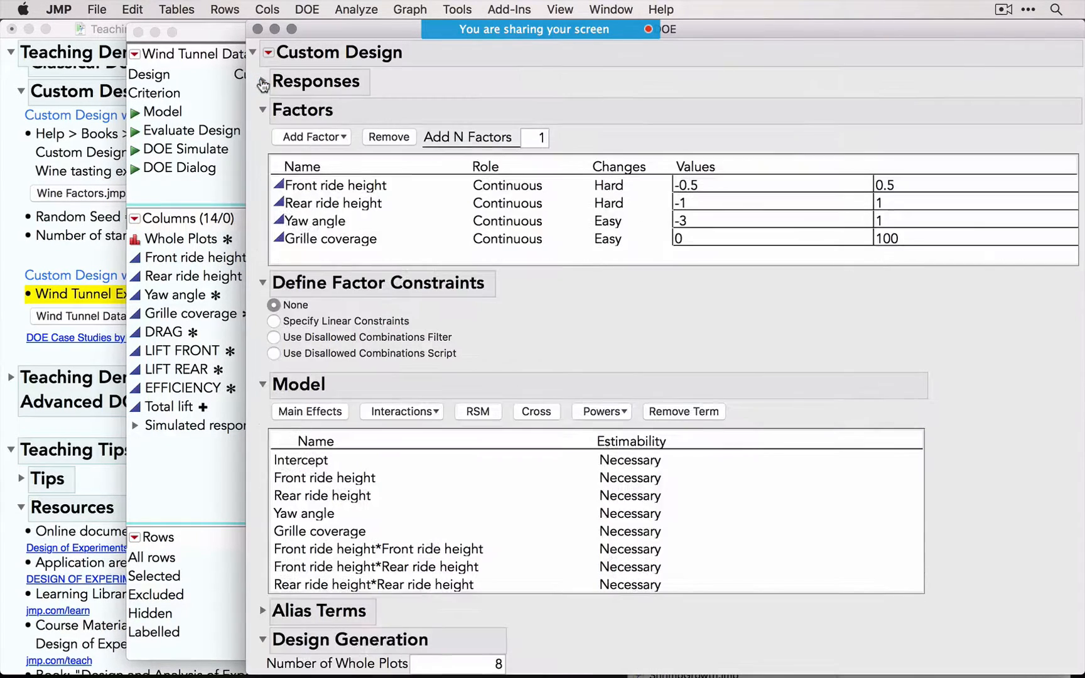
Step: Examine the front and rear ride height factors and the options for how hard each one is to change
mouse_move(251, 119)
mouse_down()
mouse_move(254, 287)
mouse_move(264, 105)
mouse_up()
drag(250, 173, 250, 242)
click(327, 210)
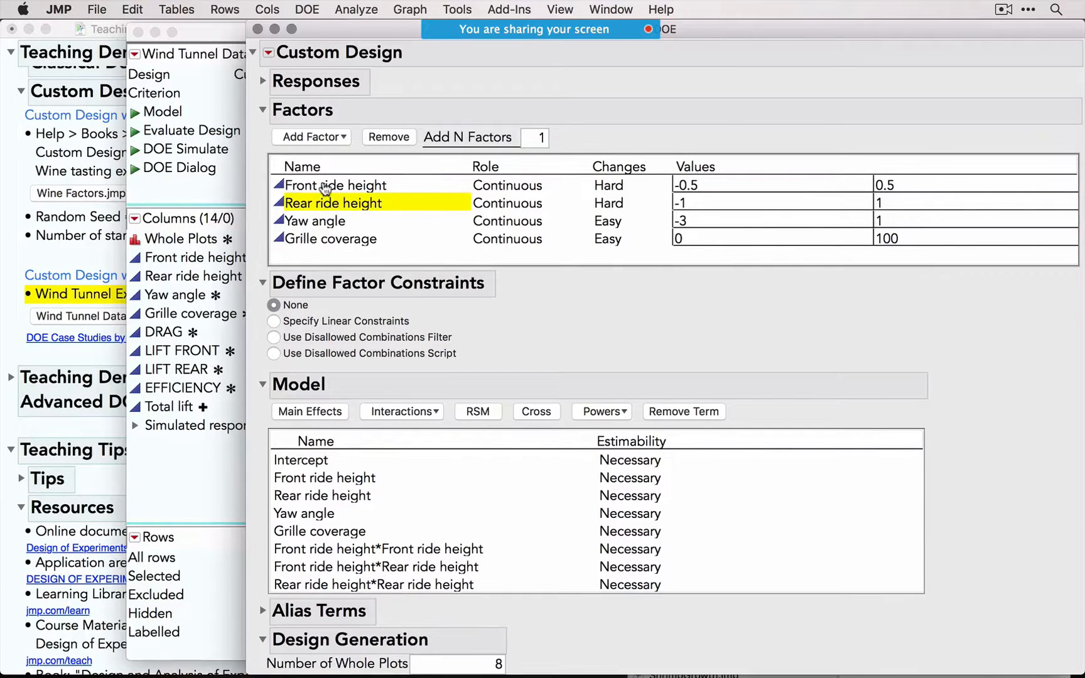
click(327, 189)
click(327, 209)
click(612, 187)
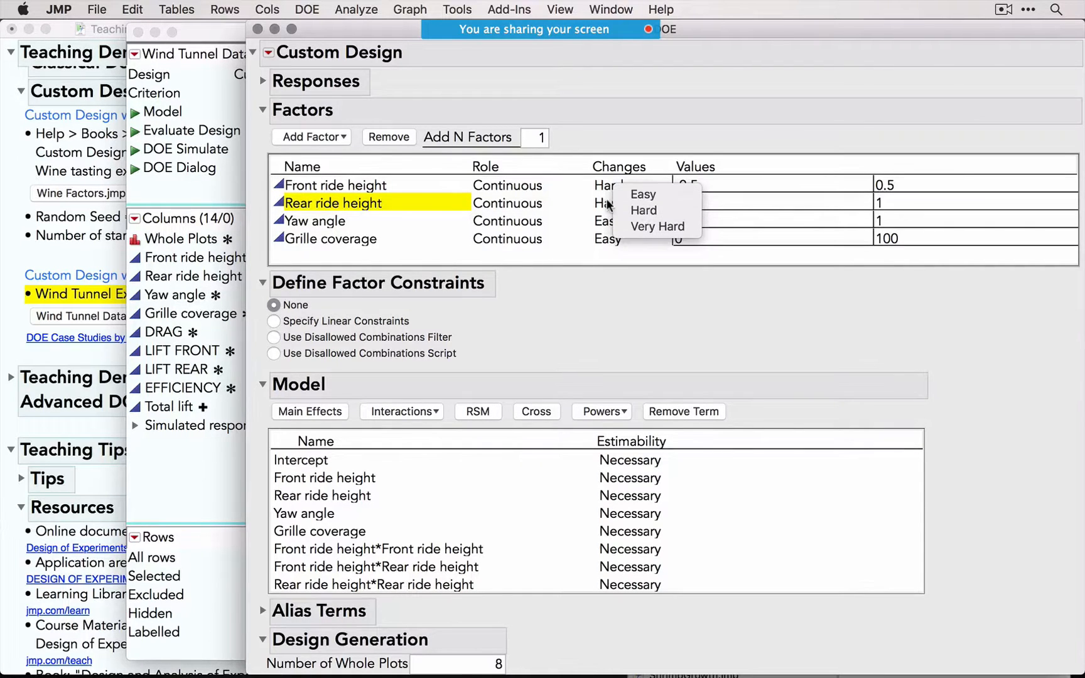
click(607, 204)
click(609, 204)
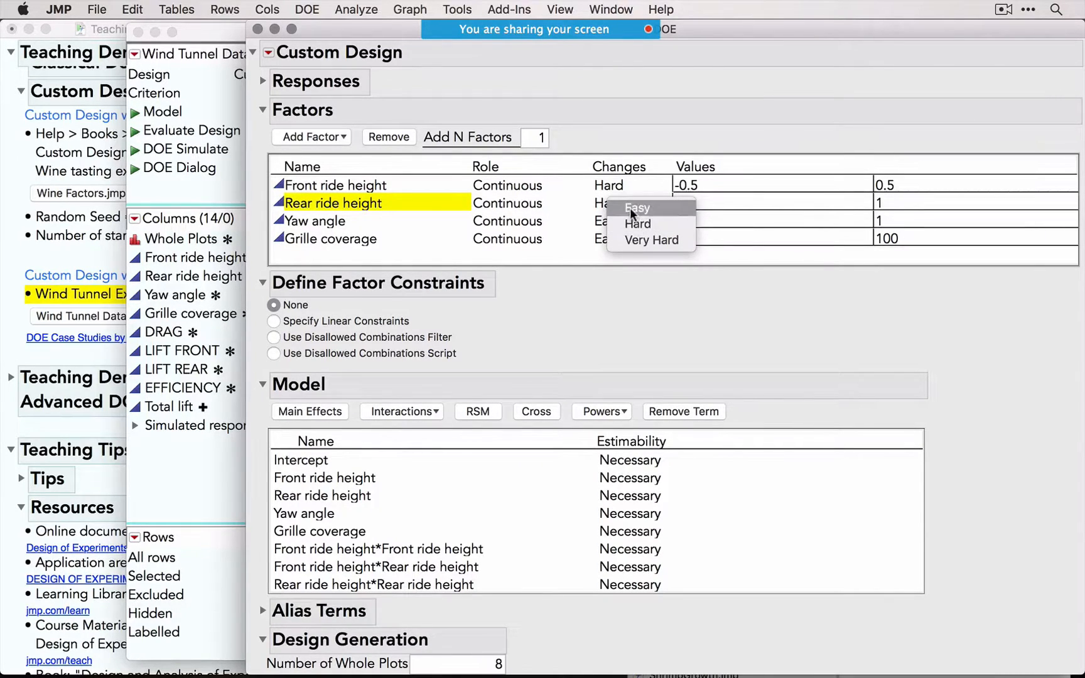
click(594, 201)
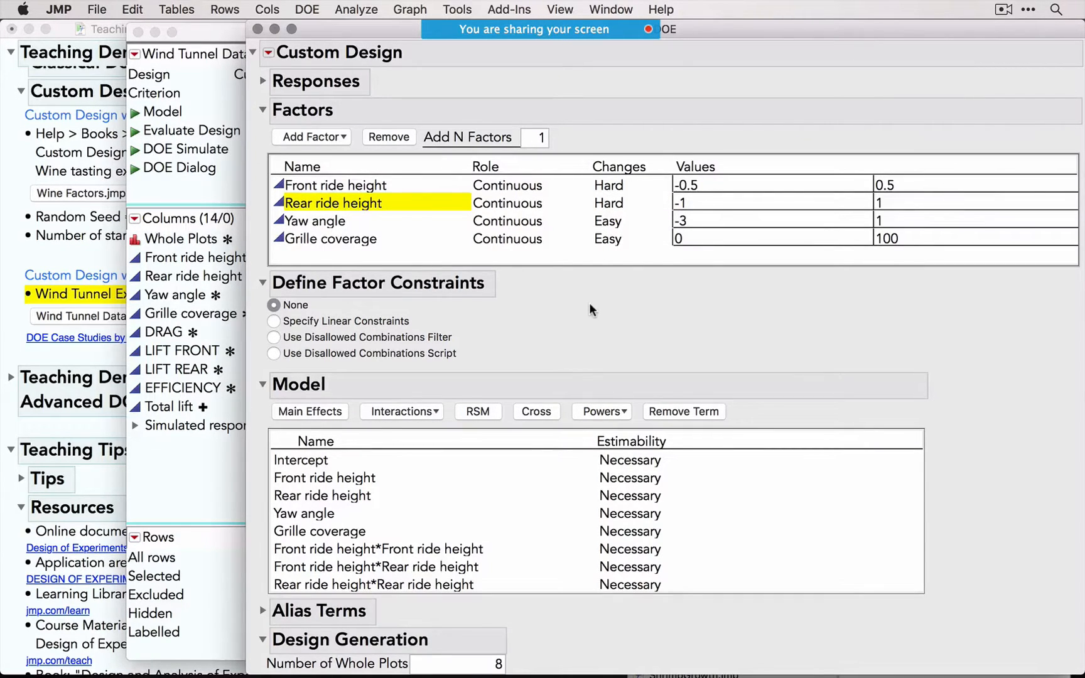
Step: Collapse Define Factor Constraints, review the model terms and Design Generation settings, and close the Custom Design window
click(263, 284)
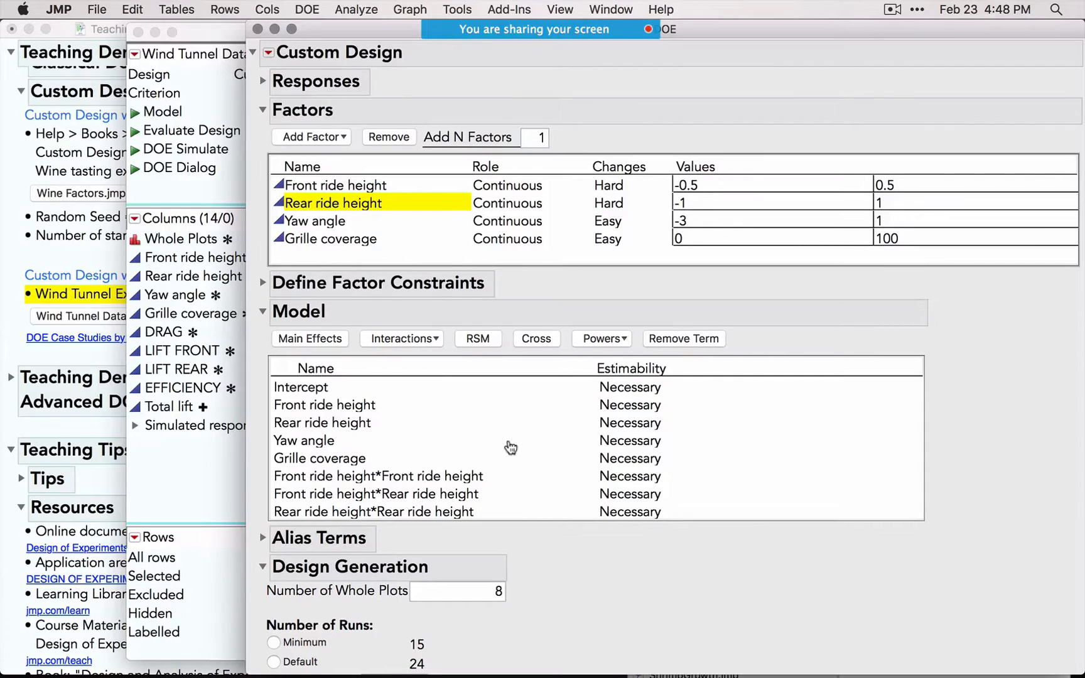
scroll(510, 447, down, 5)
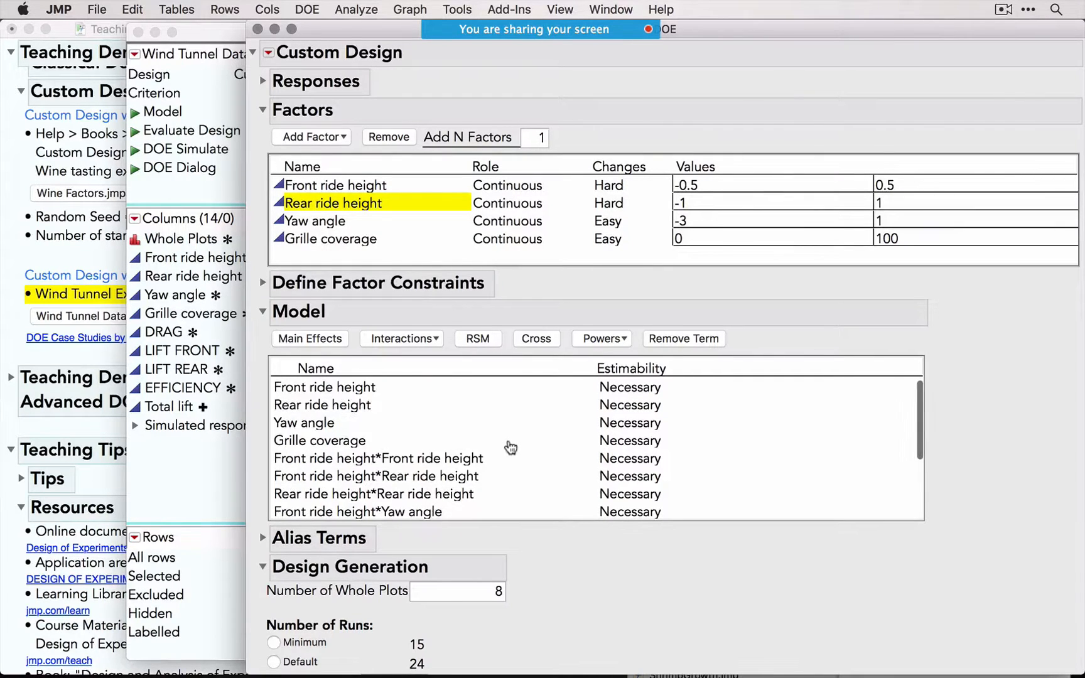
scroll(508, 433, down, 2)
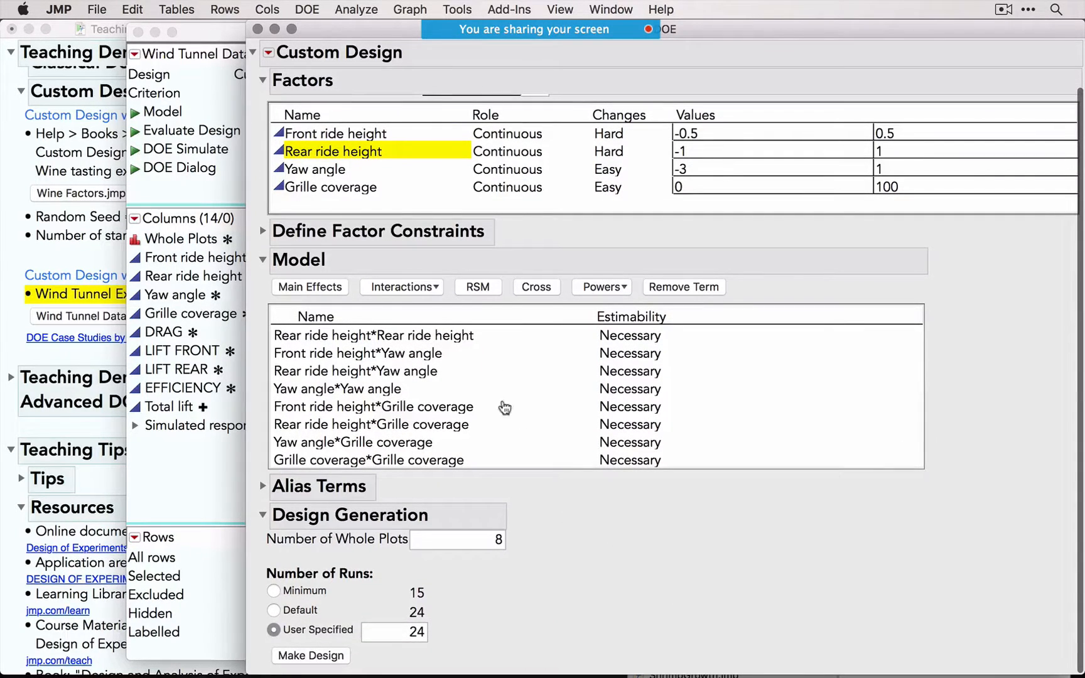
click(258, 28)
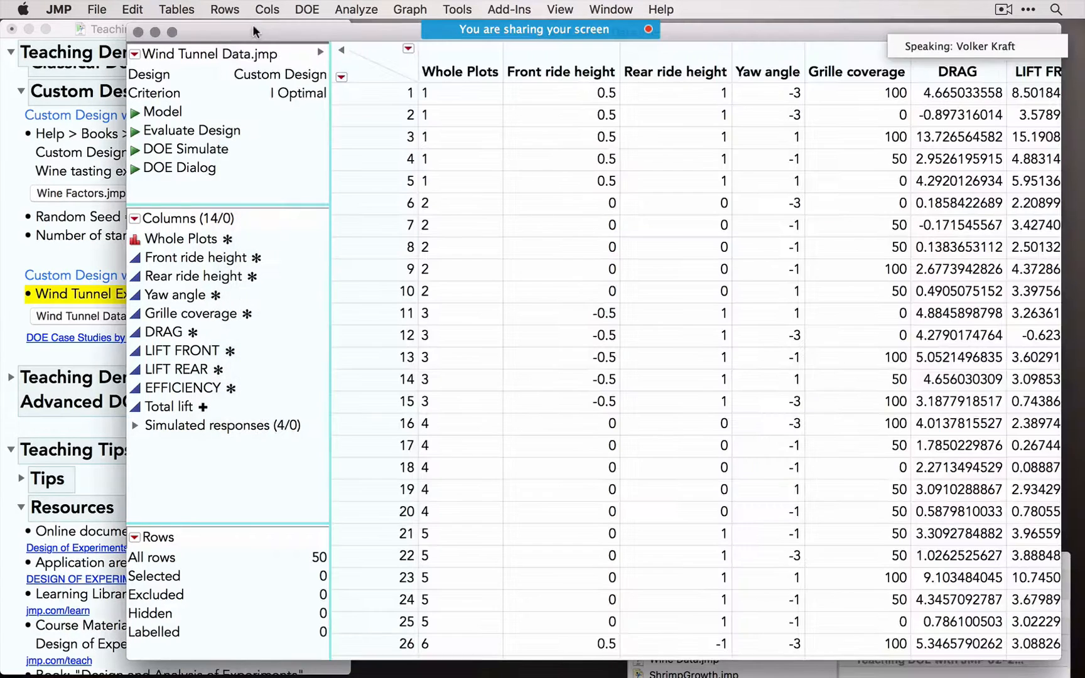
Step: Run the Wind Tunnel Data table's saved Evaluate Design script and look through its model terms and design runs
click(135, 131)
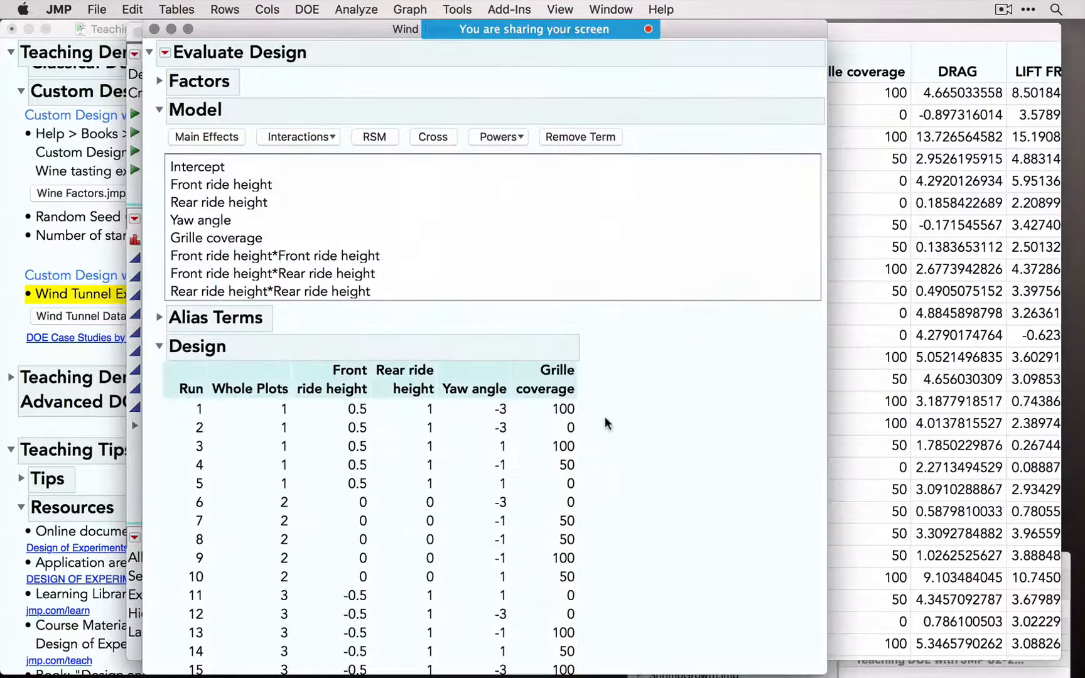
scroll(699, 471, down, 6)
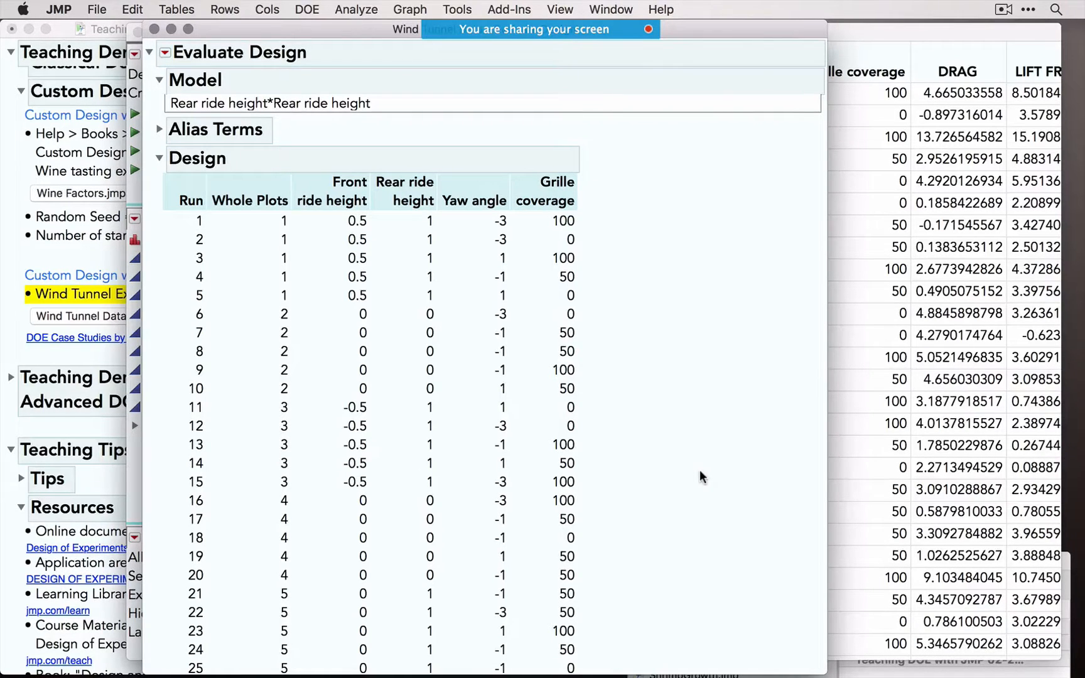
scroll(700, 470, up, 5)
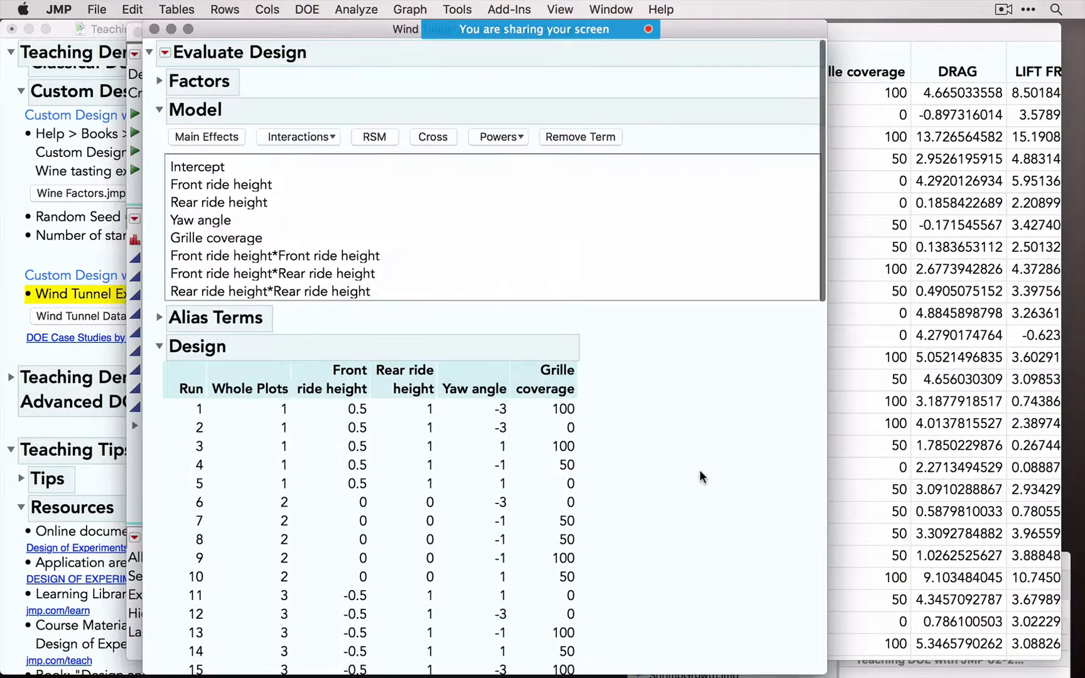
scroll(700, 470, down, 10)
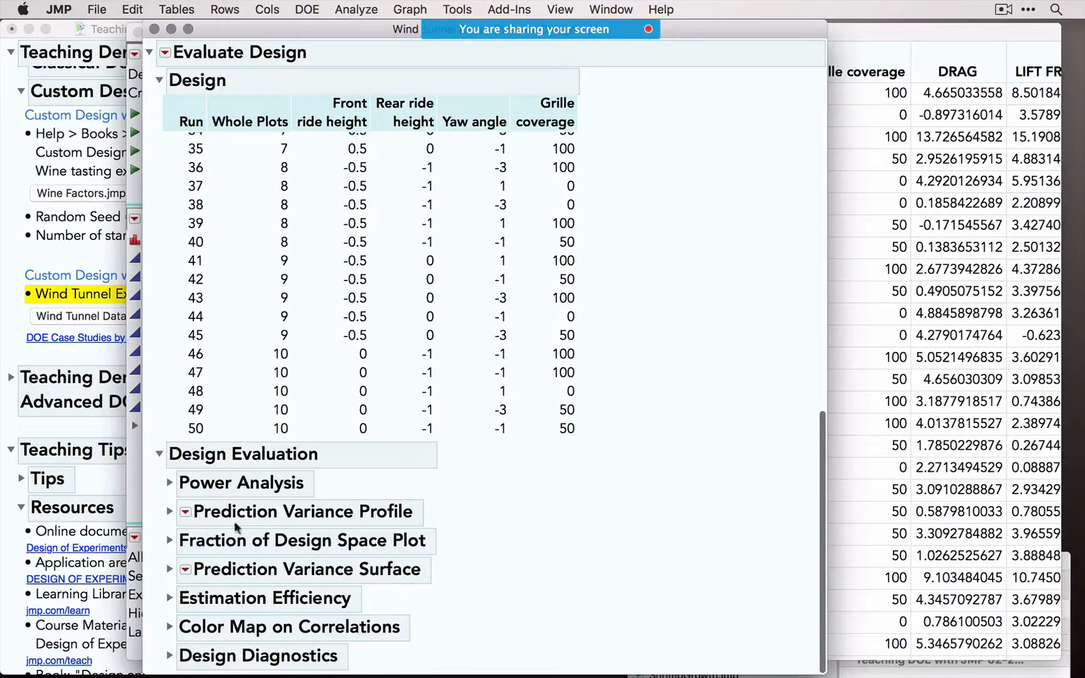
Step: Expand Estimation Efficiency under Design Evaluation and examine the confidence interval increase and relative standard error of each term
click(171, 598)
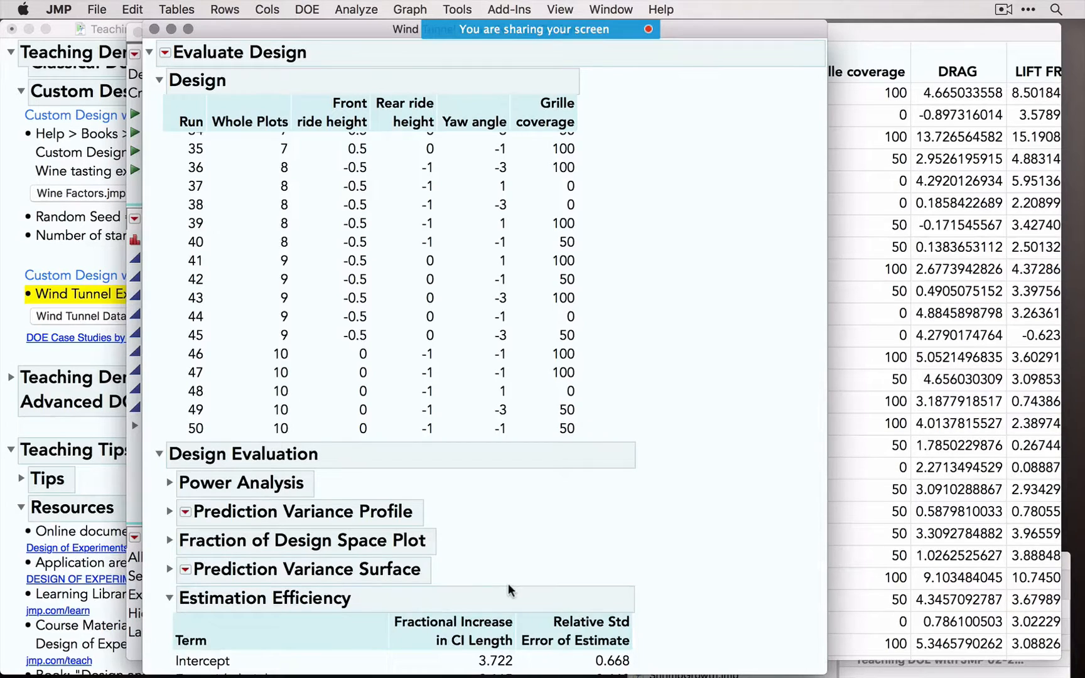
scroll(509, 588, down, 5)
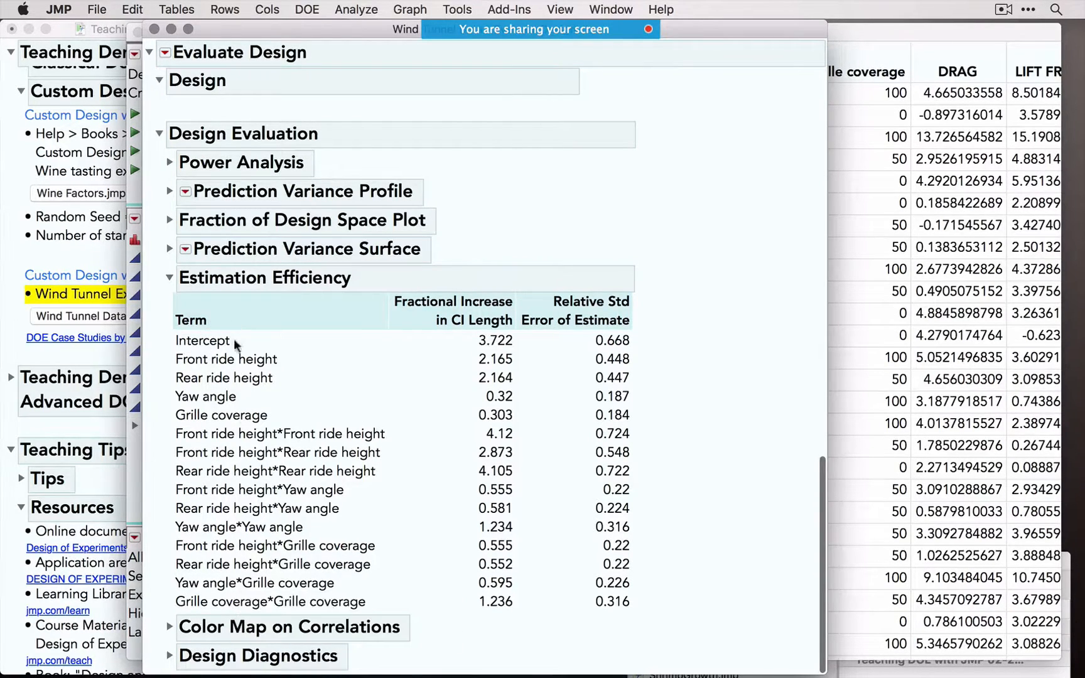
mouse_move(239, 512)
mouse_move(509, 376)
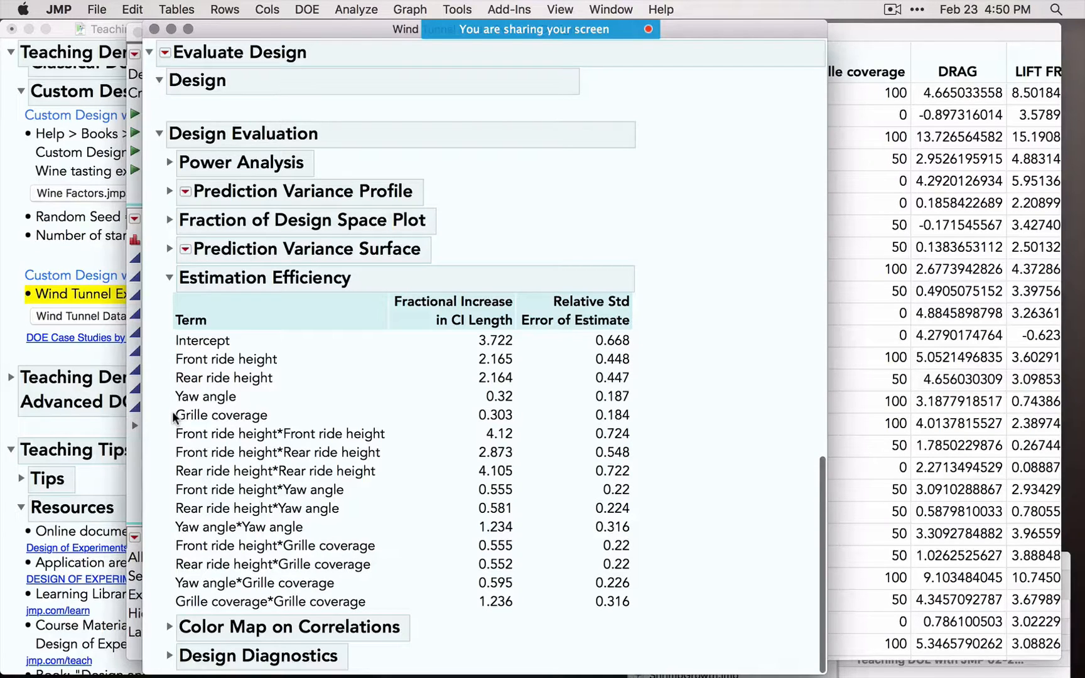
Step: Close the design evaluation, run the saved Model script, and remove DRAG, LIFT FRONT and LIFT REAR from the Y responses
click(154, 30)
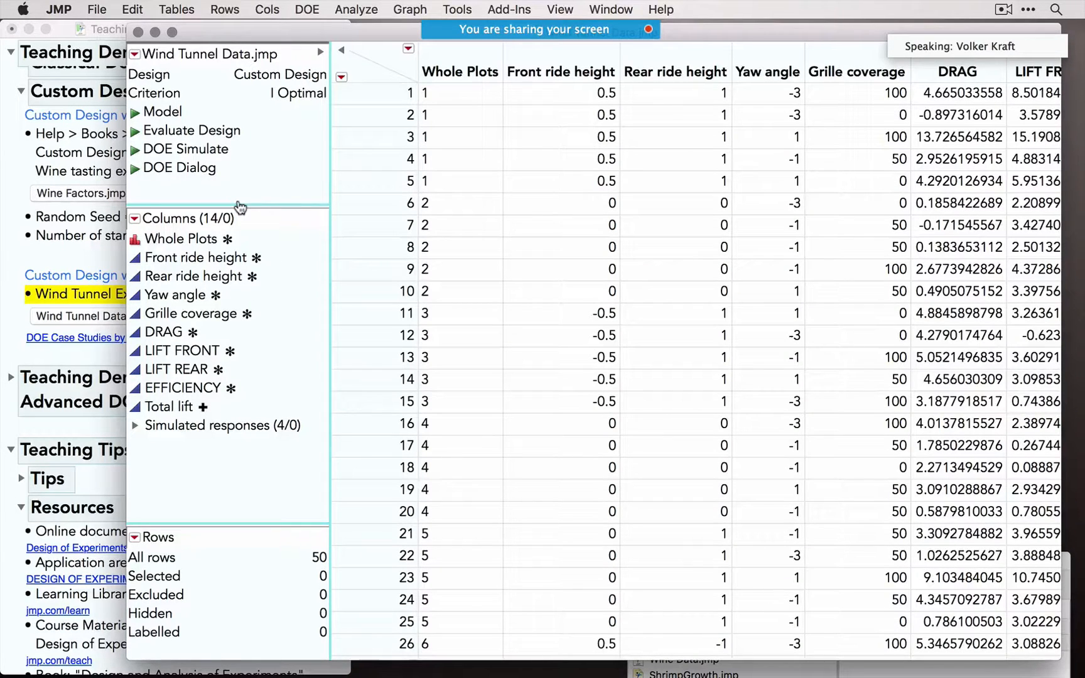
click(136, 113)
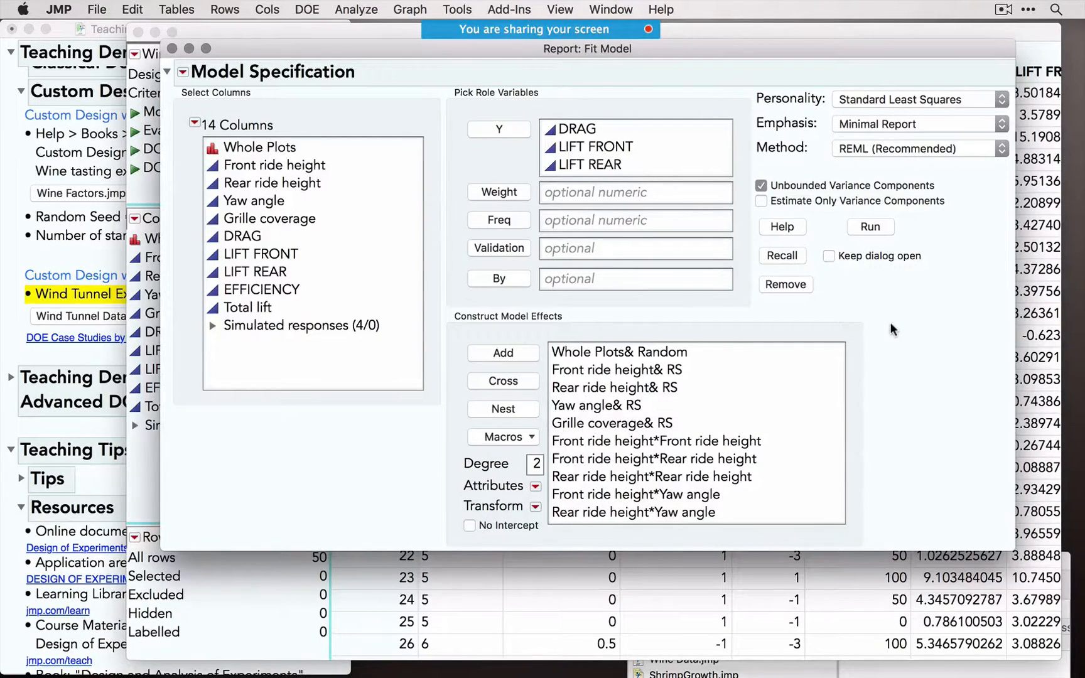
click(593, 133)
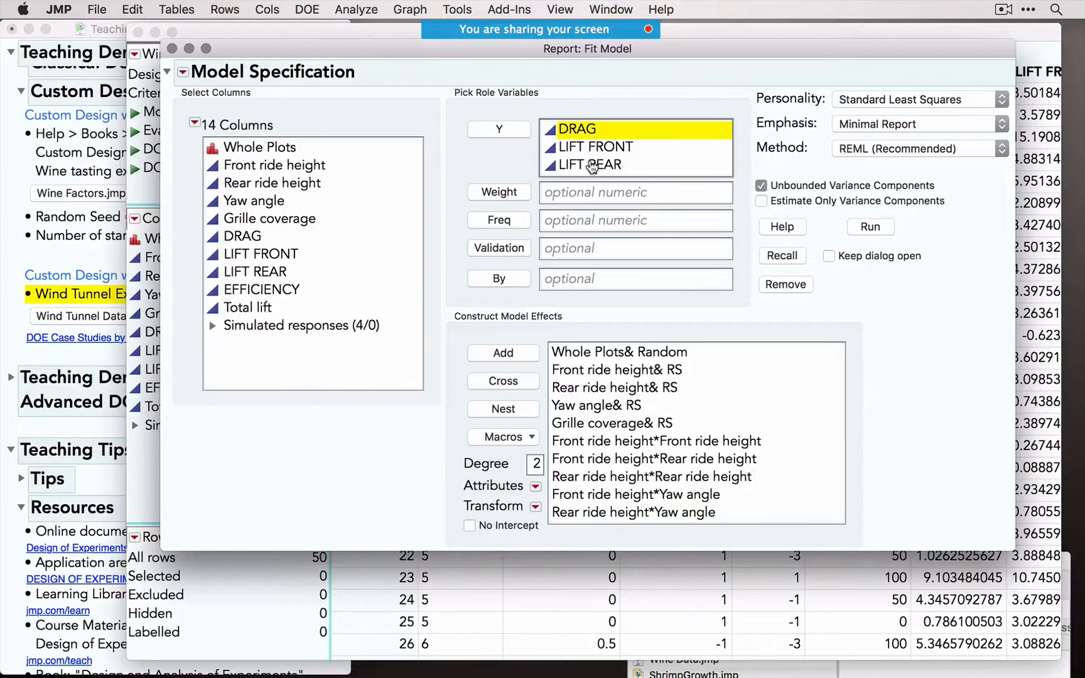
shift+click(591, 165)
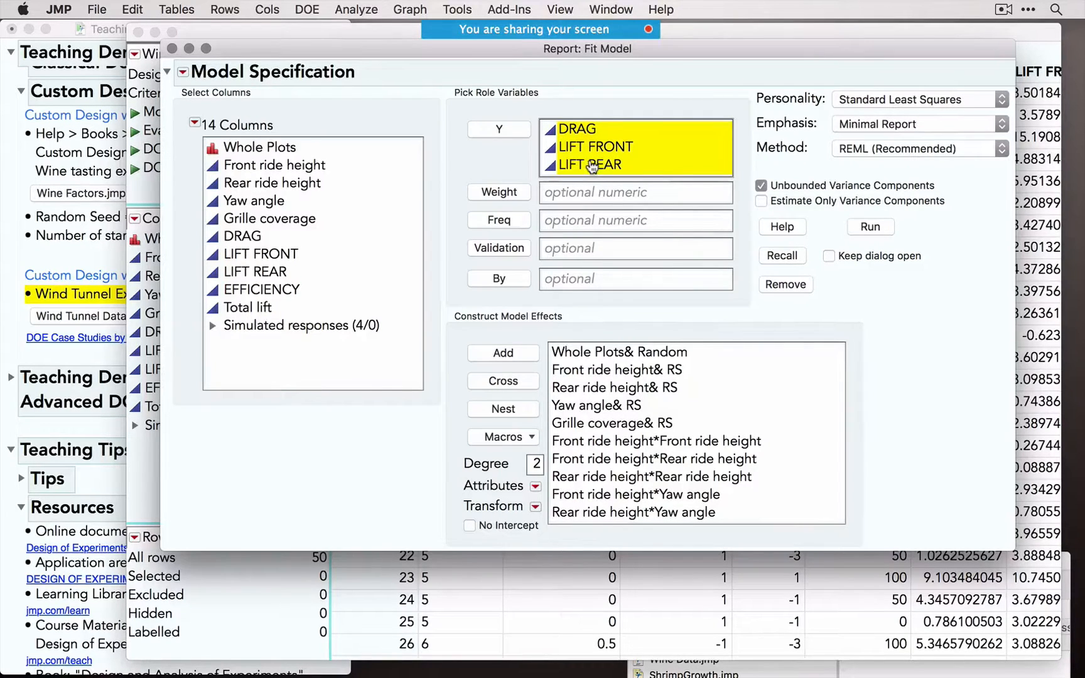
click(796, 289)
click(598, 130)
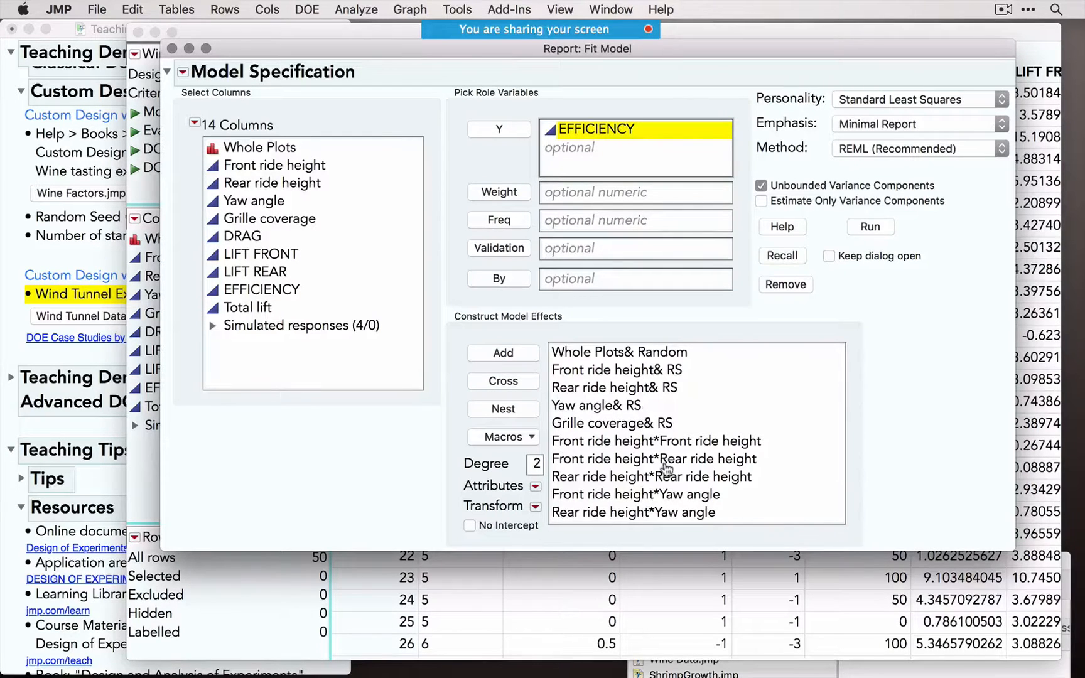
Step: Fit the REML model for EFFICIENCY, examine its effects, parameter estimates and variance components, and close the report and Wind Tunnel Data table
scroll(667, 470, down, 3)
scroll(666, 470, up, 3)
click(870, 228)
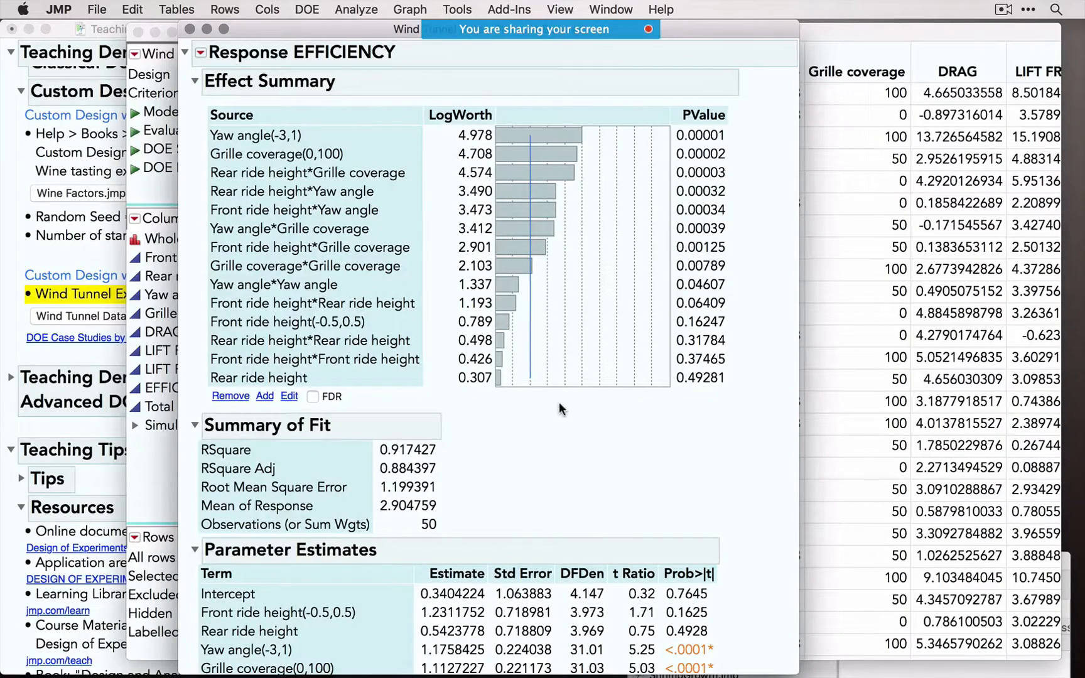
scroll(560, 404, down, 10)
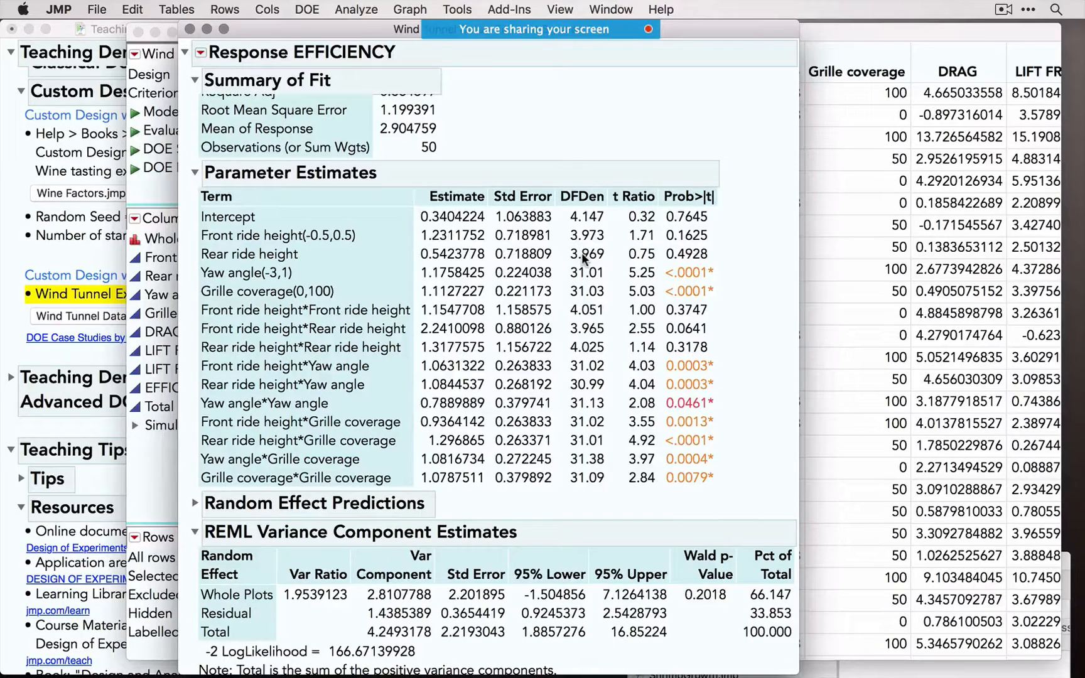
mouse_move(582, 257)
click(190, 28)
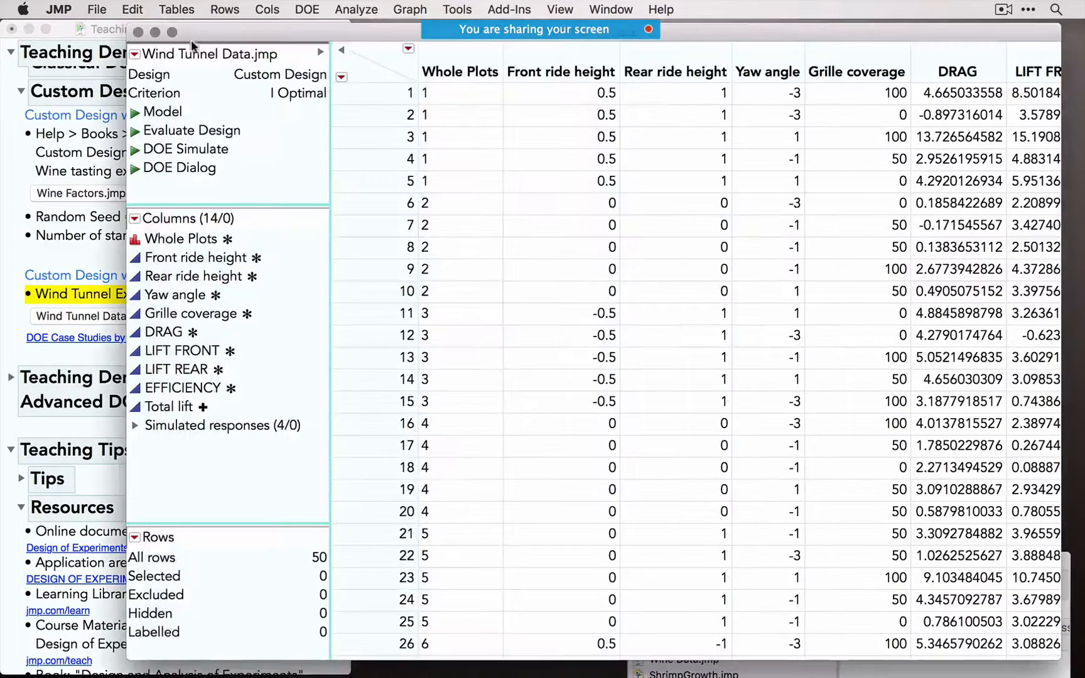
click(138, 29)
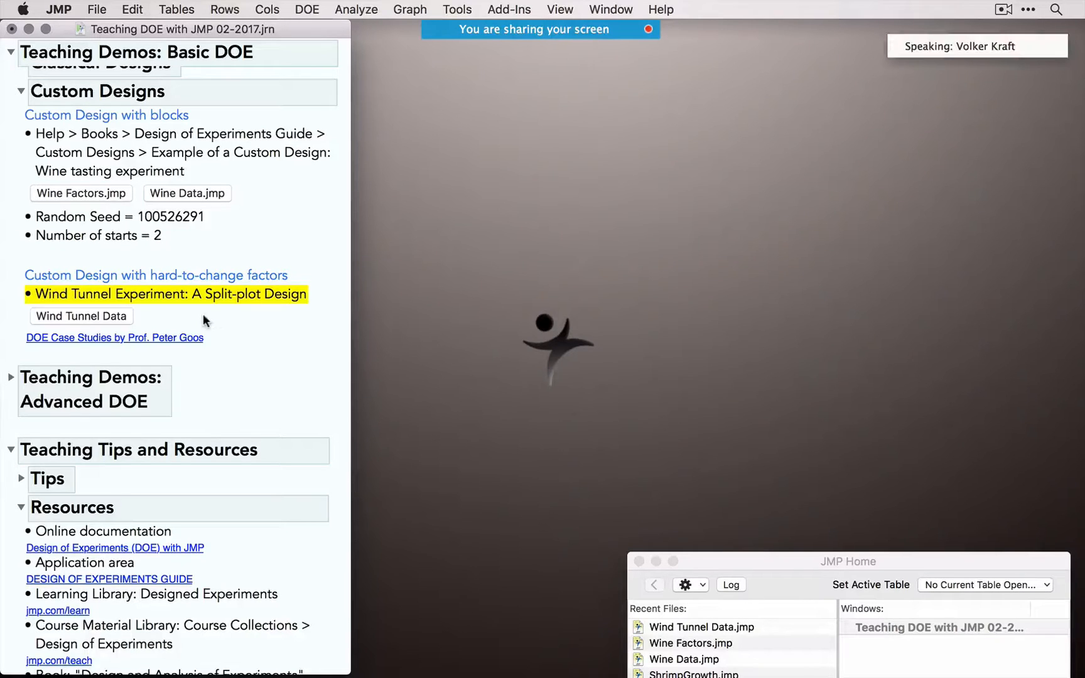
Step: Open the linked DOE Case Studies webcast page in Safari, browse to the Wind Tunnel split-plot case study, and close the page
click(166, 337)
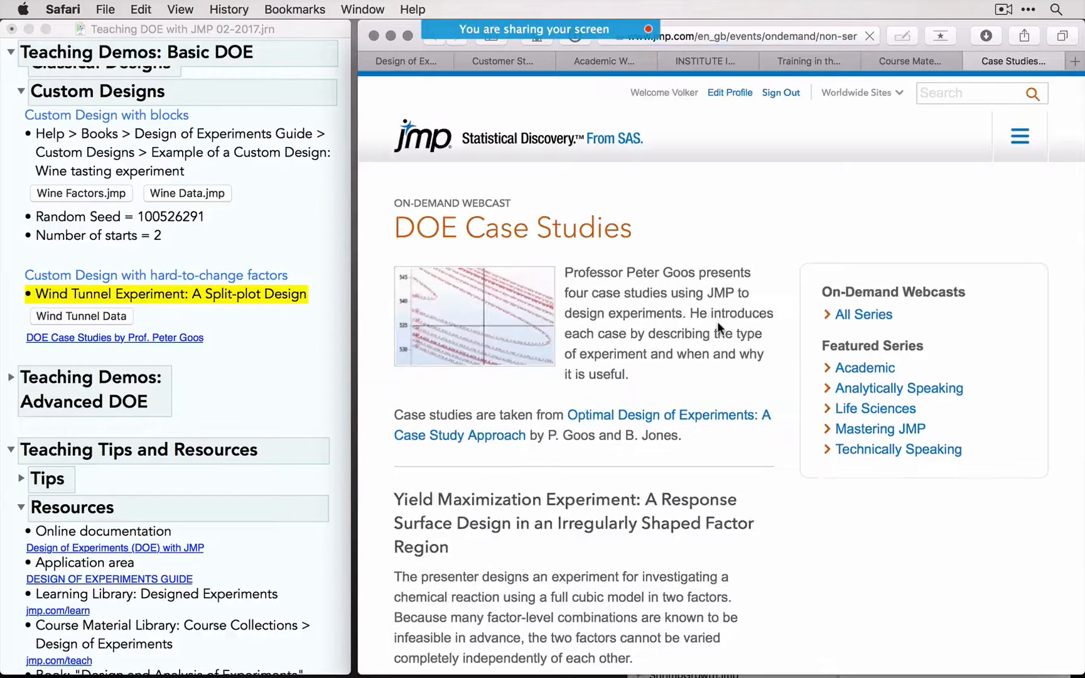
scroll(758, 513, down, 6)
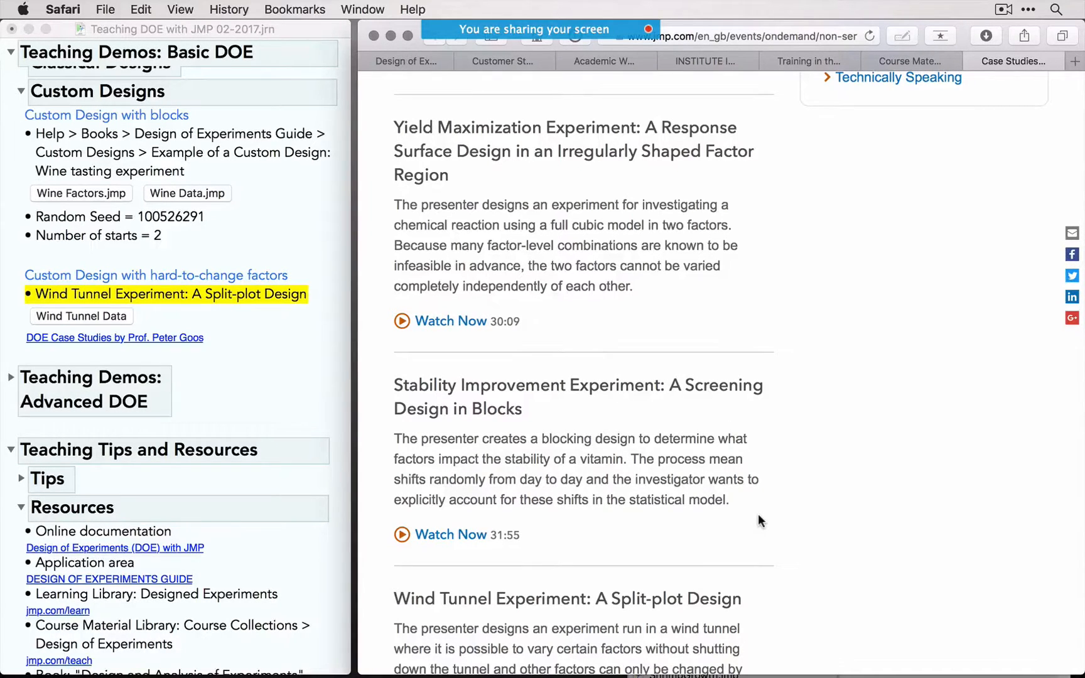
scroll(758, 513, down, 4)
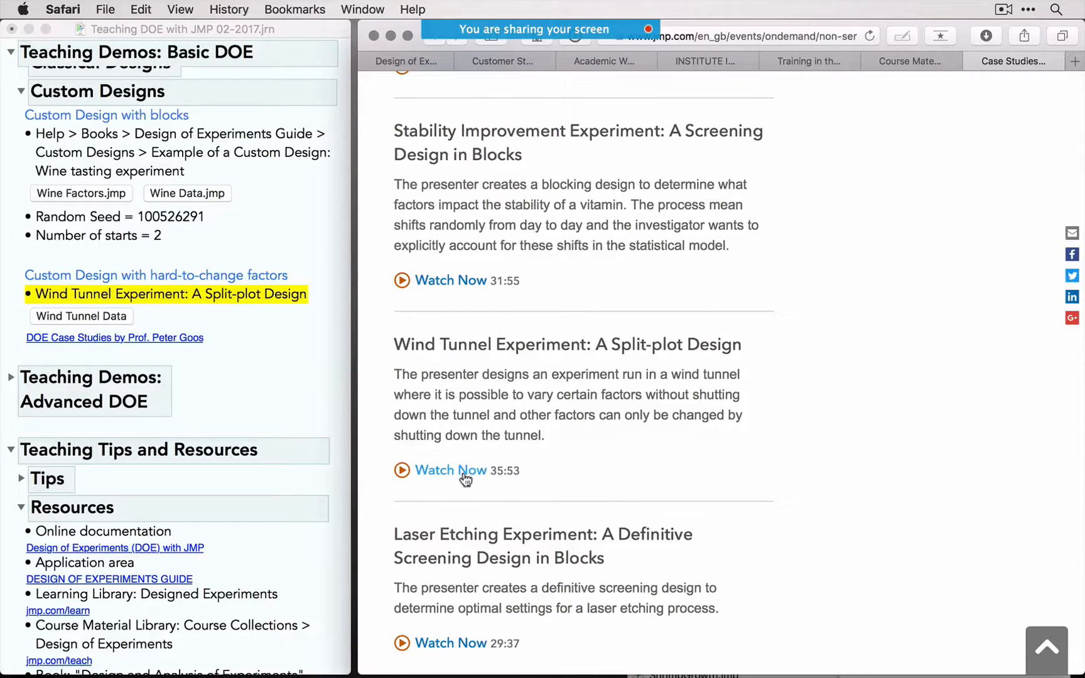
click(391, 35)
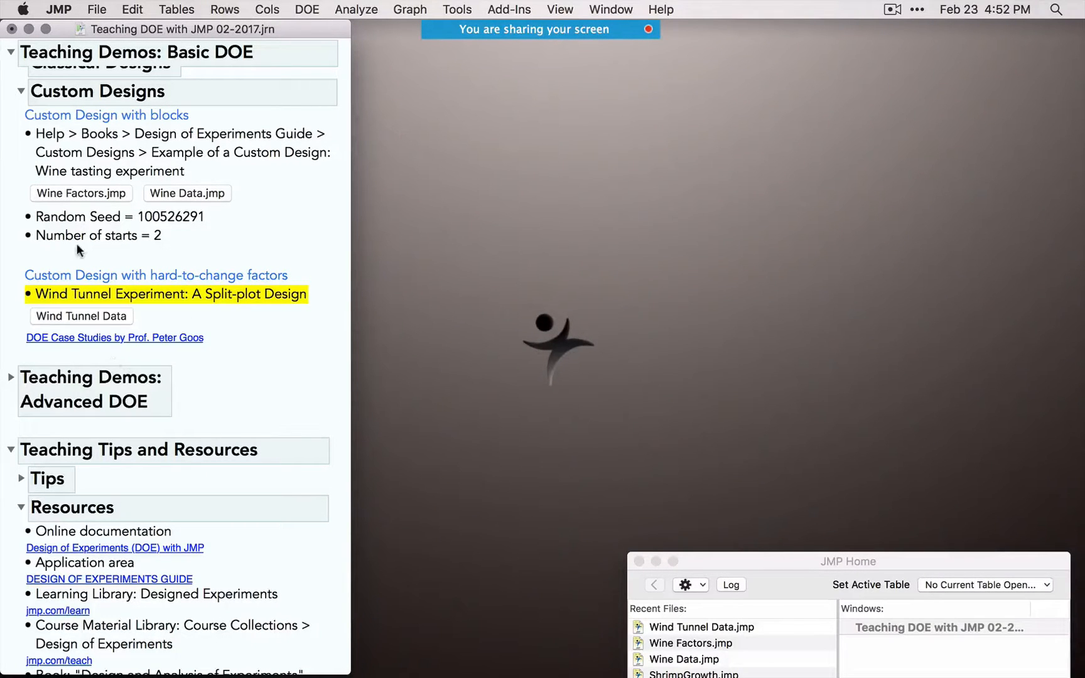
Step: Unhighlight the Wind Tunnel Experiment item and collapse the Custom Designs and Teaching Demos: Basic DOE sections of the journal
click(165, 296)
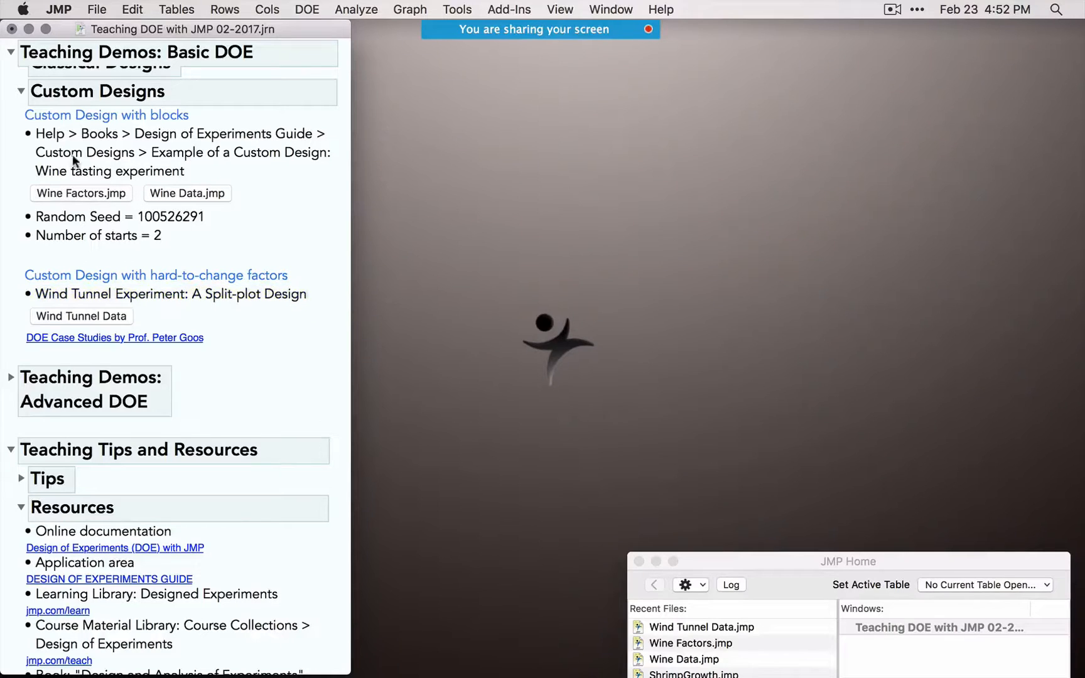
click(20, 91)
scroll(129, 171, up, 5)
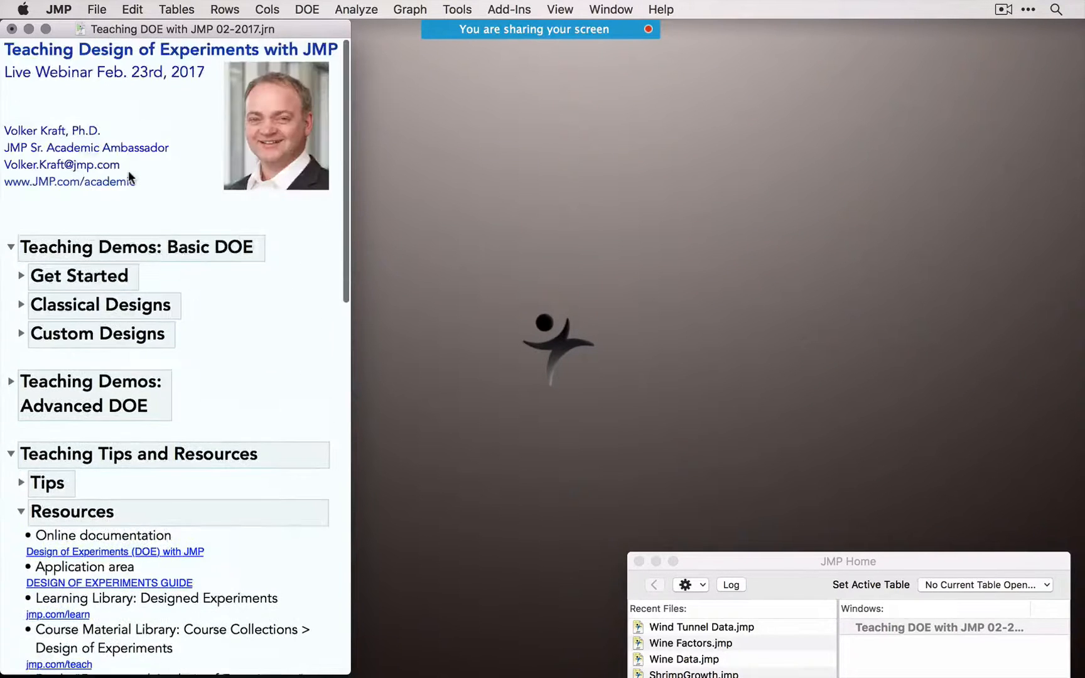
click(11, 246)
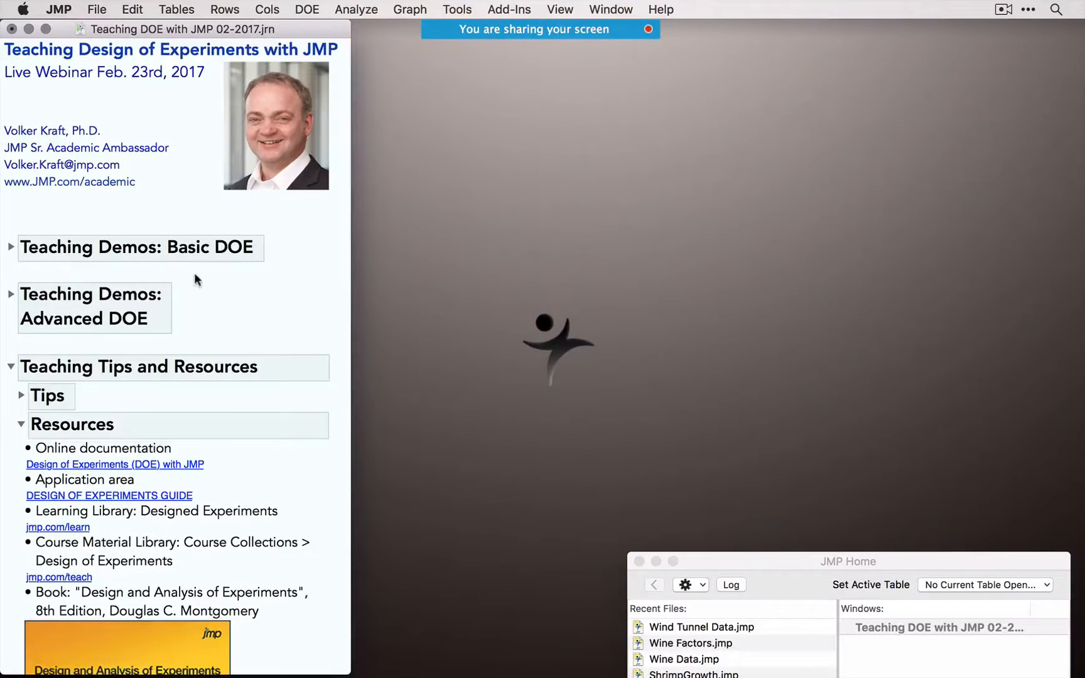
Step: Expand Modern Designs under Teaching Demos: Advanced DOE and highlight the Info Kit item on teaching design of experiments in chemistry
scroll(285, 283, down, 4)
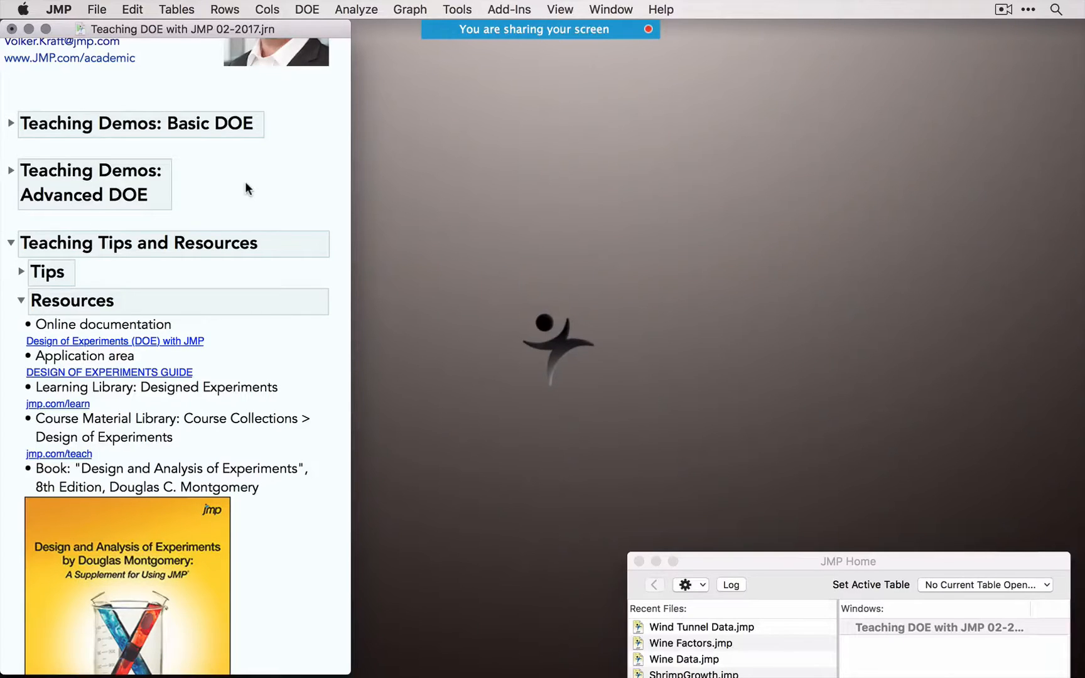
click(11, 170)
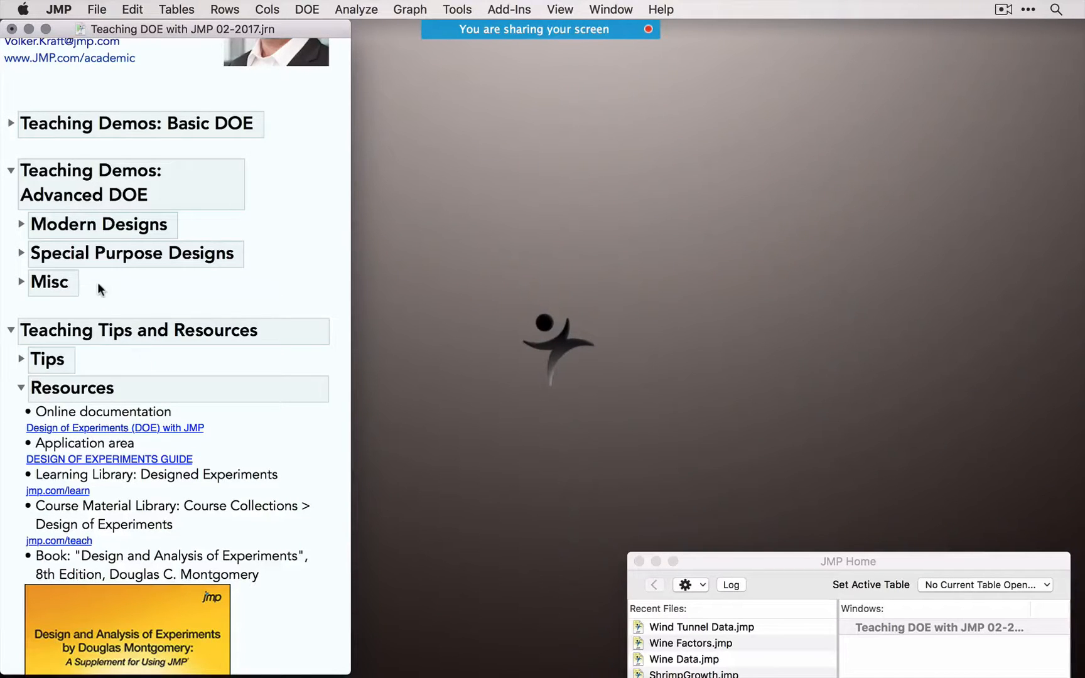
click(19, 225)
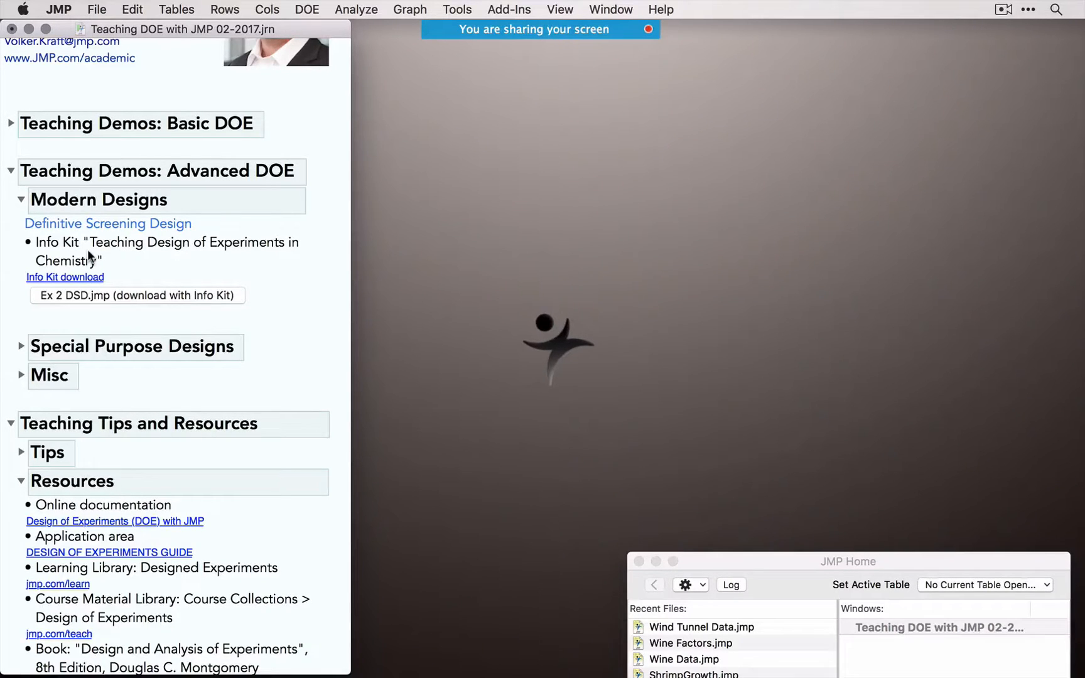
click(167, 247)
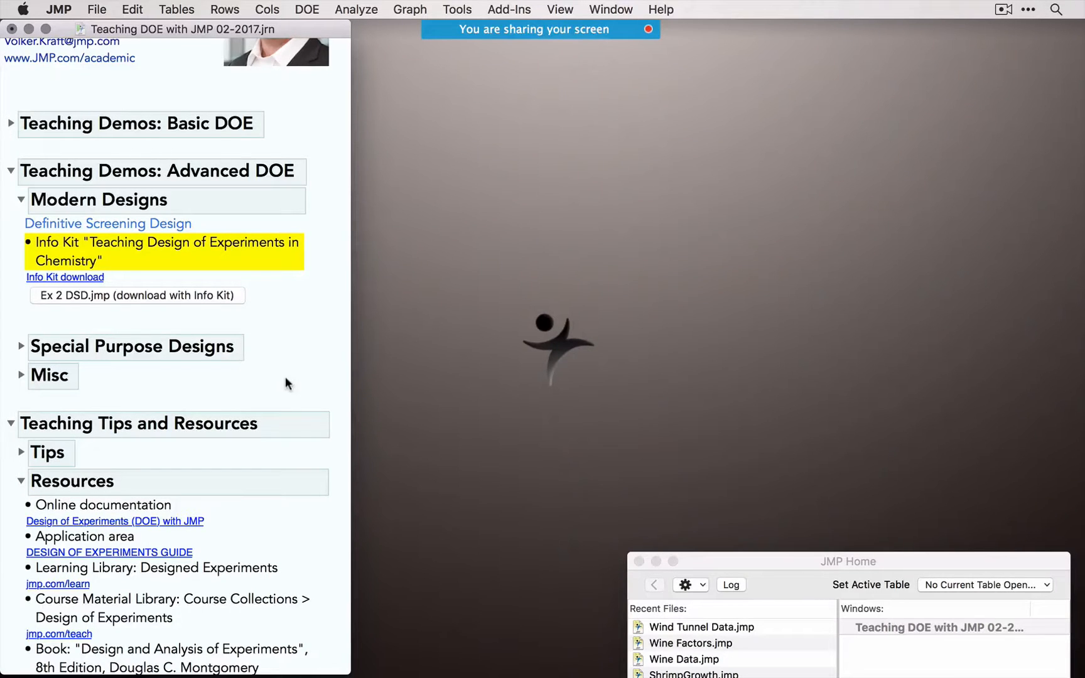
Step: Open the Ex 2 DSD.jmp data table and highlight its Design property and the Yield response column
click(128, 294)
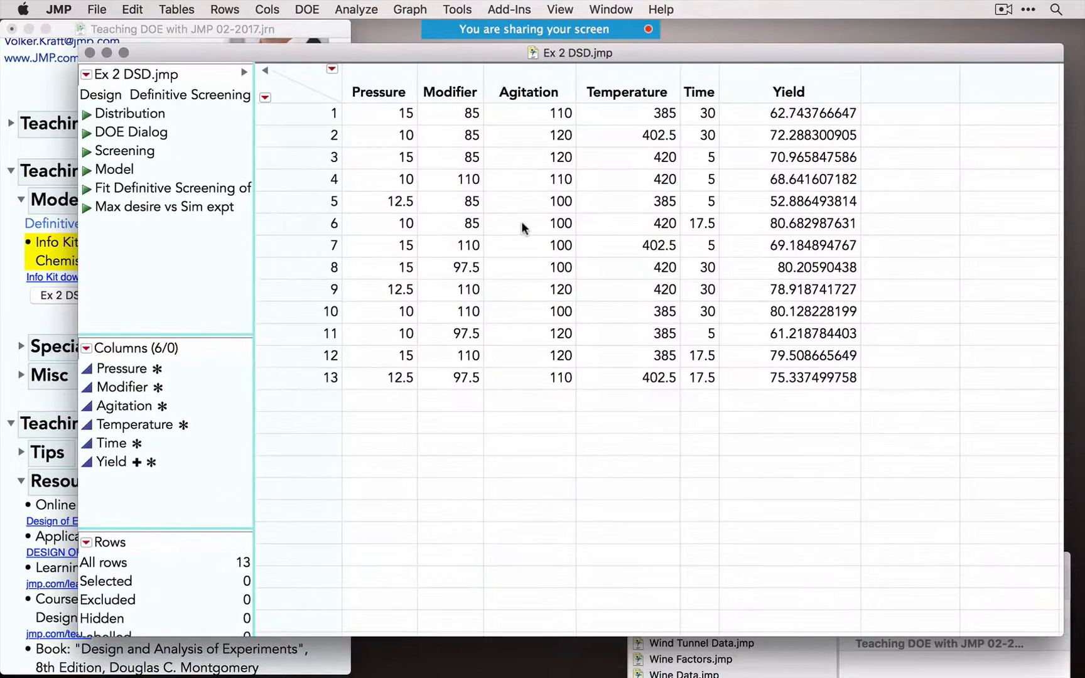
click(199, 97)
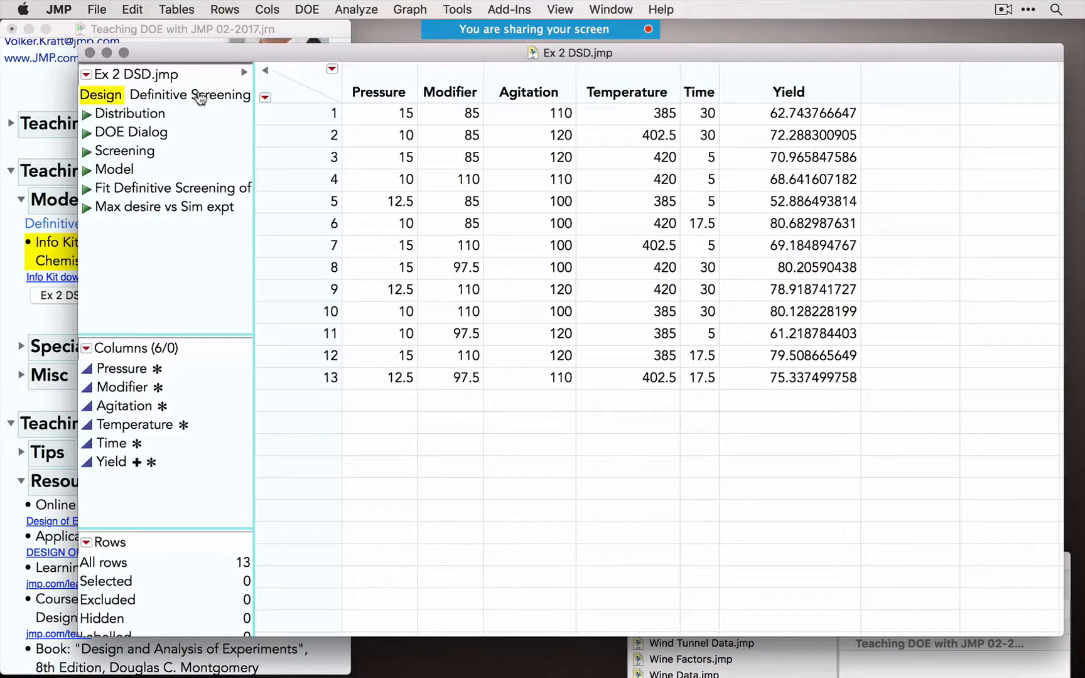
click(812, 89)
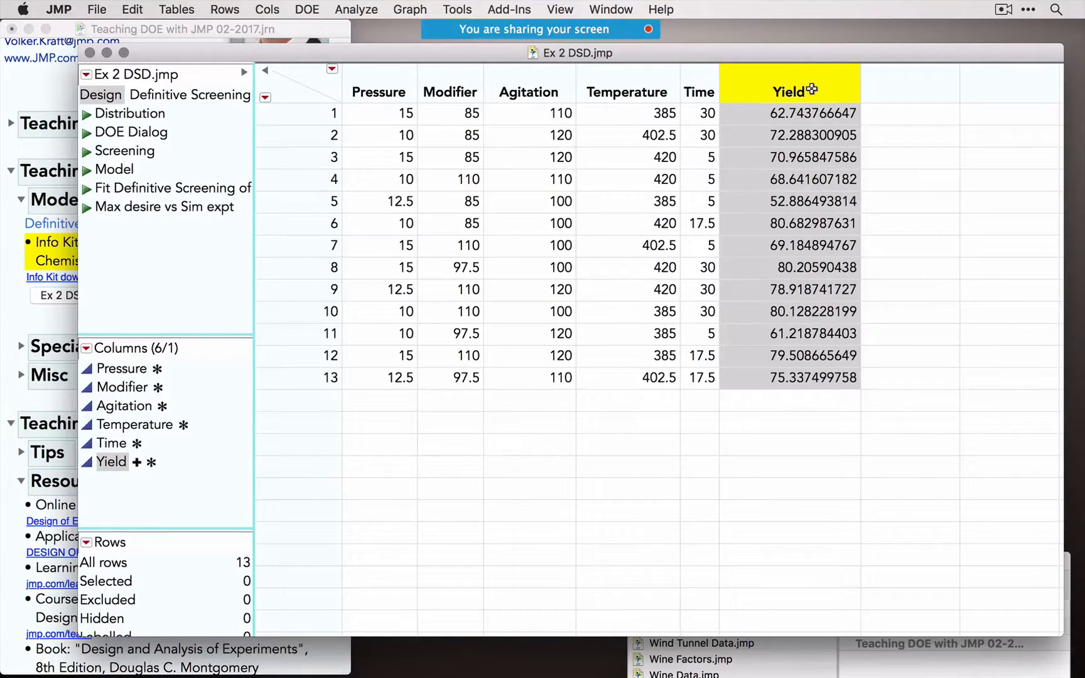
Step: Run the saved Distribution script, compare the factor and Yield distributions across the high, middle and low Temperature levels, and close the report
click(87, 114)
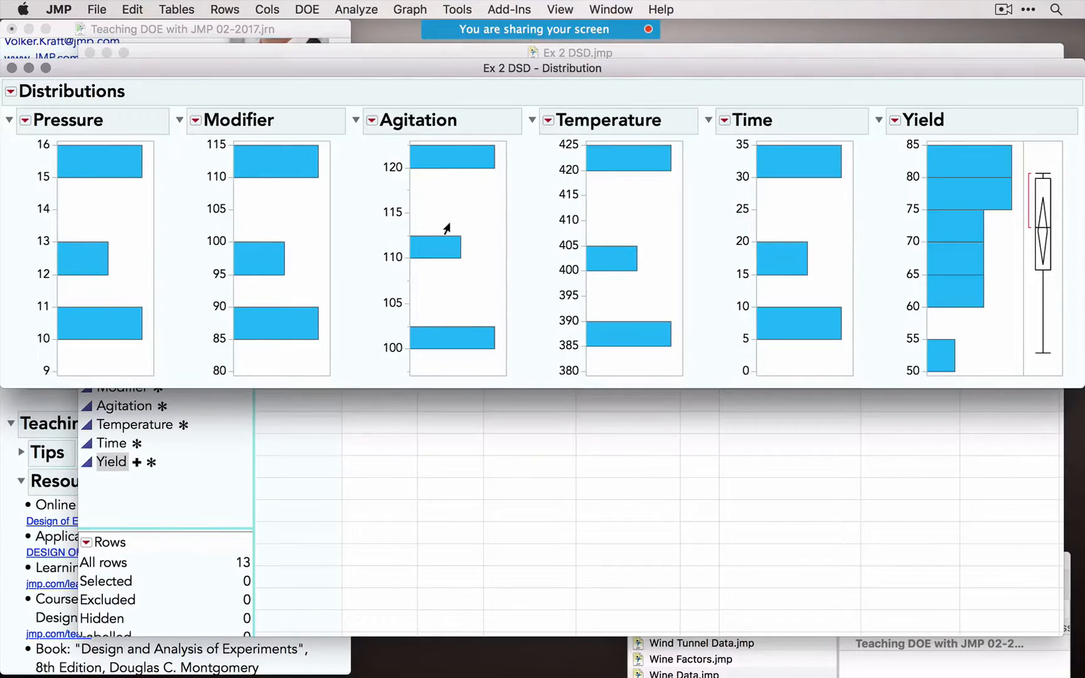
click(618, 157)
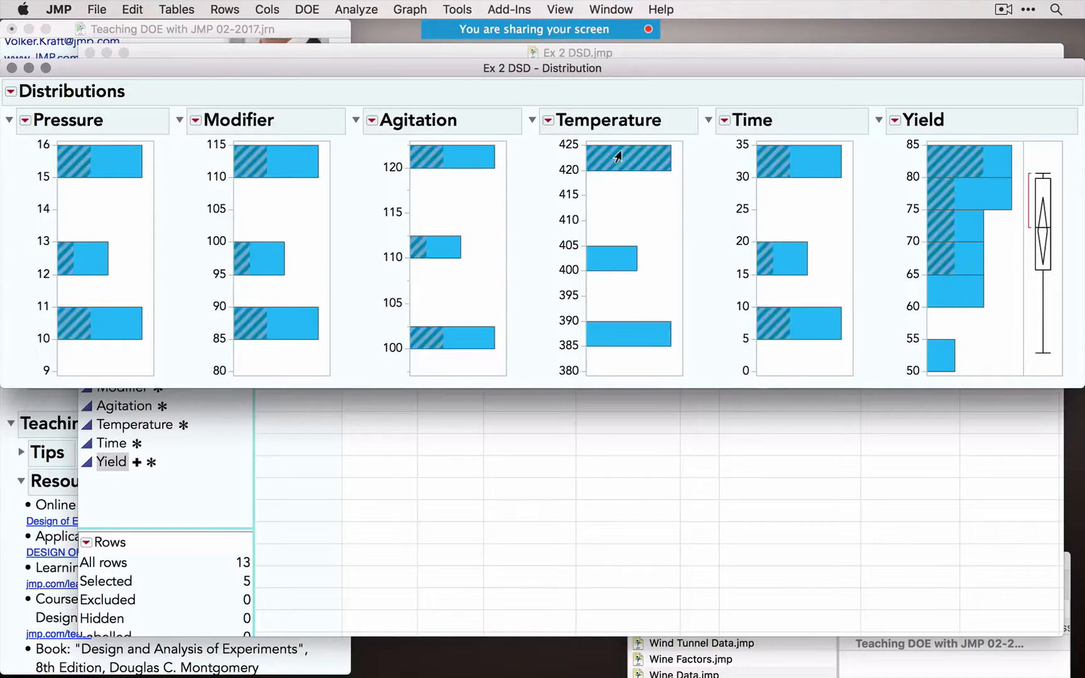
click(613, 256)
click(615, 328)
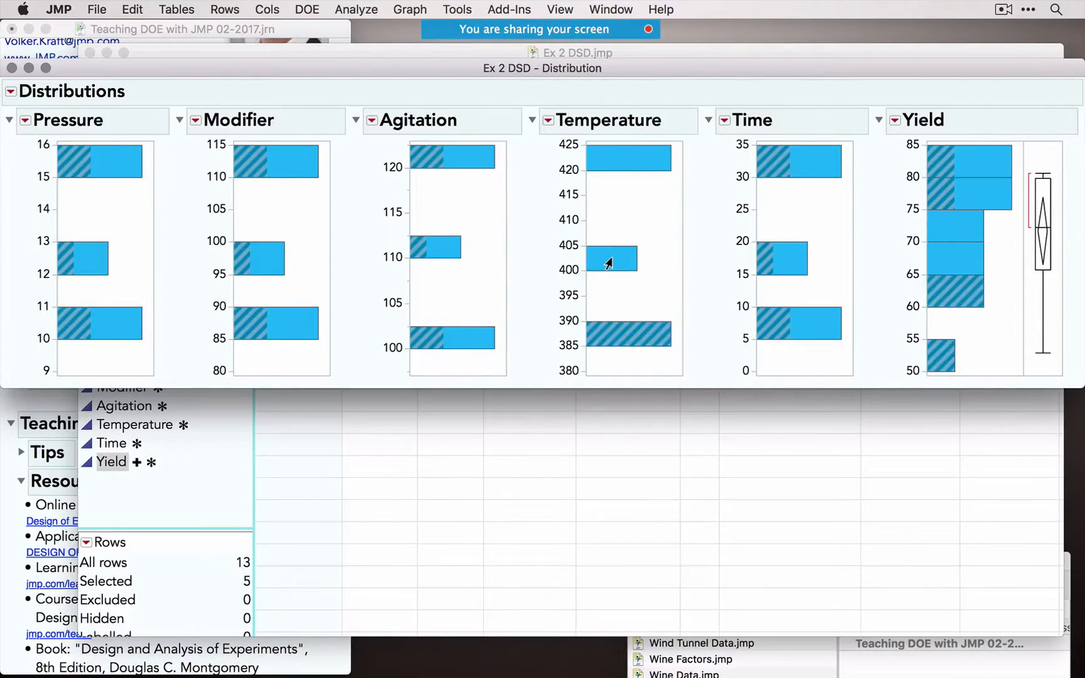
click(608, 262)
click(604, 163)
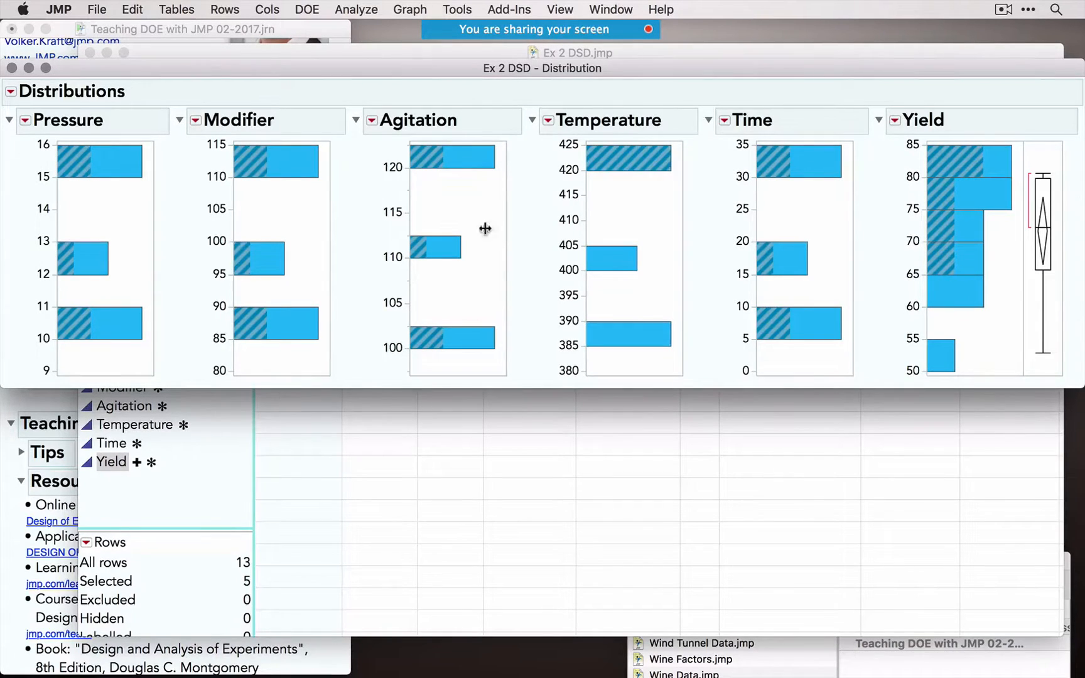
click(11, 68)
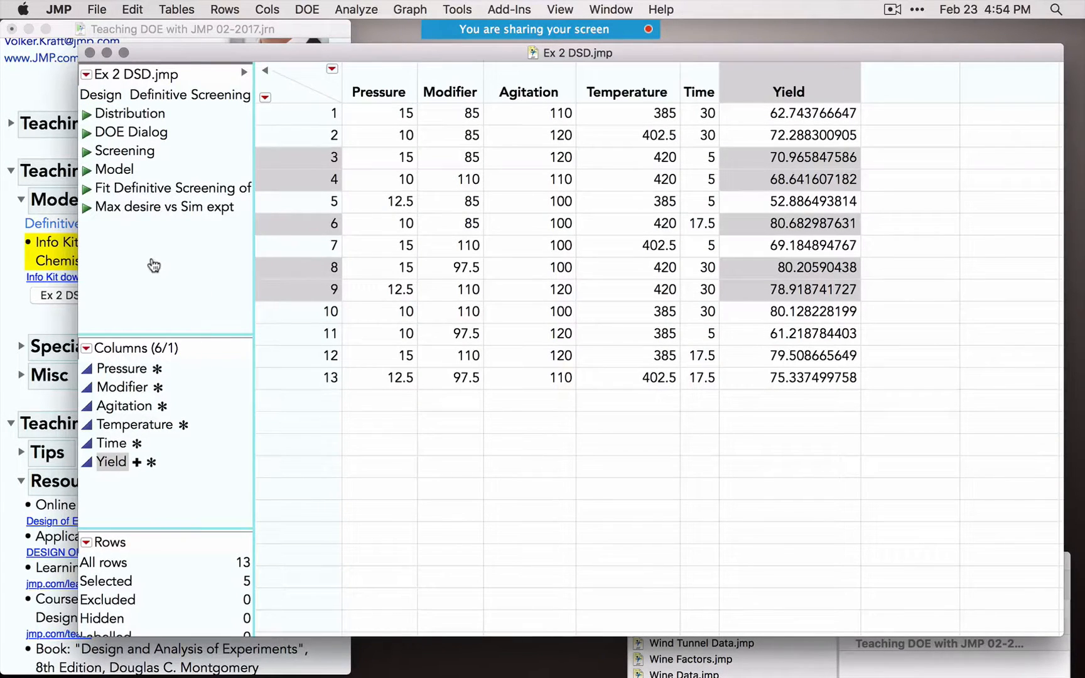
Step: Run the DOE Dialog script for the definitive screening design and expand Color Map on Correlations under Design Evaluation
click(86, 134)
scroll(418, 445, down, 10)
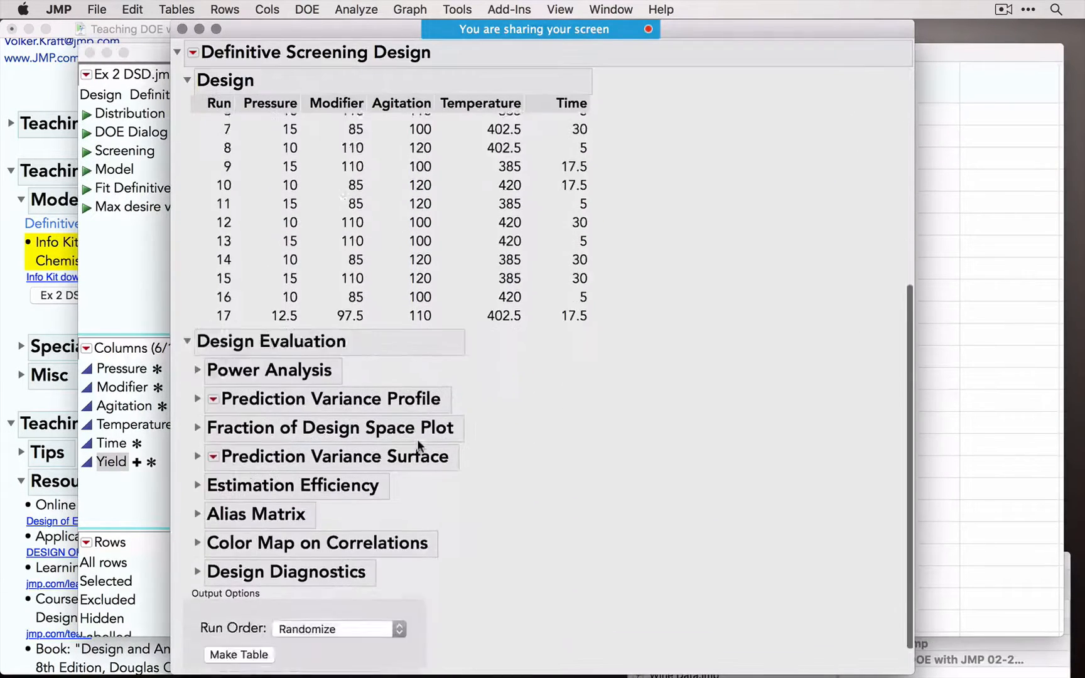
scroll(417, 444, down, 2)
click(198, 501)
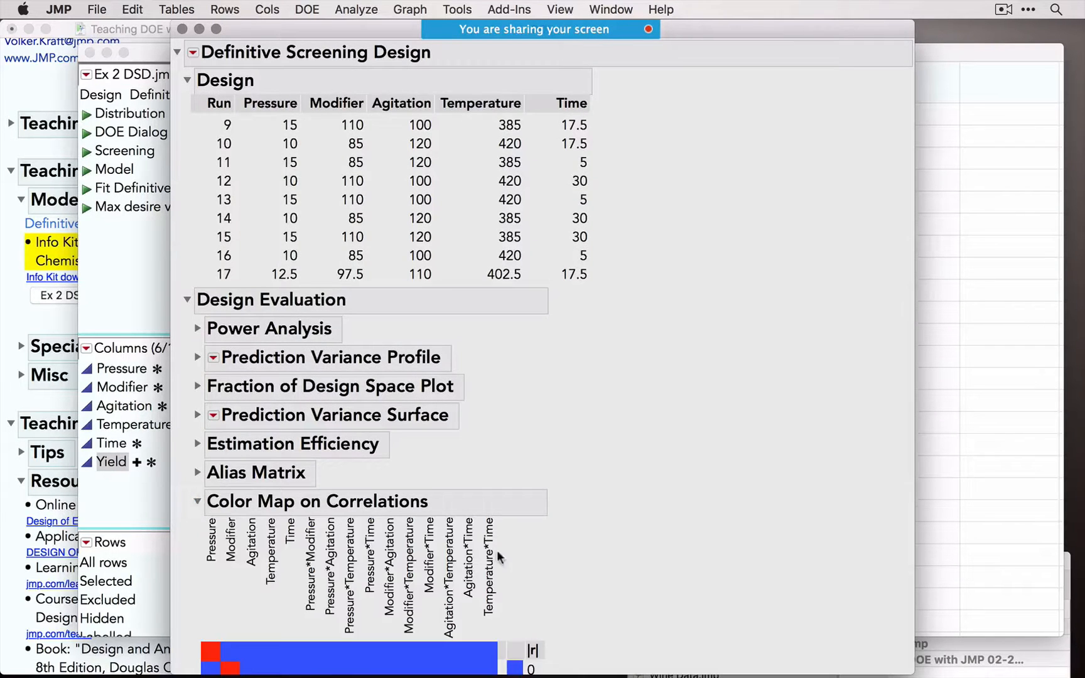
scroll(497, 557, down, 10)
scroll(289, 380, up, 1)
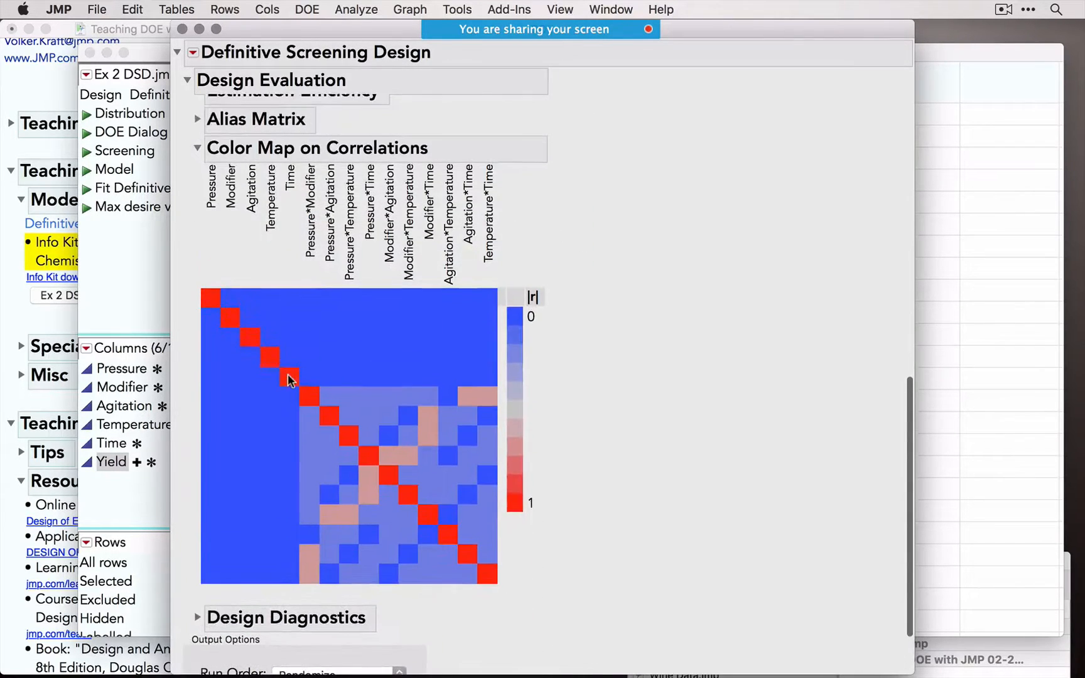
Step: Mark the main-effect rows and outline their correlations with the two-factor interactions on the color map, and clear the markings
mouse_move(180, 320)
mouse_down()
mouse_move(179, 284)
mouse_move(300, 283)
mouse_move(310, 392)
mouse_move(184, 368)
mouse_move(178, 342)
mouse_up()
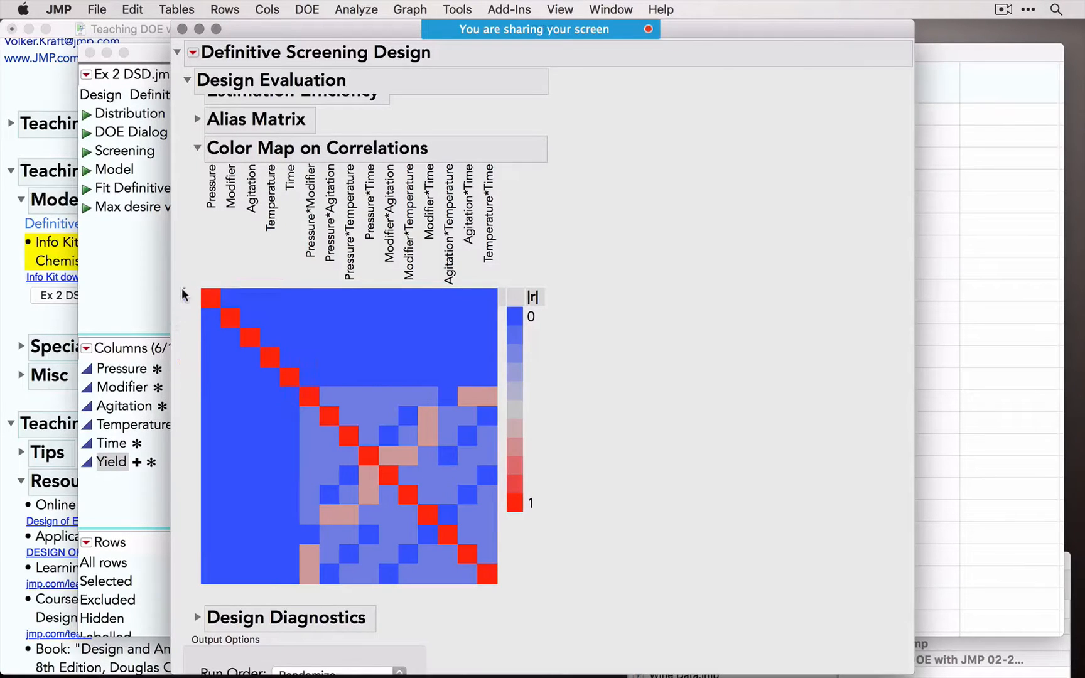
drag(182, 289, 188, 393)
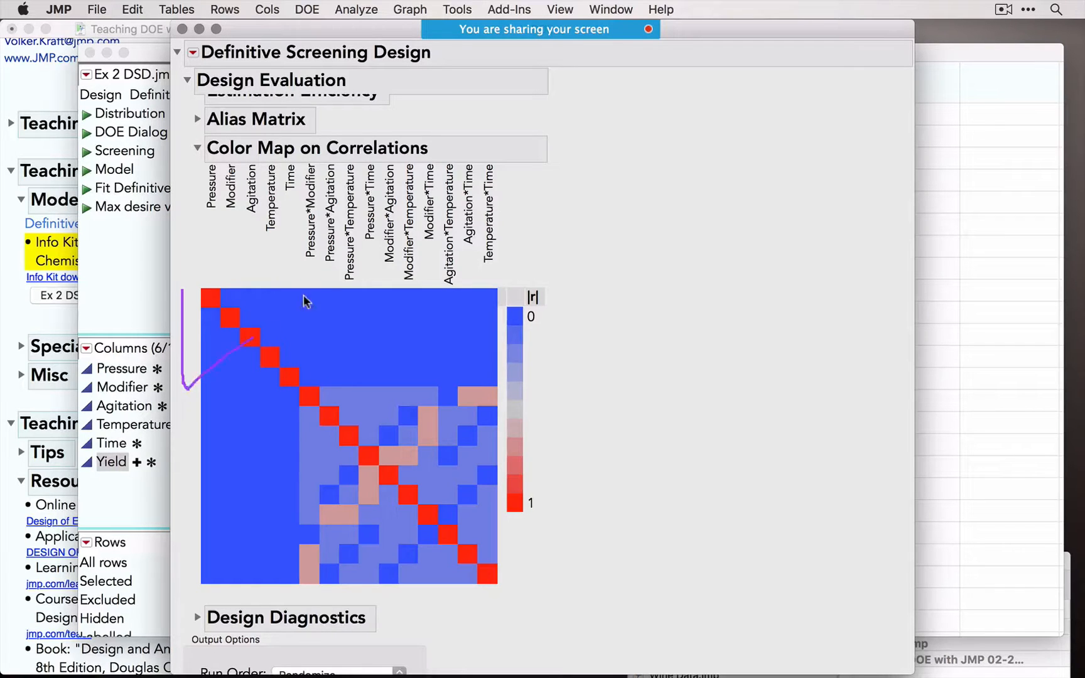
mouse_move(289, 282)
mouse_down()
mouse_move(291, 403)
mouse_move(502, 381)
mouse_move(508, 295)
mouse_move(290, 281)
mouse_up()
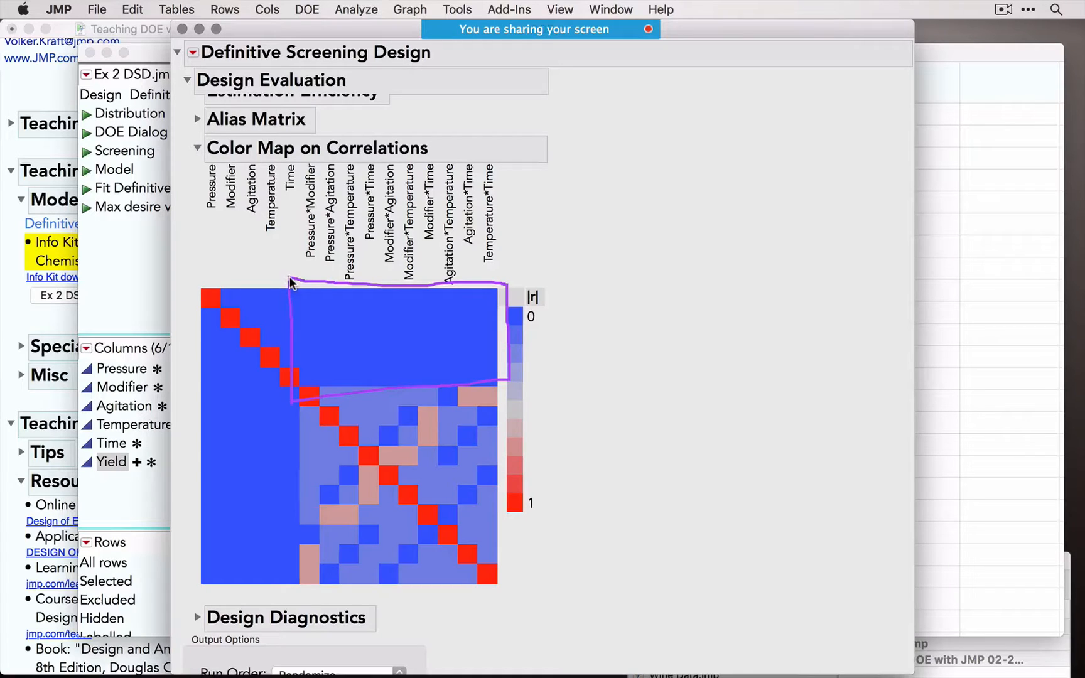
key(Escape)
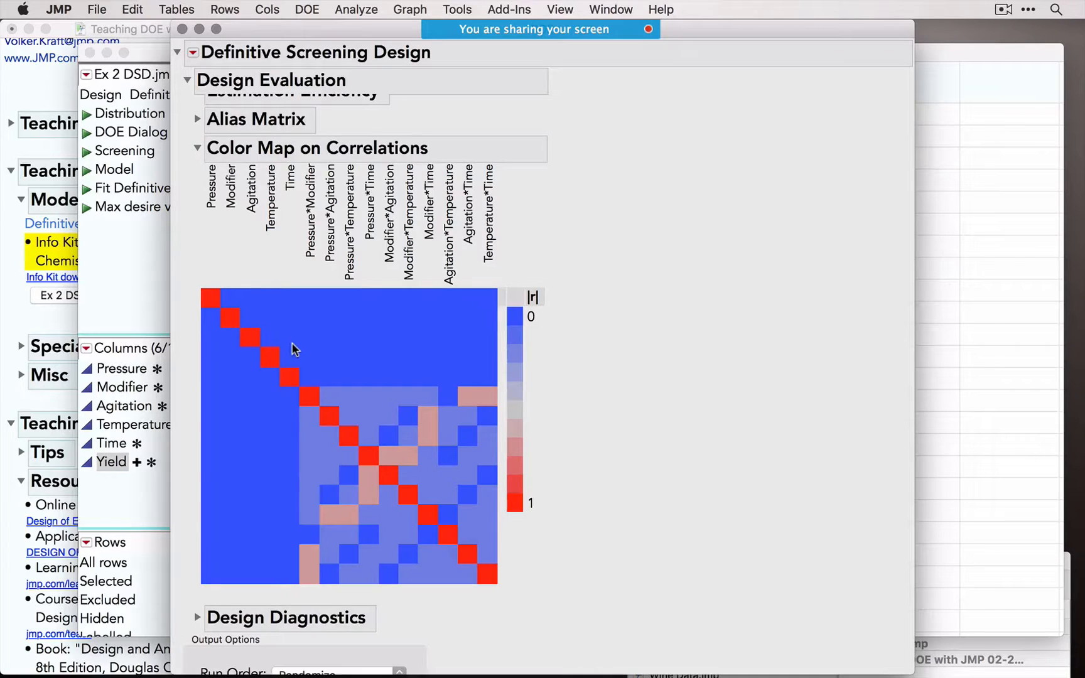
Step: Inspect the Agitation–Time and Temperature–Pressure*Temperature correlations on the color map and close the Definitive Screening Design window
mouse_move(295, 350)
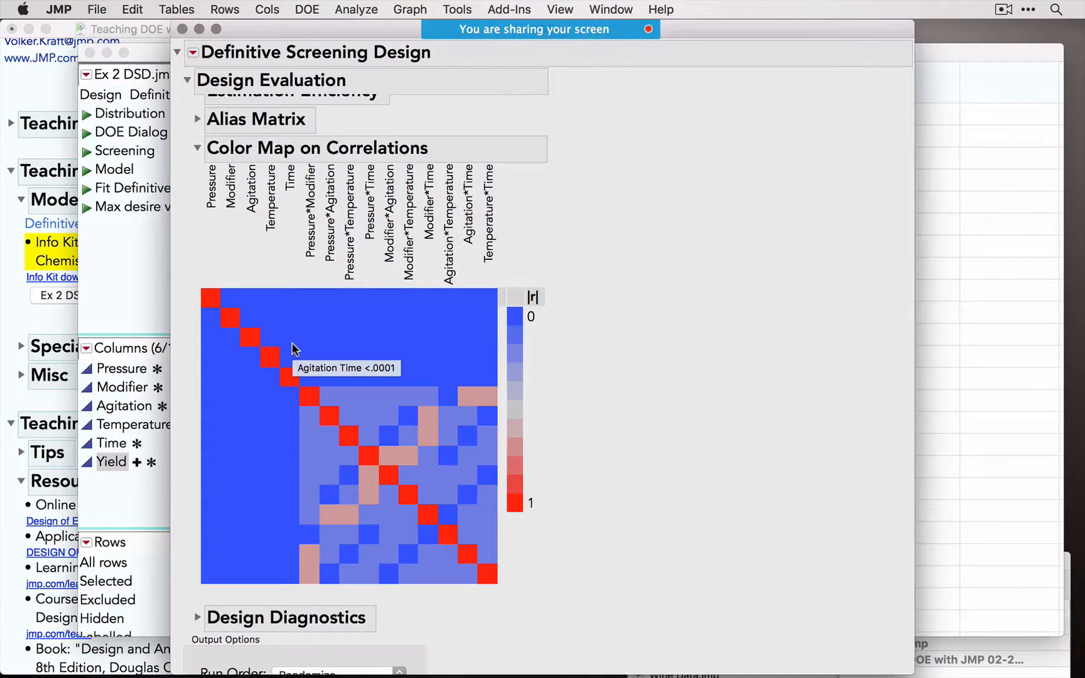
mouse_move(350, 352)
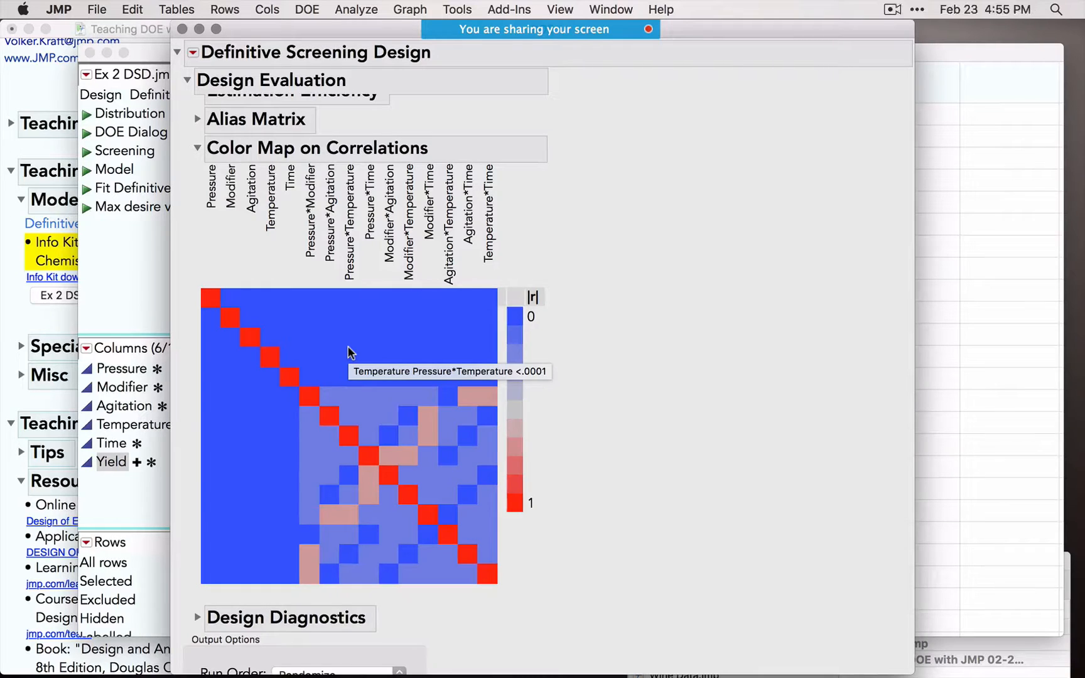
click(183, 29)
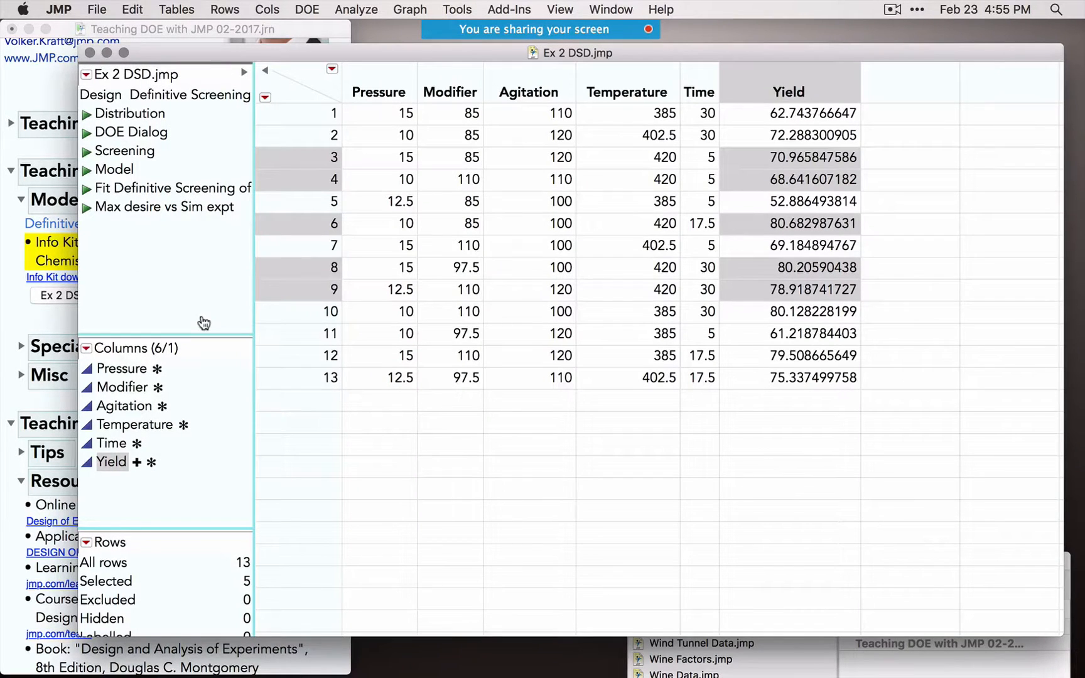
Step: Run the saved Fit Definitive Screening script for Yield and review the combined model estimates, Main Effects Plot and Prediction Profiler
click(87, 192)
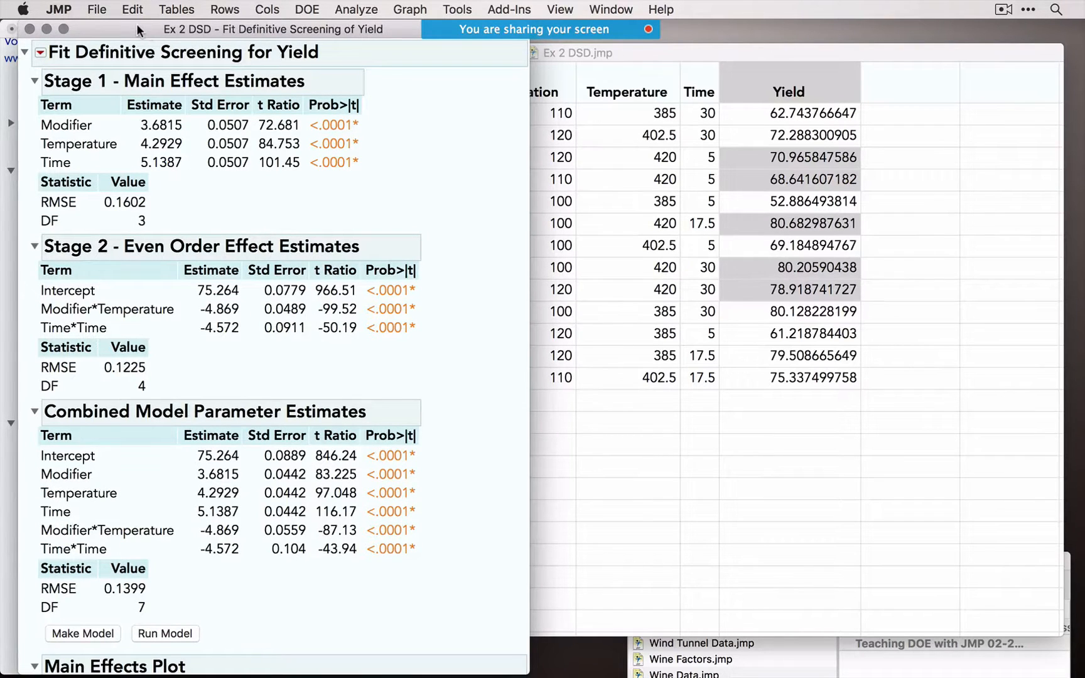
drag(137, 27, 257, 42)
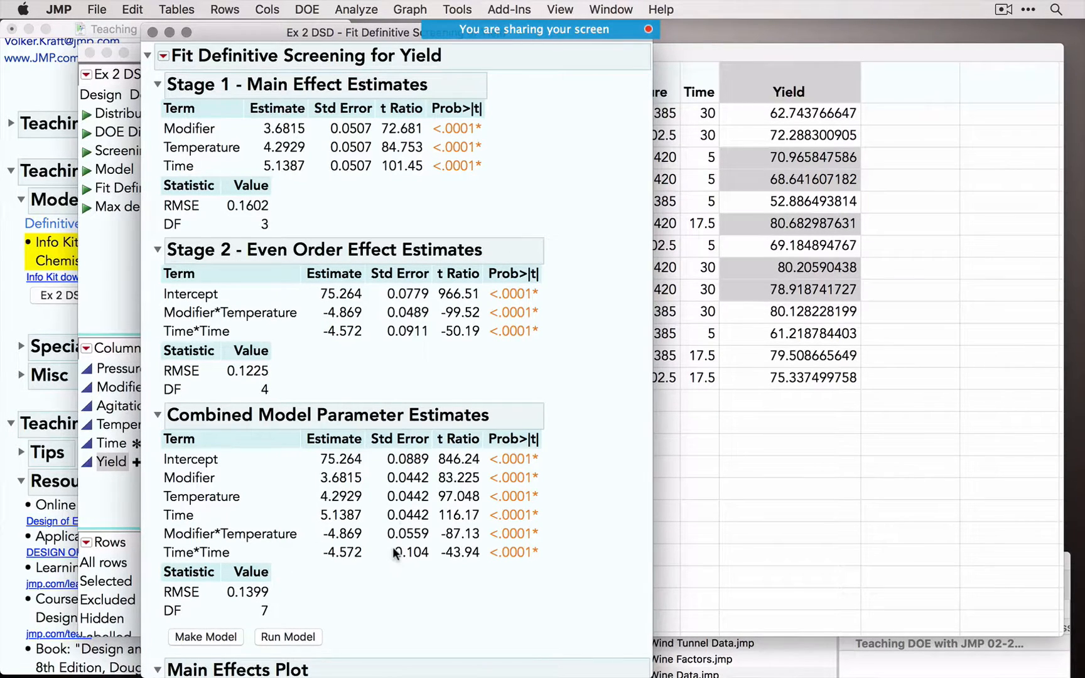
scroll(394, 553, down, 10)
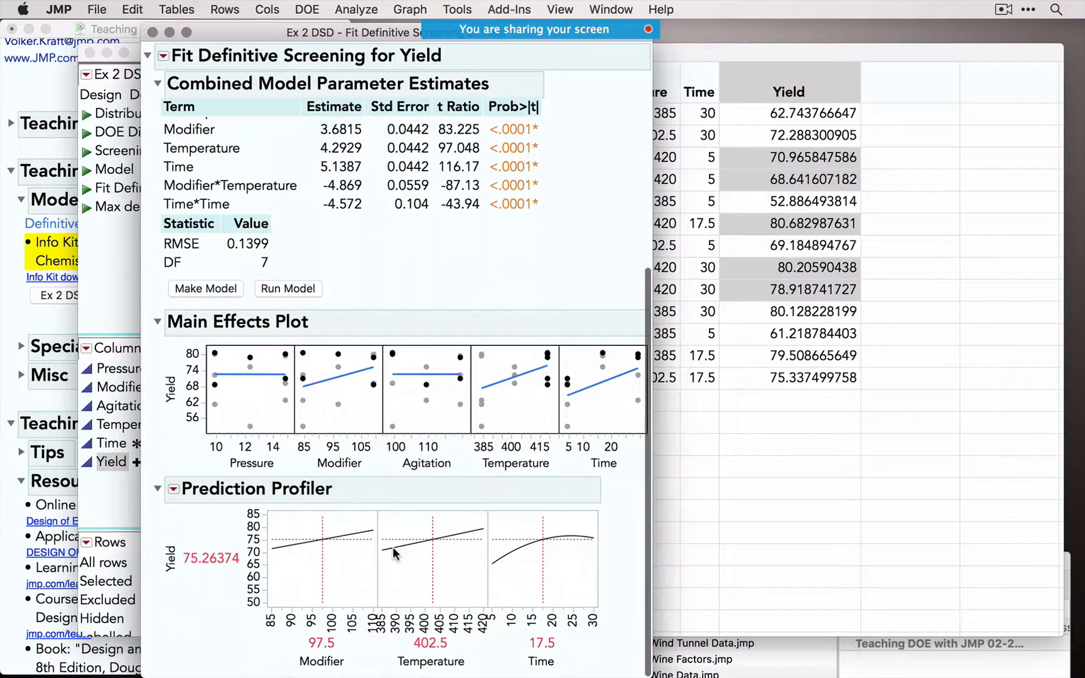
scroll(203, 166, up, 1)
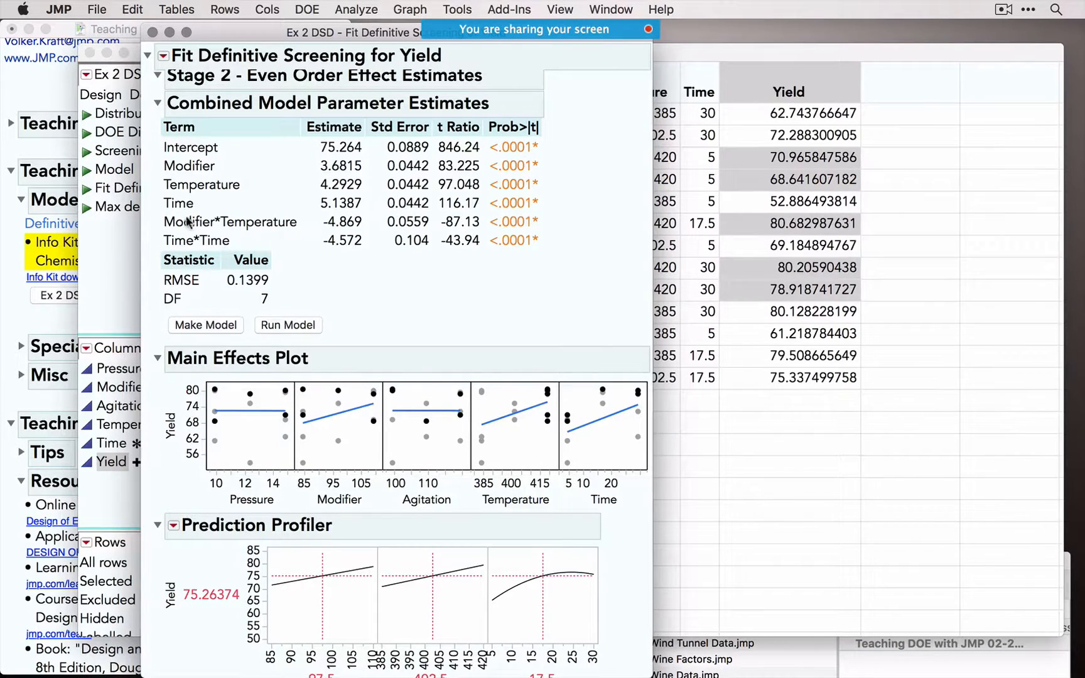
scroll(377, 317, down, 2)
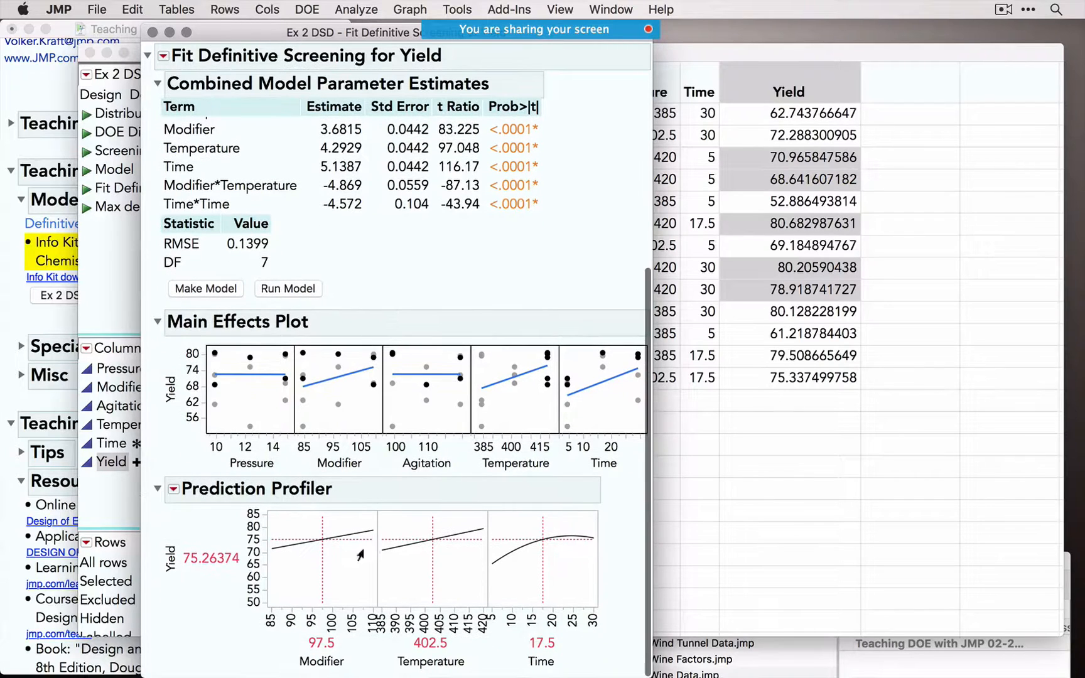
Step: Set Temperature to 394.15 in the Prediction Profiler, optimize the factor settings for maximum Yield, and close the report
drag(429, 568, 404, 590)
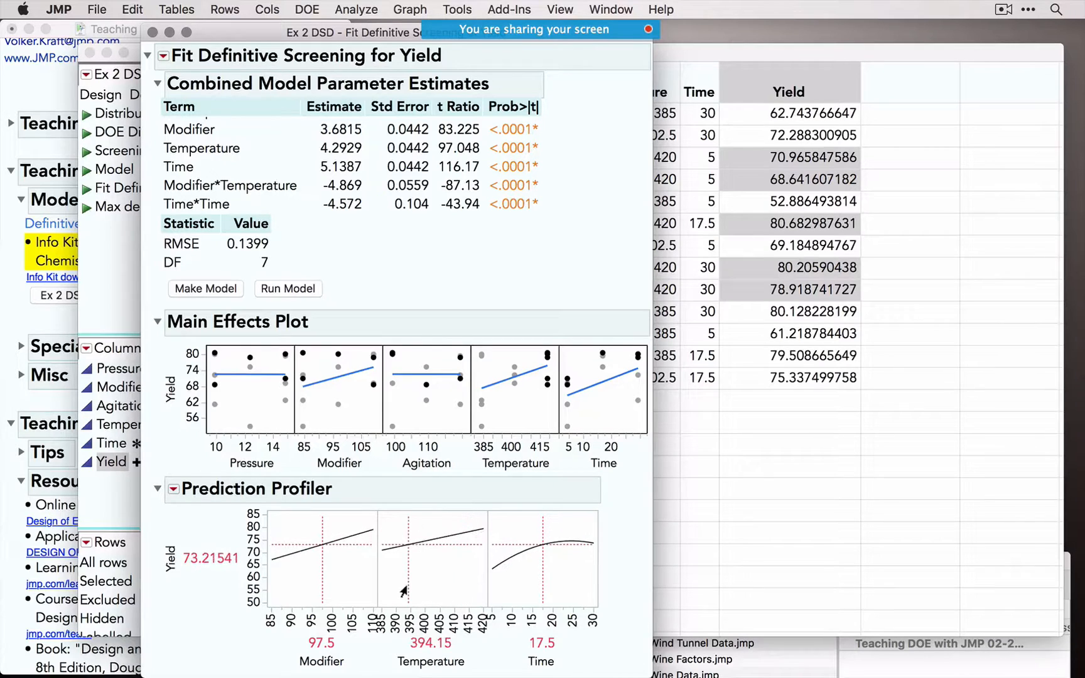
click(172, 489)
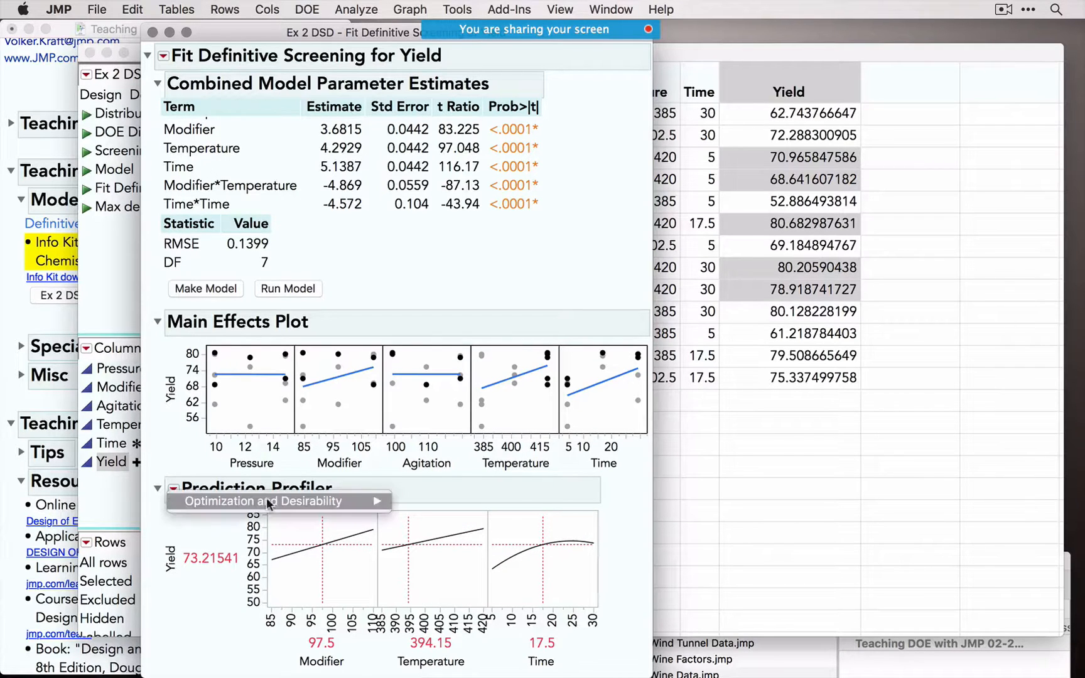
mouse_move(361, 503)
click(444, 503)
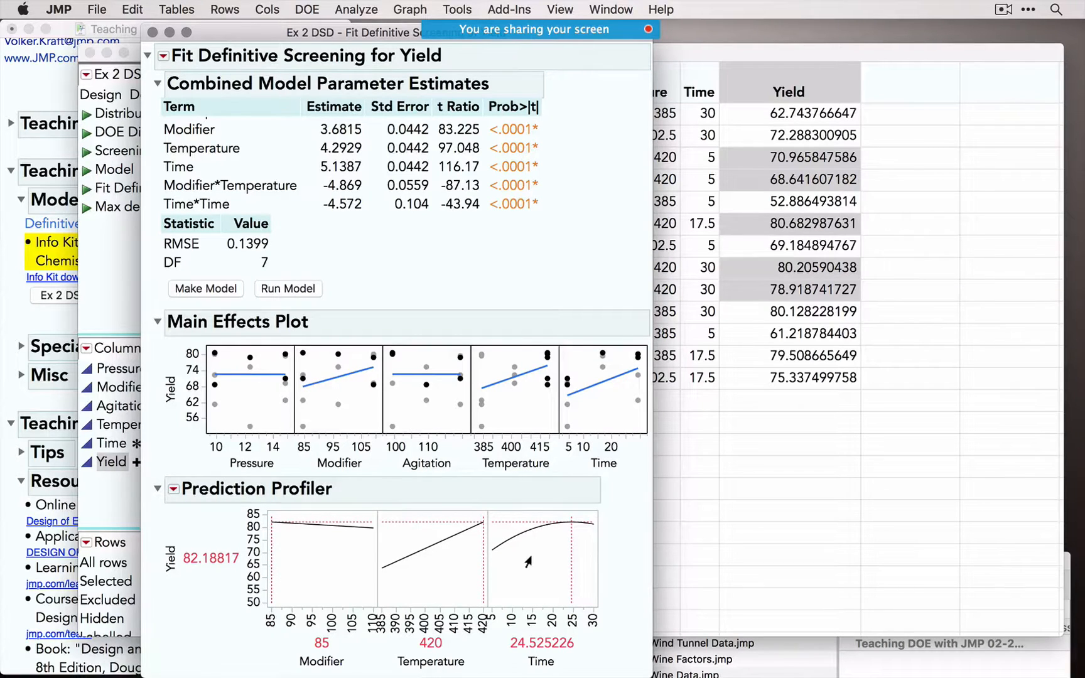
mouse_move(246, 661)
mouse_down()
mouse_move(512, 600)
mouse_move(526, 676)
mouse_up()
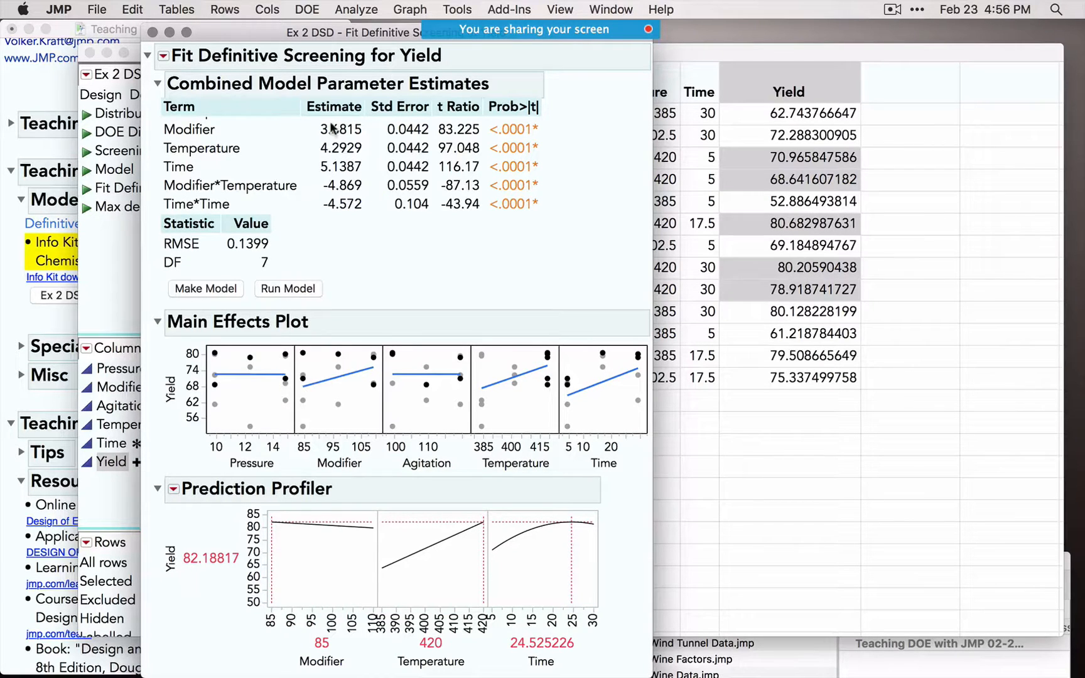
click(152, 32)
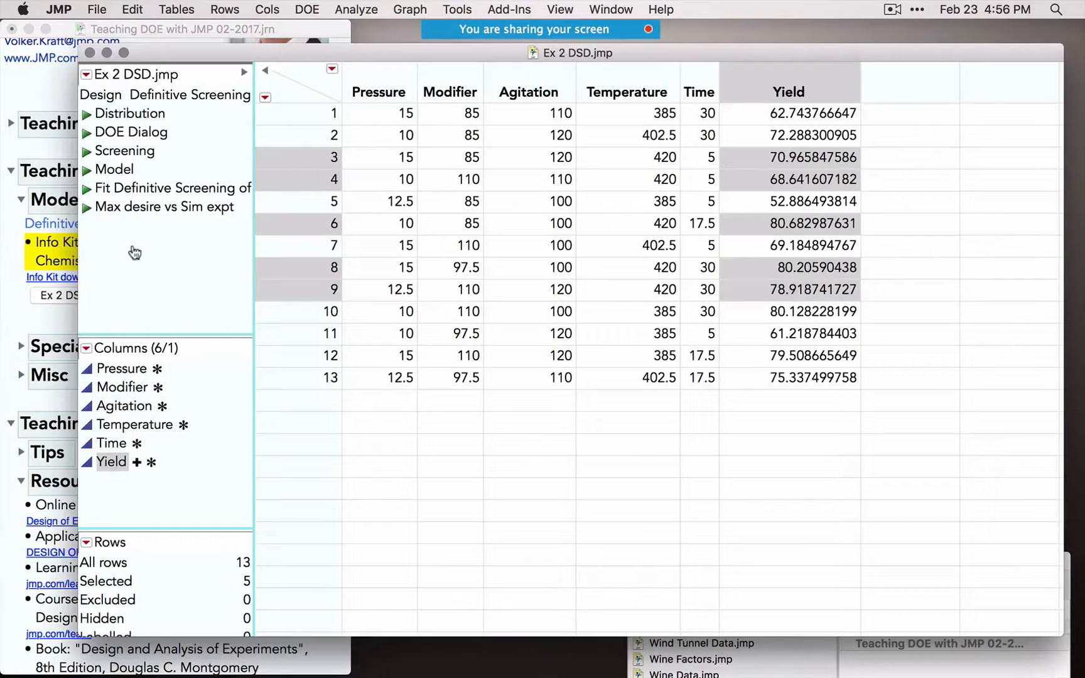
Step: Clear the row and column selections in Ex 2 DSD.jmp and close the data table
click(293, 101)
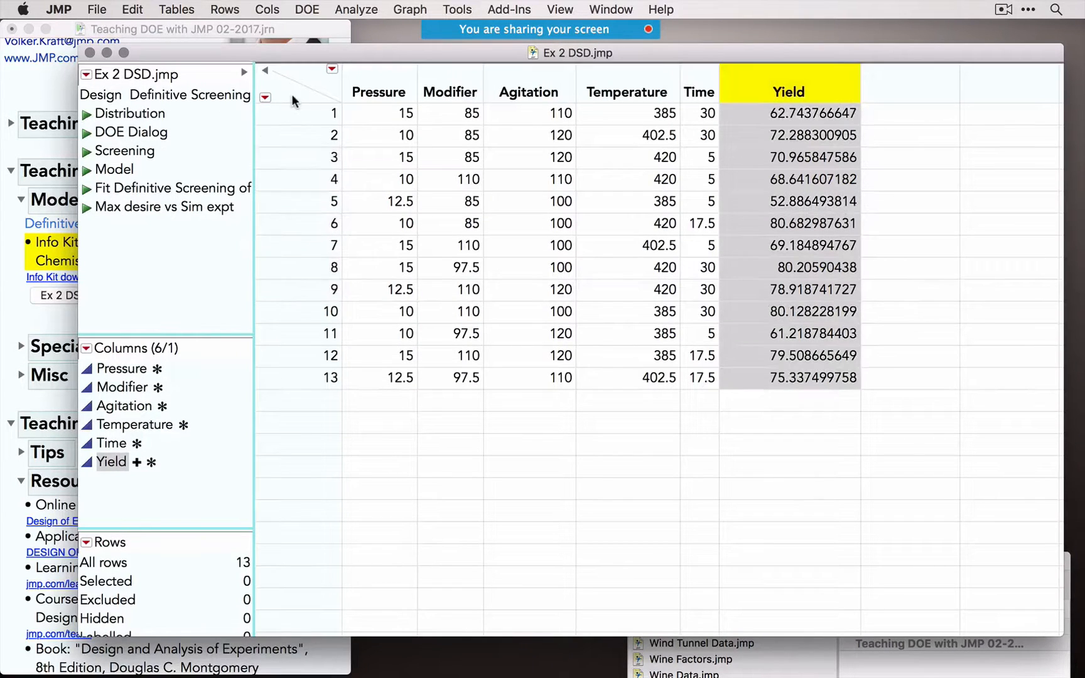
click(319, 86)
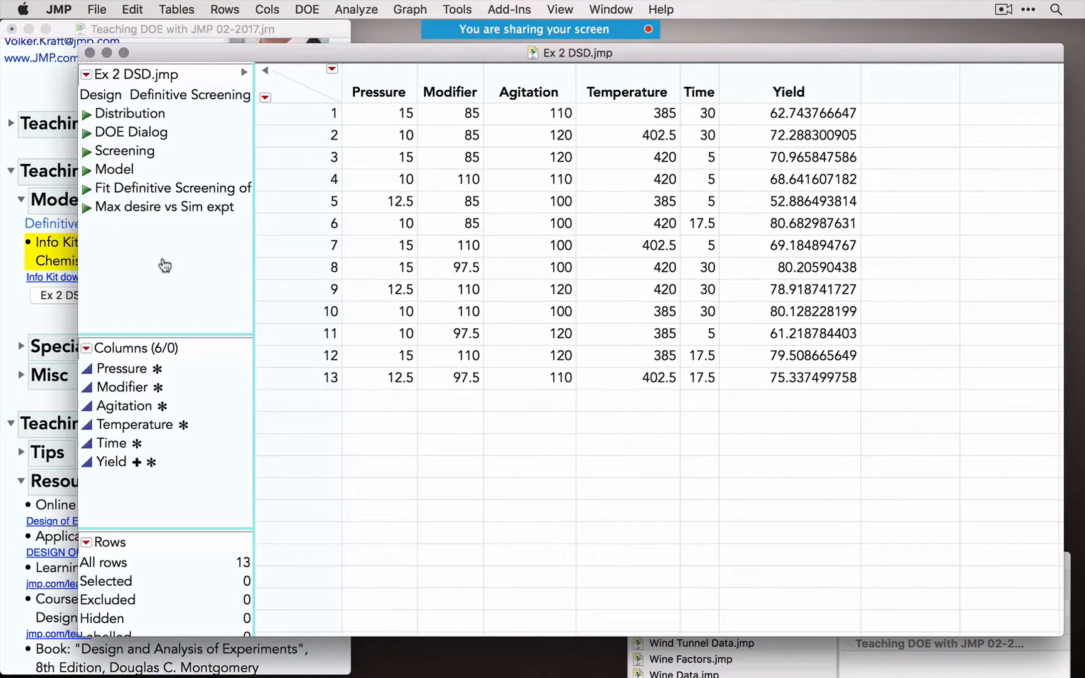
click(89, 52)
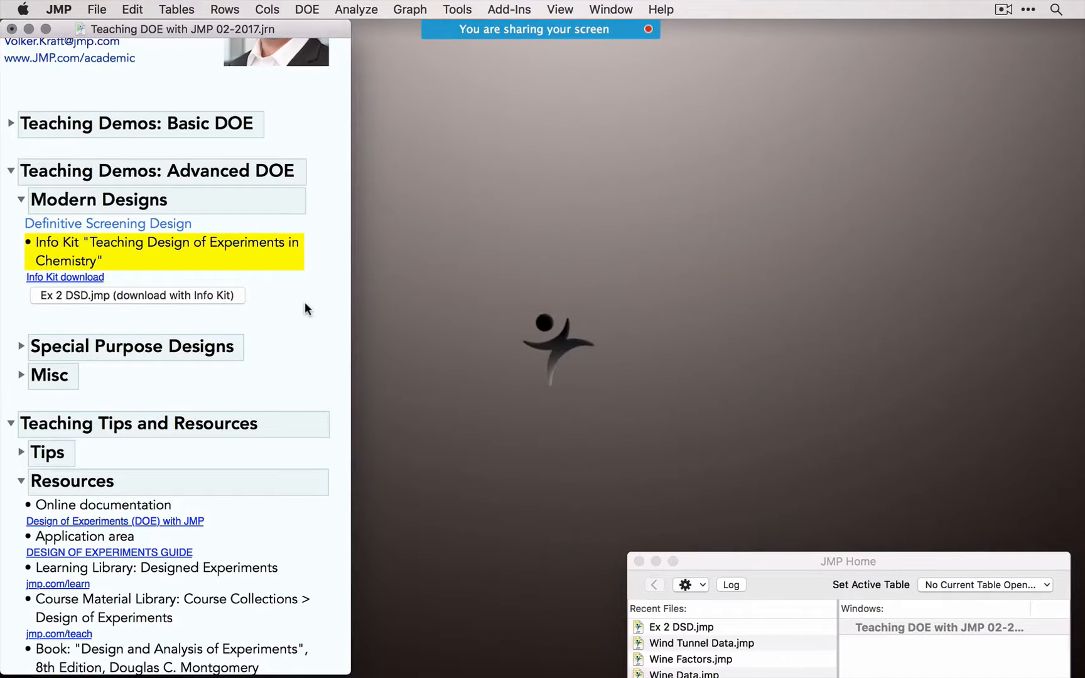
Step: Deselect the Info Kit entry in the journal, collapse Modern Designs and expand Special Purpose Designs
click(241, 249)
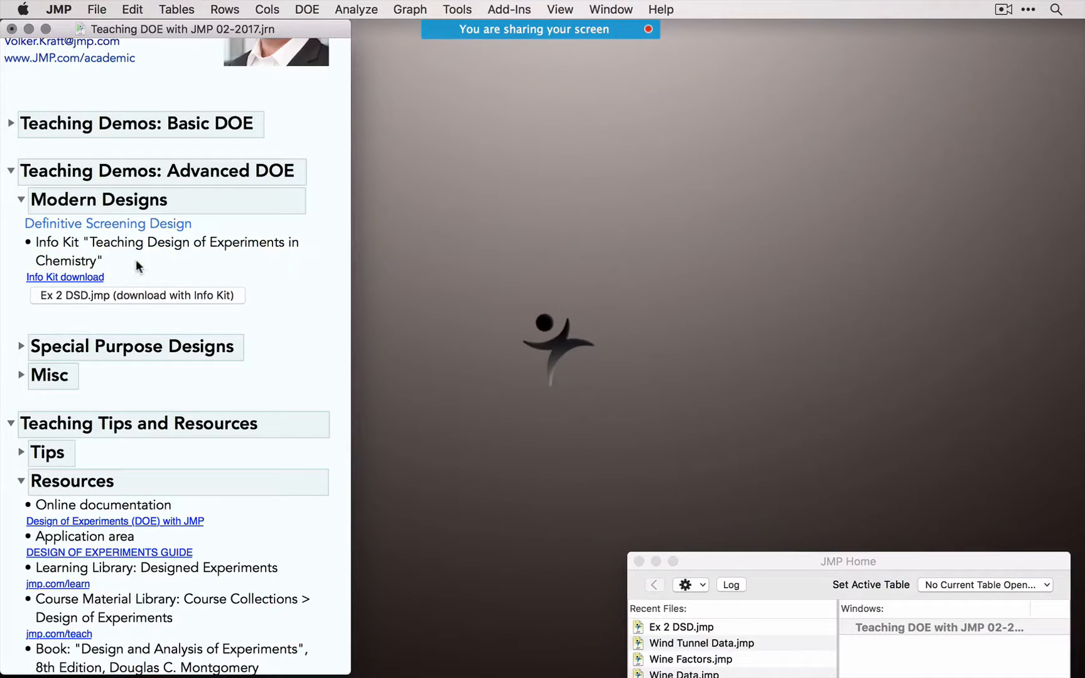
click(21, 200)
click(20, 229)
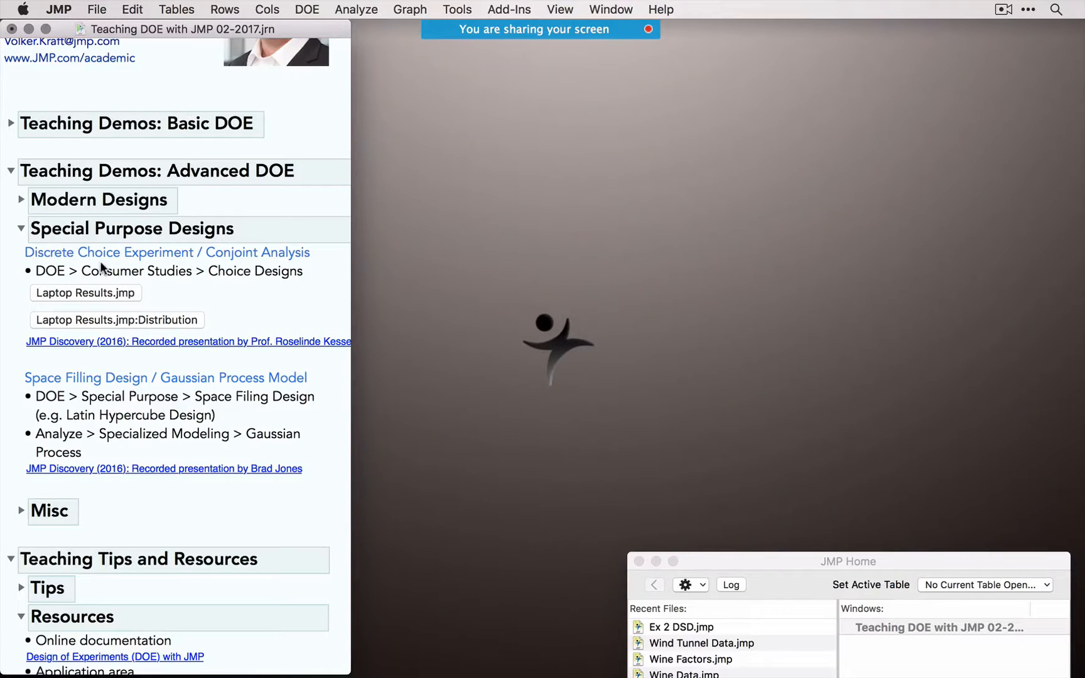
Step: Look up the Choice Design command among the consumer study designs and dismiss it without starting a design
click(307, 10)
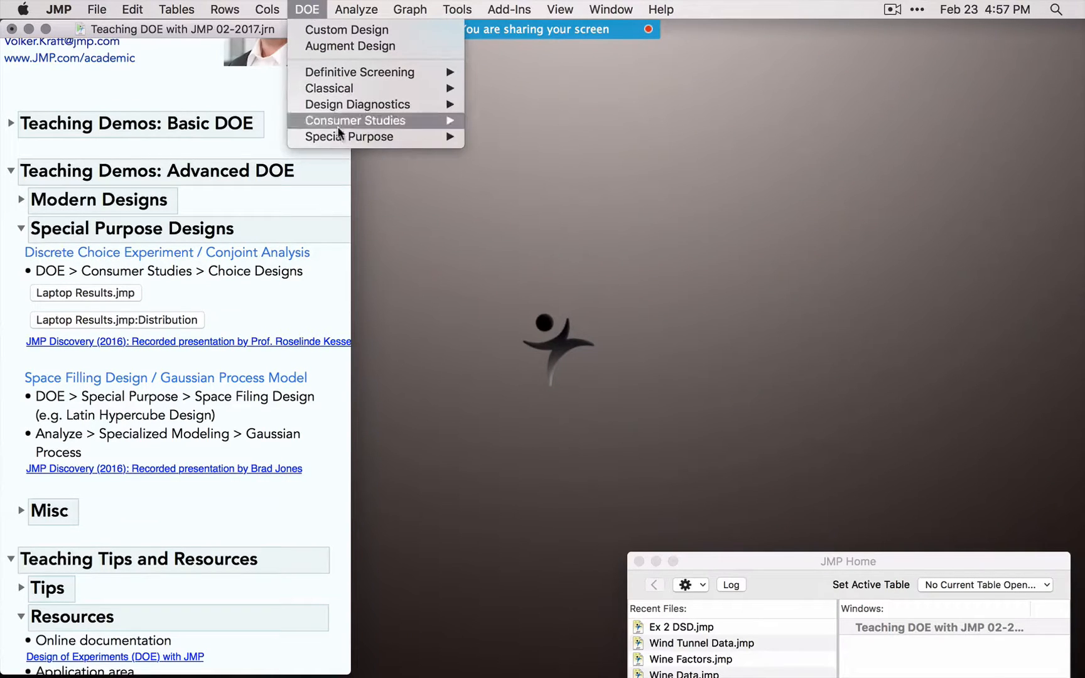
mouse_move(349, 134)
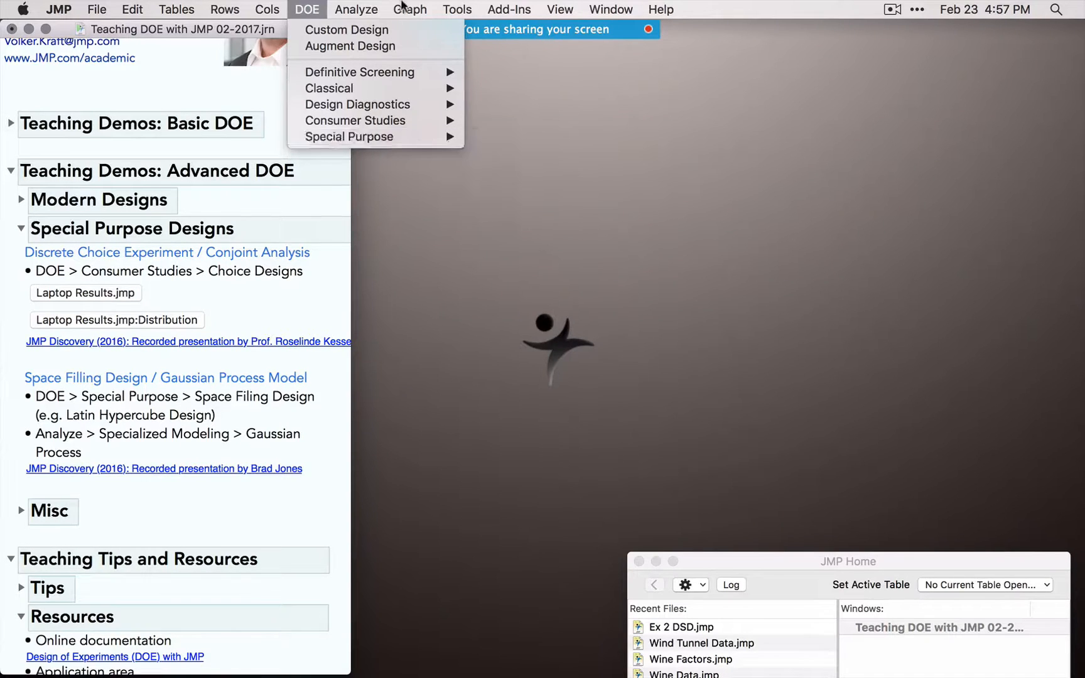
mouse_move(344, 6)
mouse_move(307, 9)
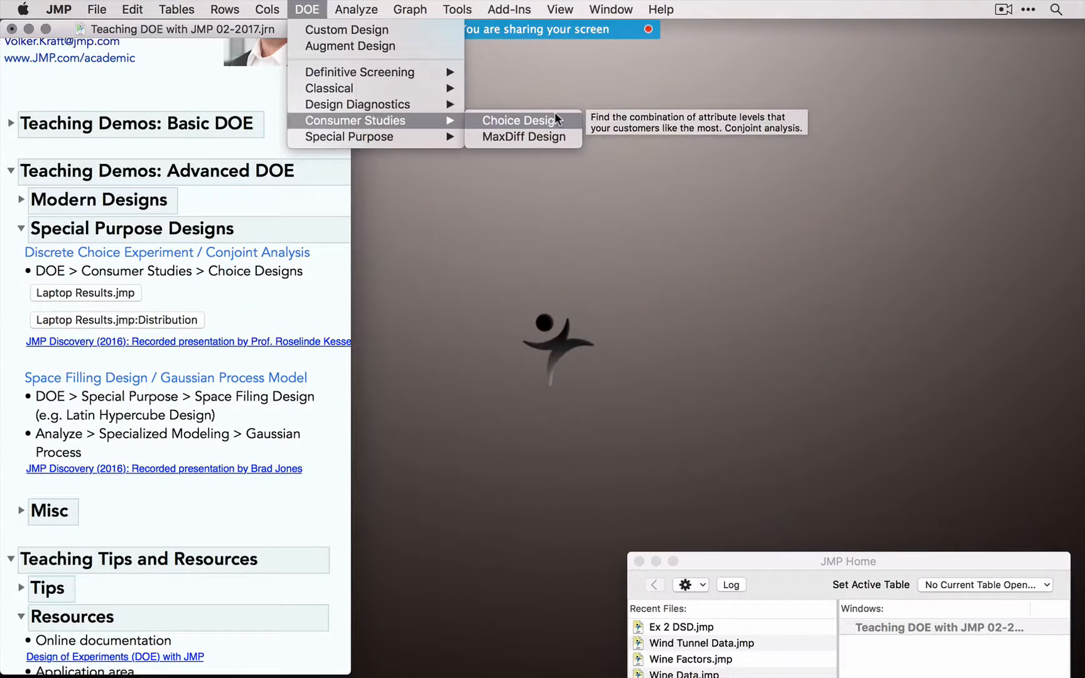
click(283, 284)
Step: Open Laptop Results.jmp from the journal and run its saved Choice model with the preset profile effects
click(105, 292)
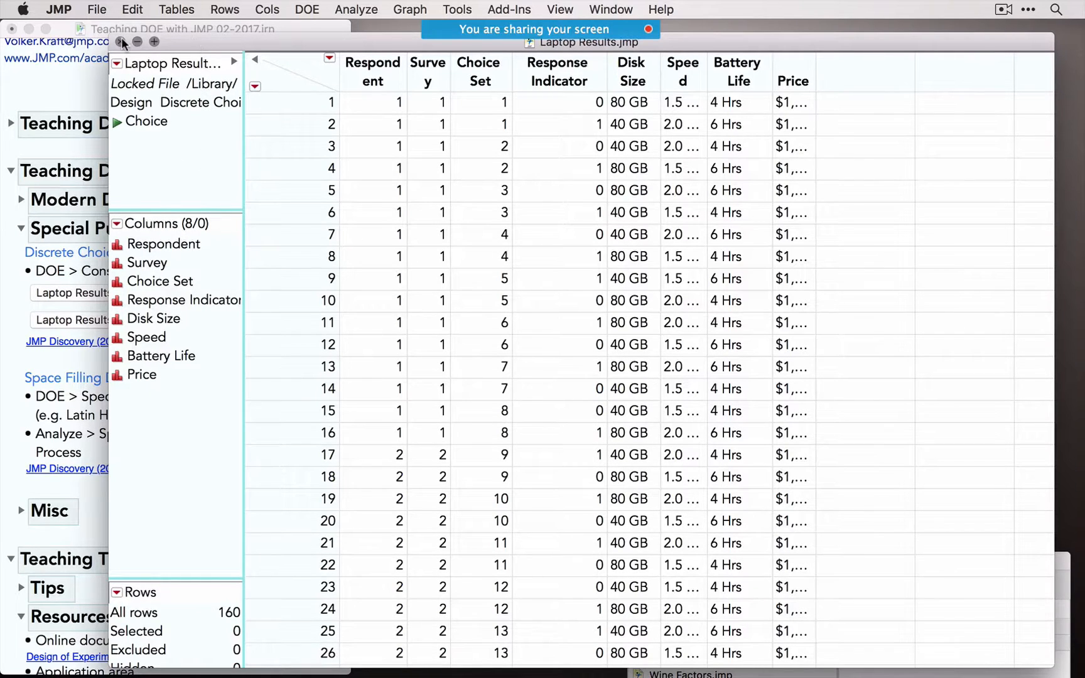
click(117, 122)
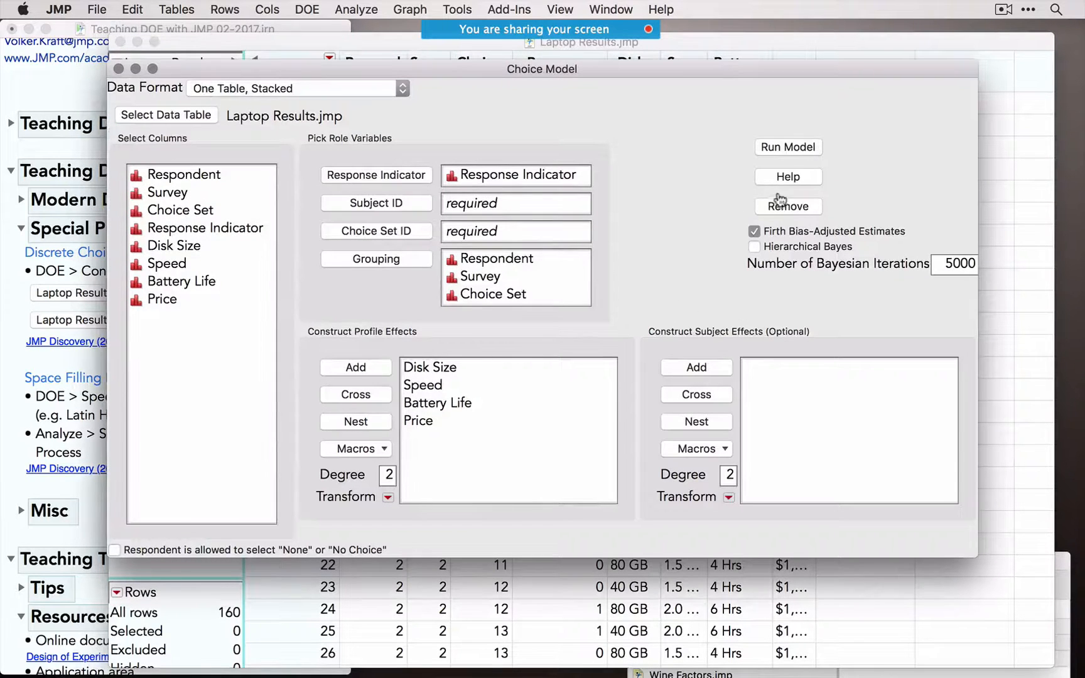
click(794, 149)
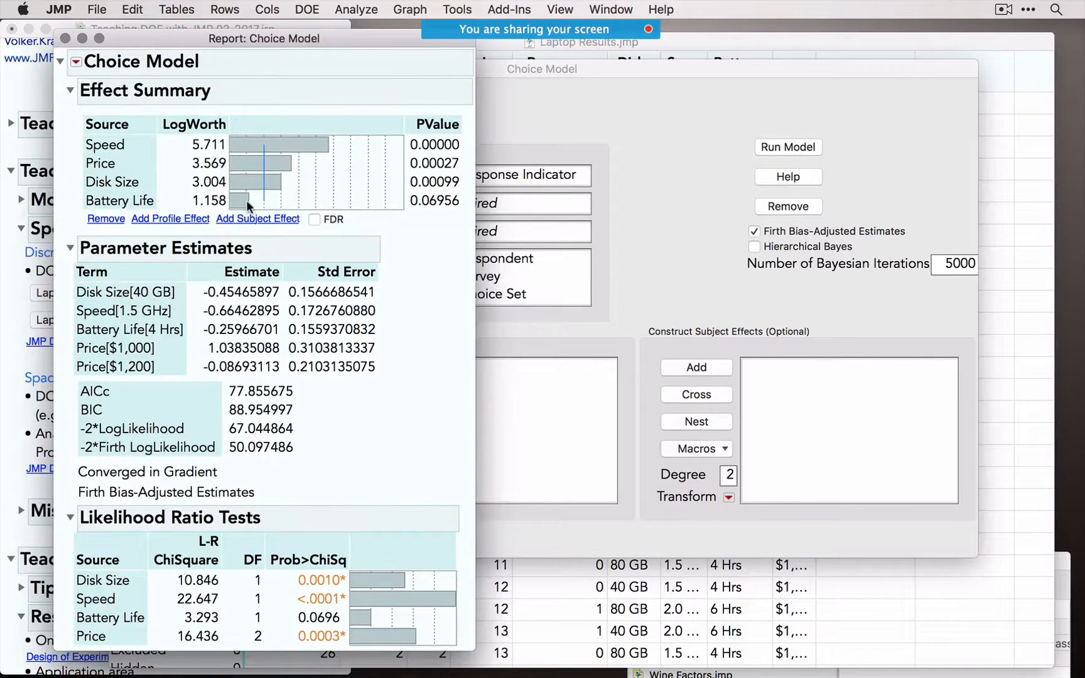
Step: Add the Utility Profiler to the Choice Model report, enlarge its plots vertically and widen the report window
click(77, 61)
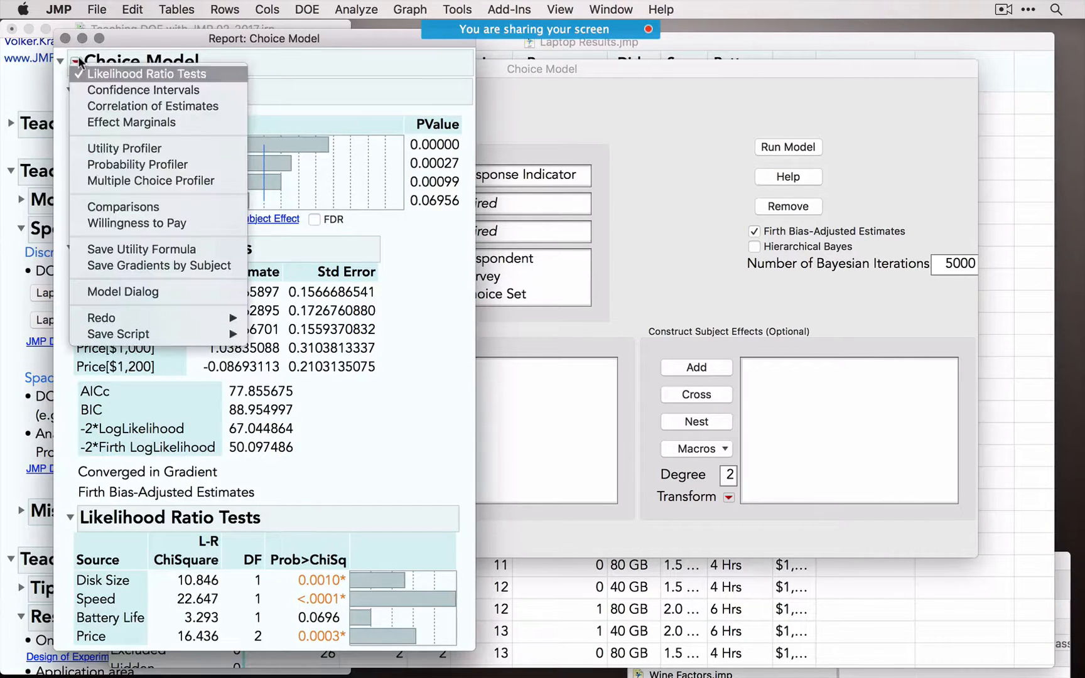
click(132, 148)
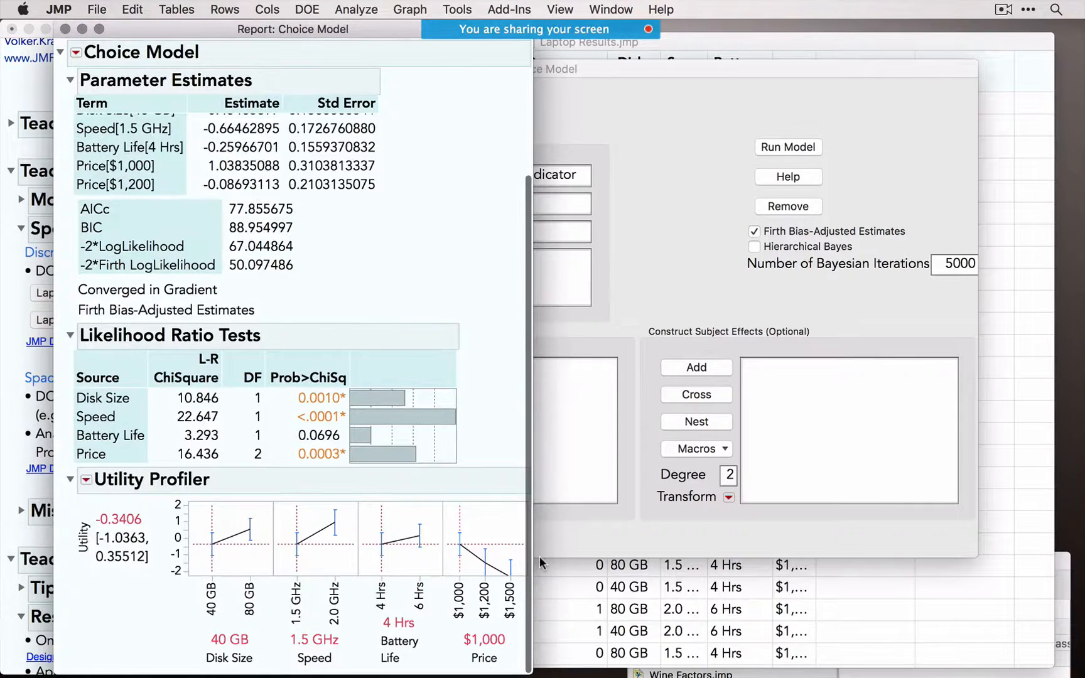
click(177, 563)
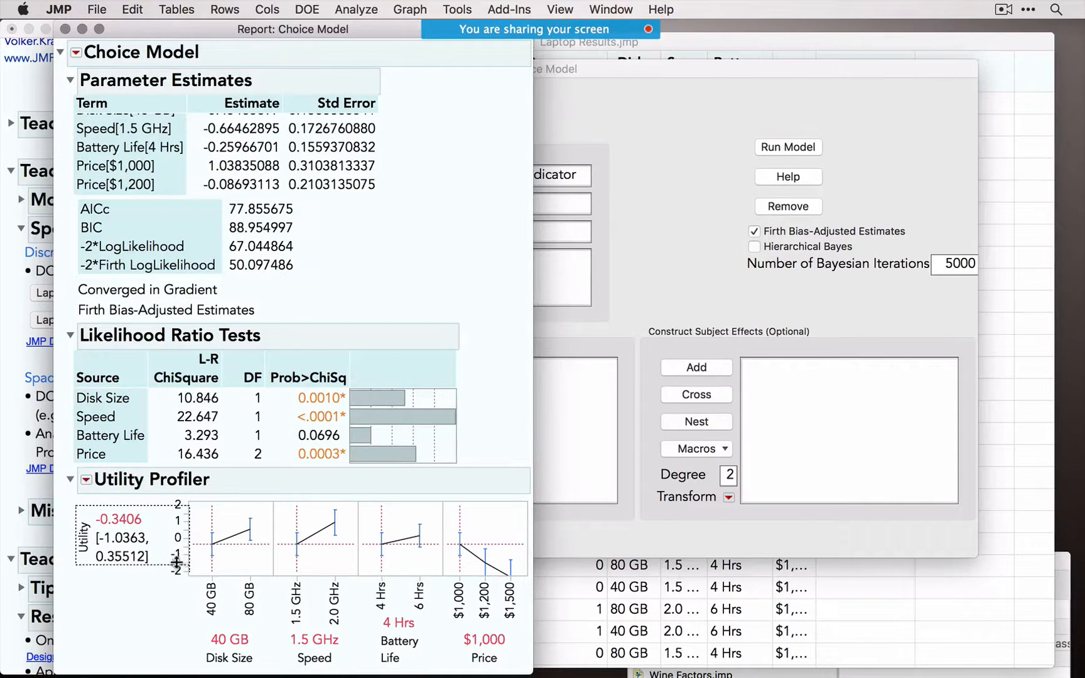
drag(177, 563, 176, 598)
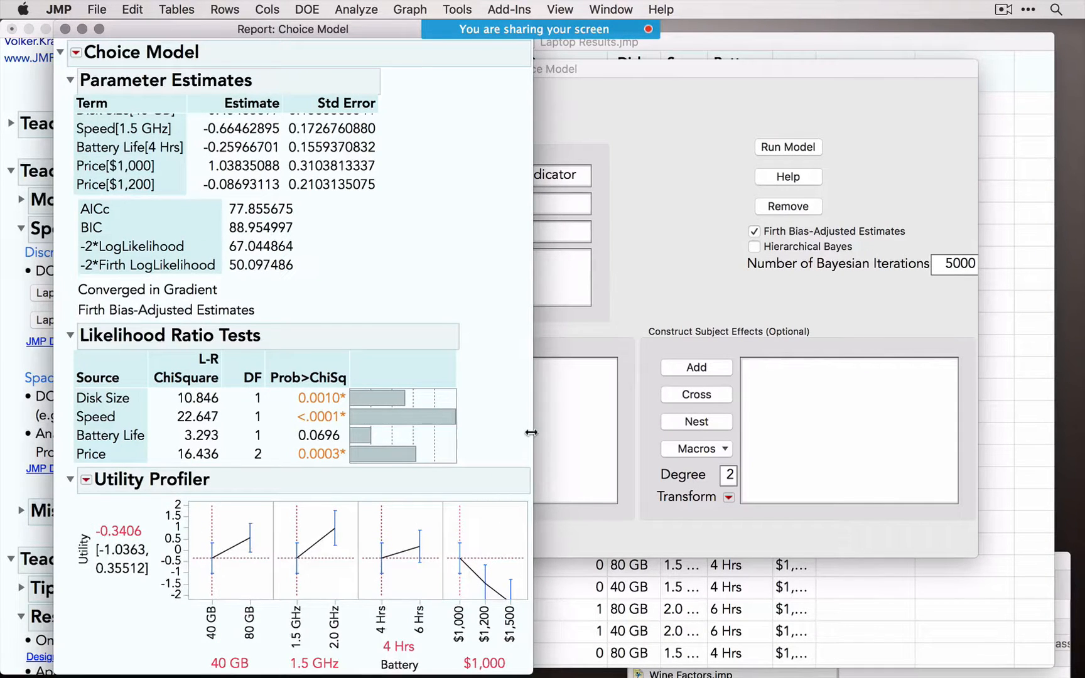
drag(531, 432, 727, 422)
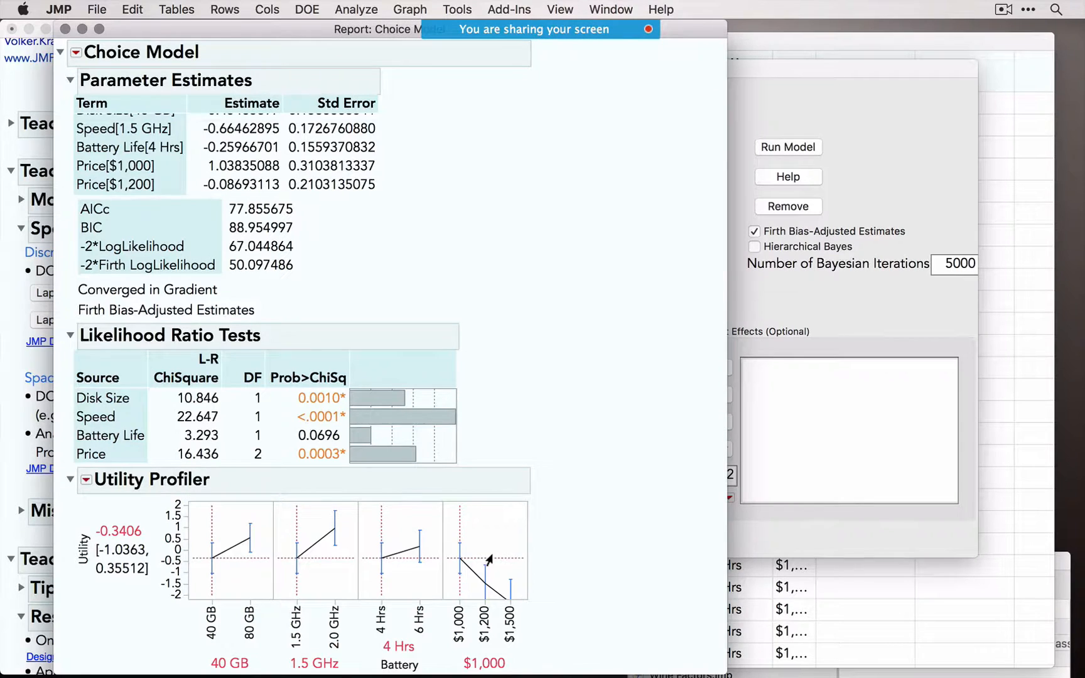
scroll(489, 559, down, 1)
scroll(415, 593, down, 2)
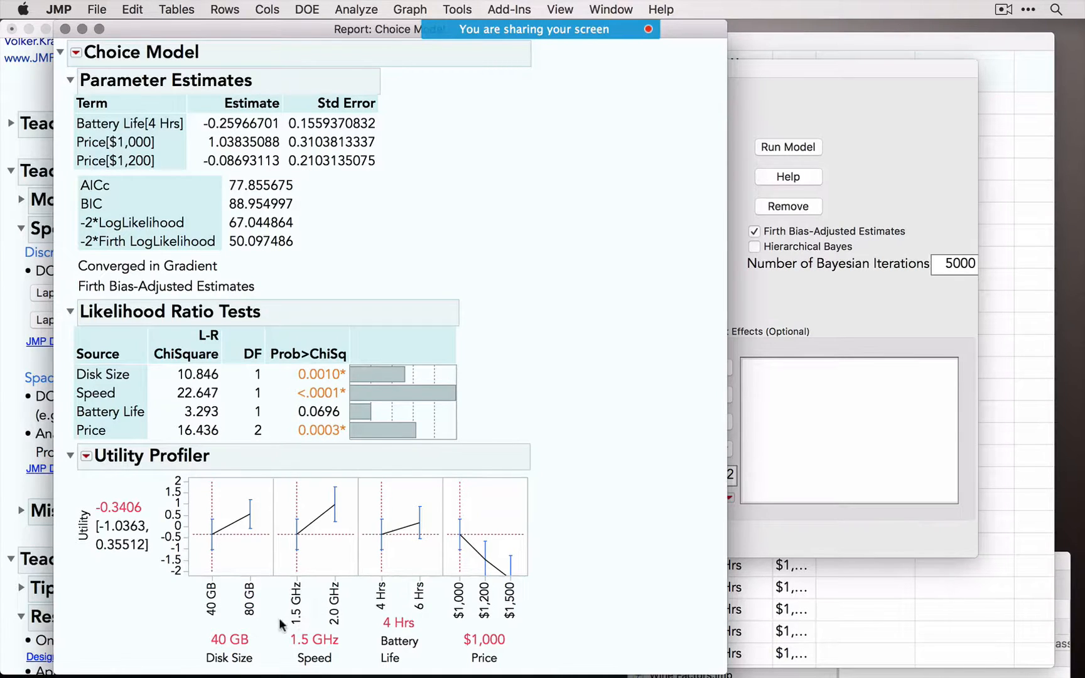
Step: Compare the utility at a Price of $1,500 and $1,000 in the Utility Profiler, and close the report and Choice Model dialog
click(509, 521)
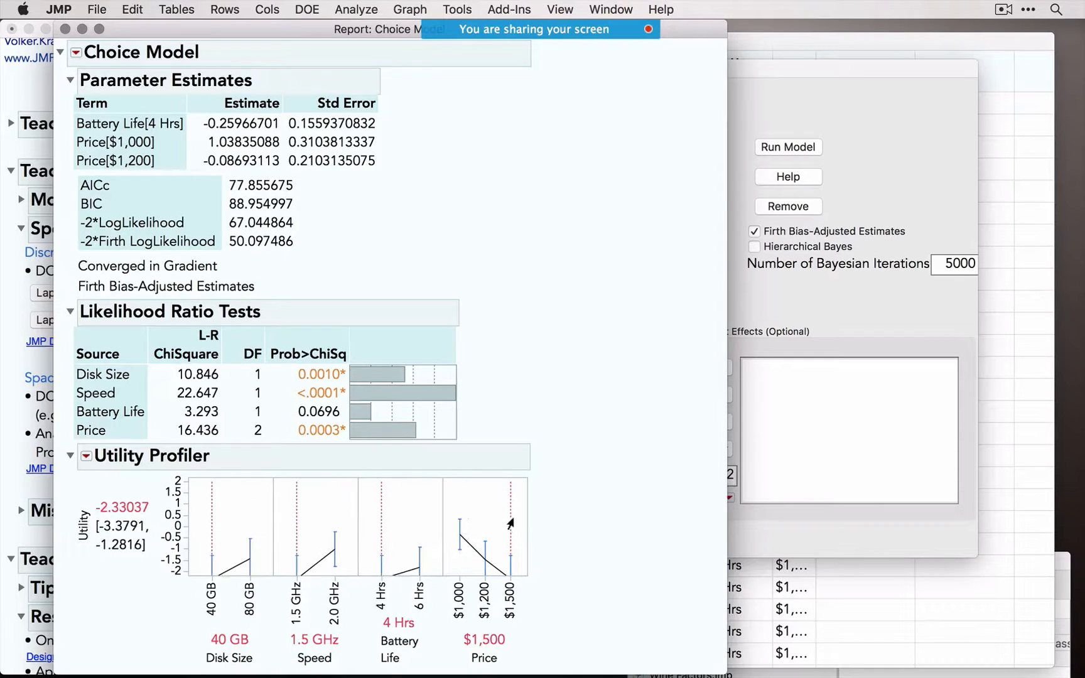
click(451, 510)
click(510, 521)
click(461, 507)
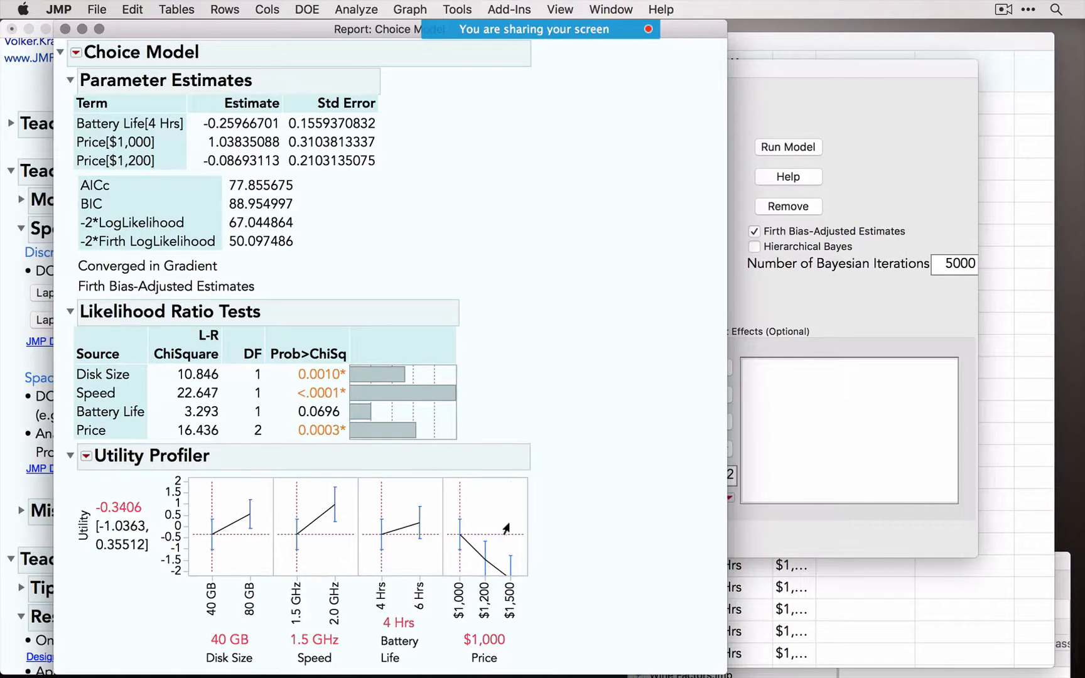
click(506, 526)
click(459, 513)
mouse_move(160, 611)
mouse_down()
mouse_move(201, 504)
mouse_move(245, 614)
mouse_move(176, 563)
mouse_up()
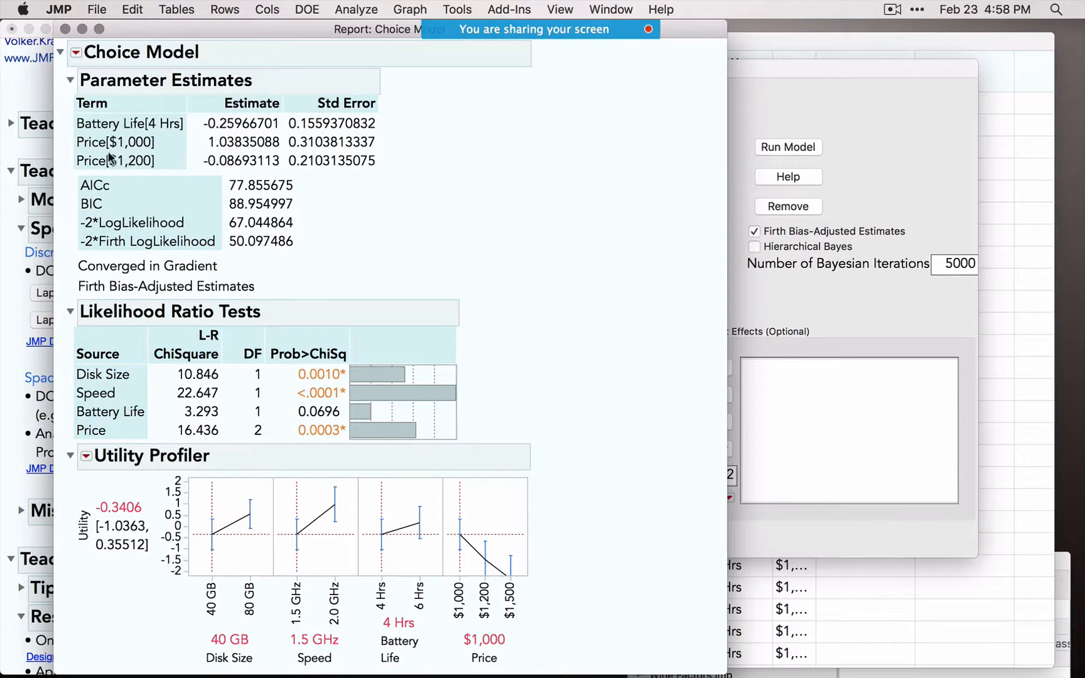
click(65, 29)
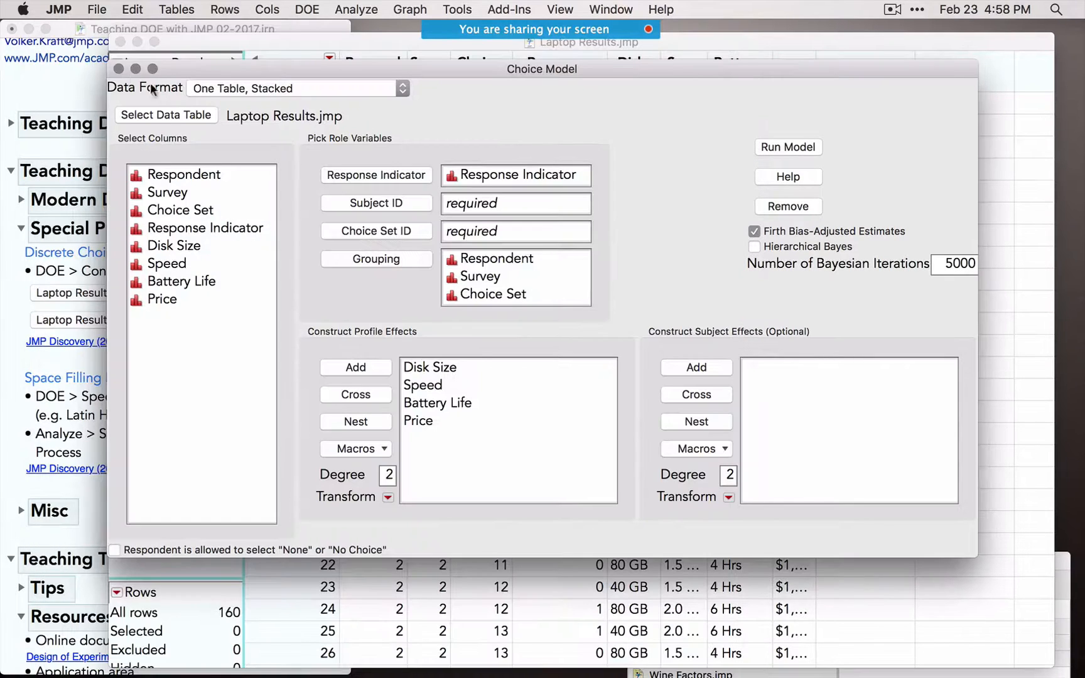
click(120, 72)
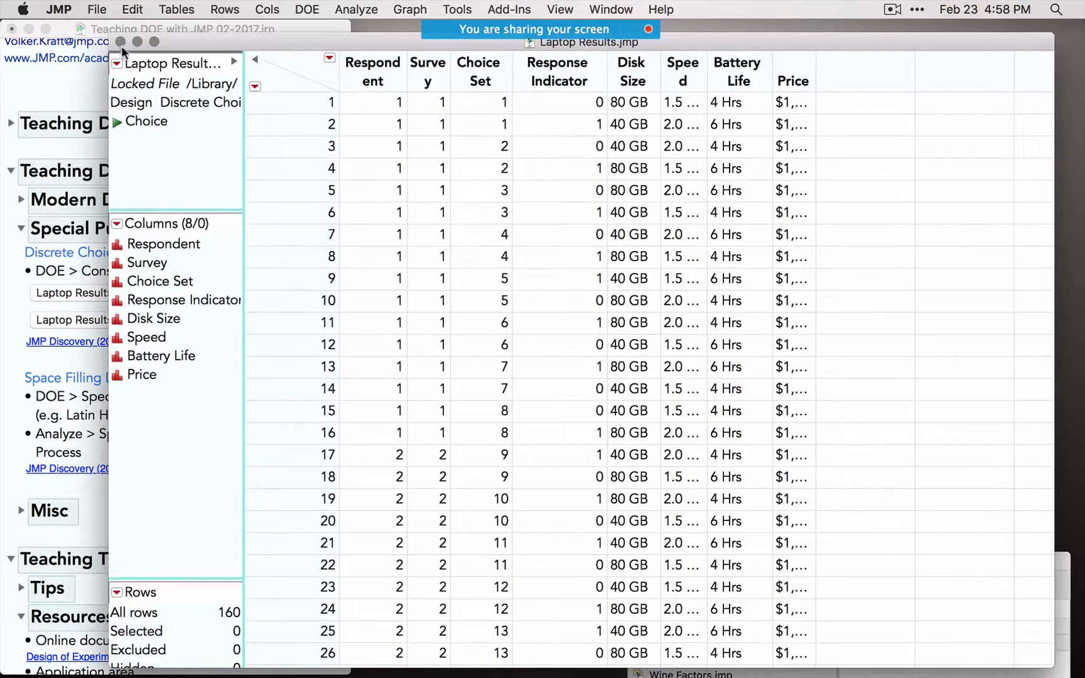
Step: Close the Laptop Results table and make a 30-run Latin Hypercube space filling design table with three continuous factors
click(120, 42)
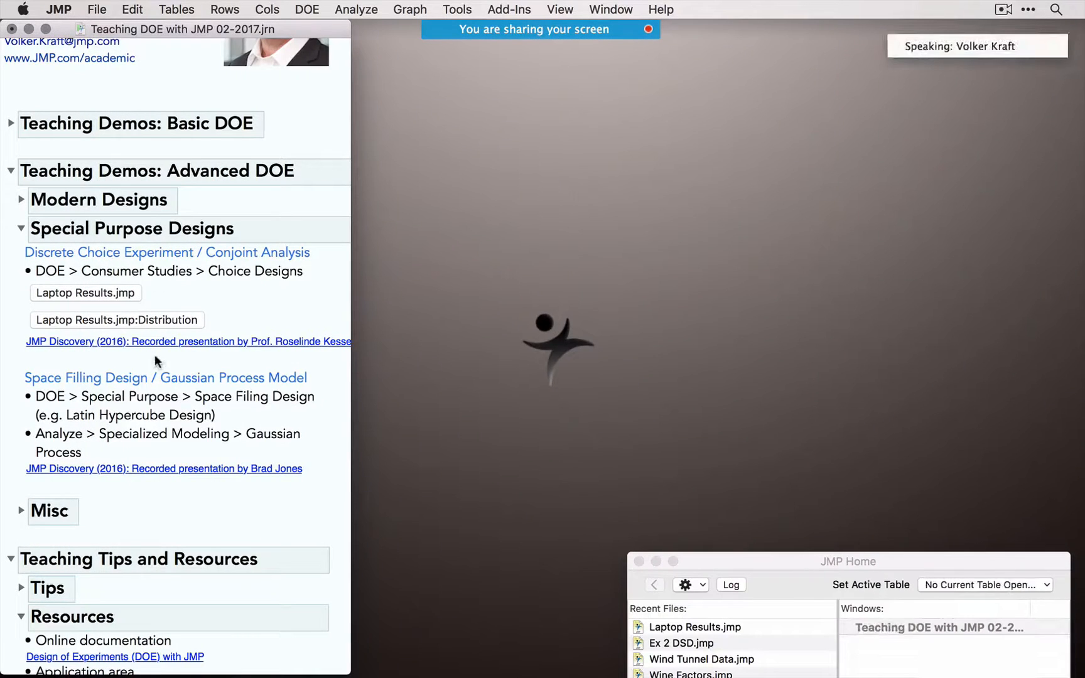
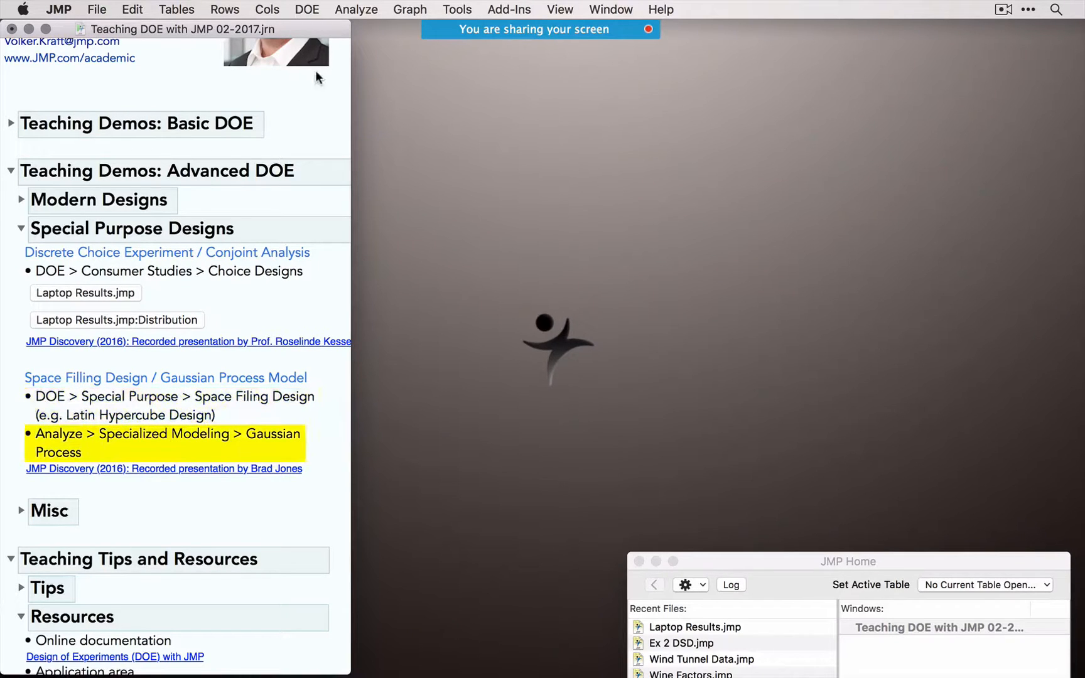
click(306, 10)
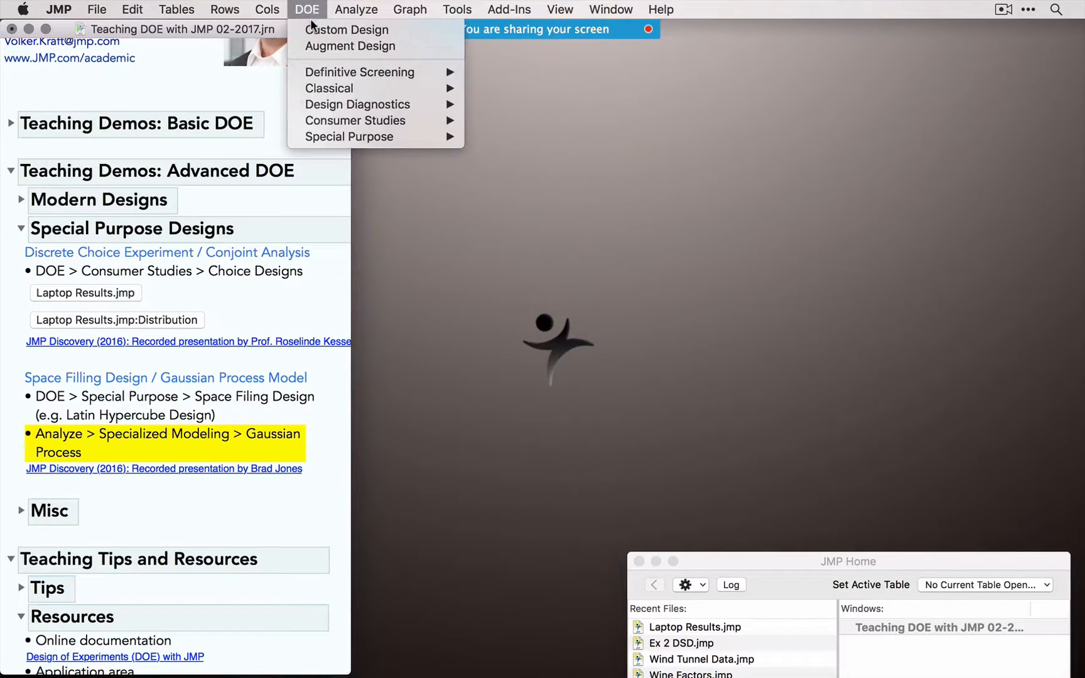
mouse_move(331, 139)
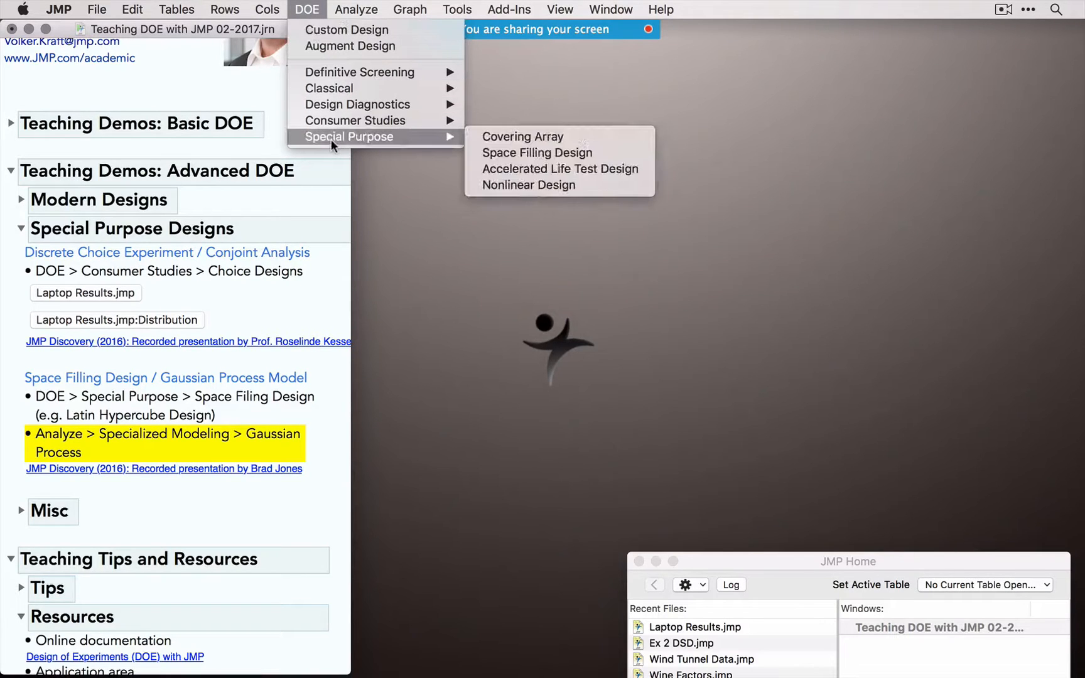
click(528, 150)
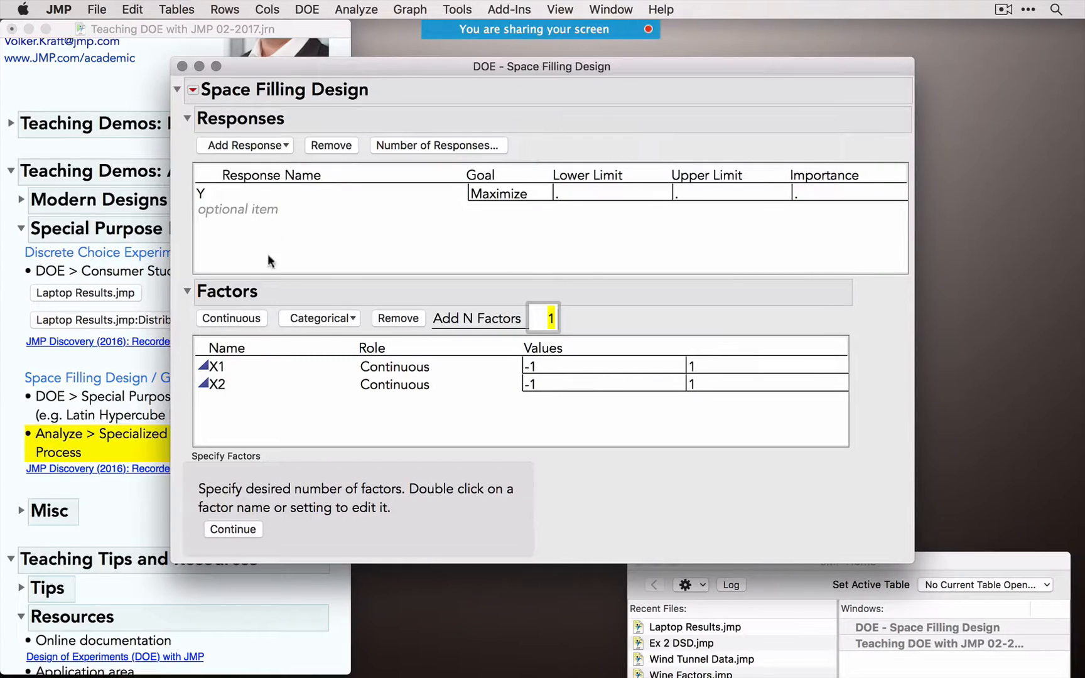
click(233, 319)
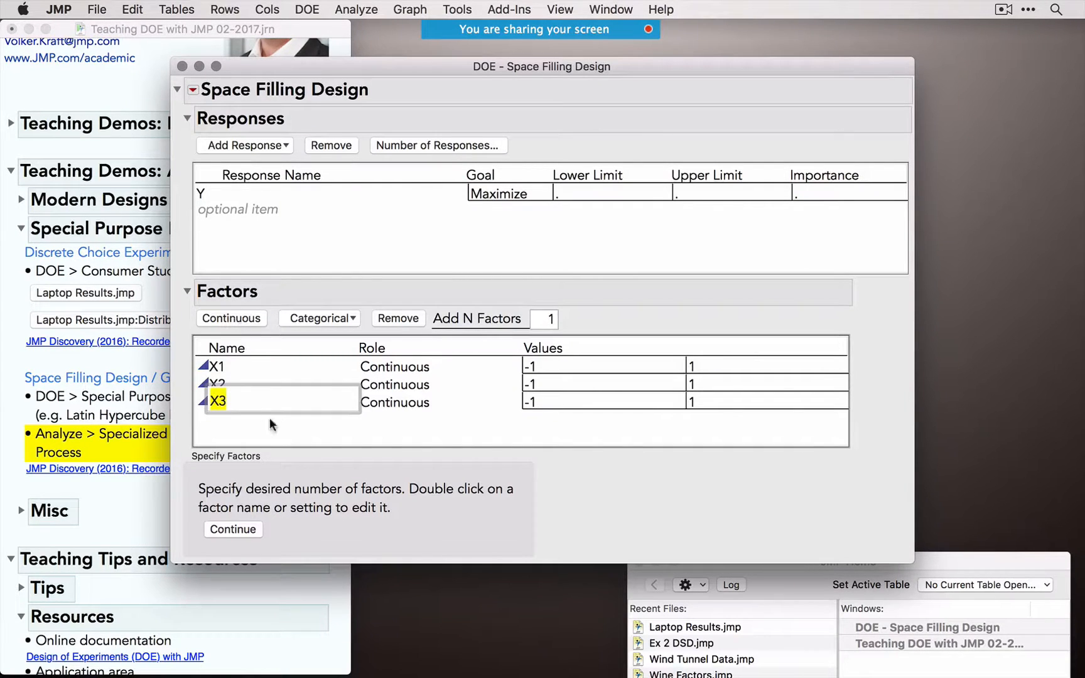
click(235, 531)
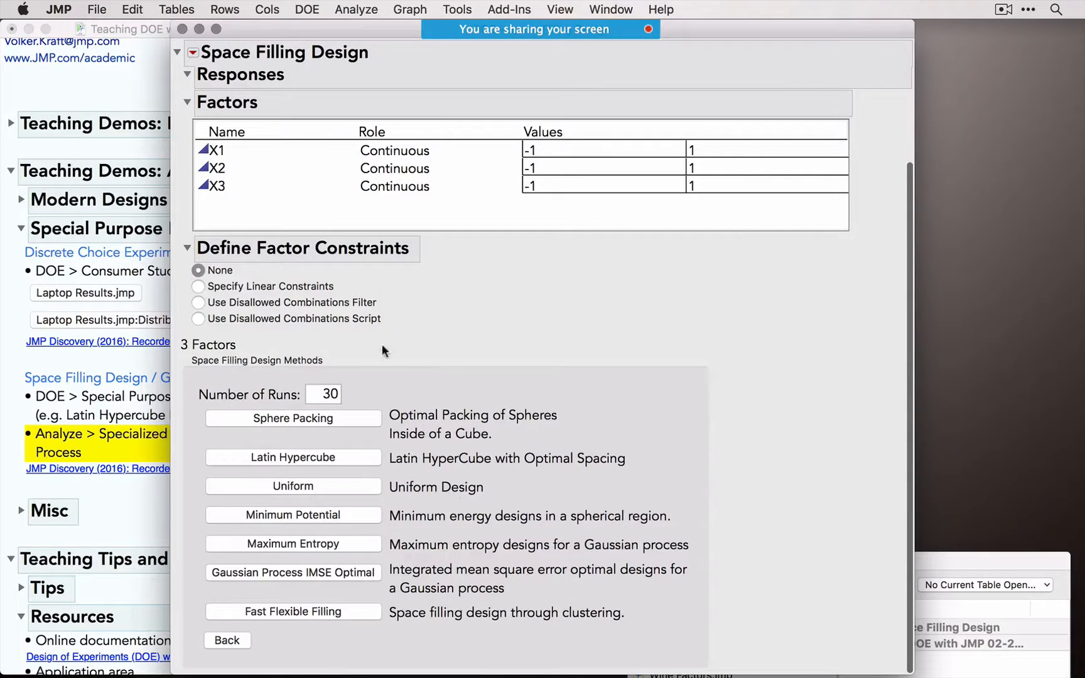
click(328, 457)
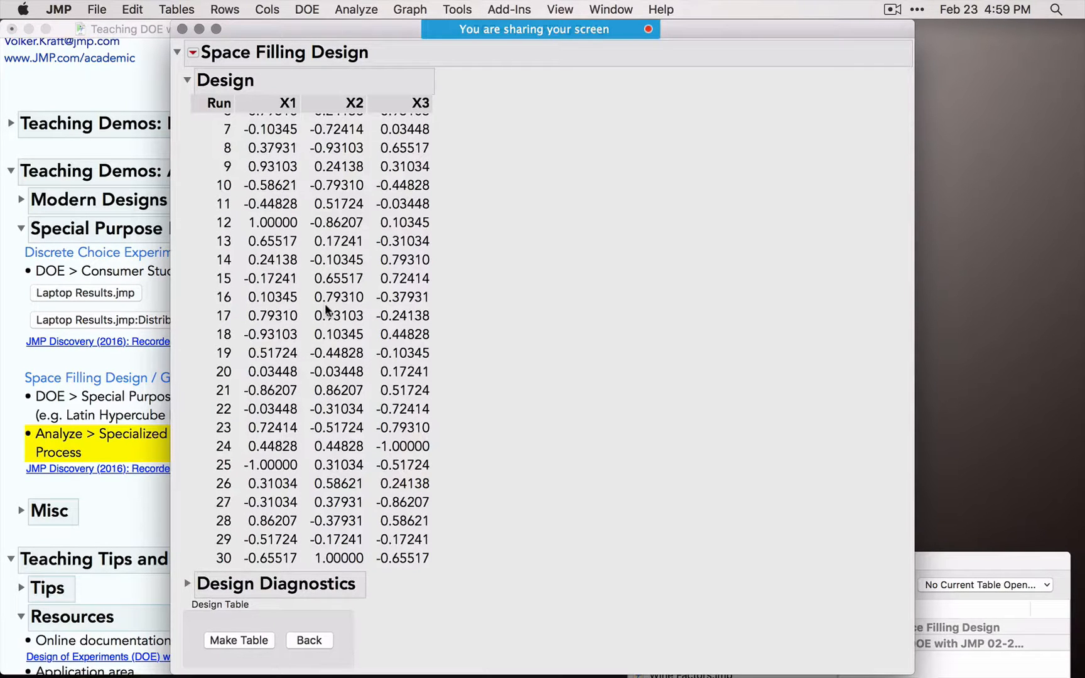
click(254, 640)
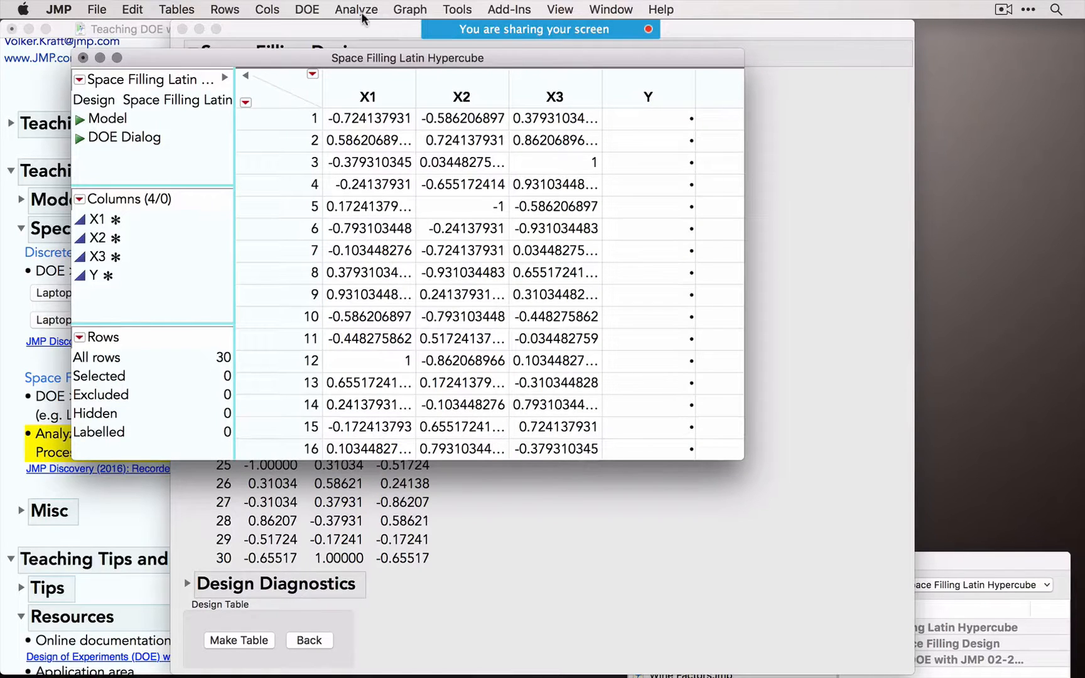
Step: Create a Scatterplot 3D of X1, X2 and X3 and rotate it to inspect how the design points fill the space
click(410, 10)
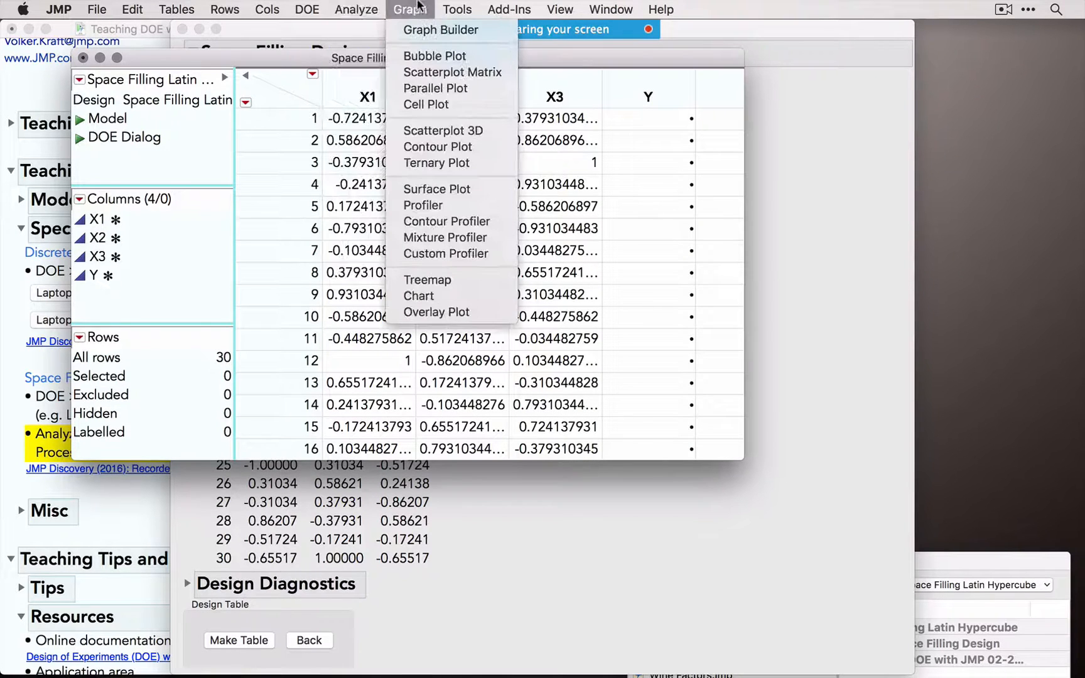
click(450, 130)
click(303, 214)
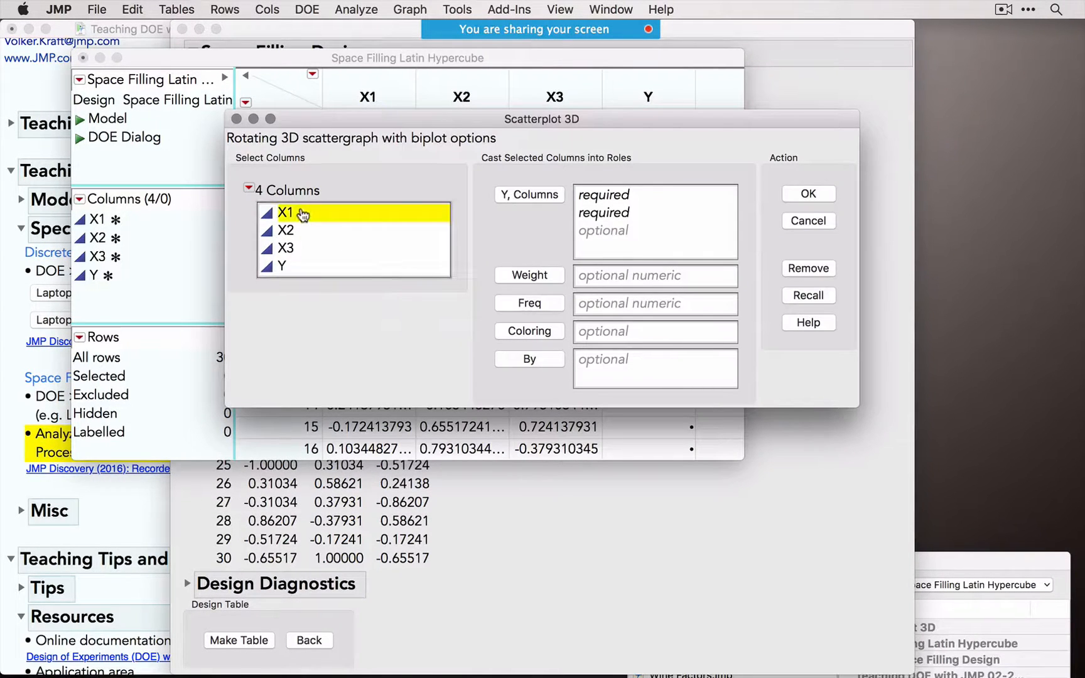
shift+click(299, 250)
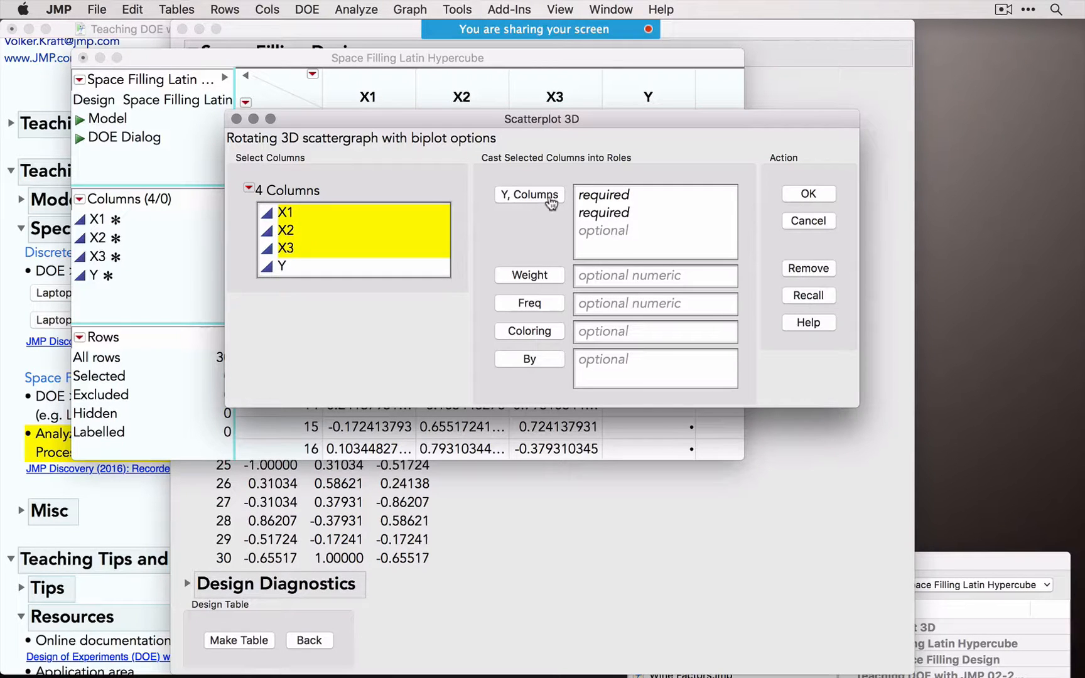
click(547, 198)
click(810, 193)
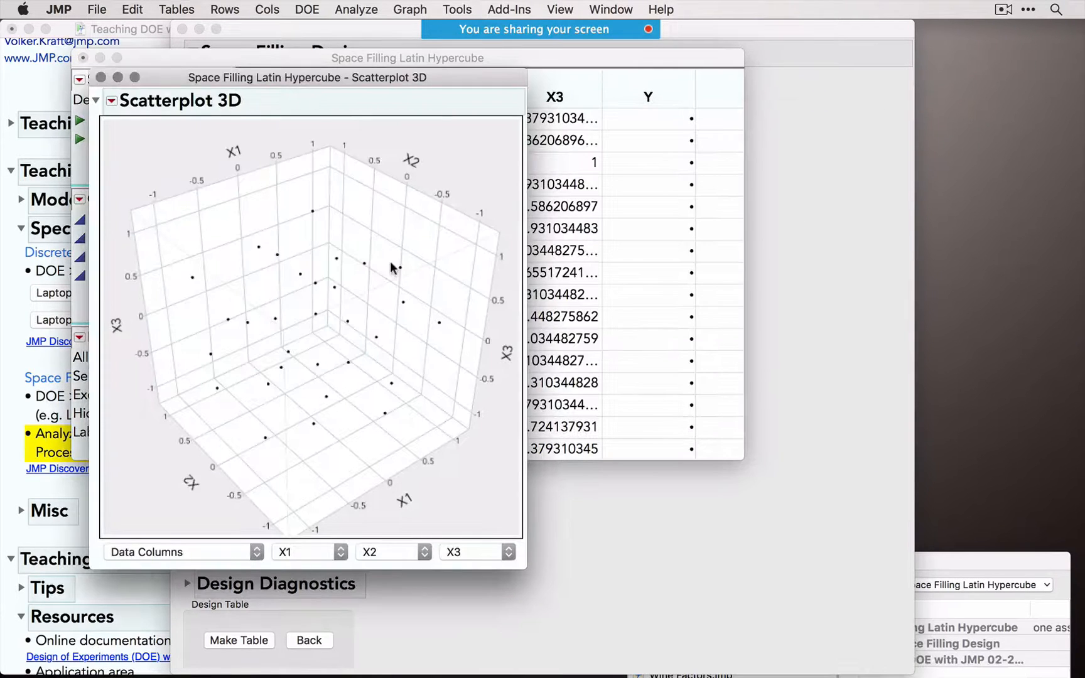
drag(256, 239, 283, 317)
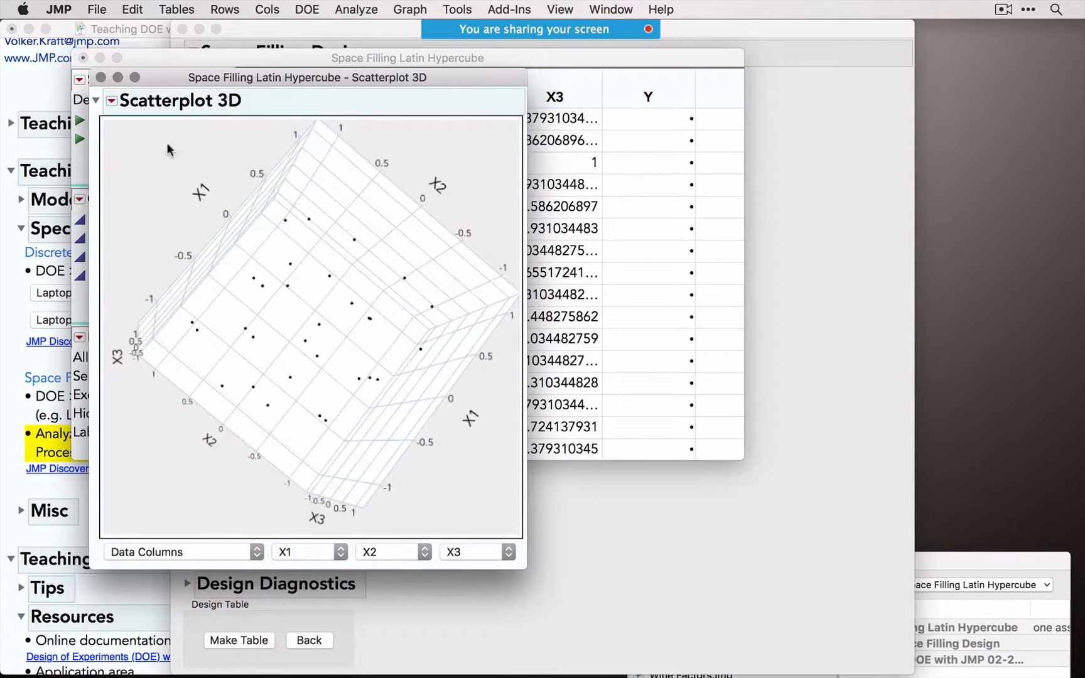
Step: Close the 3D scatterplot, discard the Space Filling Latin Hypercube table without saving, and close the Space Filling Design window
click(99, 77)
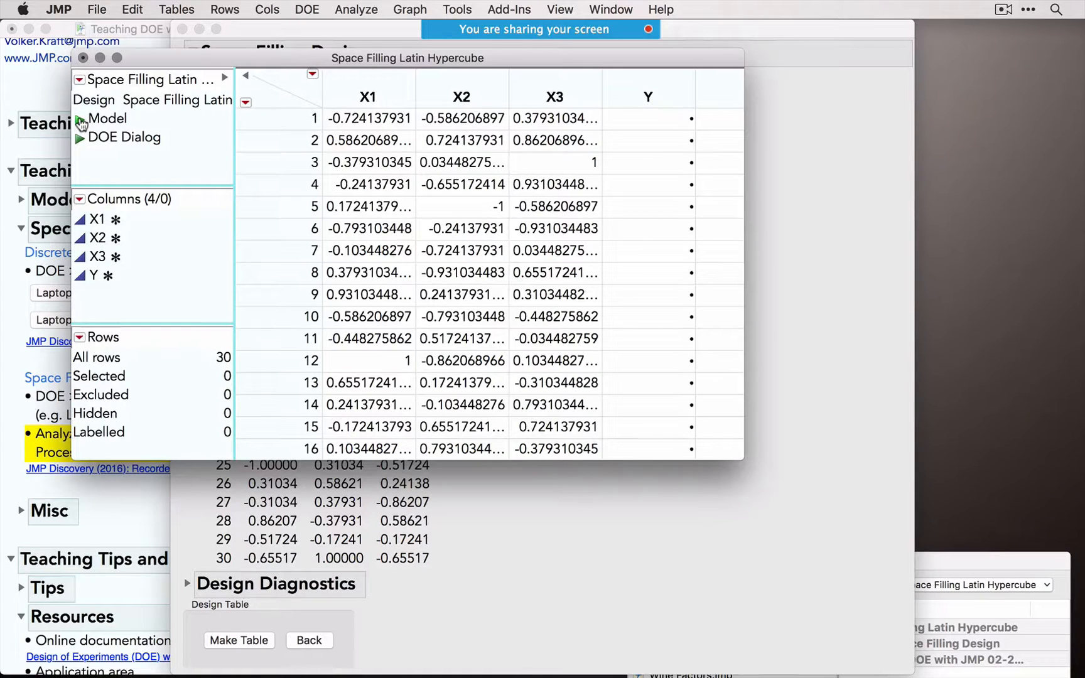
click(83, 57)
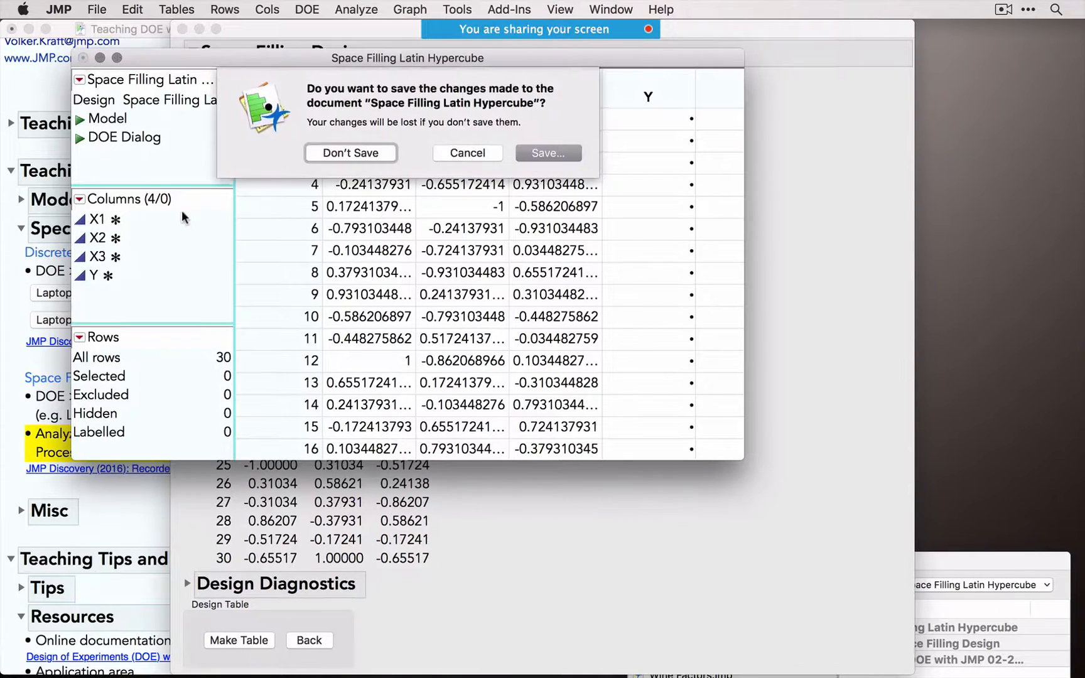
click(353, 152)
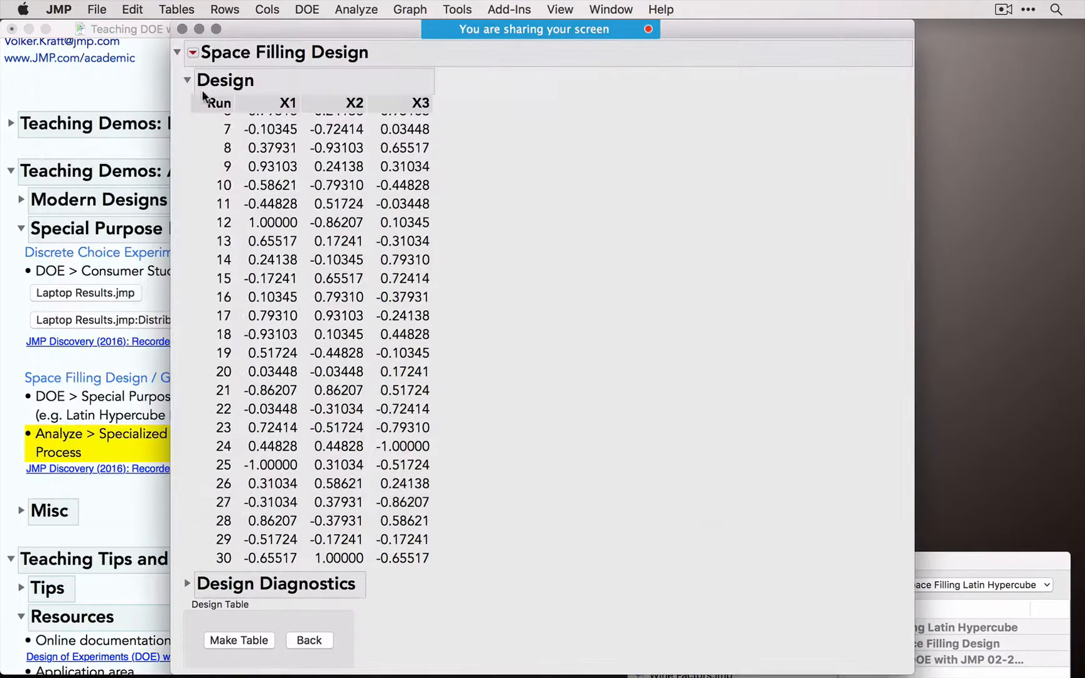
click(182, 29)
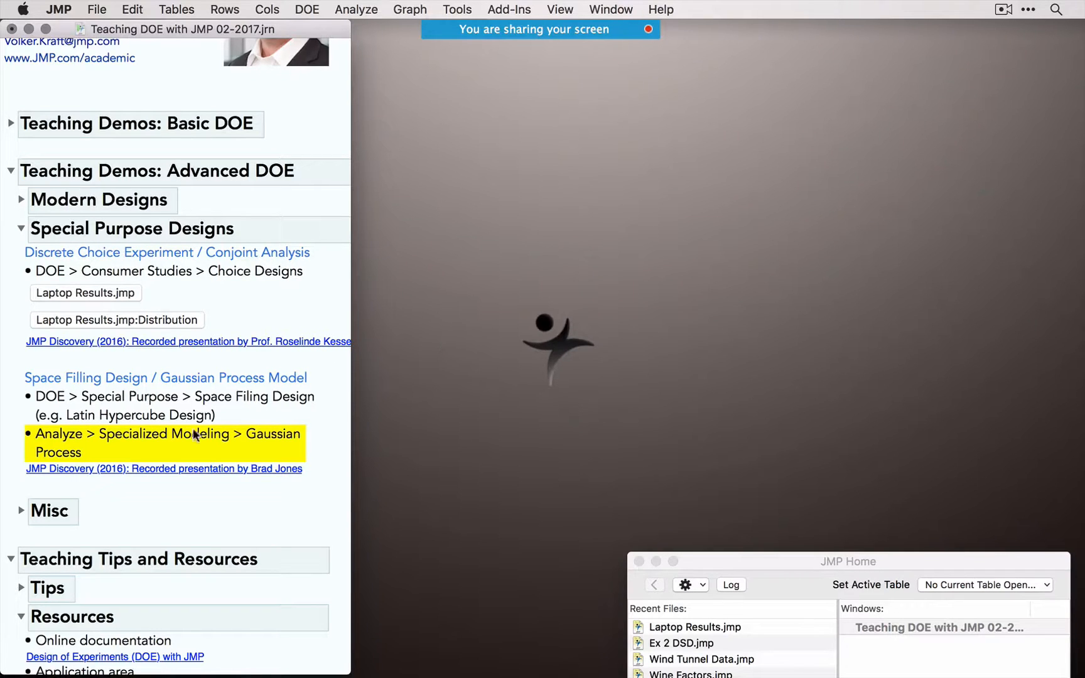
Step: Clear the highlighted journal bullet and look up the Gaussian Process command among the specialized modeling analyses without launching it
click(176, 443)
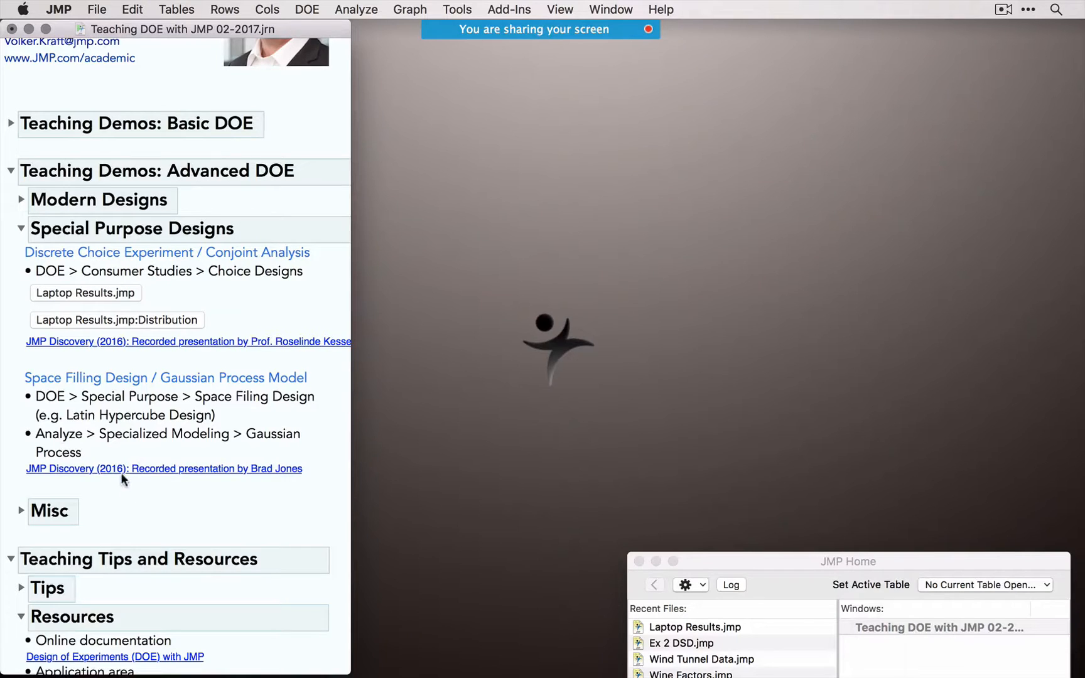
click(361, 9)
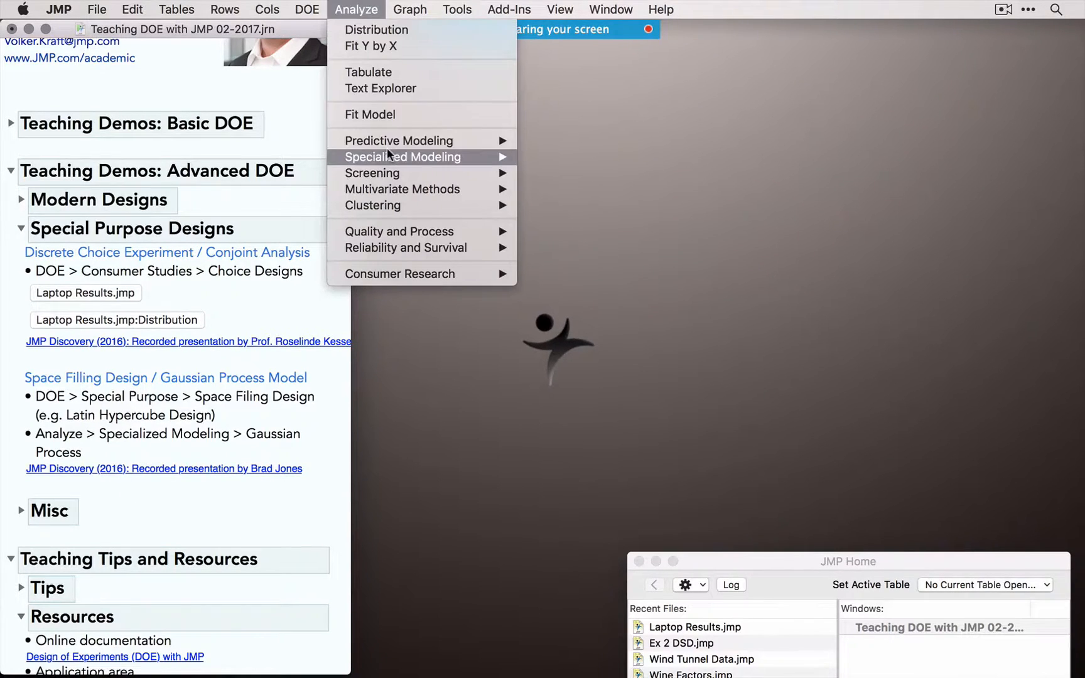
mouse_move(387, 148)
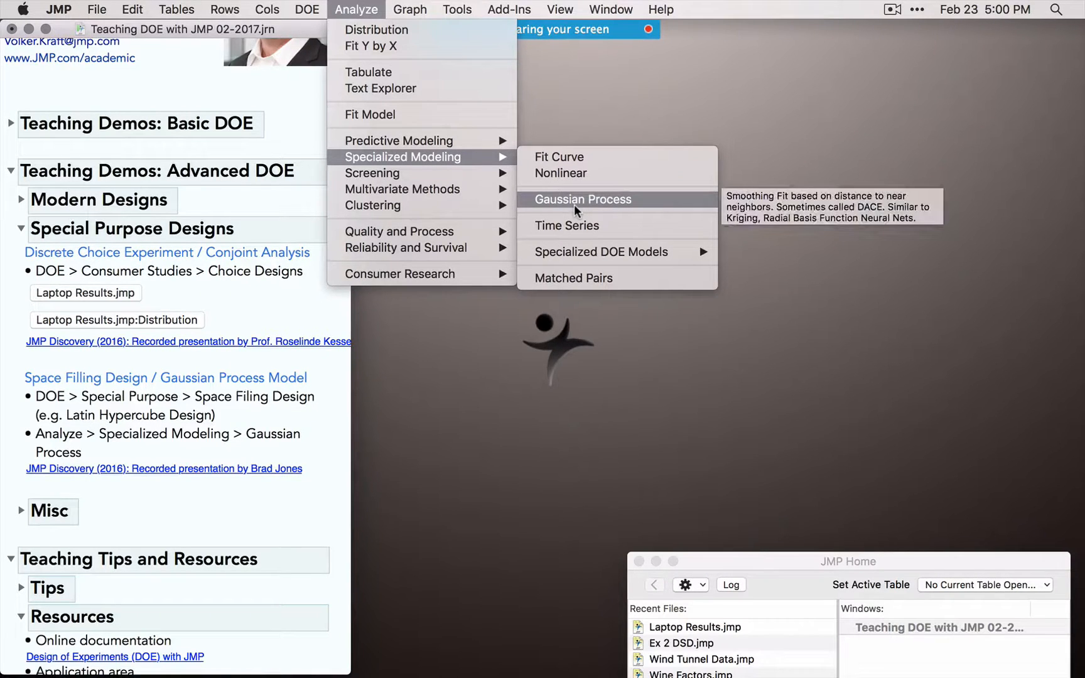
click(431, 336)
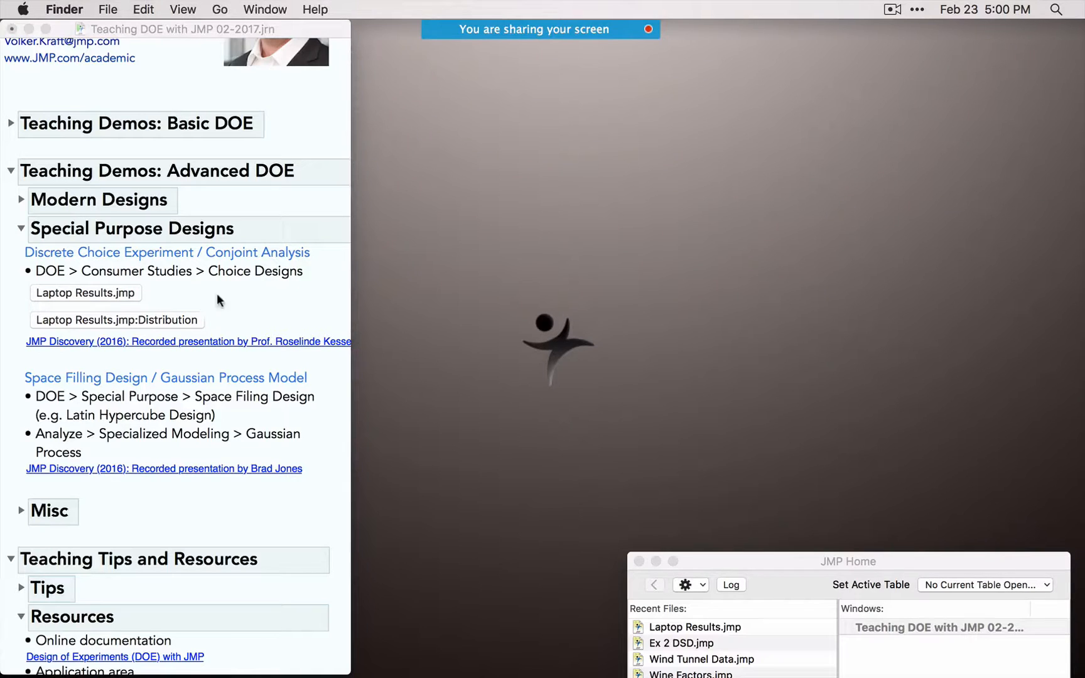
Step: Collapse the Special Purpose Designs section of the journal and expand the Misc section
click(18, 229)
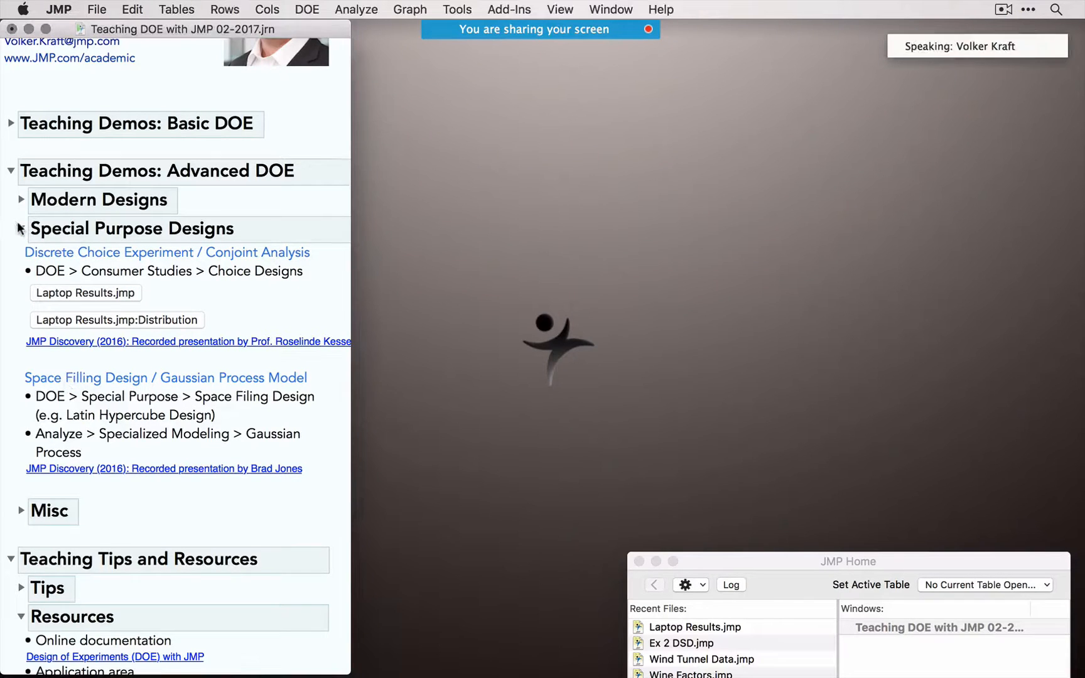
click(18, 230)
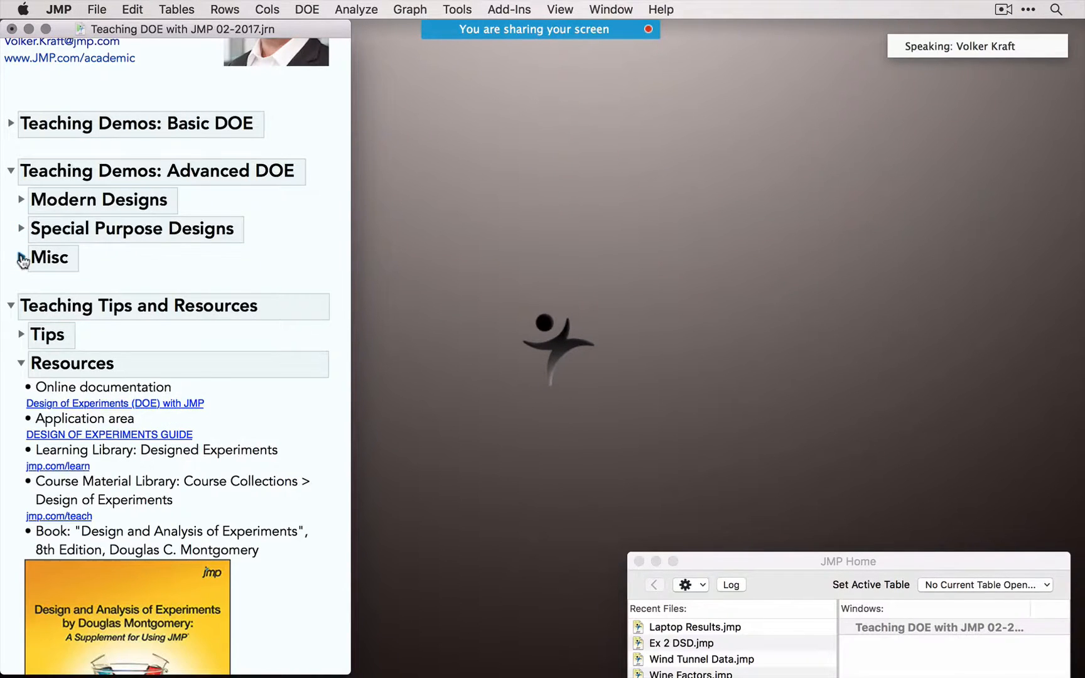
click(20, 258)
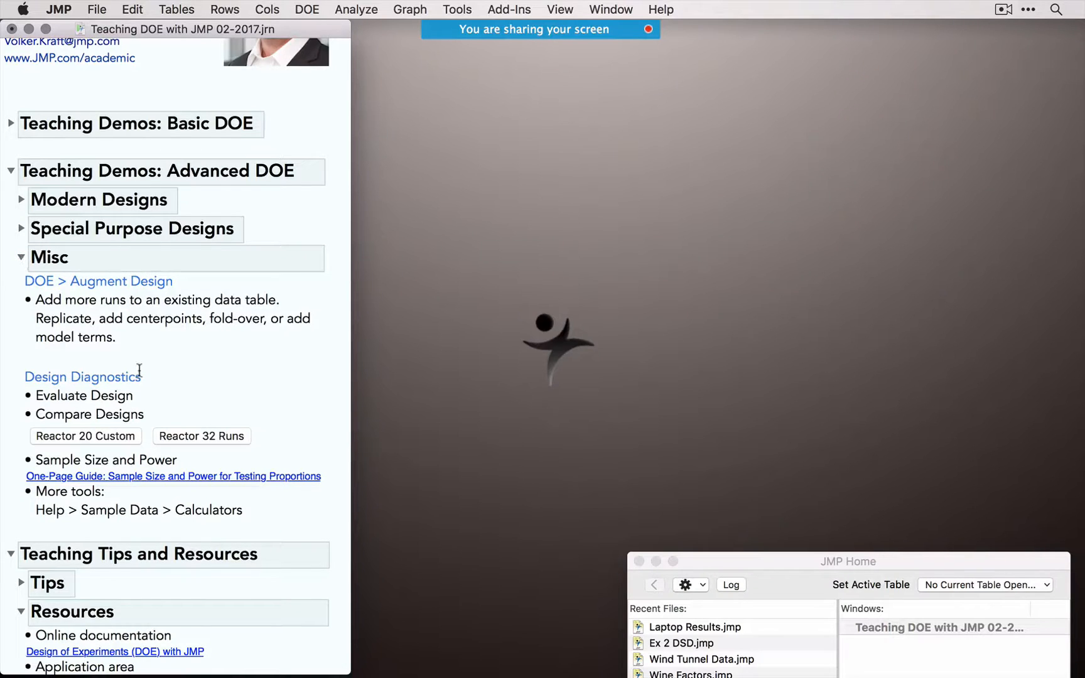
Step: Expand the Tips section of the journal and look through the teaching resources down to the Wrap-up heading
scroll(139, 371, down, 1)
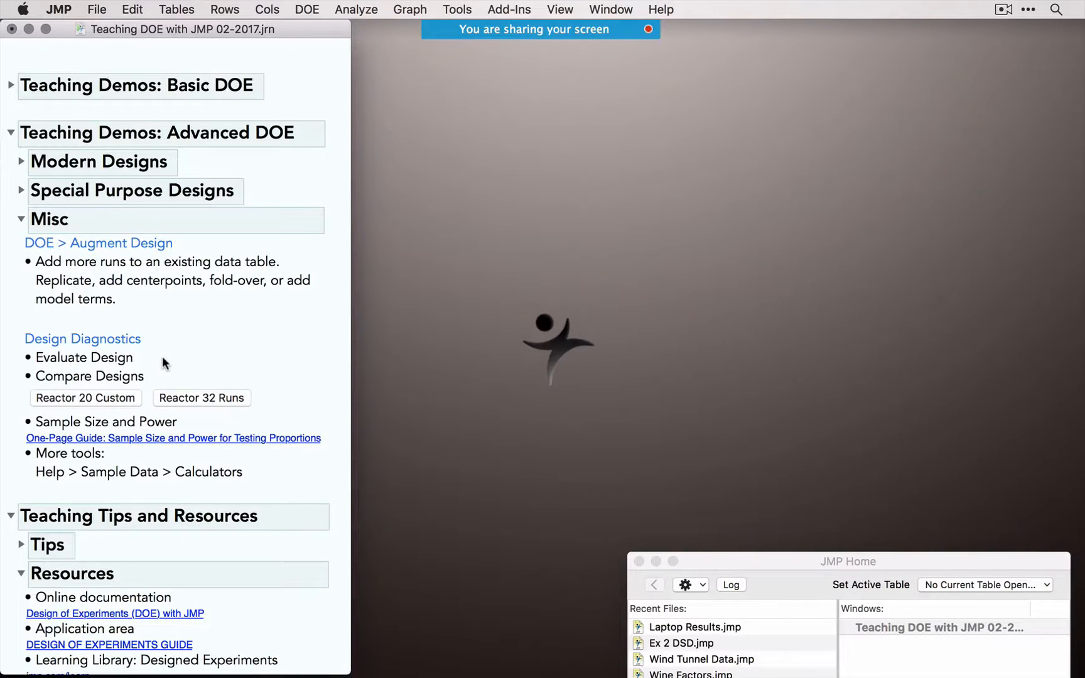
scroll(162, 362, down, 10)
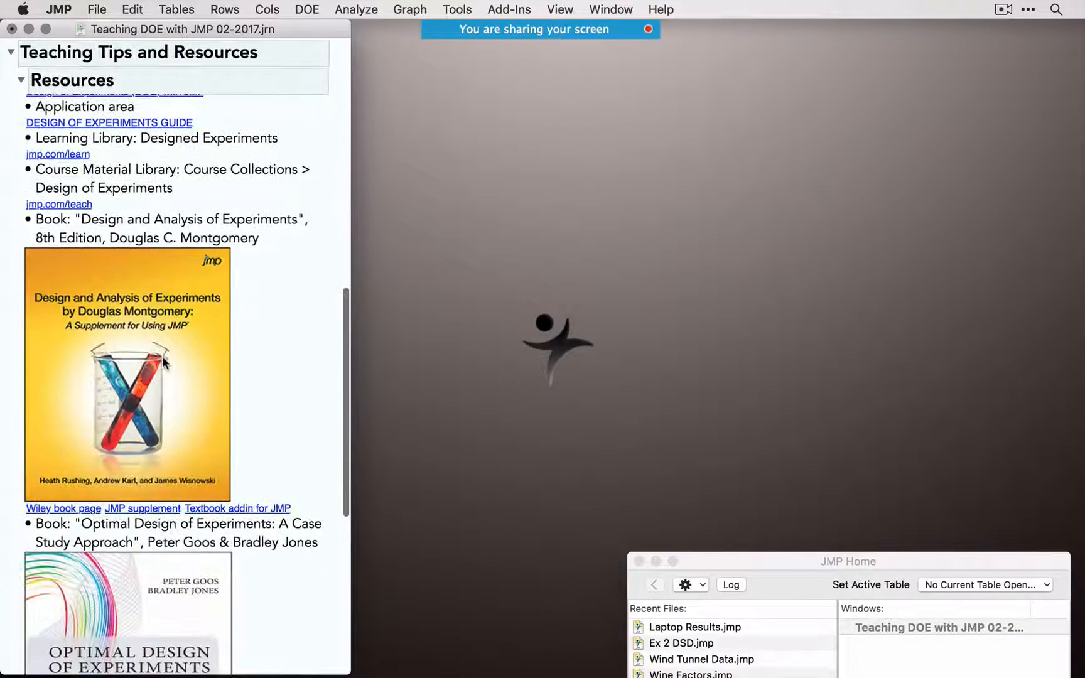
scroll(163, 362, up, 5)
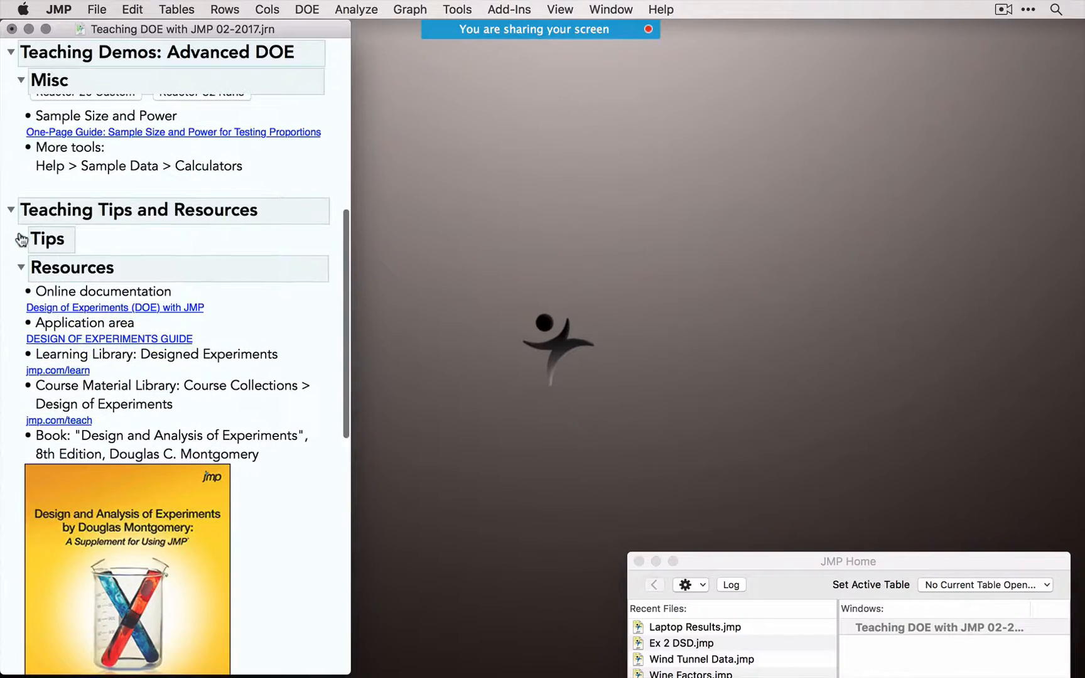
click(21, 239)
scroll(99, 305, down, 5)
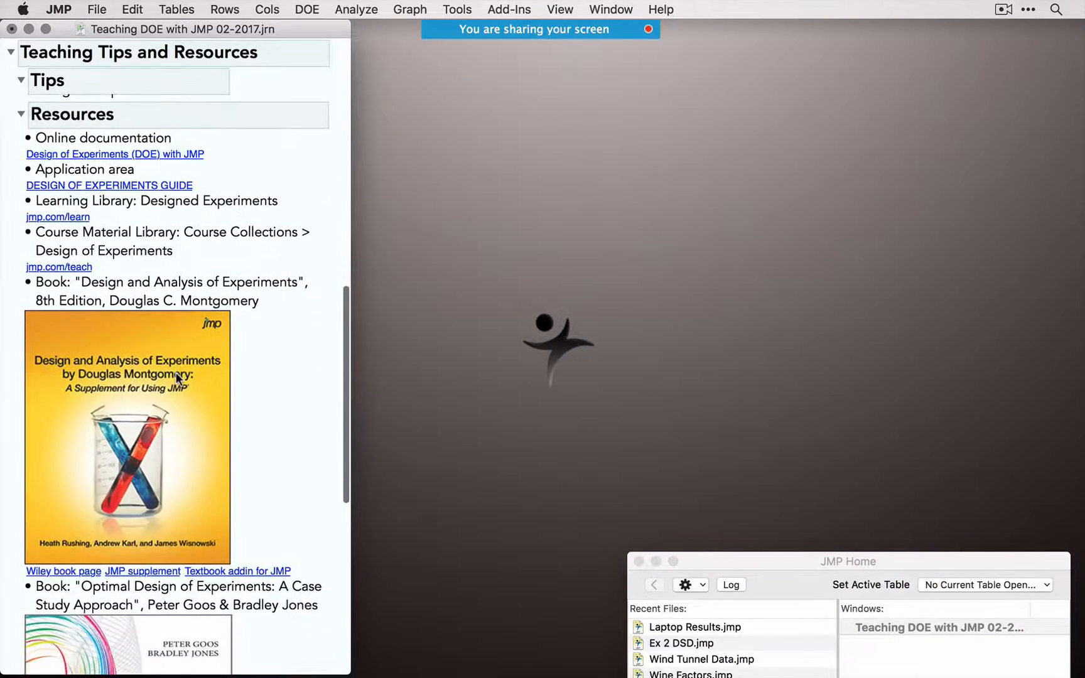
scroll(177, 377, down, 8)
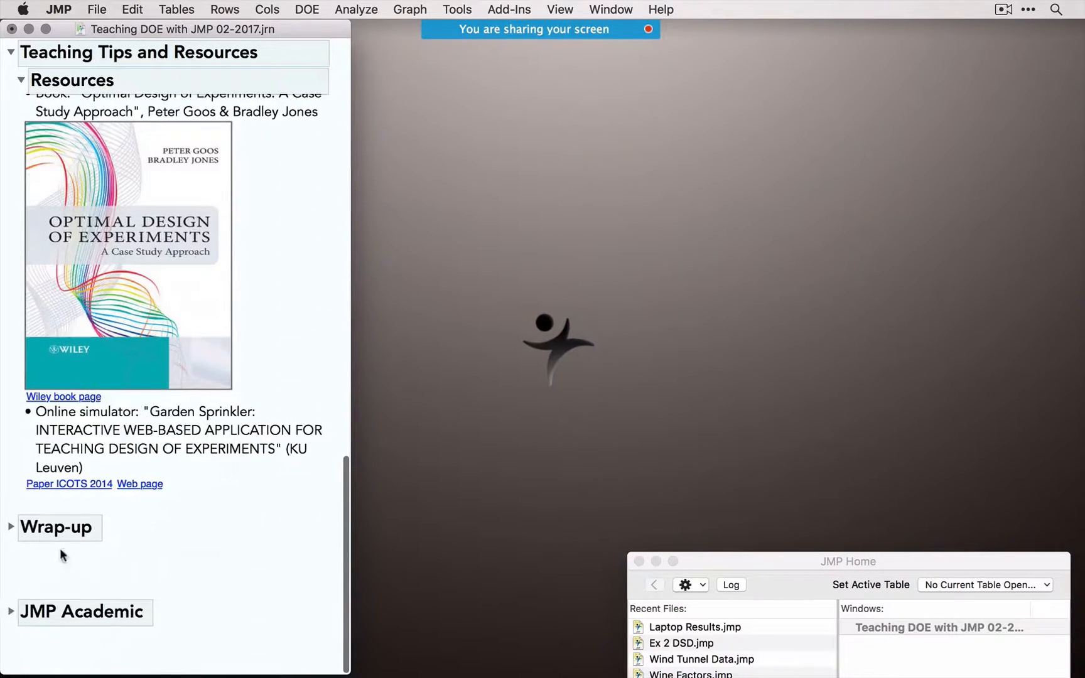
Step: Expand the journal's Wrap-up section and its What Comes Next? subsection
click(10, 527)
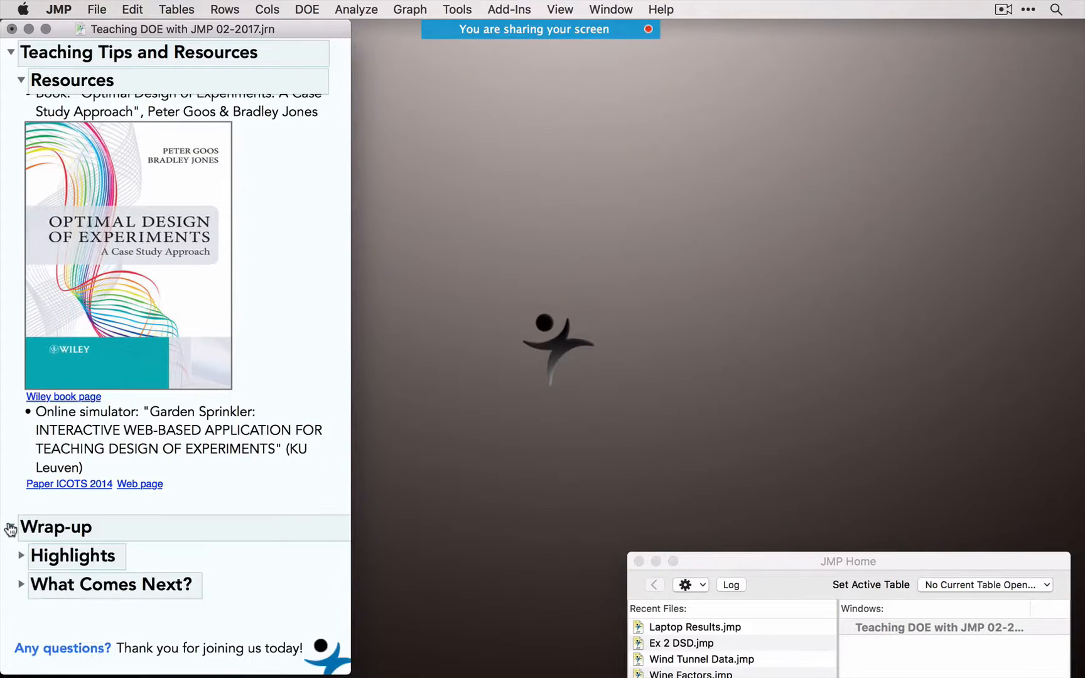
click(21, 584)
scroll(247, 583, down, 4)
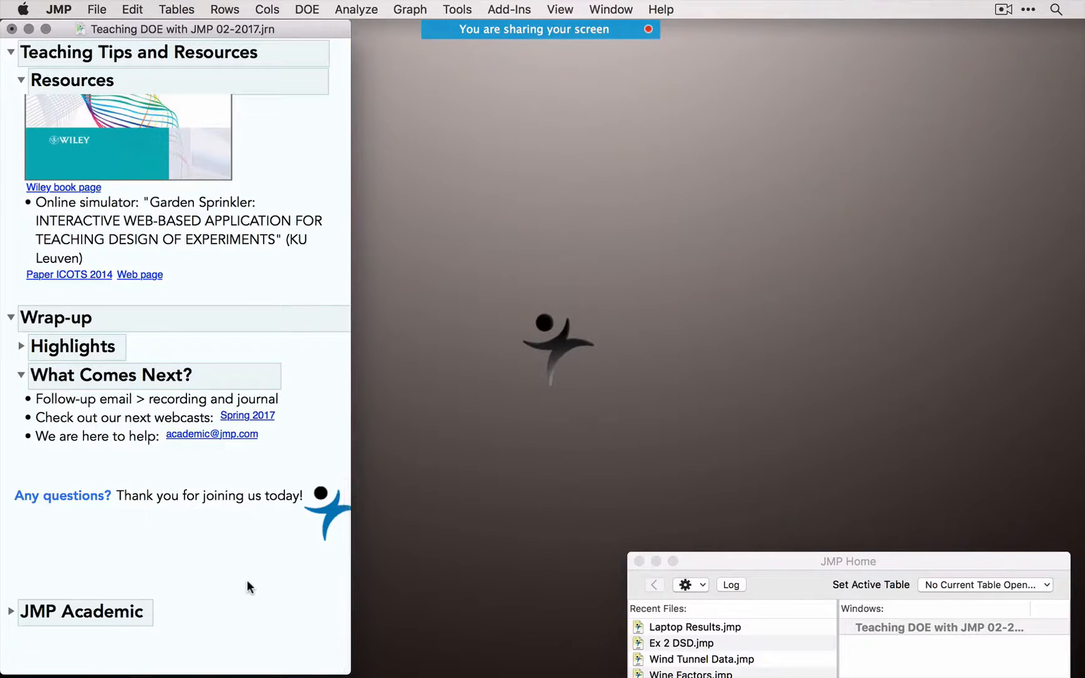
Step: Highlight in turn the What Comes Next? bullets on the follow-up email, the next webcasts and the help contact
click(81, 394)
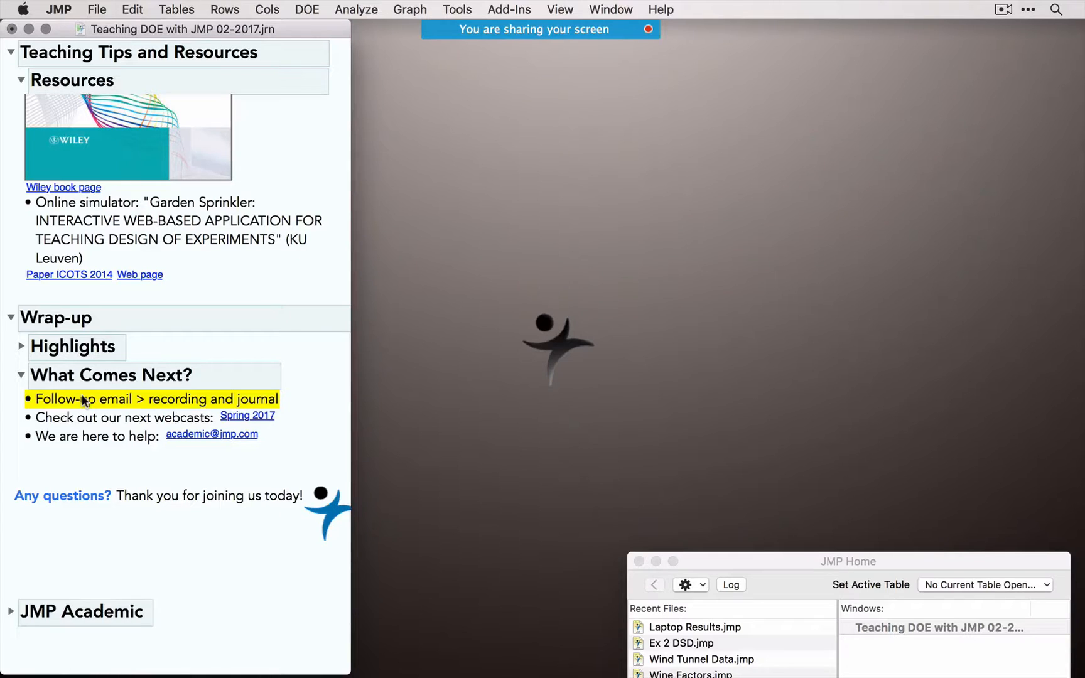
click(114, 424)
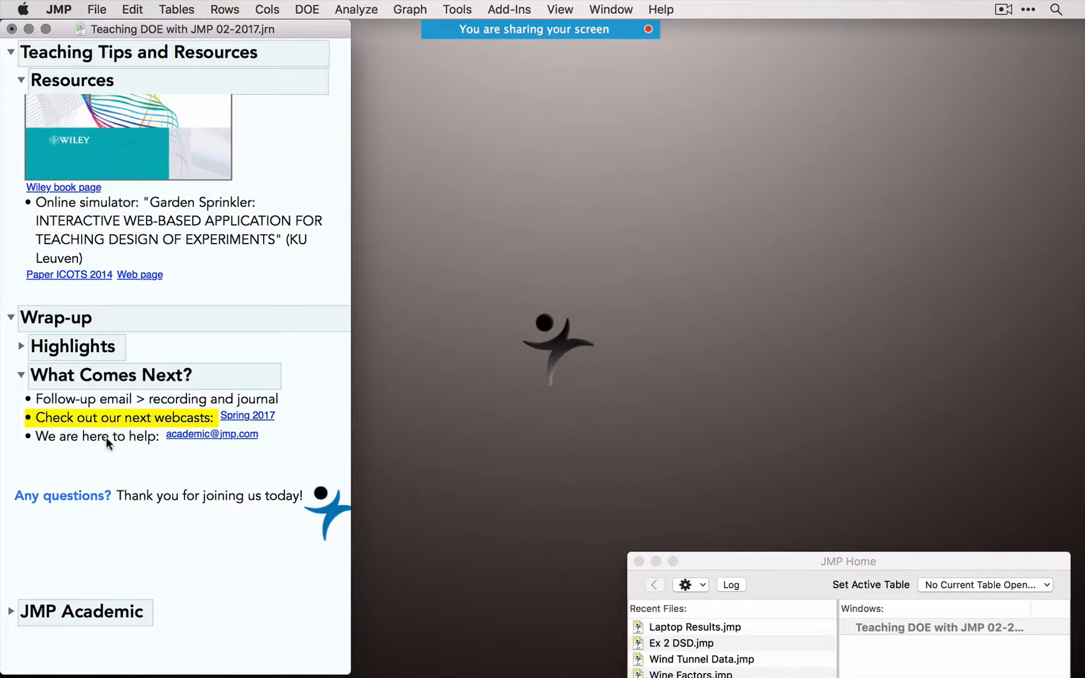
click(114, 439)
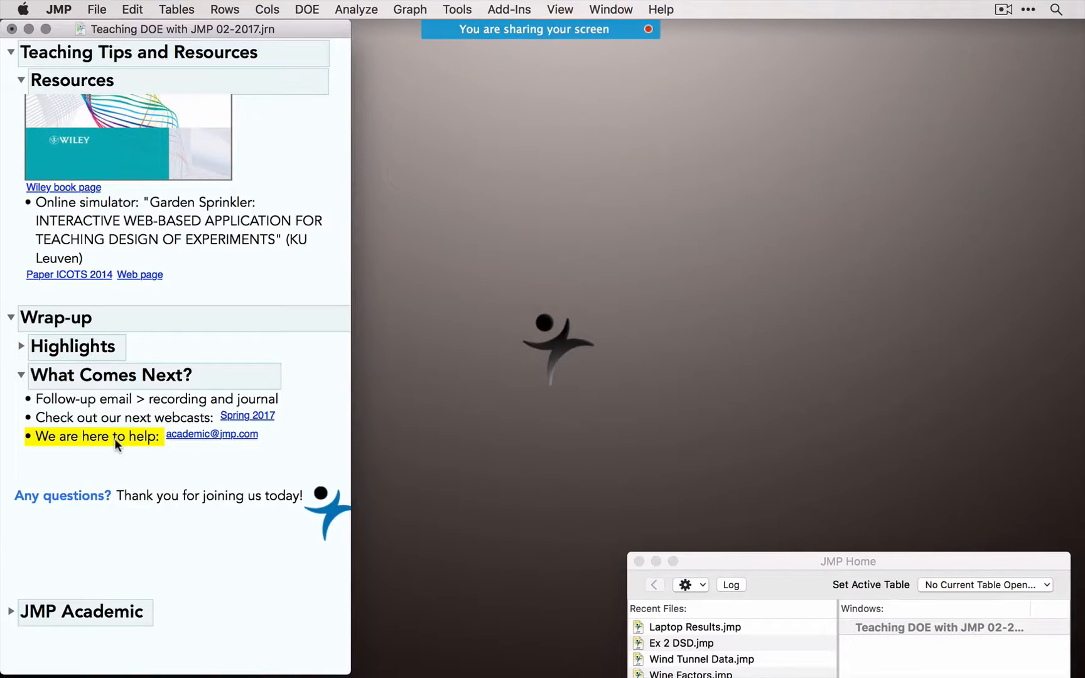